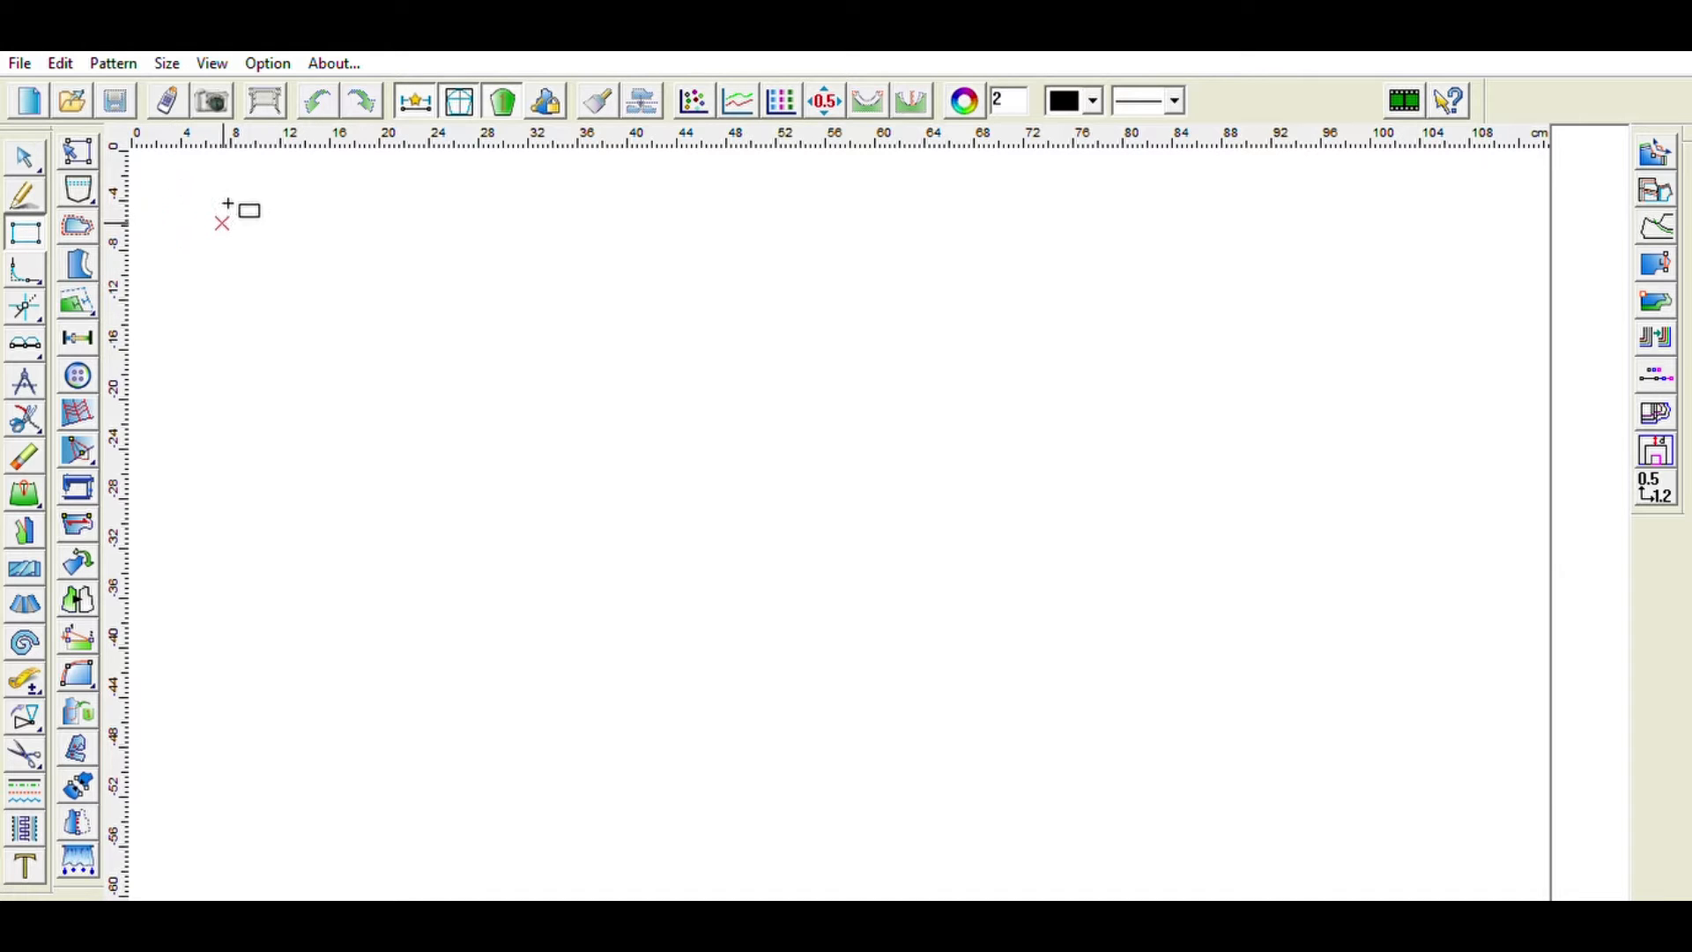
- Draw a rectangular block about 22 cm wide and about 66 cm long for the bodice
drag(231, 225, 525, 768)
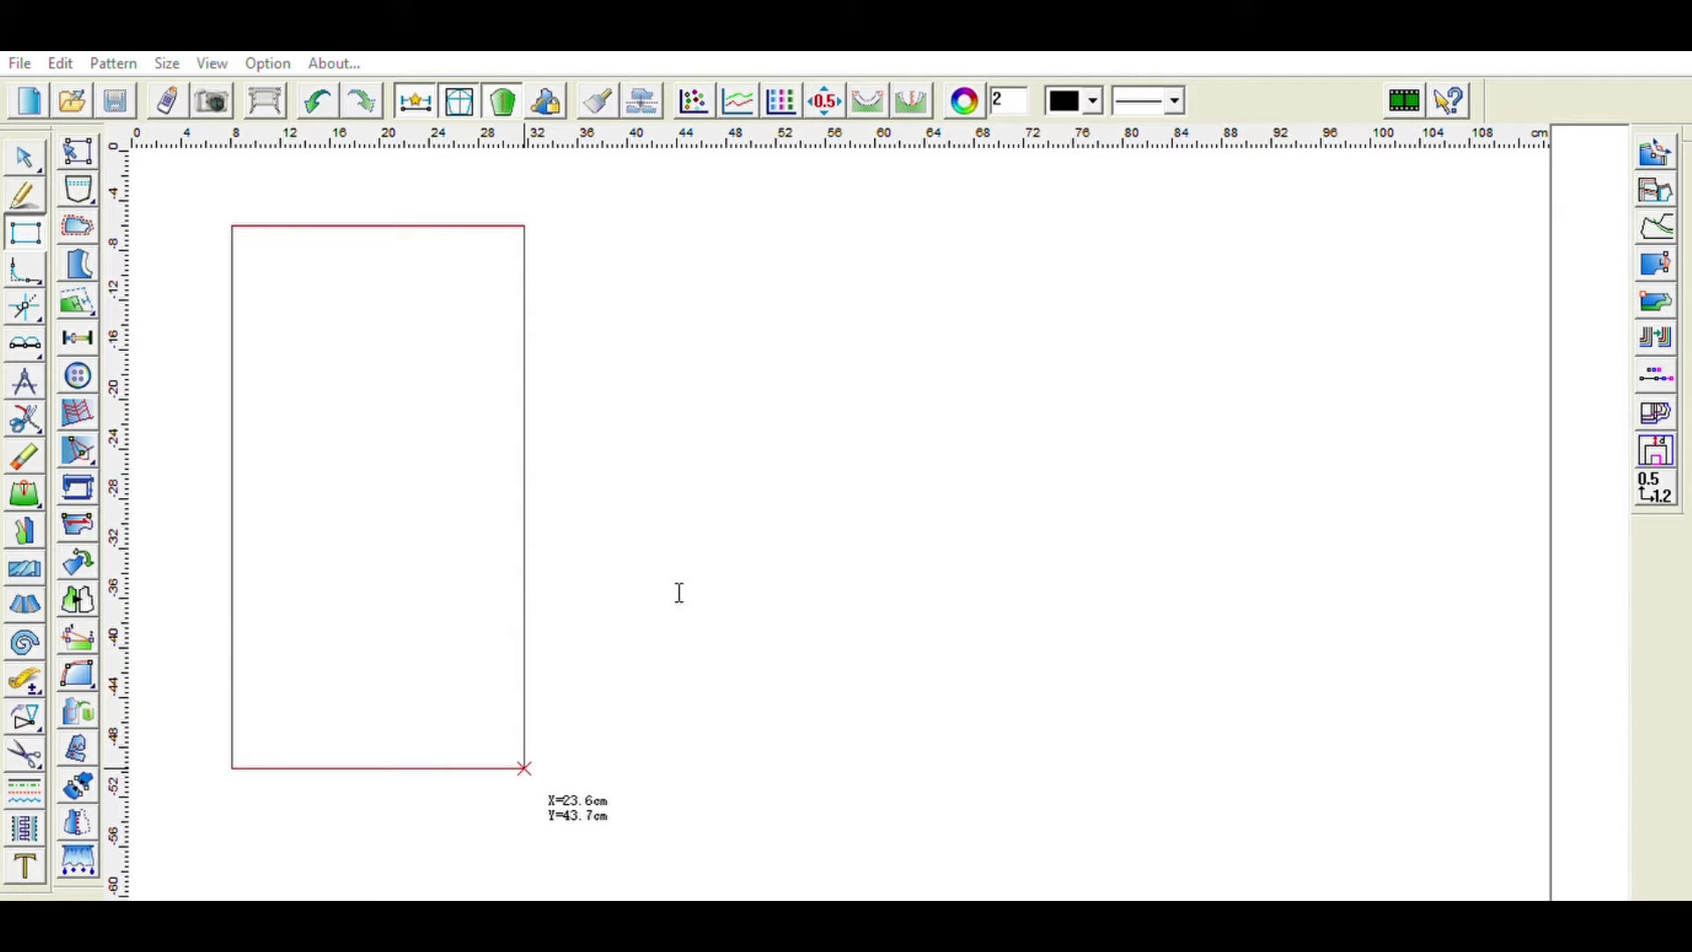
drag(524, 768, 504, 901)
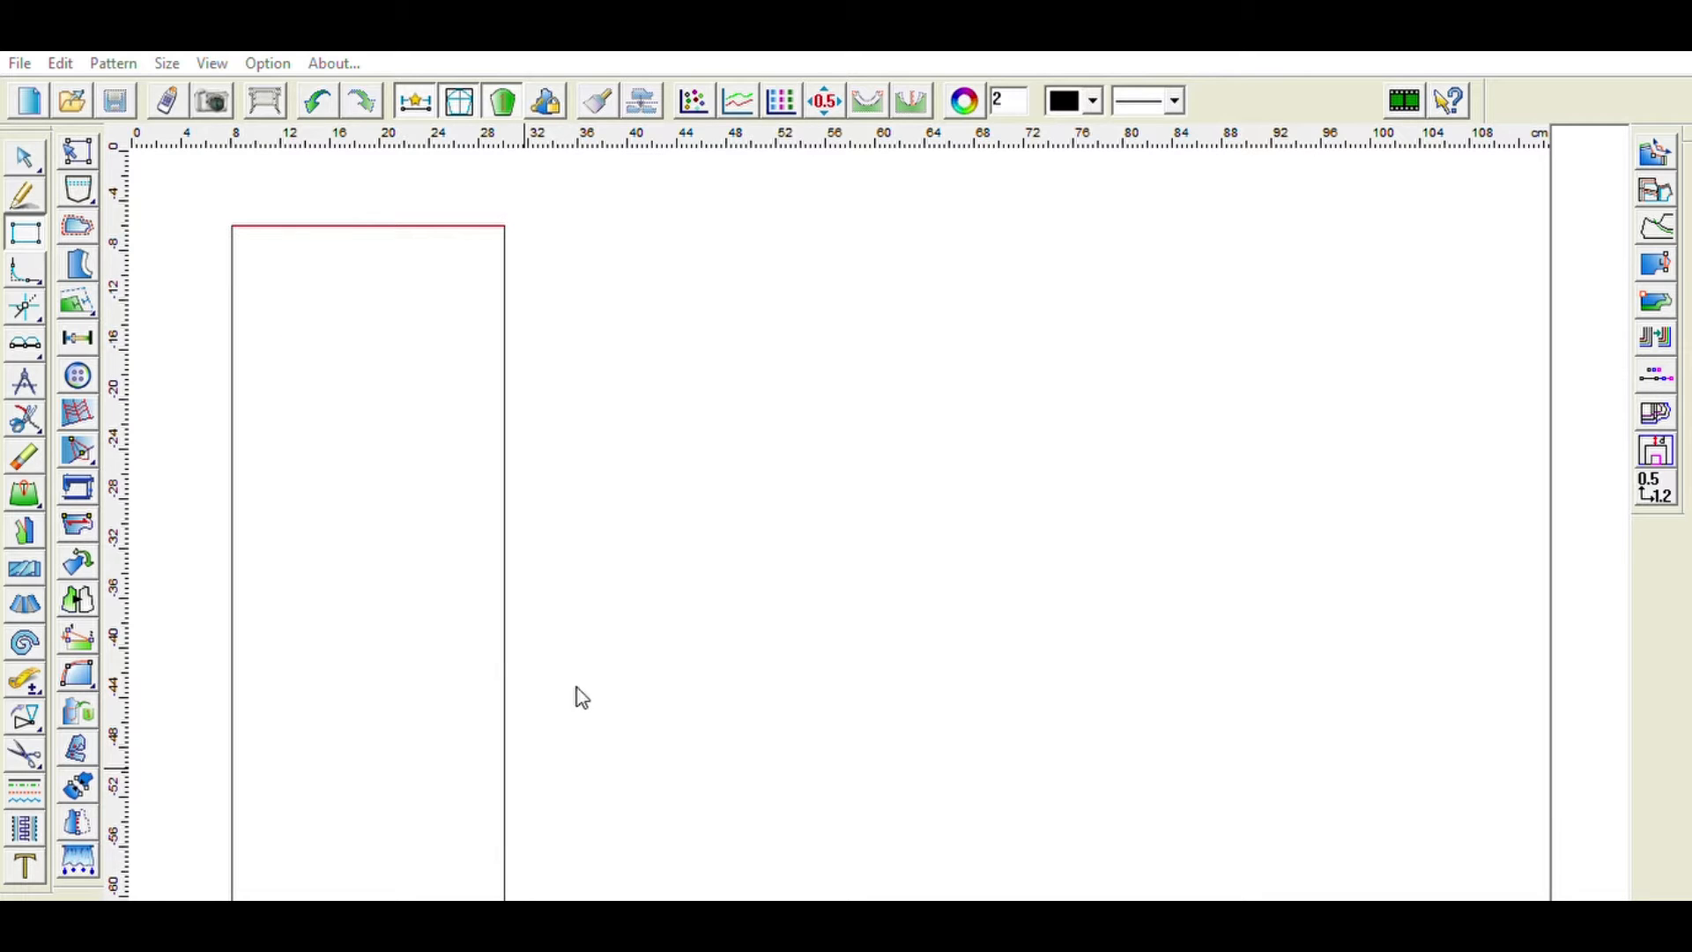
click(640, 690)
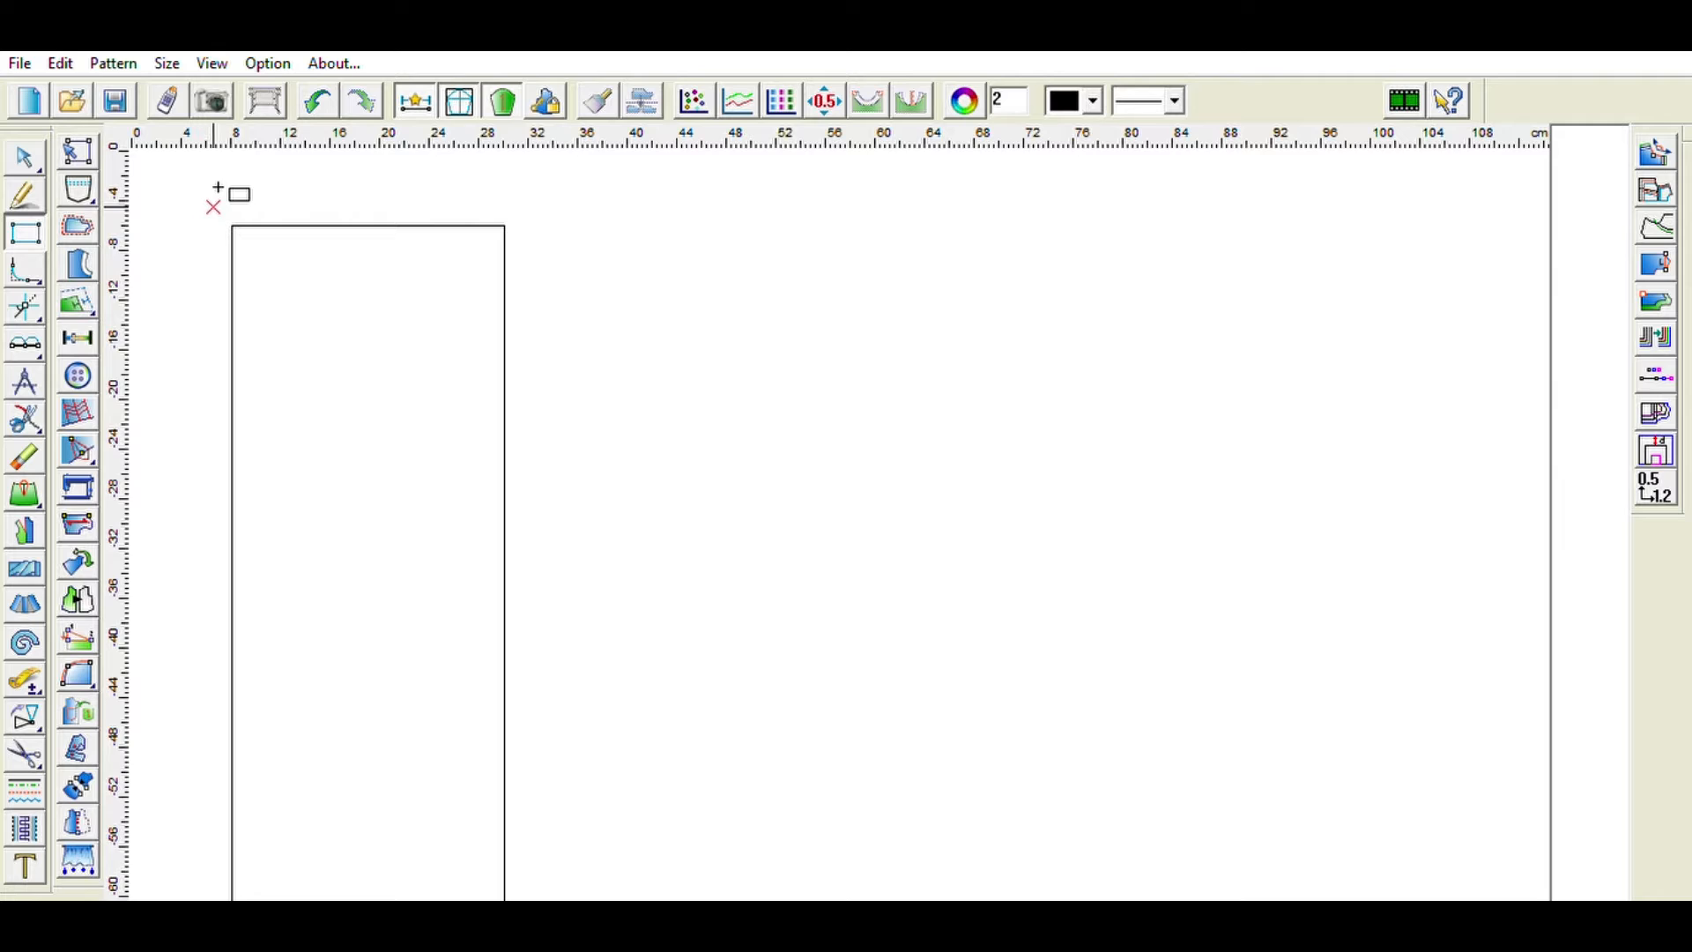
- Place points on the left edge about 7 cm and on the top edge about 6.5 cm from the top-left corner
click(30, 153)
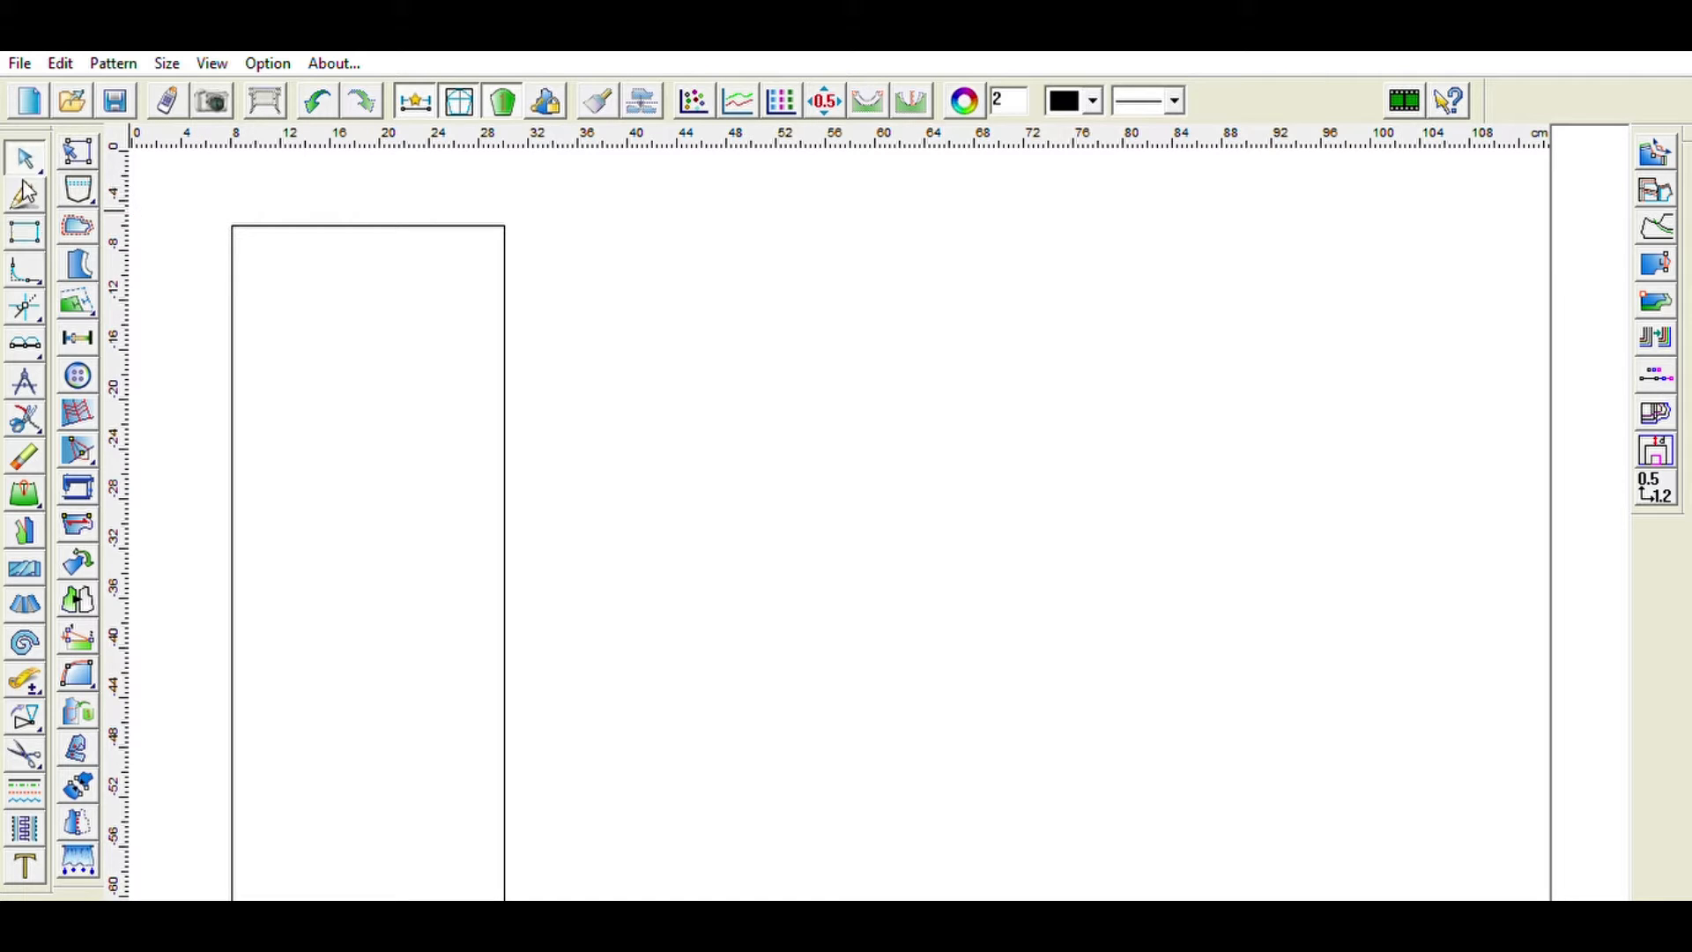
click(77, 338)
click(234, 226)
click(236, 282)
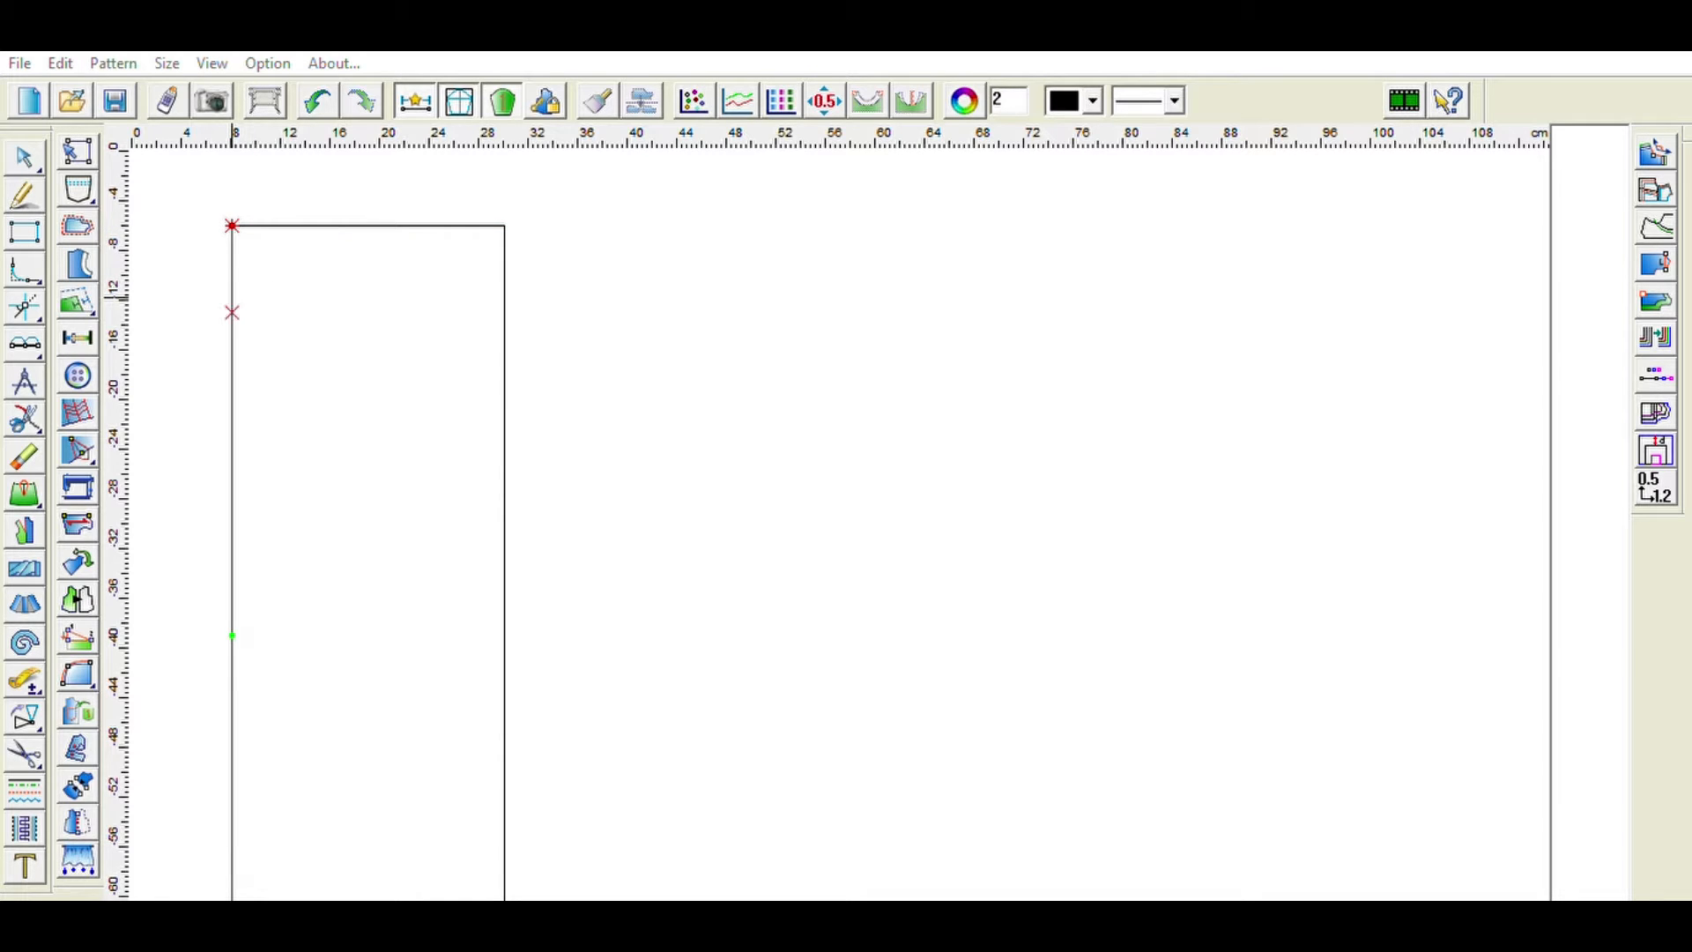
right_click(354, 489)
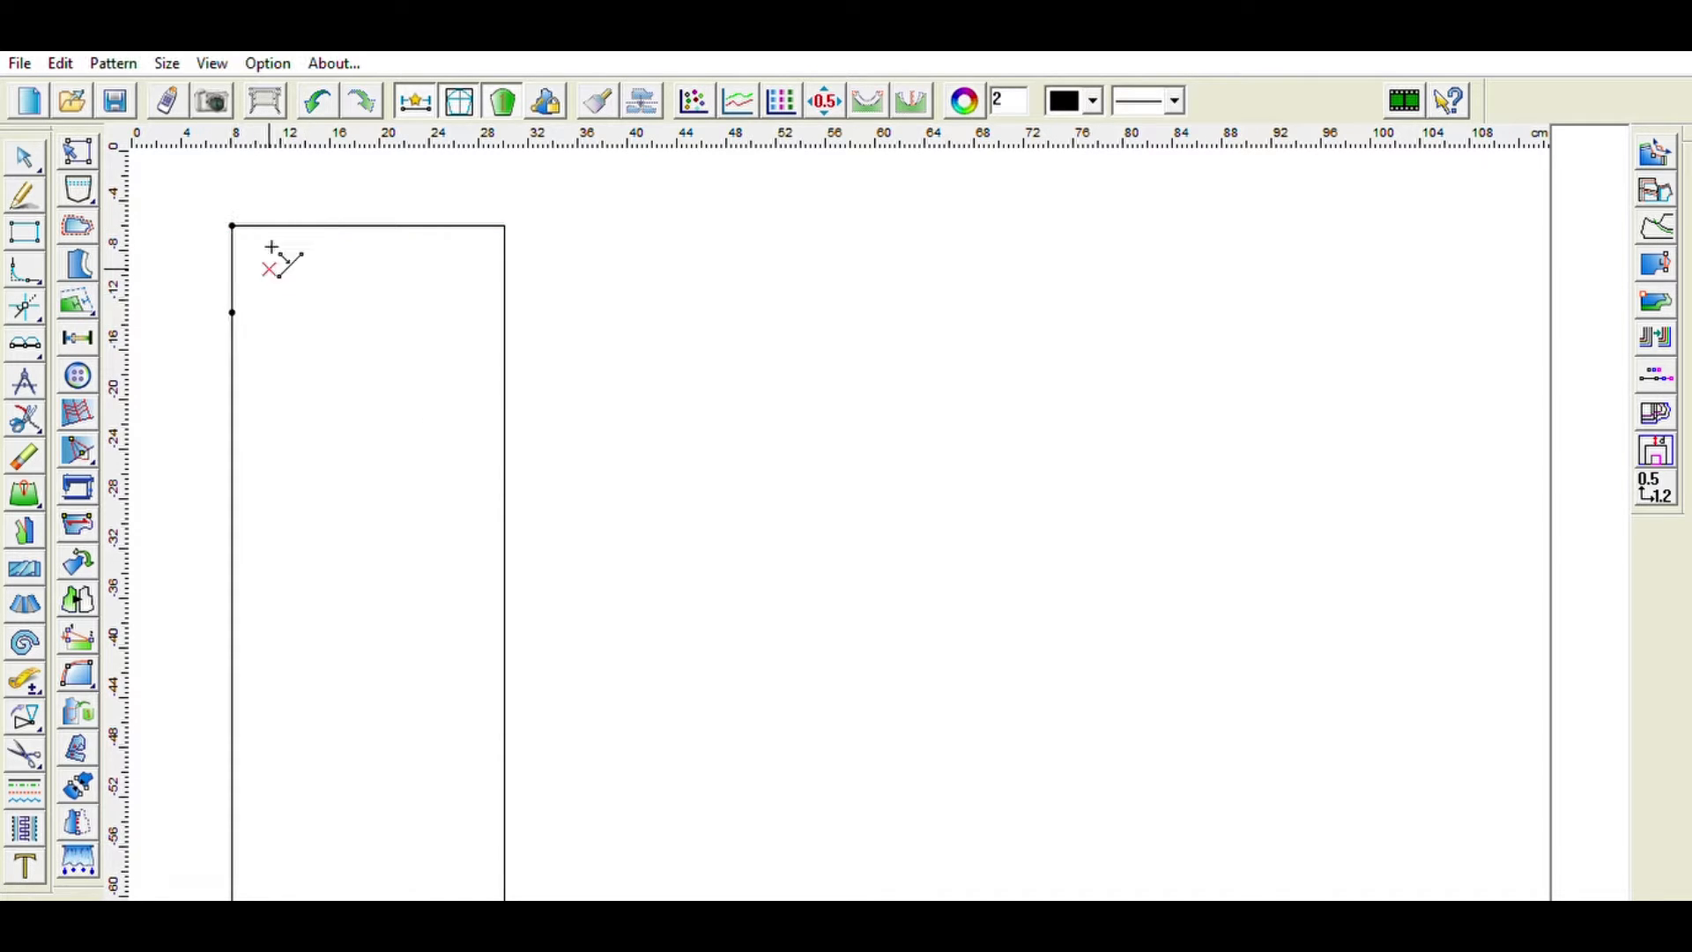
click(317, 226)
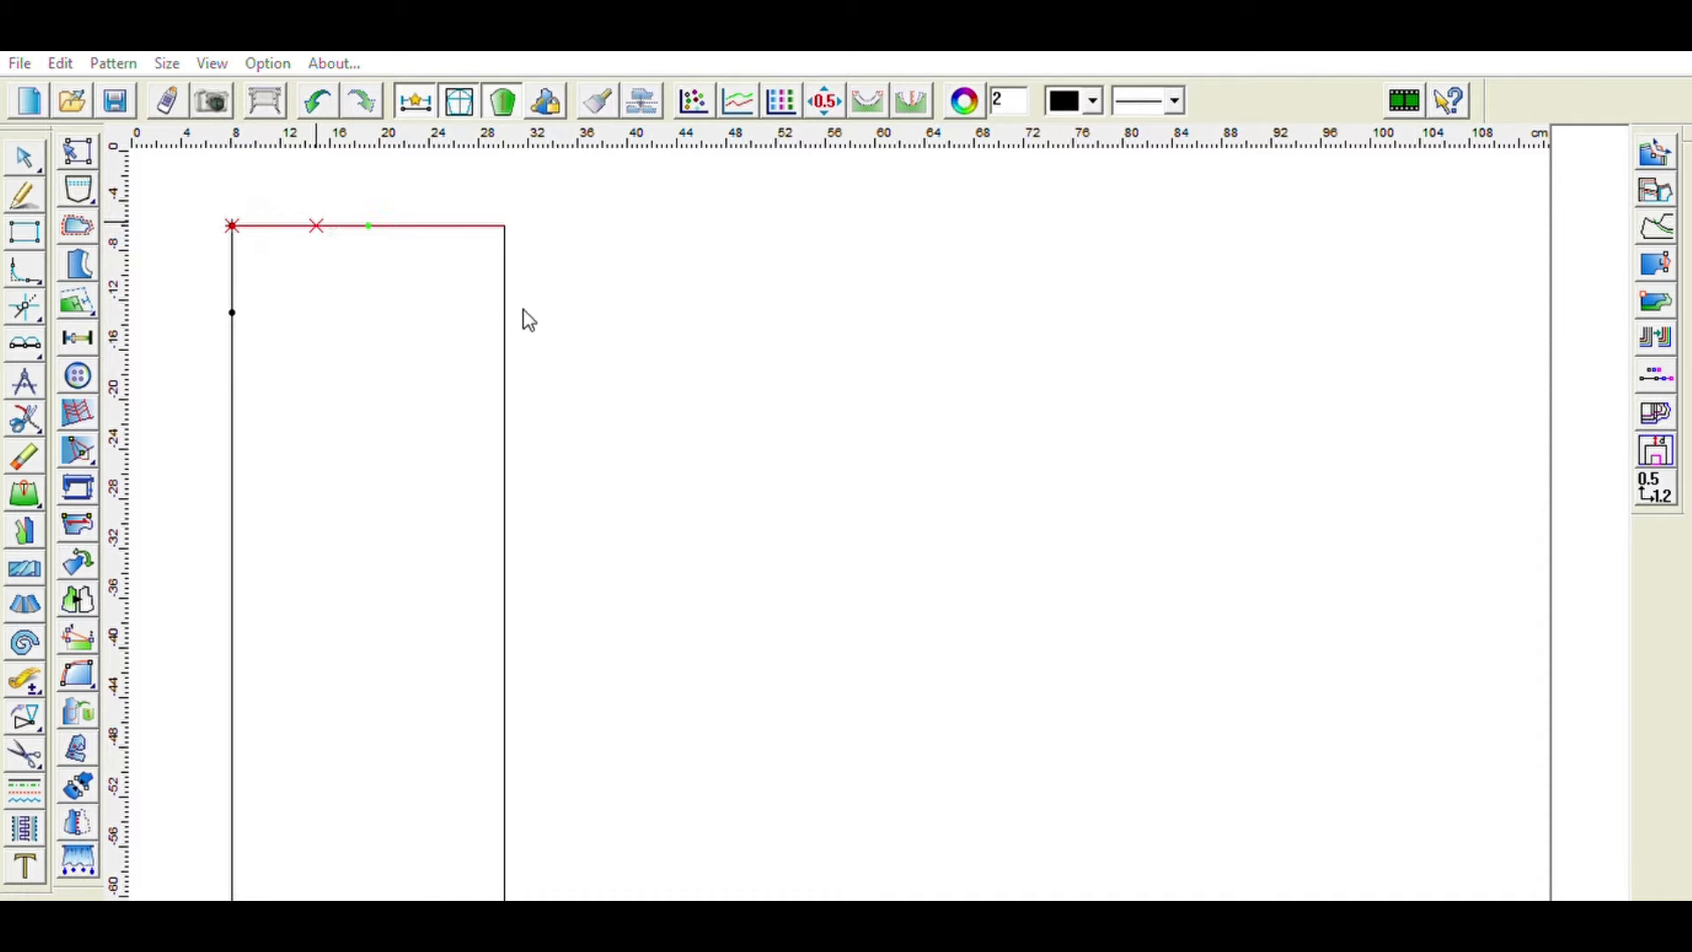
right_click(423, 410)
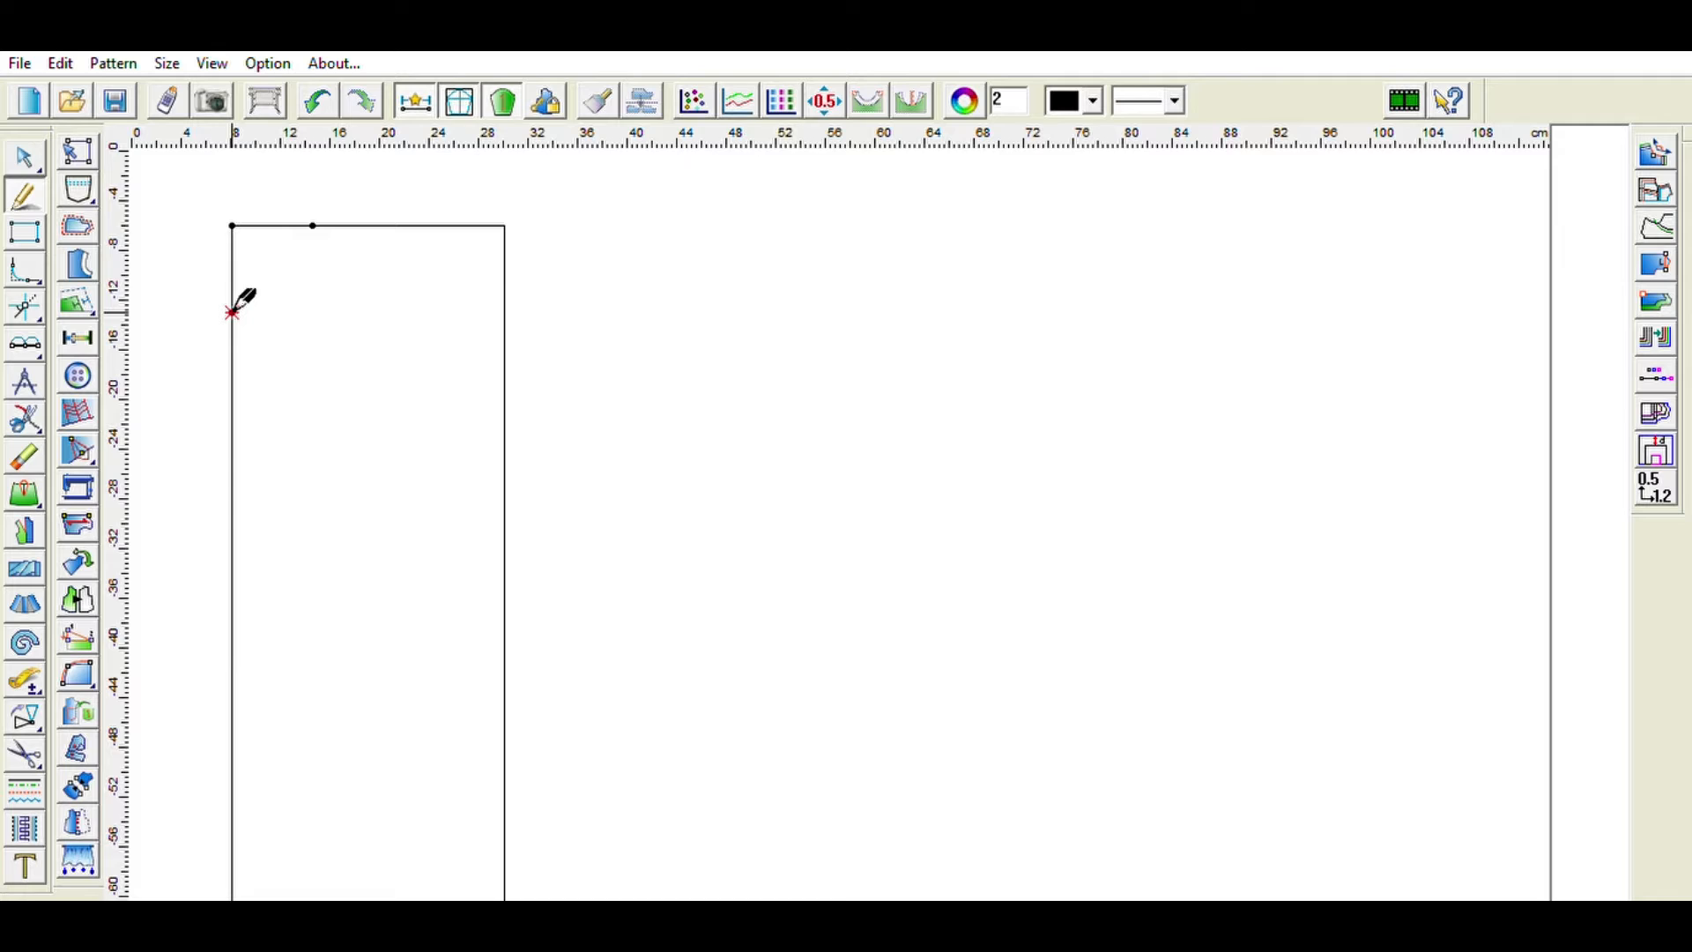
- Draw a curved neckline from the left-edge point up to the top-edge point
click(232, 312)
click(276, 295)
click(322, 211)
right_click(326, 208)
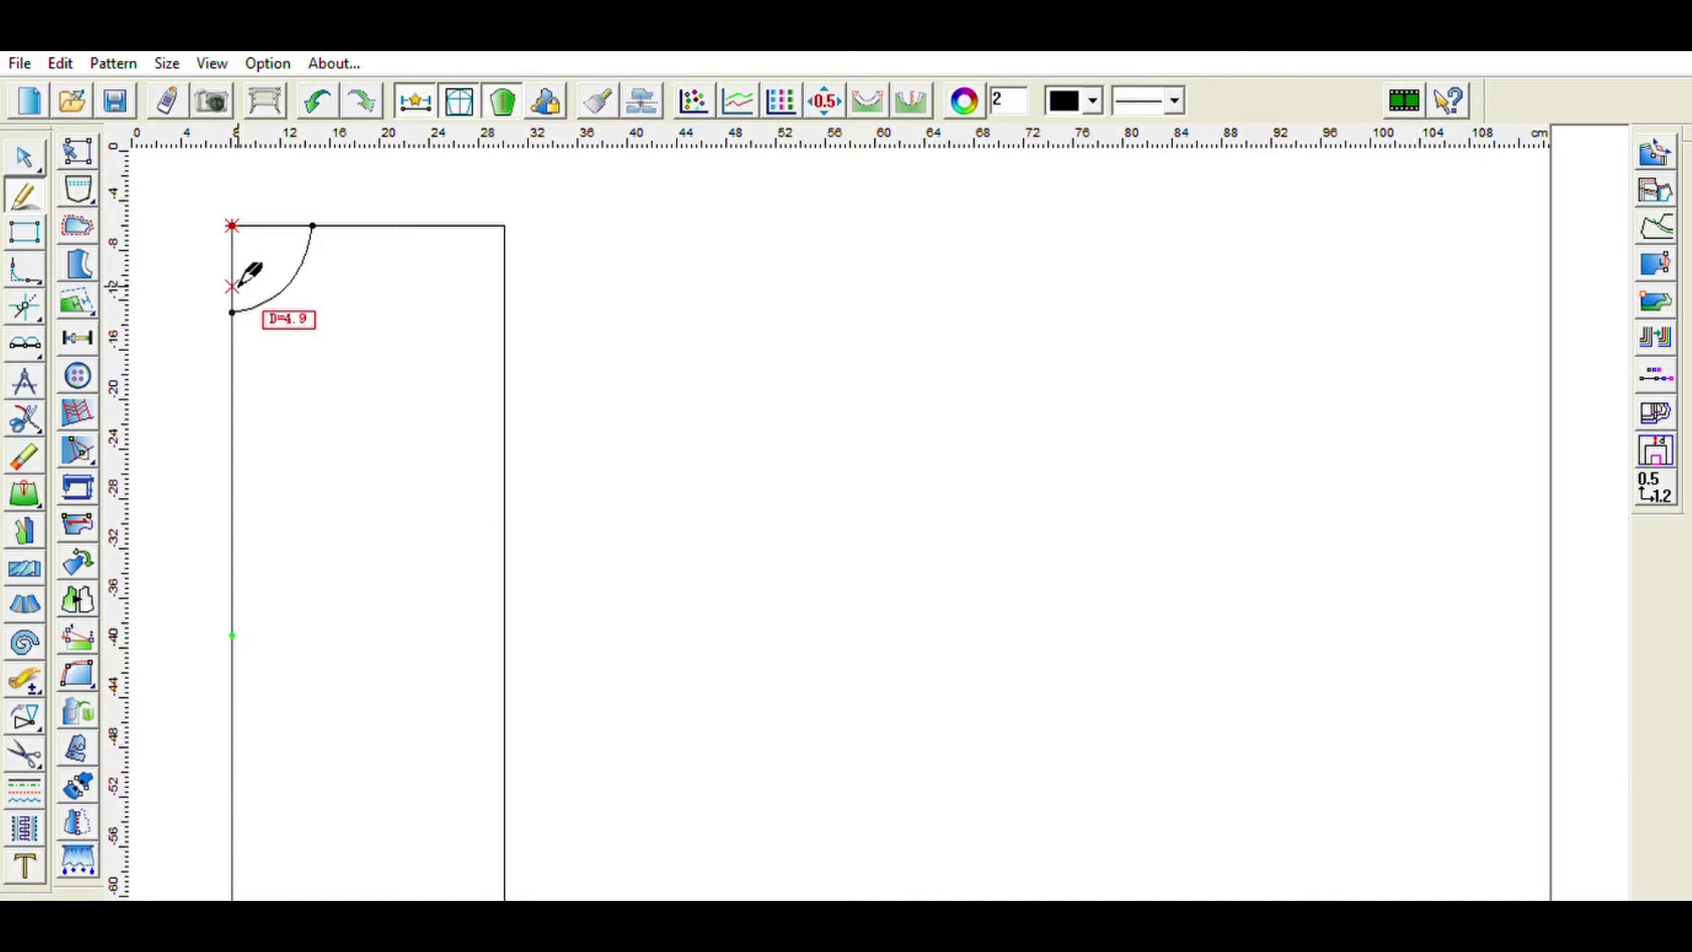
- Mark a point on the left edge about 4 cm below the neckline's lower end
click(24, 343)
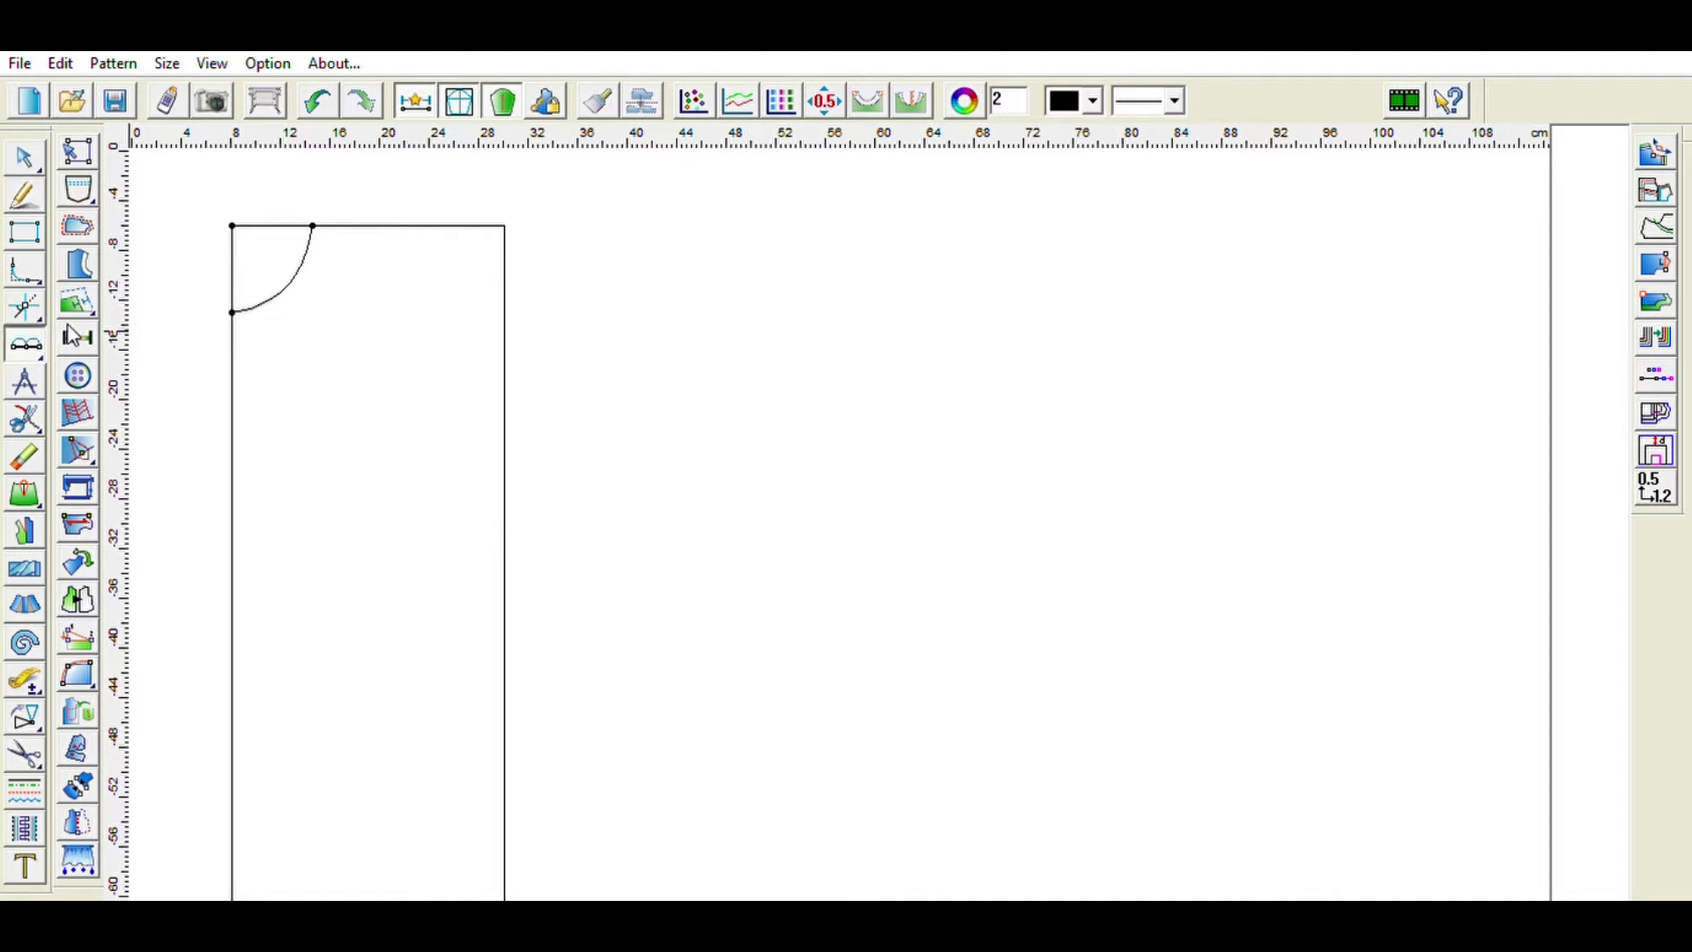
click(233, 311)
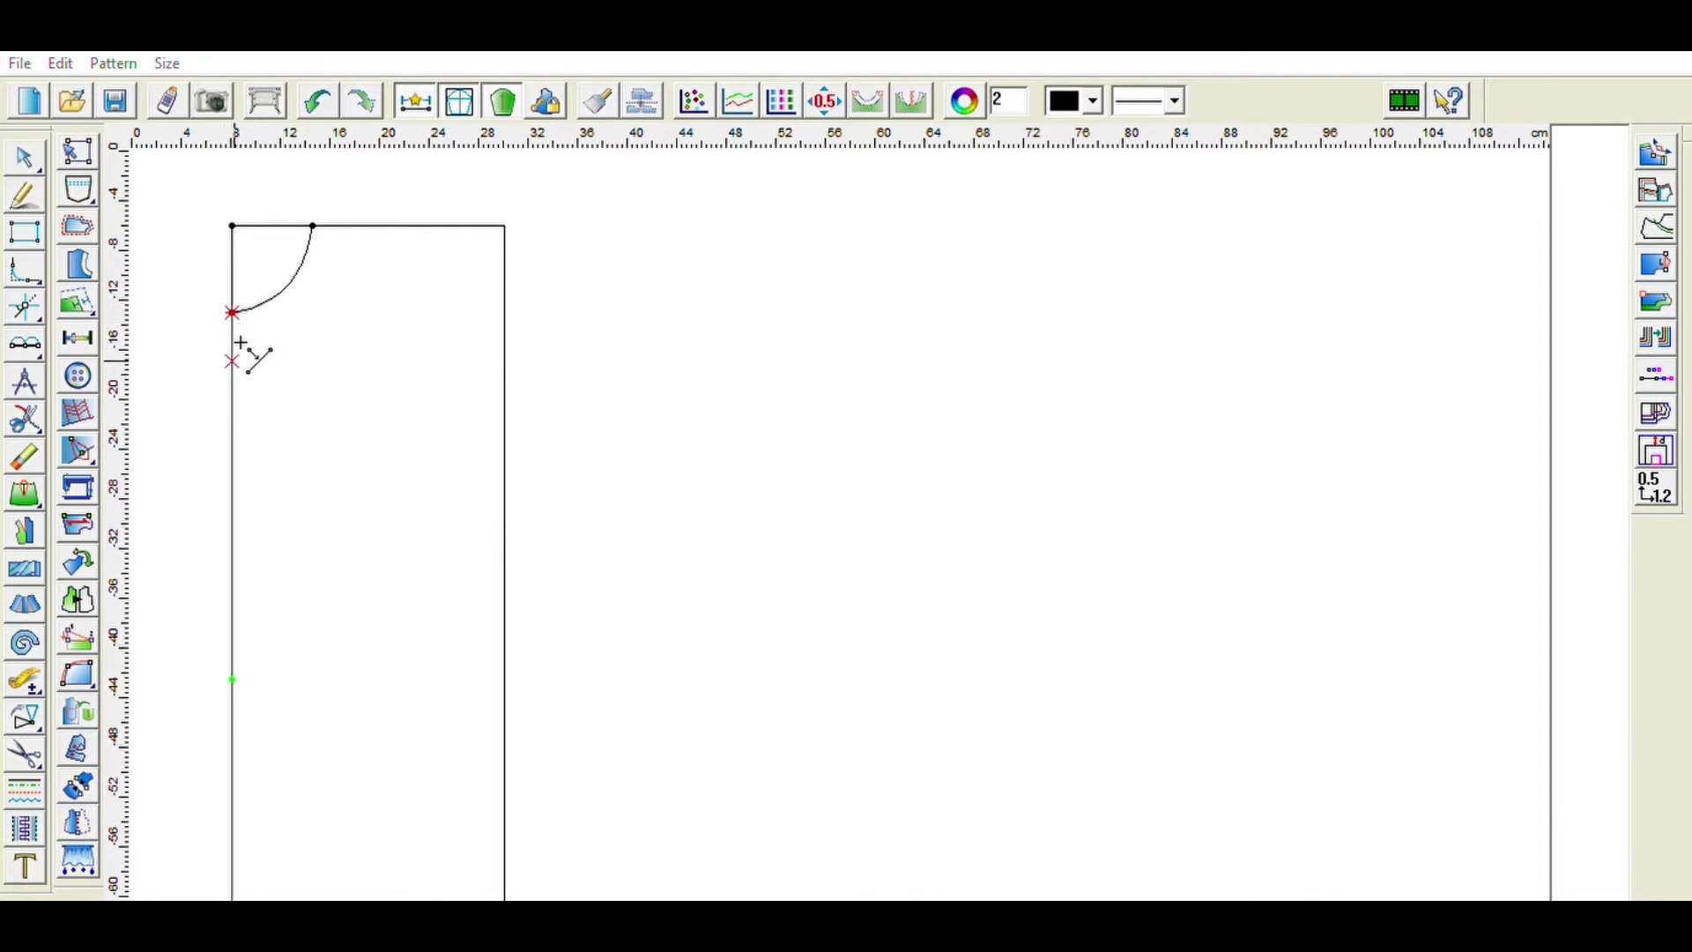
click(468, 430)
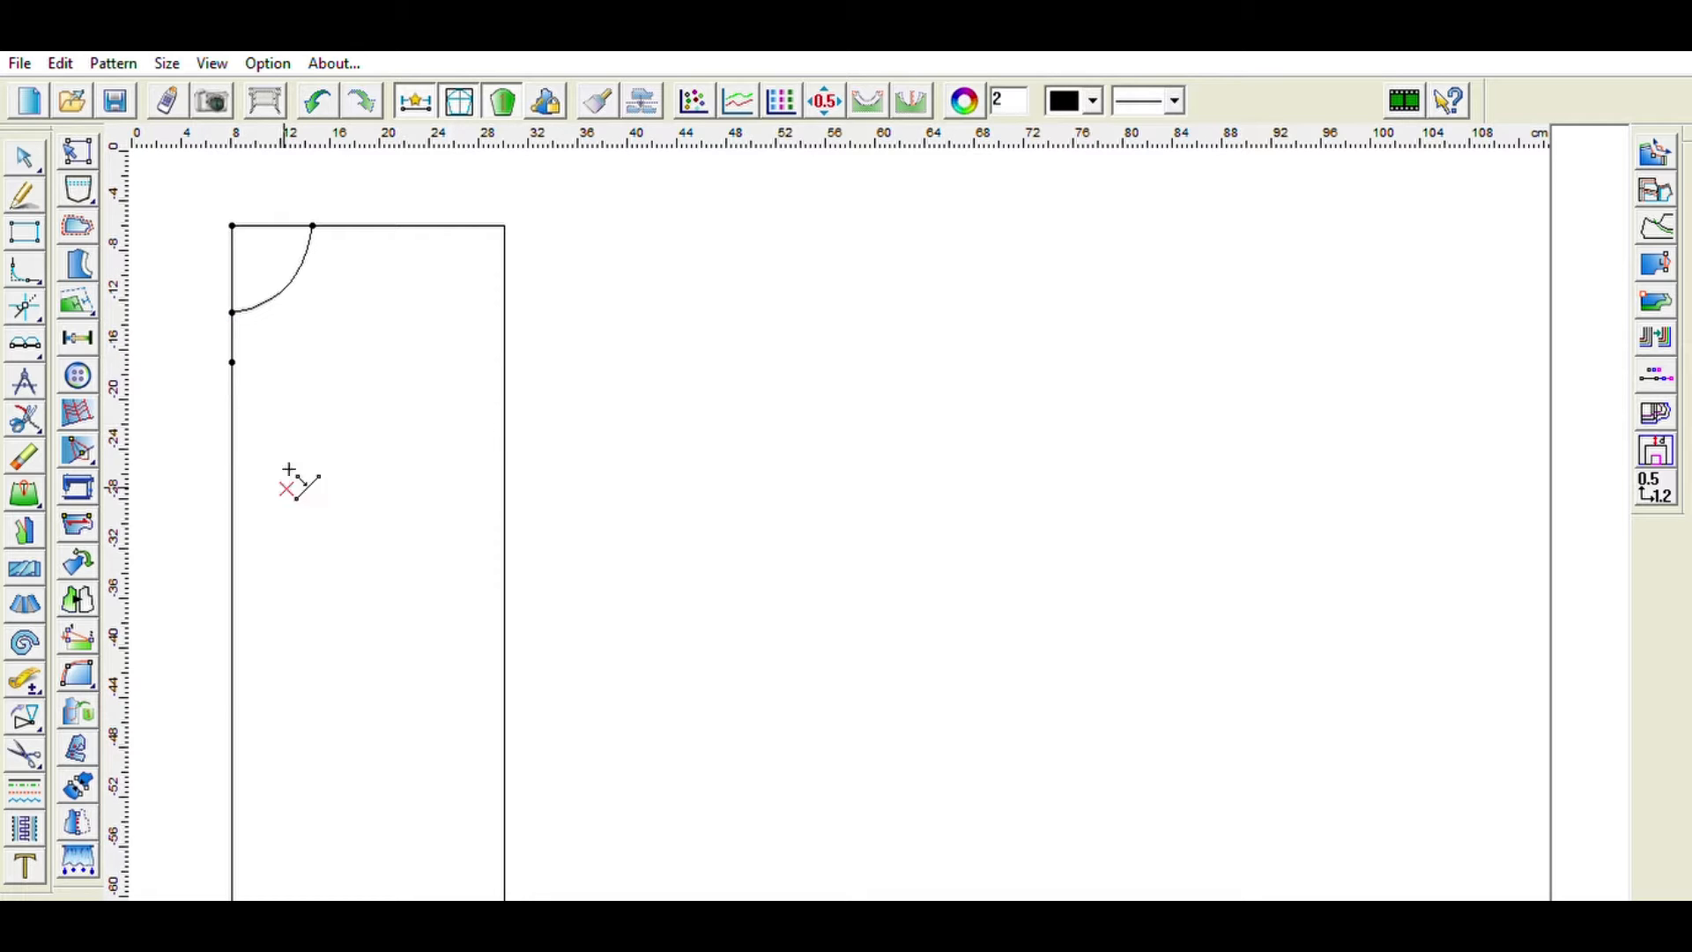
- Draw a 17 cm horizontal line from the new left-edge point
click(25, 194)
click(232, 362)
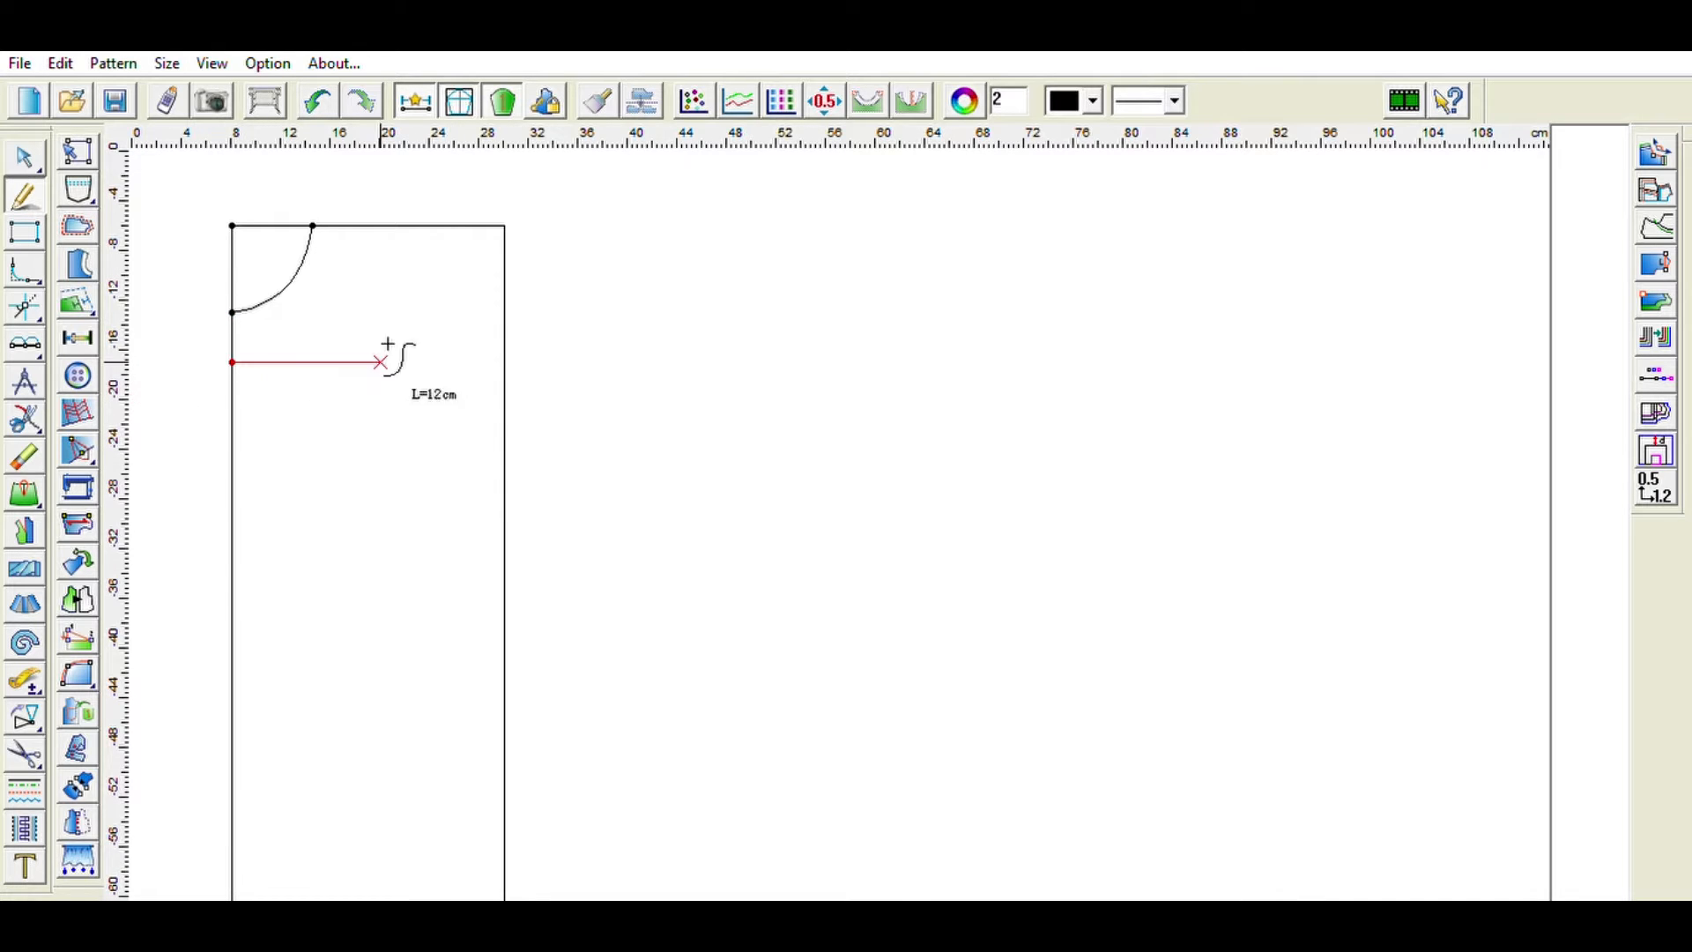
click(431, 343)
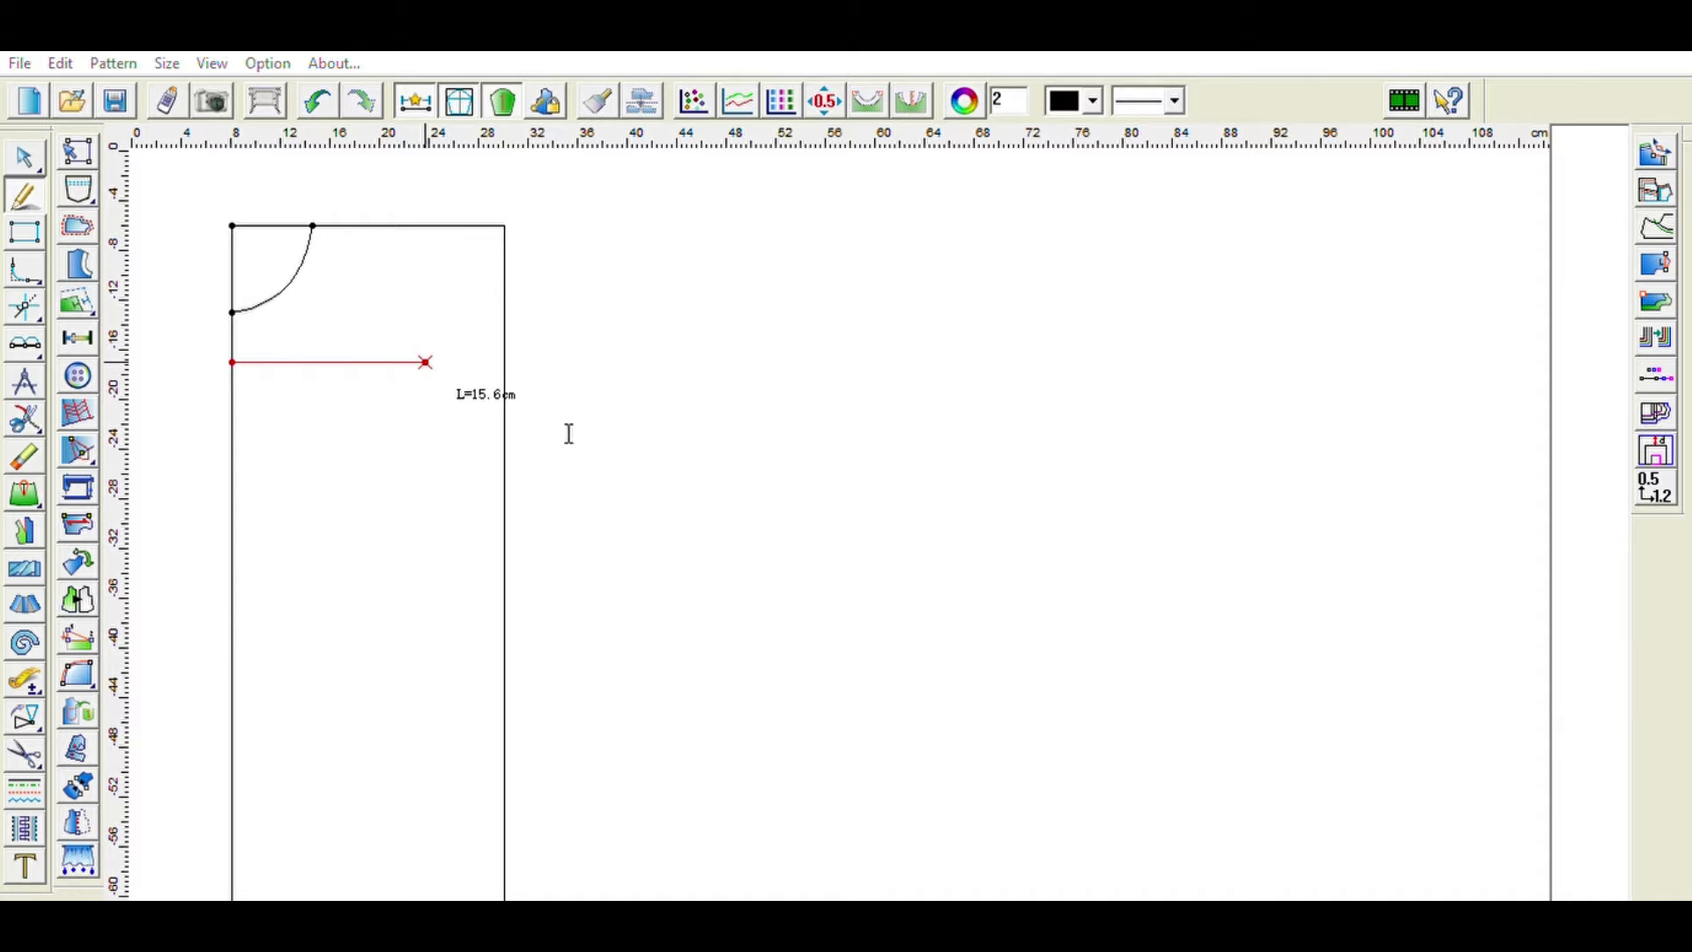
text(17)
key(Return)
click(233, 313)
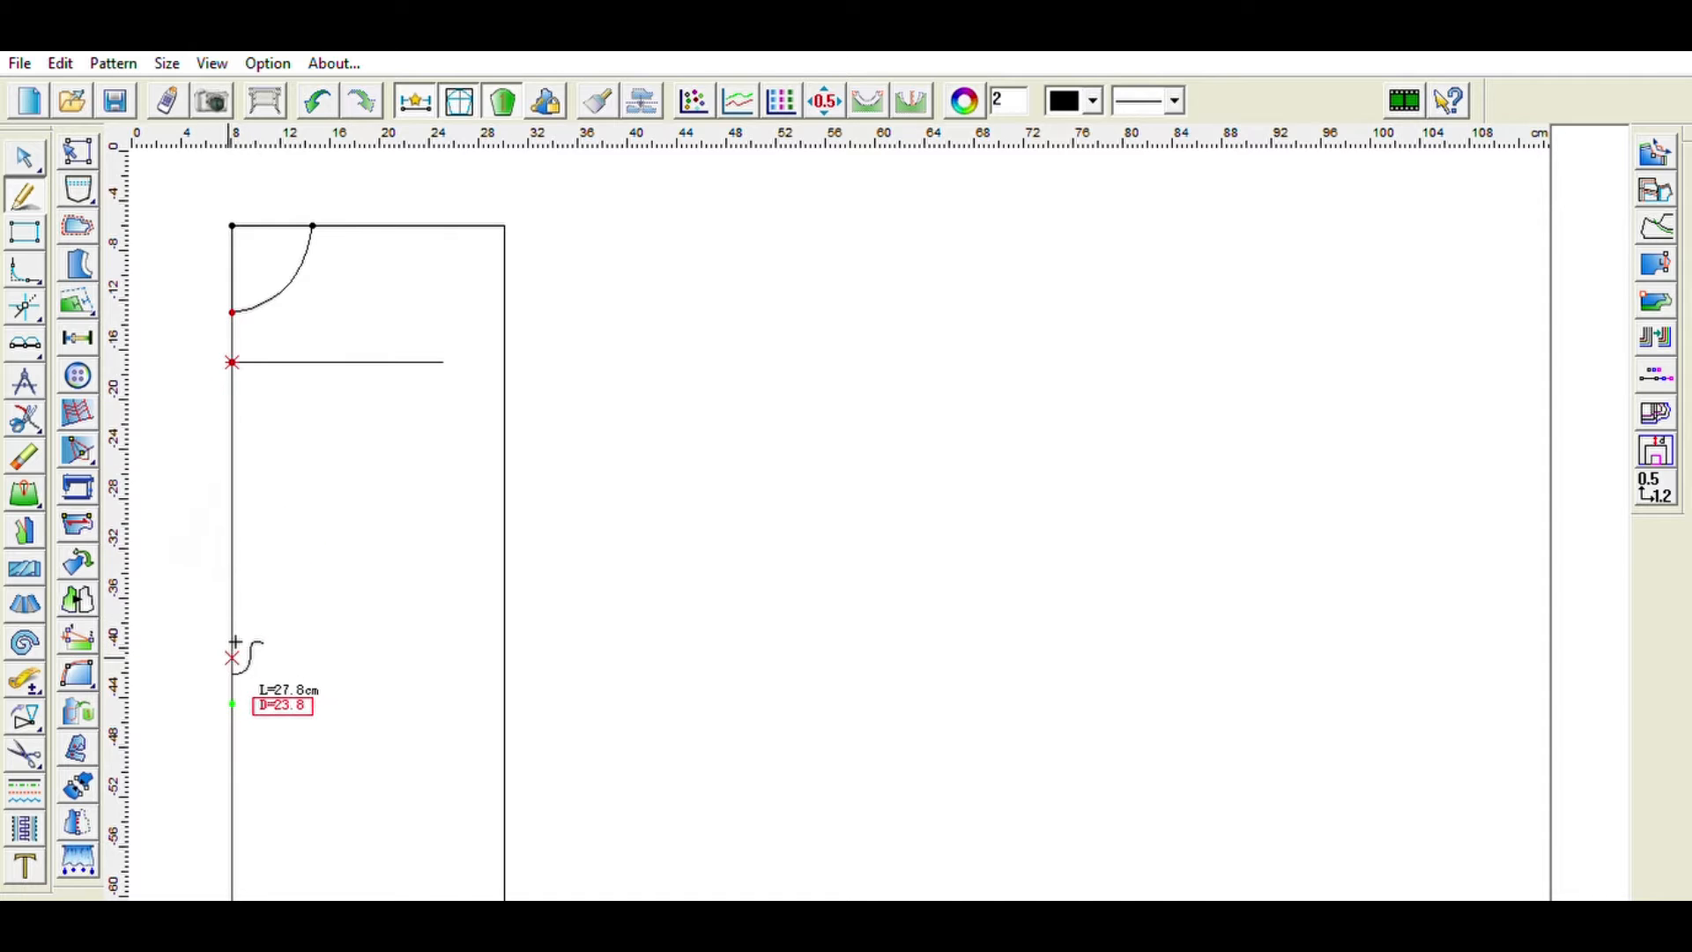
text(3)
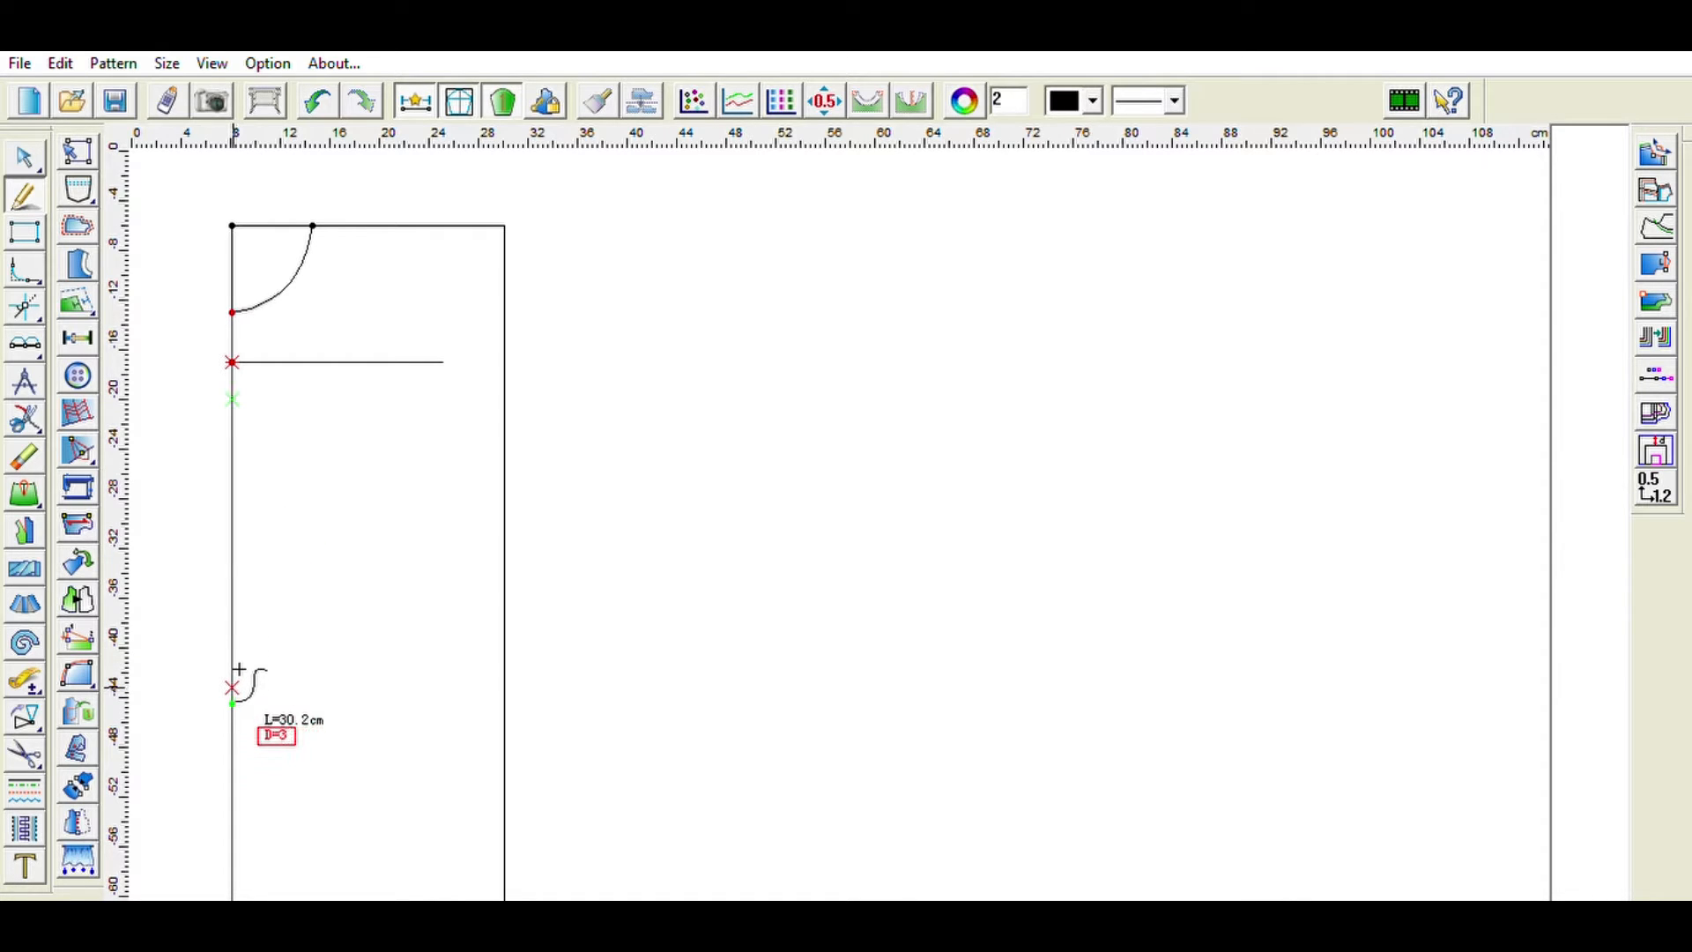
text(1)
key(Return)
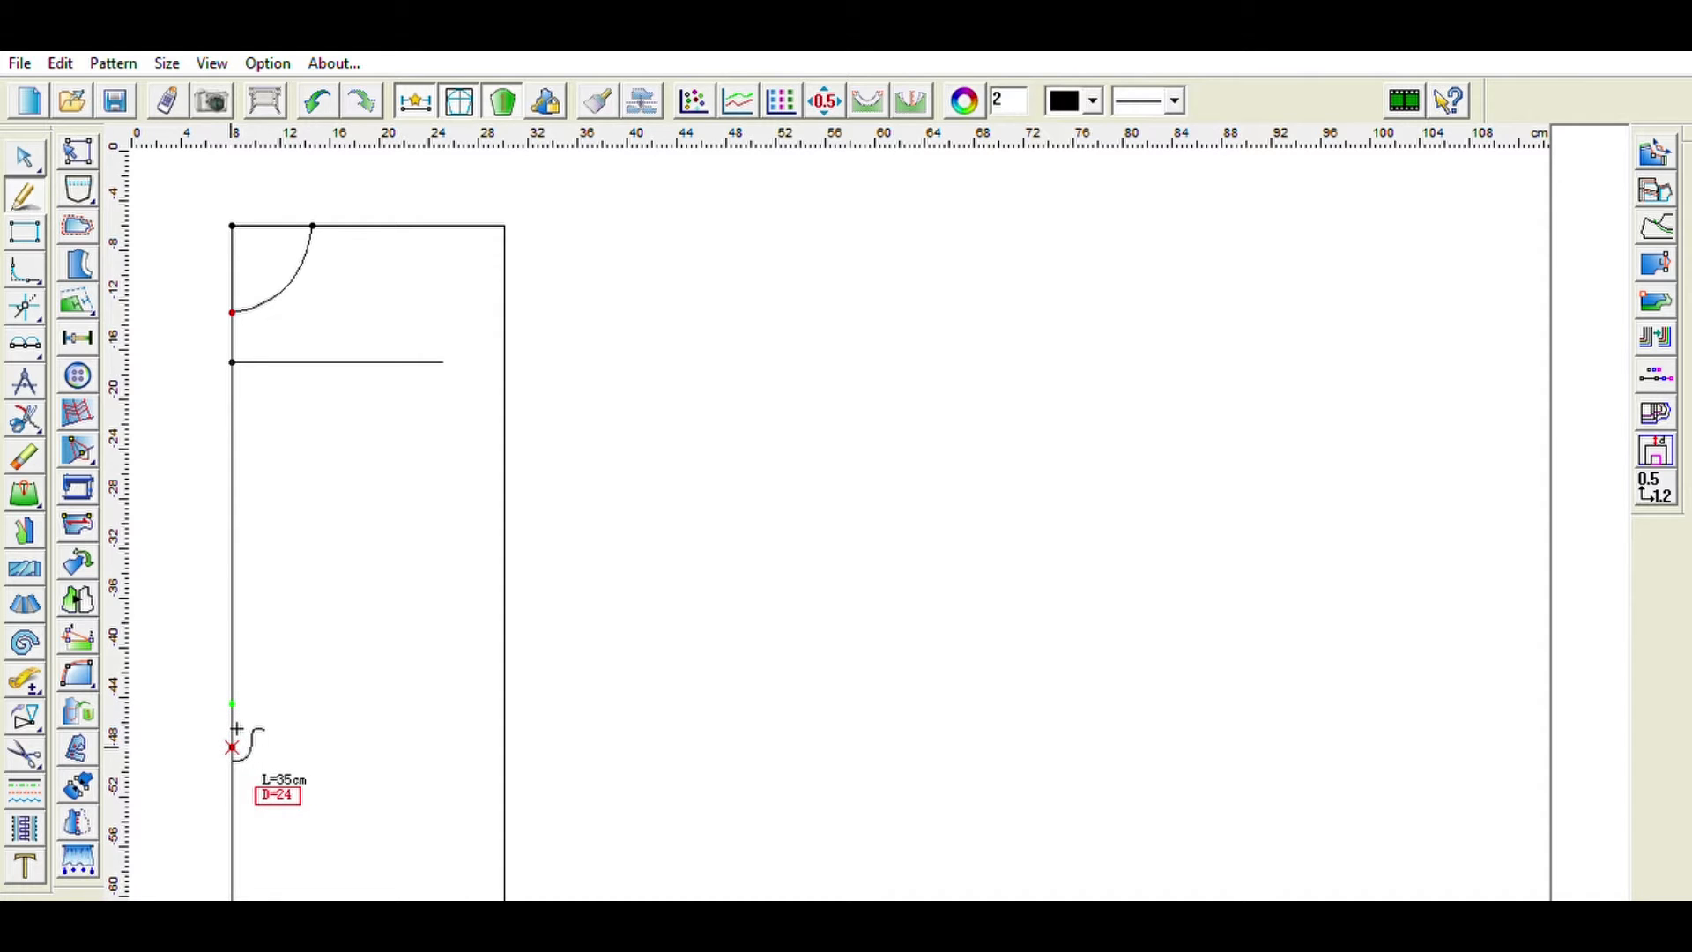
key(Escape)
- Draw a 20 cm horizontal line from the left edge at waist level
click(232, 362)
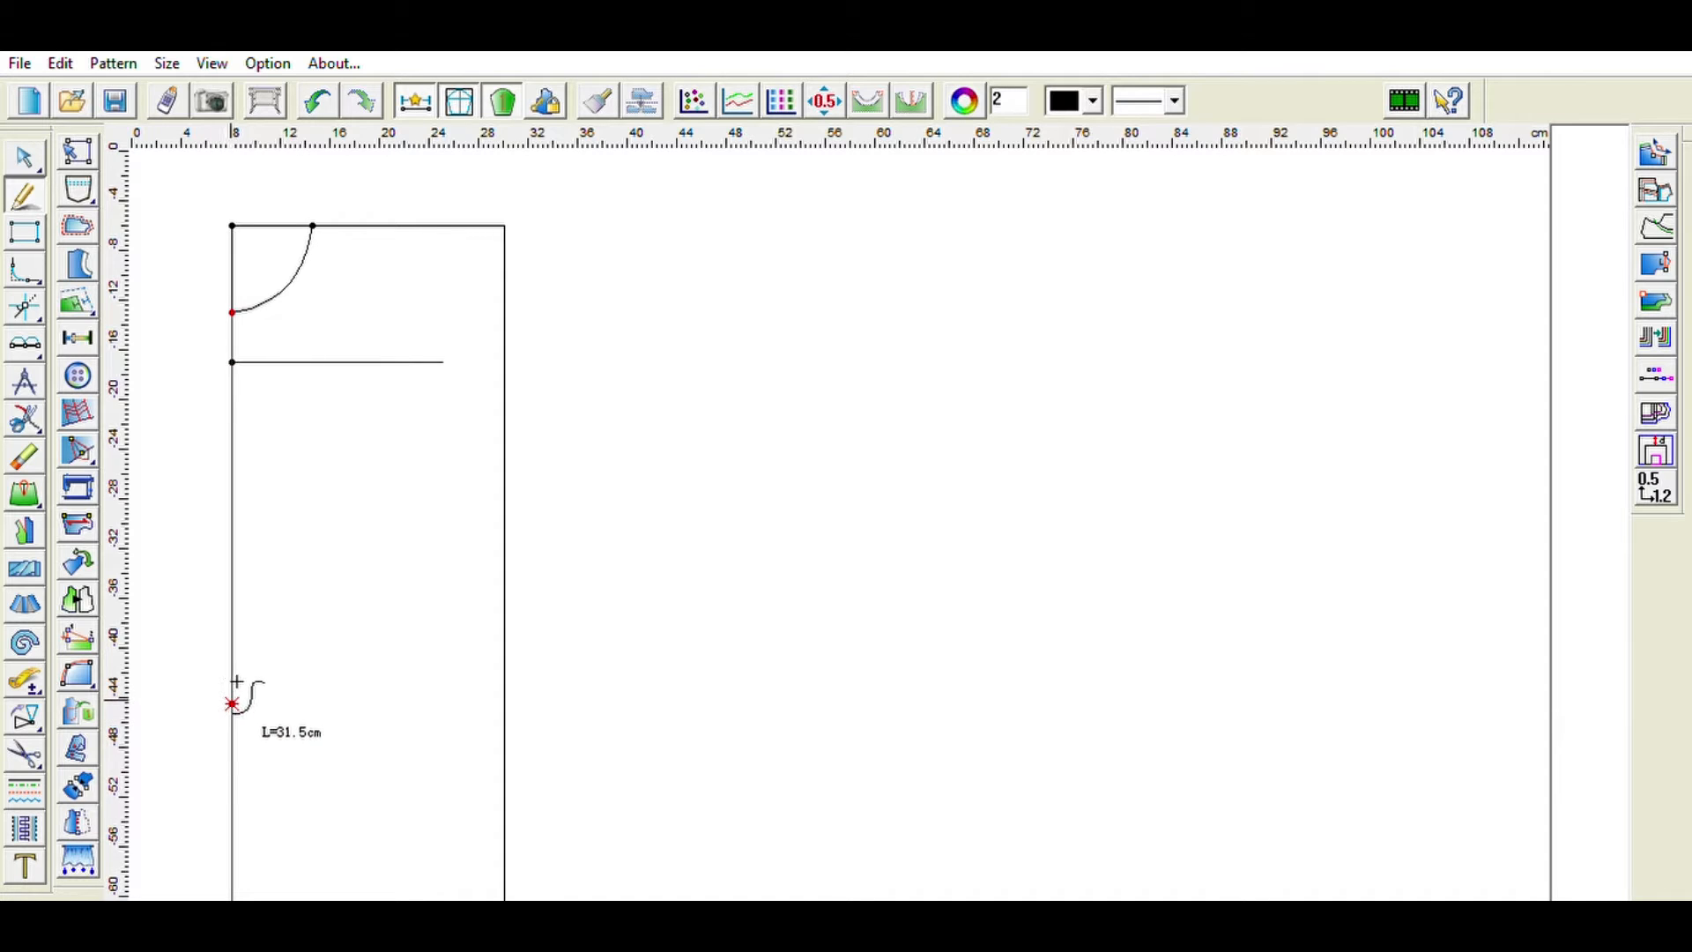
click(234, 688)
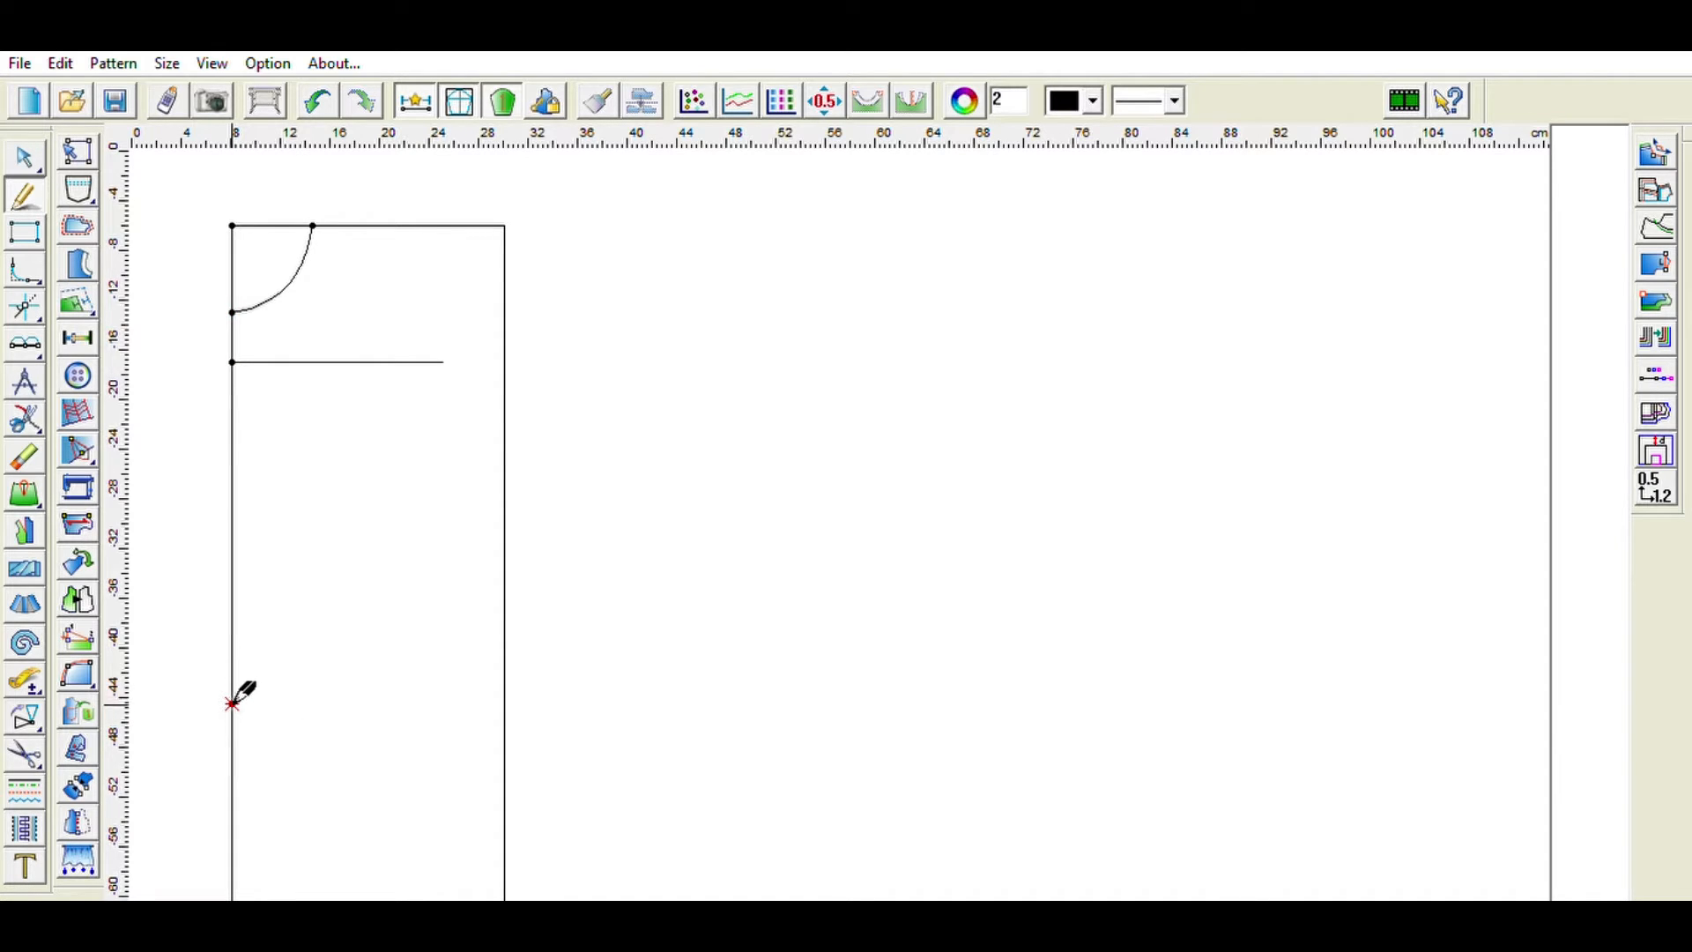
click(232, 704)
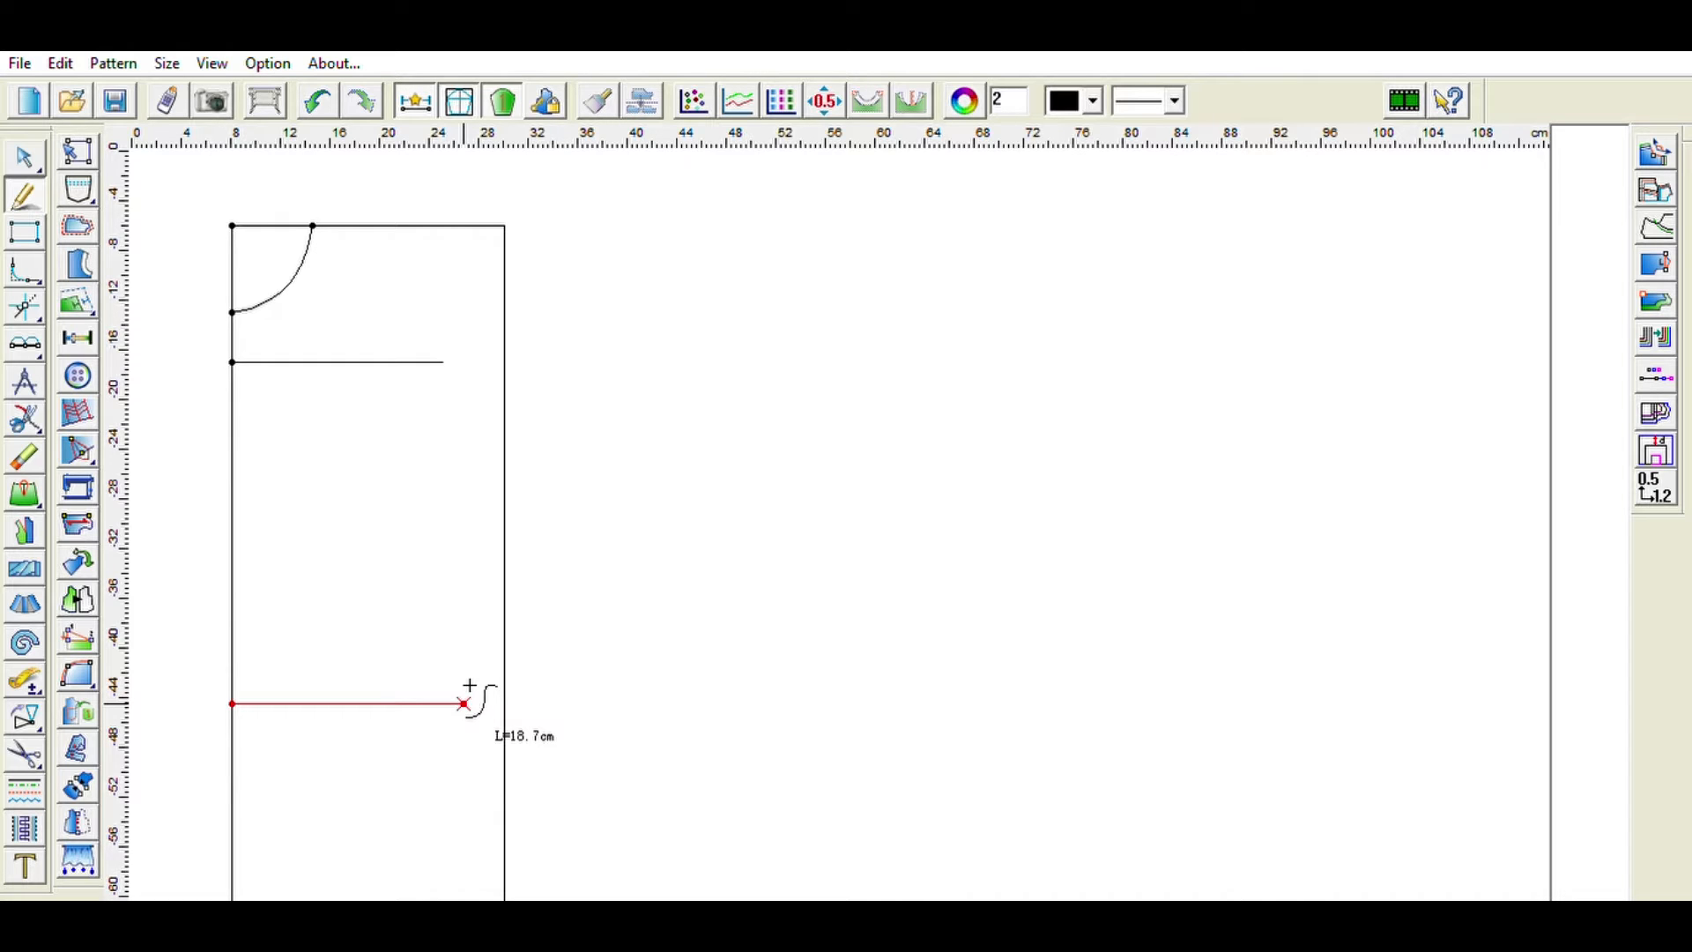
key(BackSpace)
key(BackSpace)
text(20)
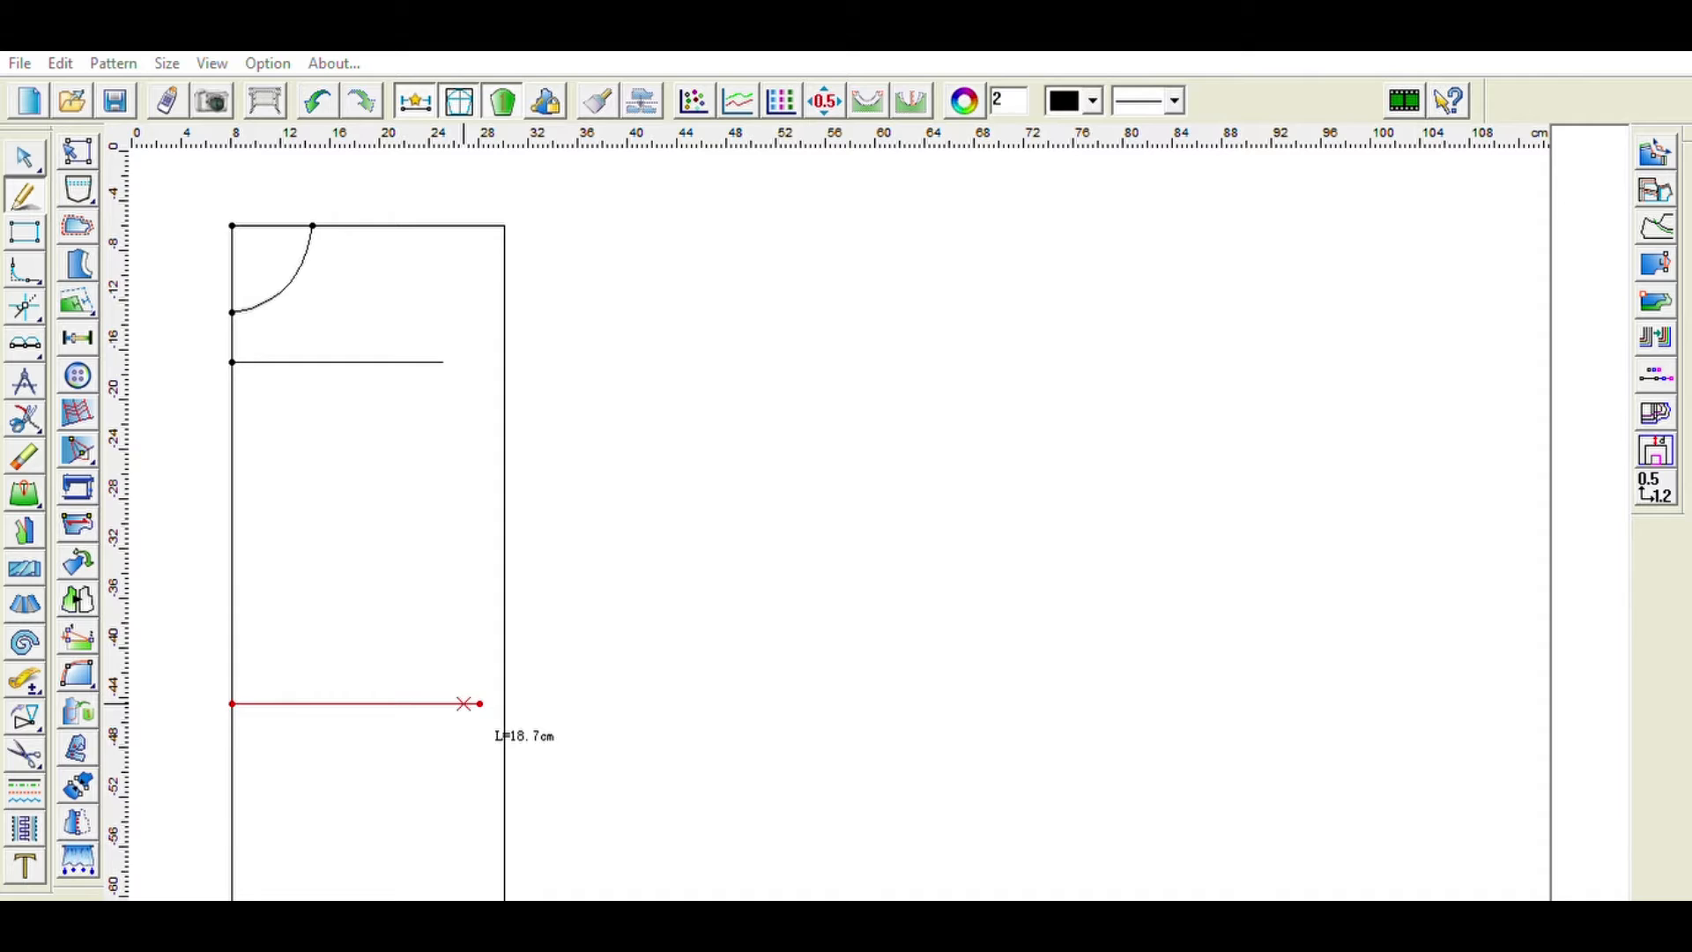
click(777, 557)
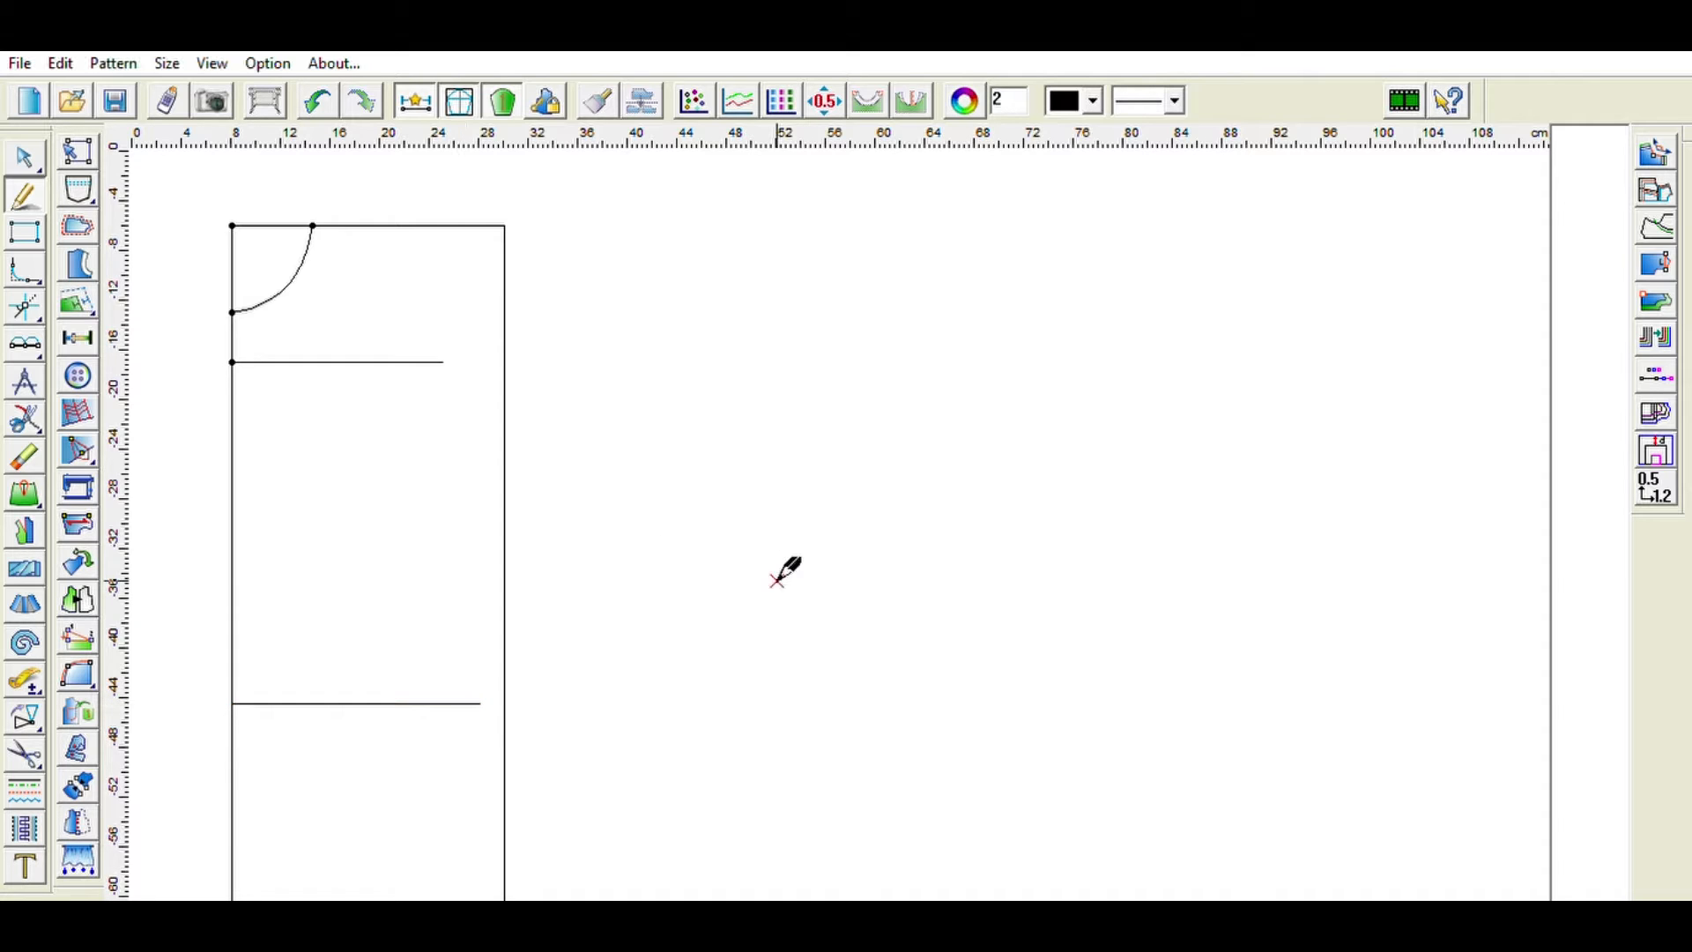
- Mark a point on the left edge about 18 cm below the 20 cm waist line
click(76, 316)
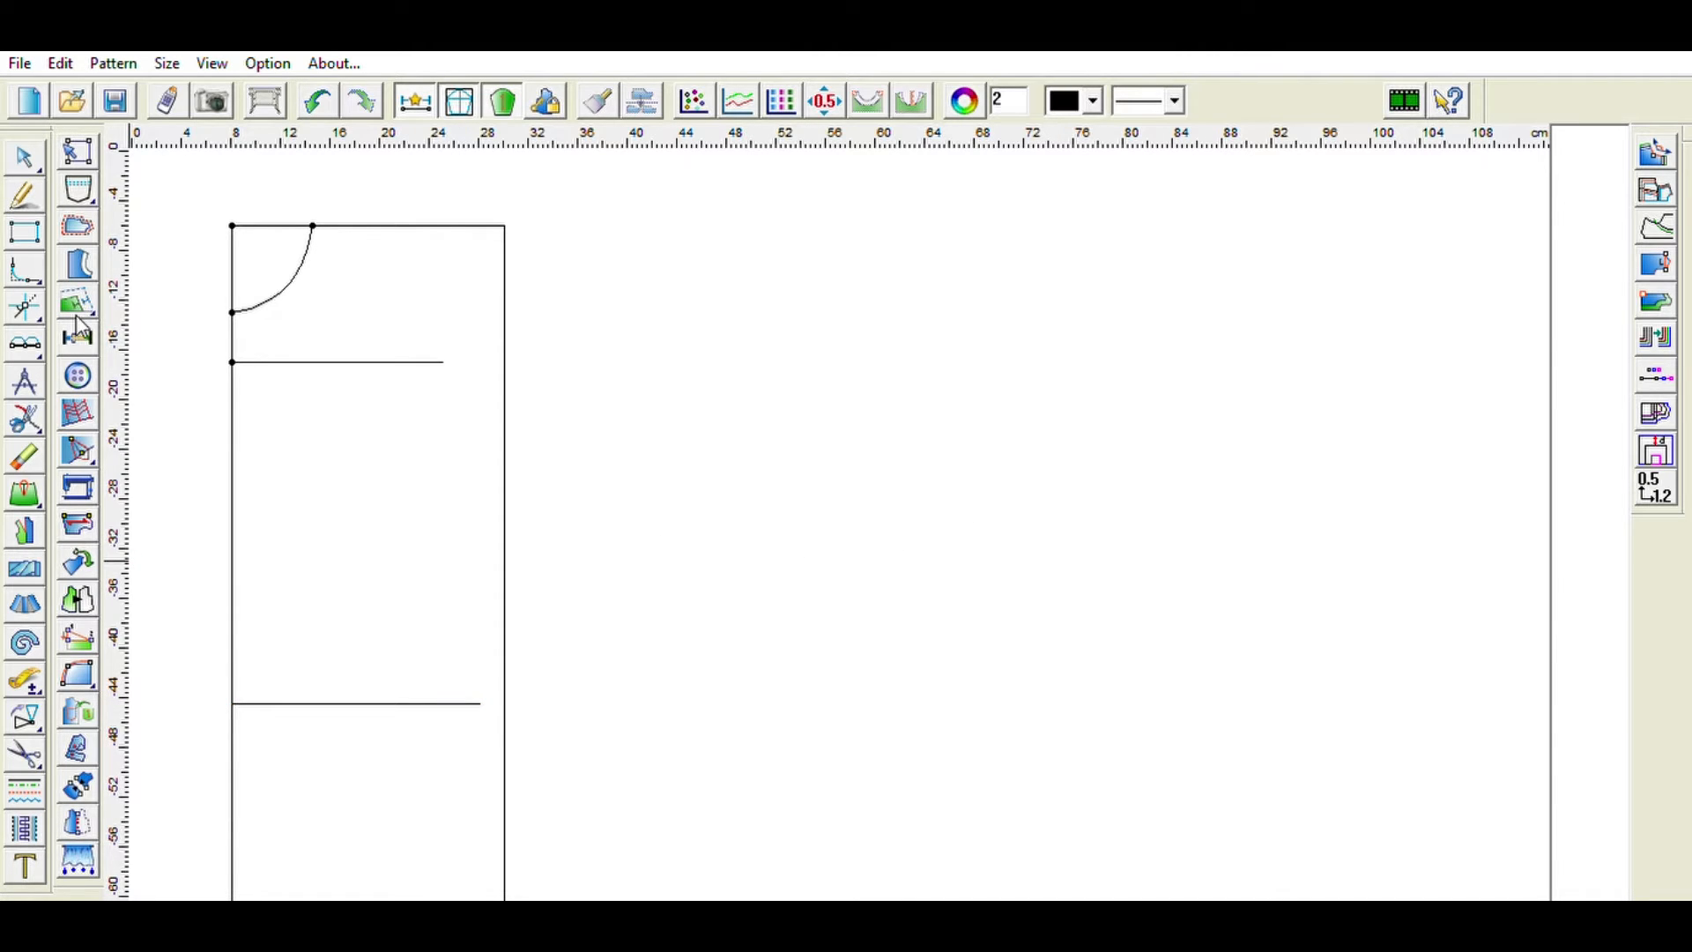
click(233, 702)
click(769, 539)
click(232, 825)
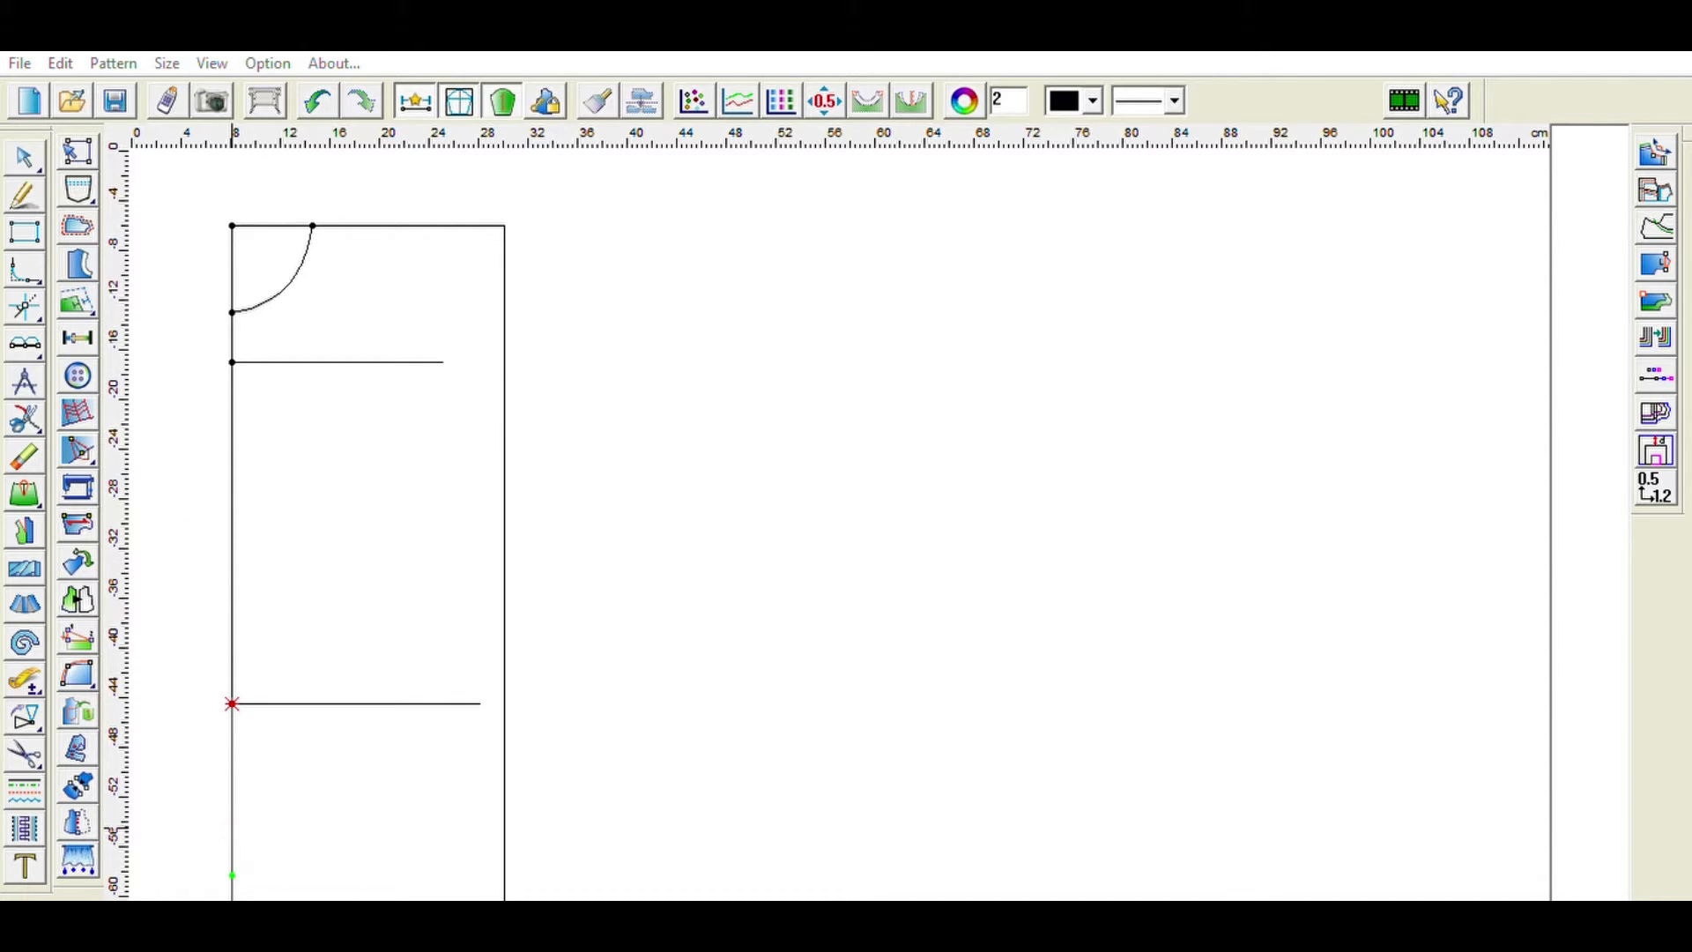
scroll(351, 758, down, 5)
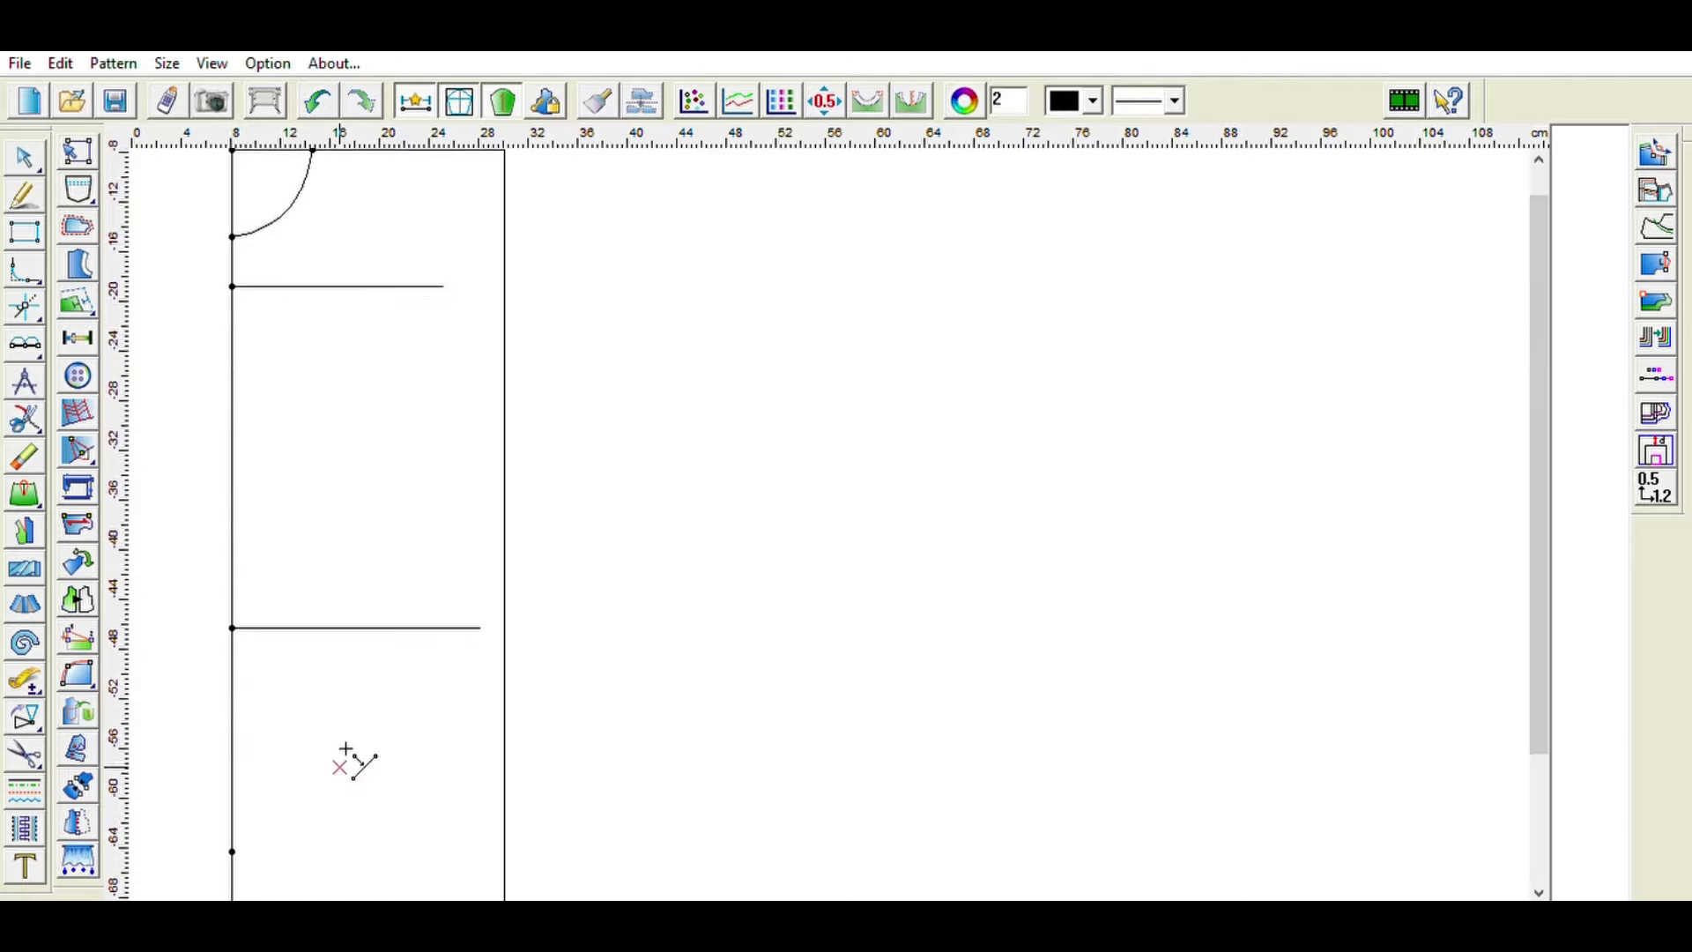
- Draw a 24 cm horizontal hip line from that lower left-edge point
click(27, 187)
click(232, 731)
click(456, 729)
double_click(641, 592)
key(BackSpace)
text(24)
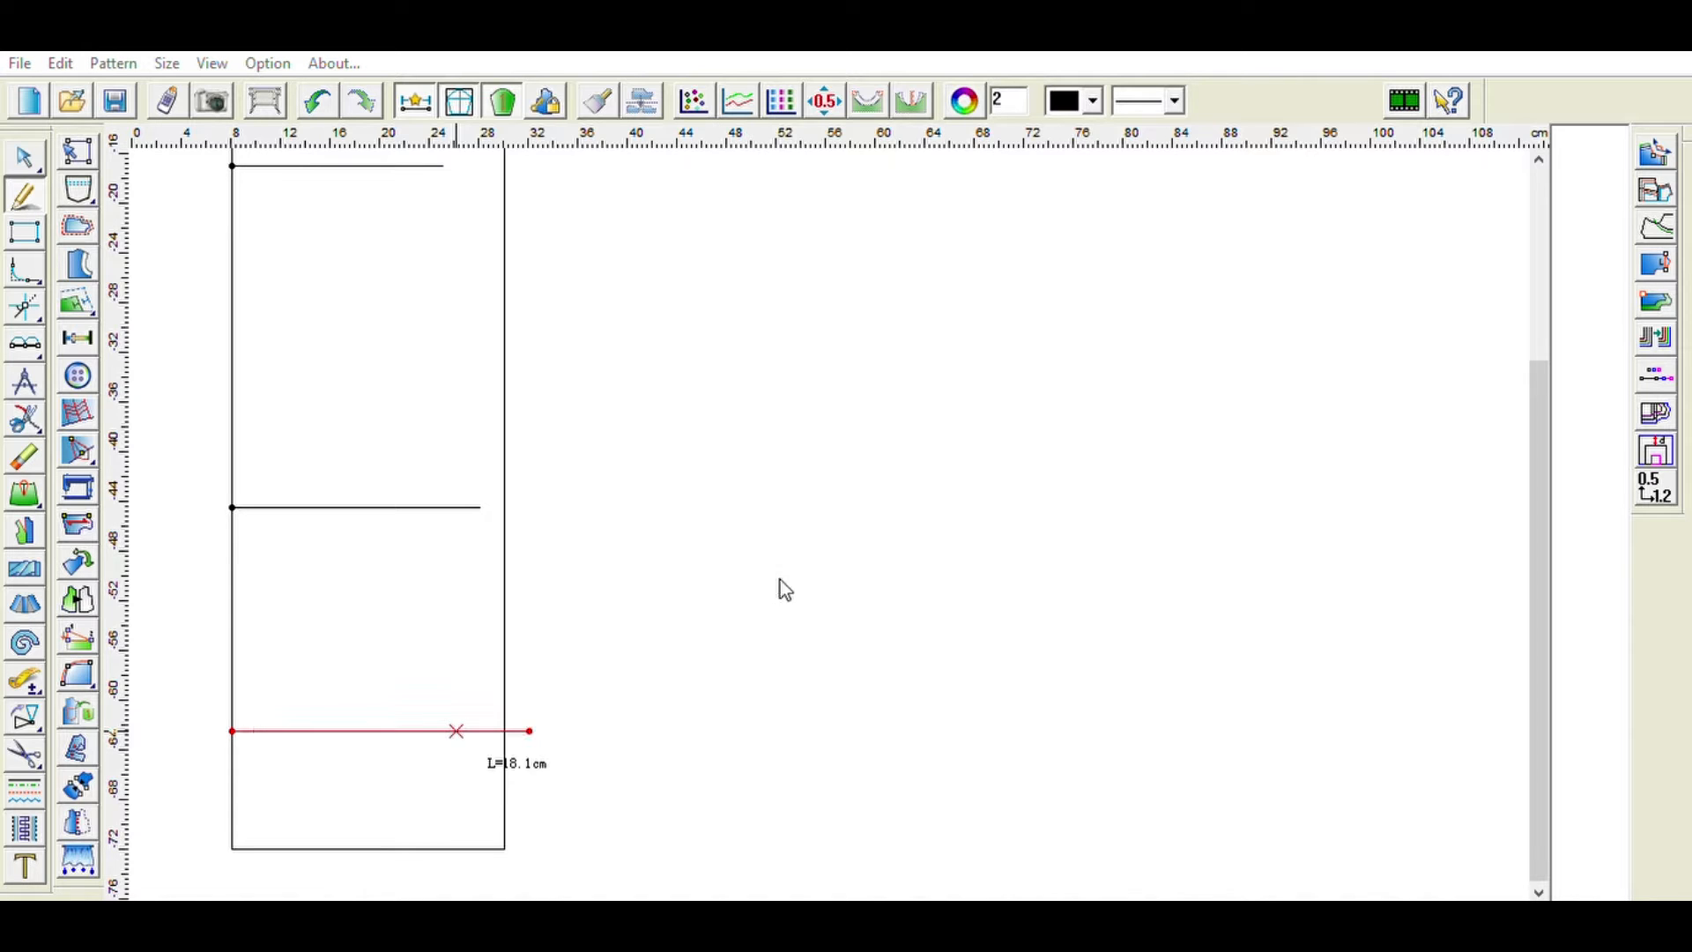
key(Return)
- Draw a 3 cm vertical drop line down from a point on the top edge near the right corner
scroll(773, 603, up, 5)
scroll(773, 602, down, 3)
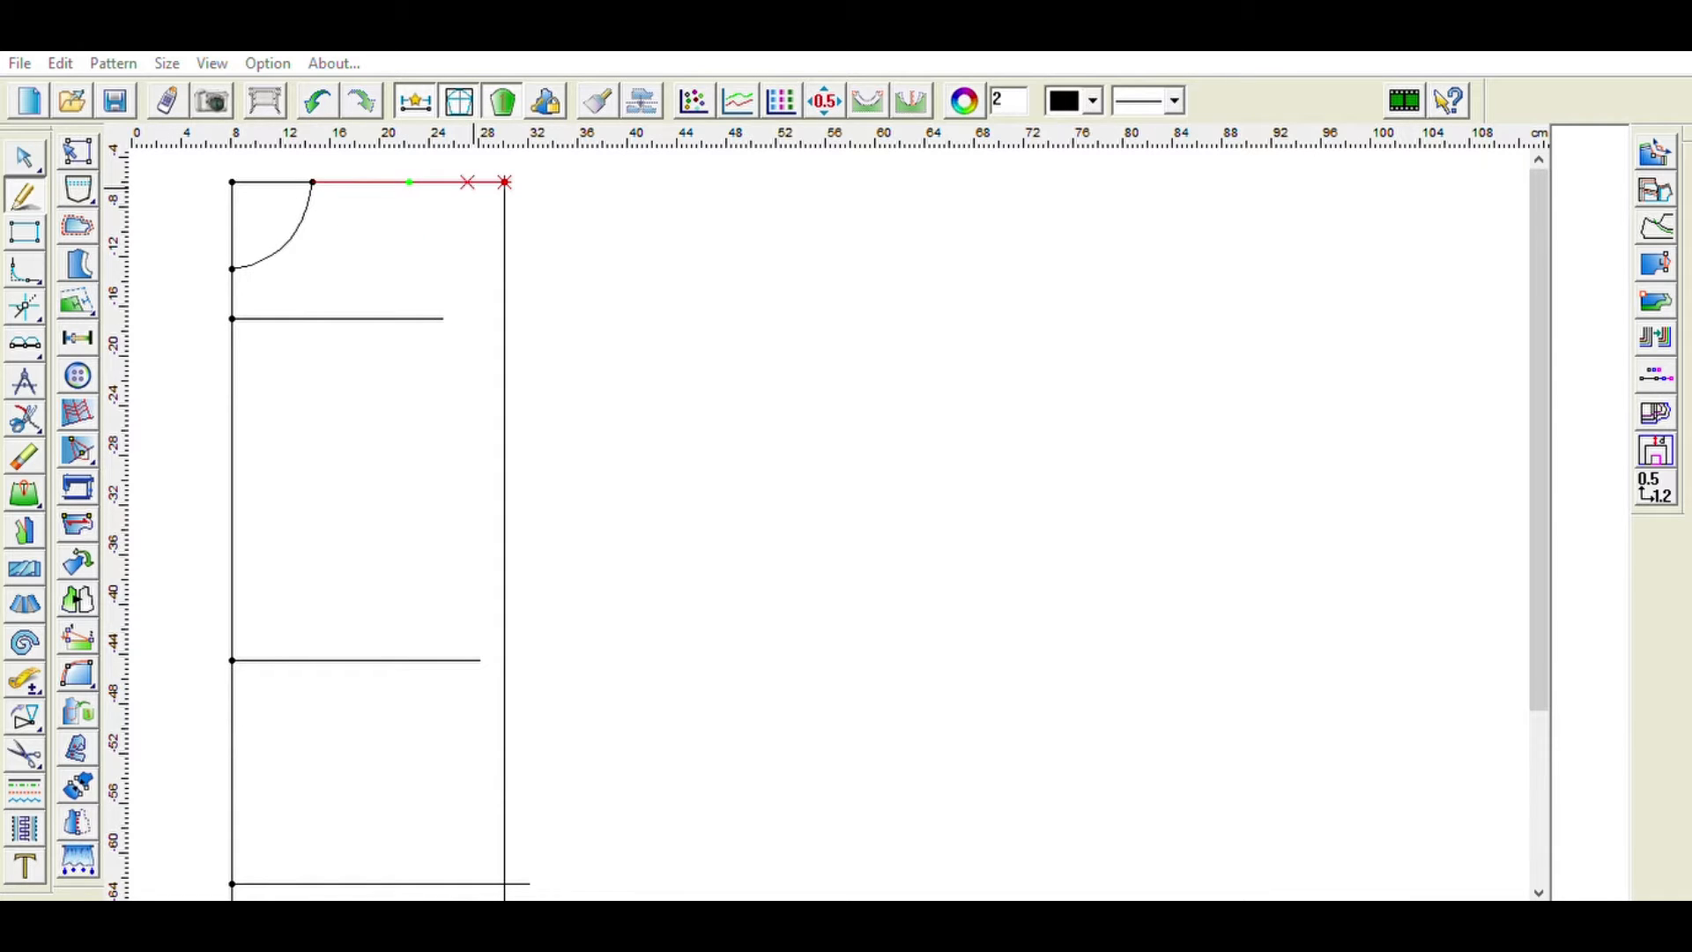
click(467, 181)
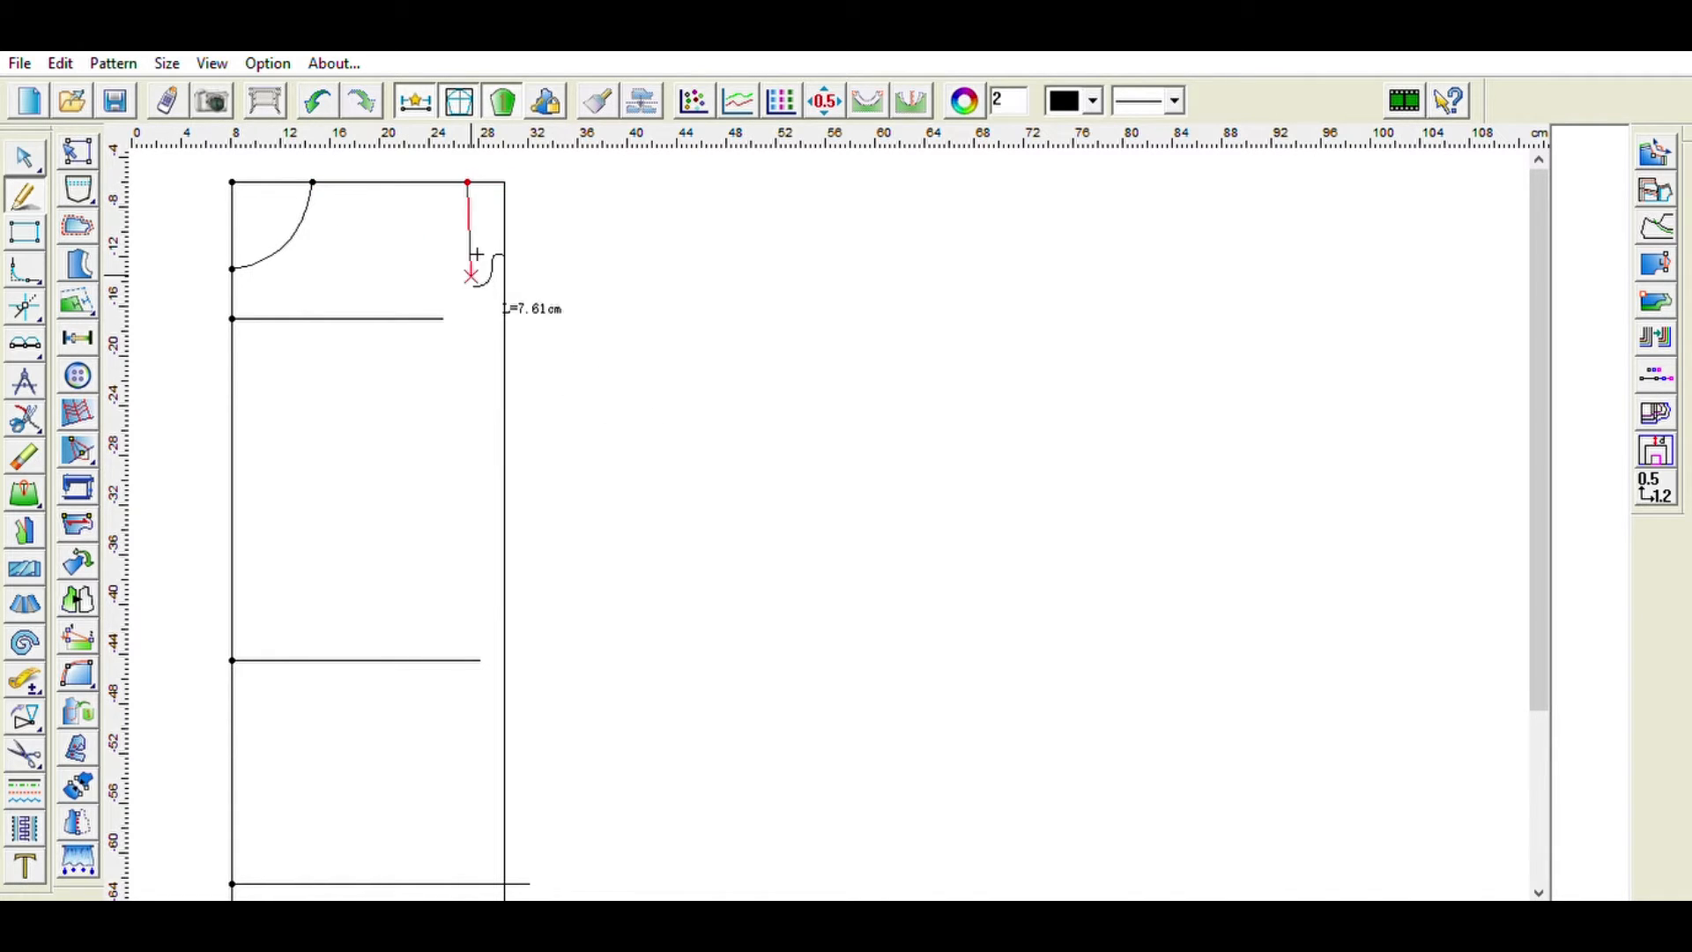
click(473, 201)
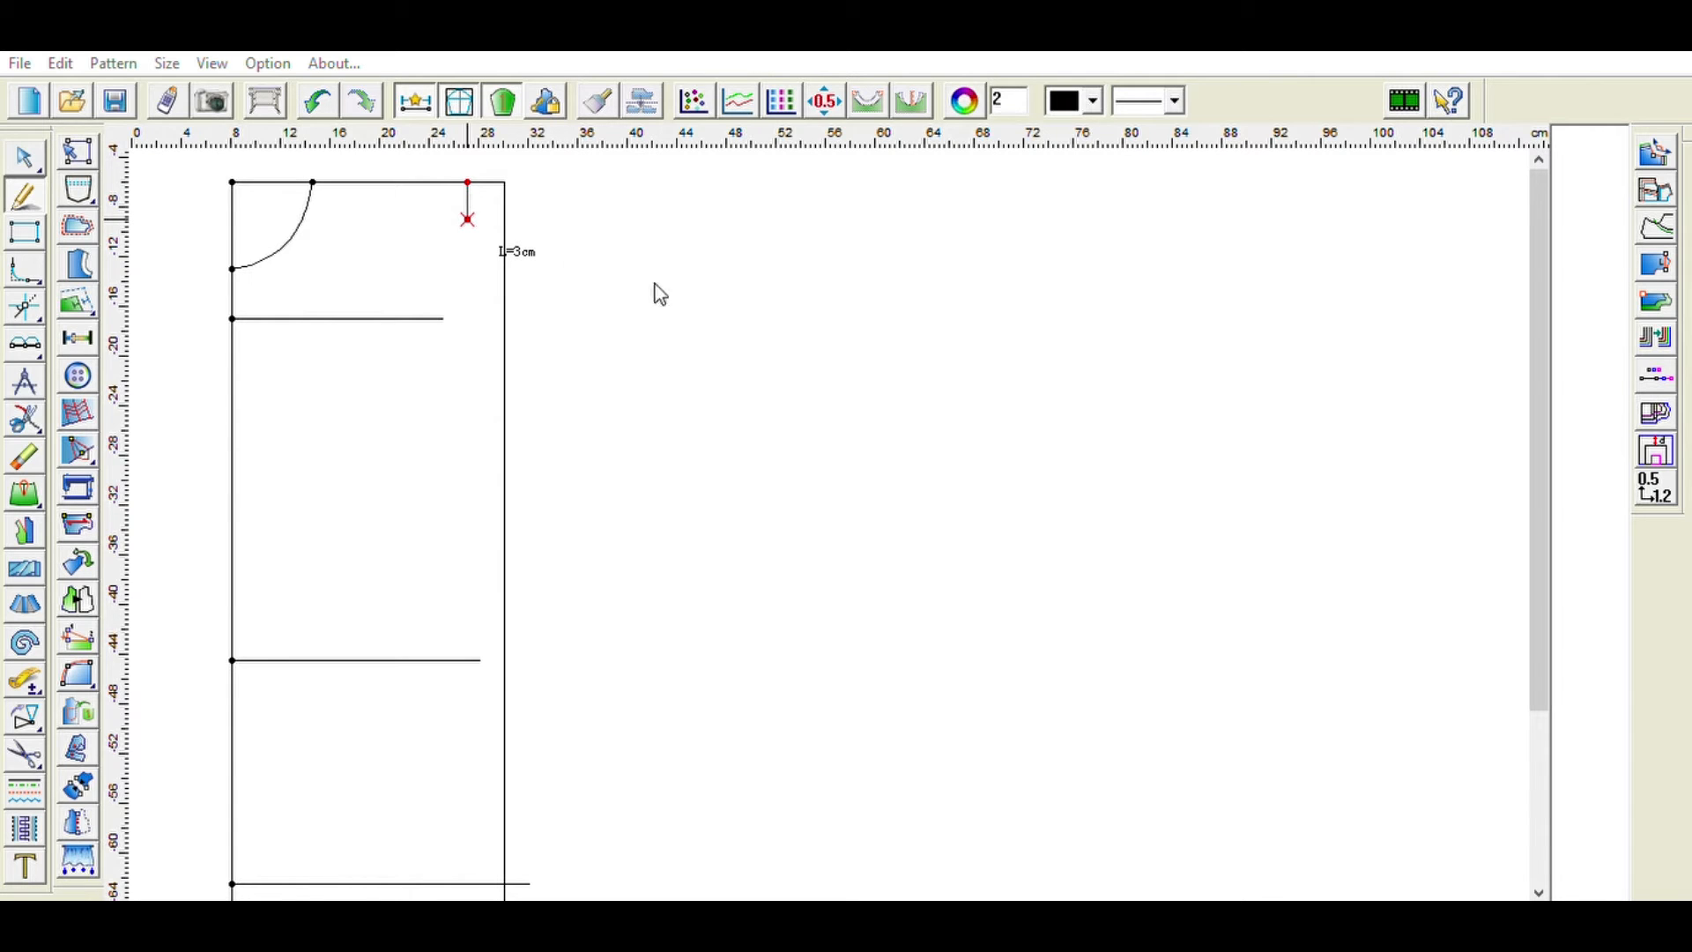
click(770, 296)
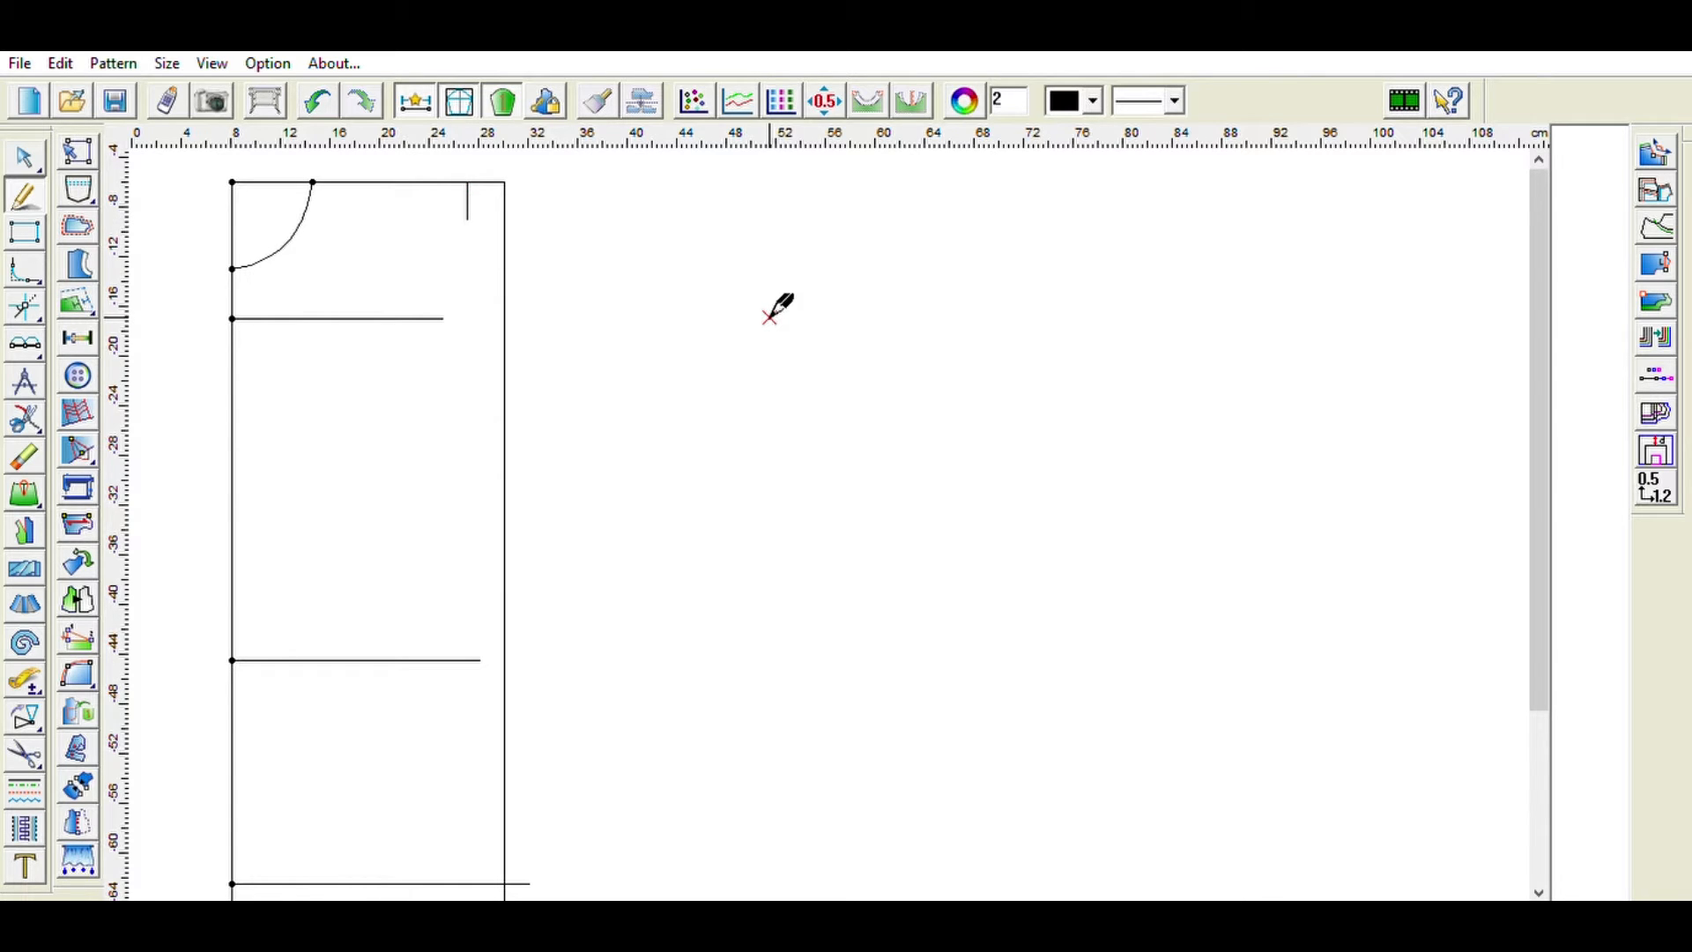
- Draw the shoulder line from the neckline's top point to the bottom of the 3 cm drop line
click(312, 182)
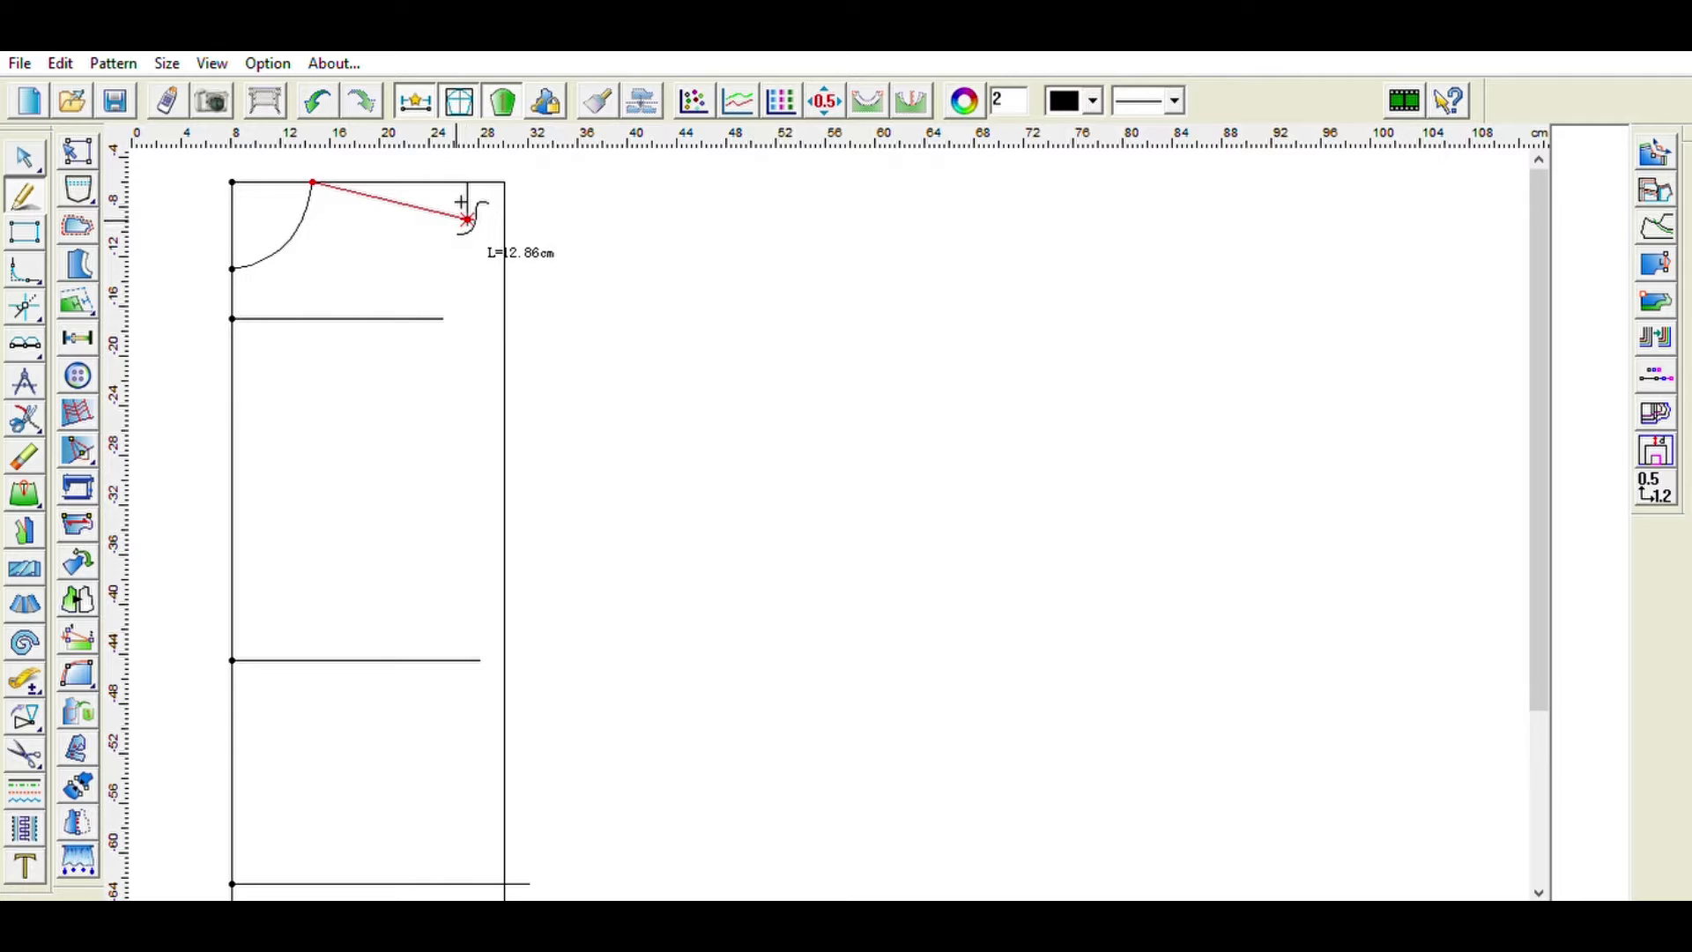
click(467, 219)
click(763, 309)
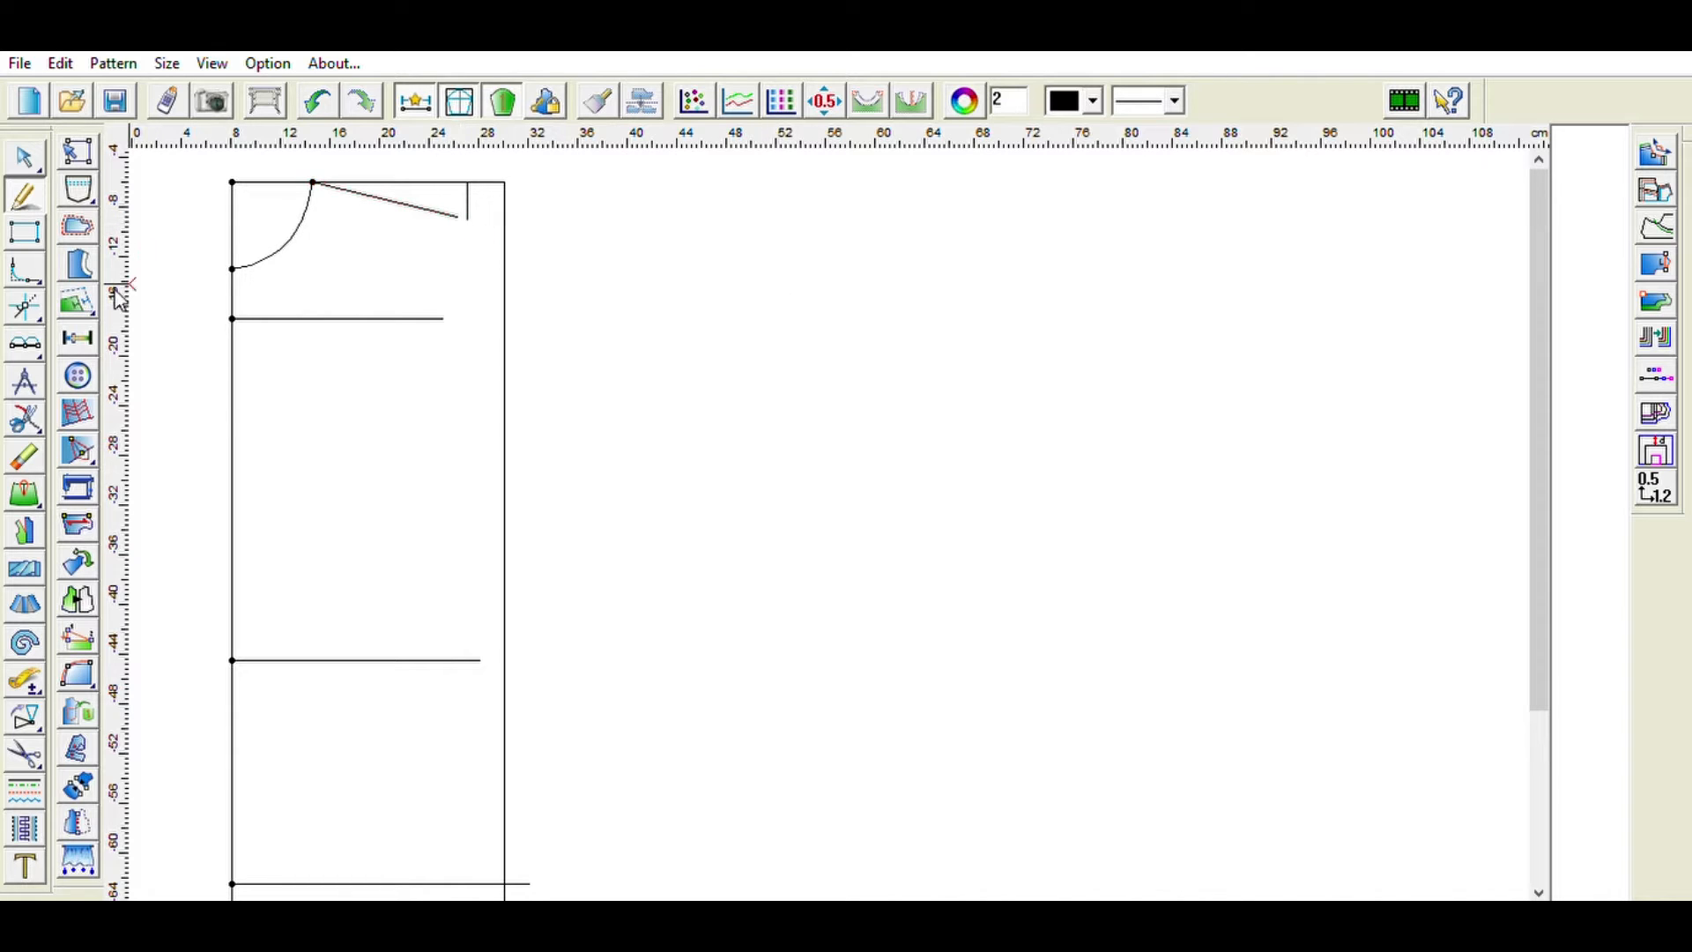
- Delete the 3 cm vertical drop line
click(27, 457)
click(467, 196)
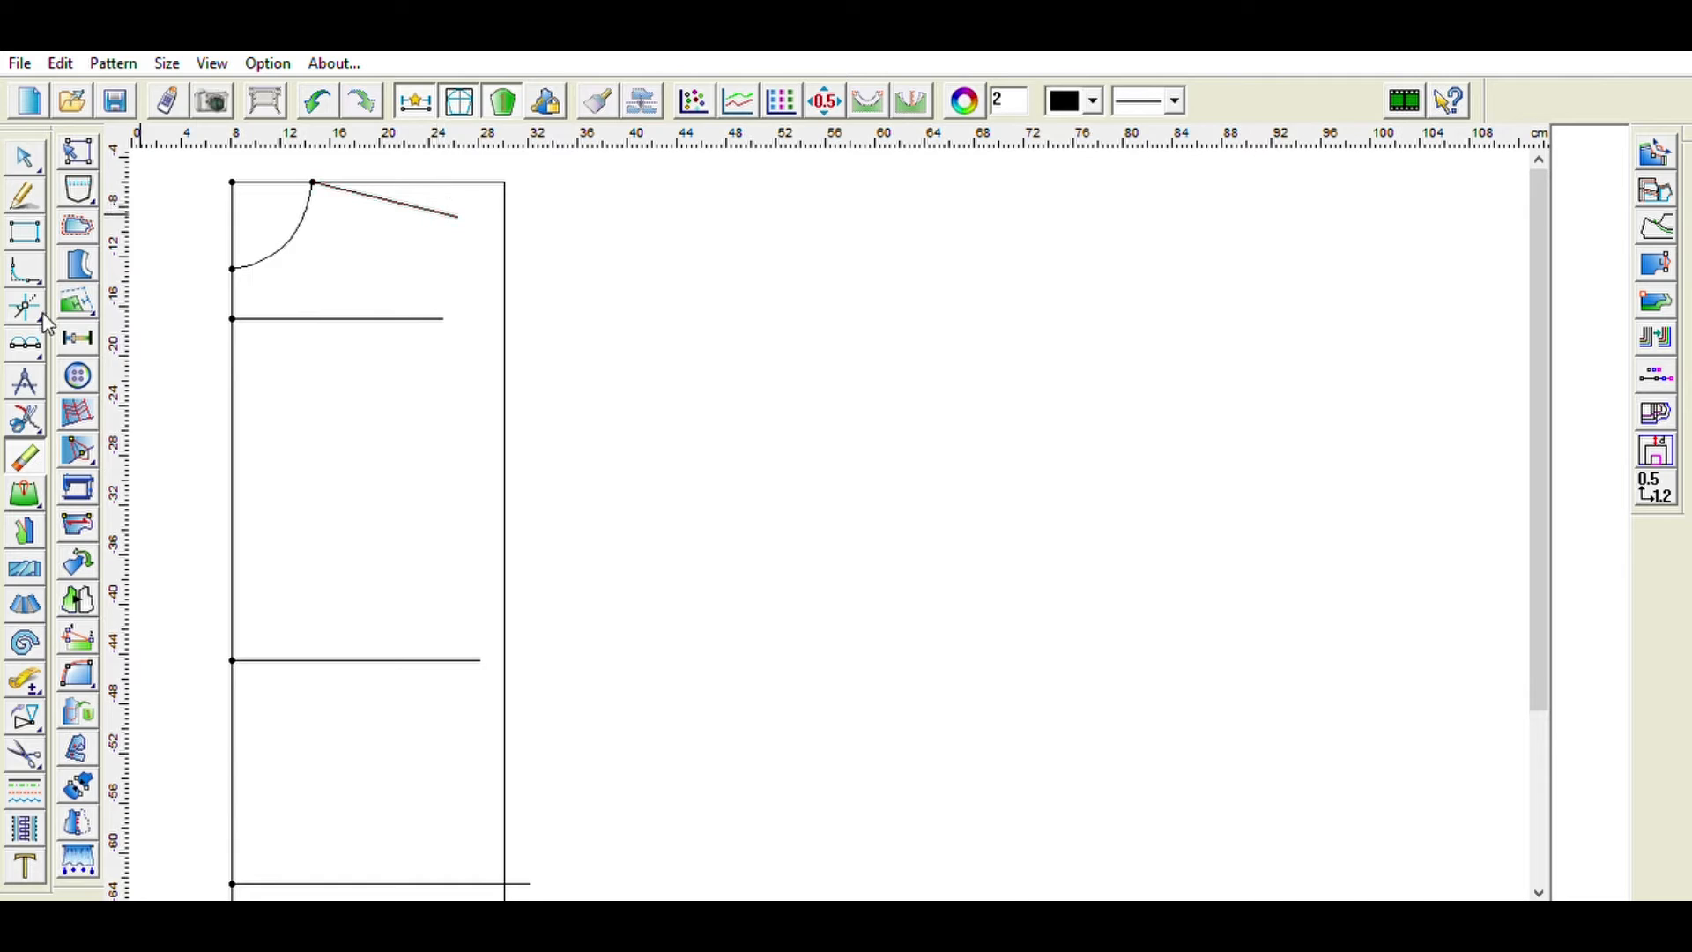
- Draw a 21 cm guide line from the shoulder tip down to the frame's right edge
click(37, 379)
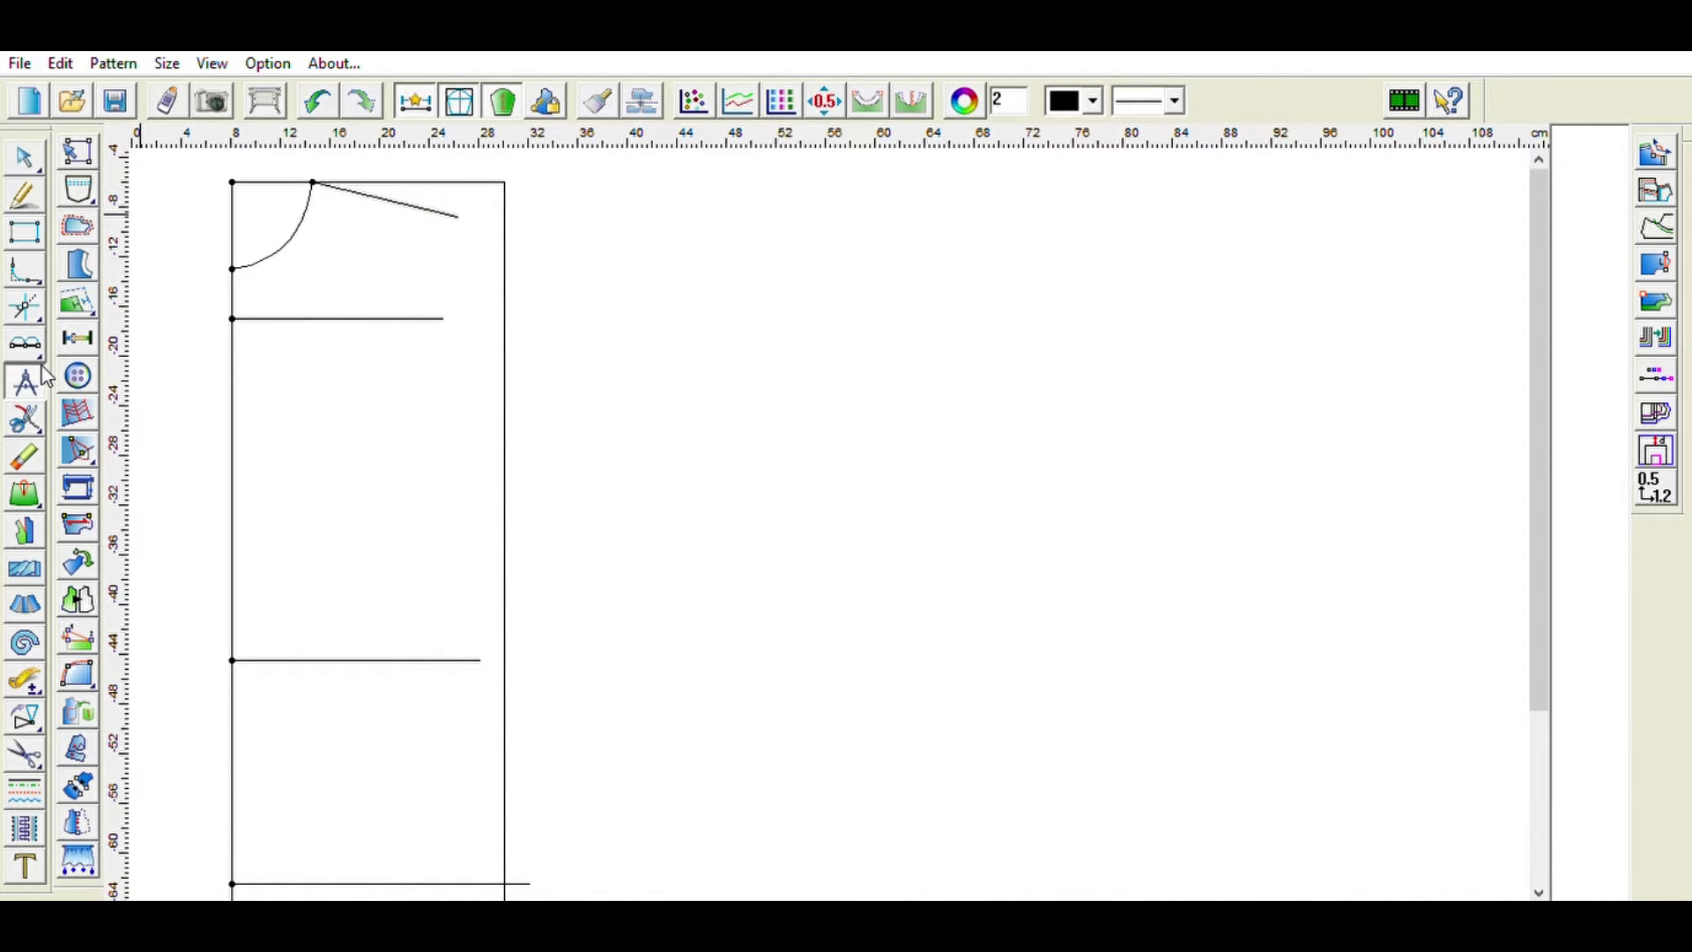
click(458, 217)
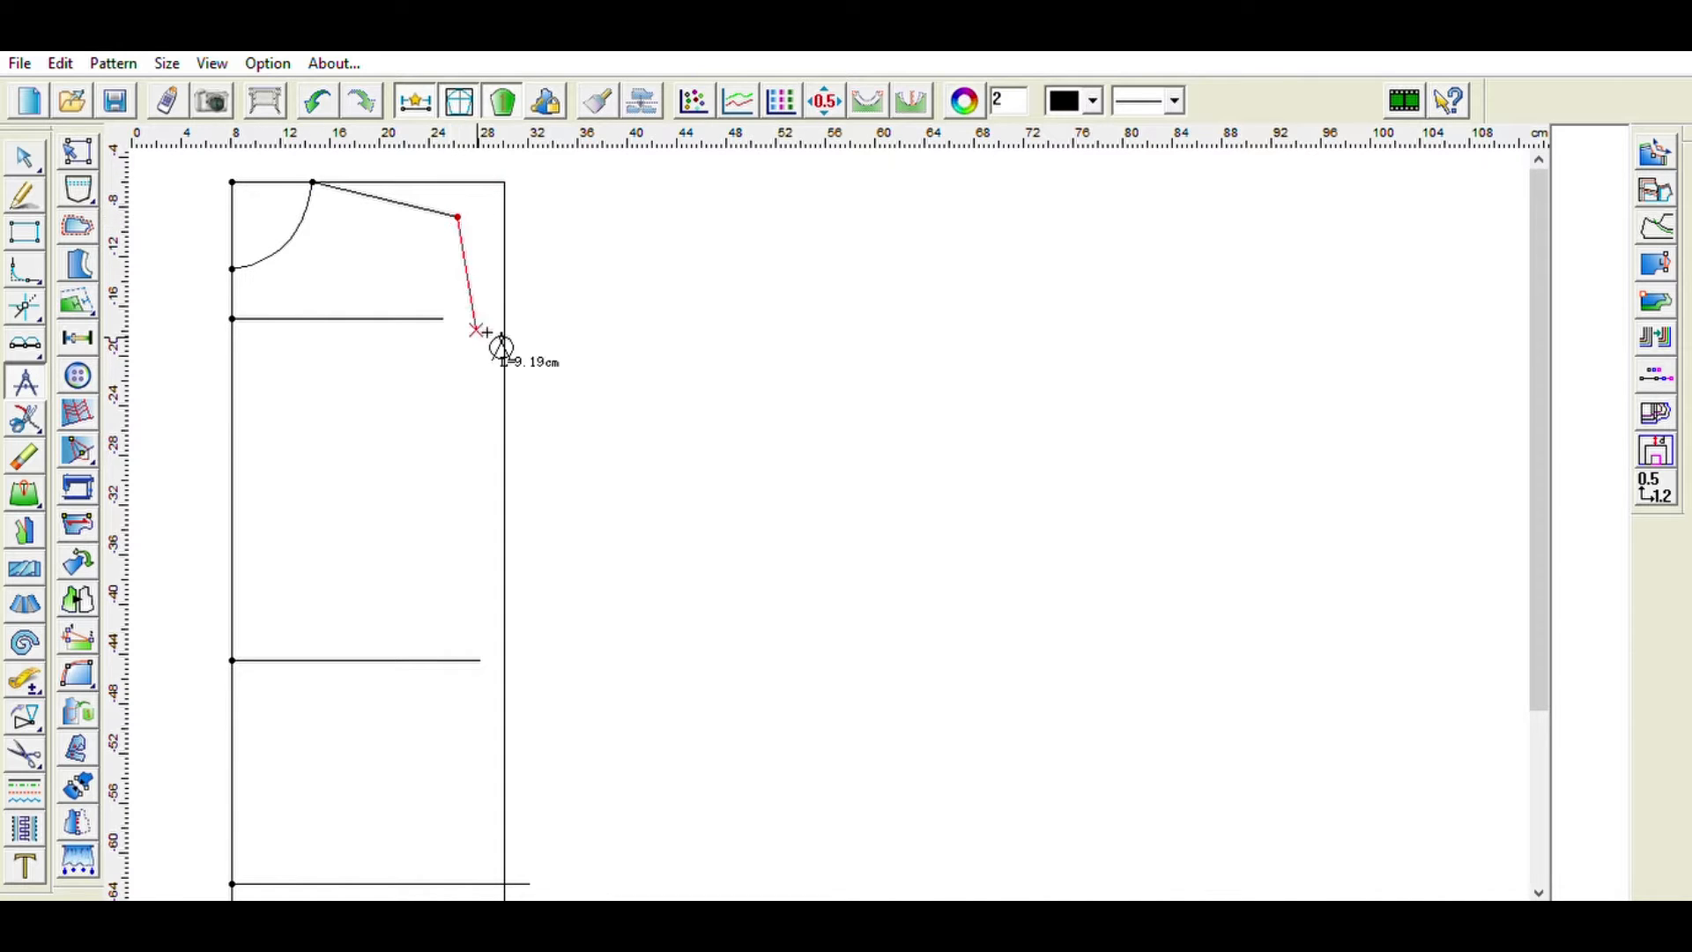
text(21)
key(Return)
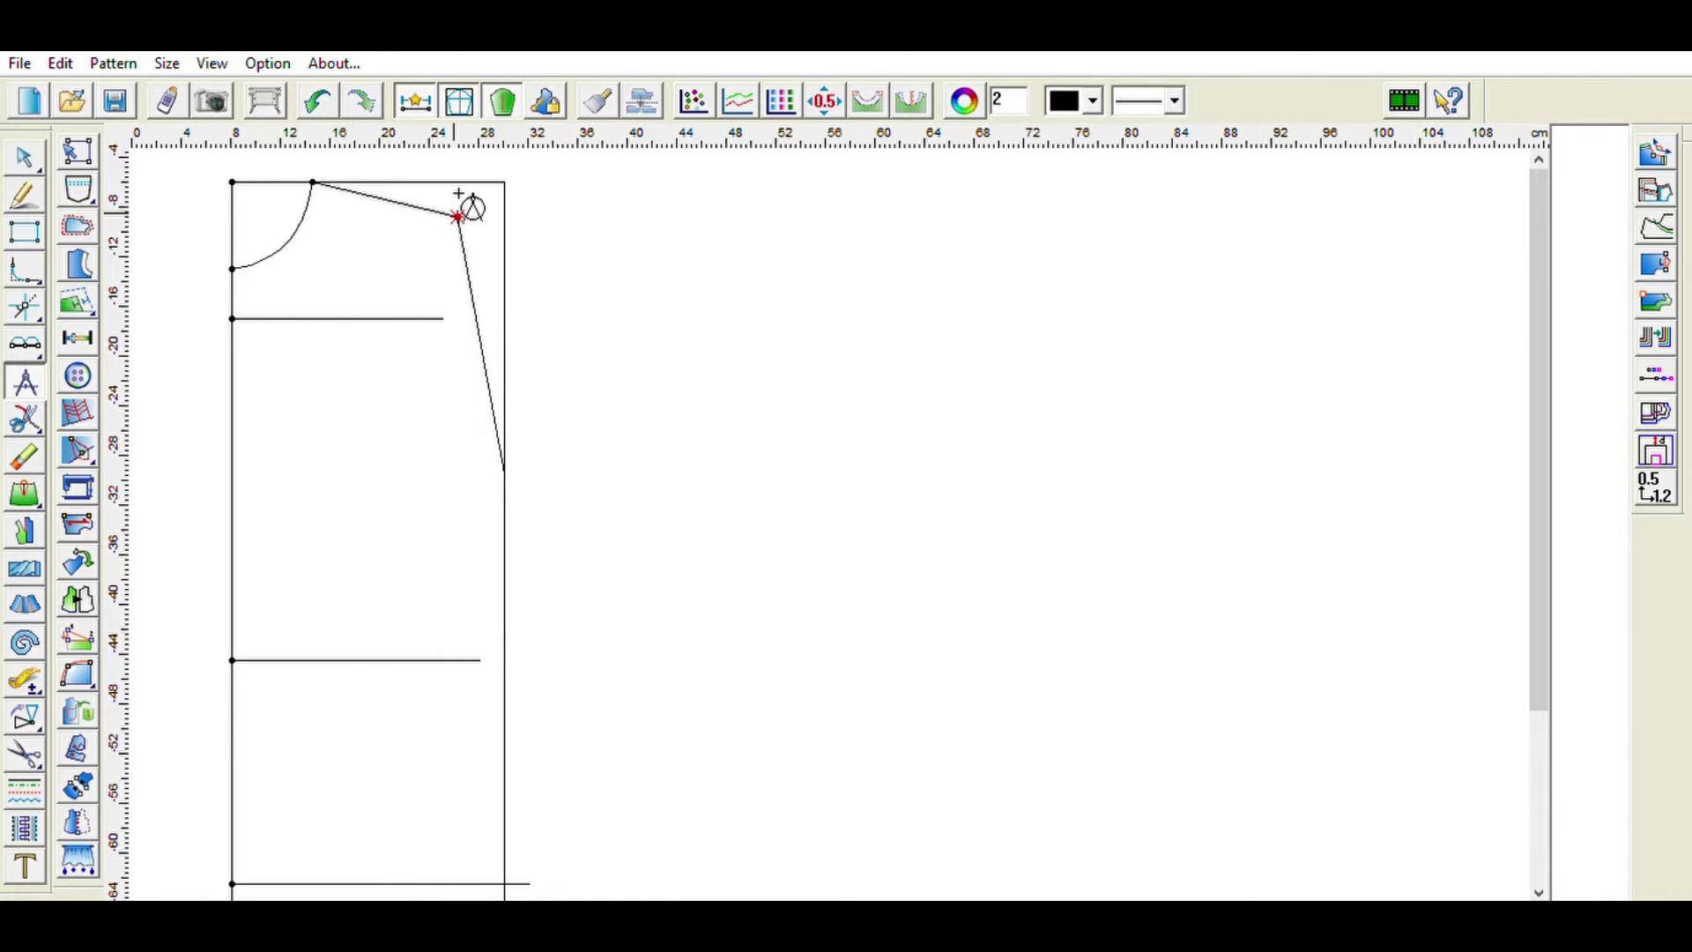
- Draw the armhole curve from the shoulder tip through the chest line's end to the side edge
click(37, 189)
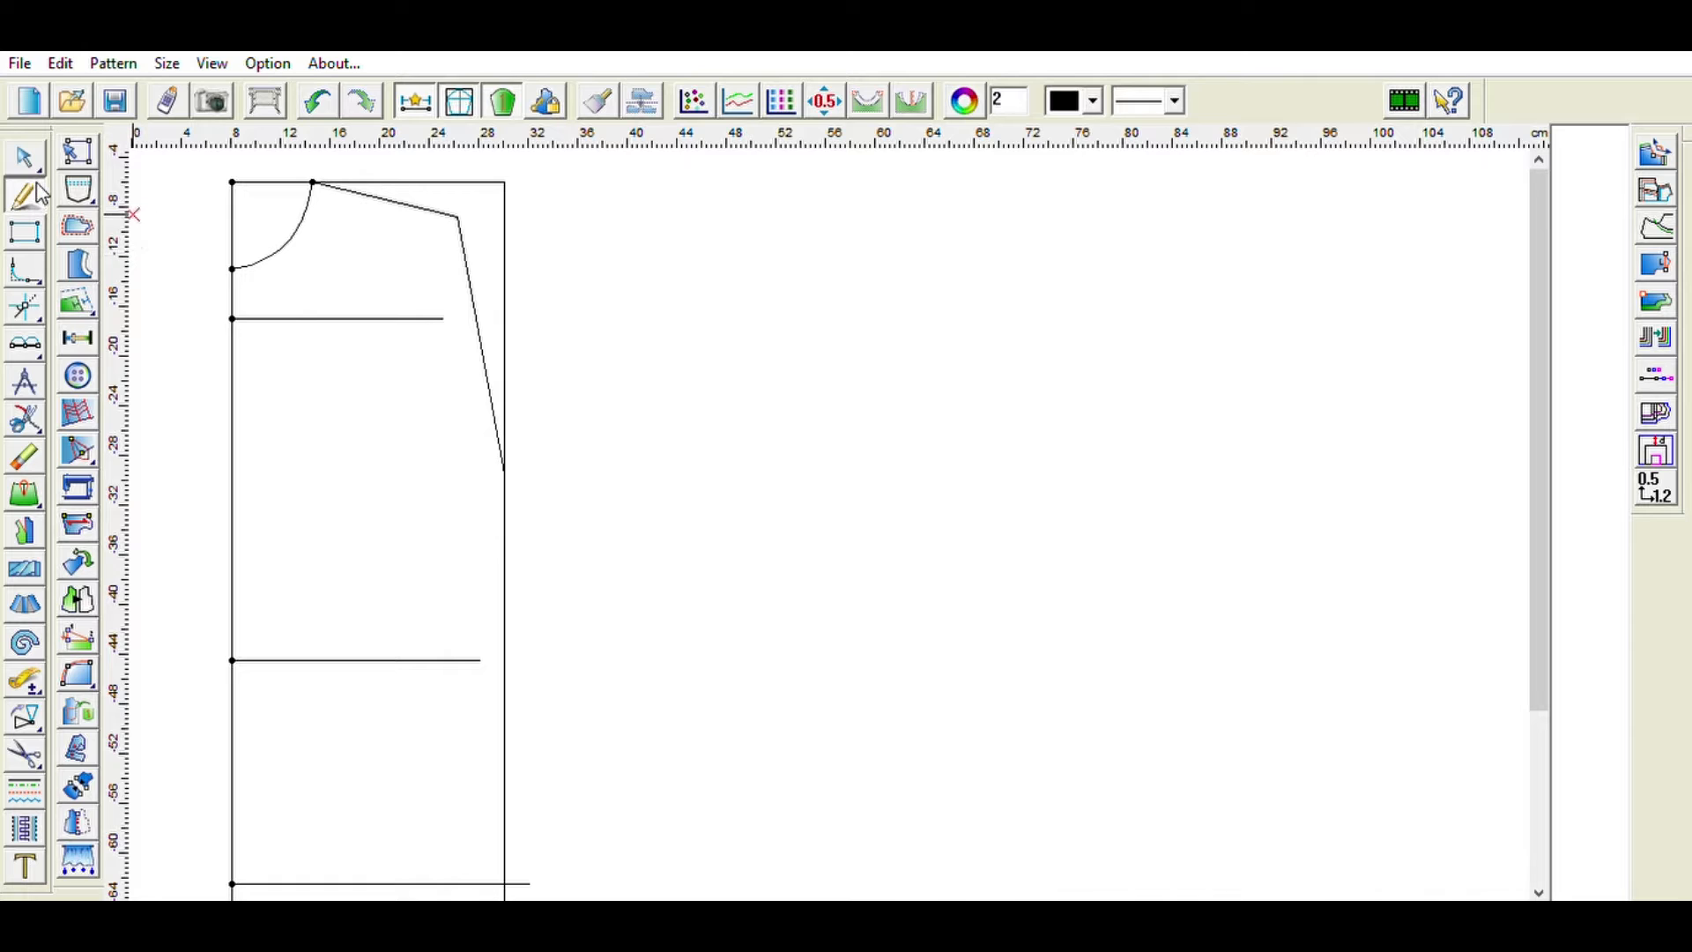
click(458, 217)
click(442, 318)
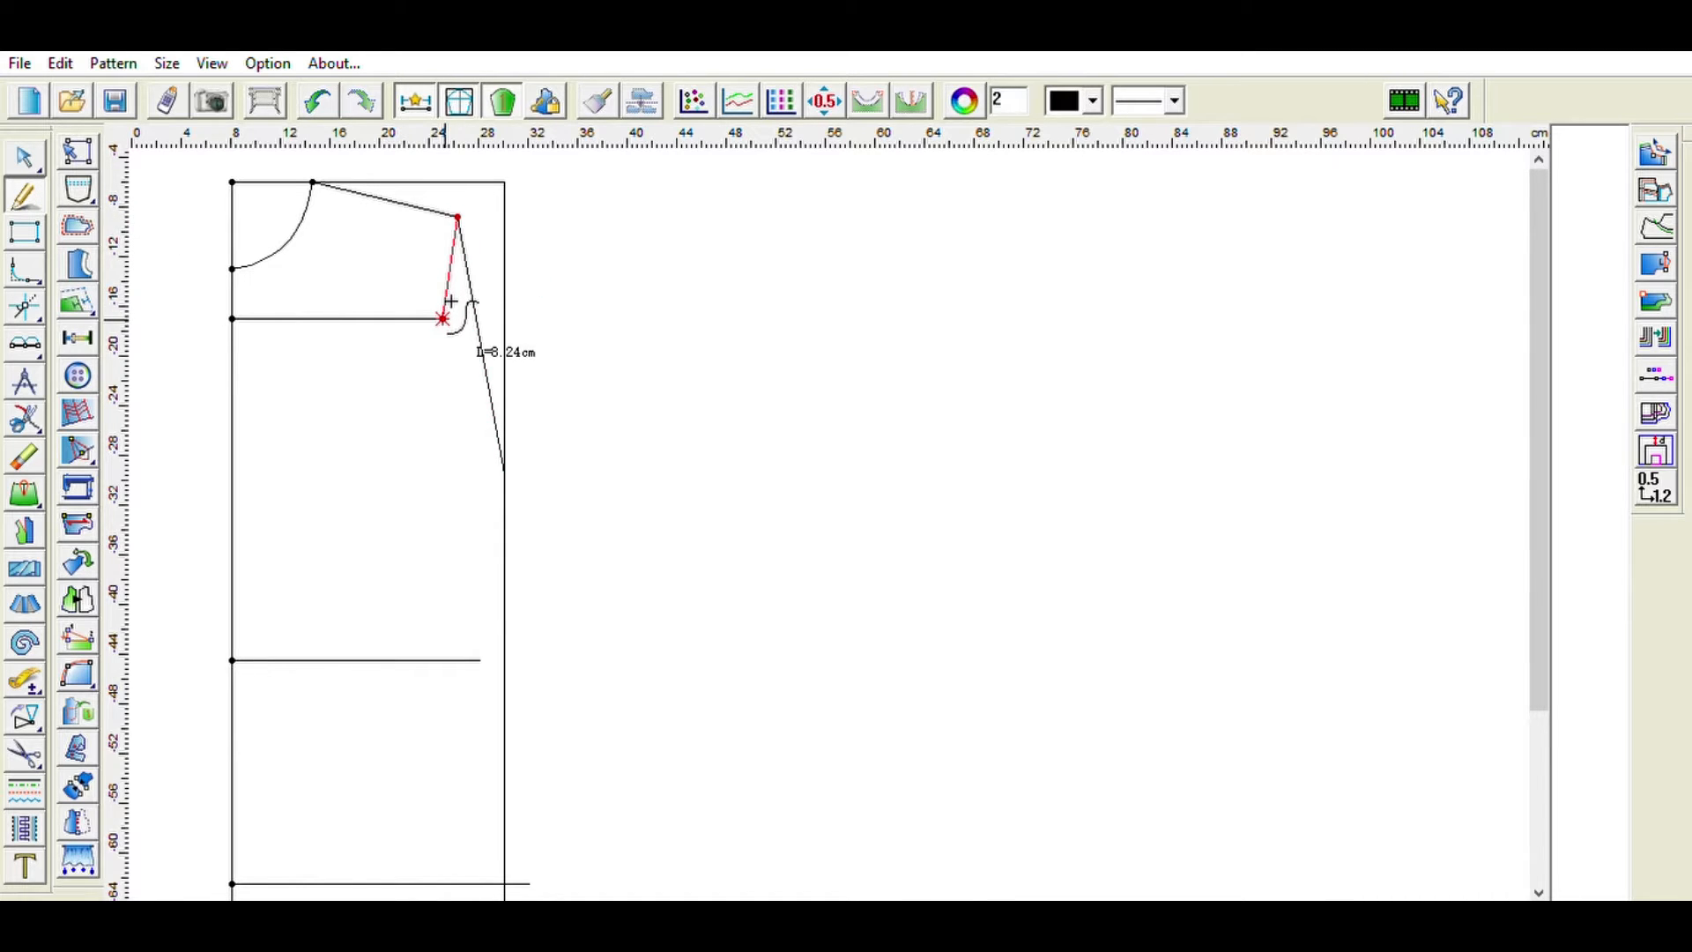
click(510, 453)
right_click(510, 454)
- Draw the side seam from the armhole base through the waist and hip line ends down to the hem level
click(508, 467)
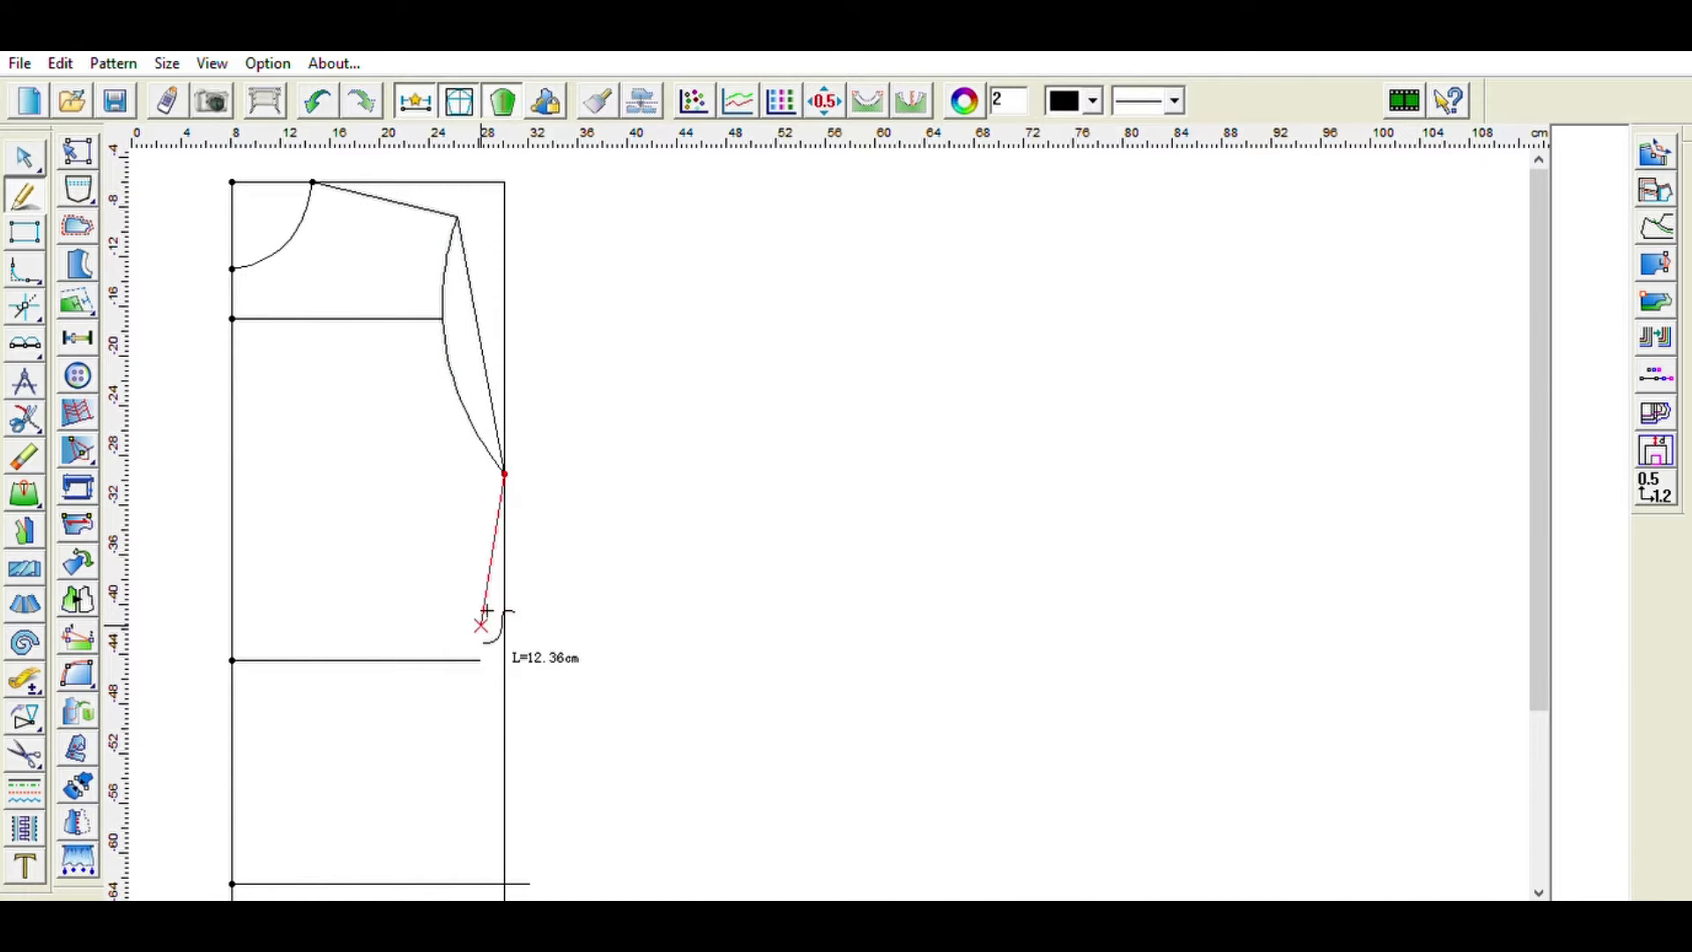
click(480, 660)
scroll(673, 643, down, 3)
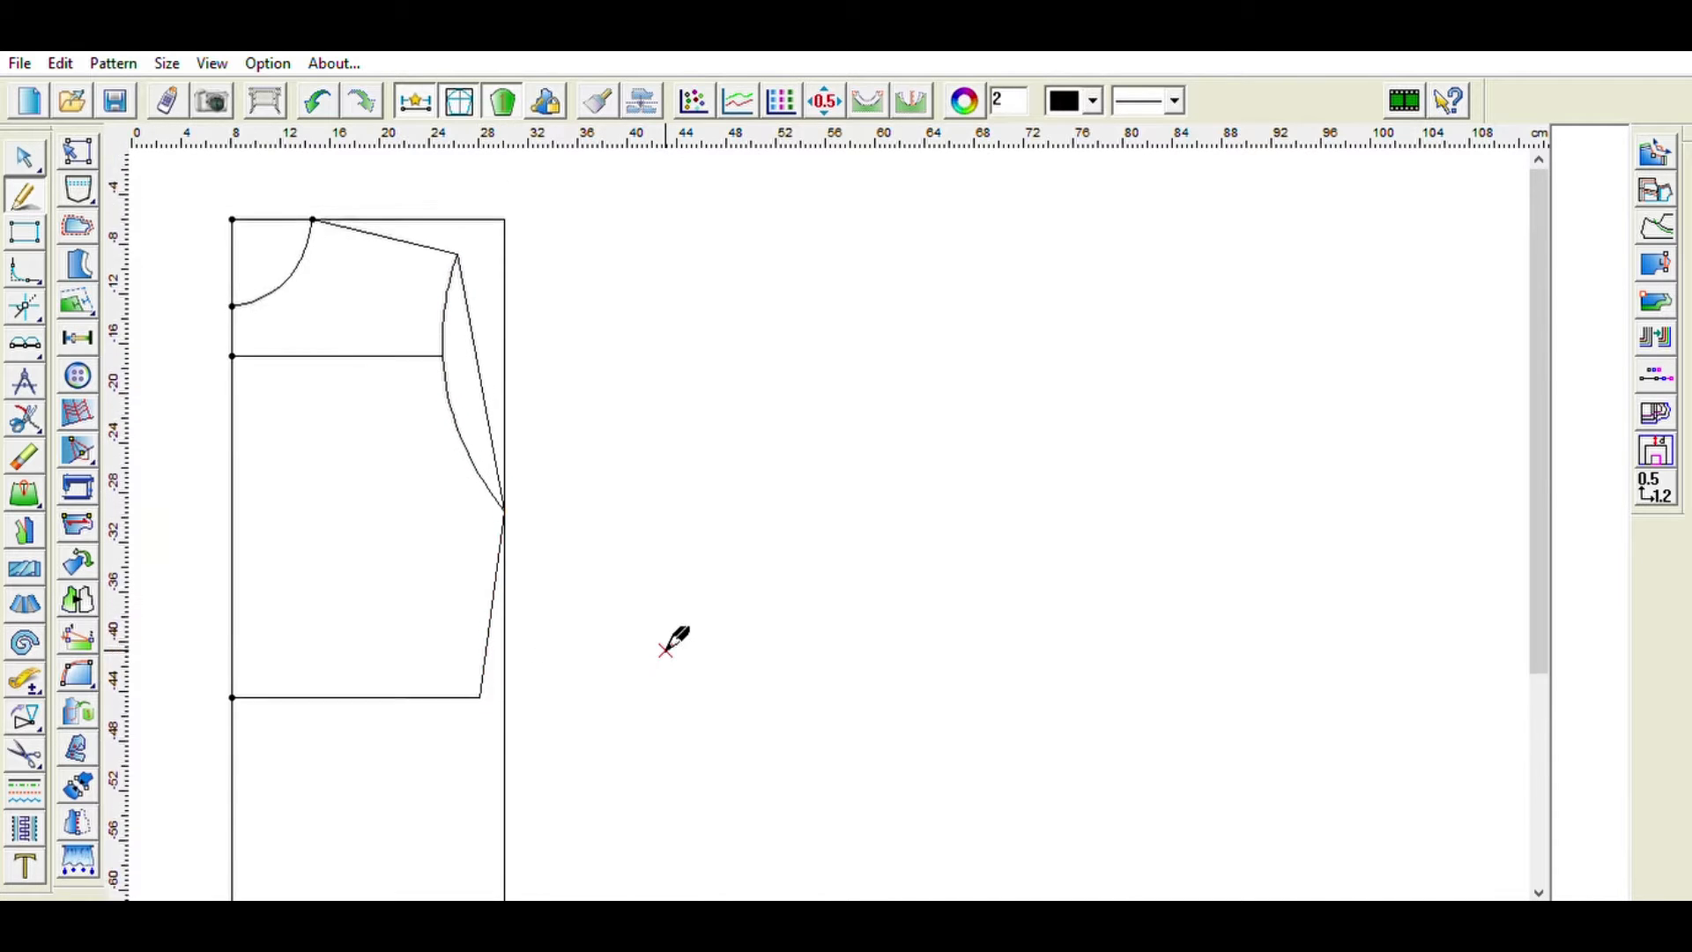
key(ctrl+z)
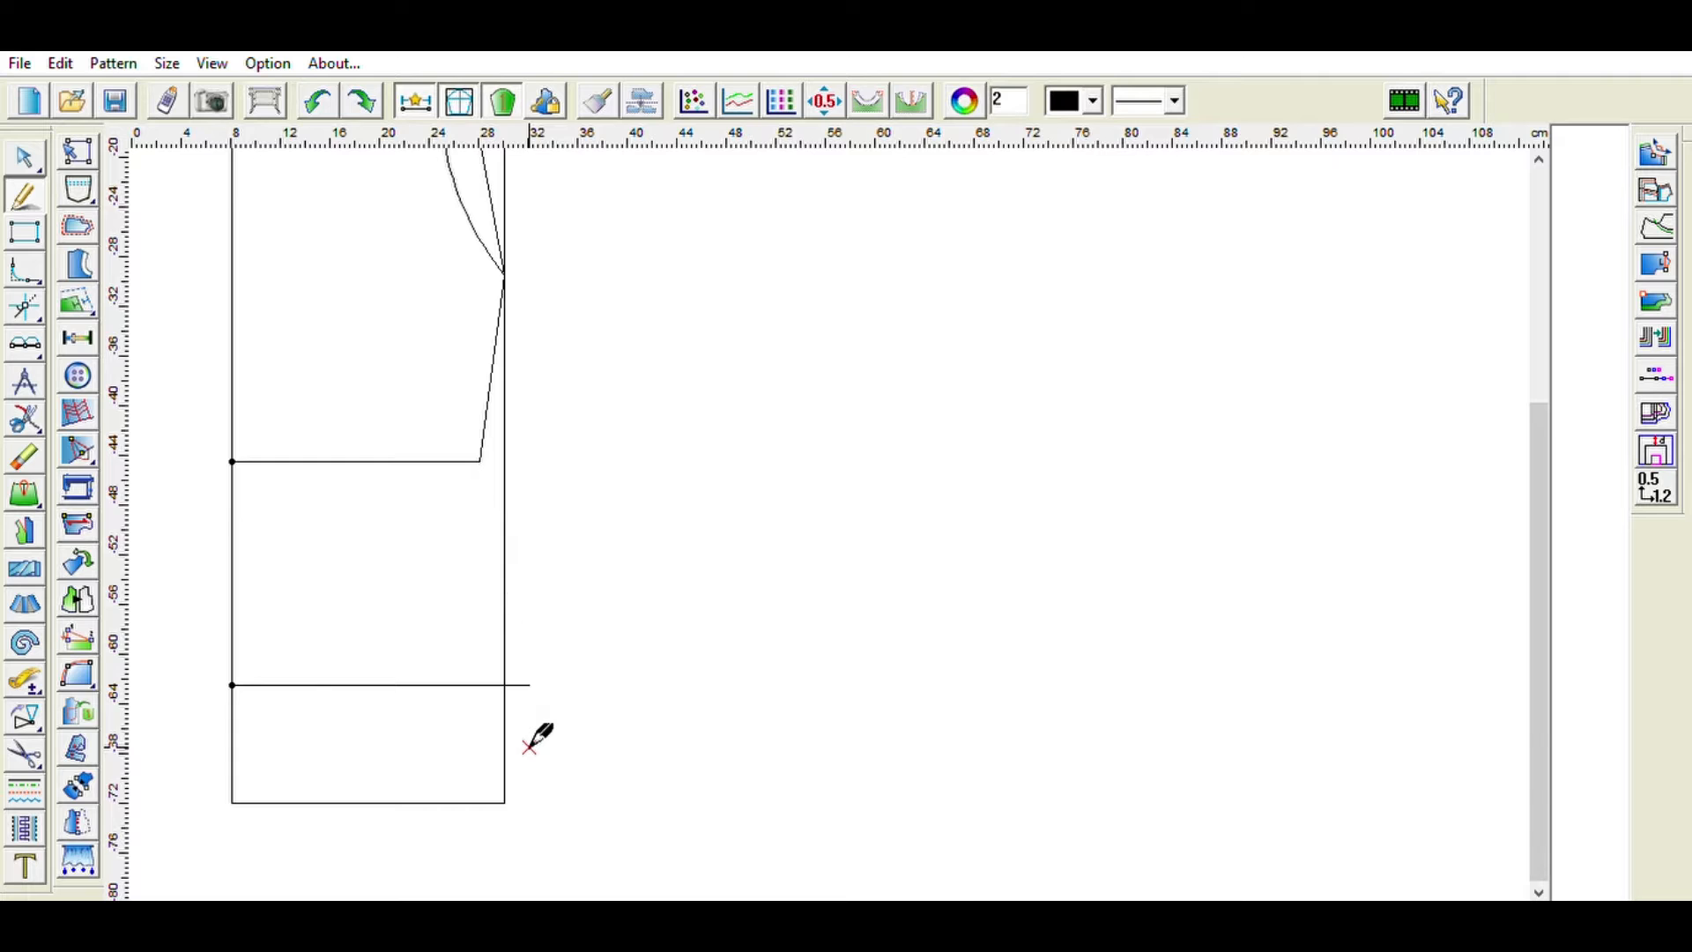
click(481, 461)
click(529, 685)
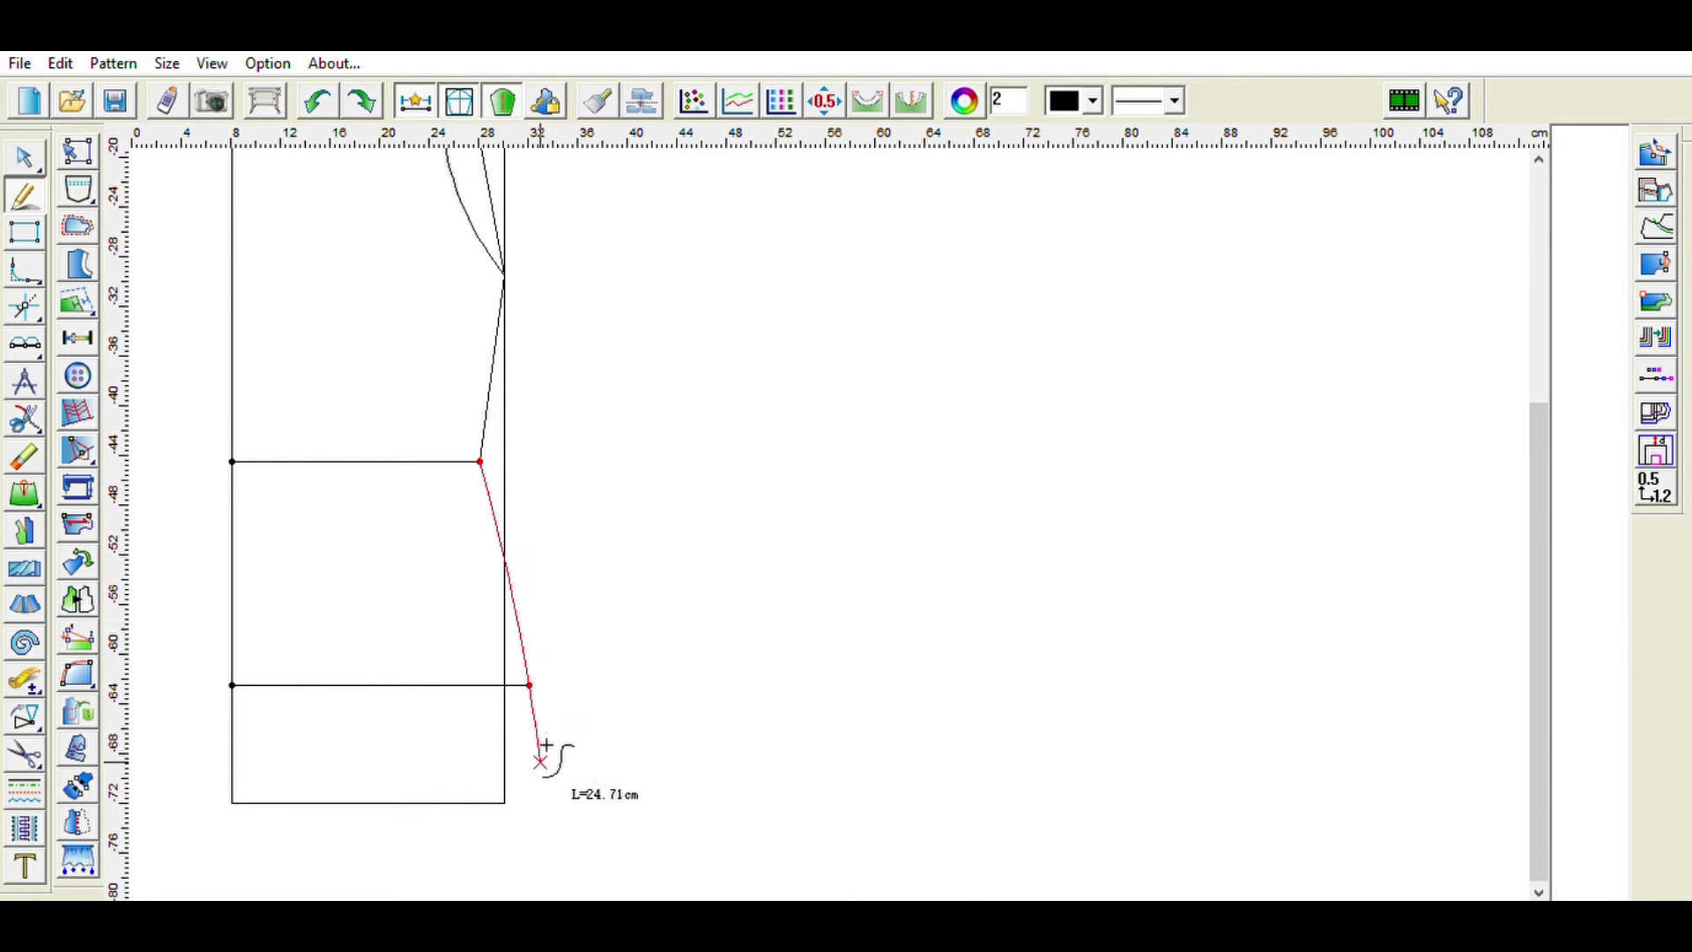
right_click(541, 784)
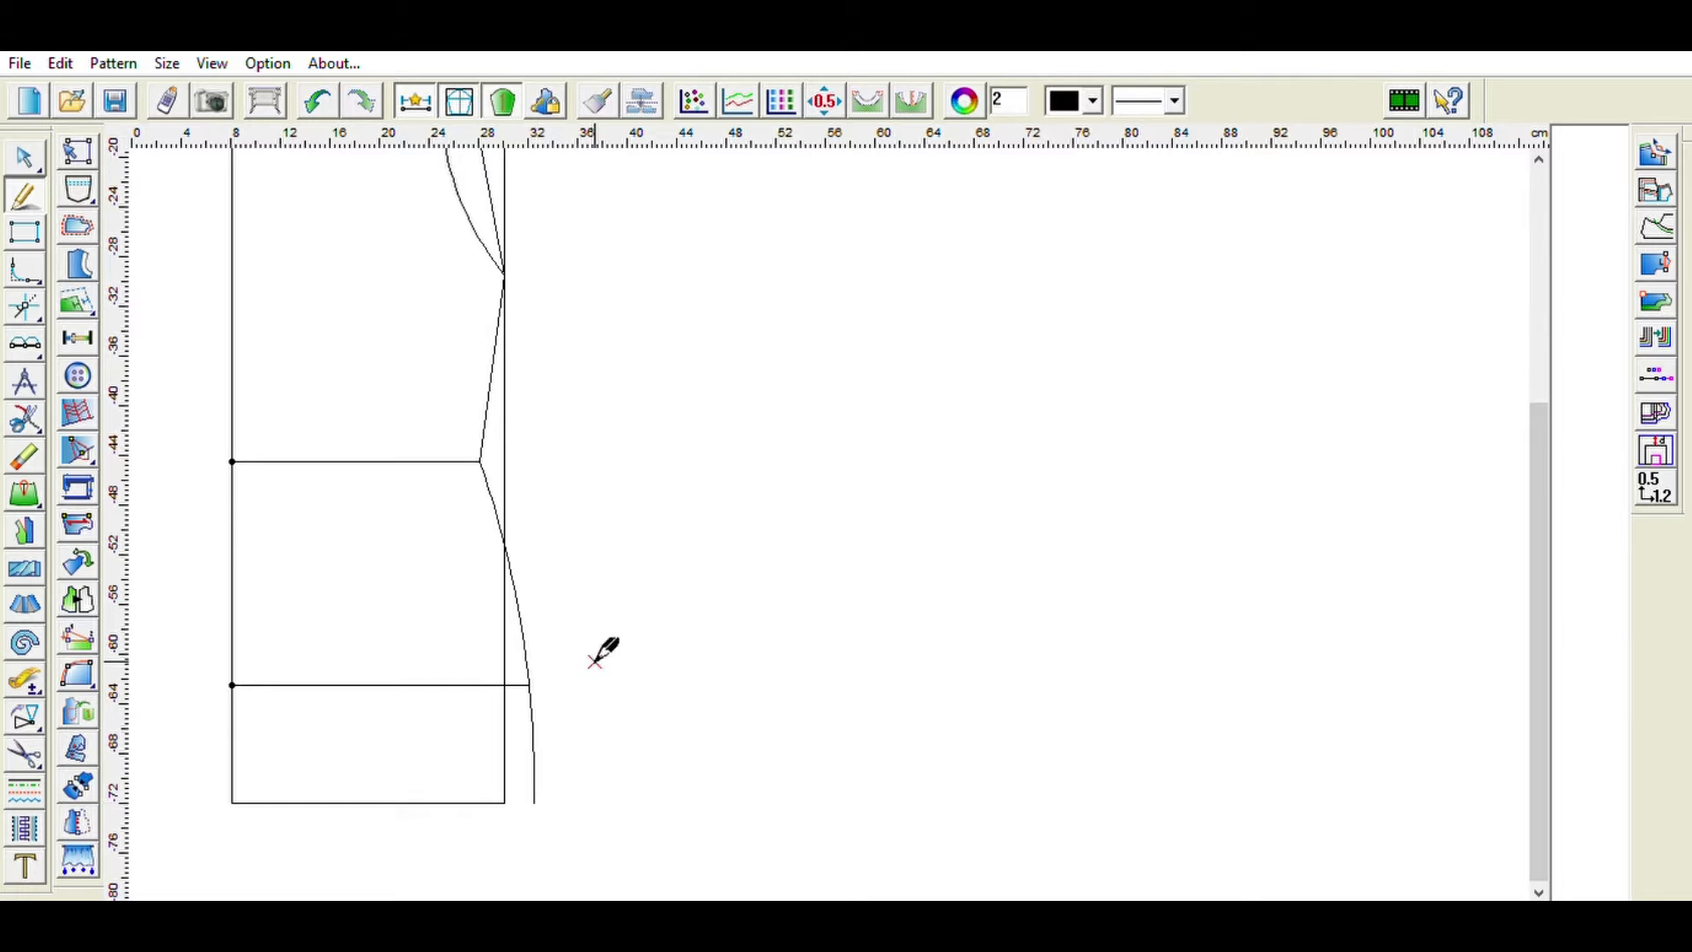
- Delete the 21 cm straight guide line under the armhole curve
scroll(604, 502, up, 4)
click(32, 453)
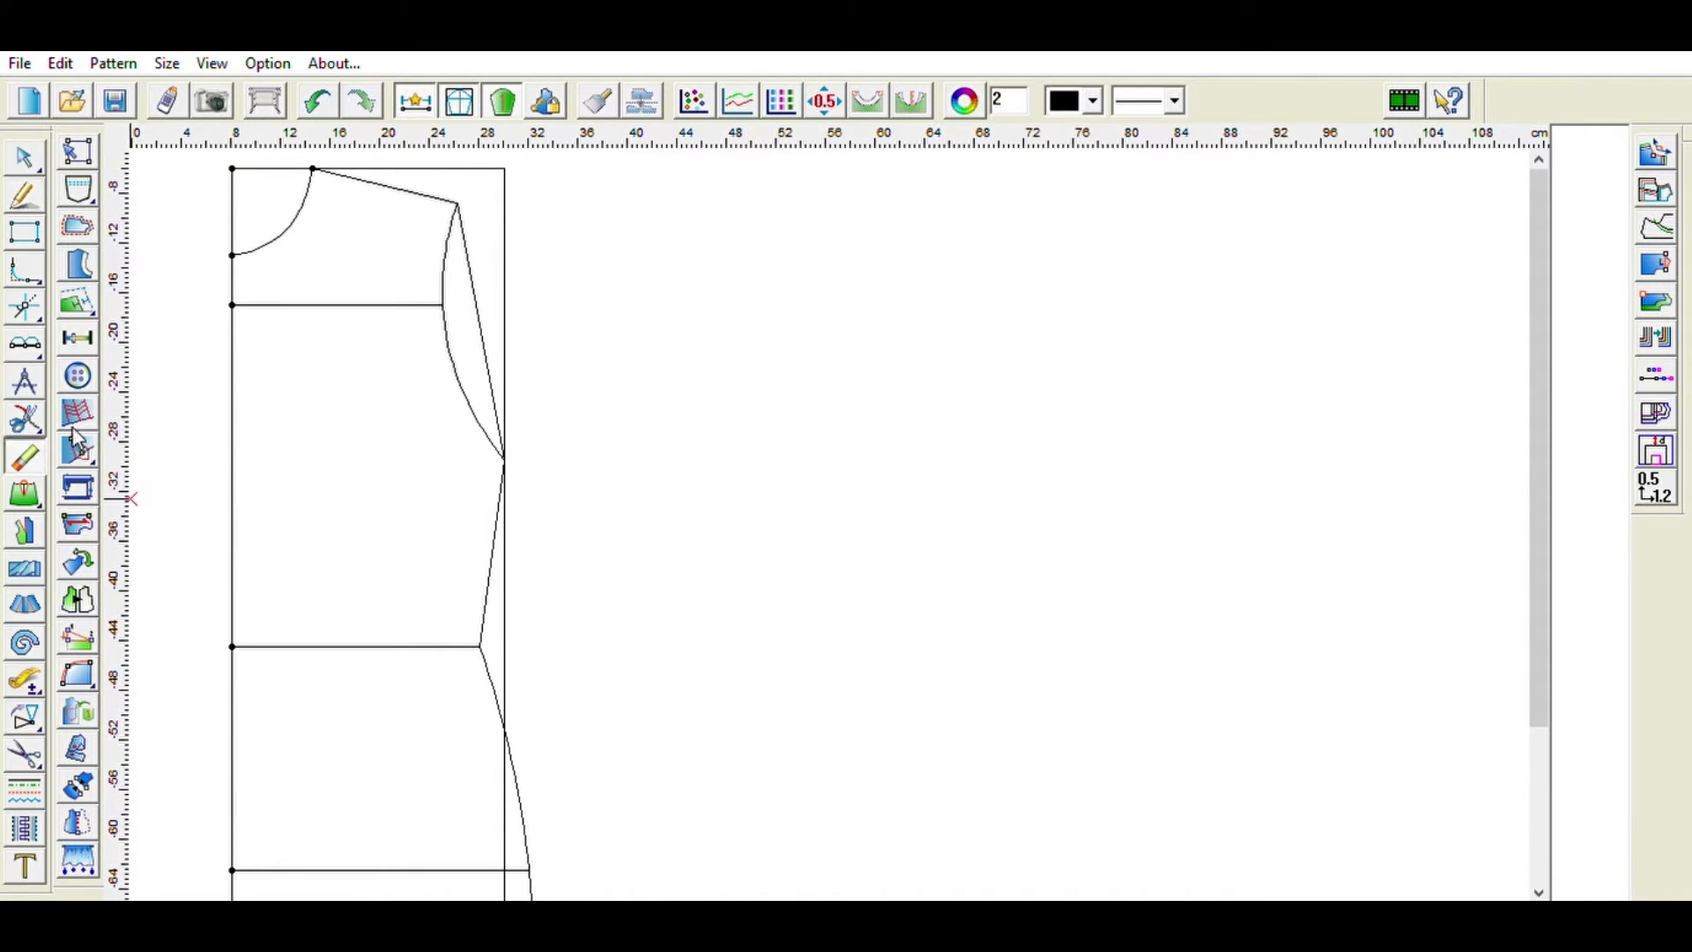
click(478, 270)
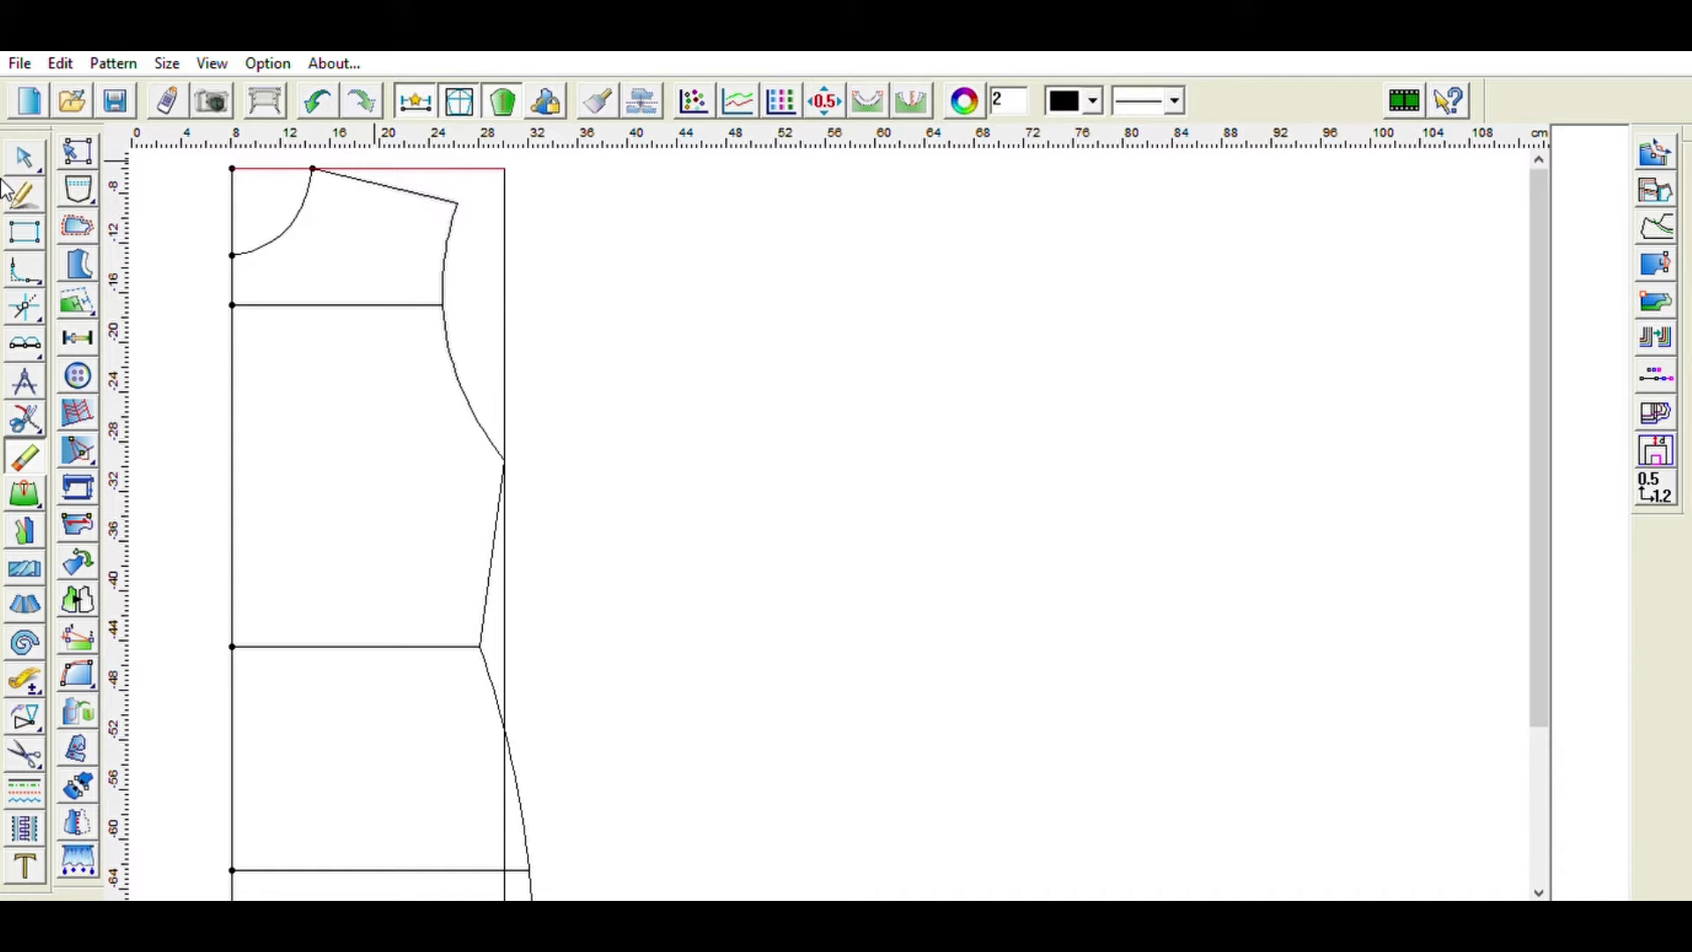
- Draw a 2 cm extension left of the neckline base, then a vertical front edge about 61 cm down
click(25, 194)
click(231, 255)
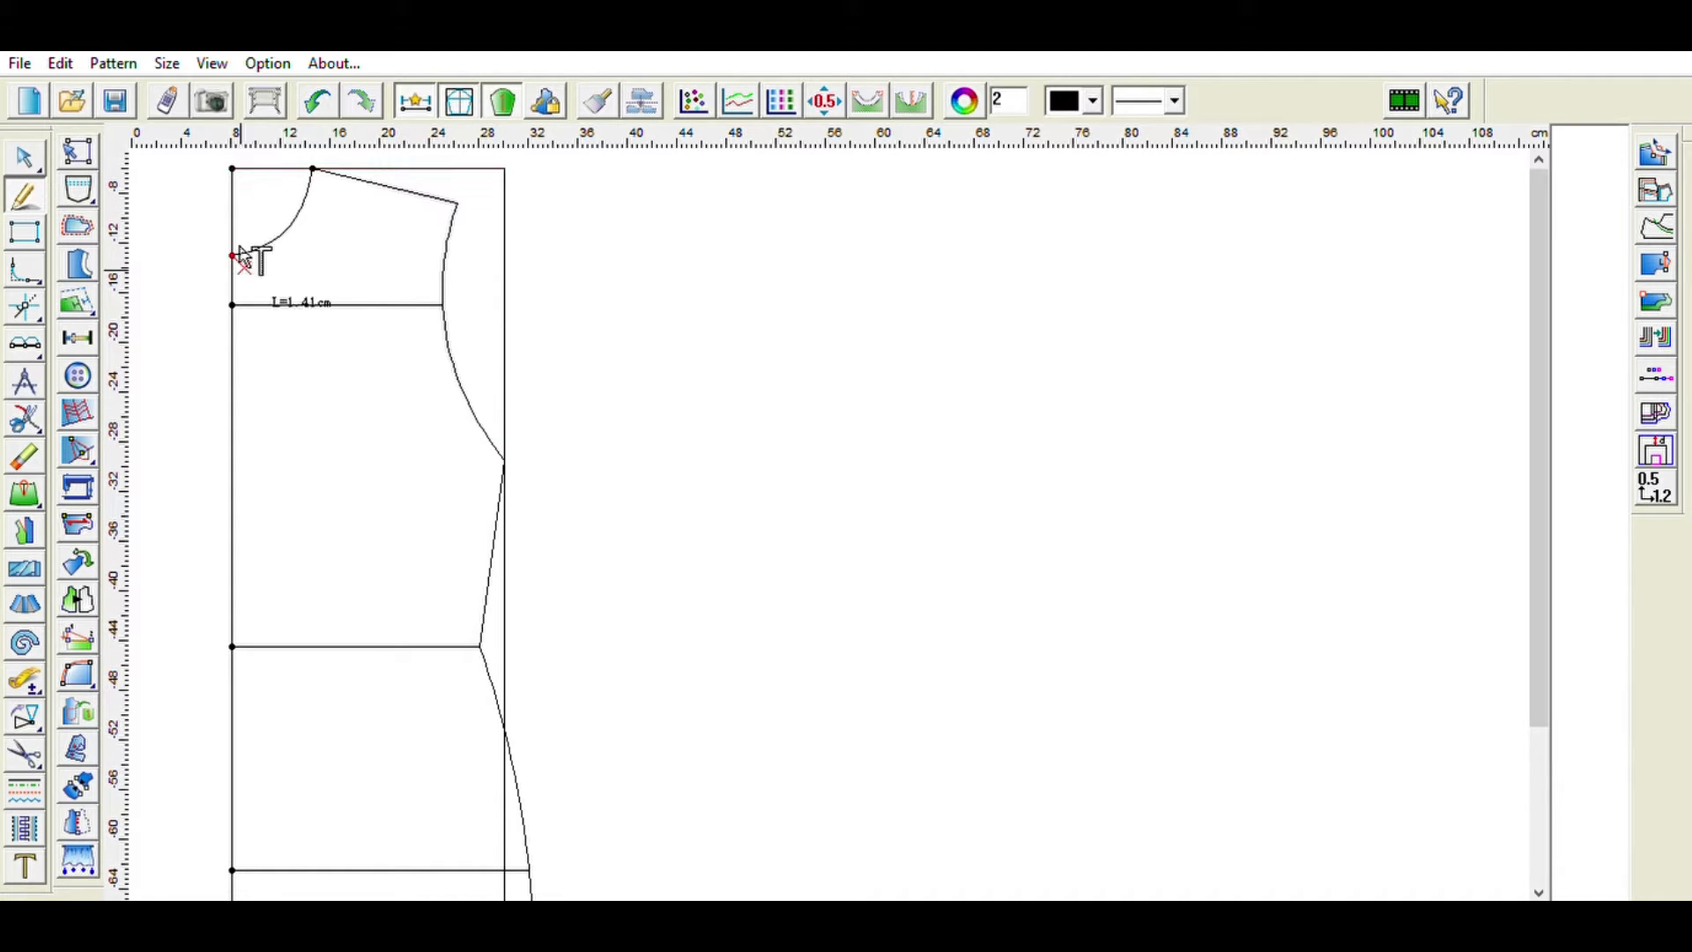
click(204, 255)
text(2)
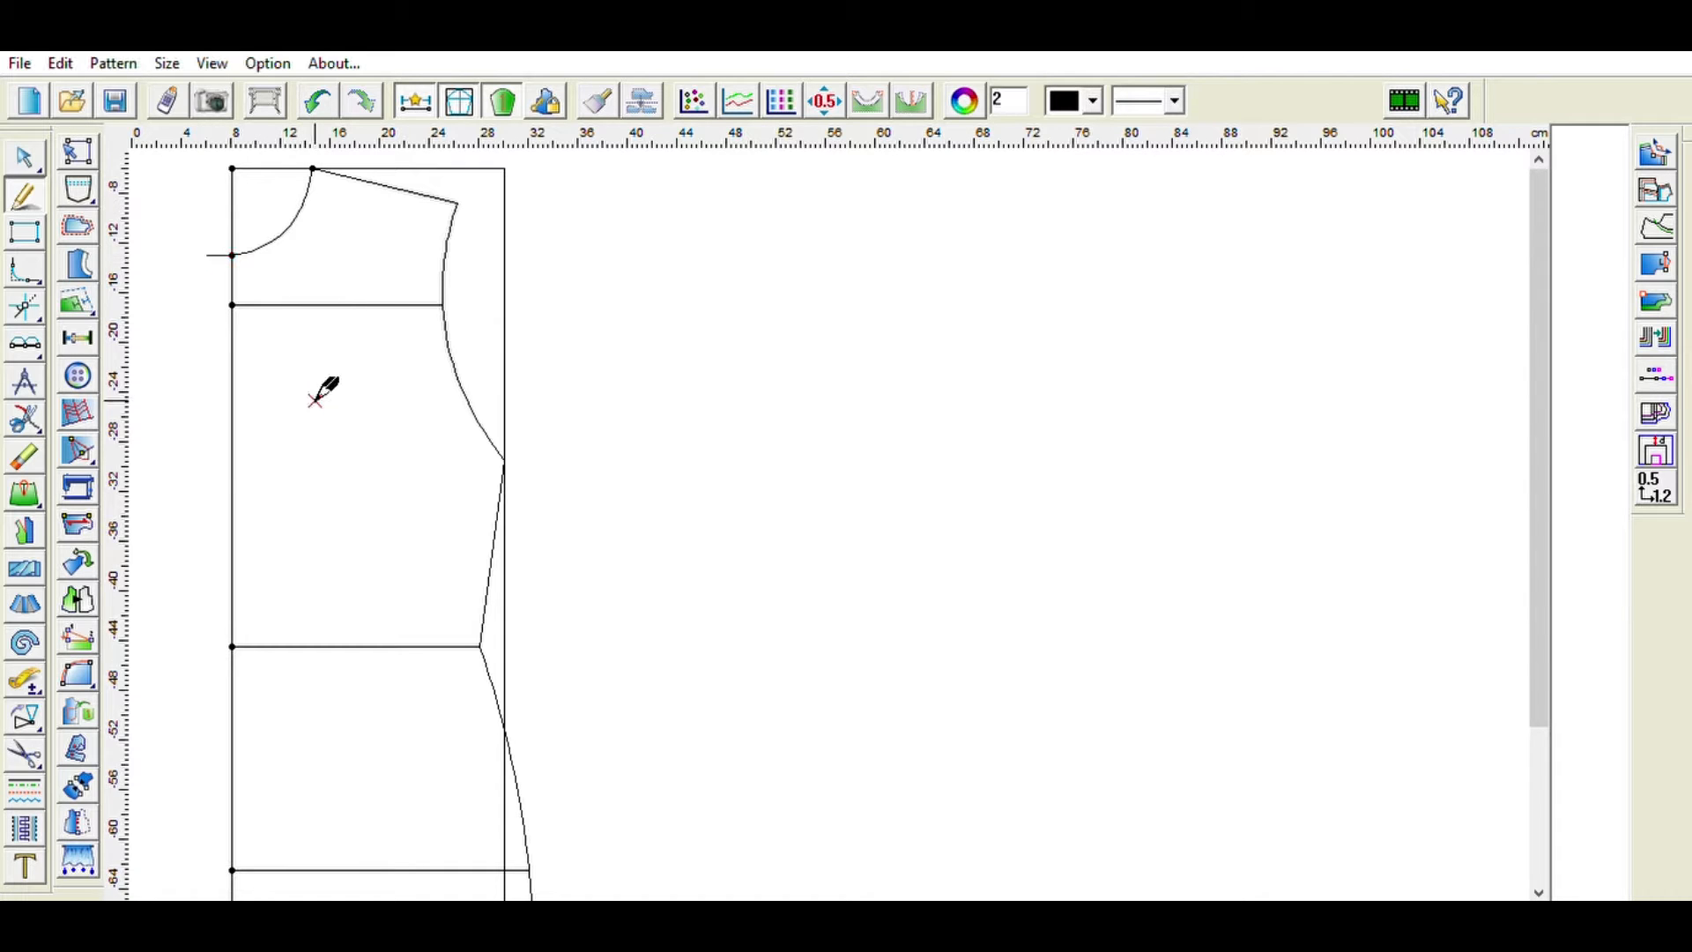
click(208, 256)
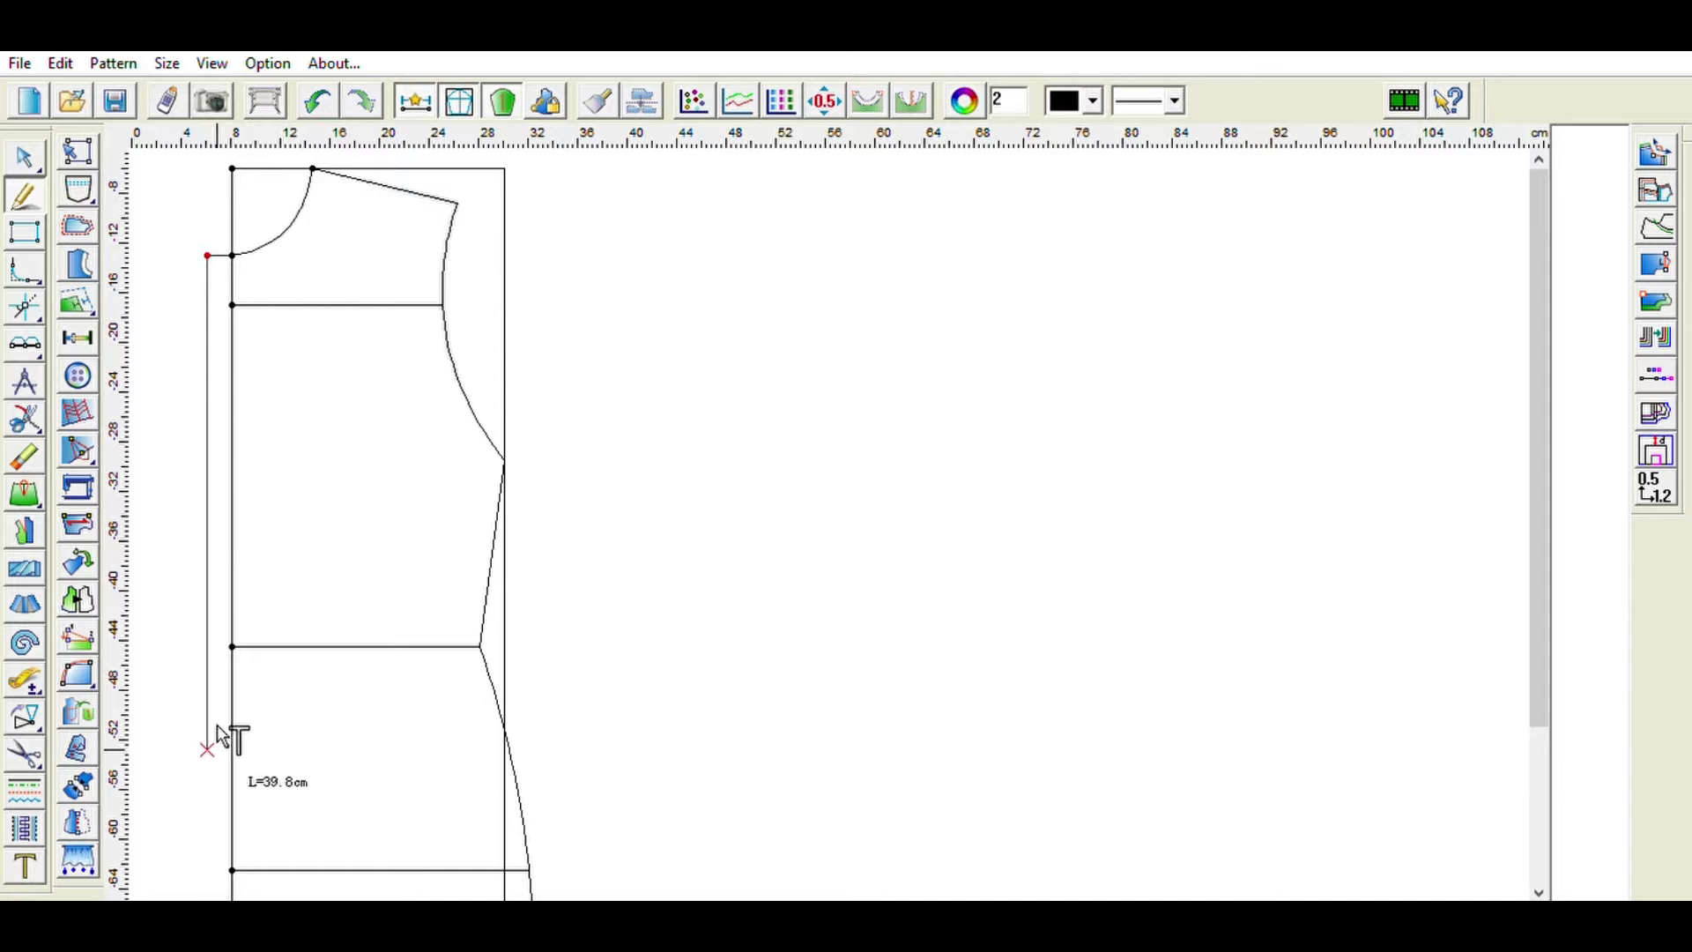
scroll(217, 724, down, 5)
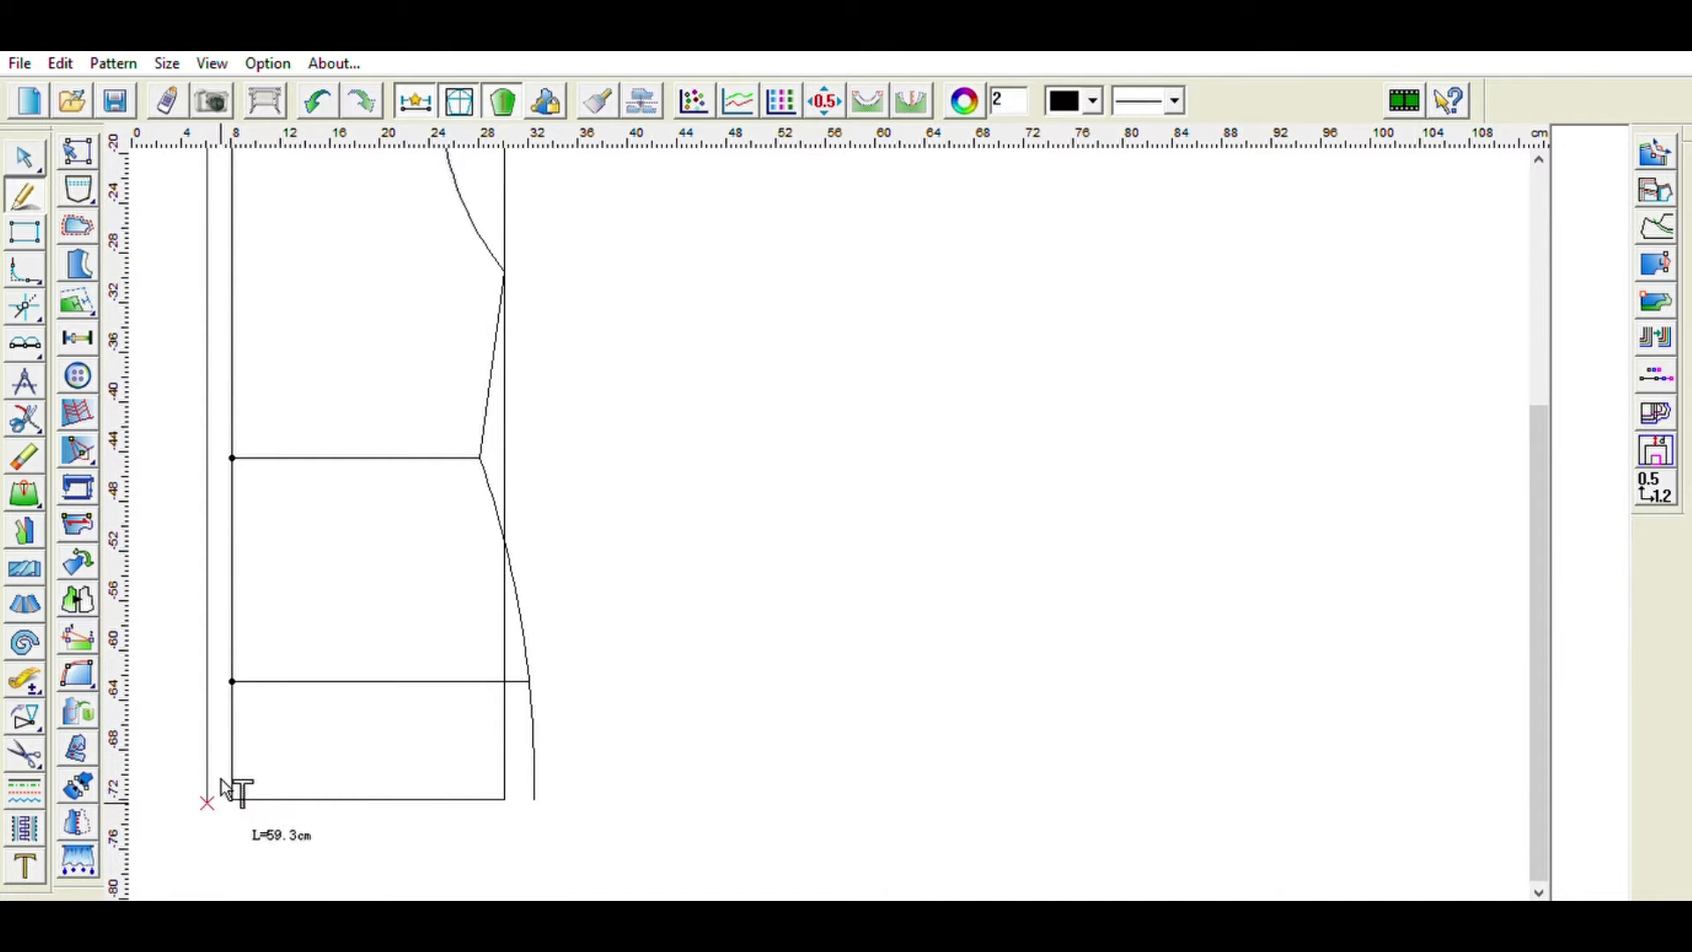
click(223, 803)
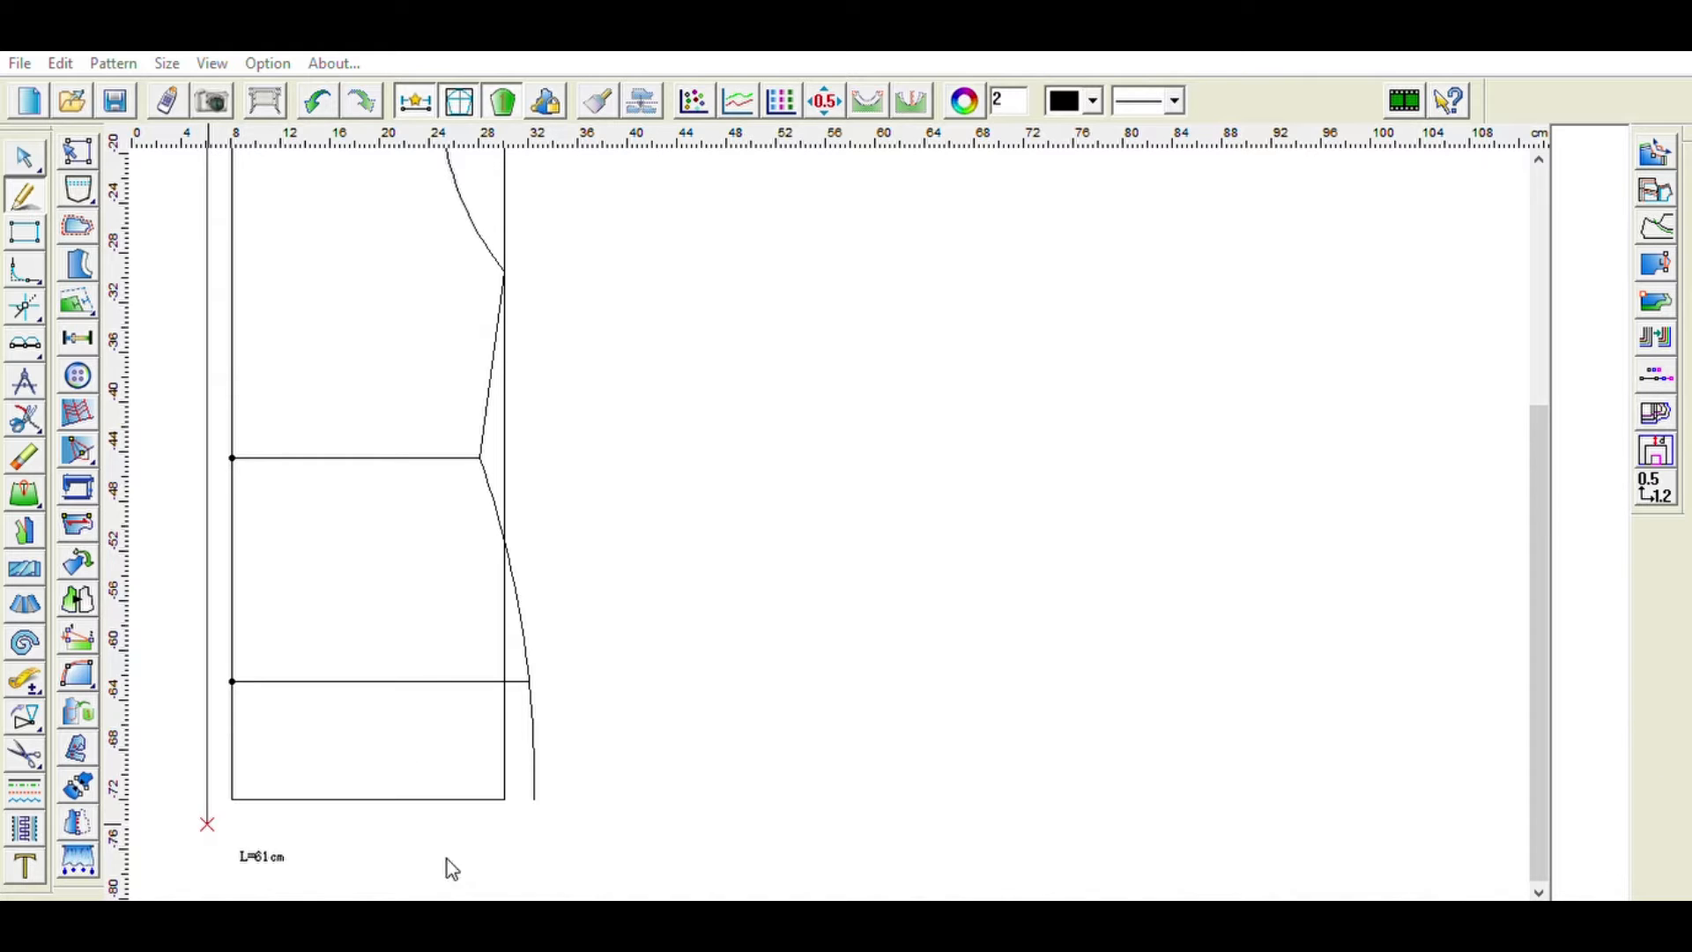
right_click(319, 765)
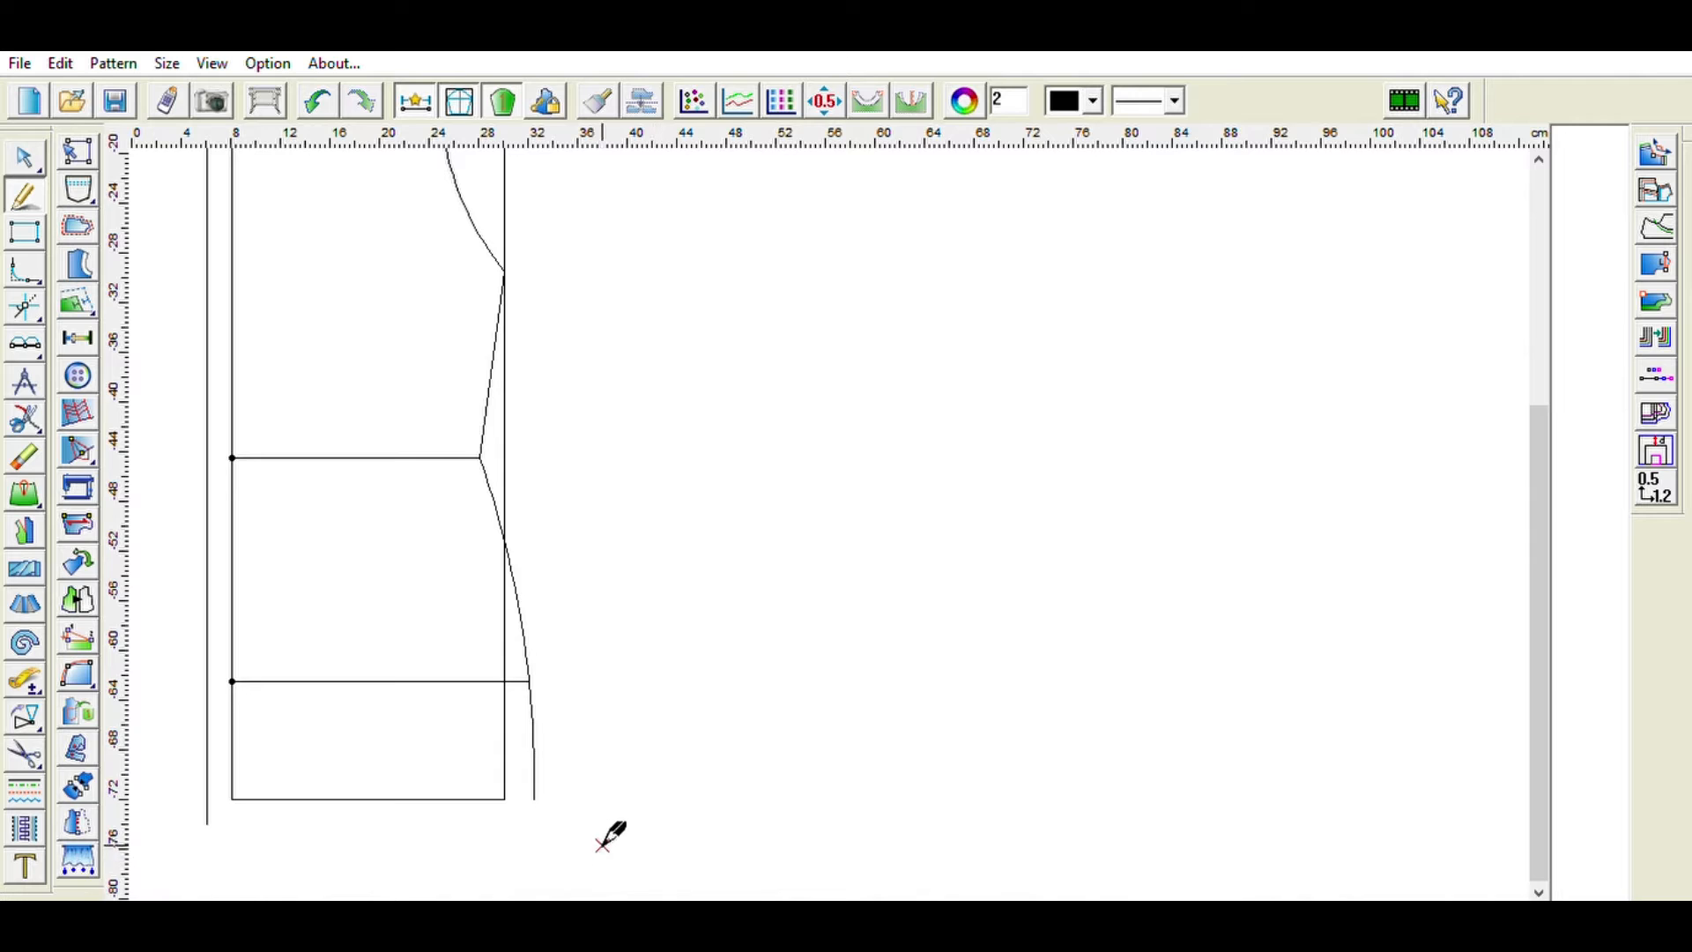
- Draw the curved hem from the bottom of the front edge to the bottom of the side seam
click(207, 824)
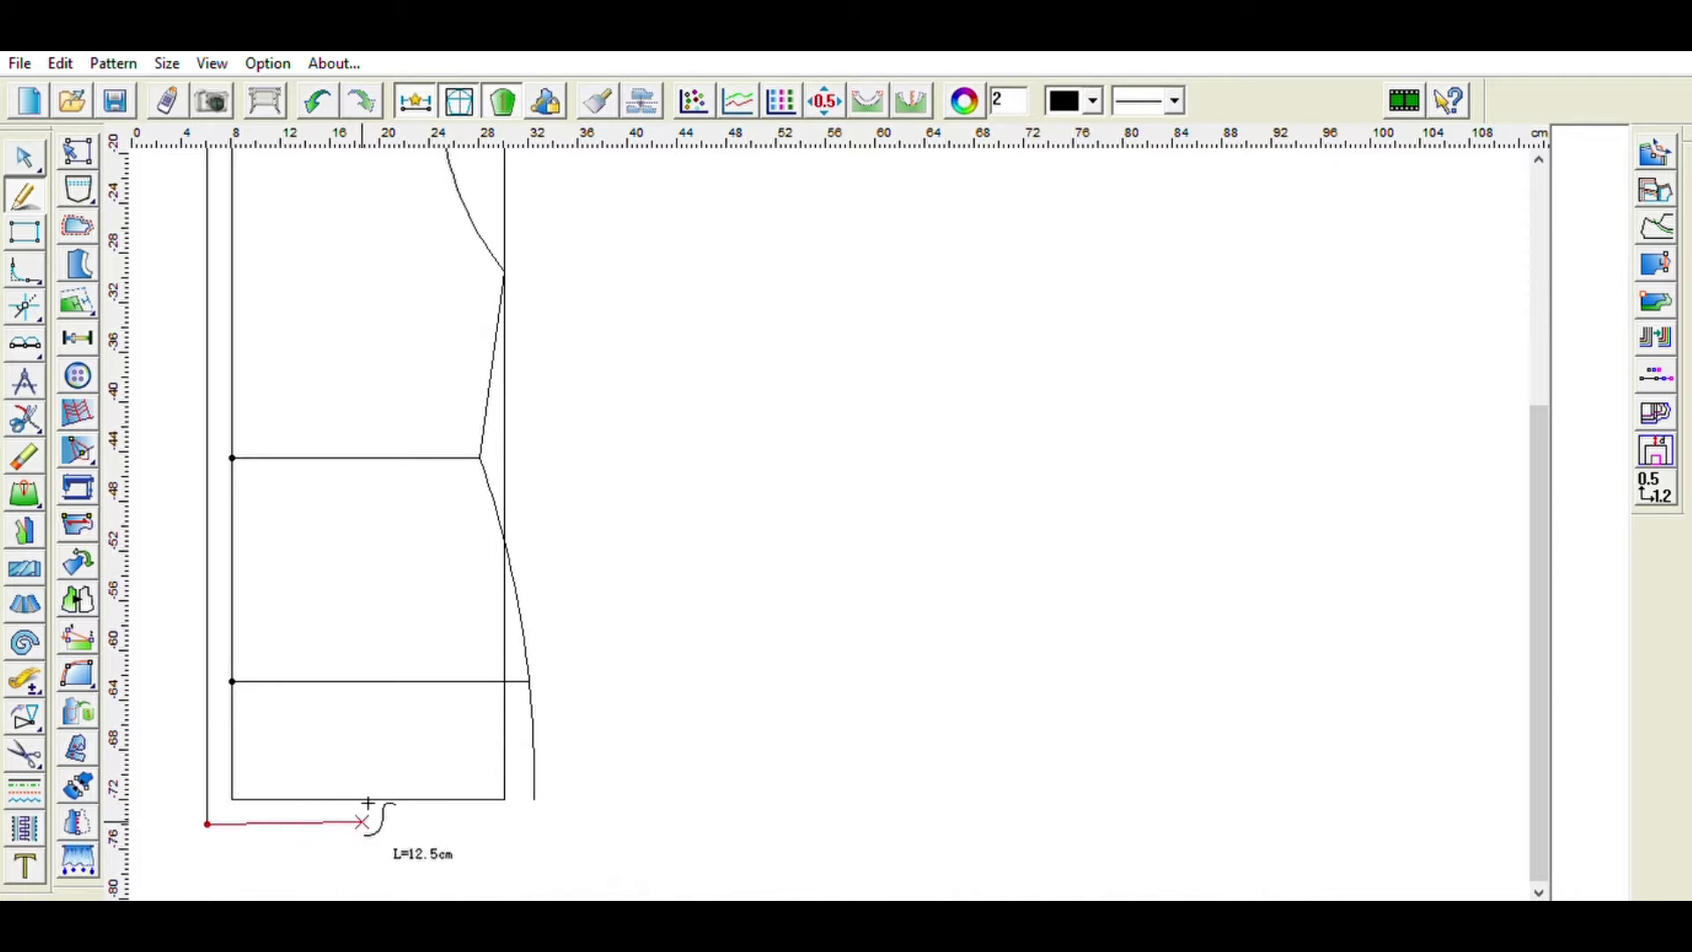
click(313, 824)
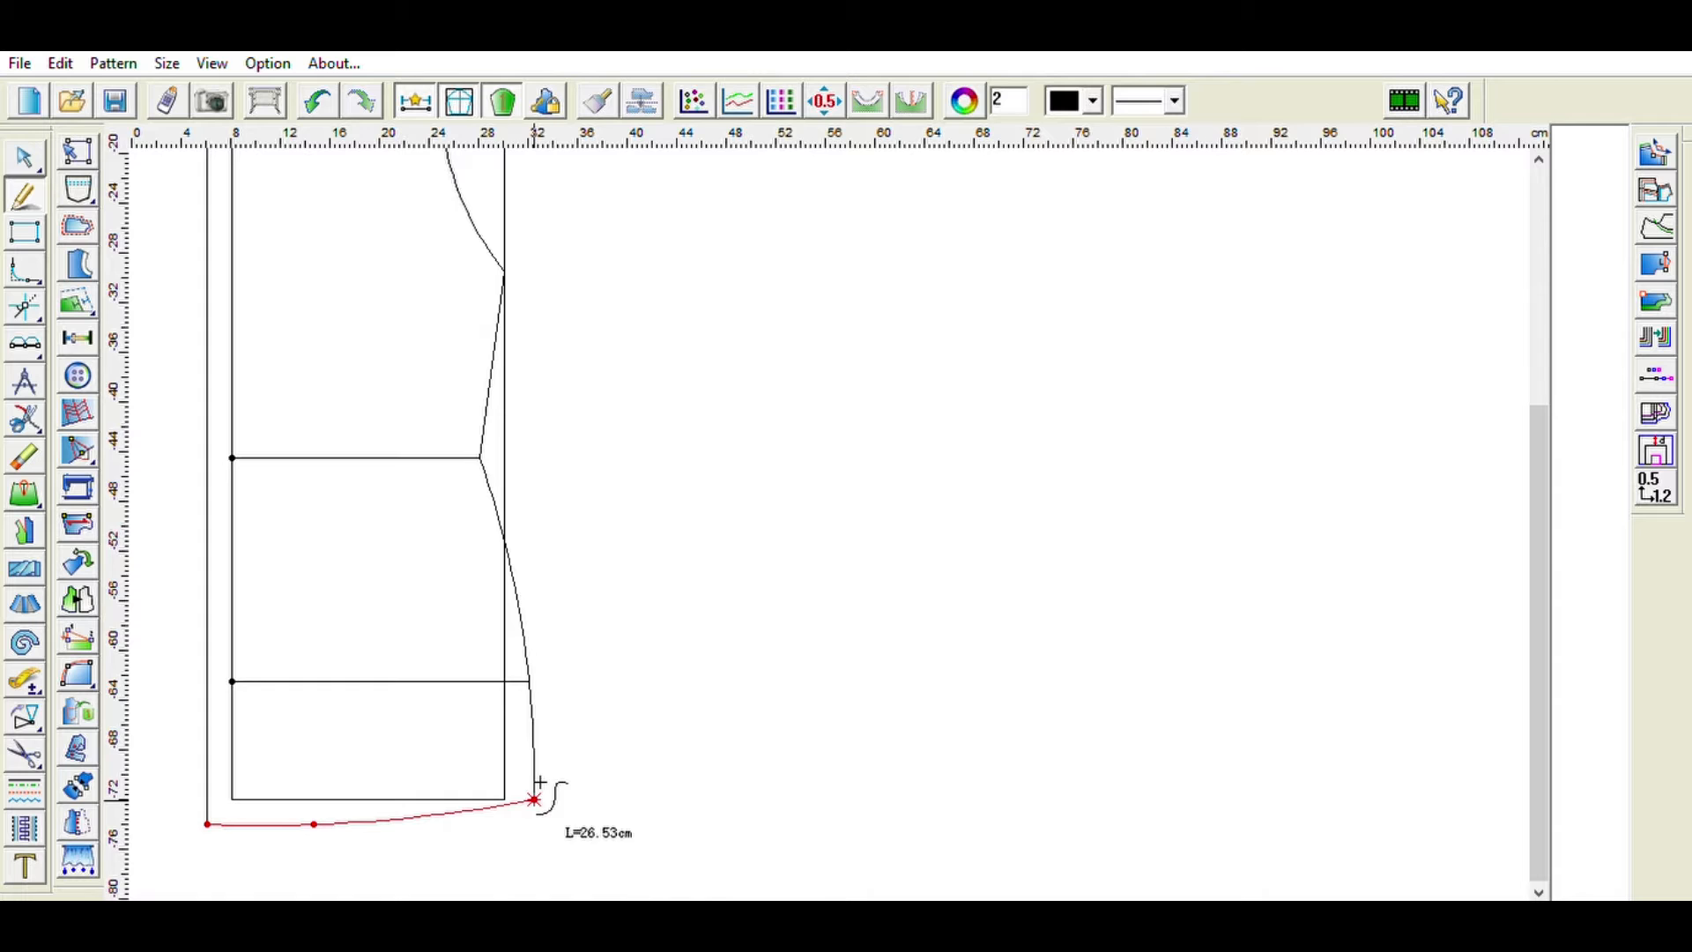
right_click(539, 782)
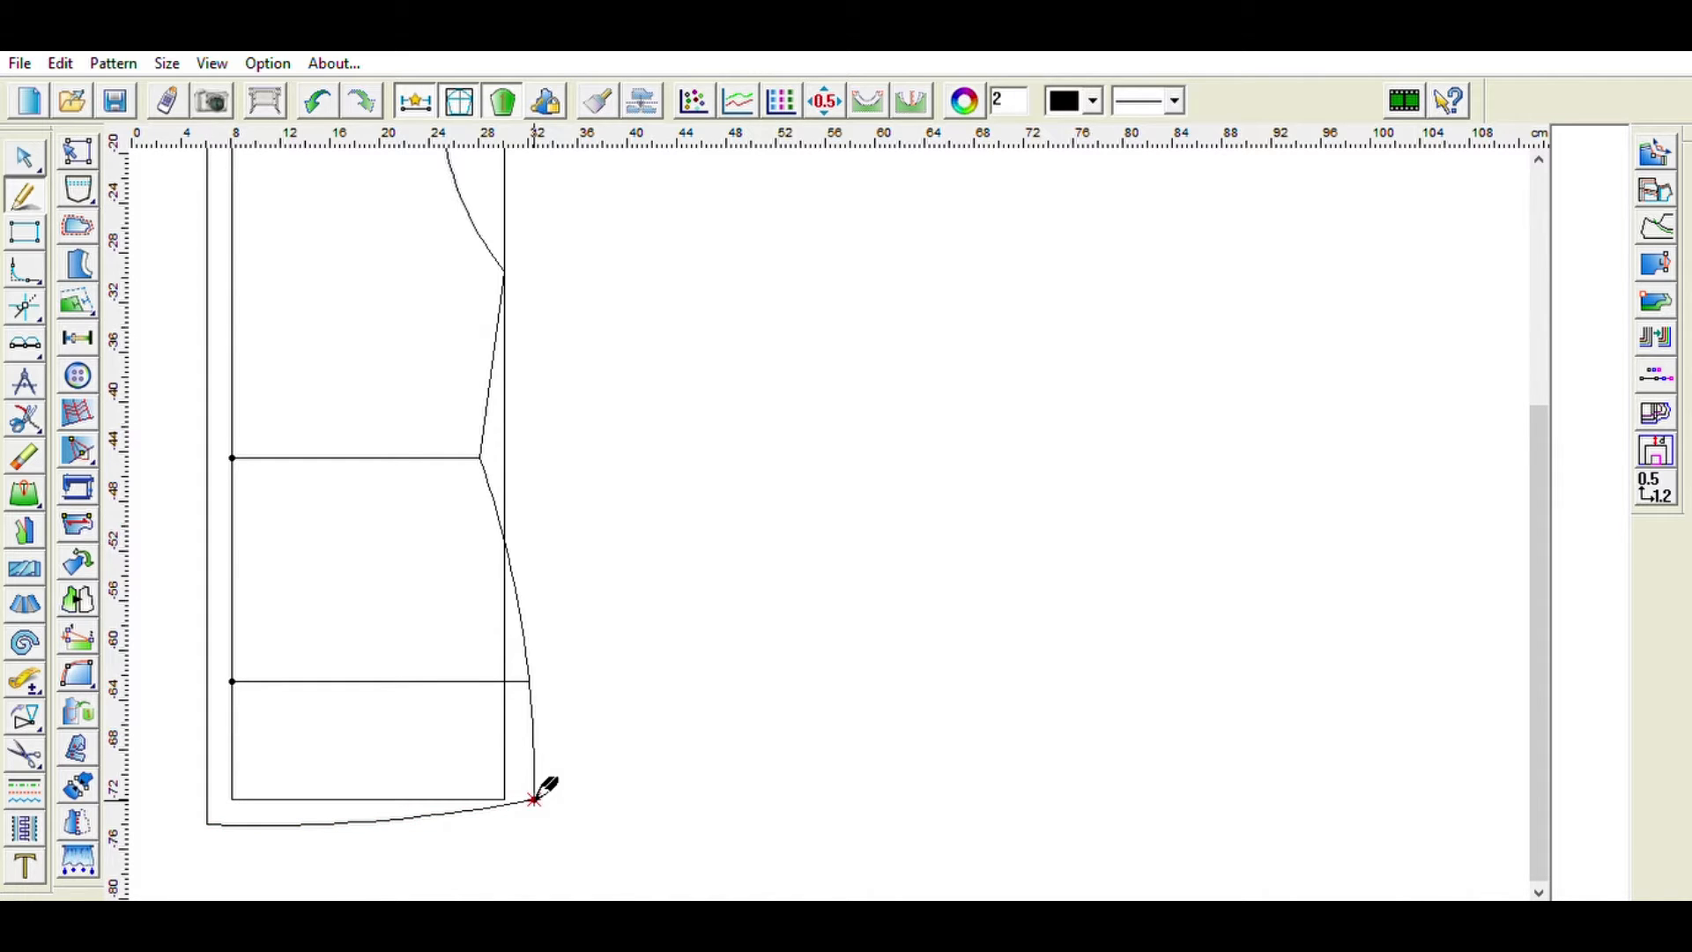
- Trace the bodice outline through neckline, shoulder, armhole, side seam, hem and front edge to create the pattern piece
scroll(642, 605, up, 4)
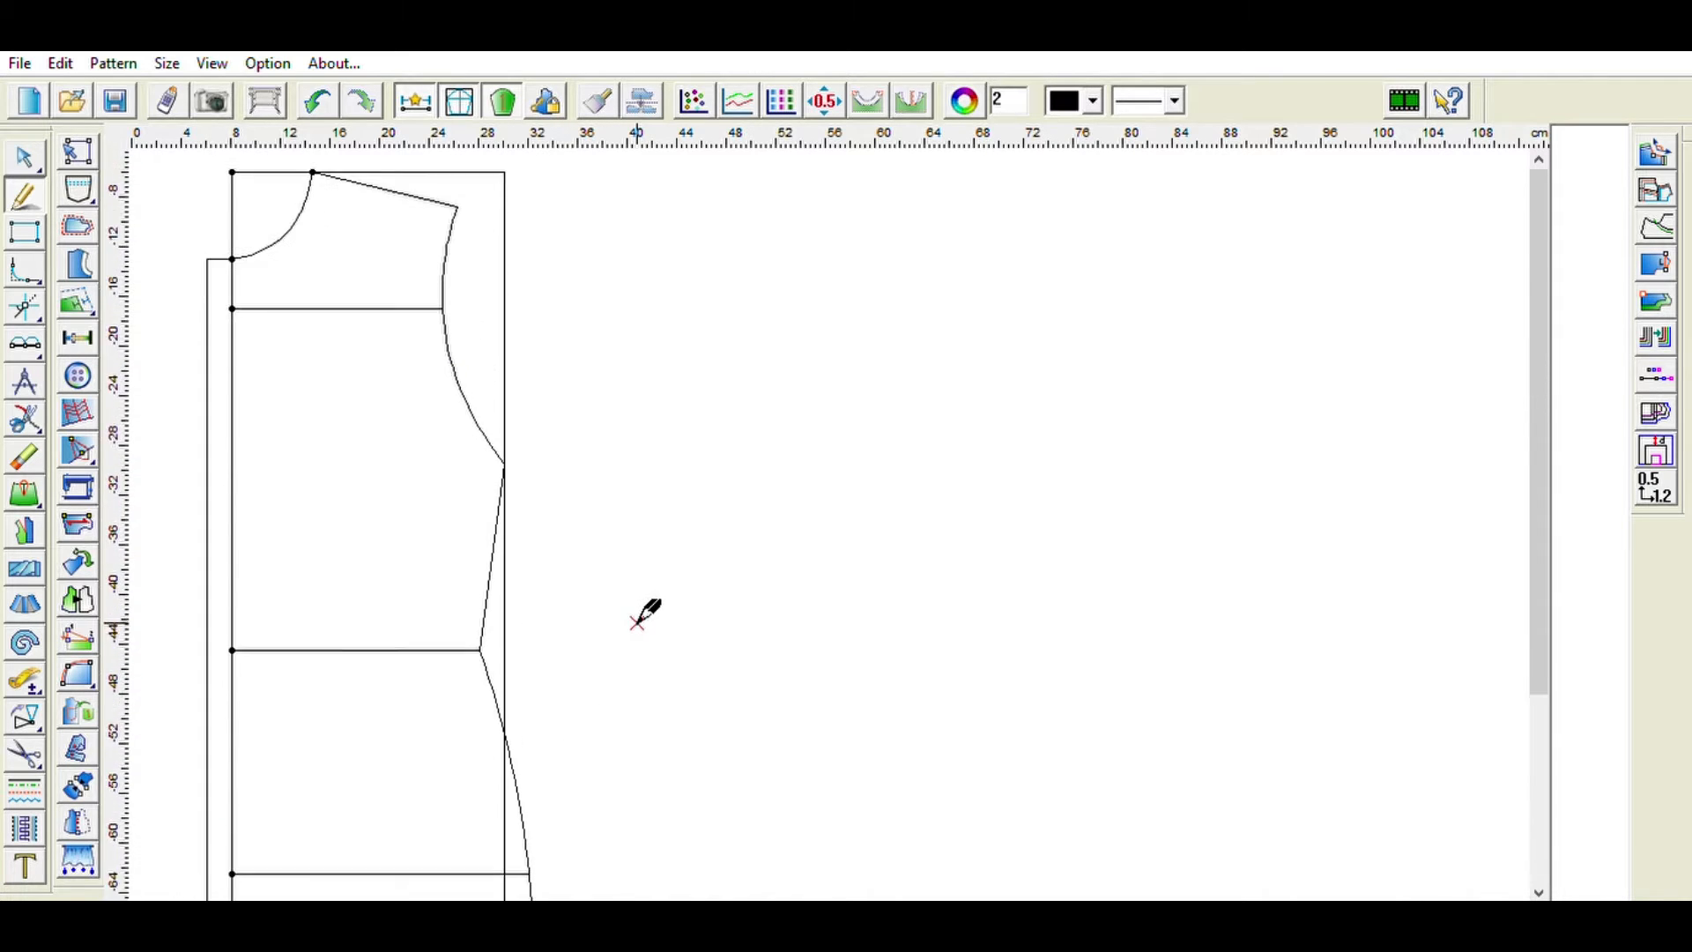
click(38, 745)
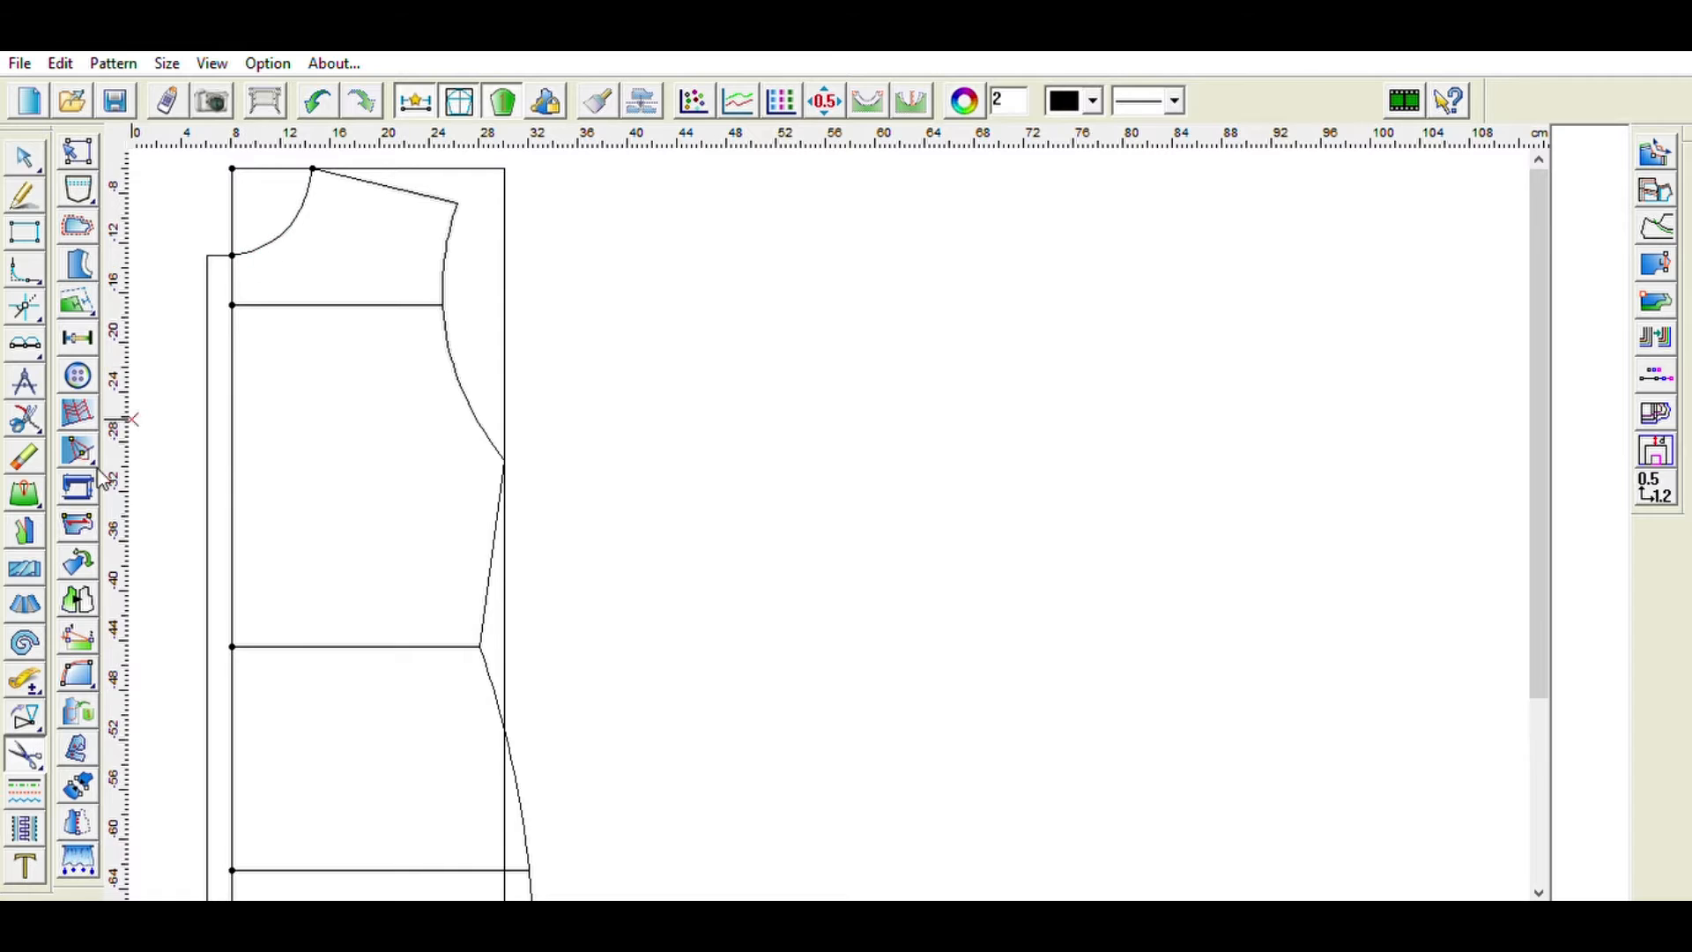
scroll(249, 287, up, 1)
click(215, 262)
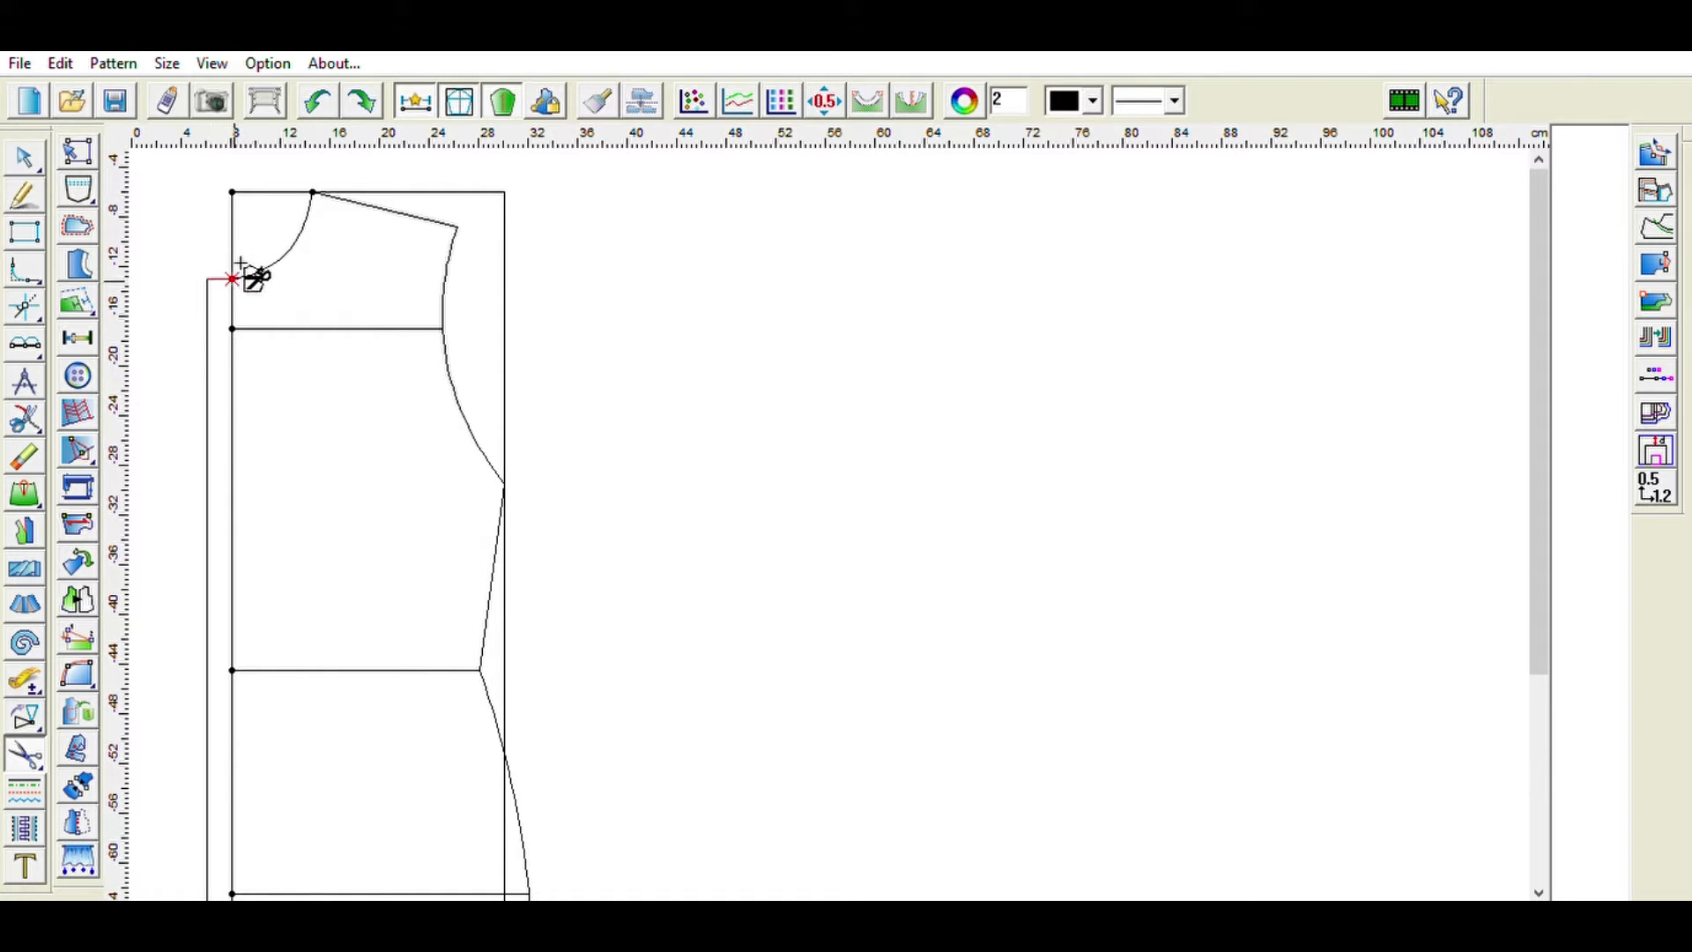
click(317, 180)
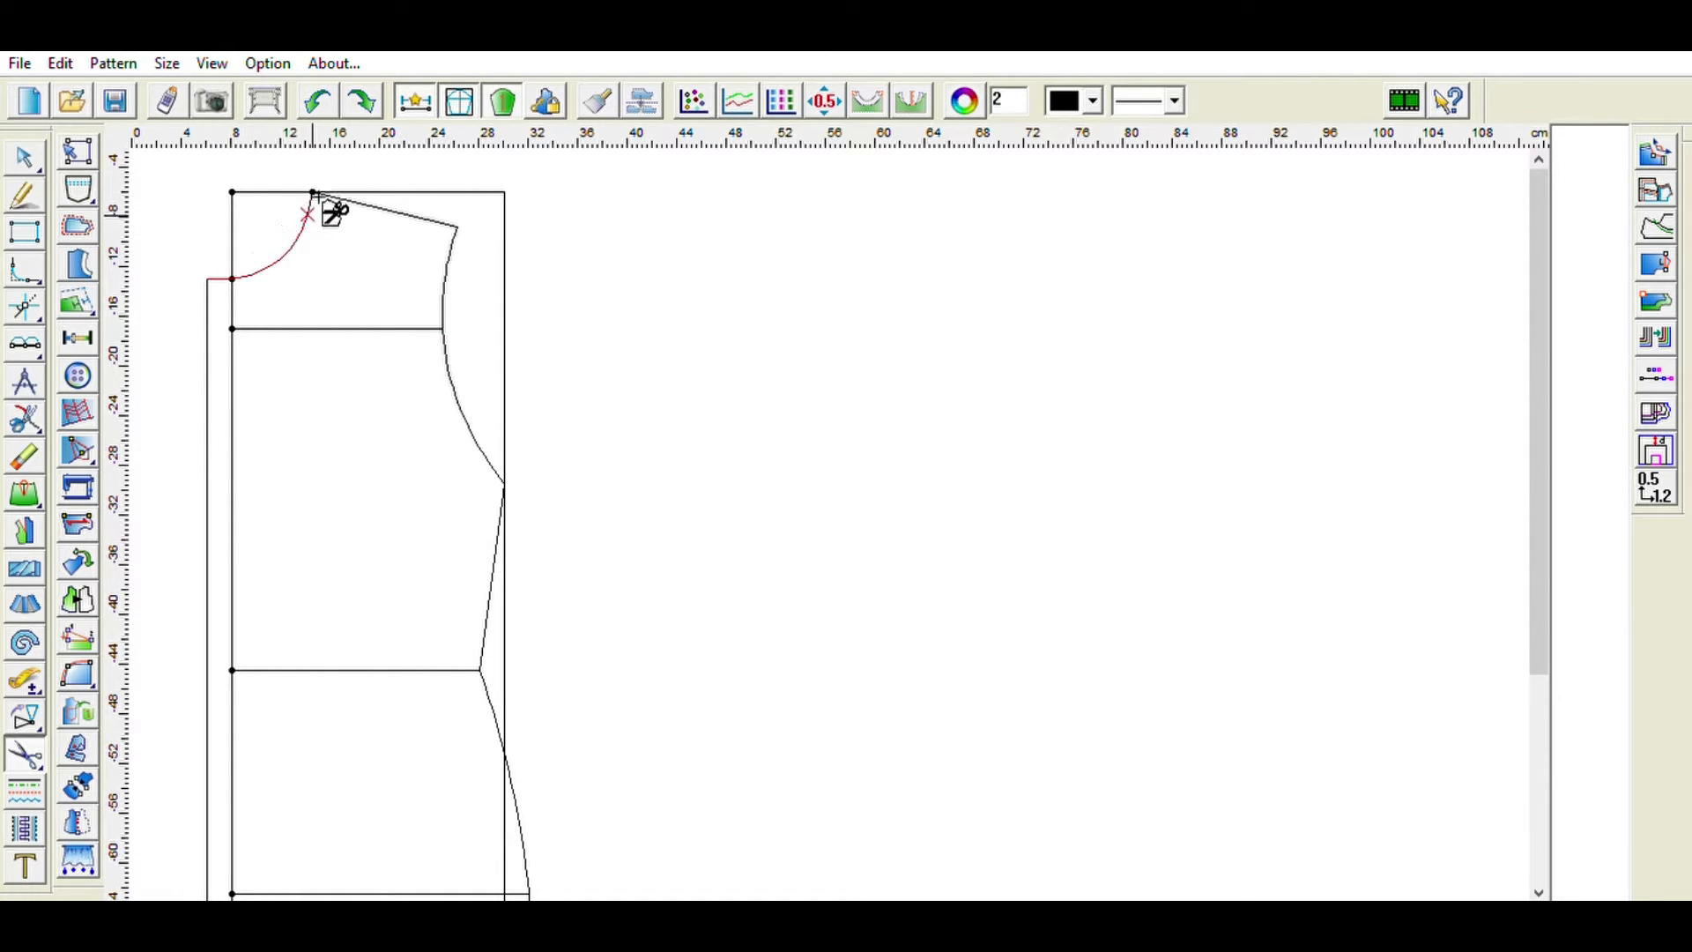
click(457, 228)
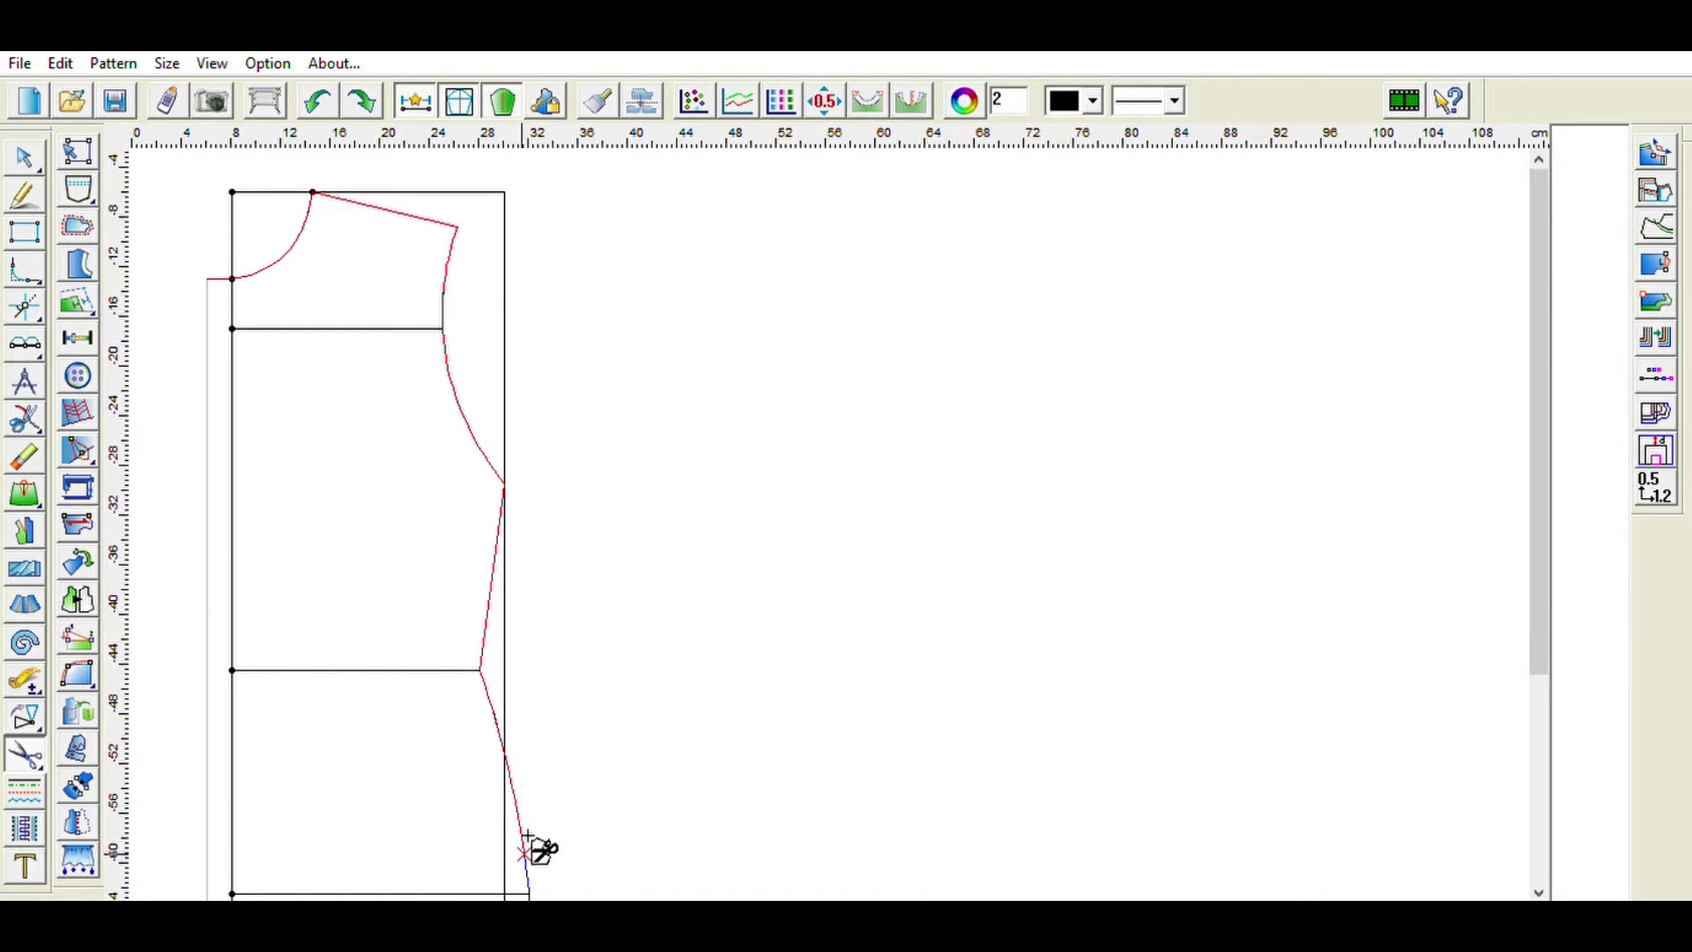
click(531, 890)
scroll(534, 879, down, 6)
click(534, 810)
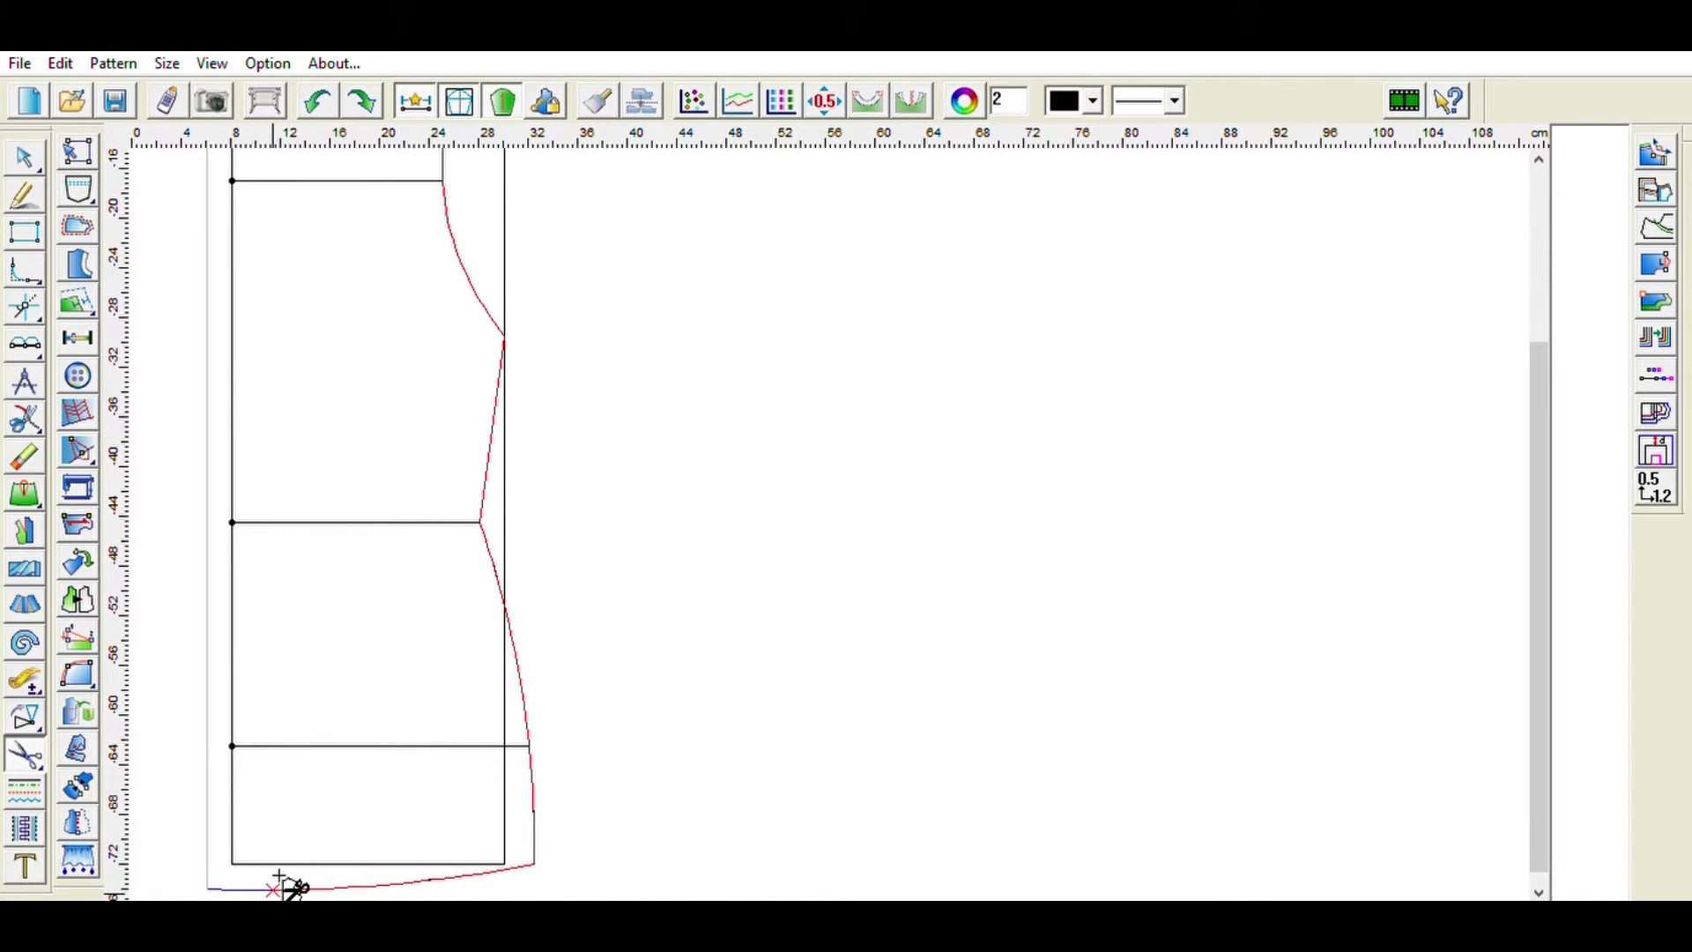
click(210, 887)
scroll(236, 518, up, 7)
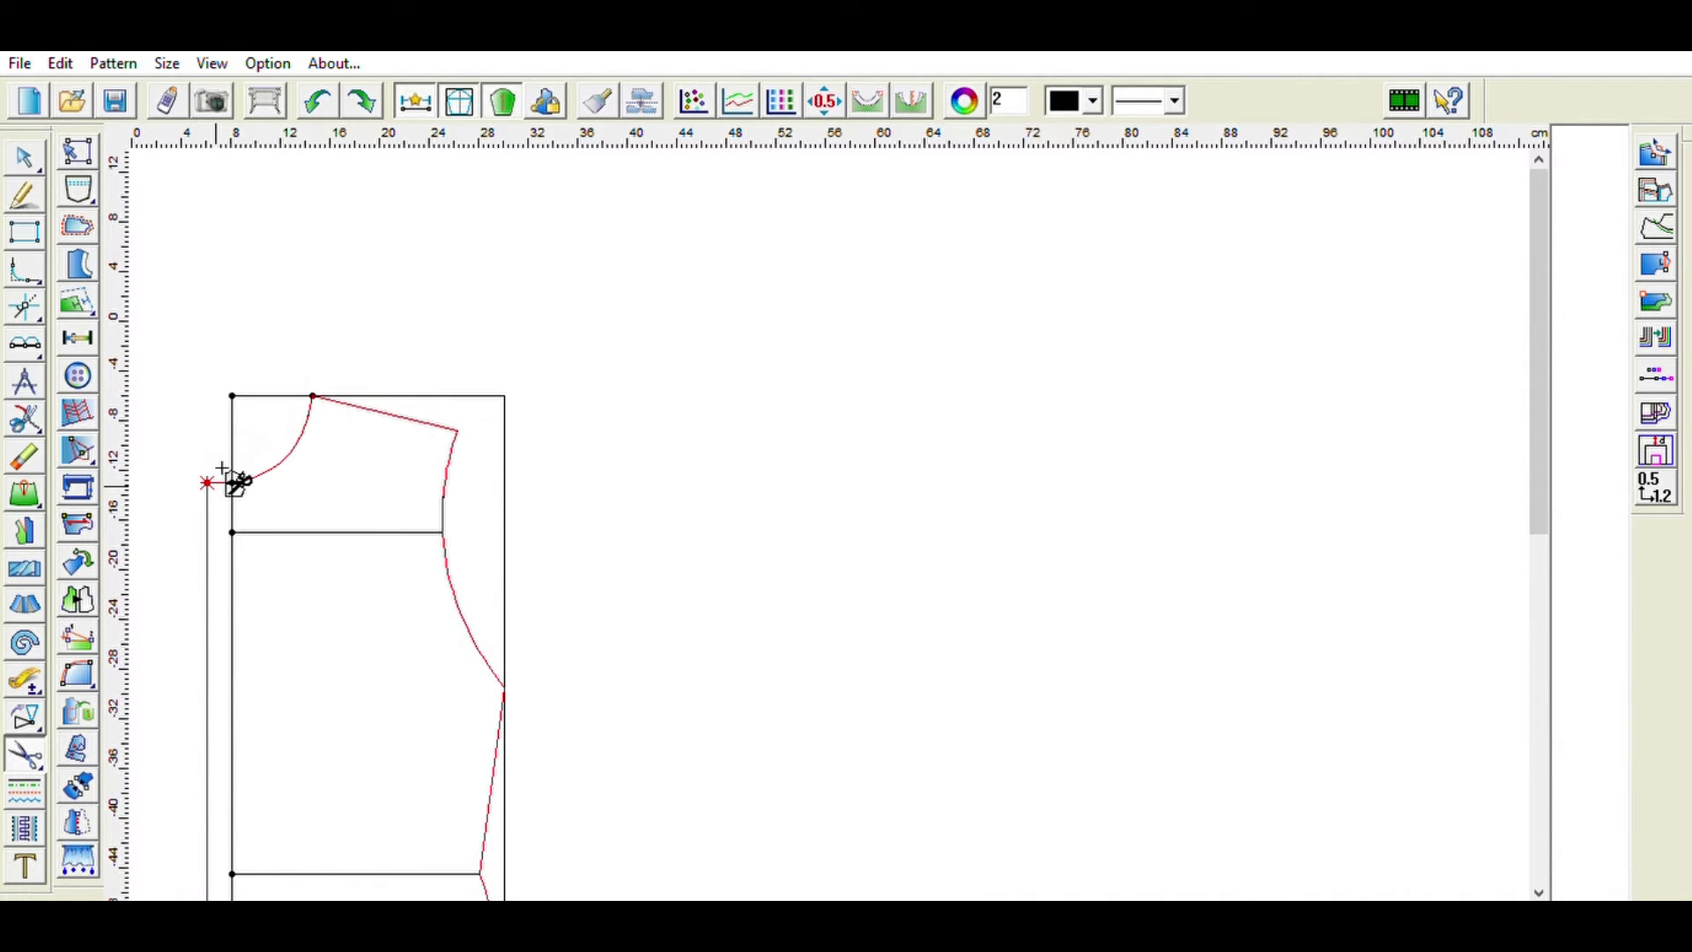
click(223, 470)
- Add a vertical grain line on the bodice piece from below the chest line to near the hip
scroll(203, 472, down, 4)
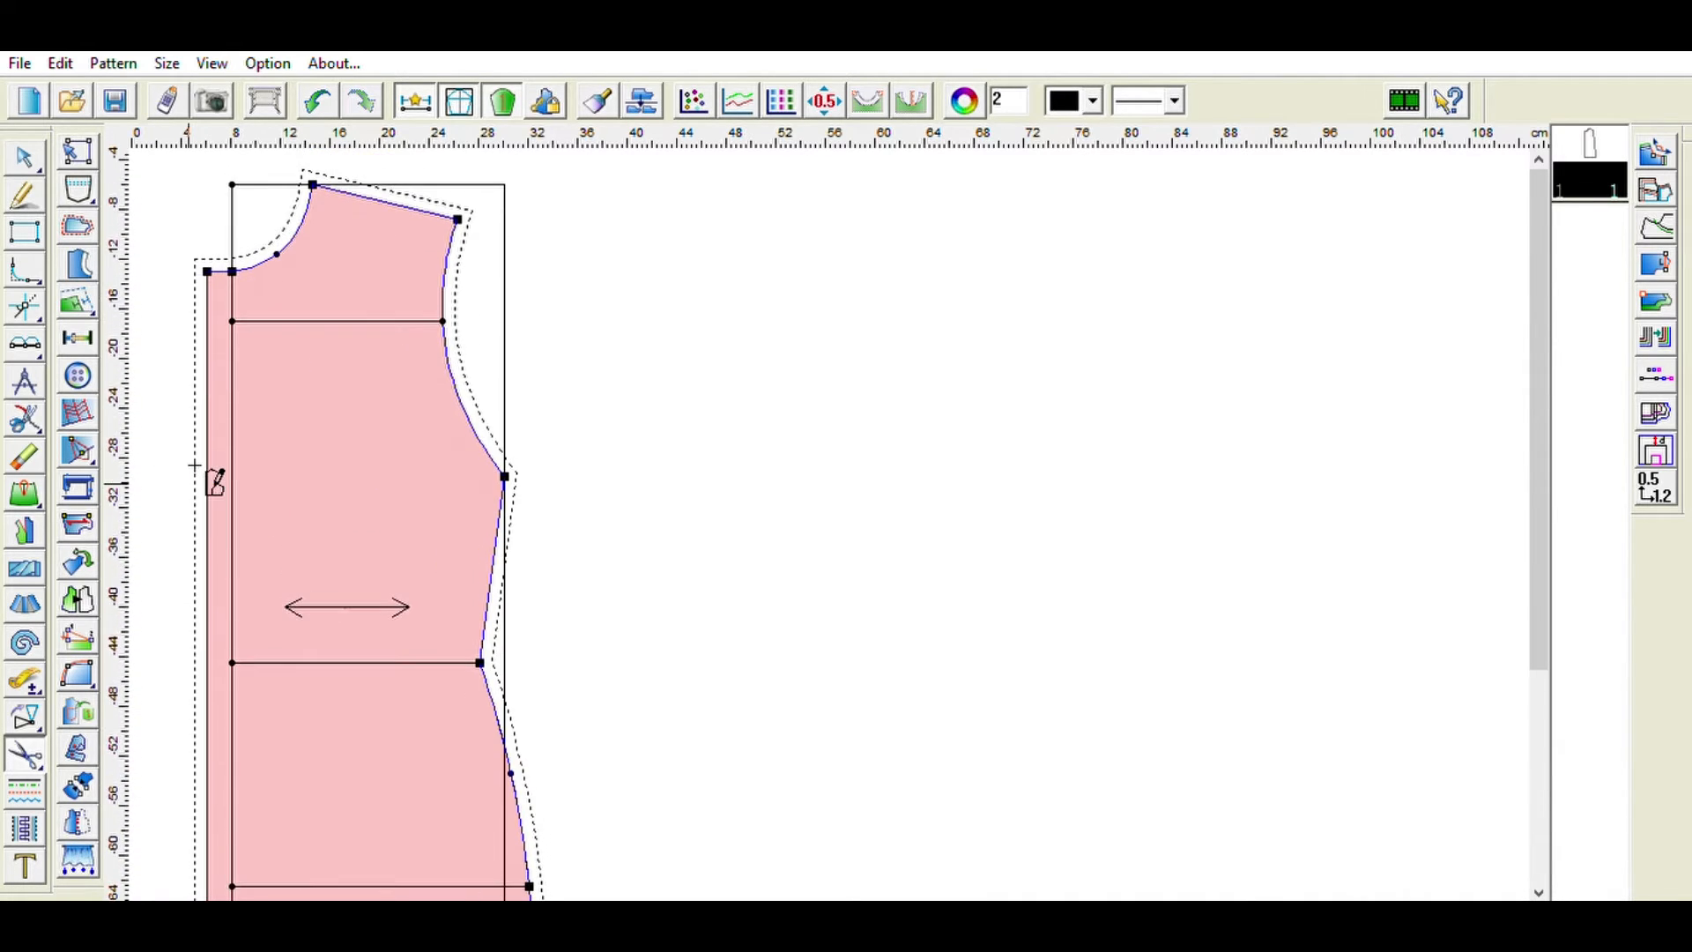
click(81, 521)
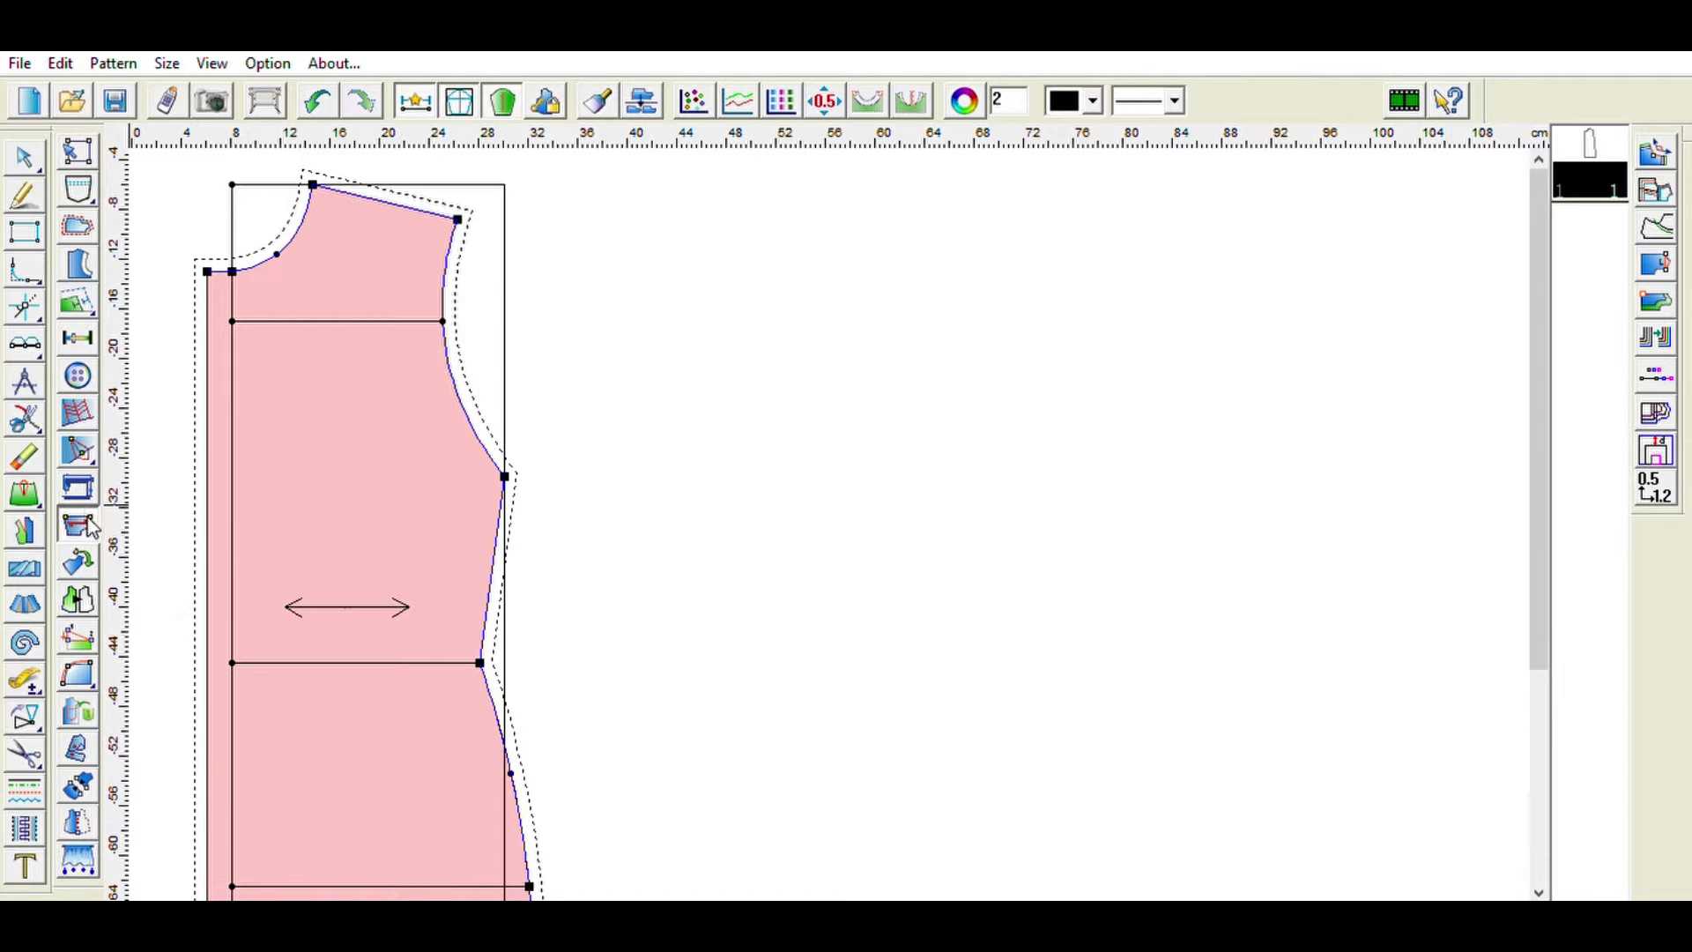
click(256, 346)
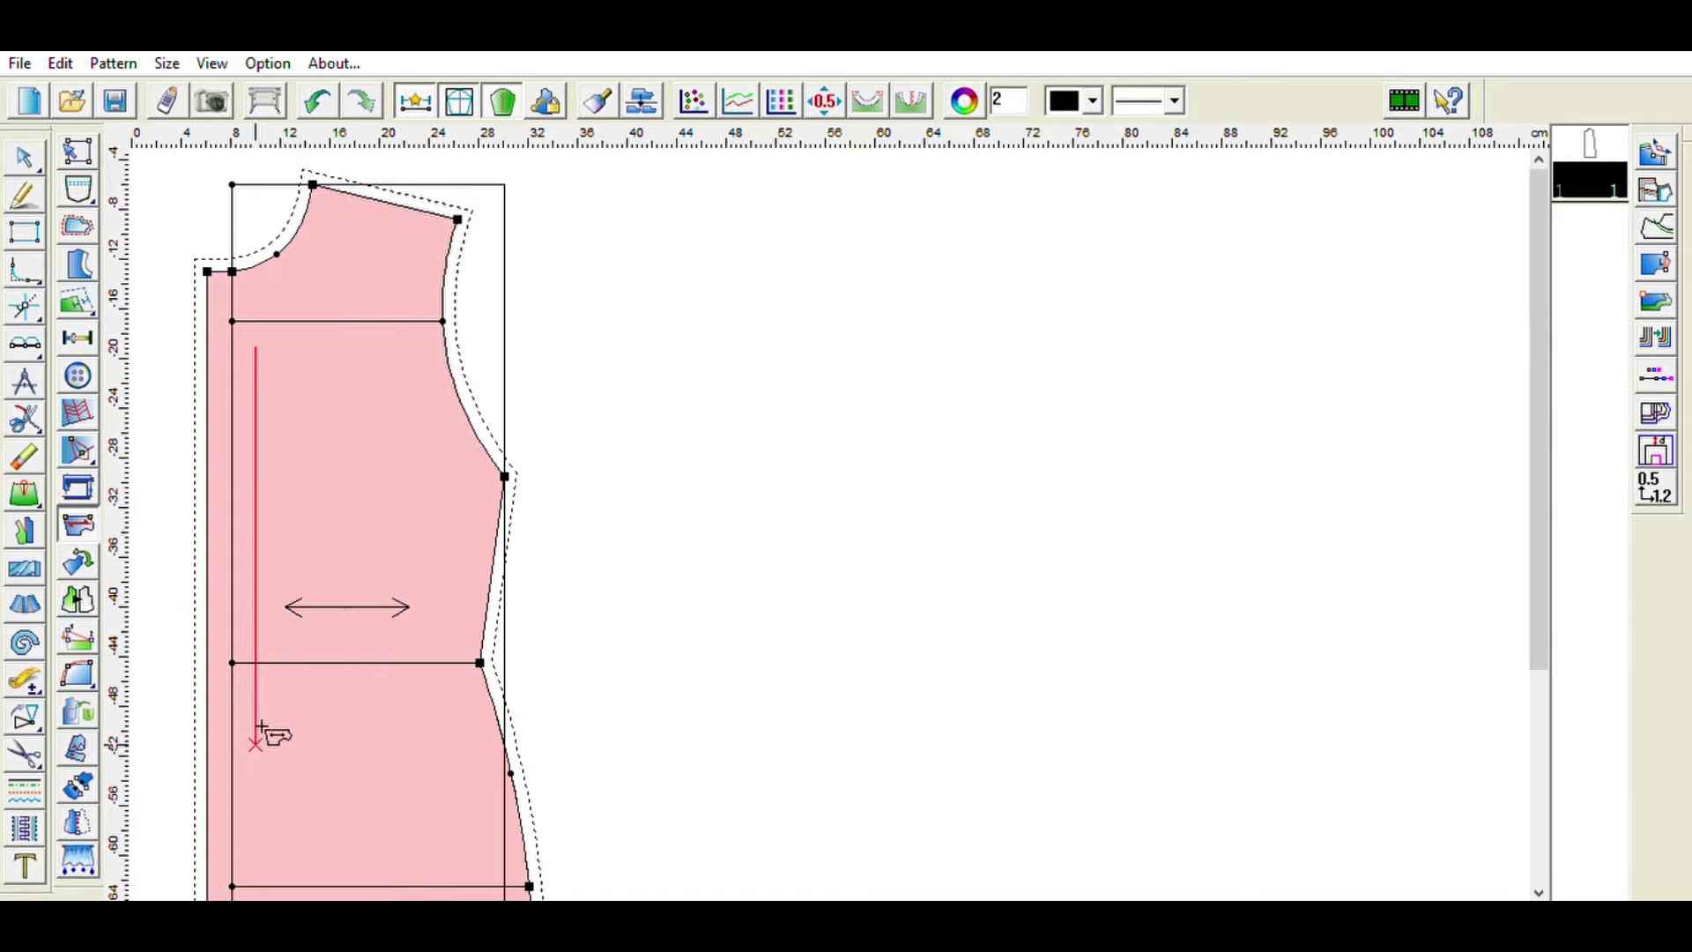
click(261, 846)
drag(374, 718, 269, 710)
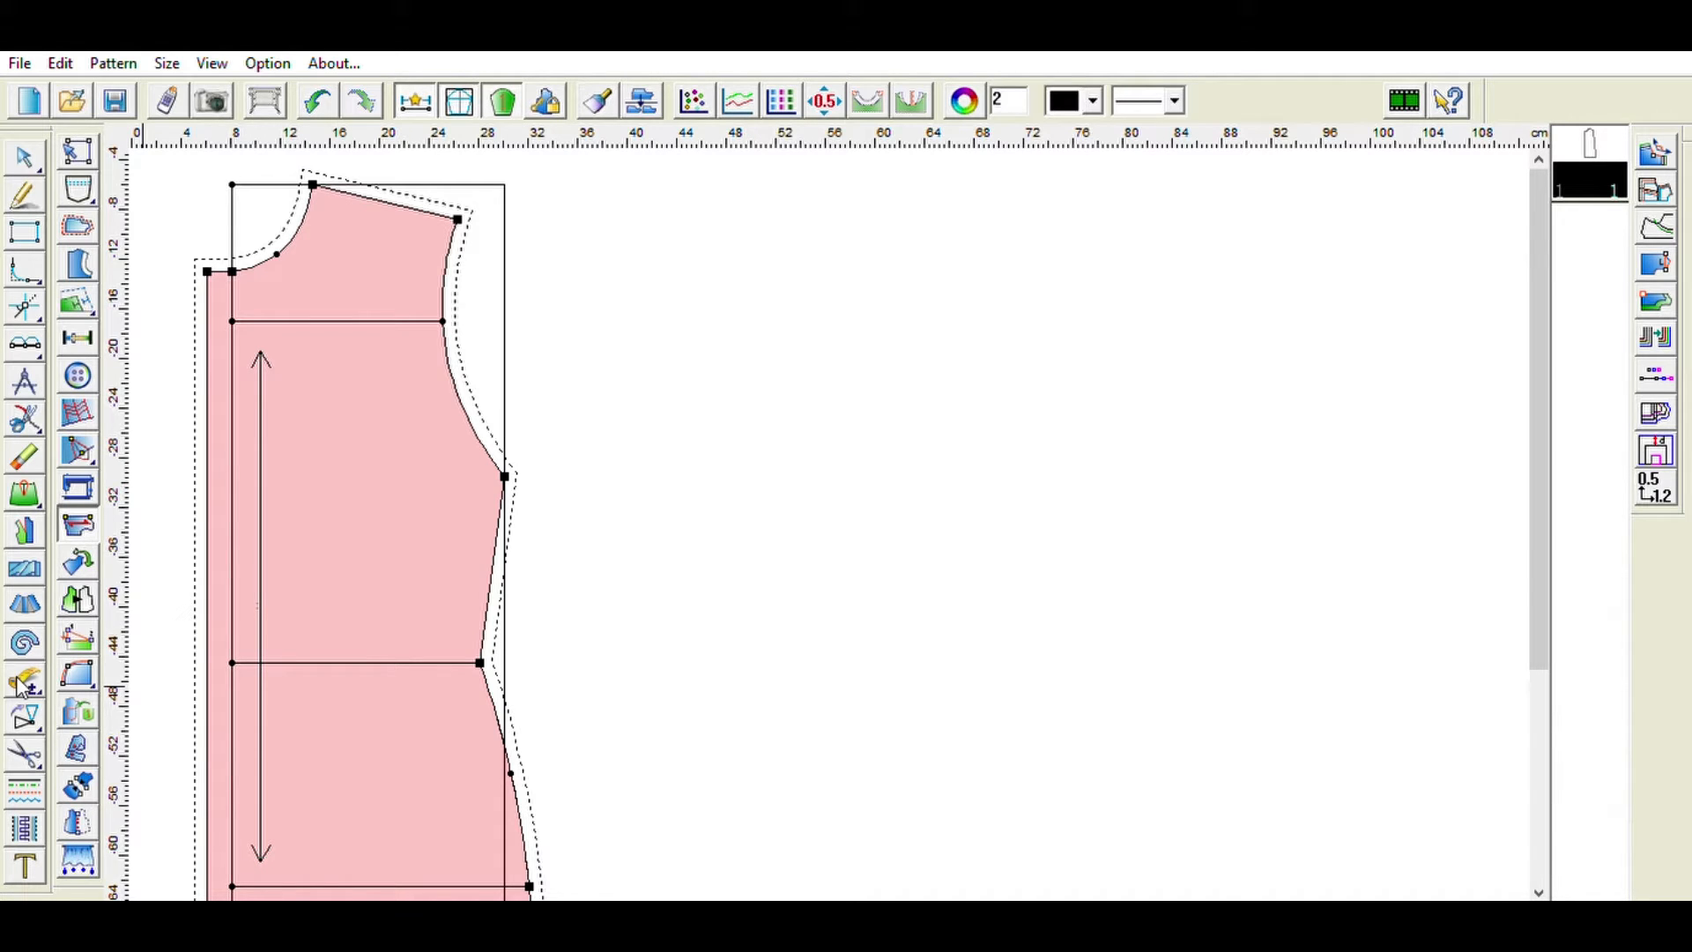
- Place a mark on the waist line 7 cm from its left end
click(33, 334)
click(79, 327)
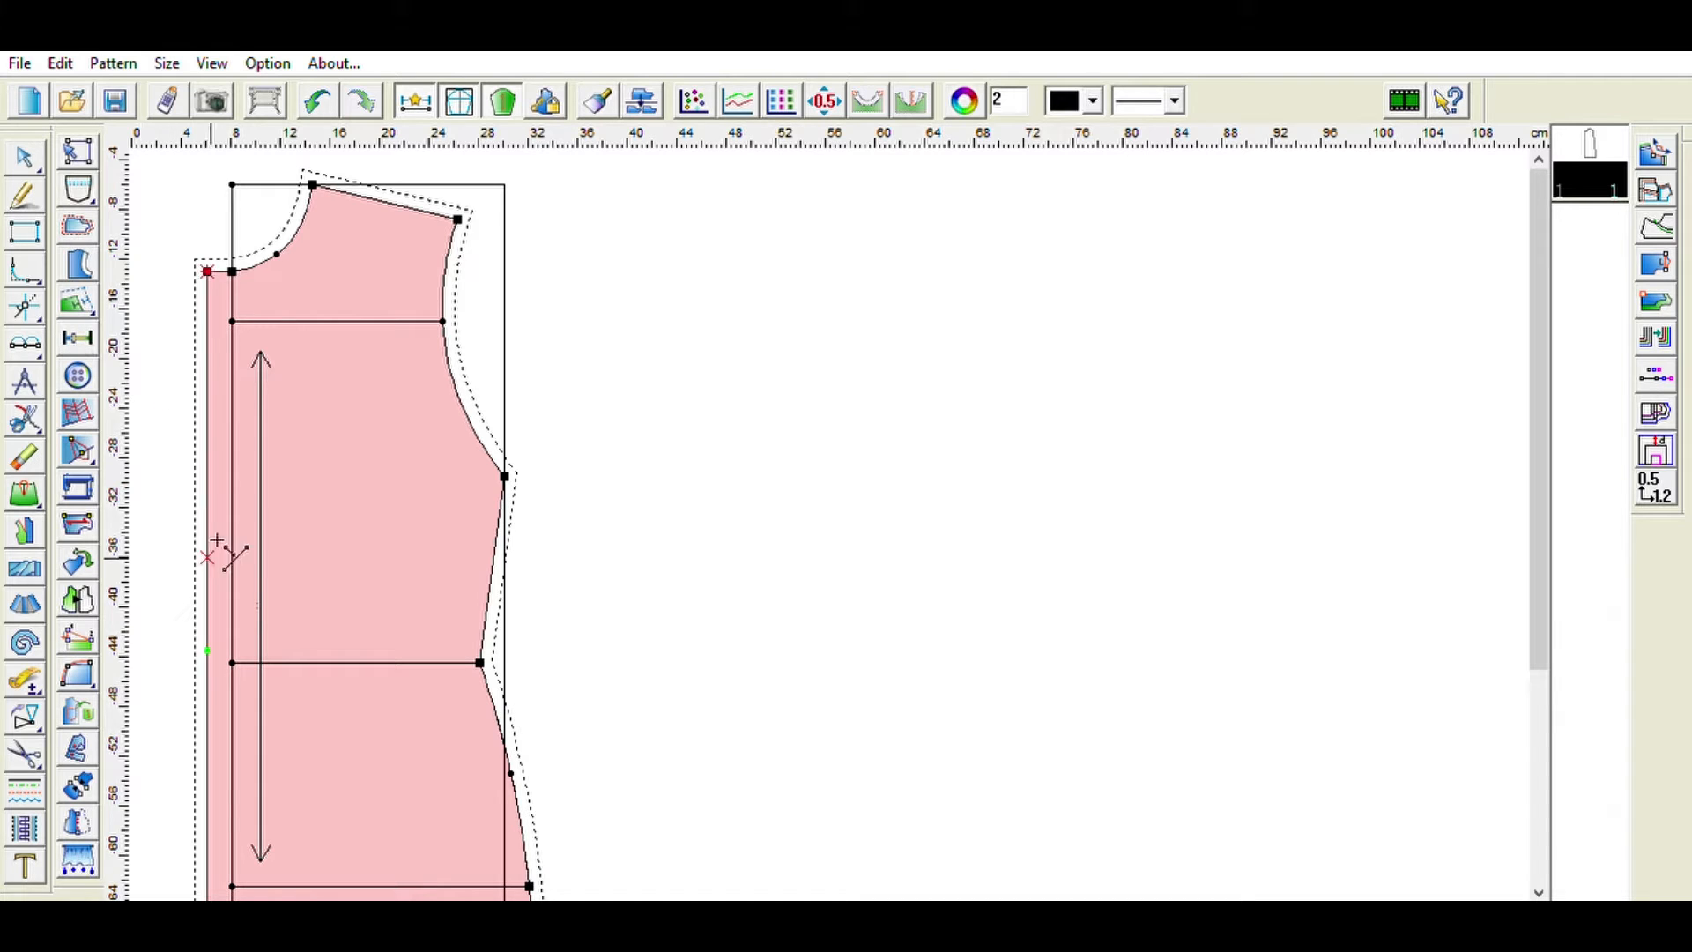
click(289, 652)
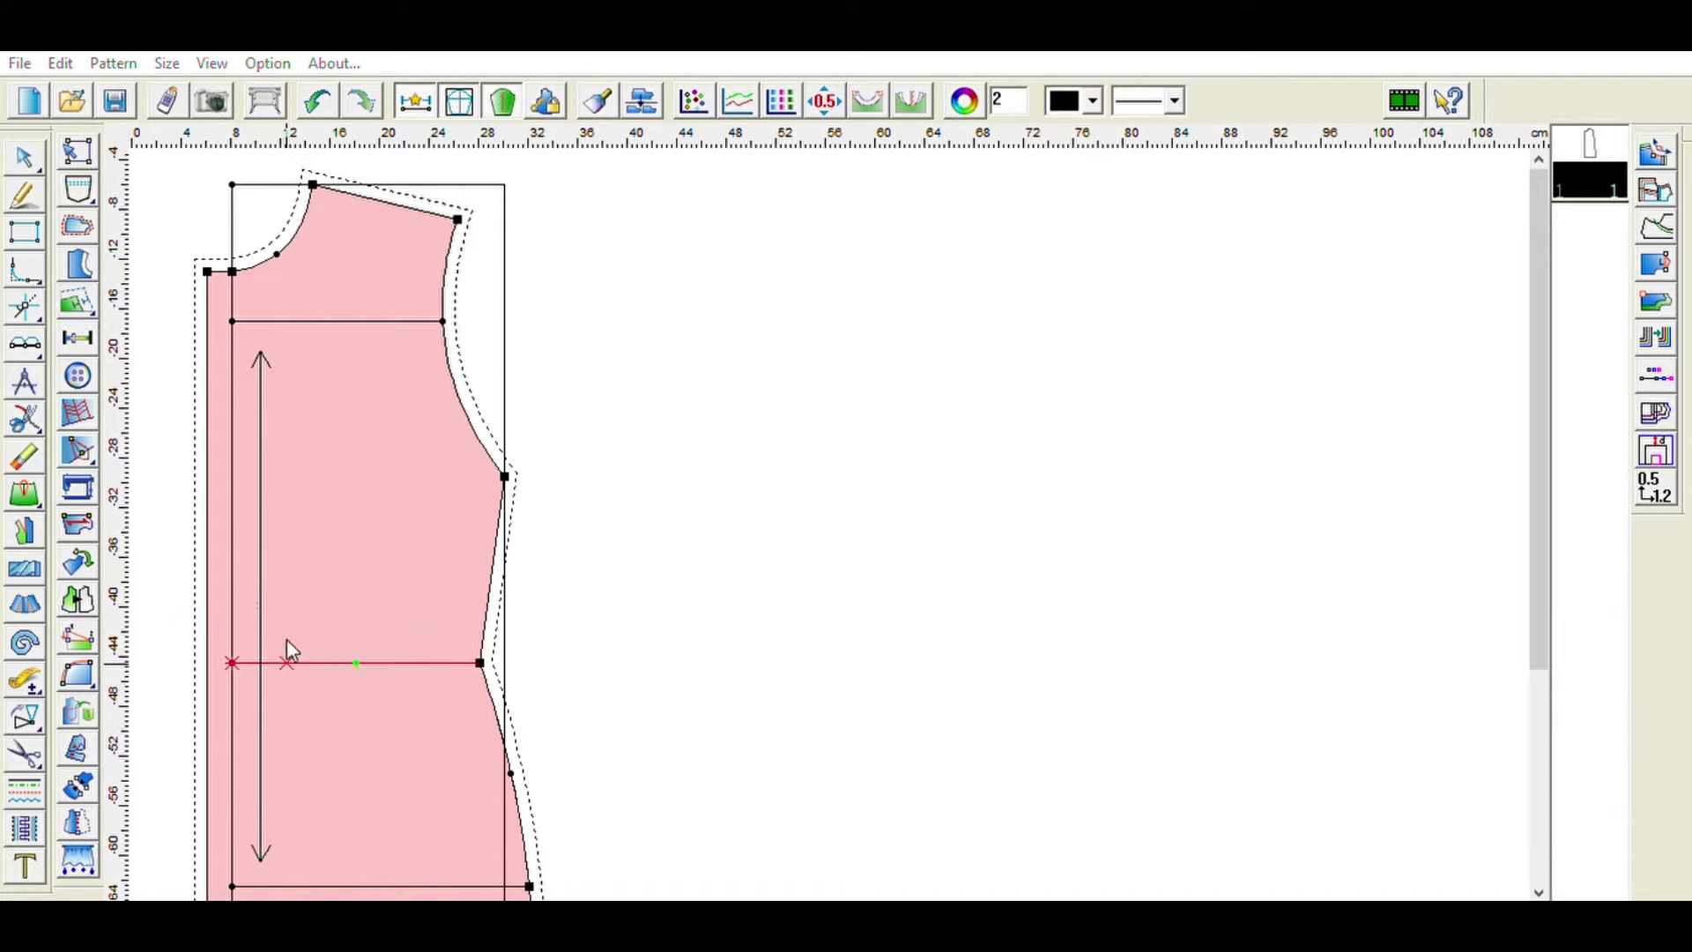
key(BackSpace)
key(BackSpace)
key(BackSpace)
text(7)
key(Return)
click(77, 450)
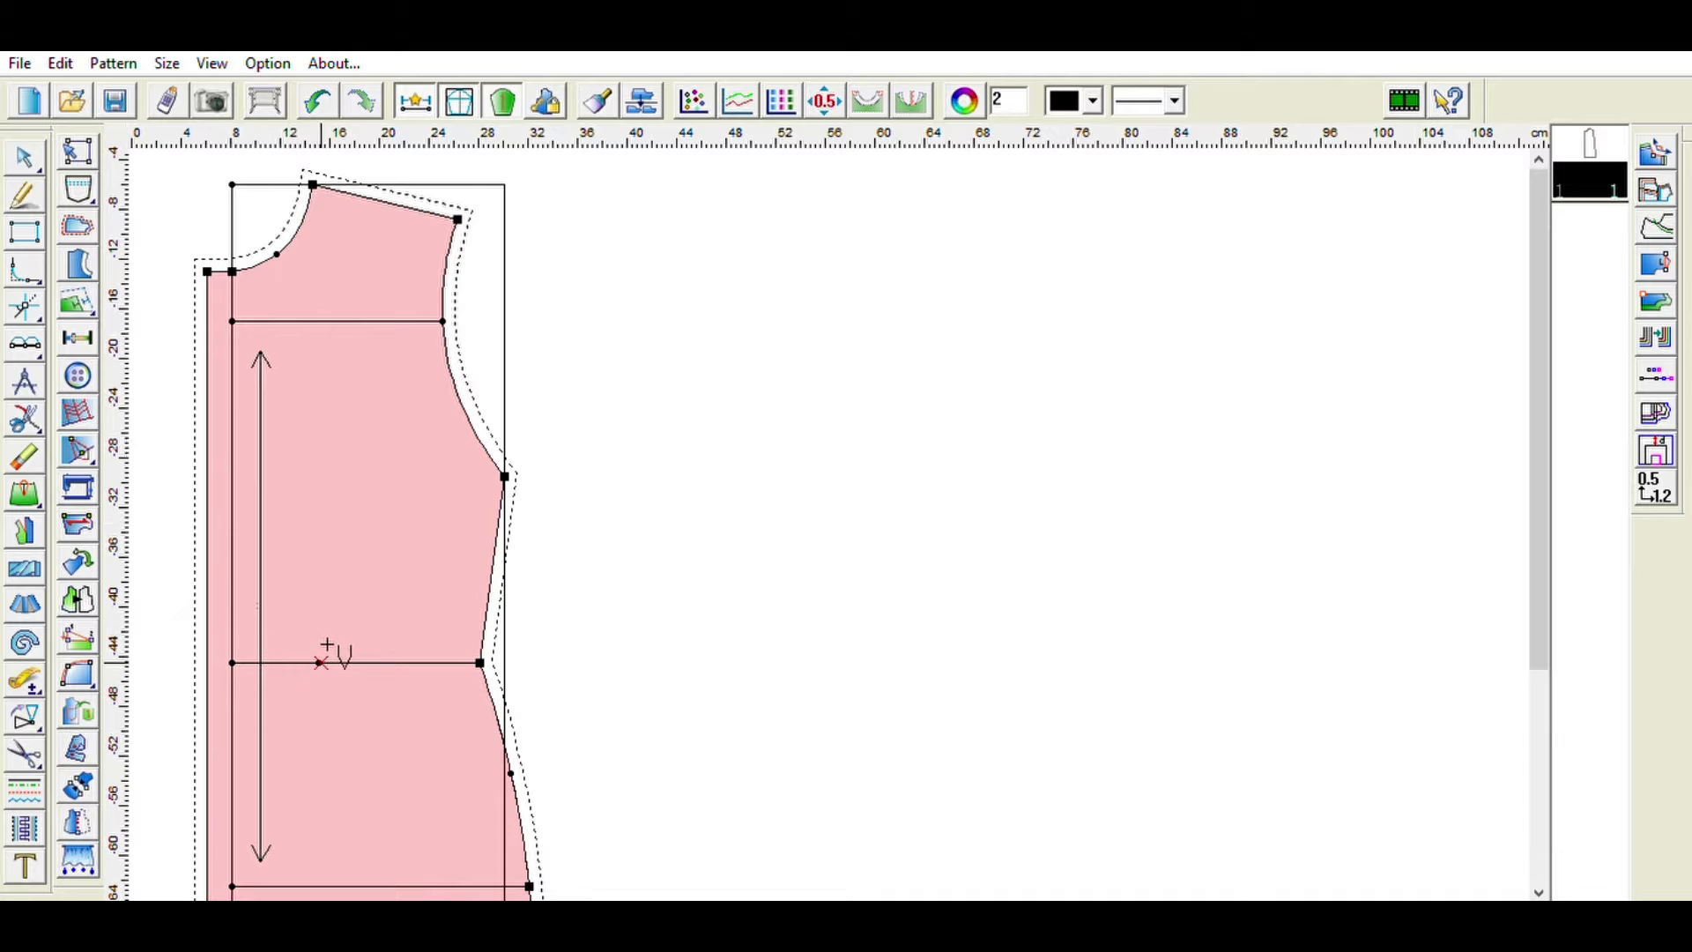
- Draw a vertical line downward from the waist mark as the dart centre line
click(25, 195)
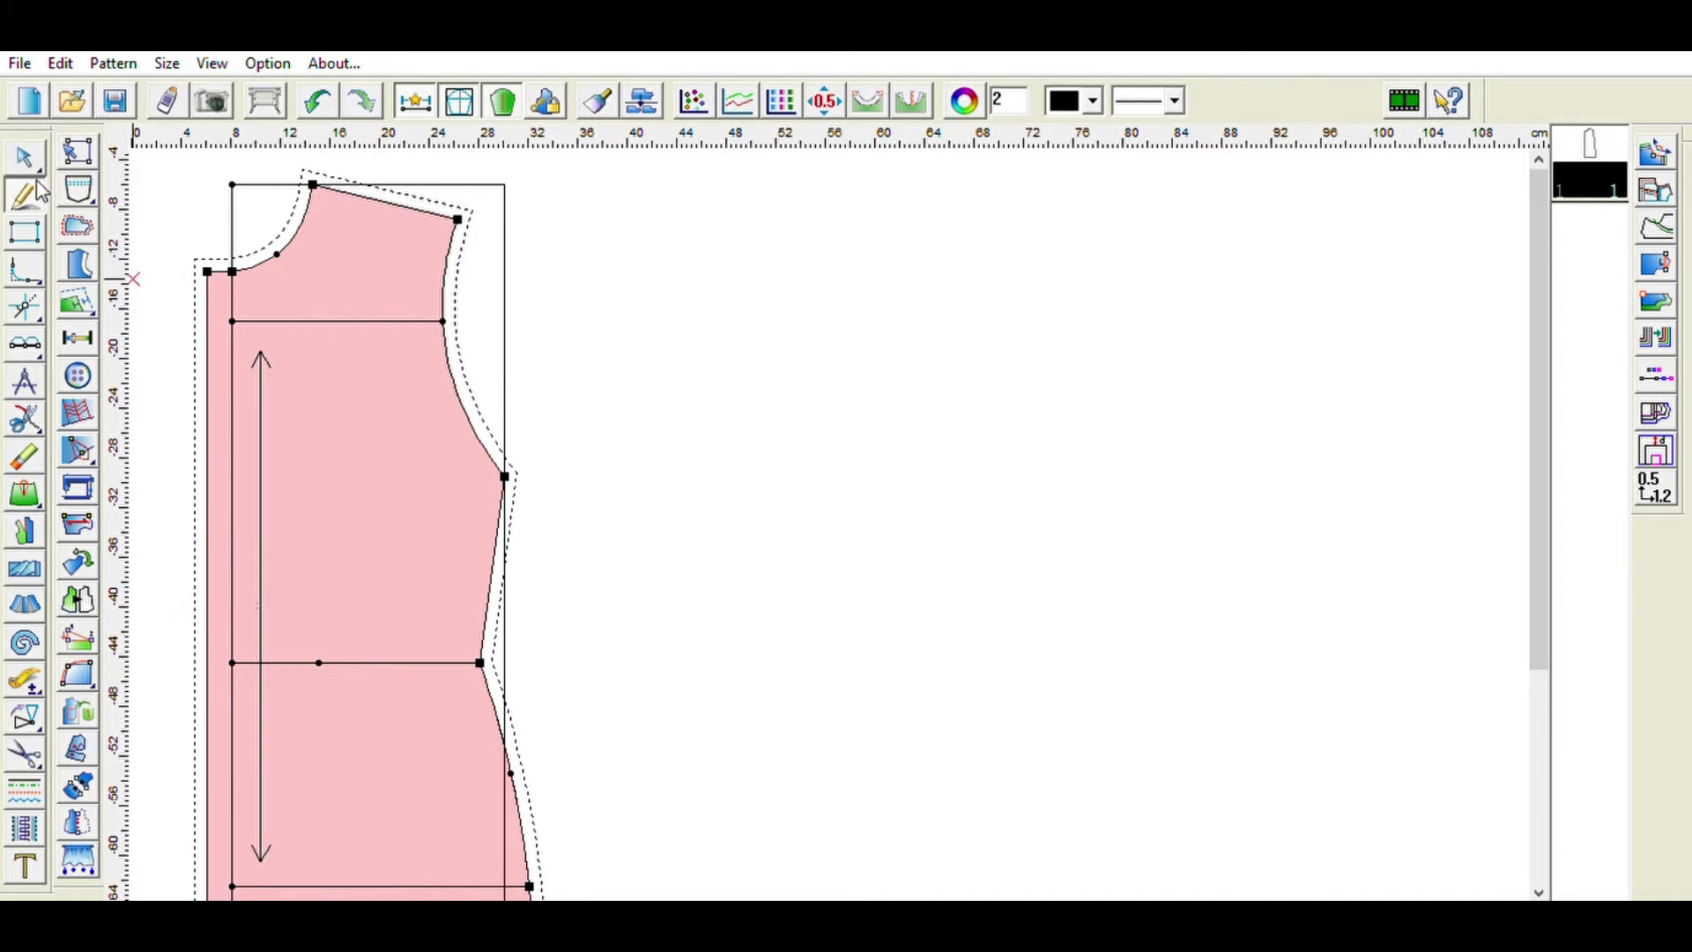
click(321, 663)
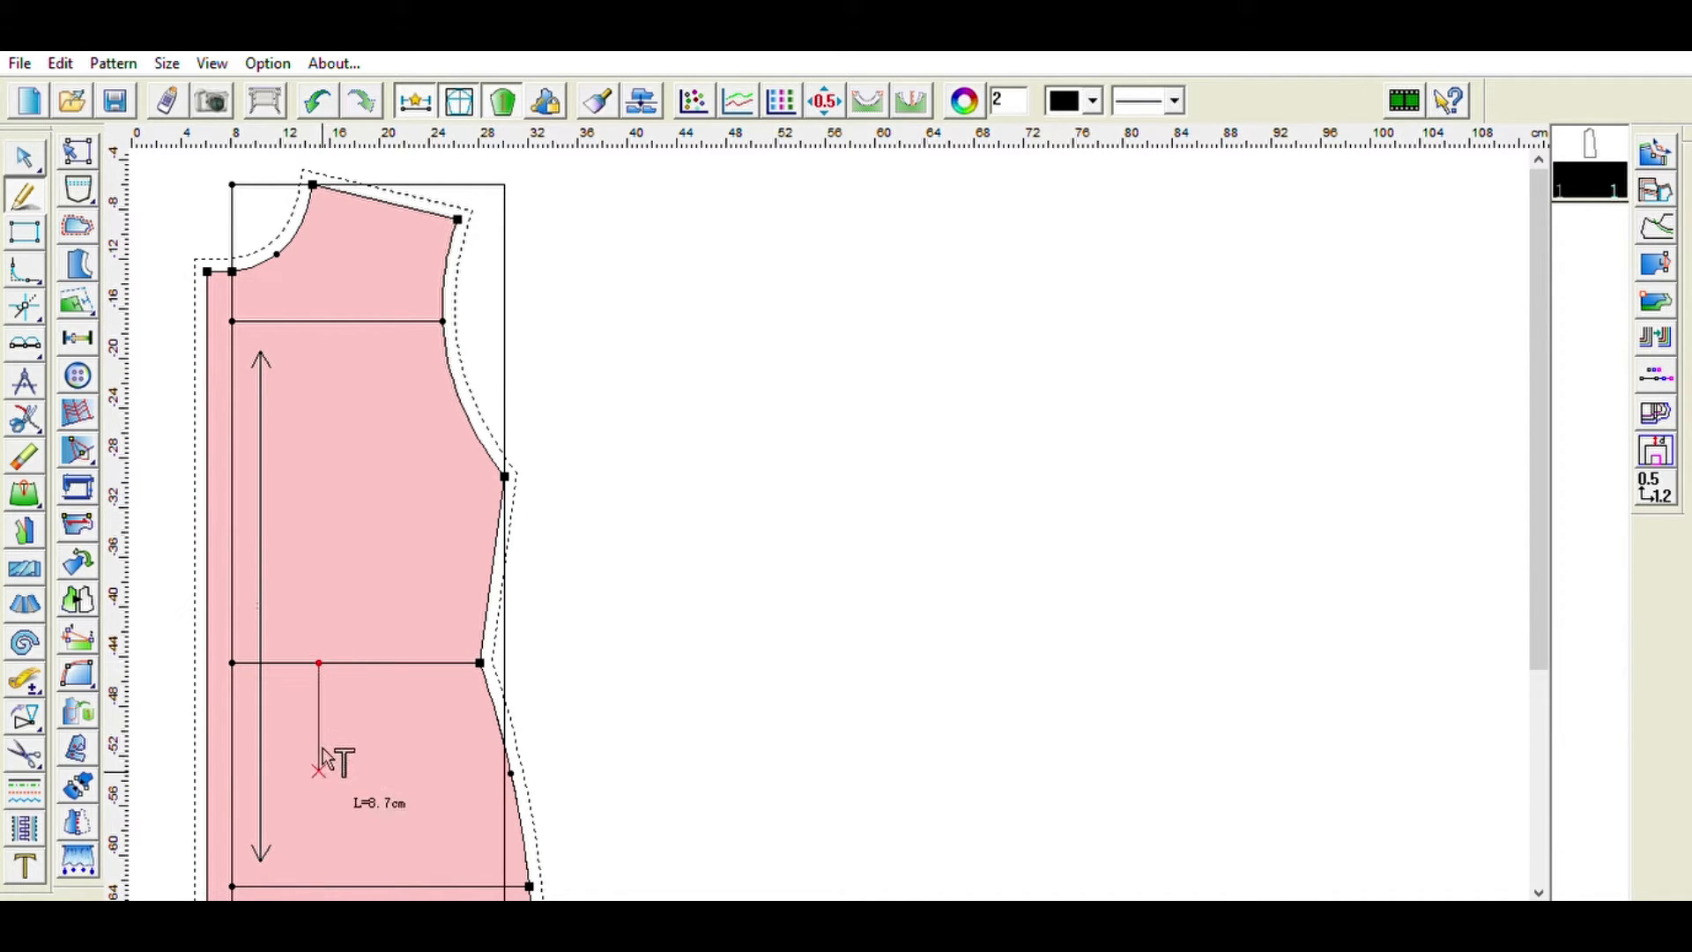
click(319, 790)
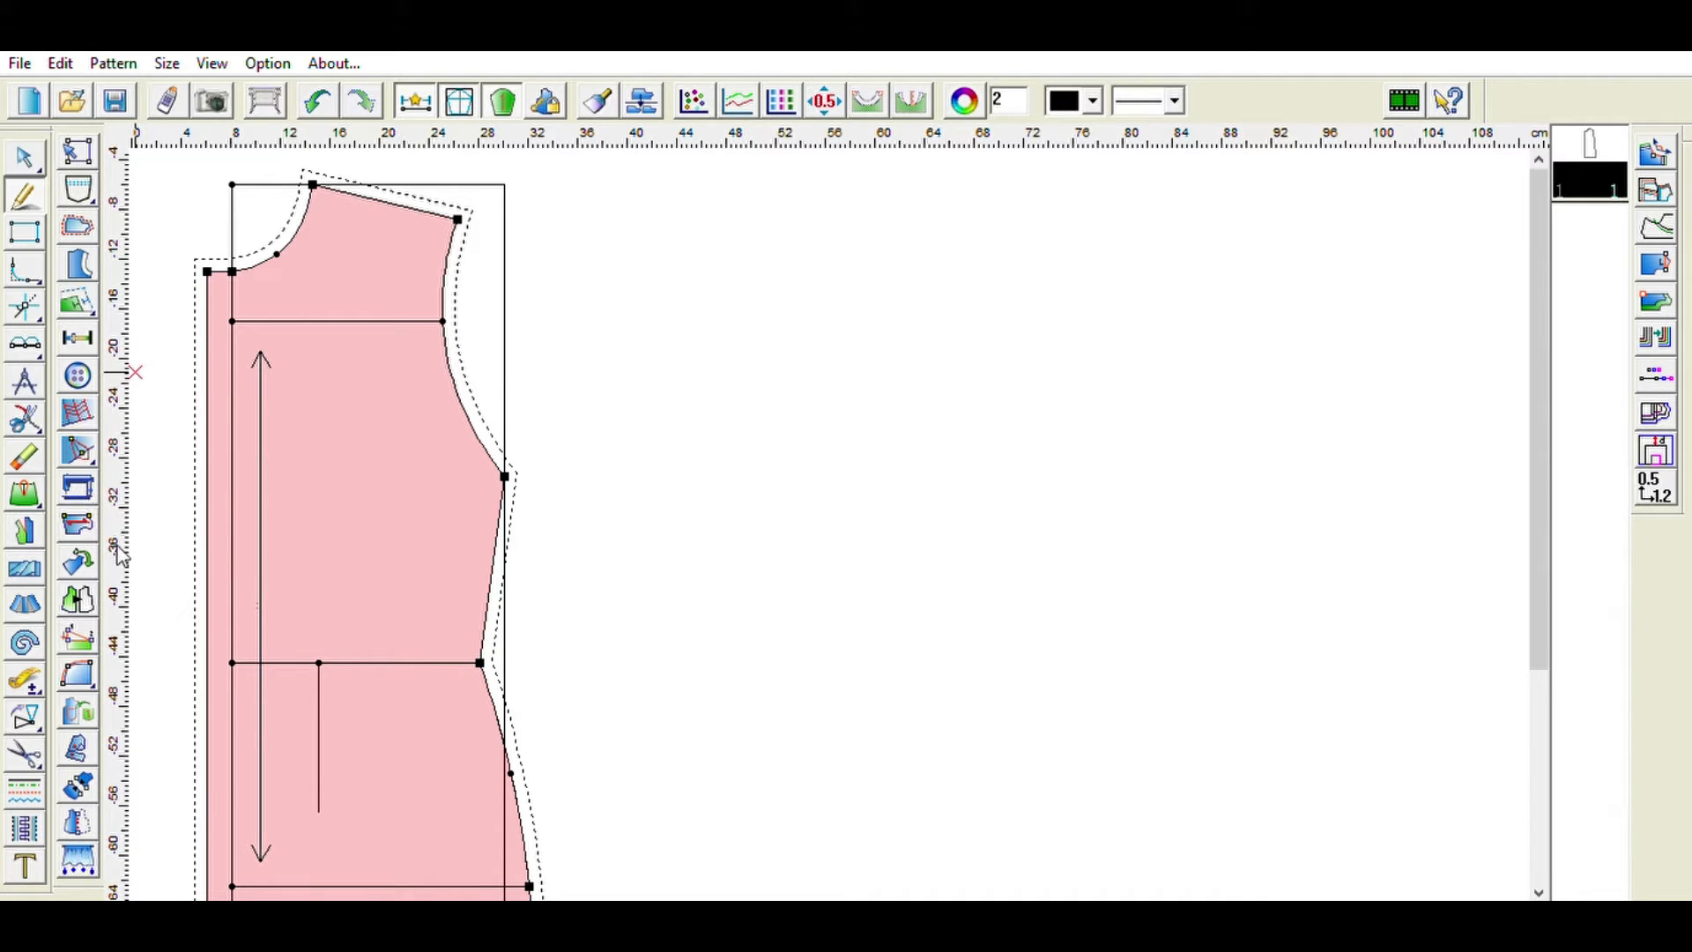
click(136, 435)
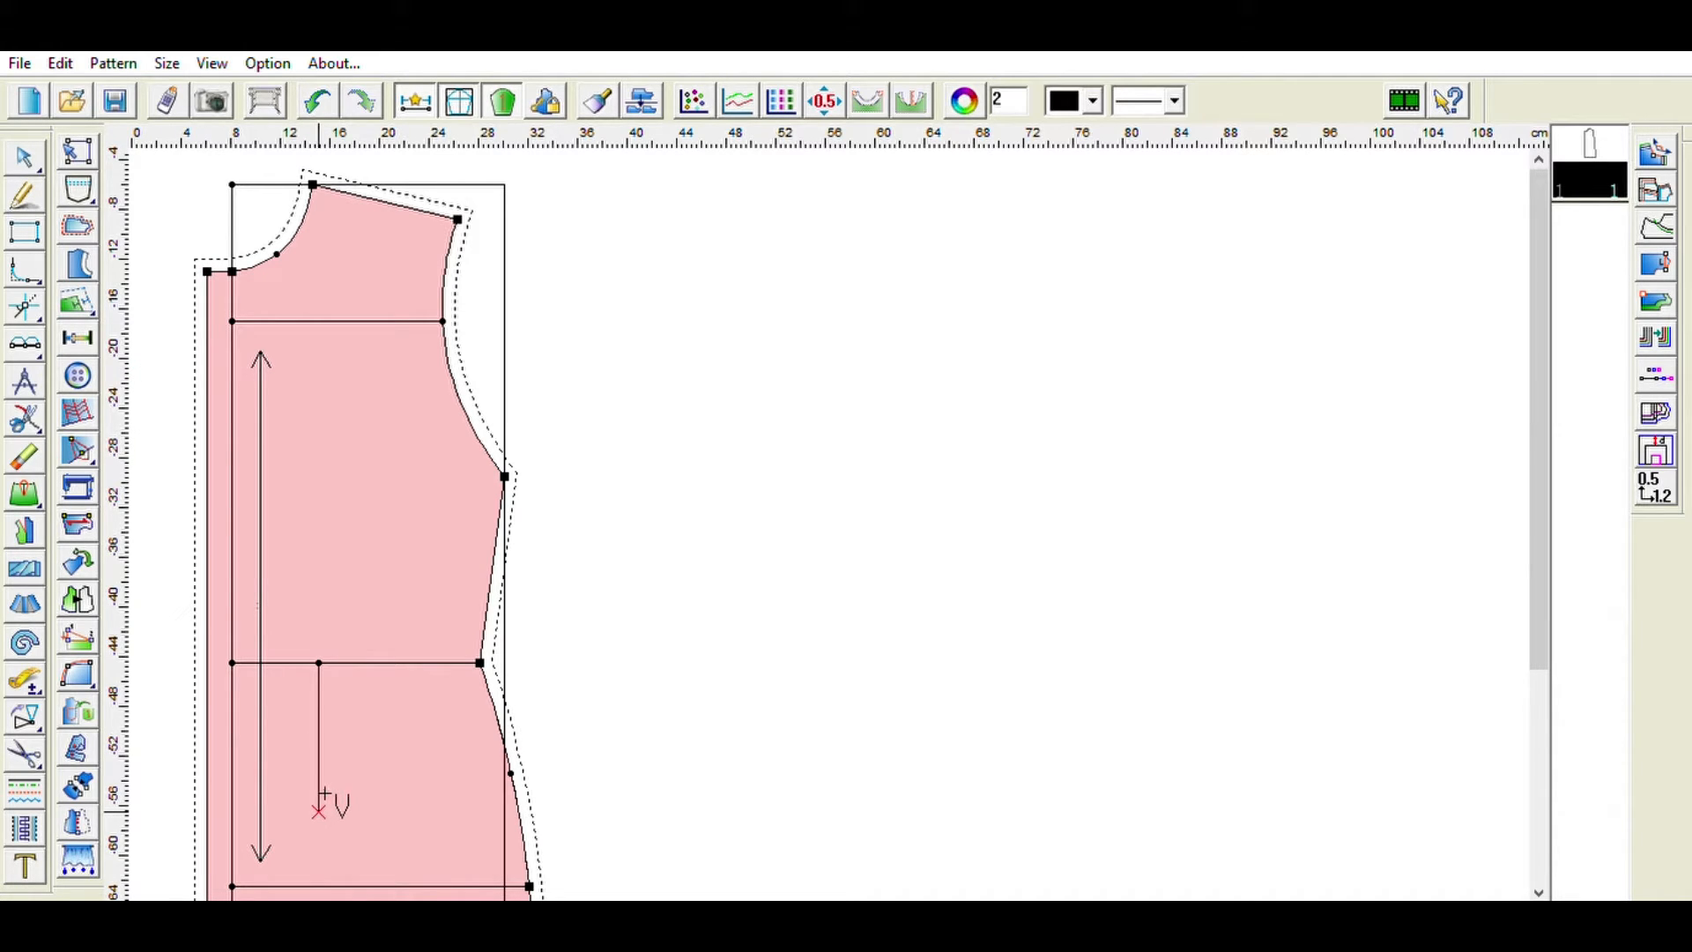
- Create a diamond waist dart on that line, setting its values to 3, 13 and 28 cm
click(319, 811)
click(319, 663)
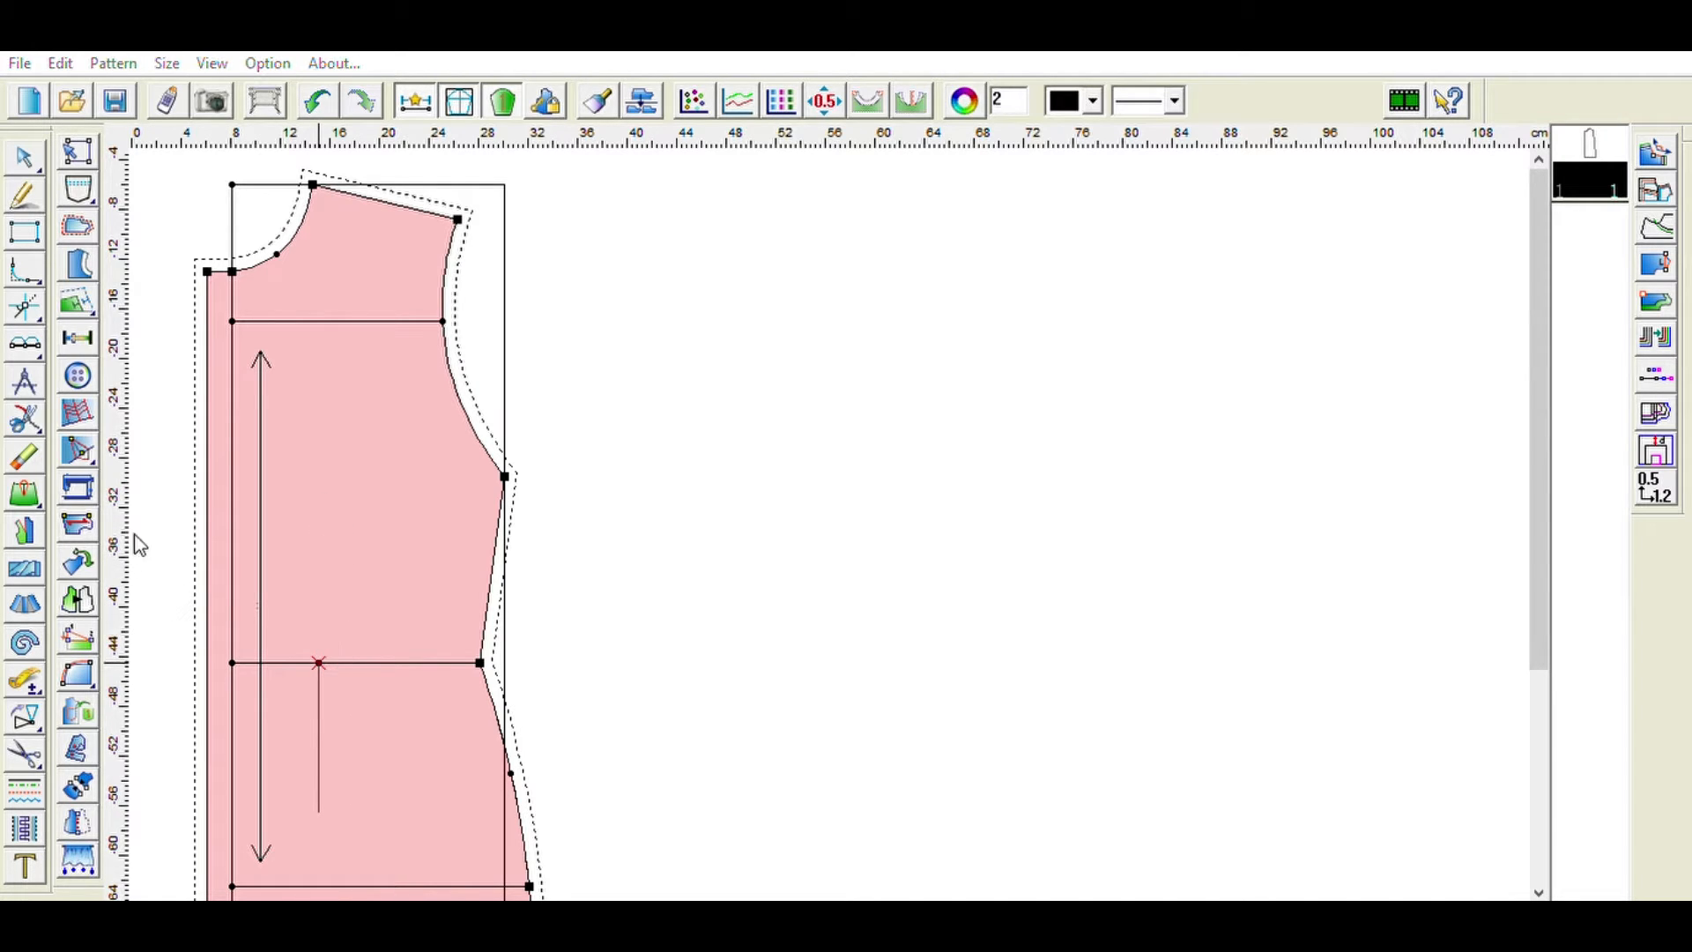
text(3)
click(668, 487)
text(13)
double_click(756, 480)
text(28)
click(922, 740)
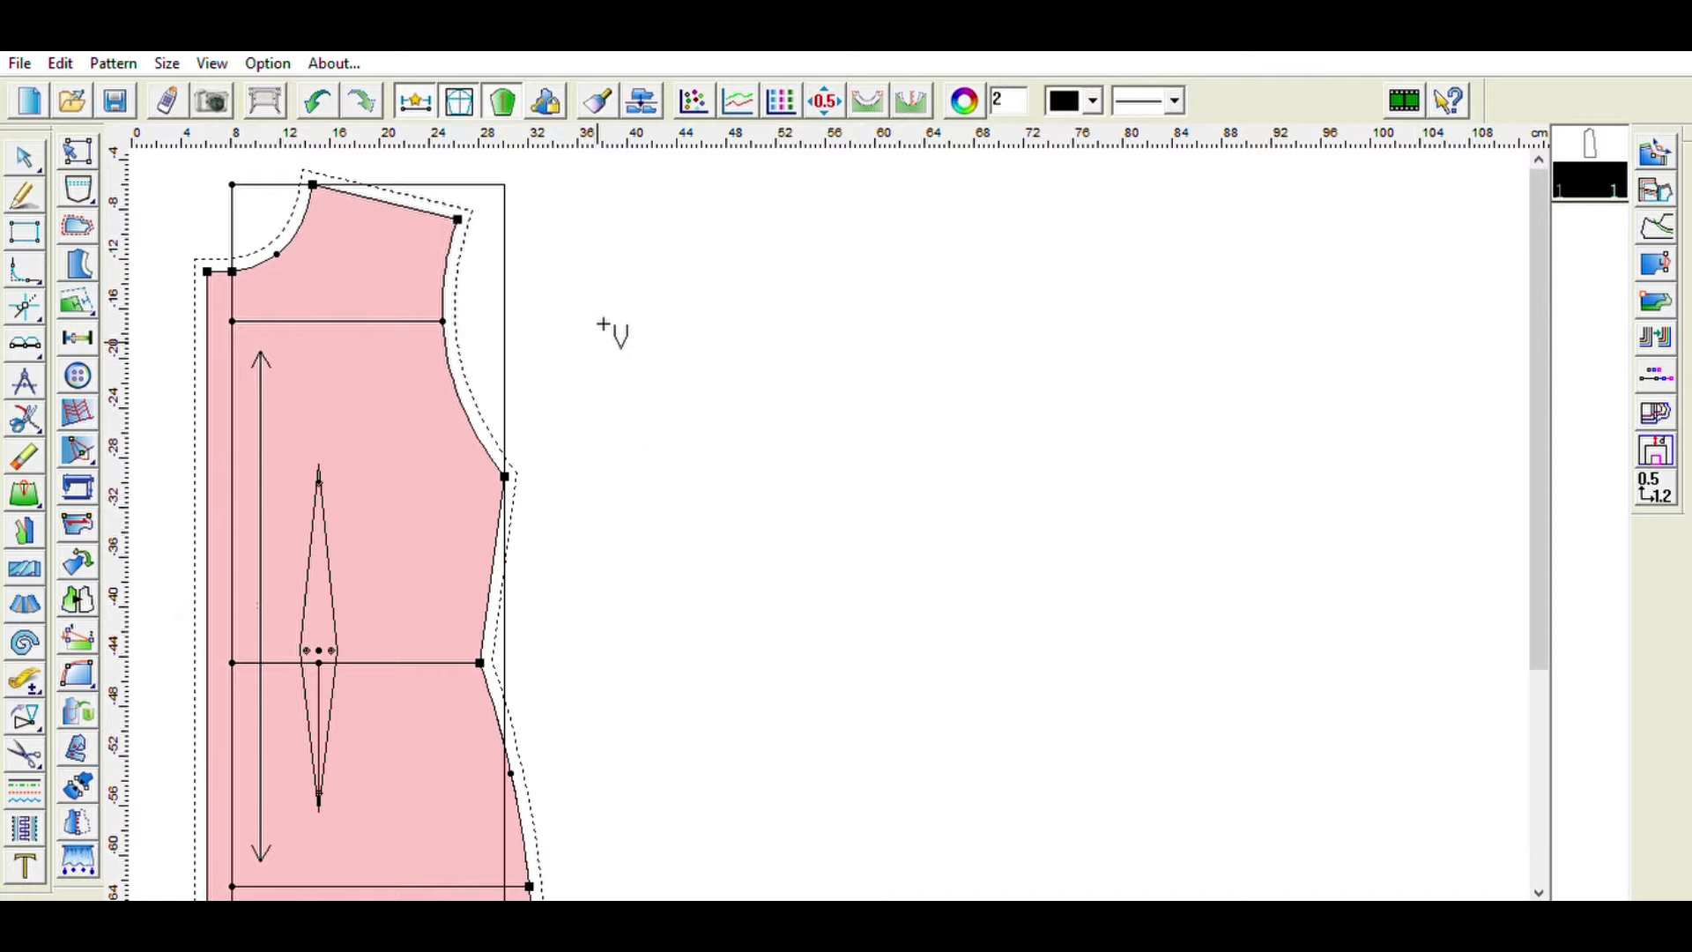
click(32, 152)
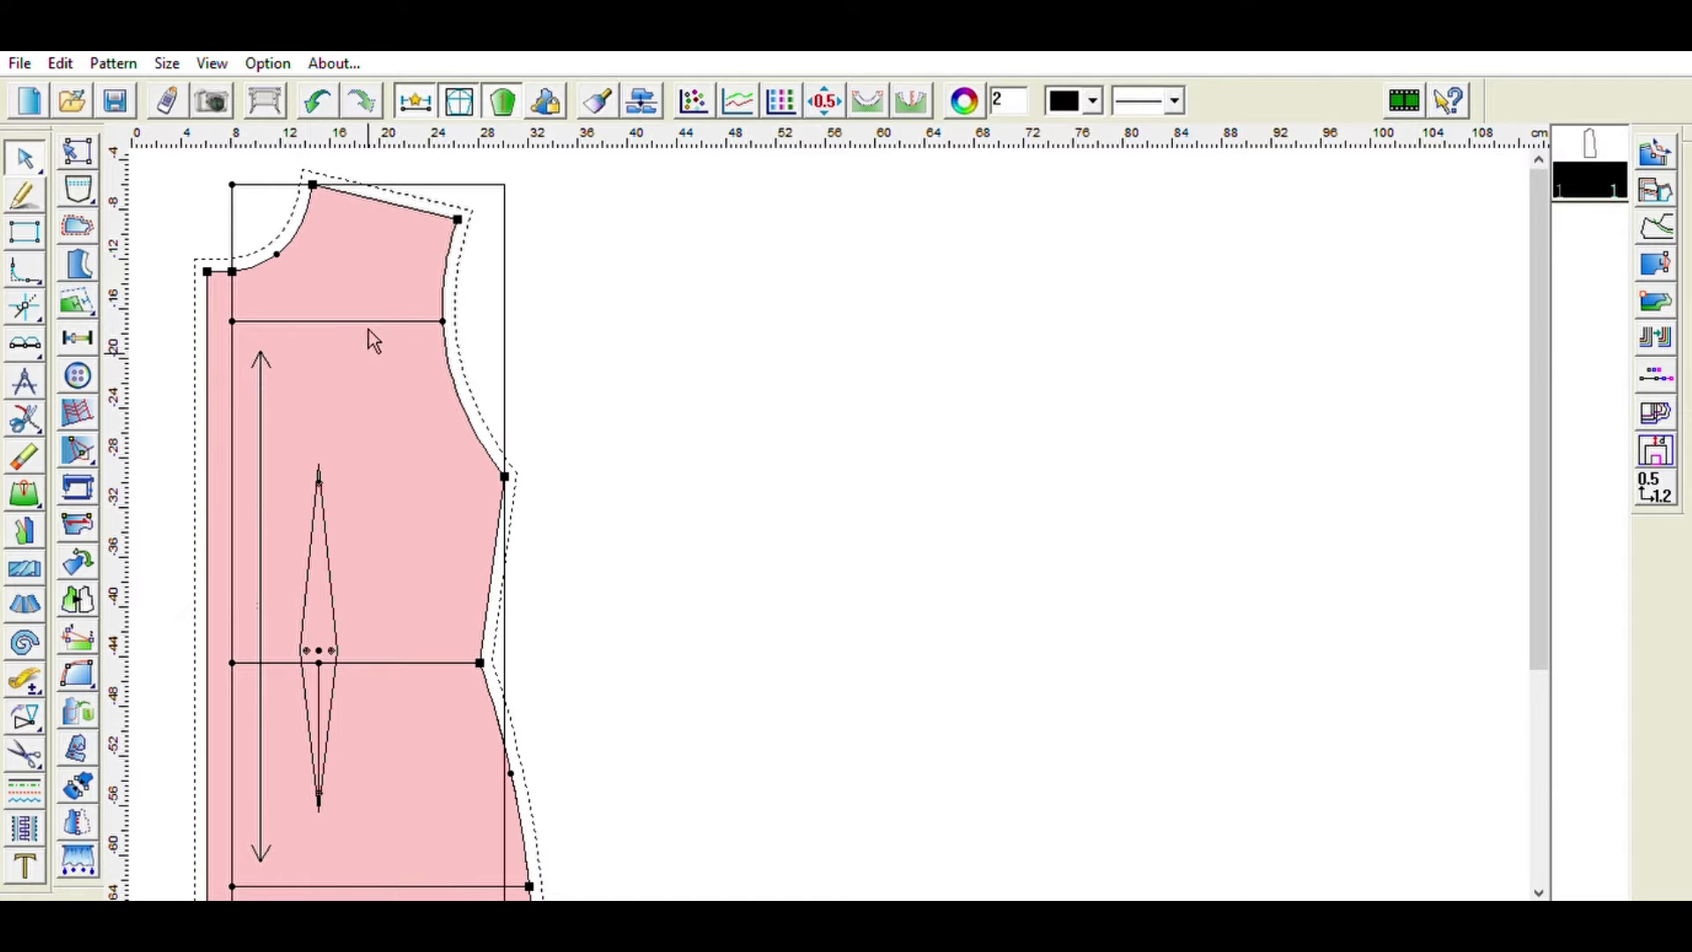
- Paste a copy of the bodice piece and position the two pieces side by side
key(ctrl+v)
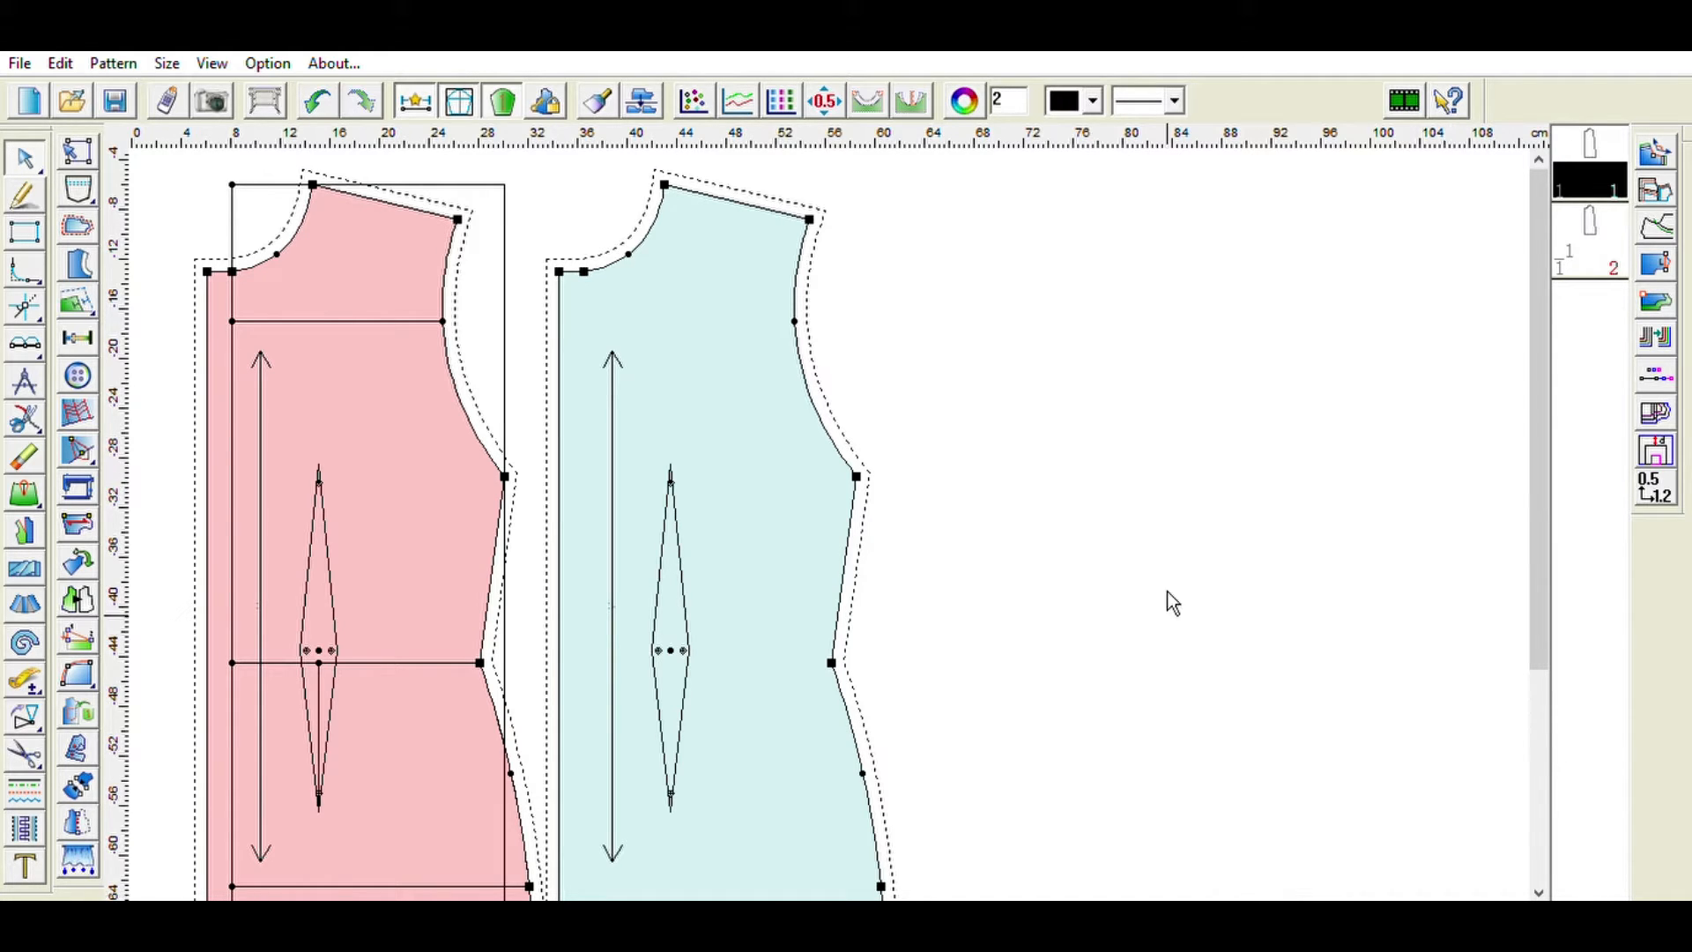
scroll(1172, 604, down, 2)
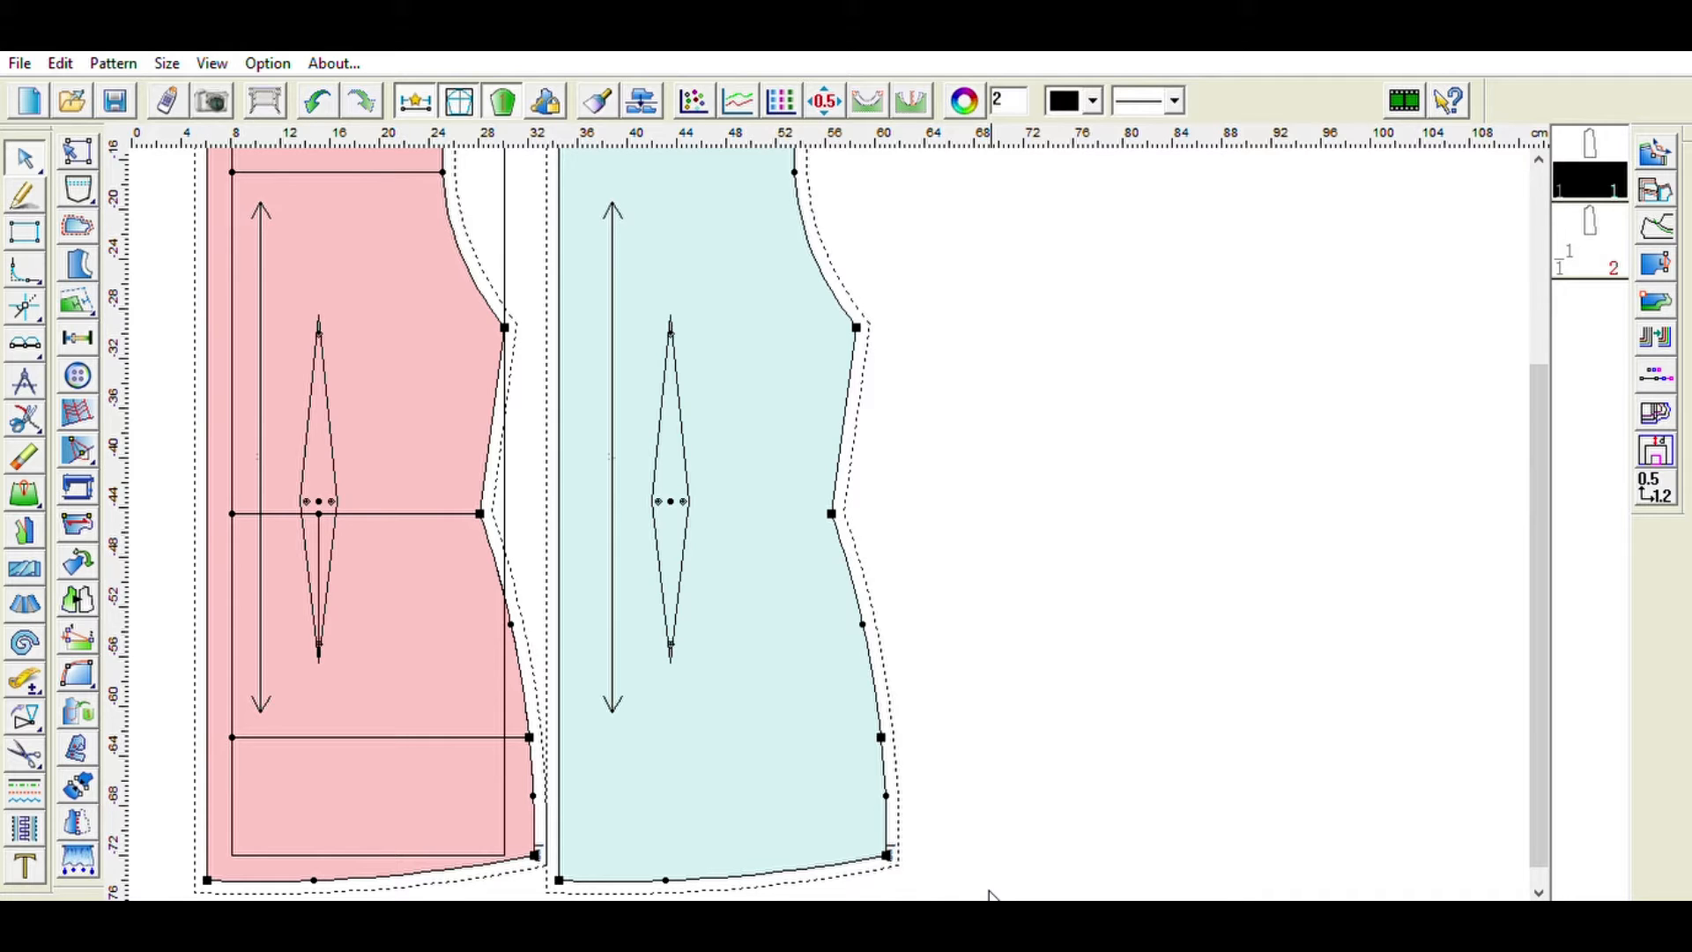
scroll(787, 469, up, 2)
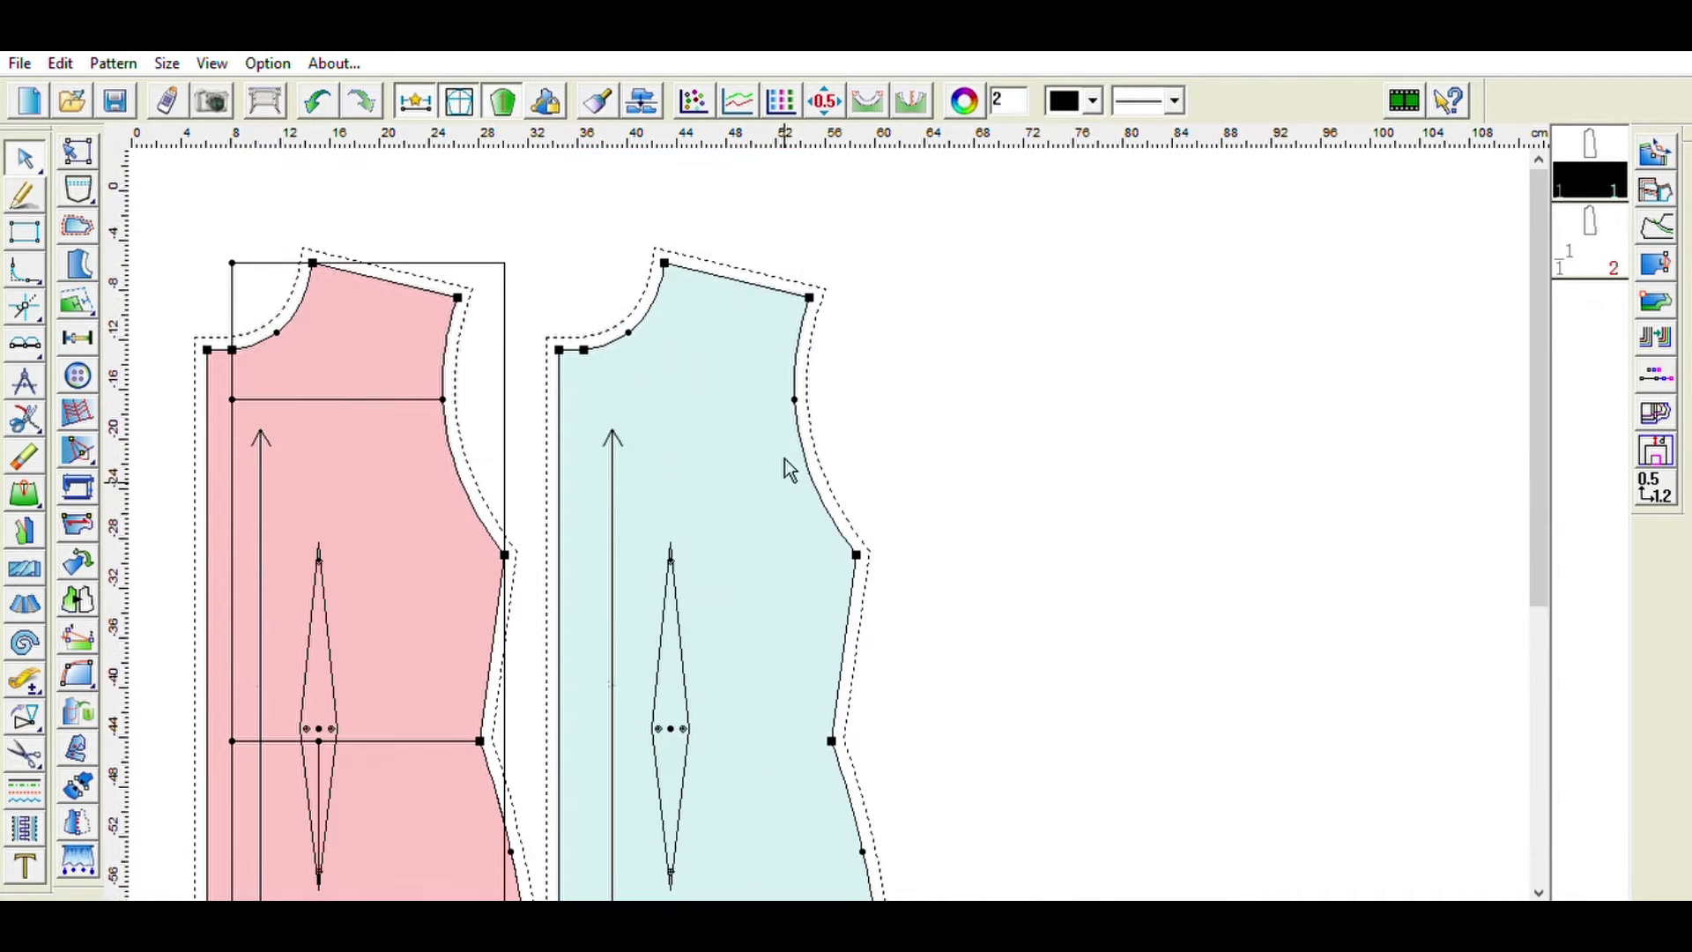
drag(793, 469, 140, 403)
drag(552, 876, 189, 873)
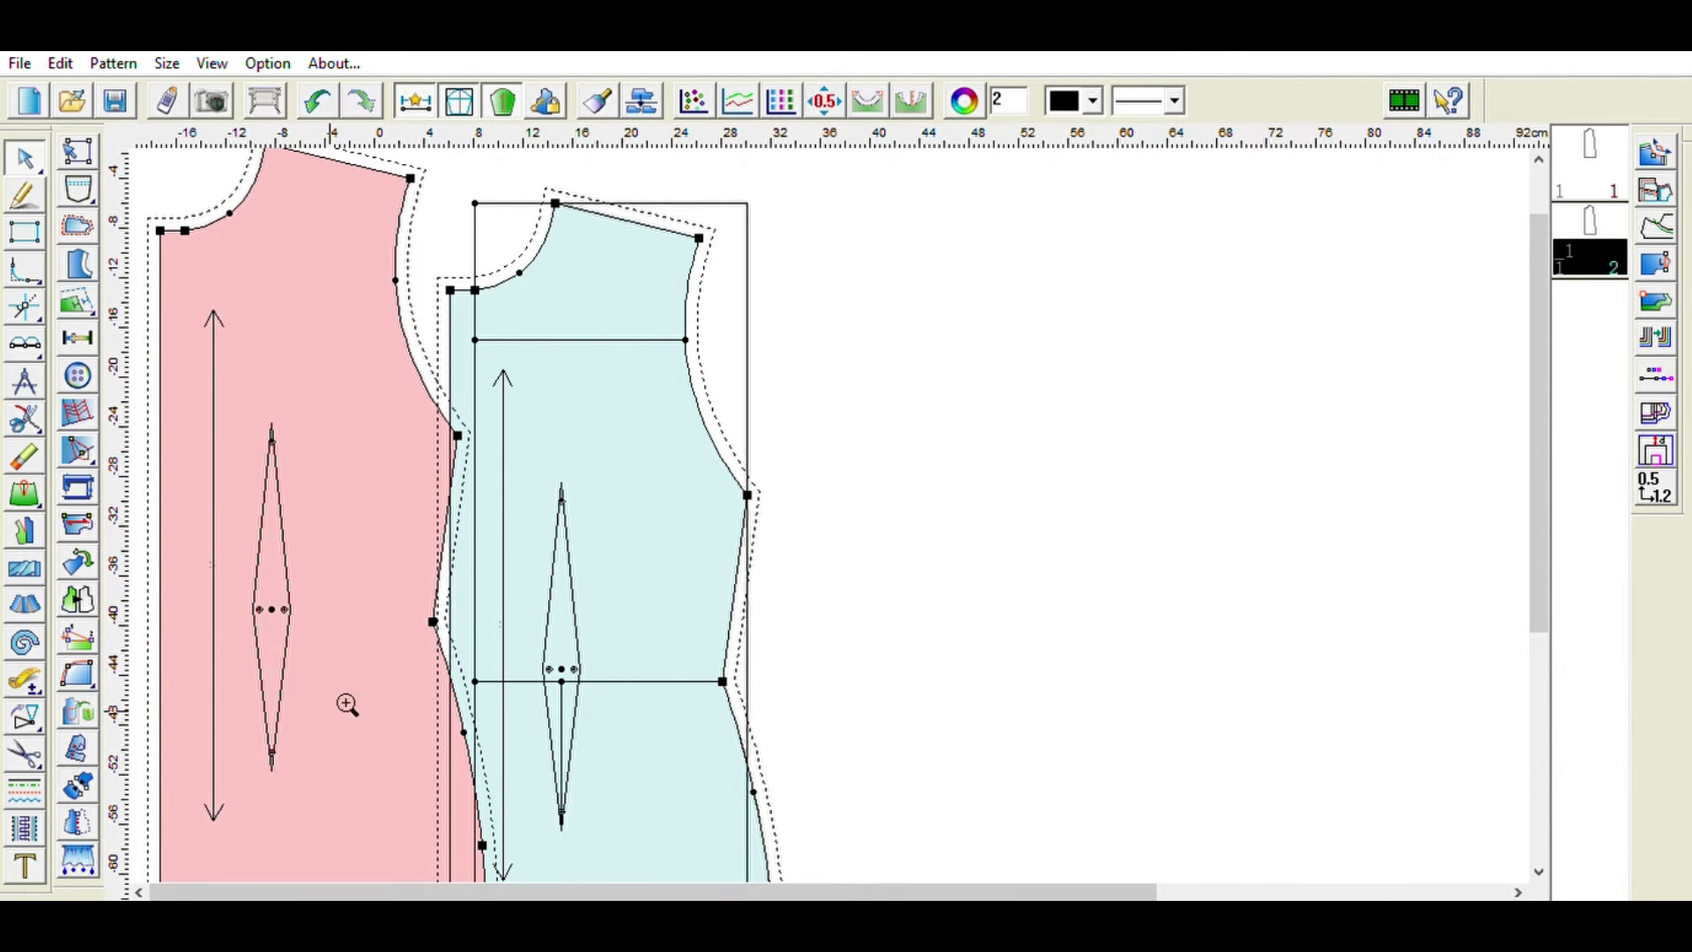
drag(348, 704, 216, 728)
drag(379, 890, 88, 888)
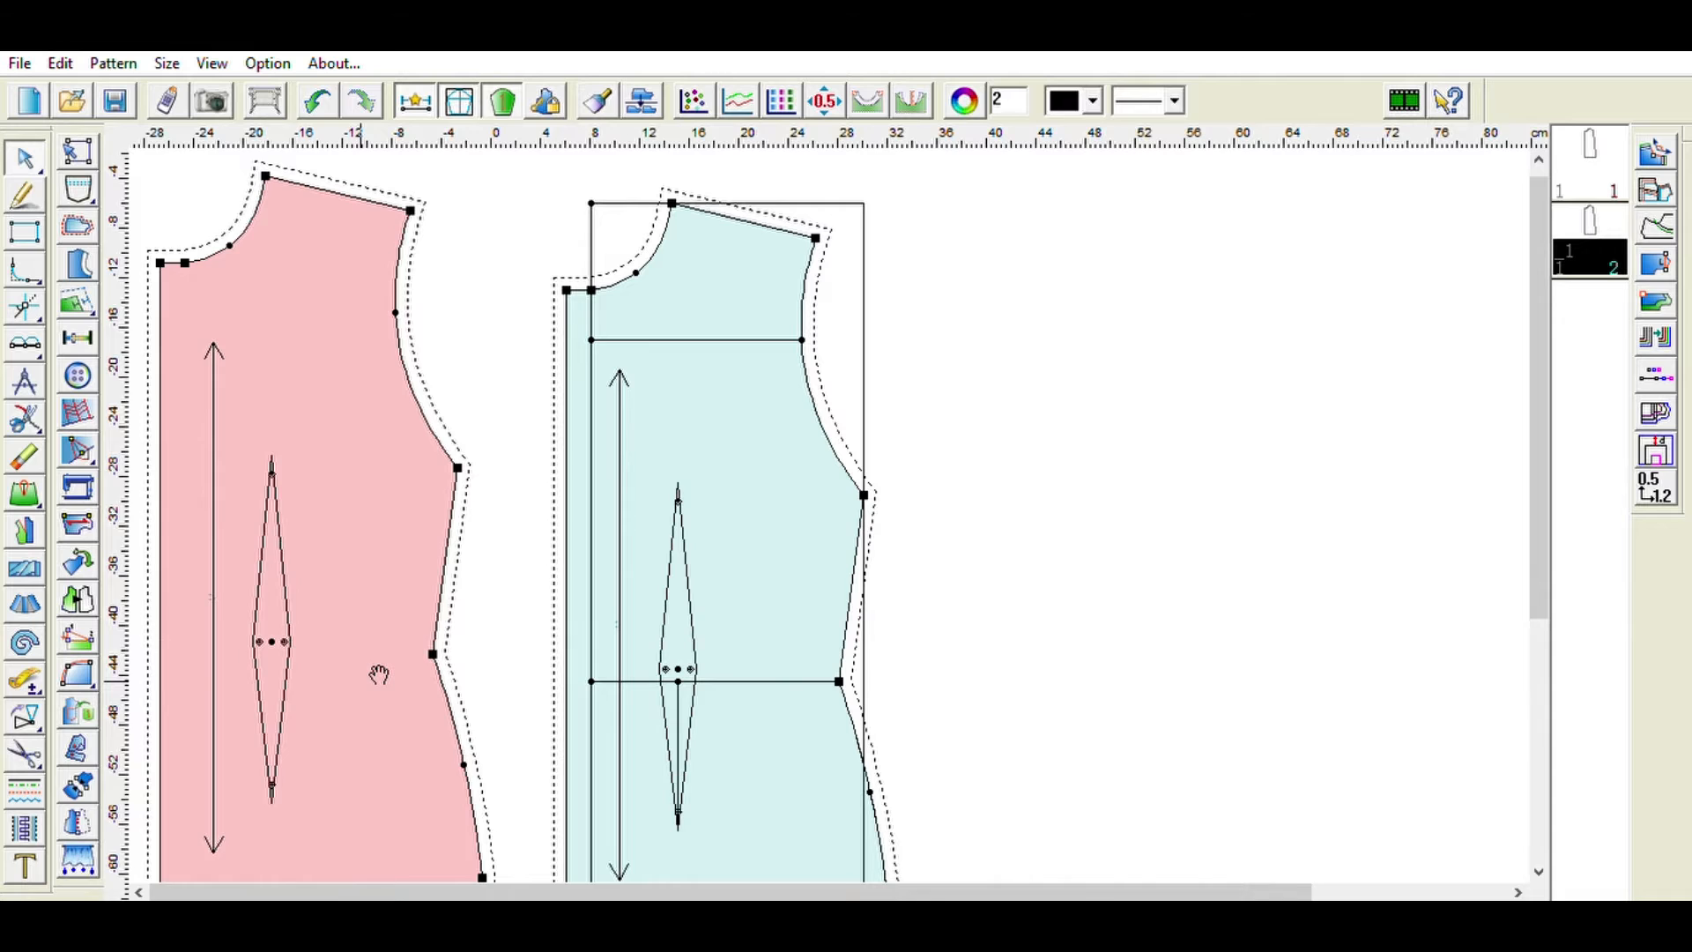
drag(378, 675, 316, 671)
drag(430, 891, 325, 886)
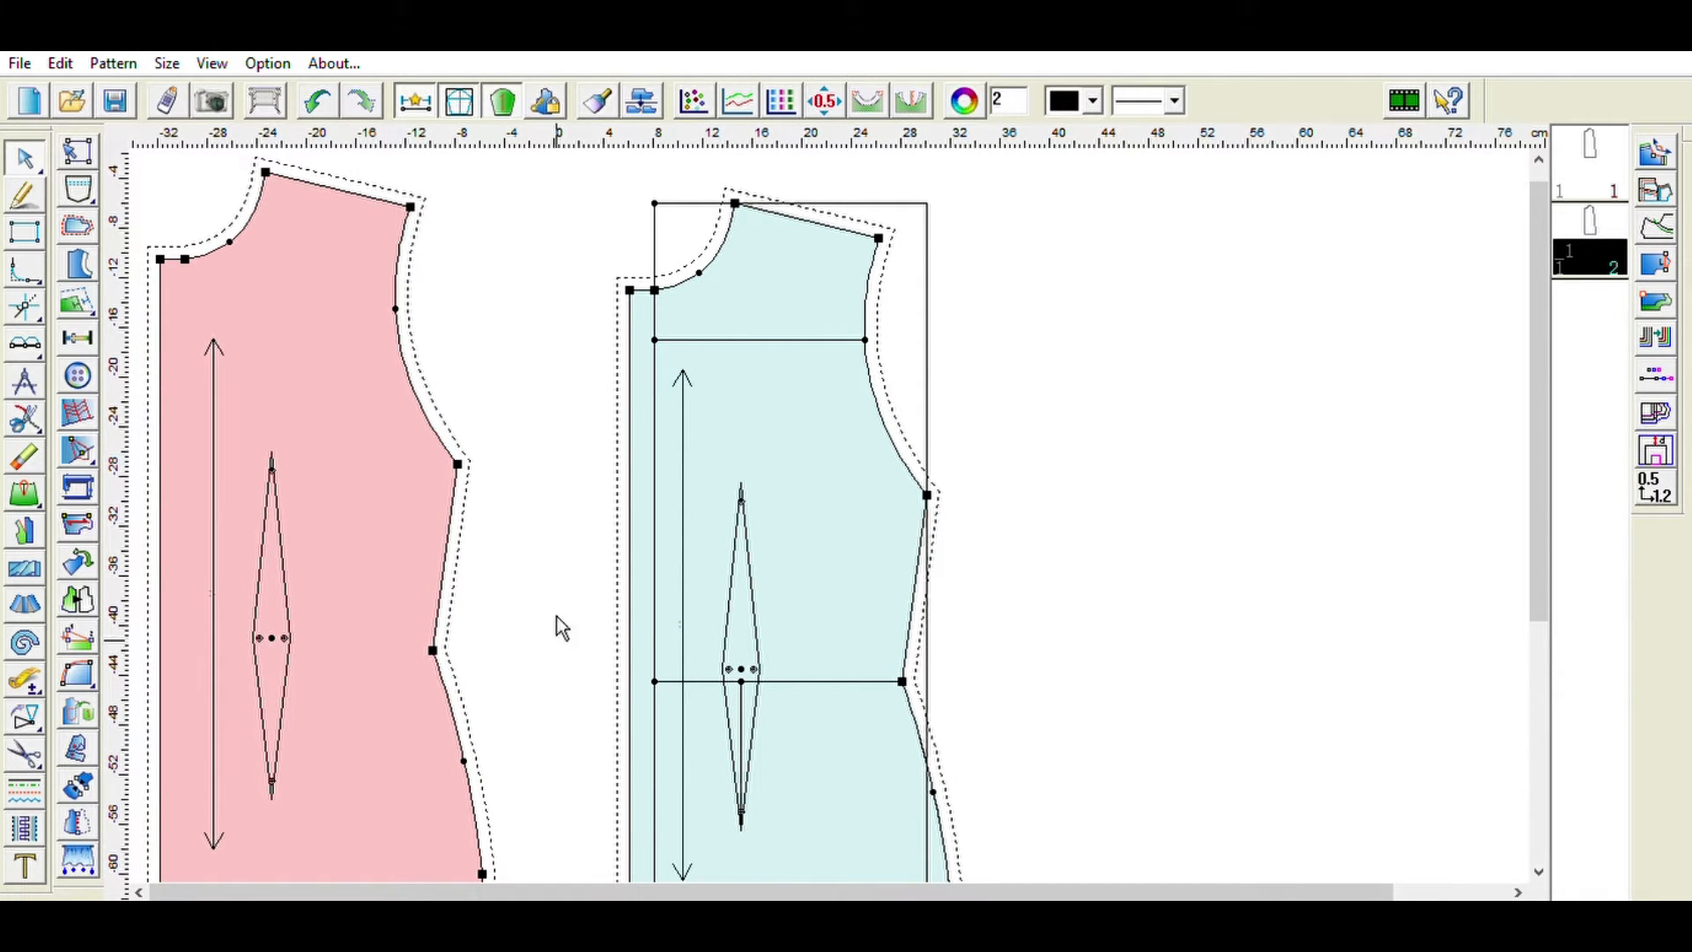
drag(349, 631, 287, 677)
drag(291, 890, 182, 888)
drag(359, 586, 461, 589)
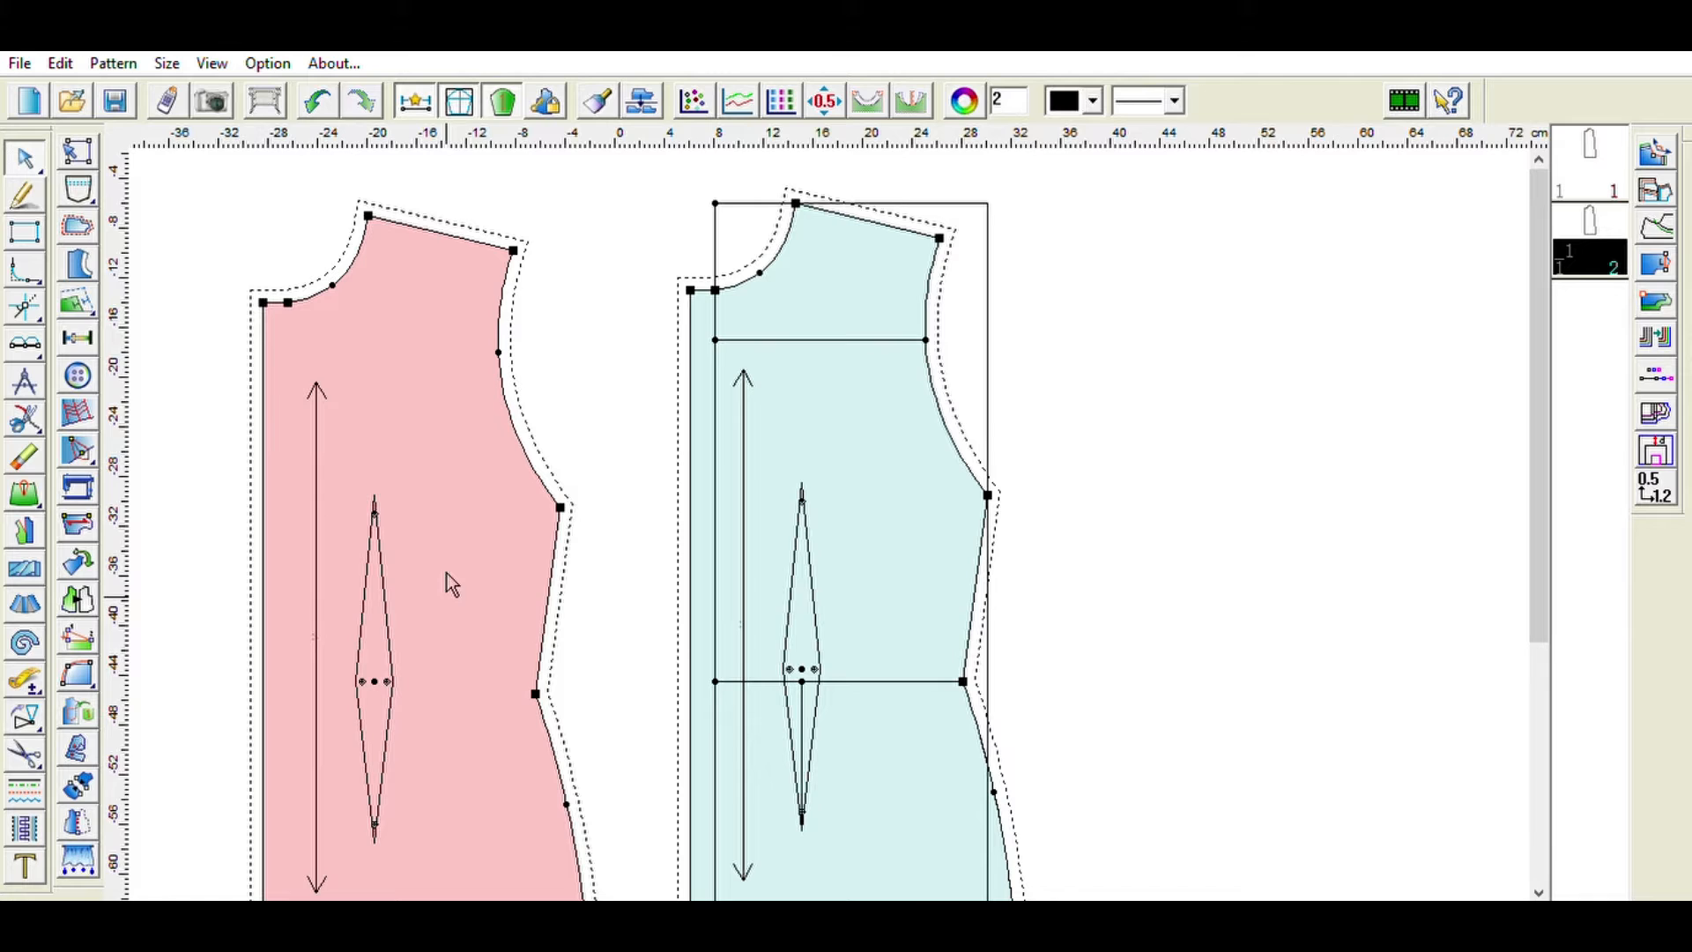
- Flip the pink bodice piece horizontally to make the opposite front
click(93, 592)
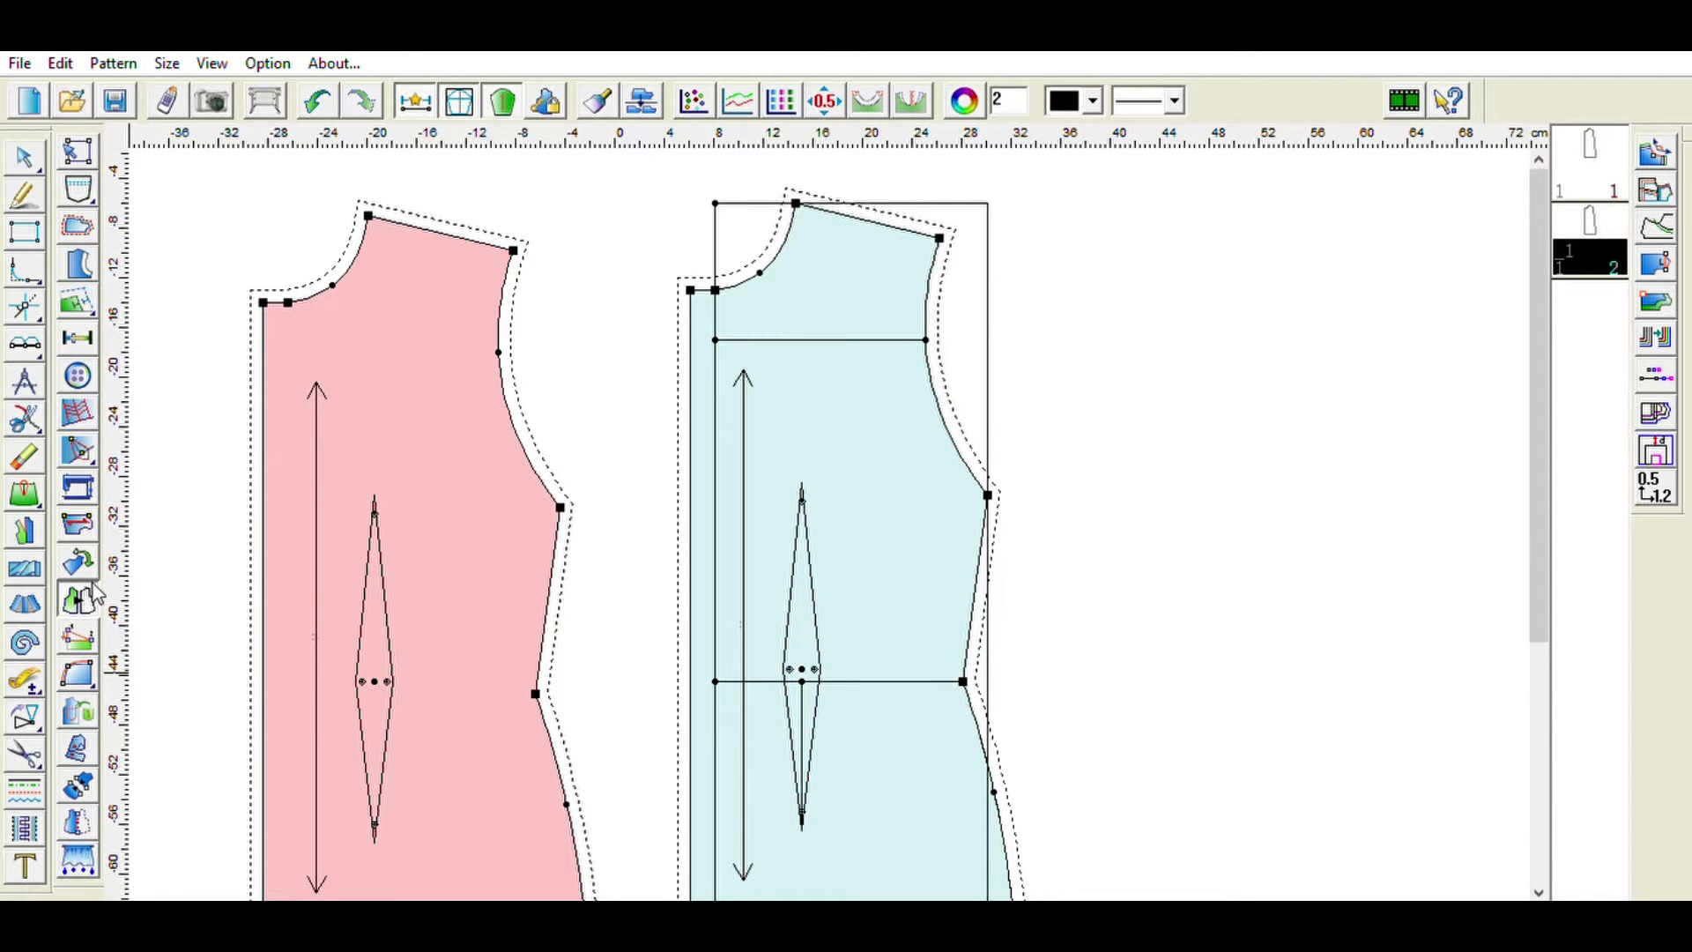
click(488, 462)
click(488, 462)
key(shift)
click(488, 462)
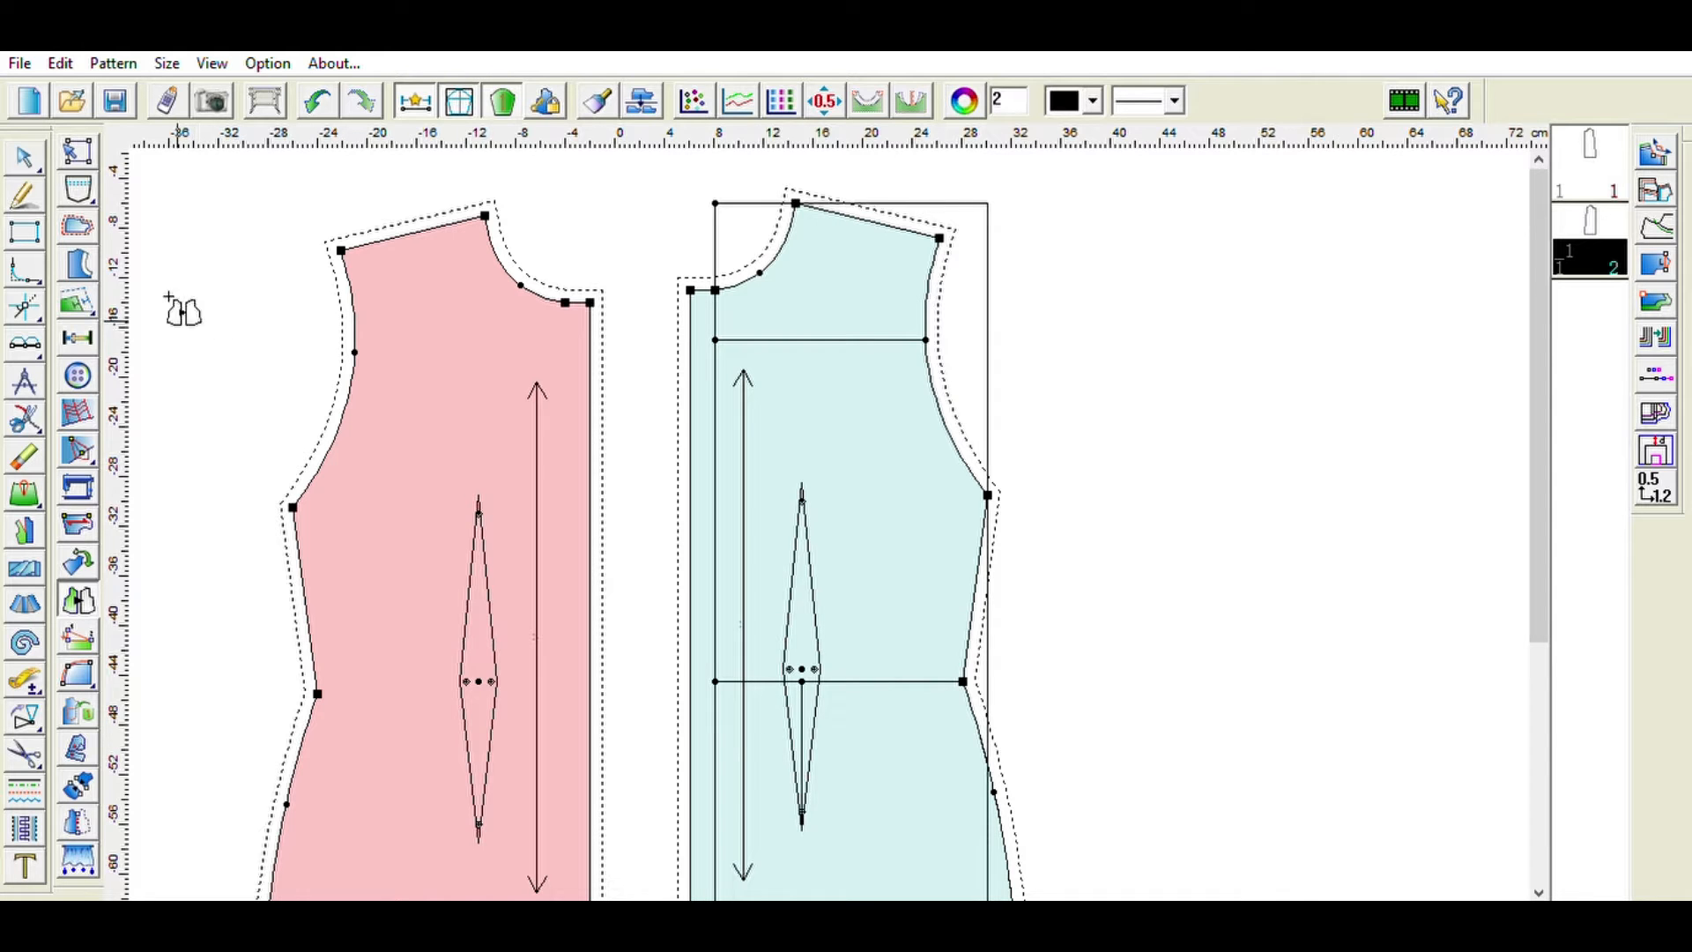
key(Escape)
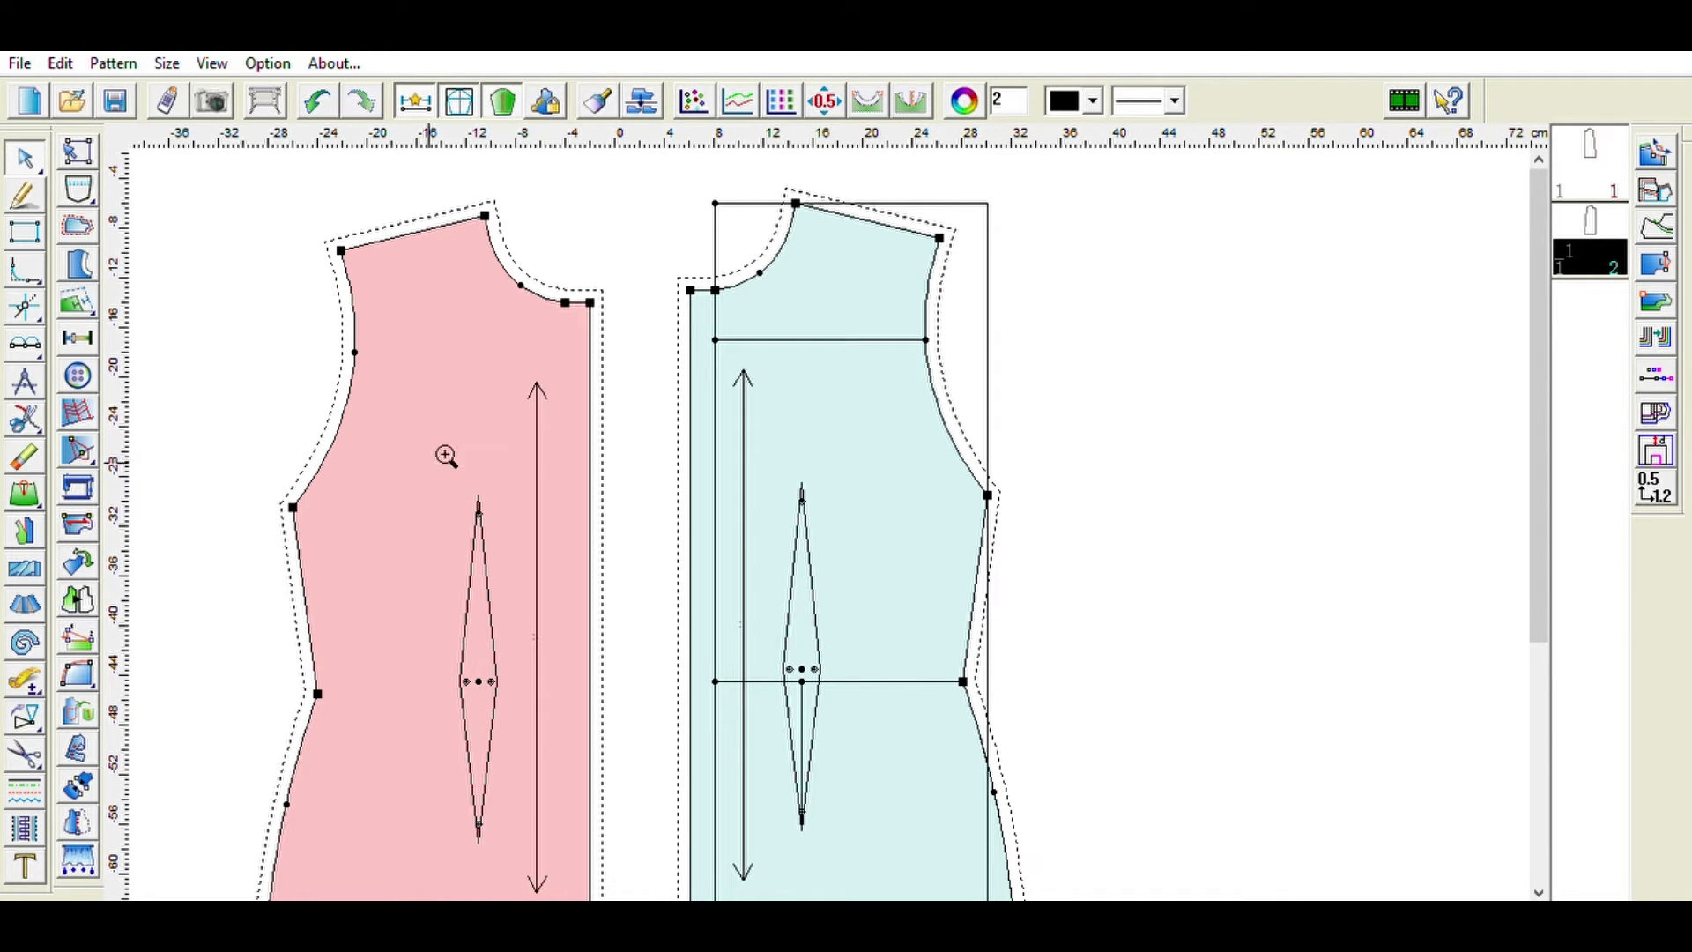
- Place a row of button marks along the front edge of the blue bodice piece
drag(444, 453, 461, 443)
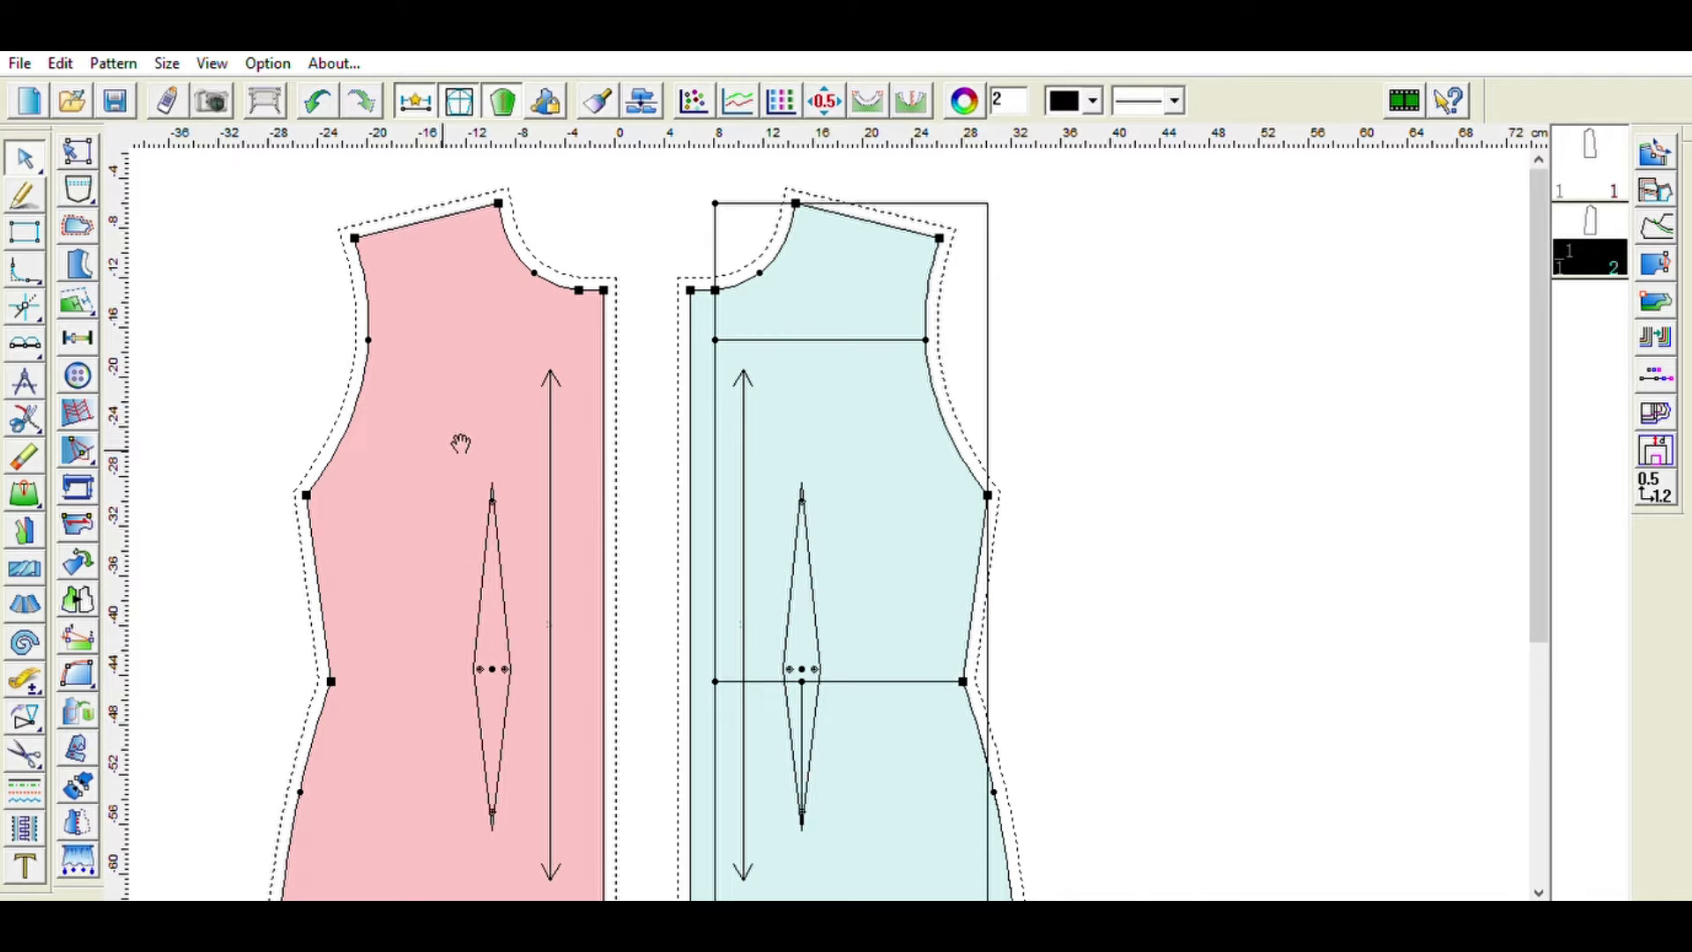
scroll(653, 437, down, 3)
scroll(653, 434, up, 3)
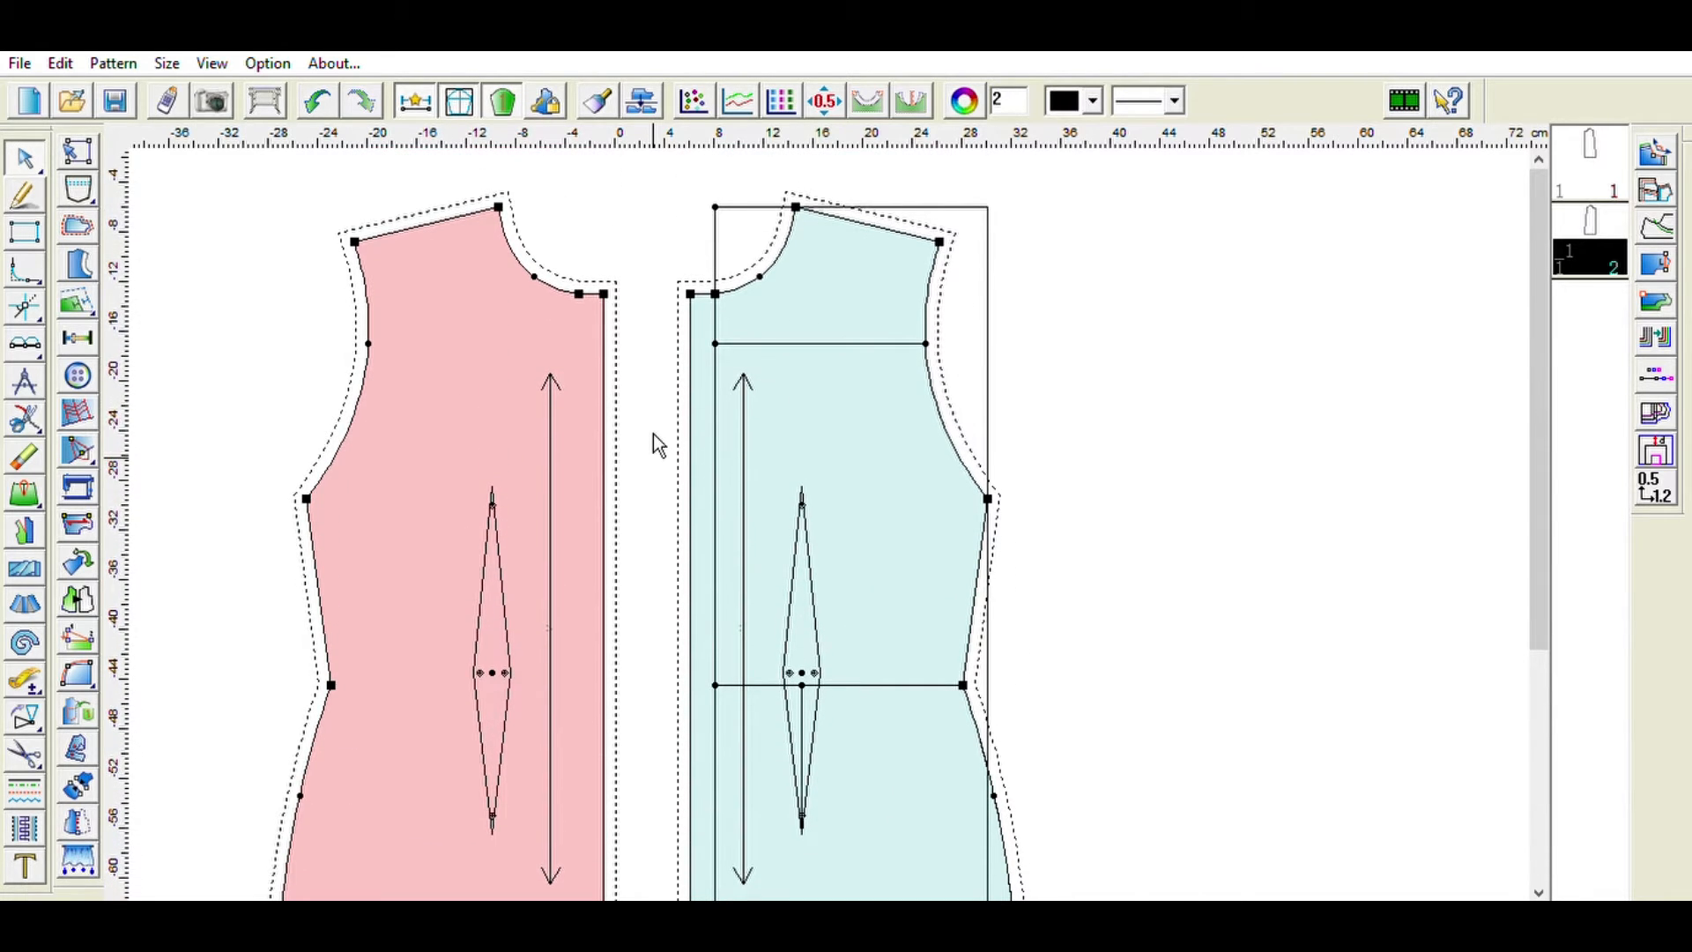
click(88, 374)
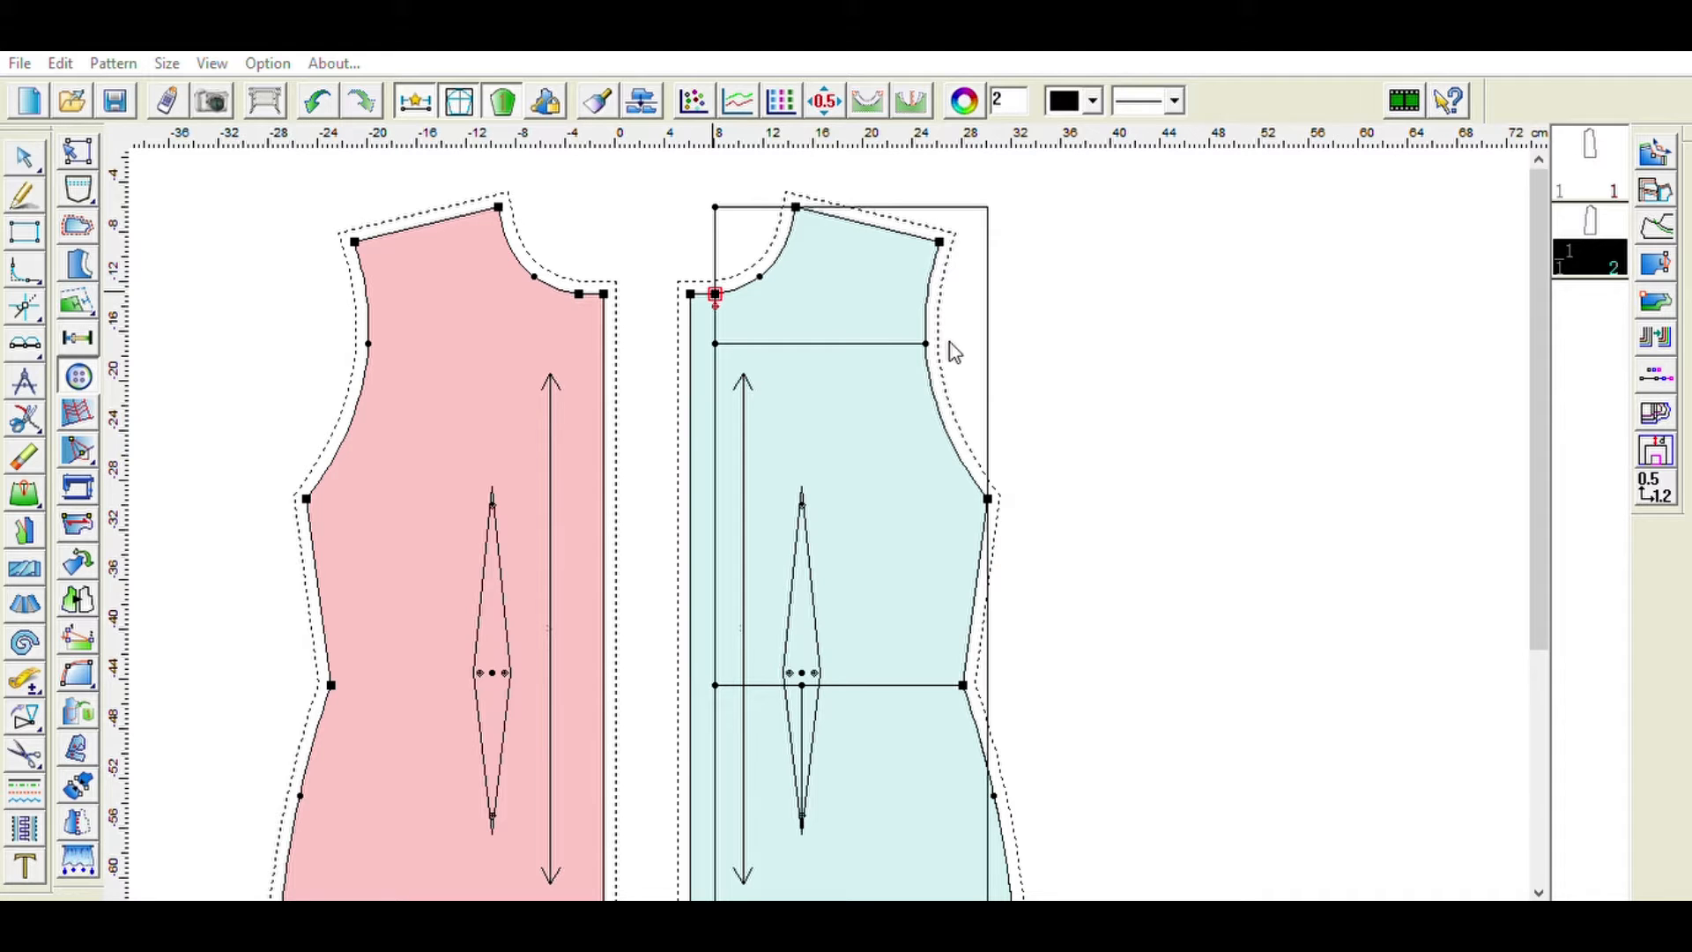
click(1029, 324)
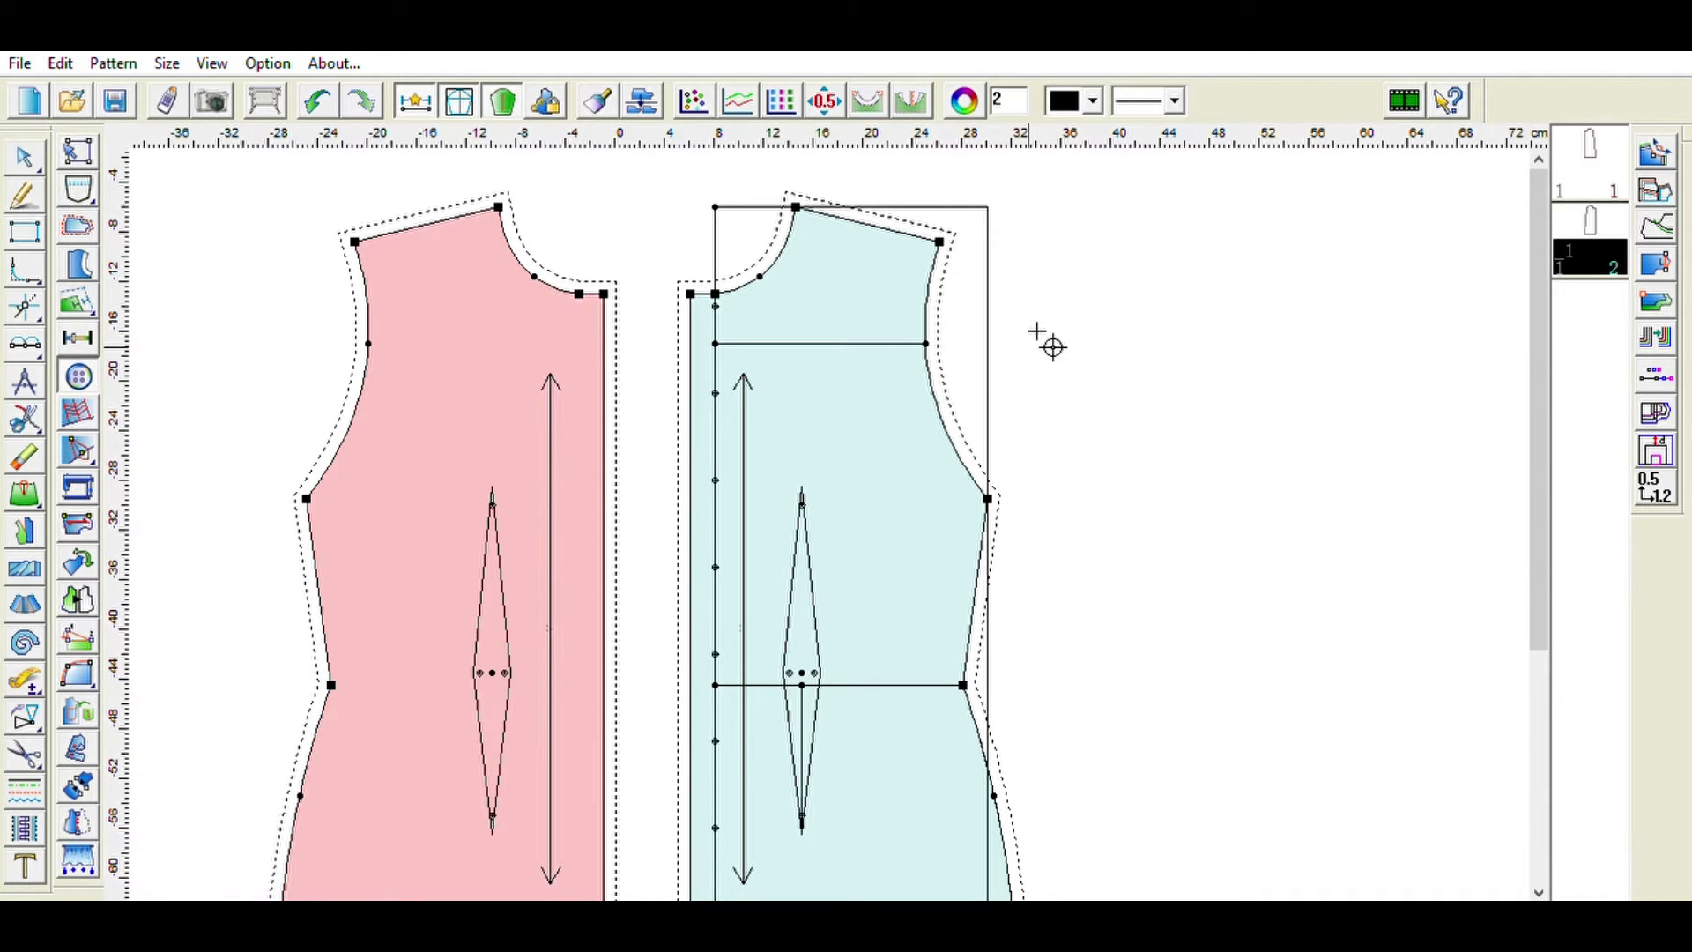
- Add a matching row of buttonholes along the front edge of the flipped pink piece
scroll(1106, 420, down, 4)
scroll(1106, 419, up, 3)
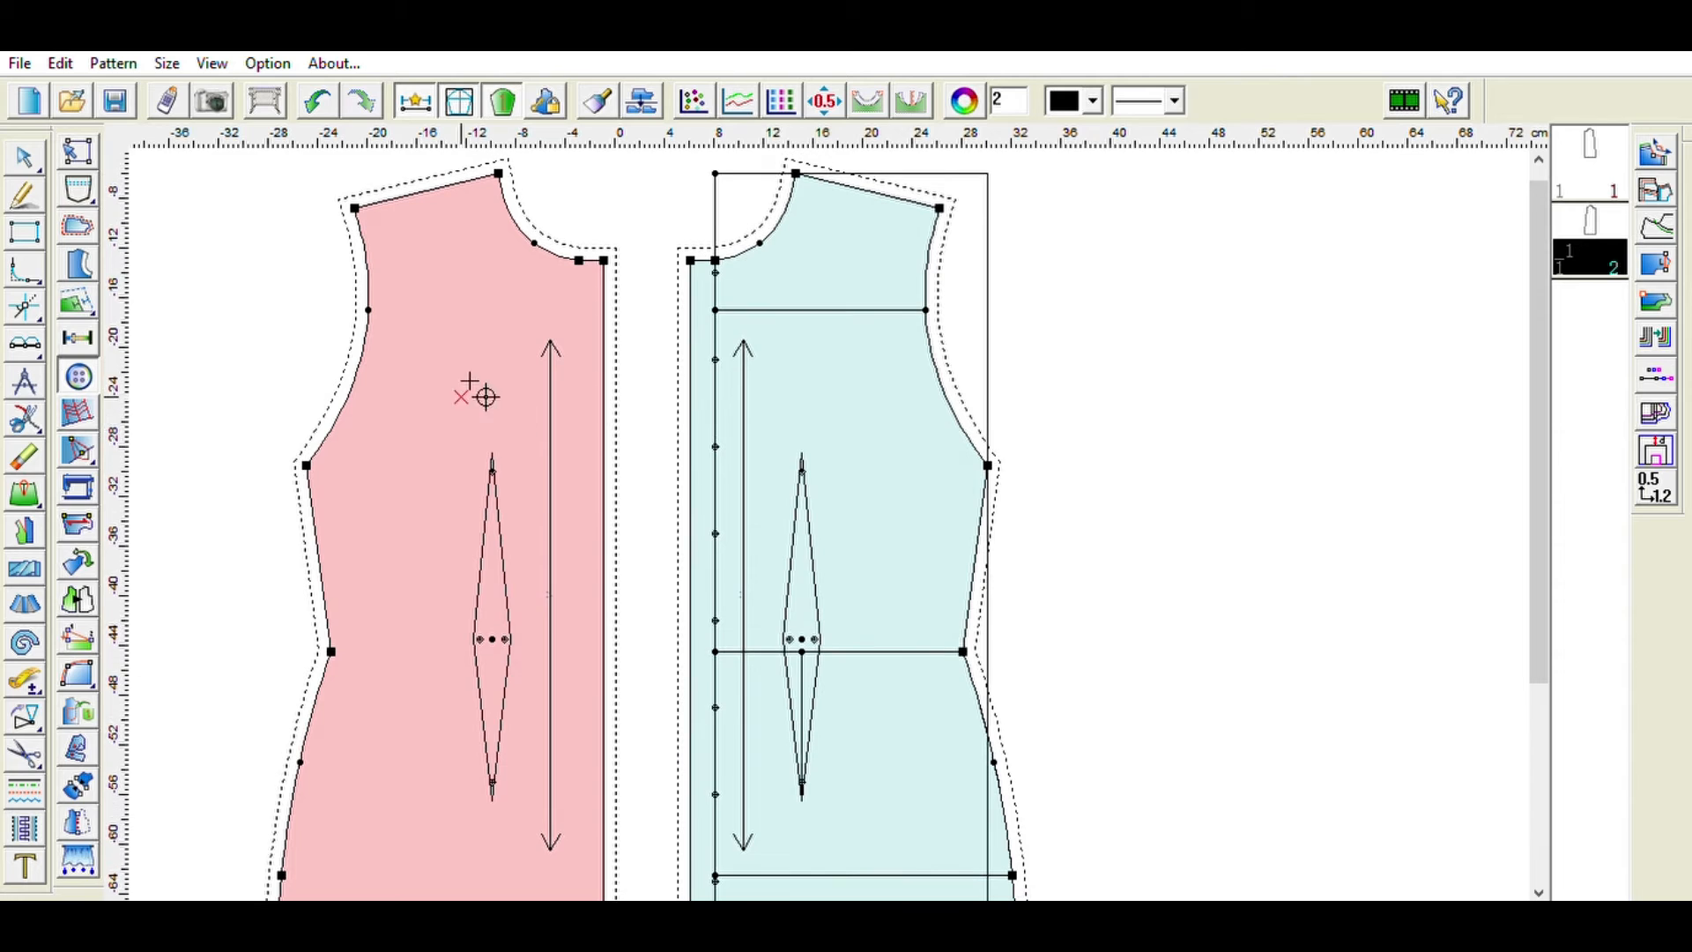
click(95, 337)
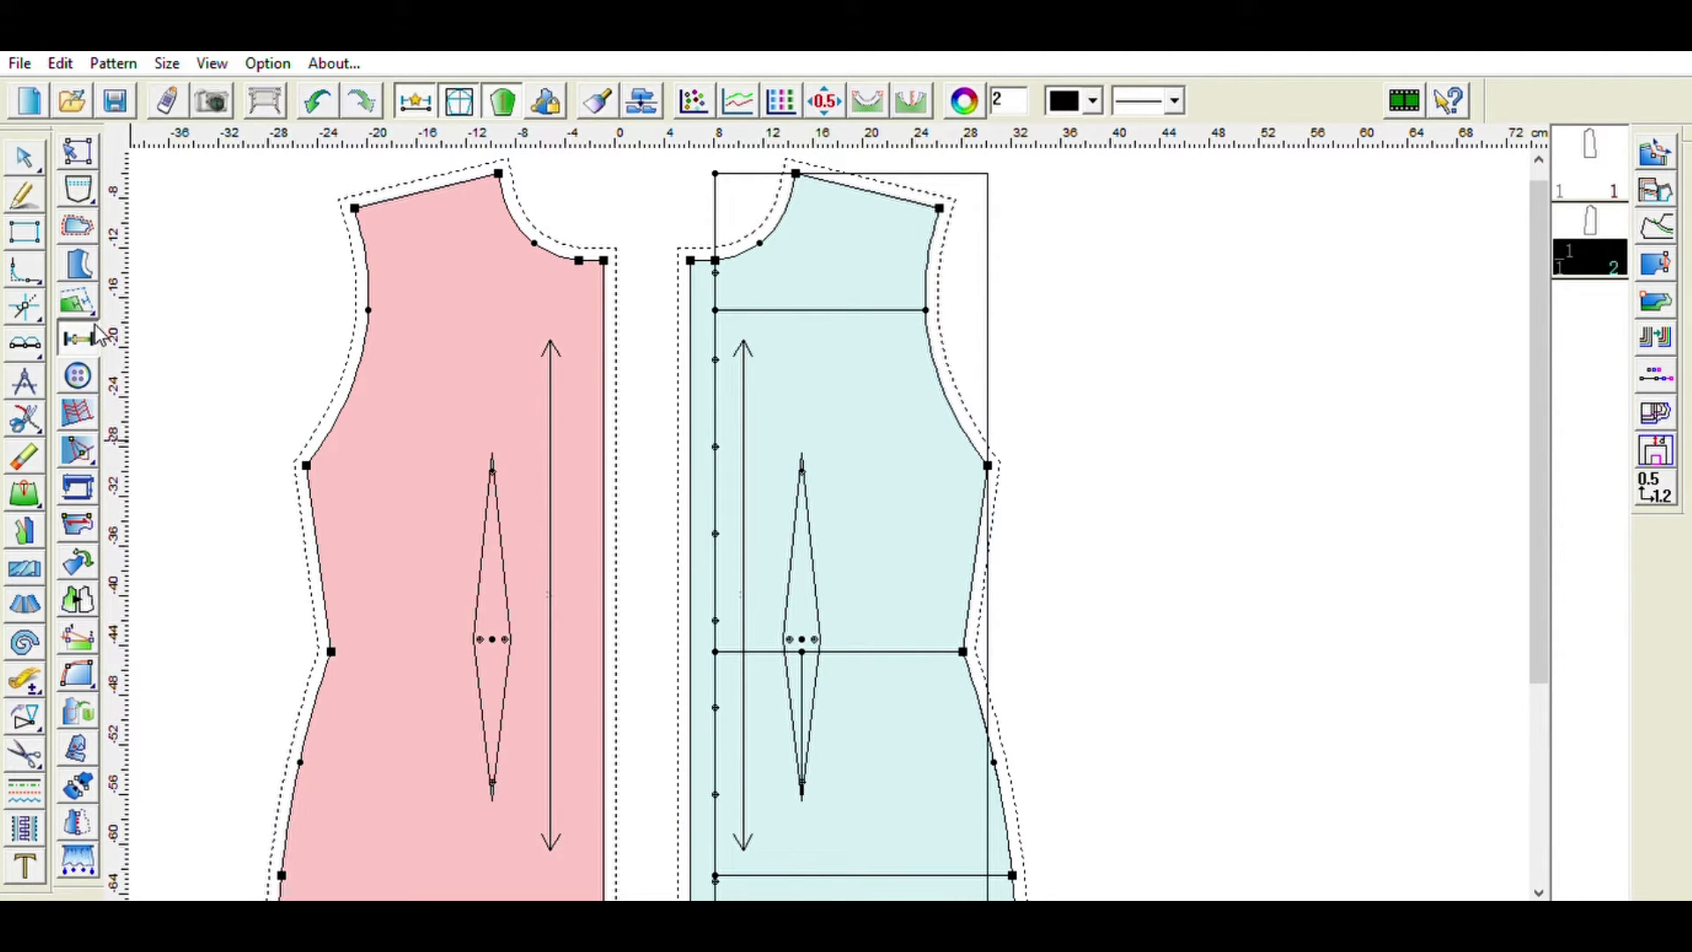
click(579, 260)
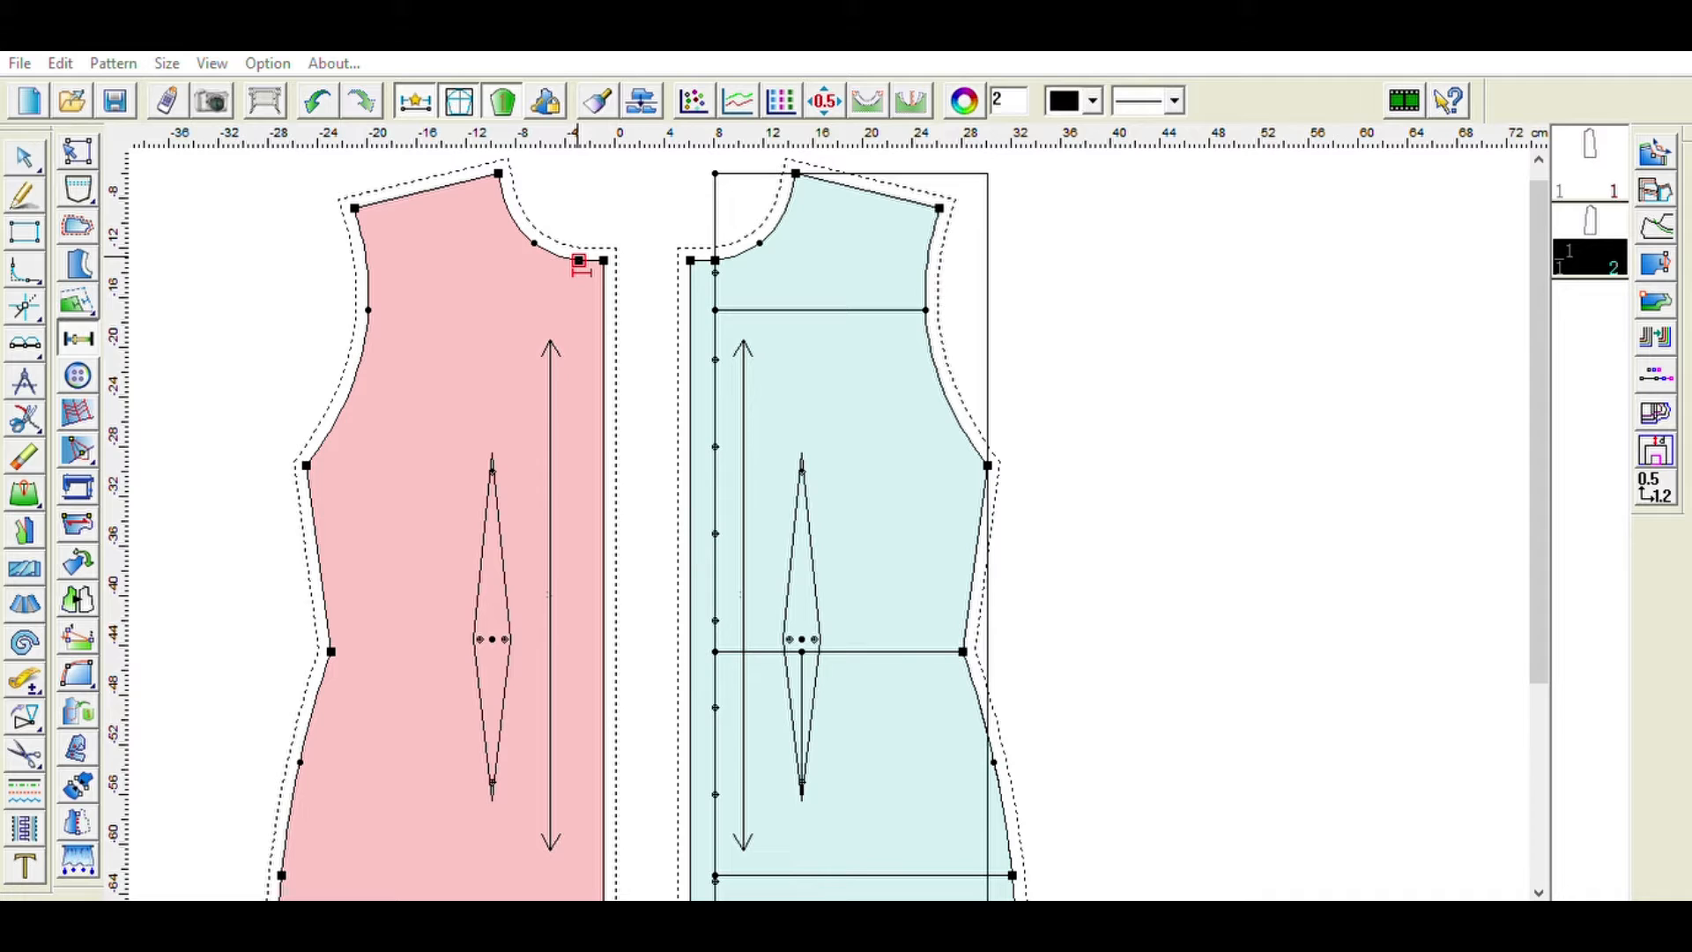
click(1046, 346)
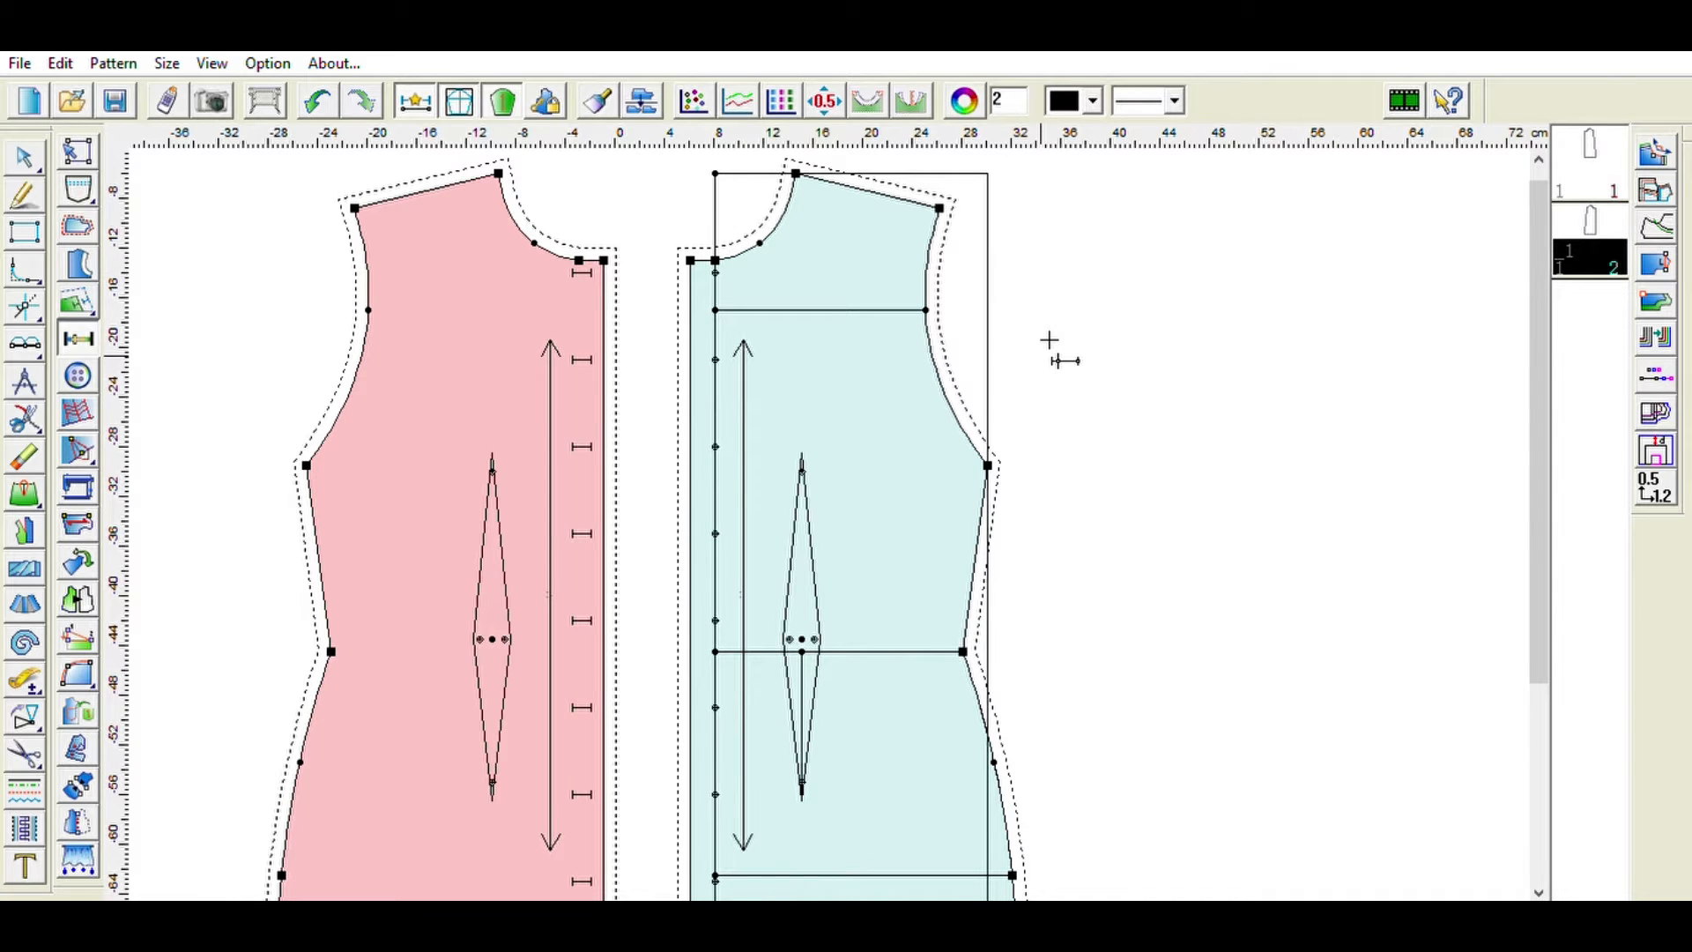
- Add seam allowance width labels to the shoulder and upper side seam of the pink piece
scroll(1284, 377, down, 3)
scroll(1284, 377, up, 2)
scroll(1284, 375, up, 1)
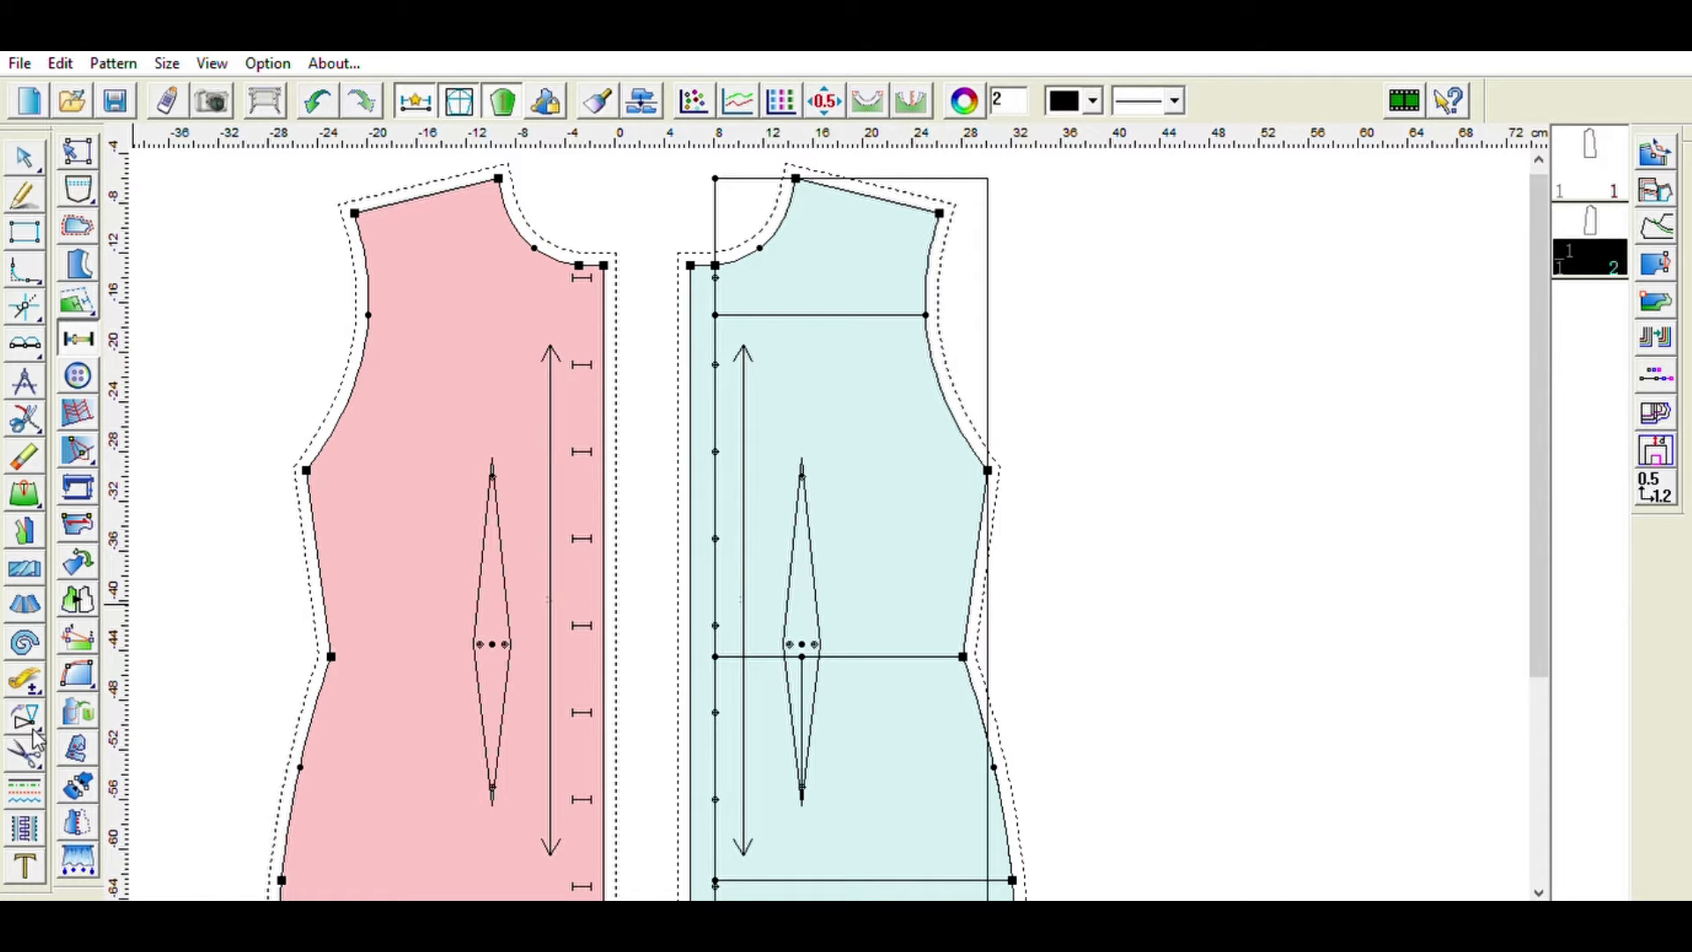
click(80, 257)
click(75, 225)
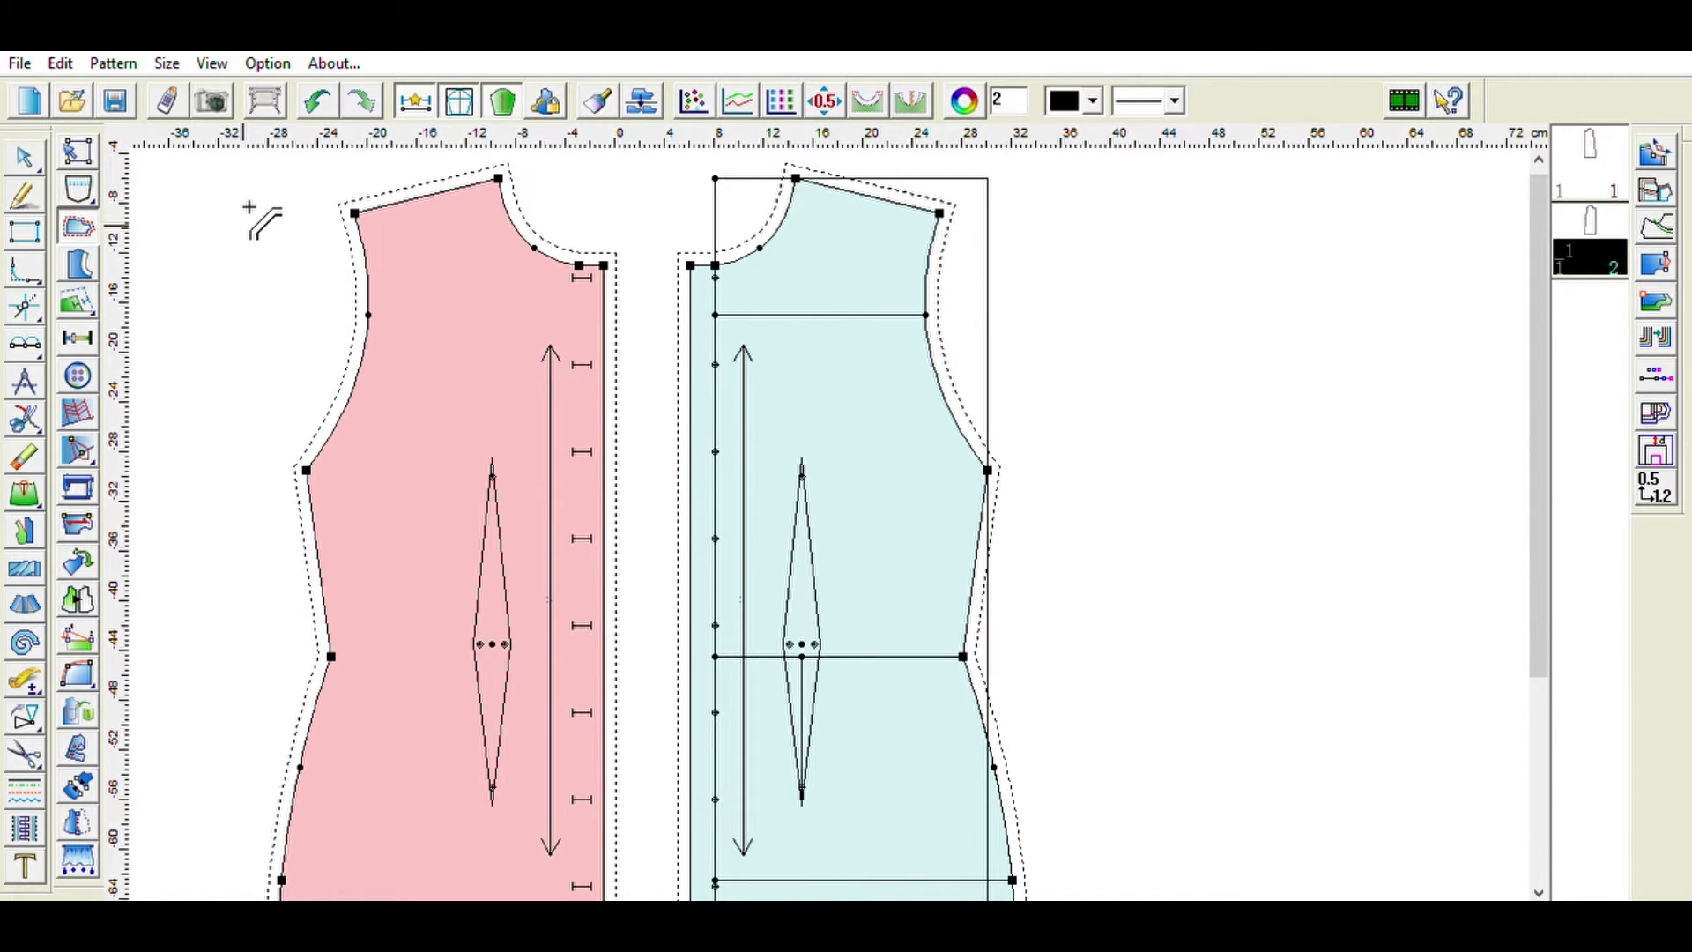
click(398, 203)
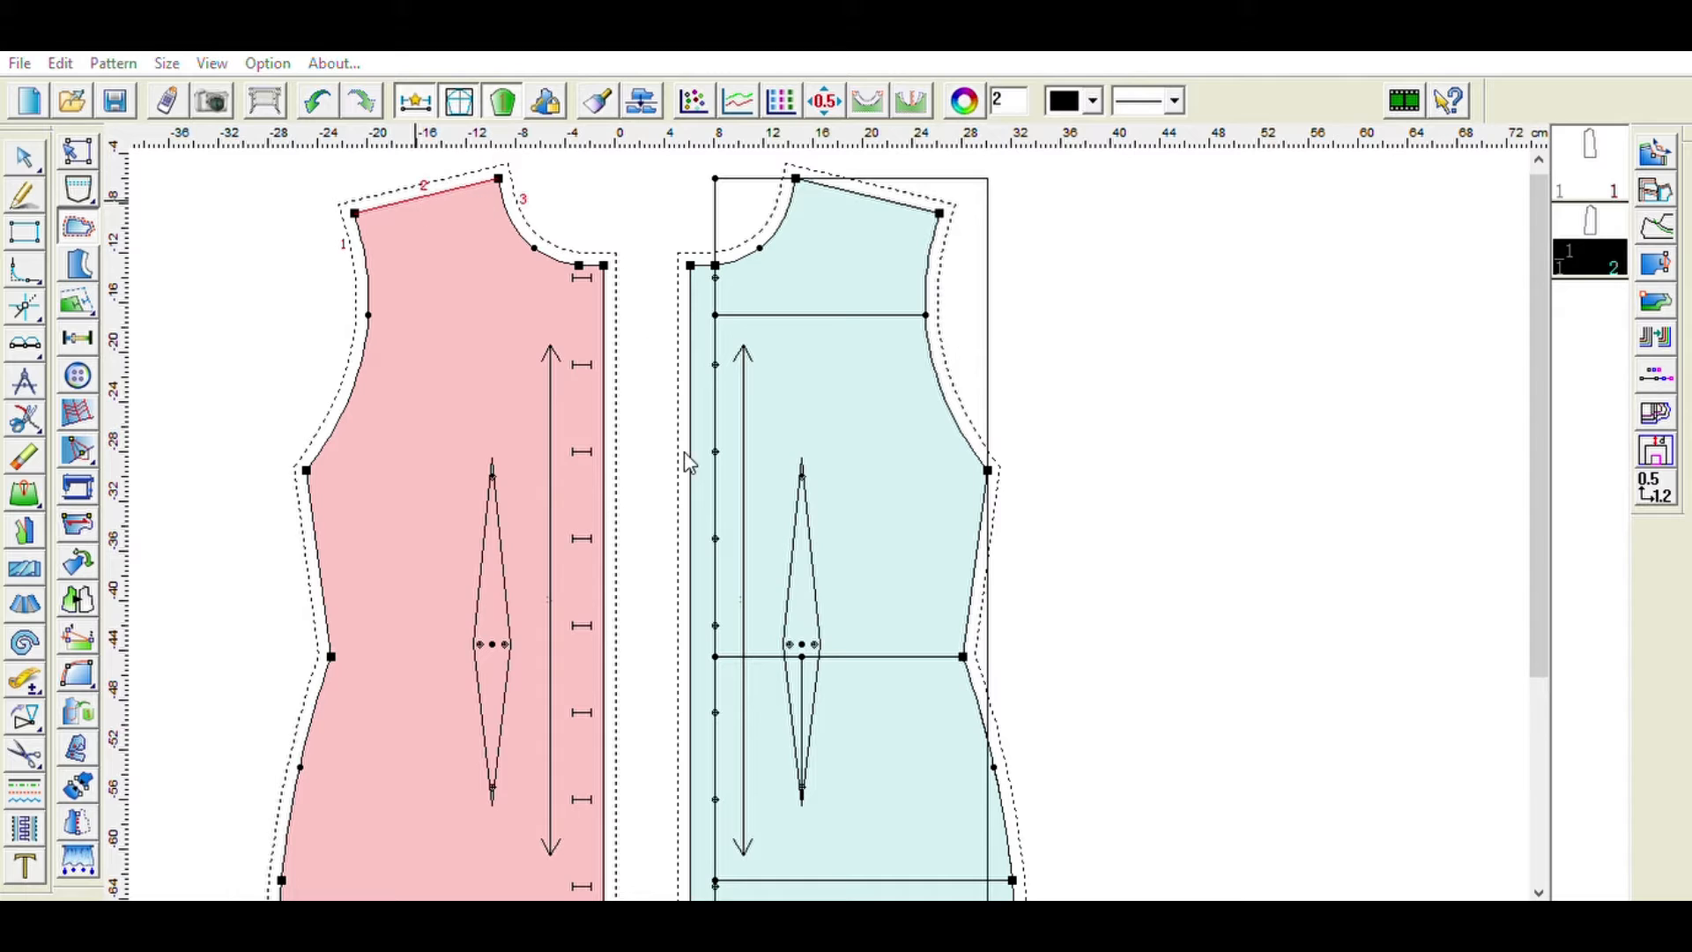
click(605, 654)
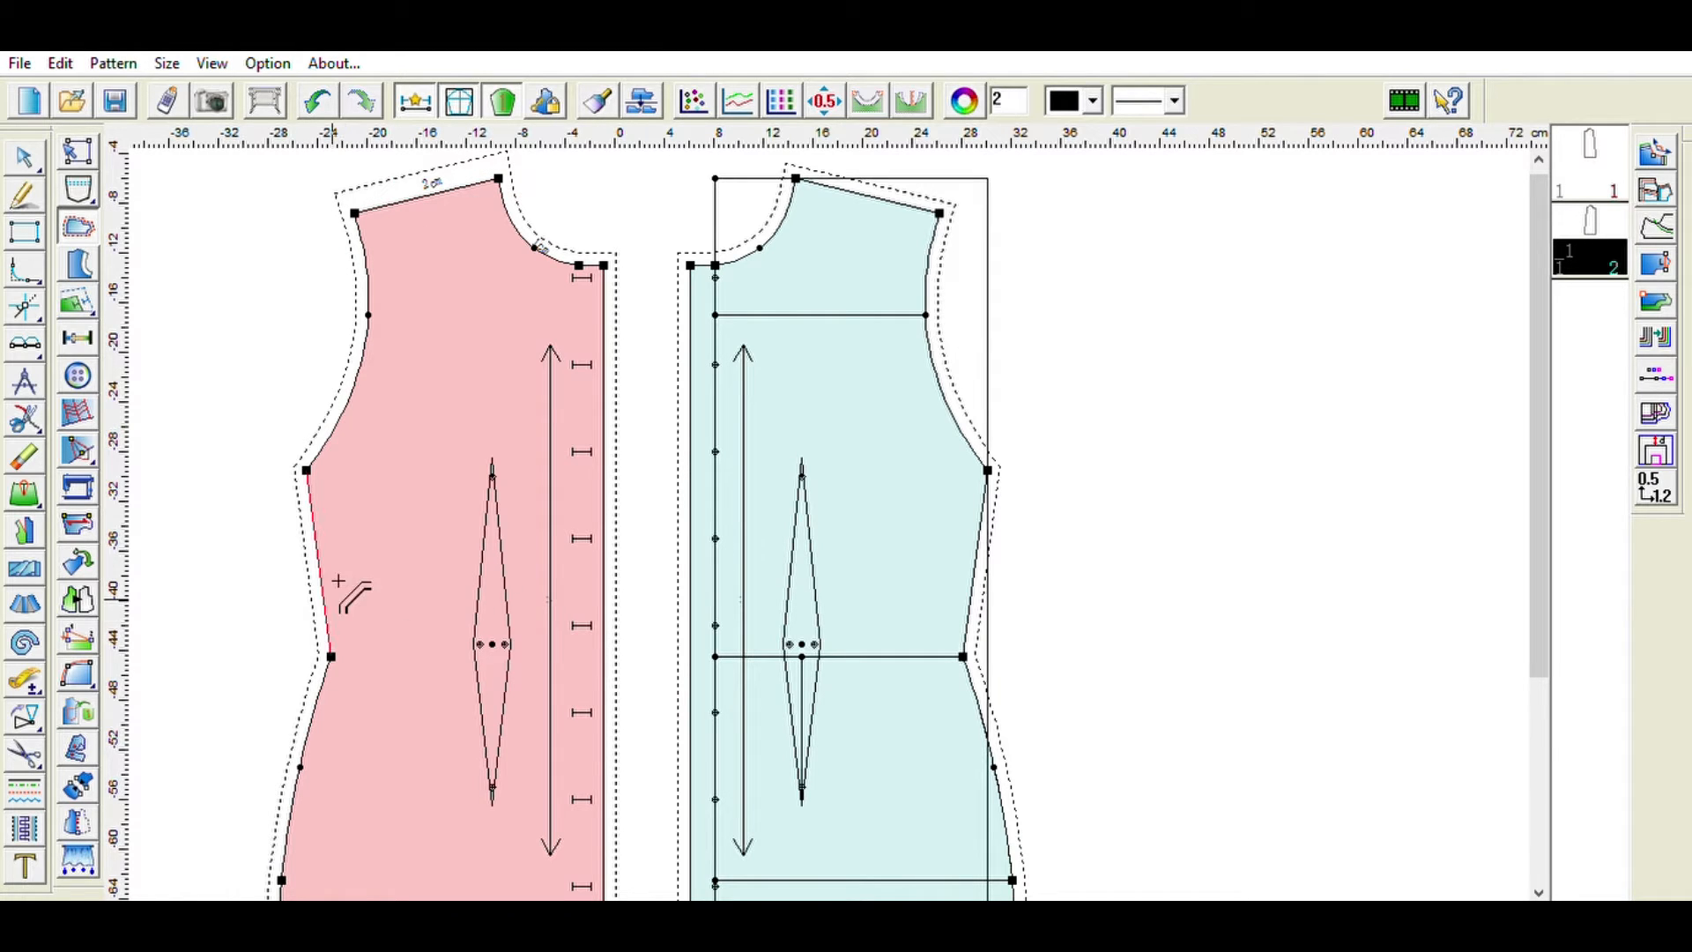
click(325, 567)
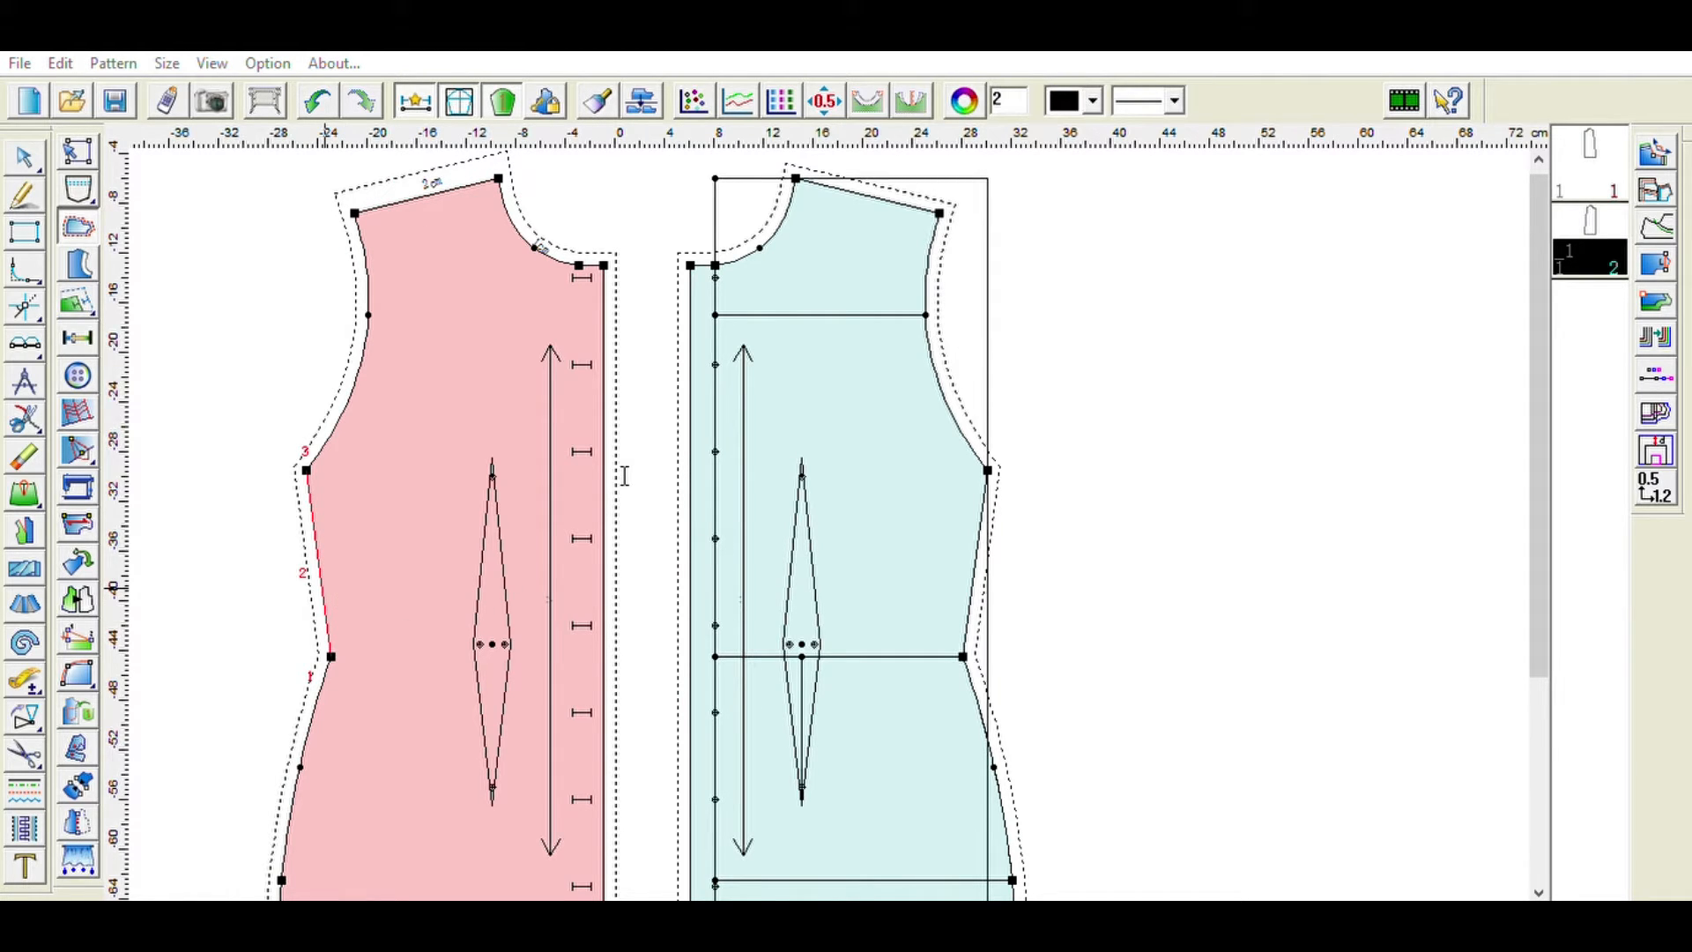
click(548, 587)
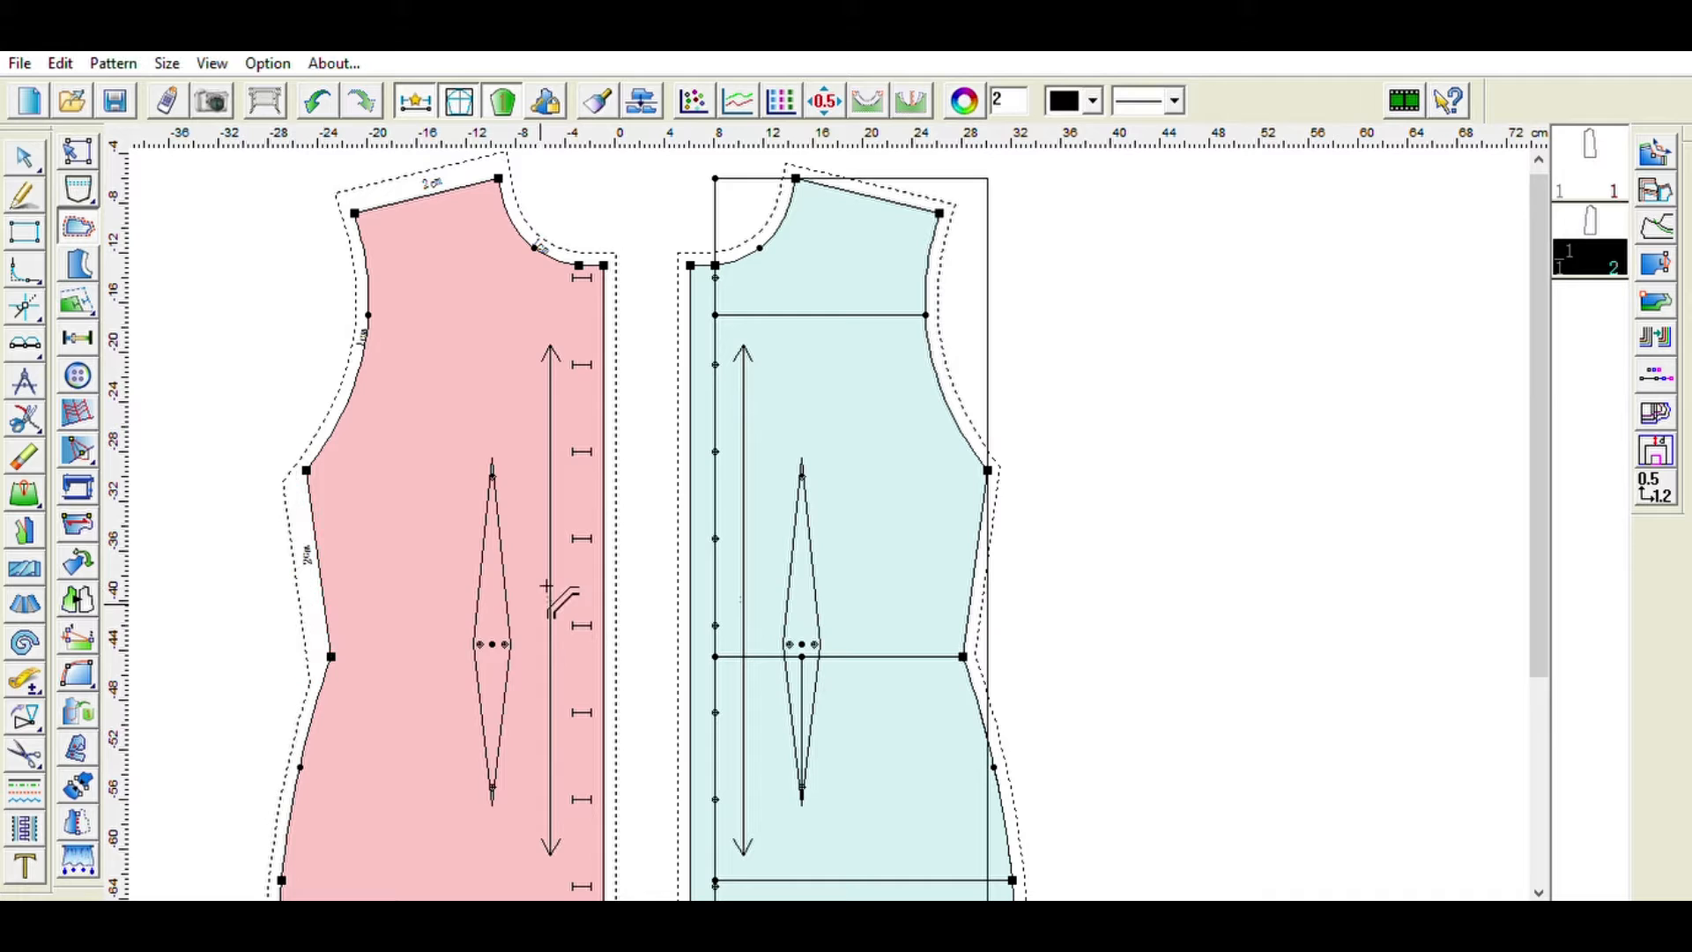
- Add seam allowance width labels to the pink piece's lower side seam, hem and front edge
click(299, 769)
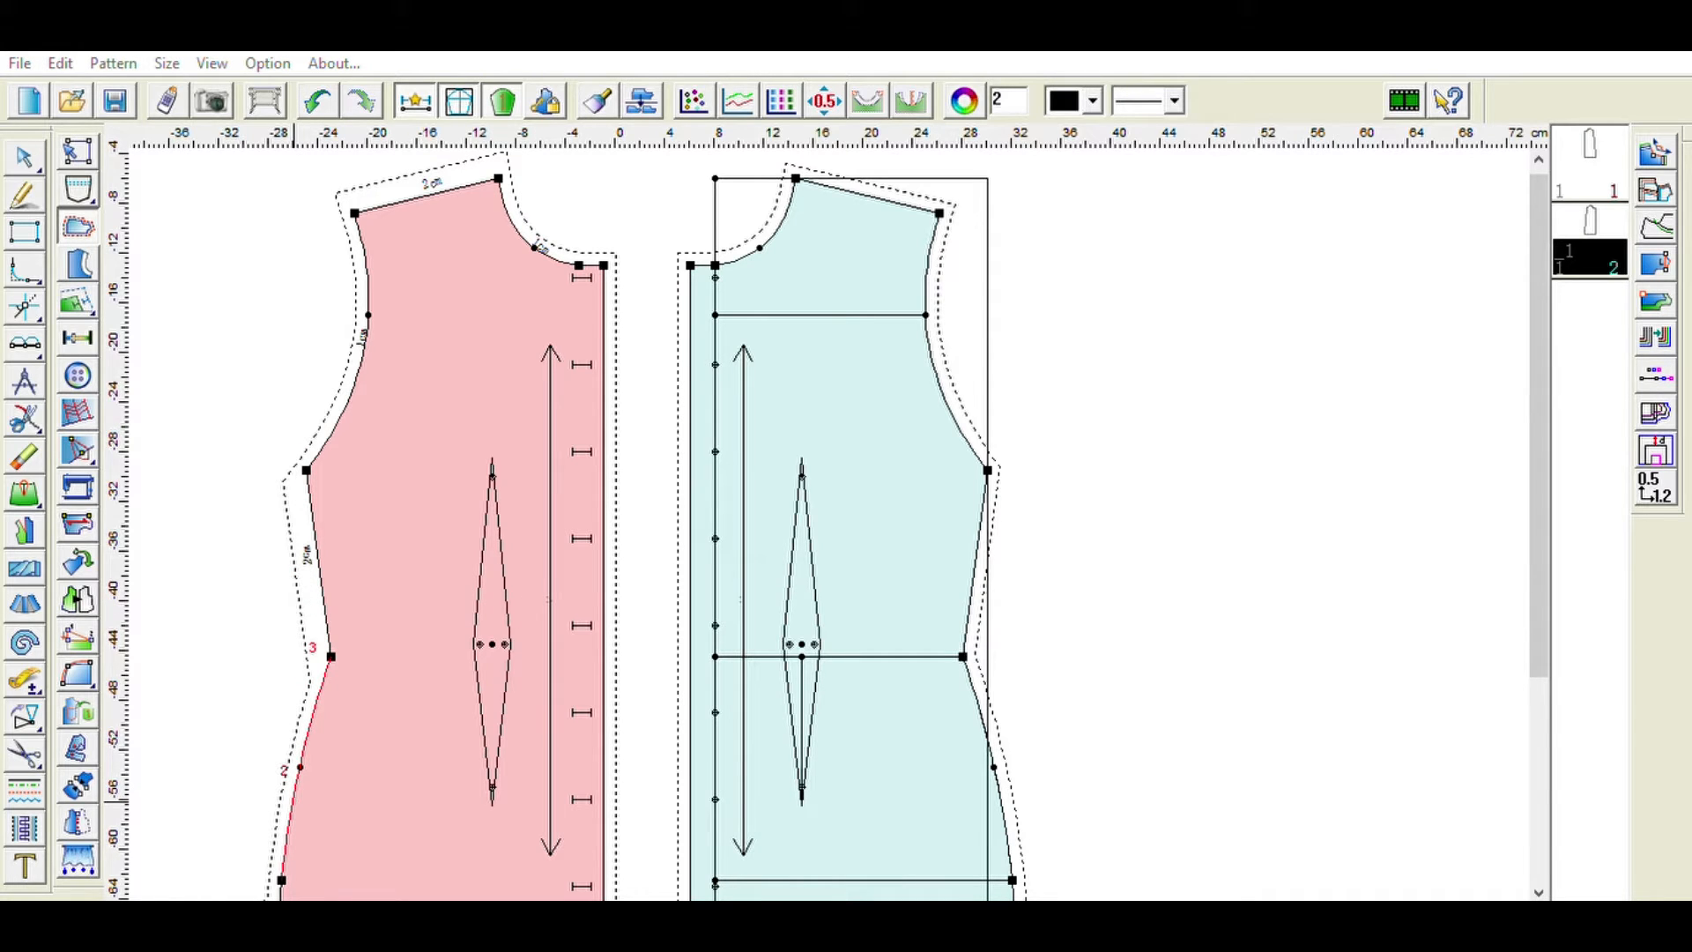
click(787, 715)
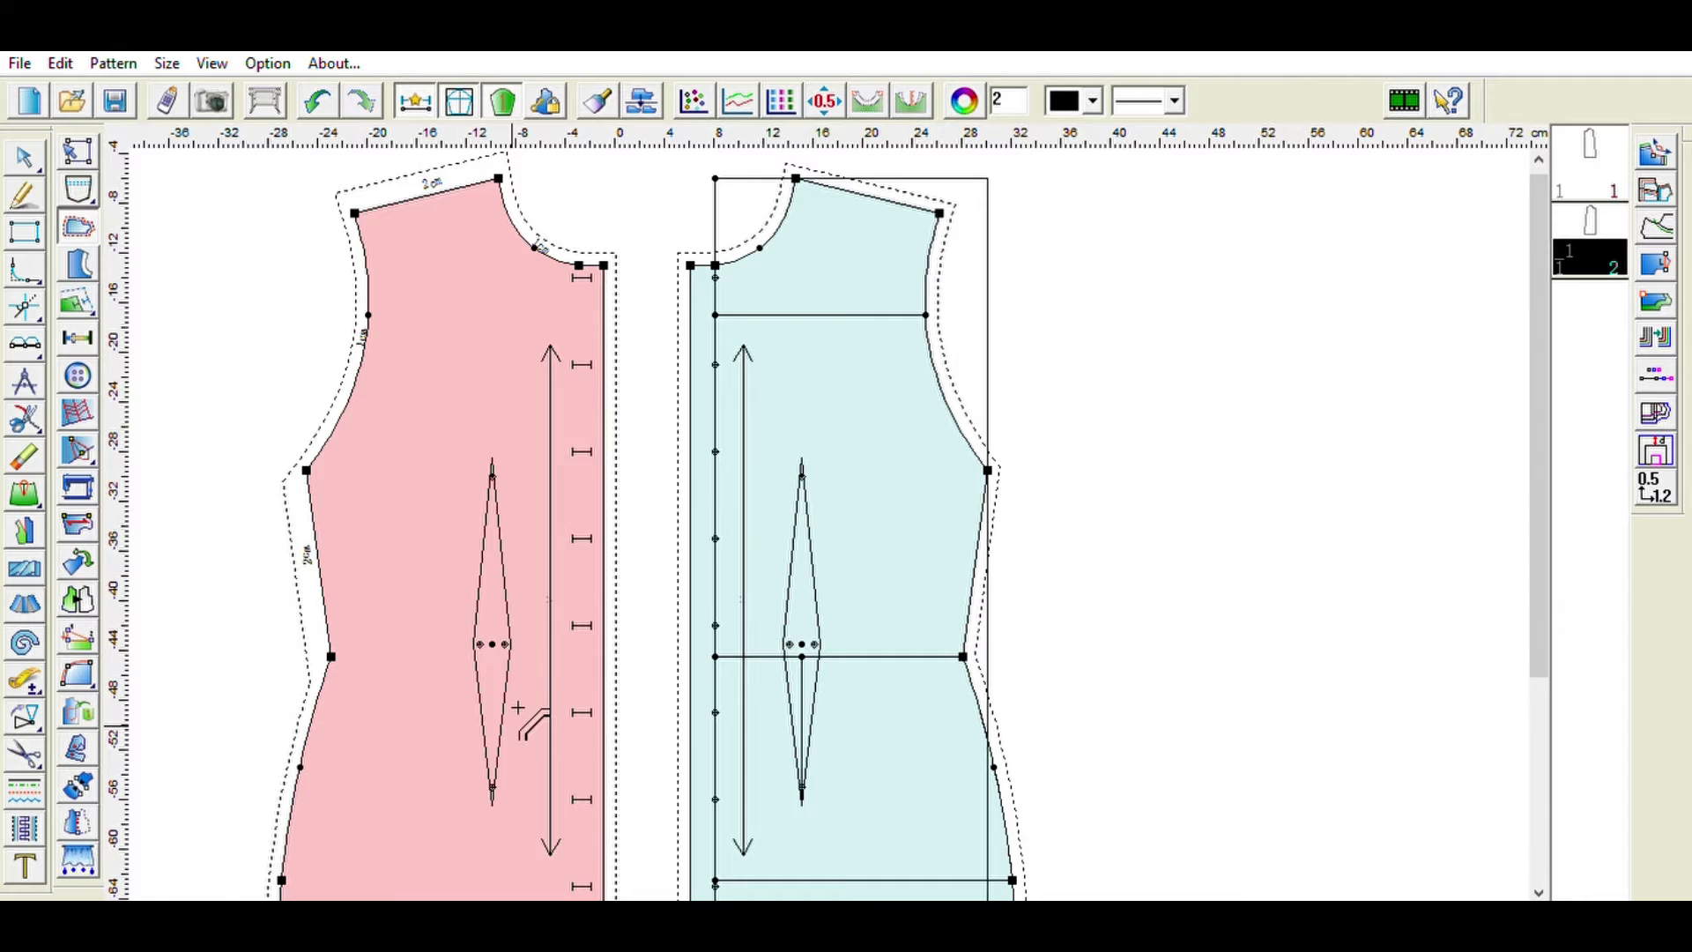
scroll(534, 724, down, 3)
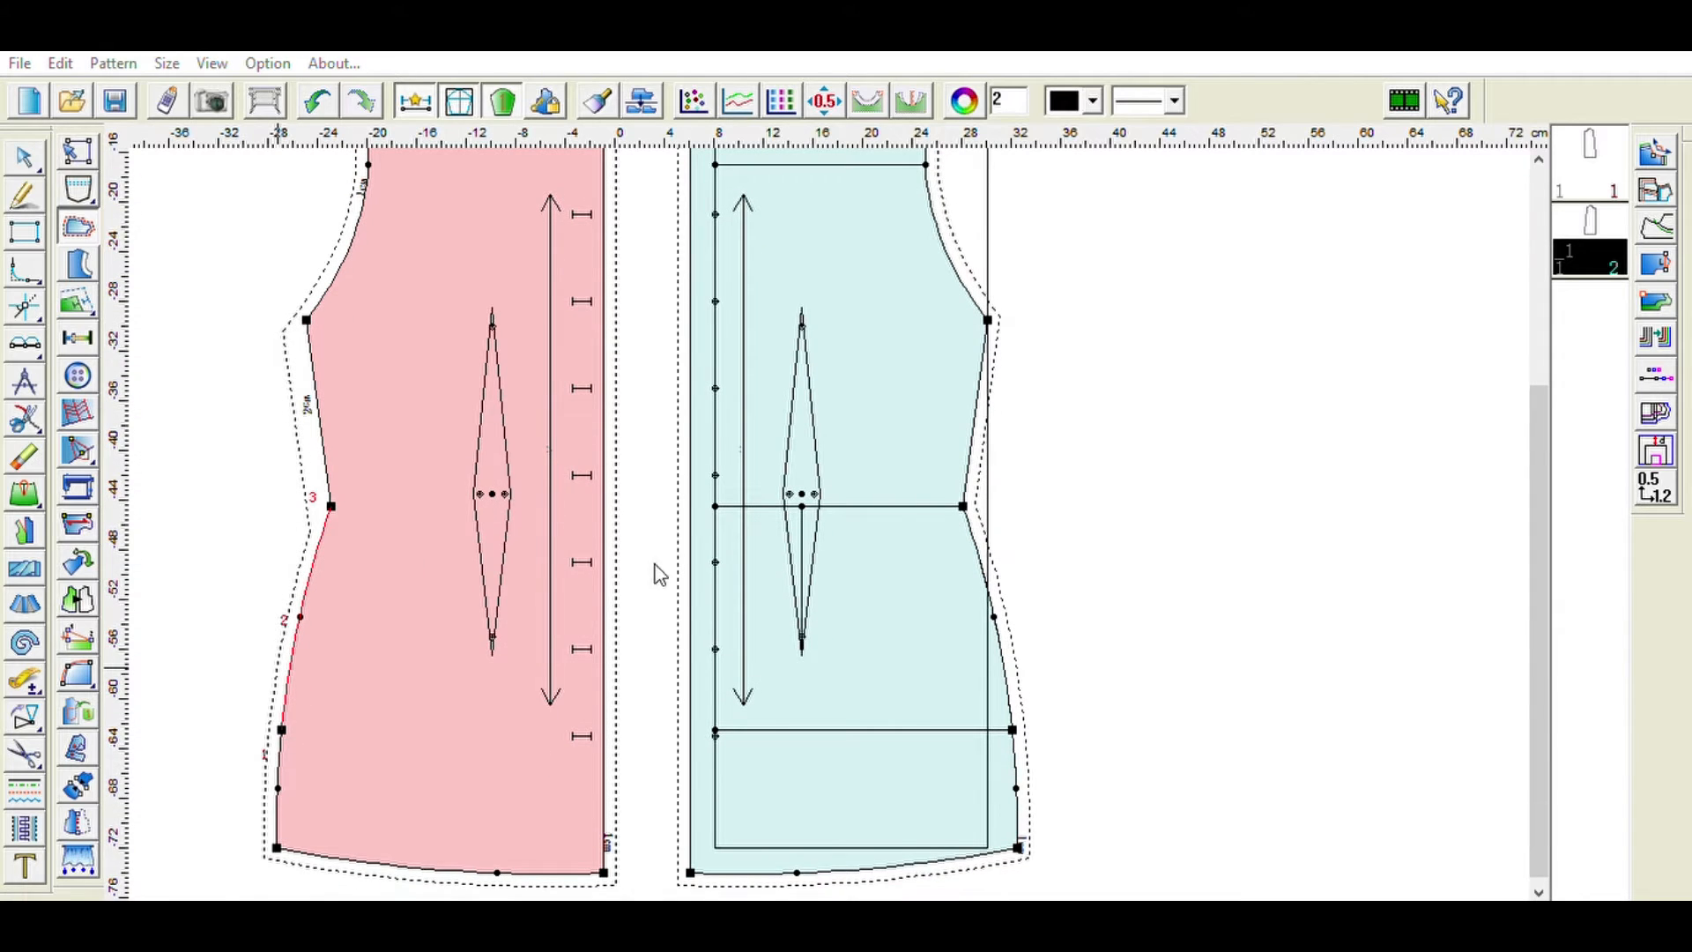
click(495, 584)
click(273, 740)
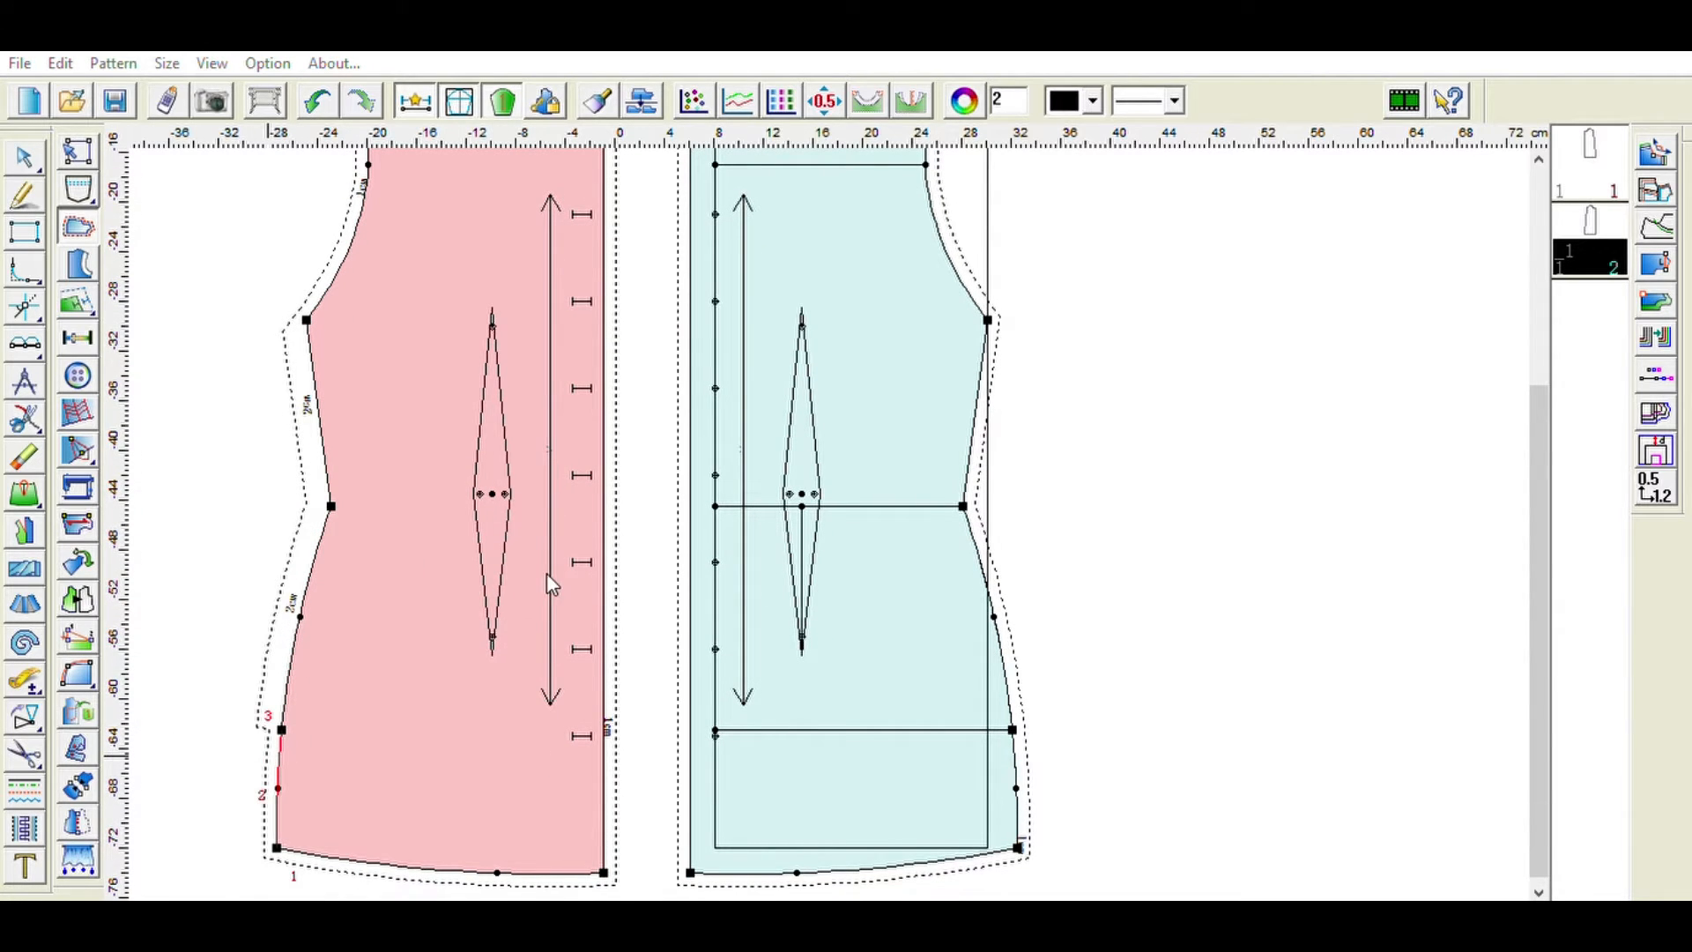
click(520, 584)
click(404, 850)
click(643, 759)
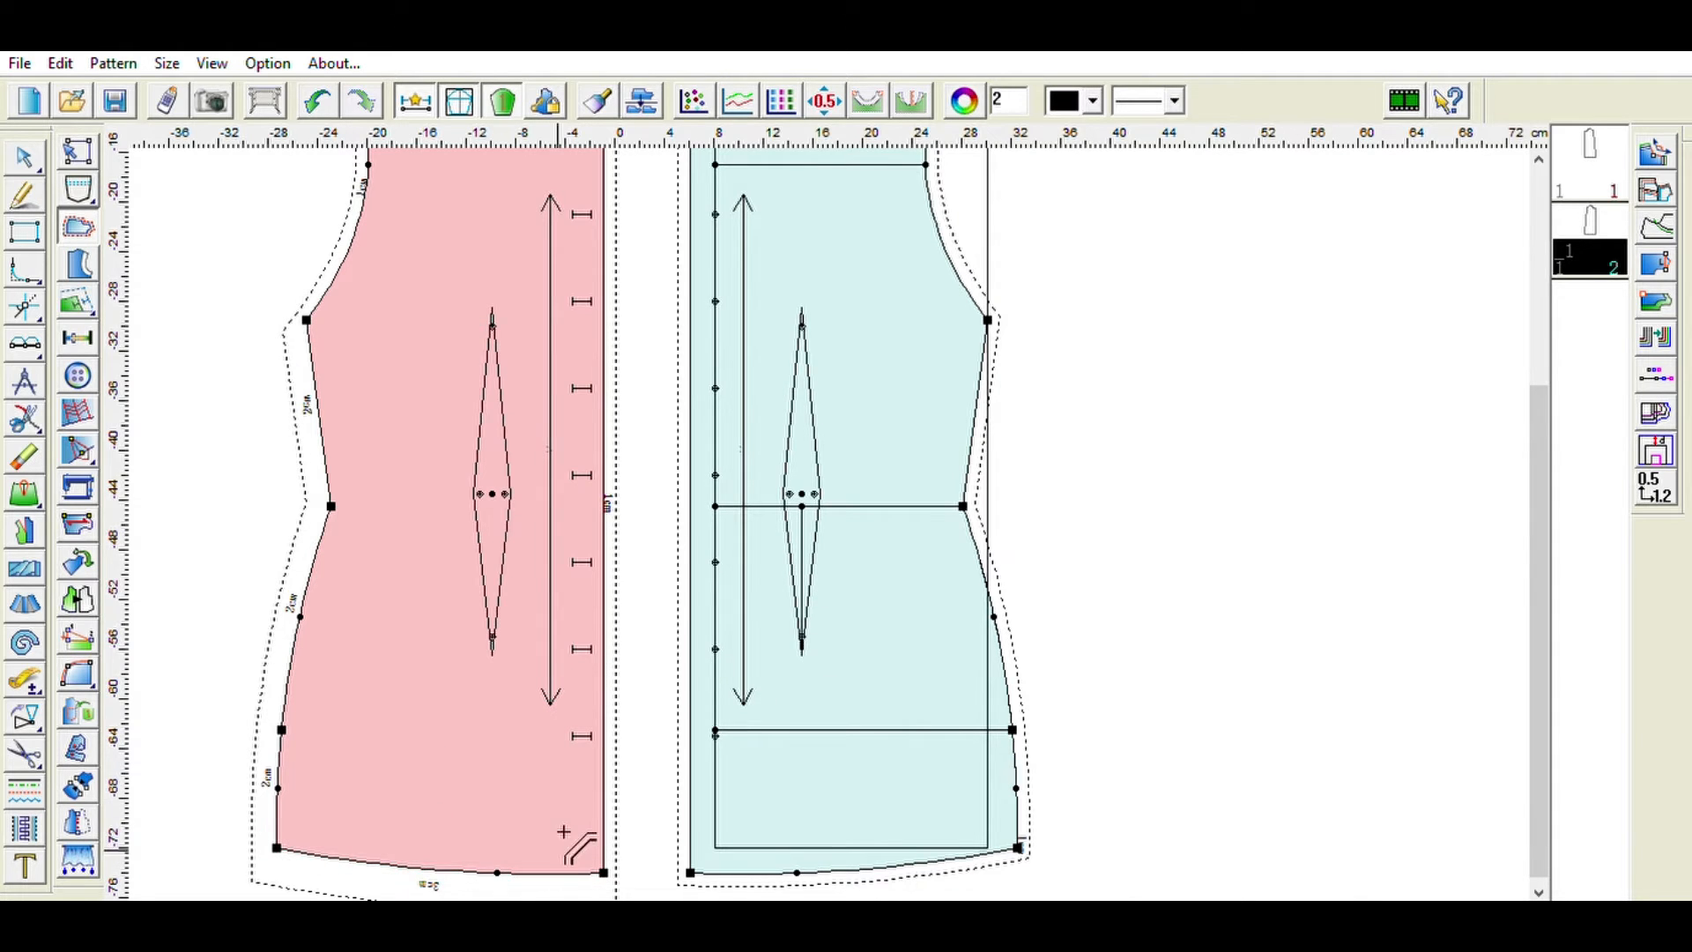
scroll(644, 721, down, 4)
scroll(643, 720, up, 3)
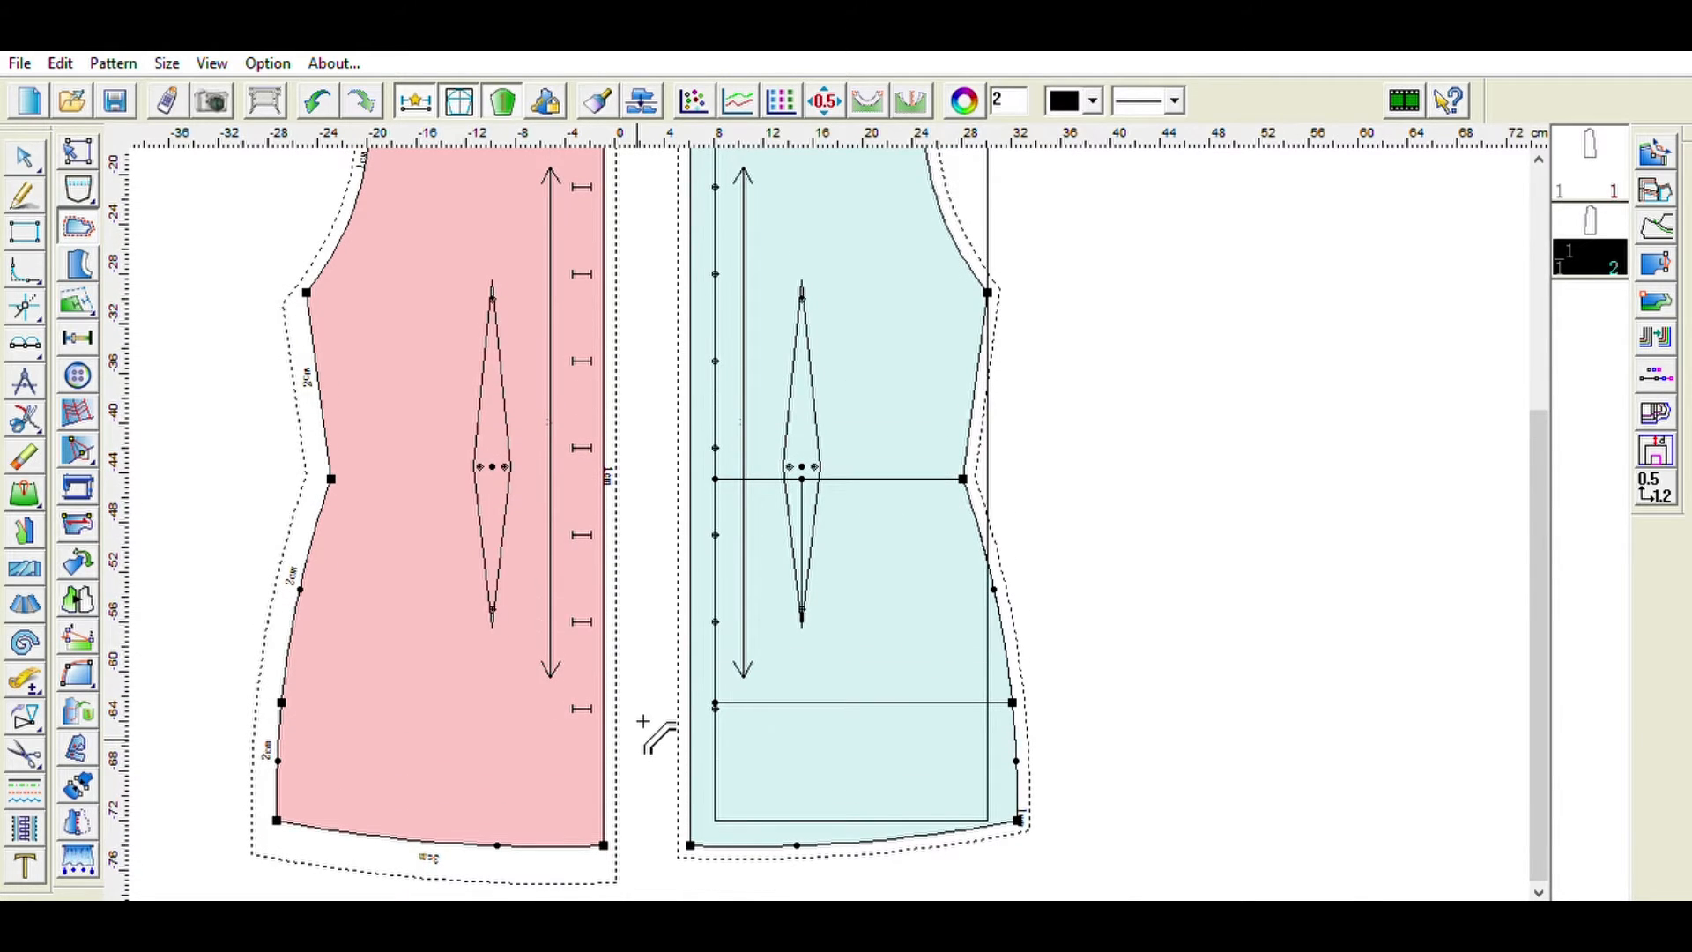
click(619, 685)
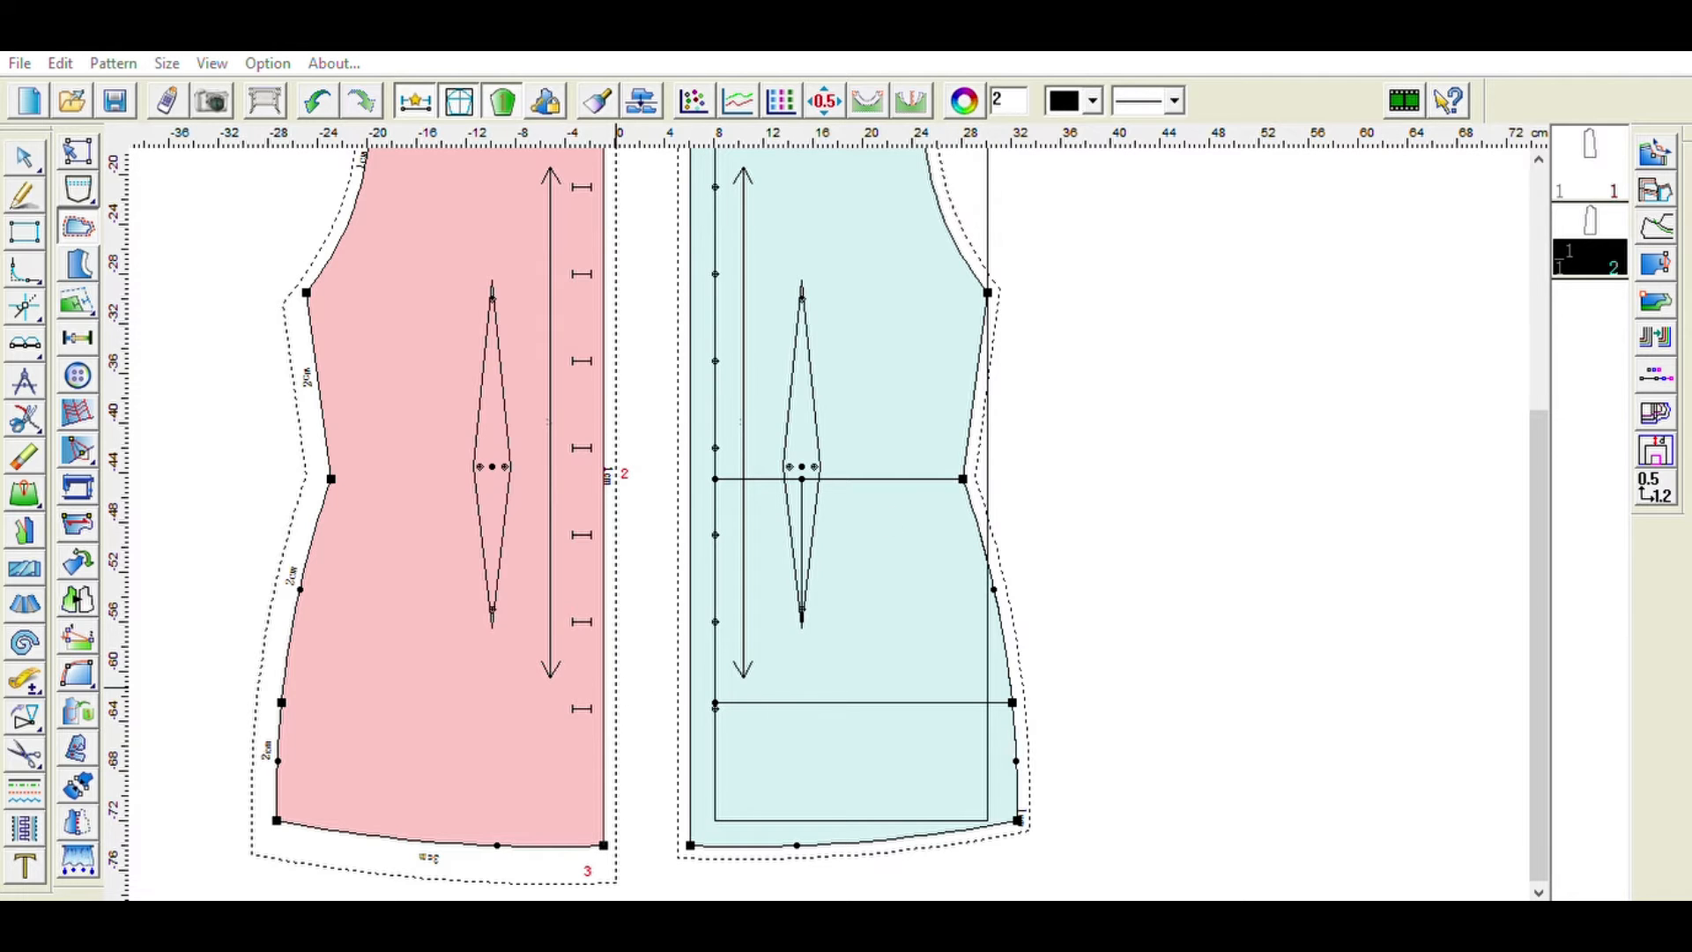
scroll(653, 505, up, 3)
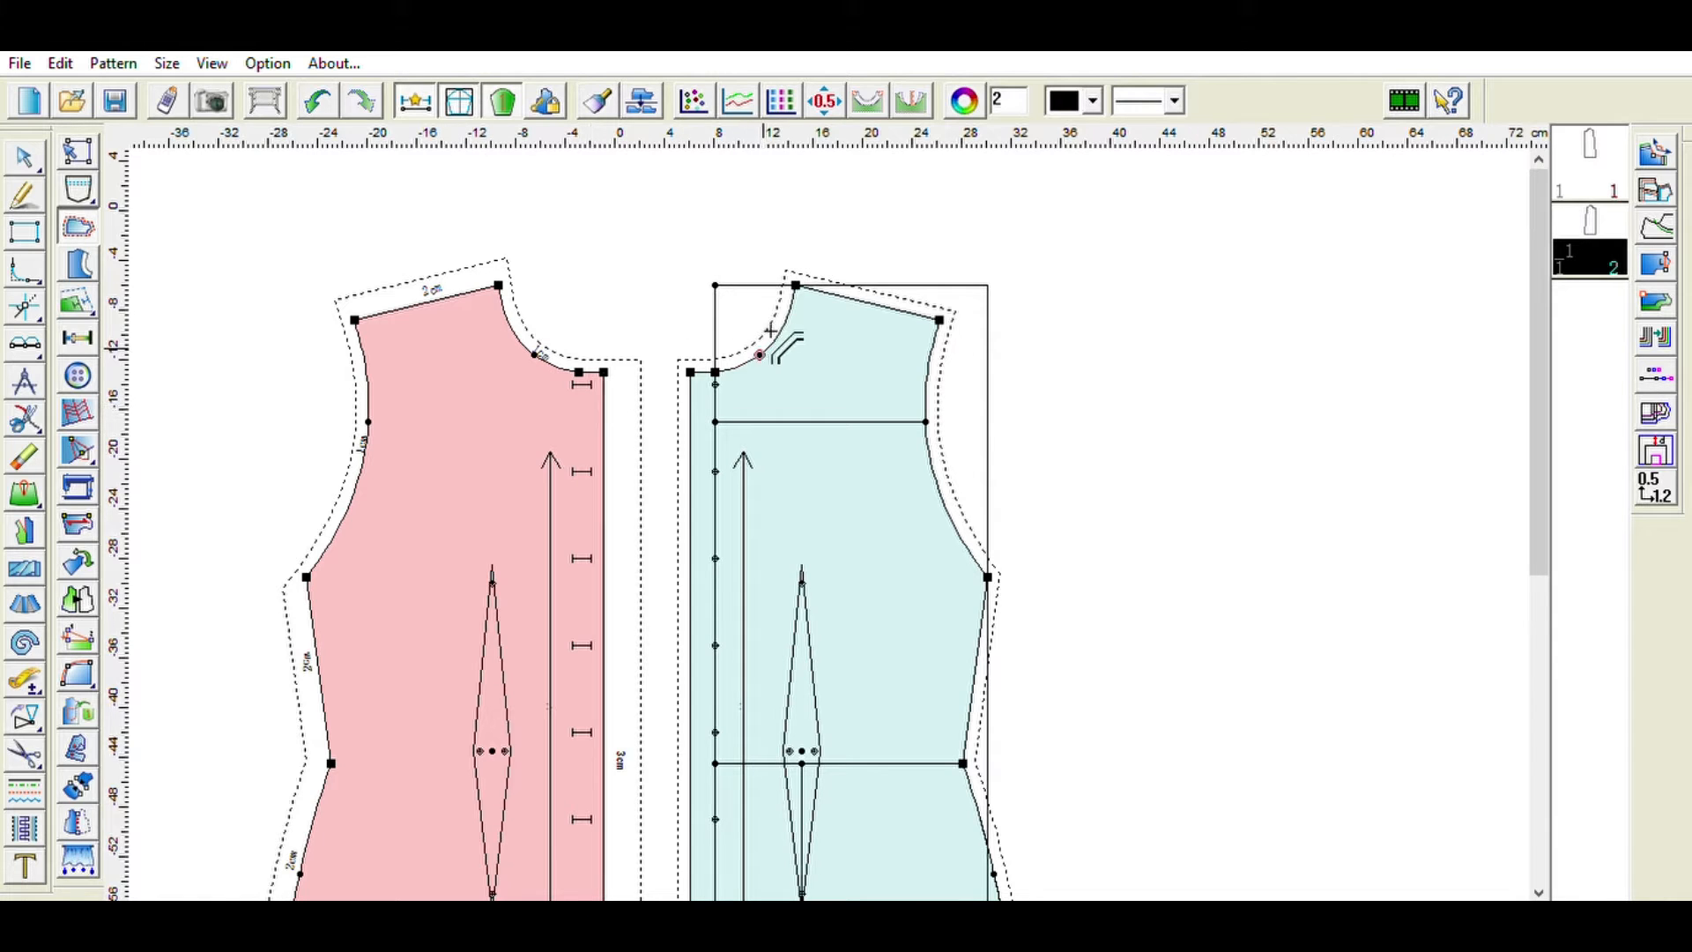
- Add seam allowance width labels to the blue piece's shoulder, armhole, side seam, hem and front edge
click(882, 289)
click(328, 770)
click(983, 651)
click(429, 575)
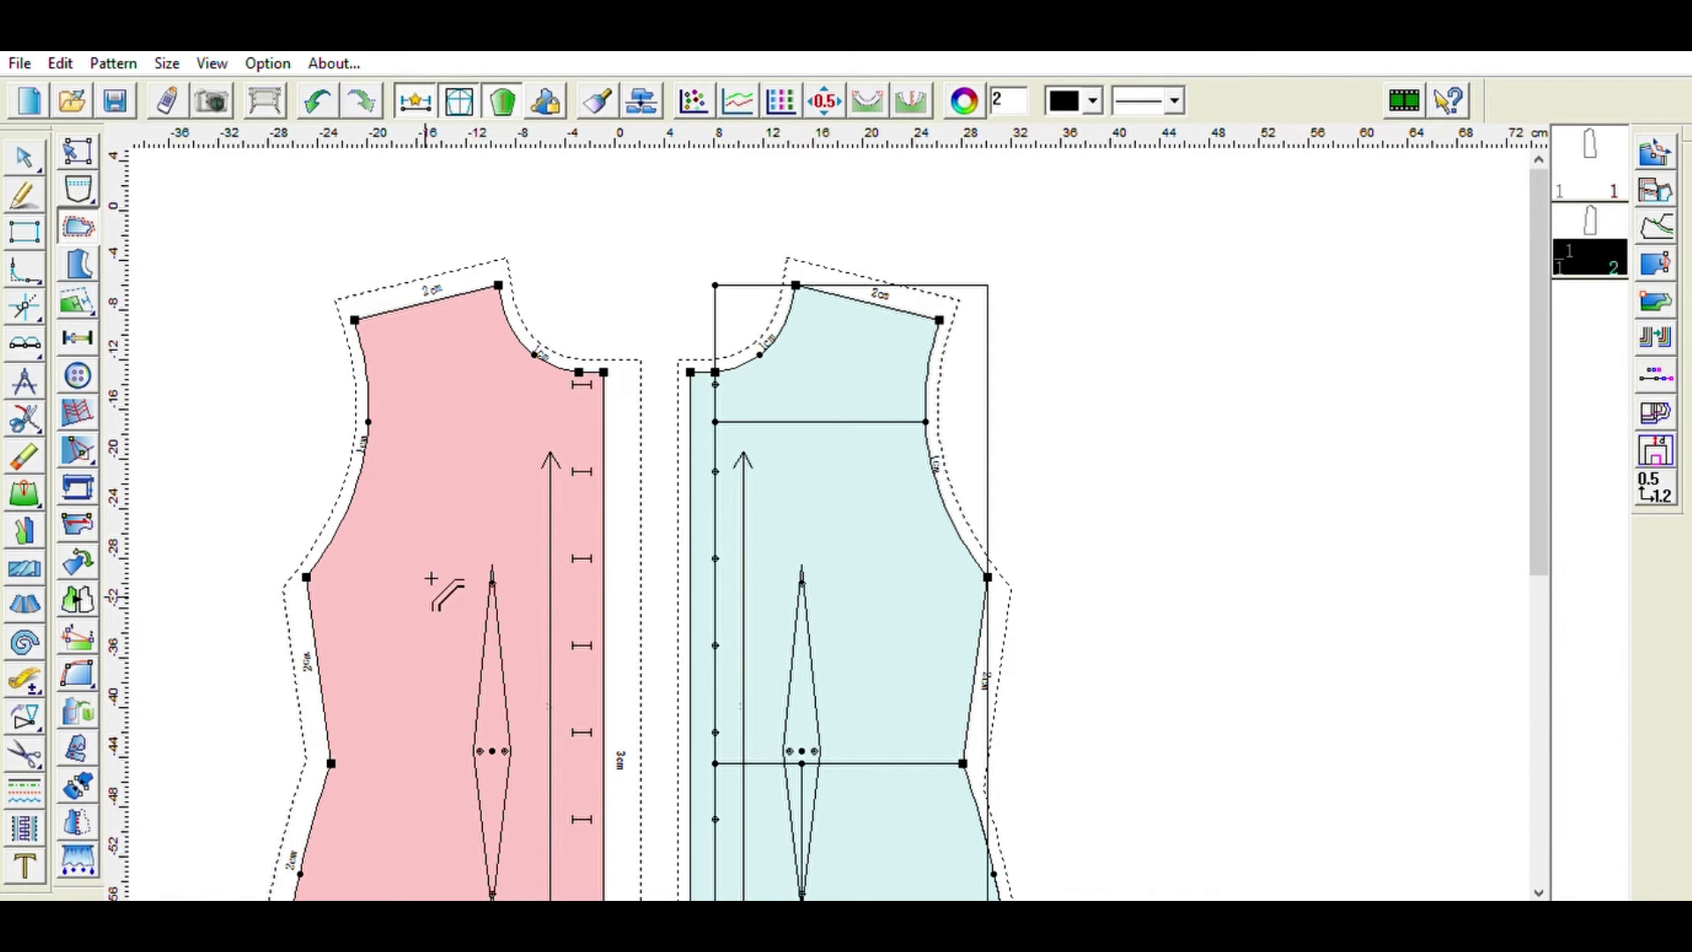
scroll(1169, 647, down, 3)
click(1024, 681)
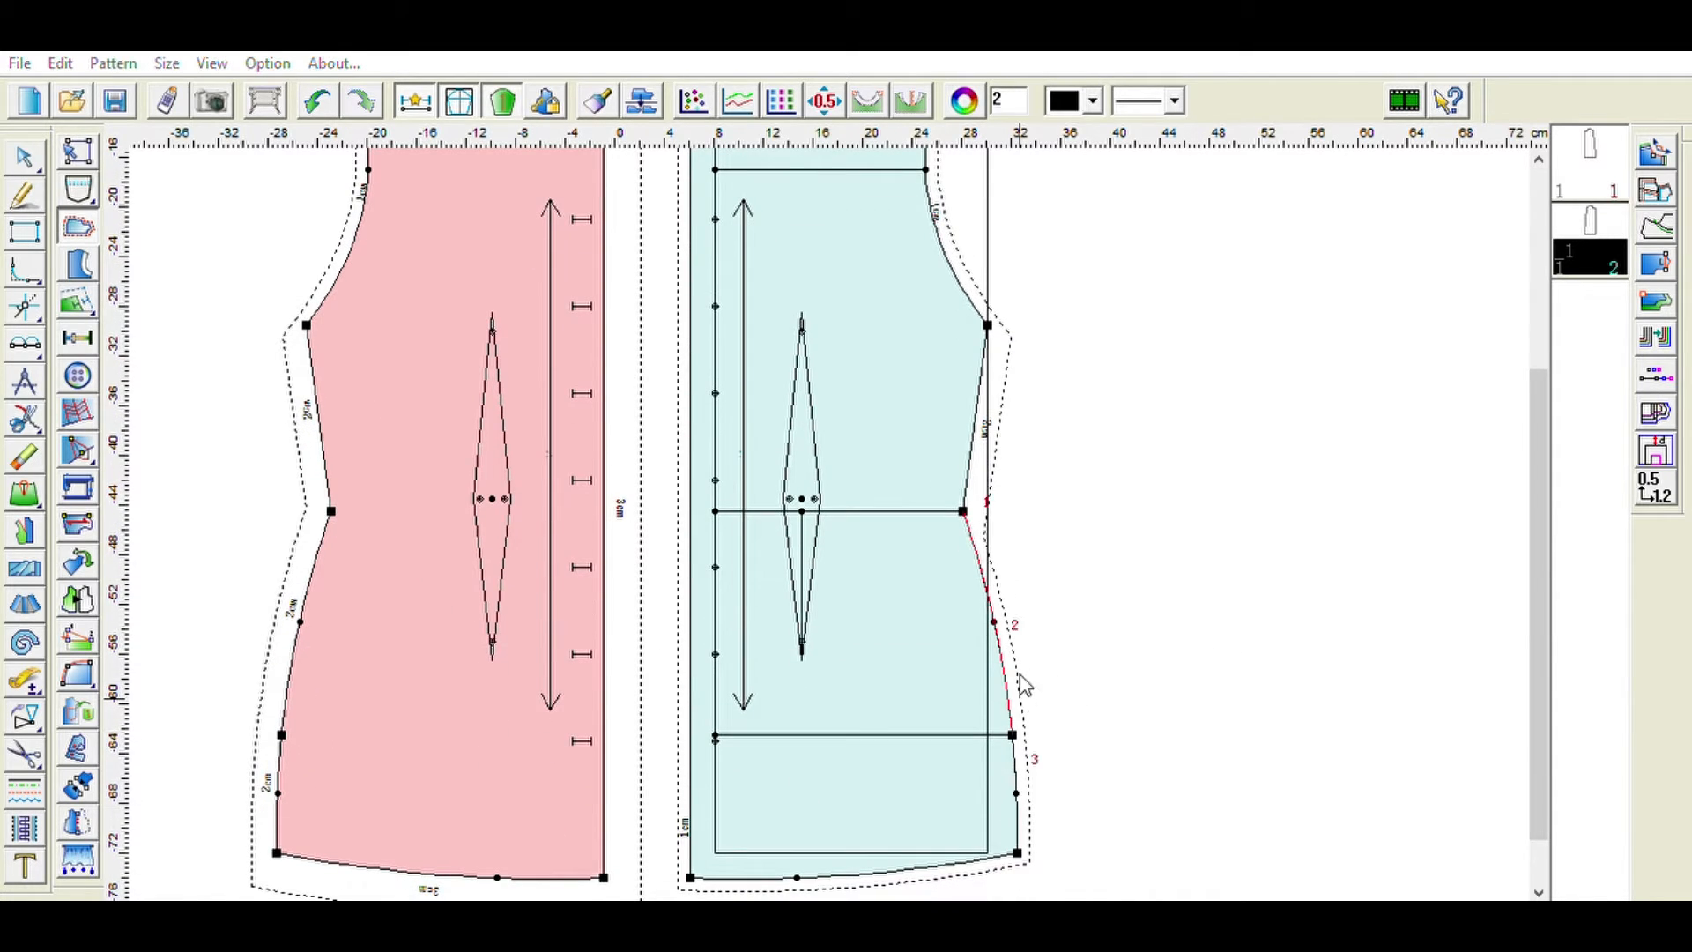
click(478, 610)
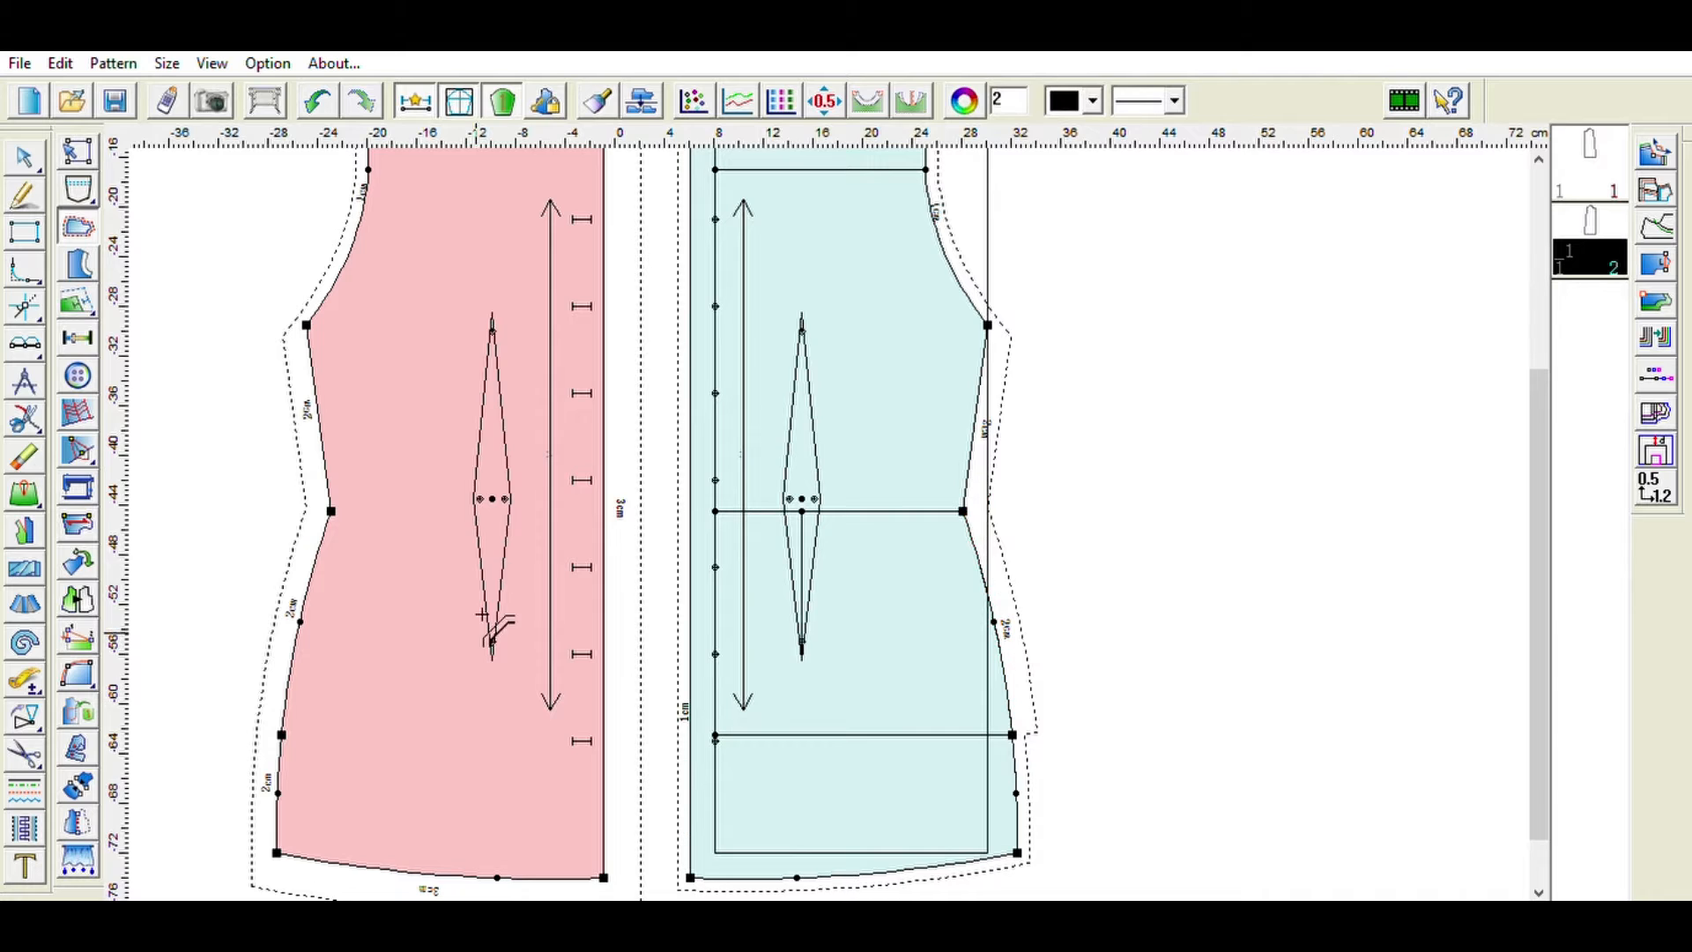
click(1019, 779)
click(1018, 791)
click(510, 755)
click(862, 873)
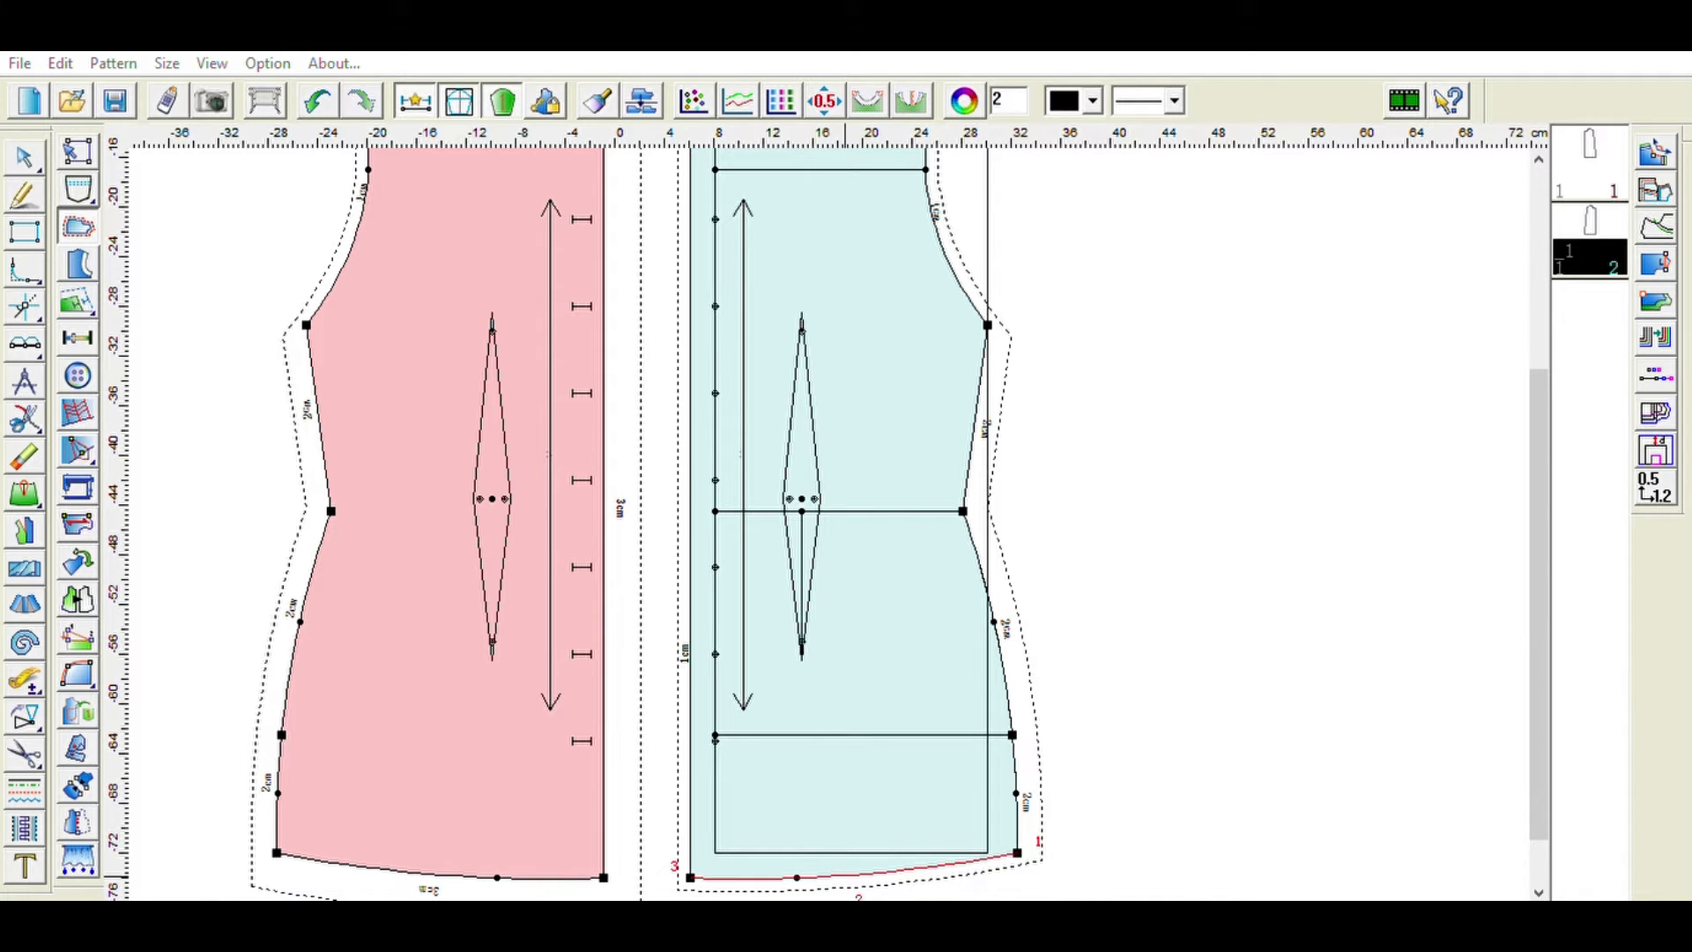
click(289, 777)
click(690, 624)
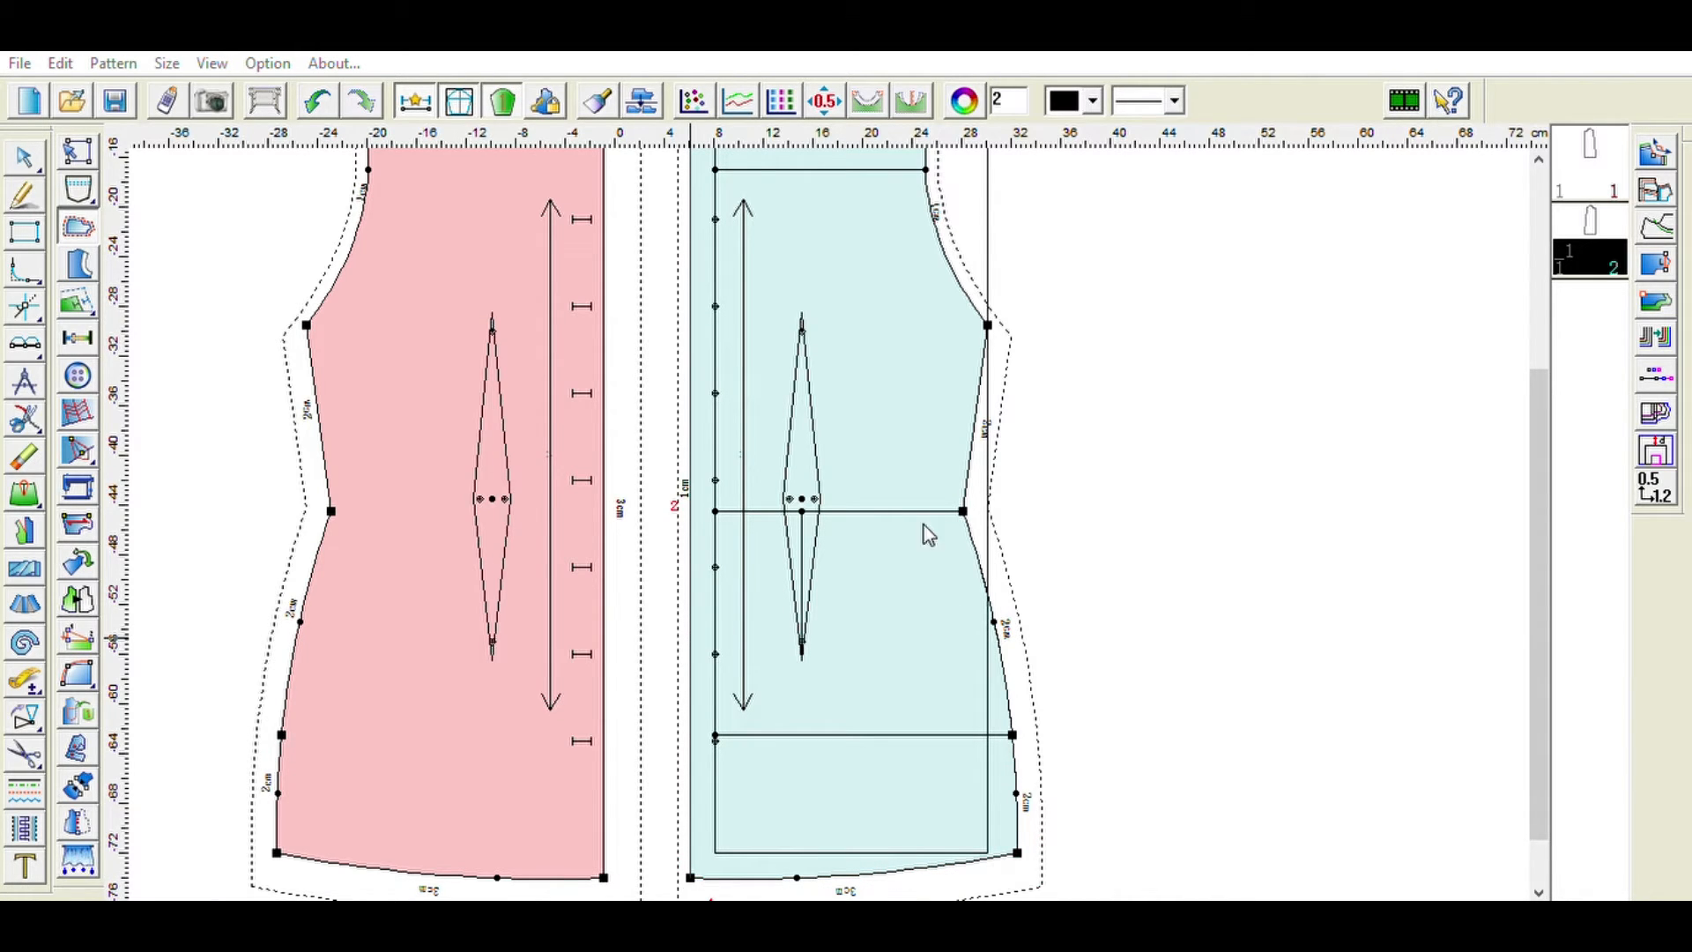
click(908, 587)
scroll(1145, 527, up, 3)
scroll(1145, 527, down, 3)
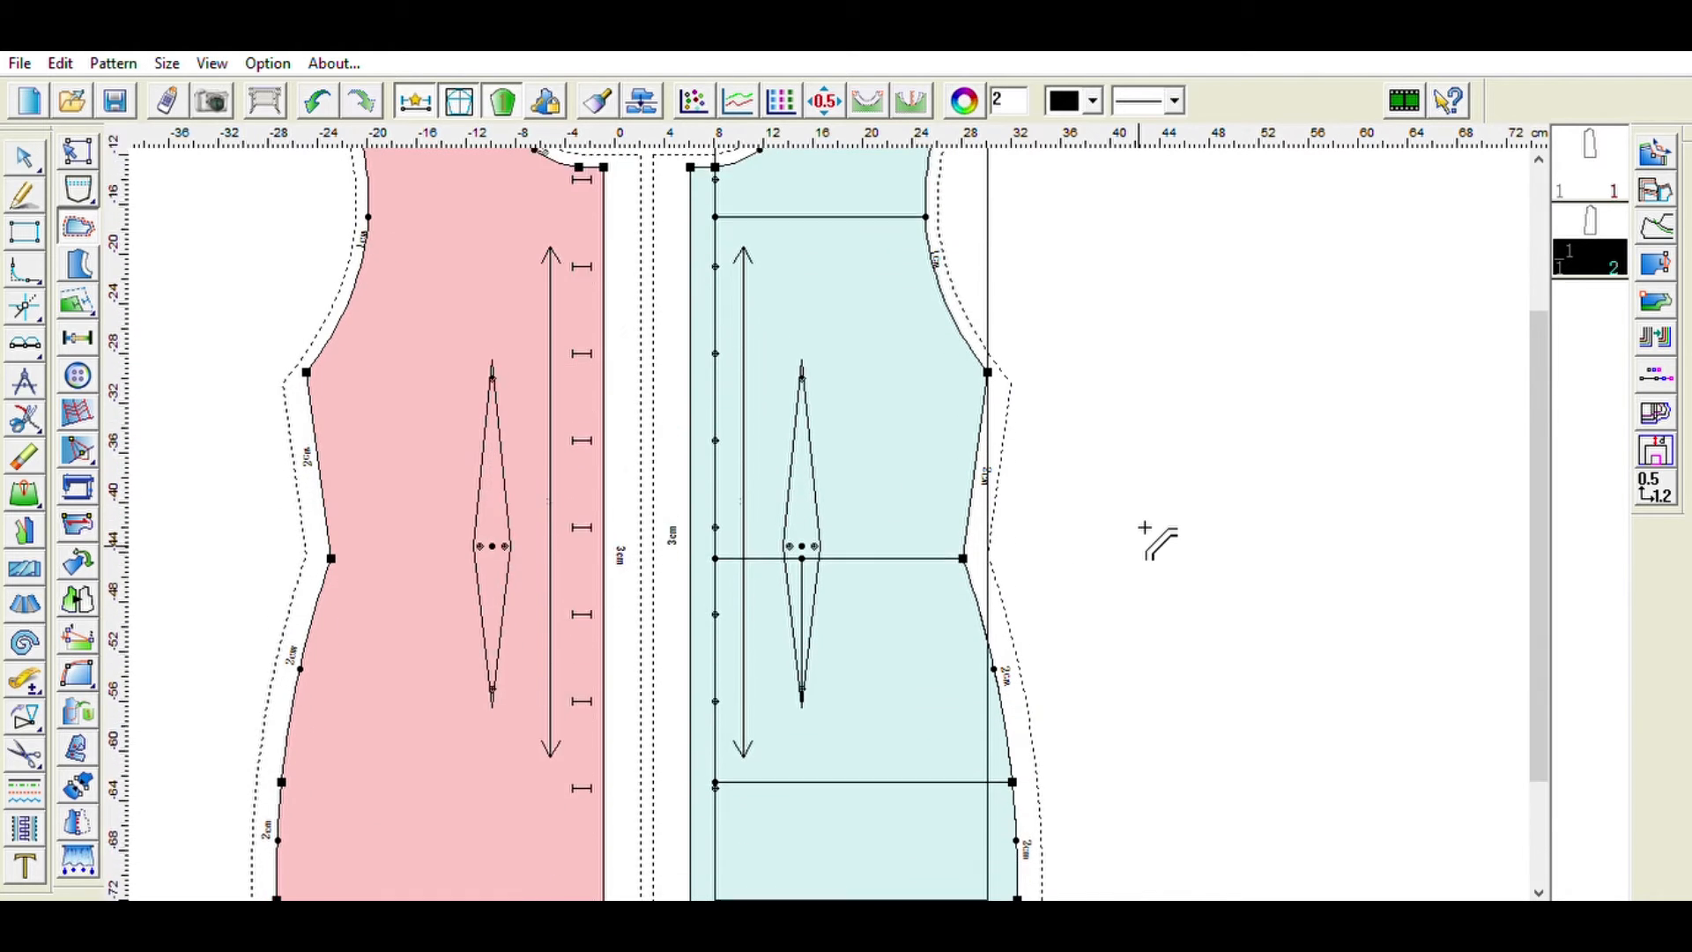
scroll(1144, 527, up, 3)
scroll(1144, 527, down, 3)
scroll(1145, 527, up, 4)
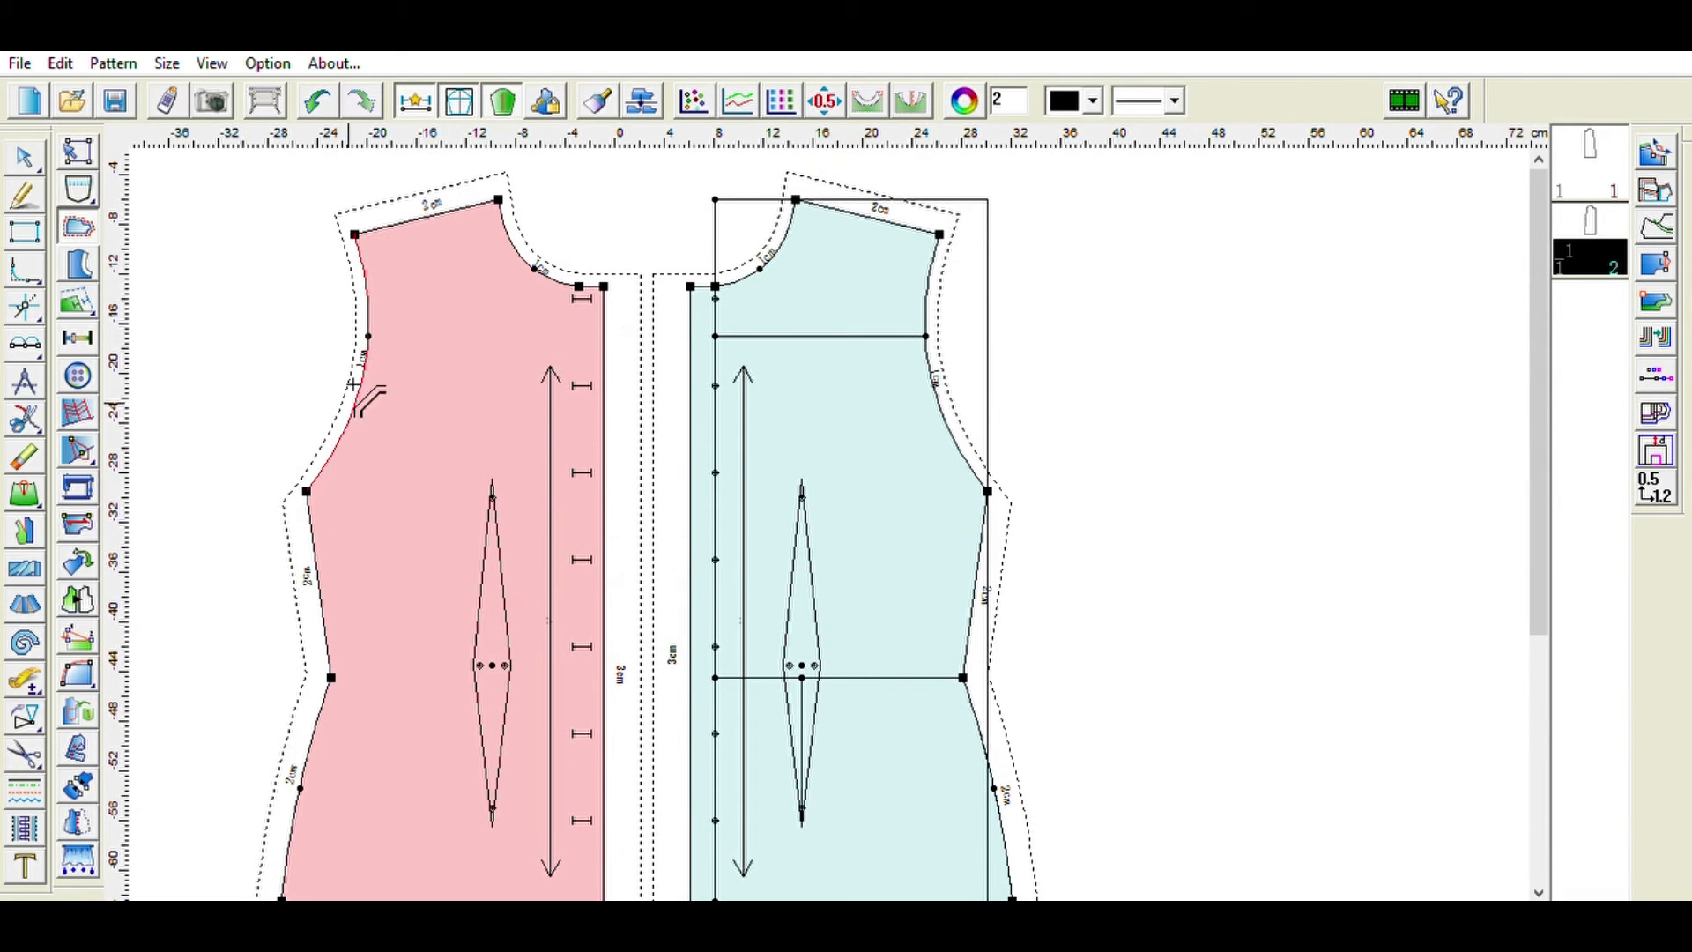
click(93, 254)
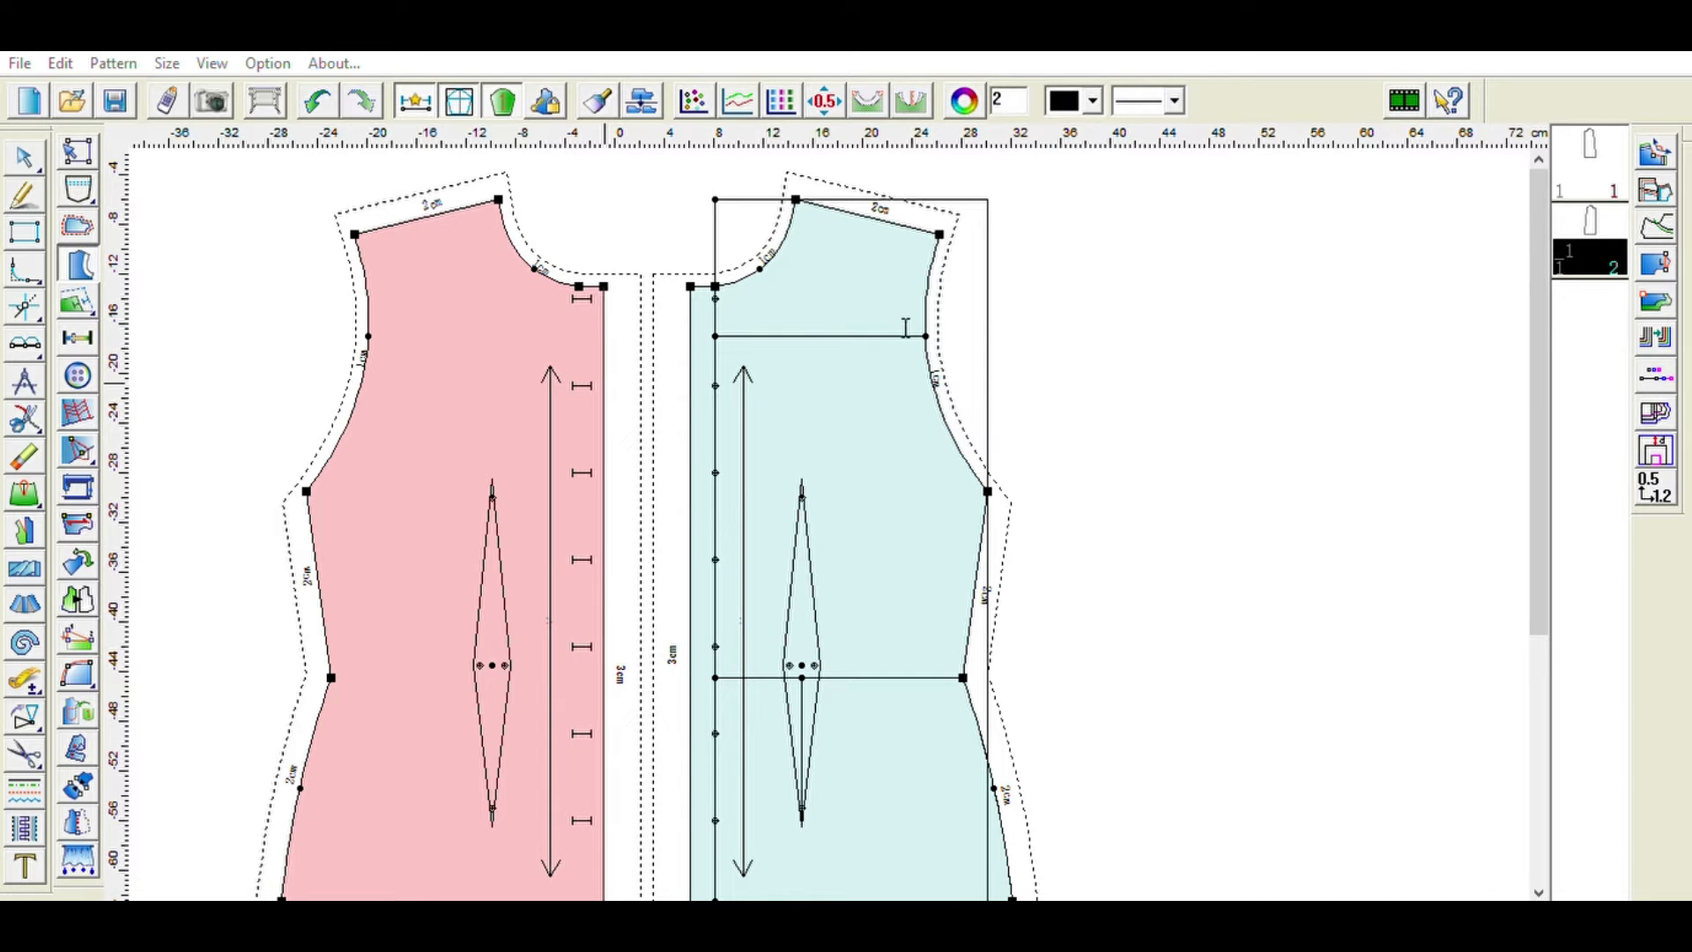
click(786, 625)
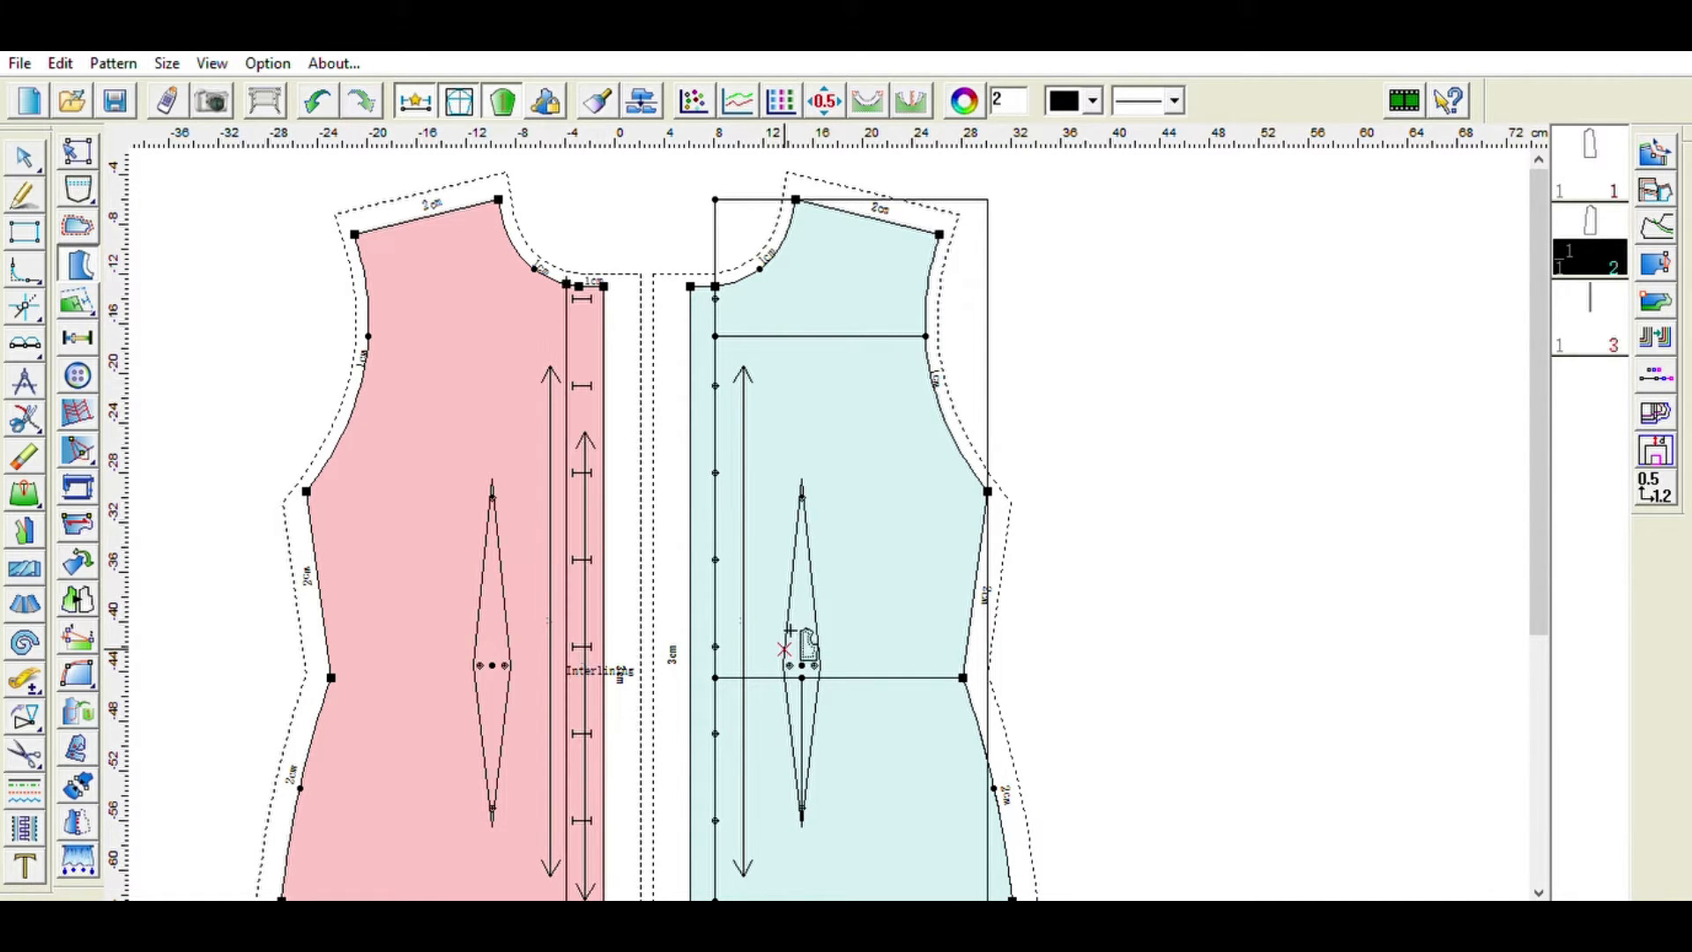
click(601, 511)
right_click(601, 511)
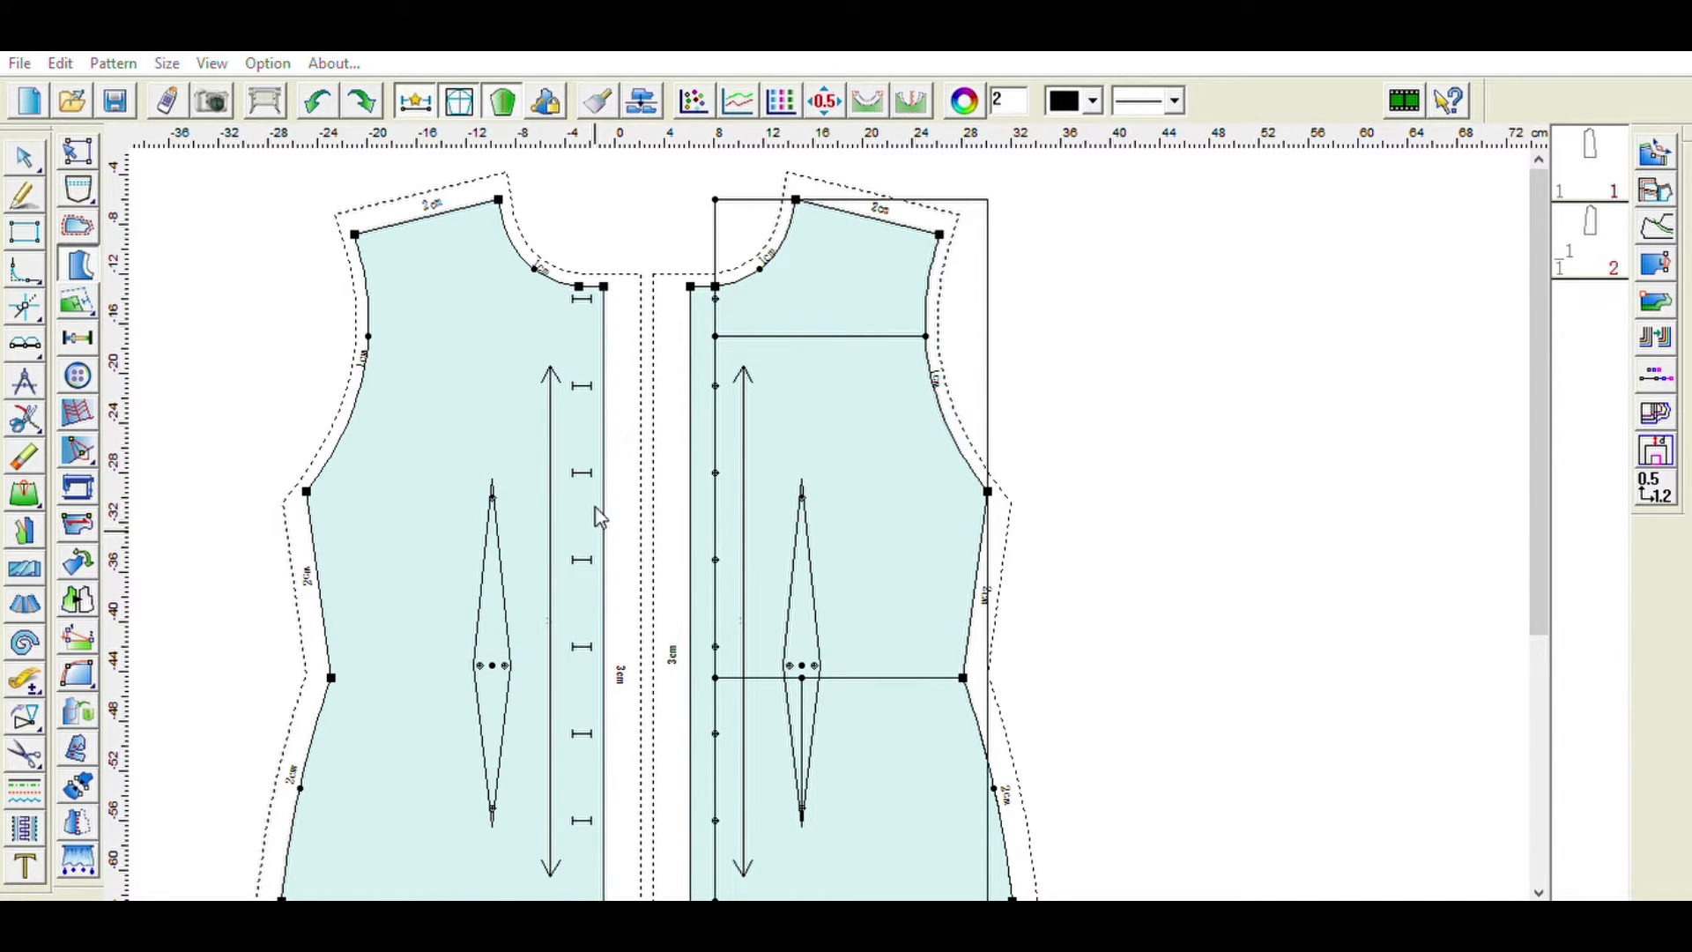
- Try to create a neckline interlining on the bodice piece and undo it
click(738, 625)
drag(585, 590, 662, 599)
click(426, 643)
click(556, 709)
click(571, 720)
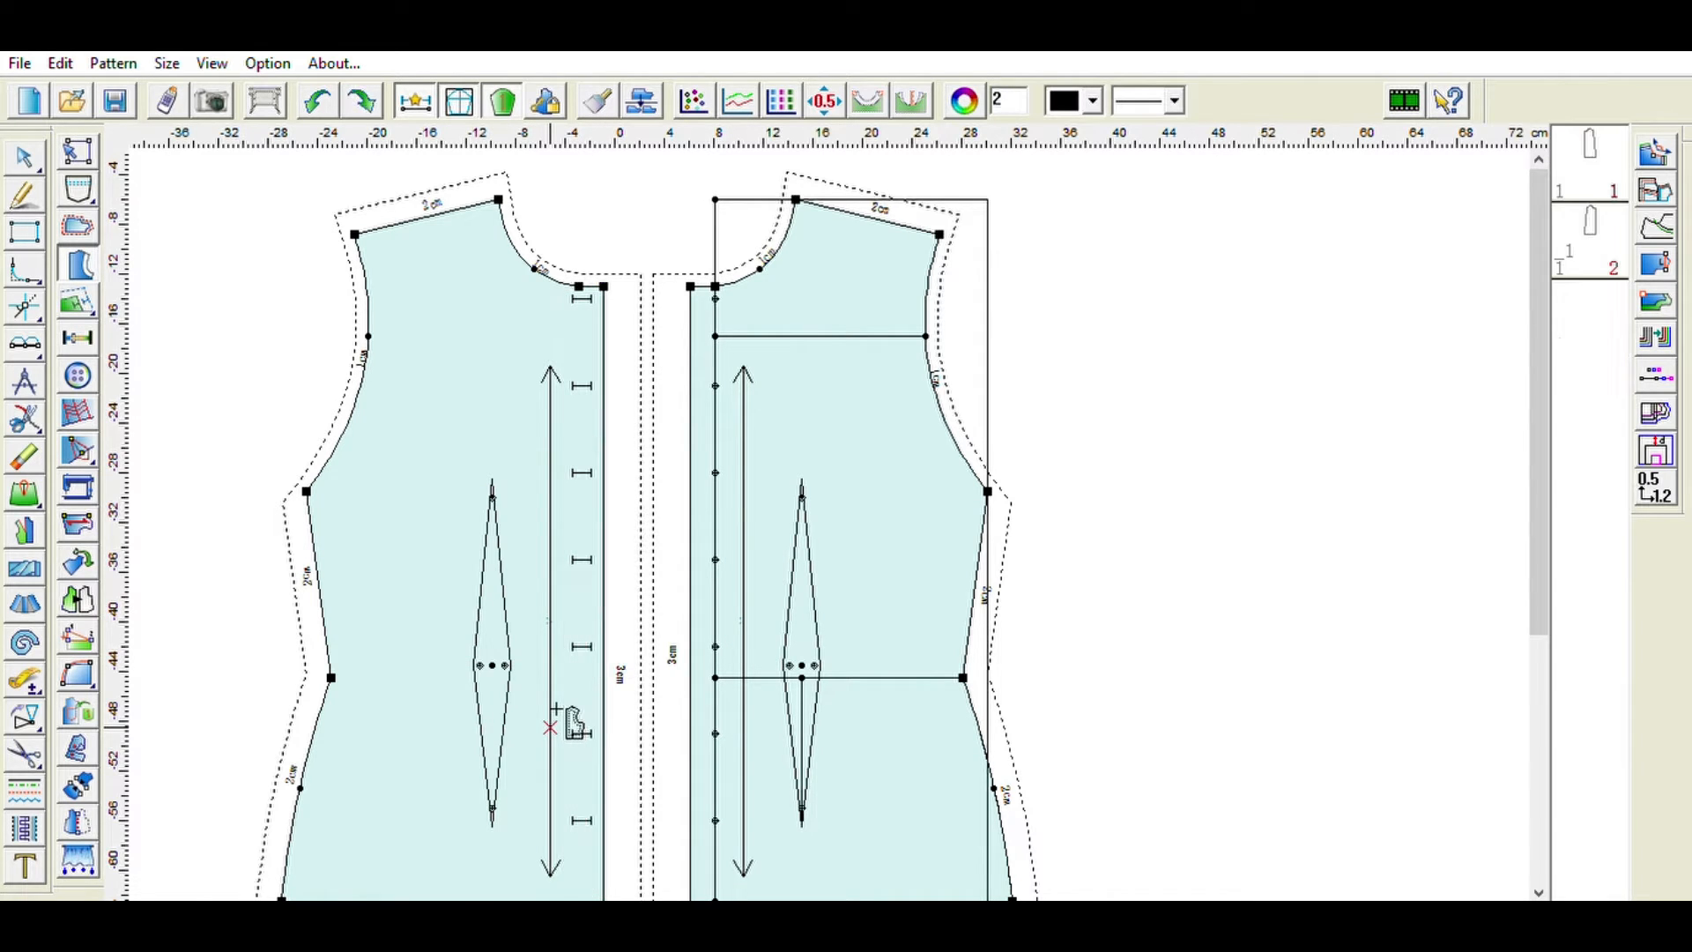
click(785, 623)
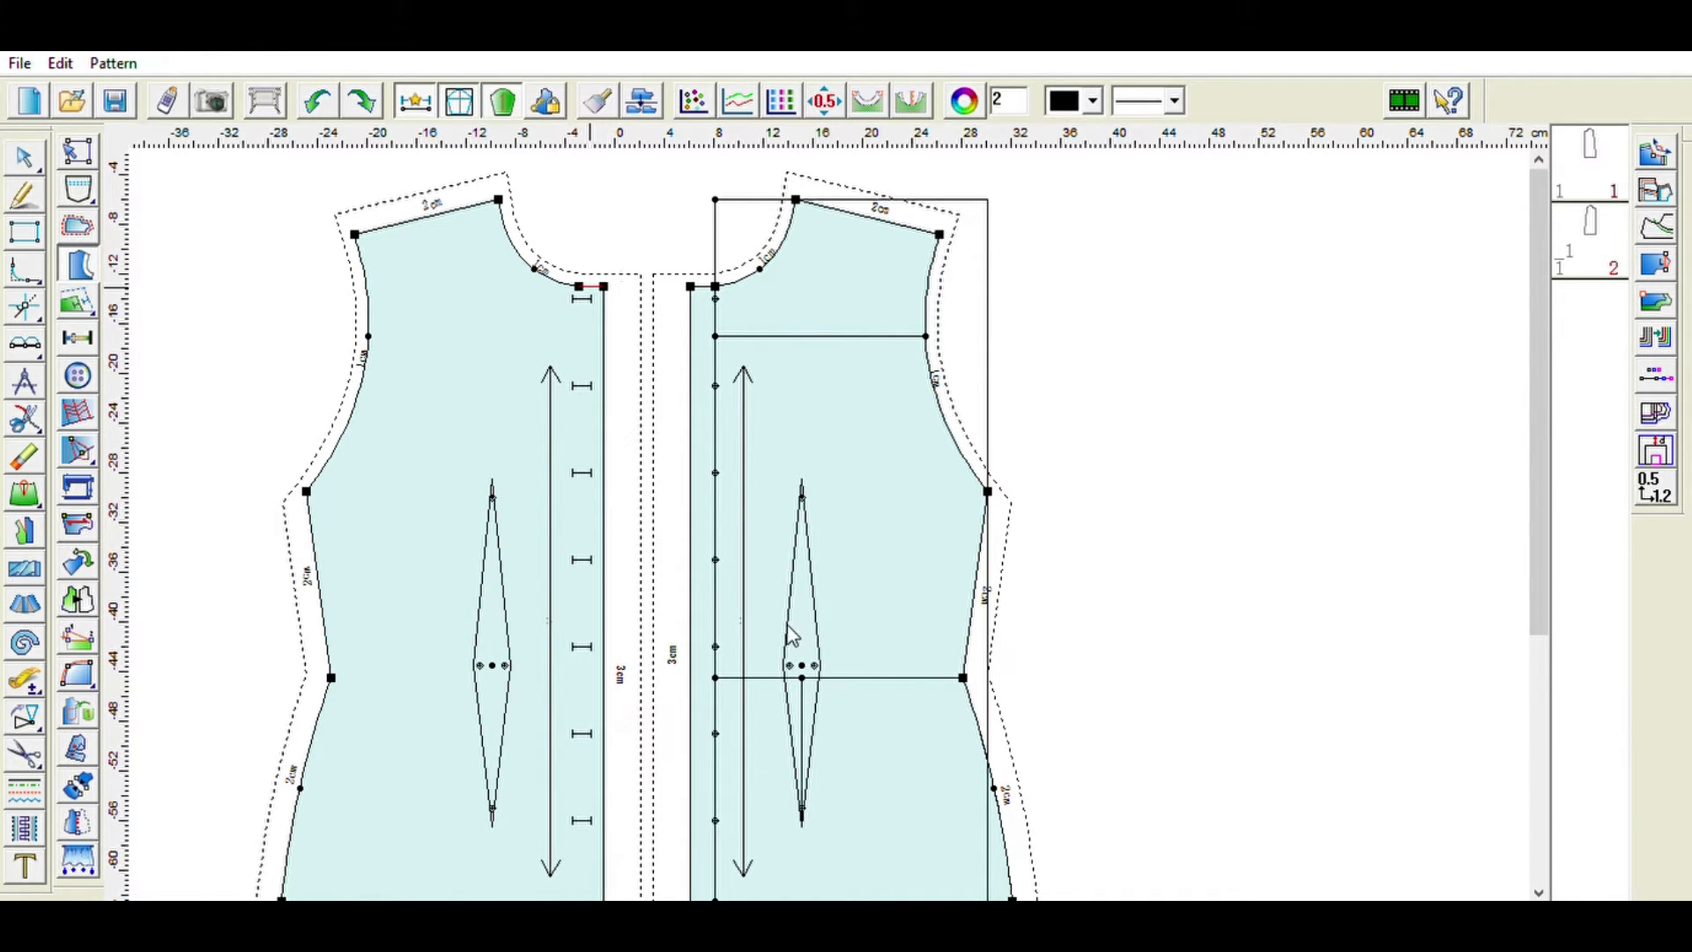
drag(512, 275, 630, 225)
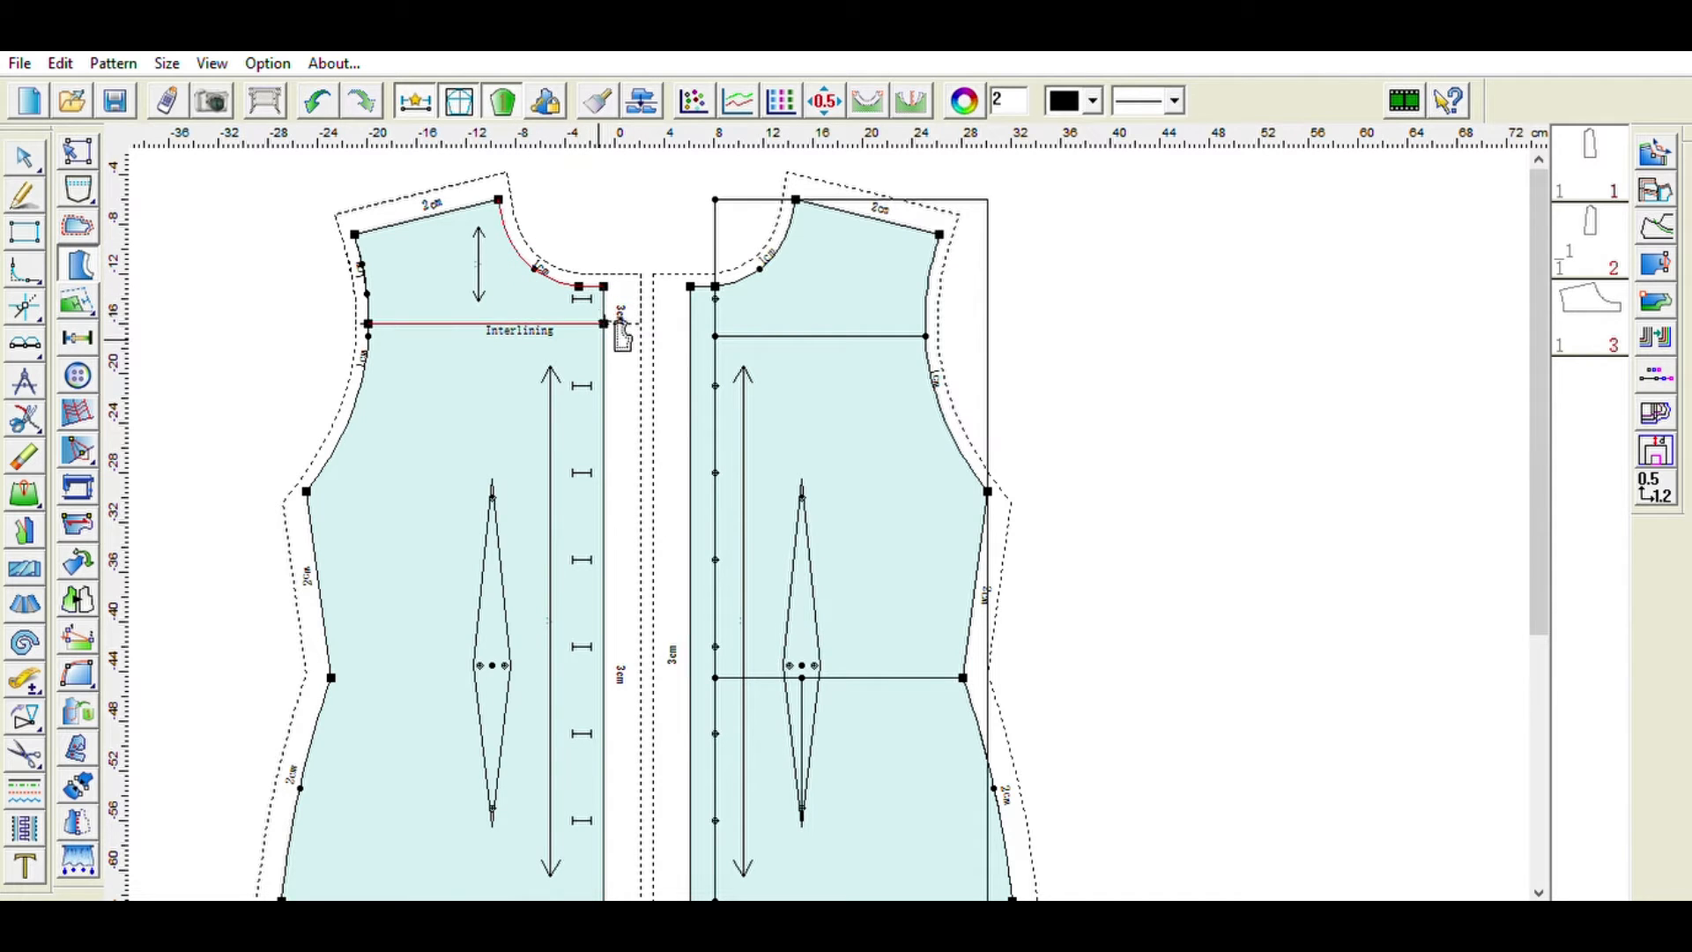
click(319, 97)
drag(1537, 601, 1546, 735)
click(77, 226)
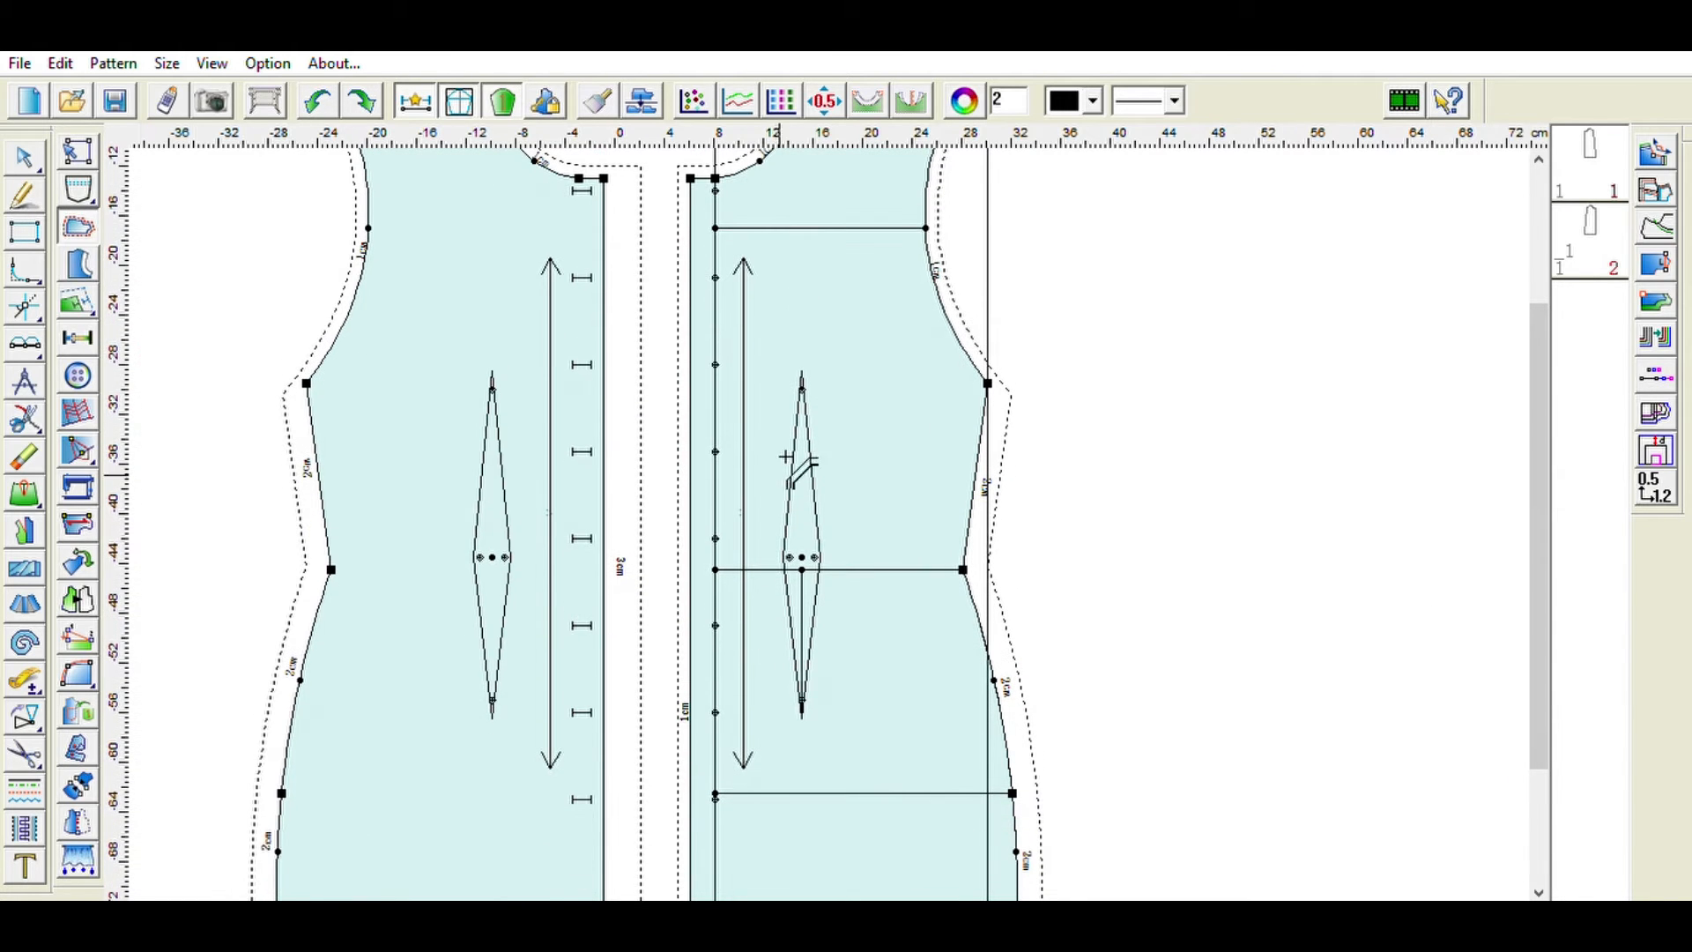
click(855, 856)
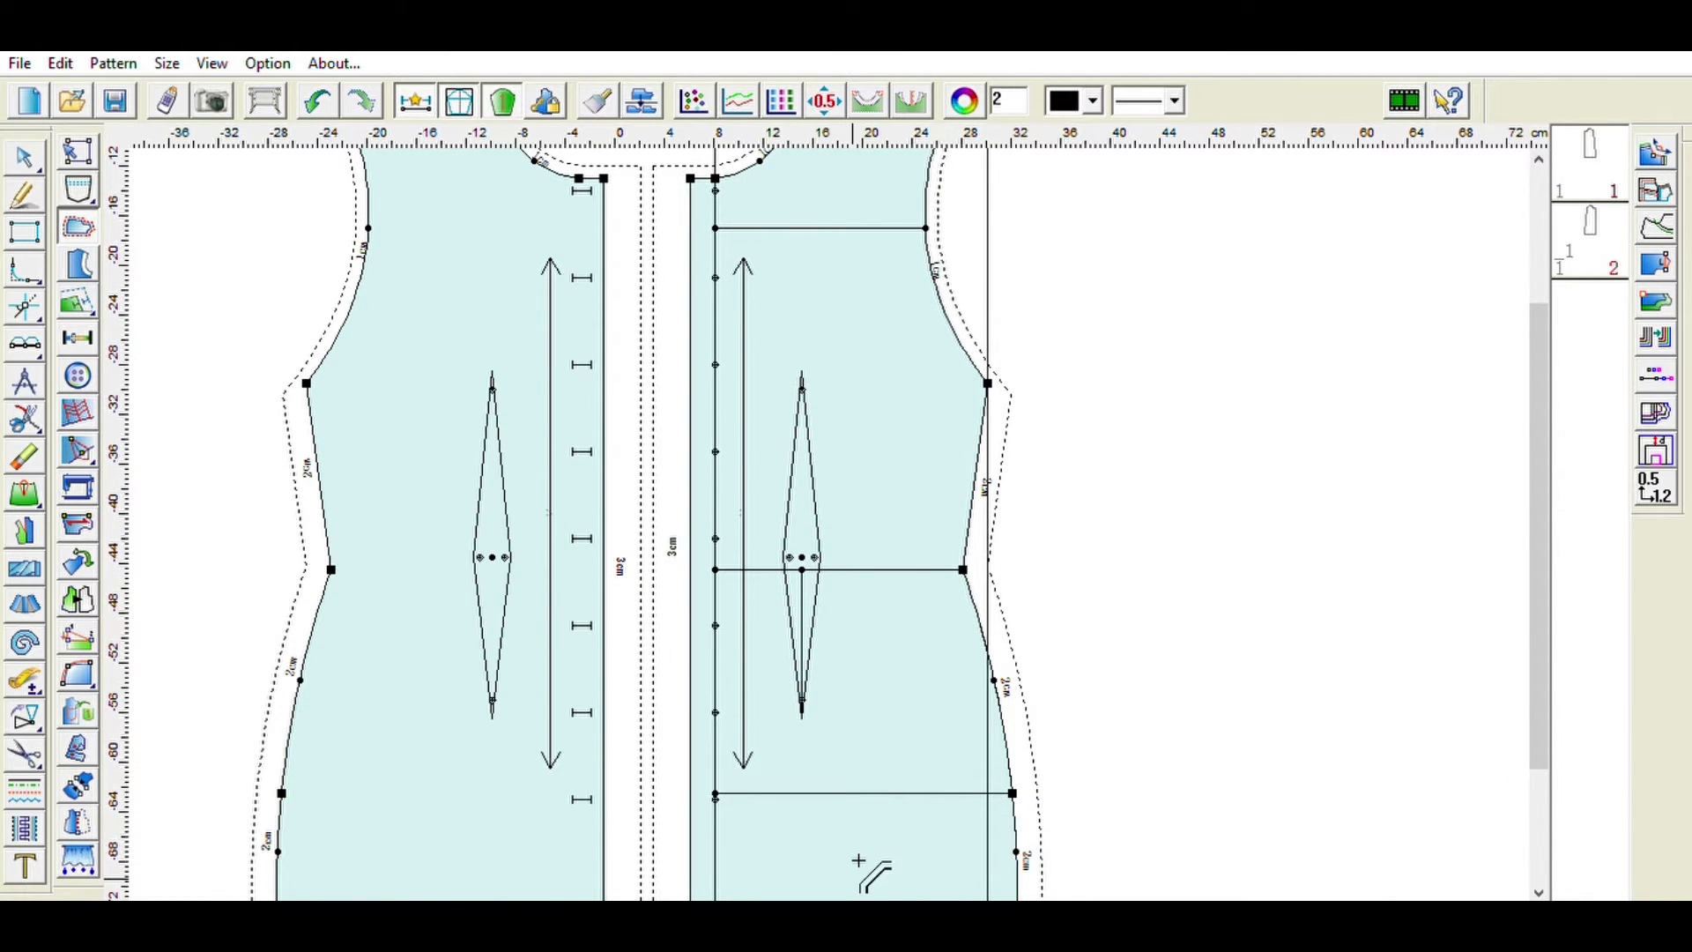
scroll(868, 727, down, 2)
click(867, 721)
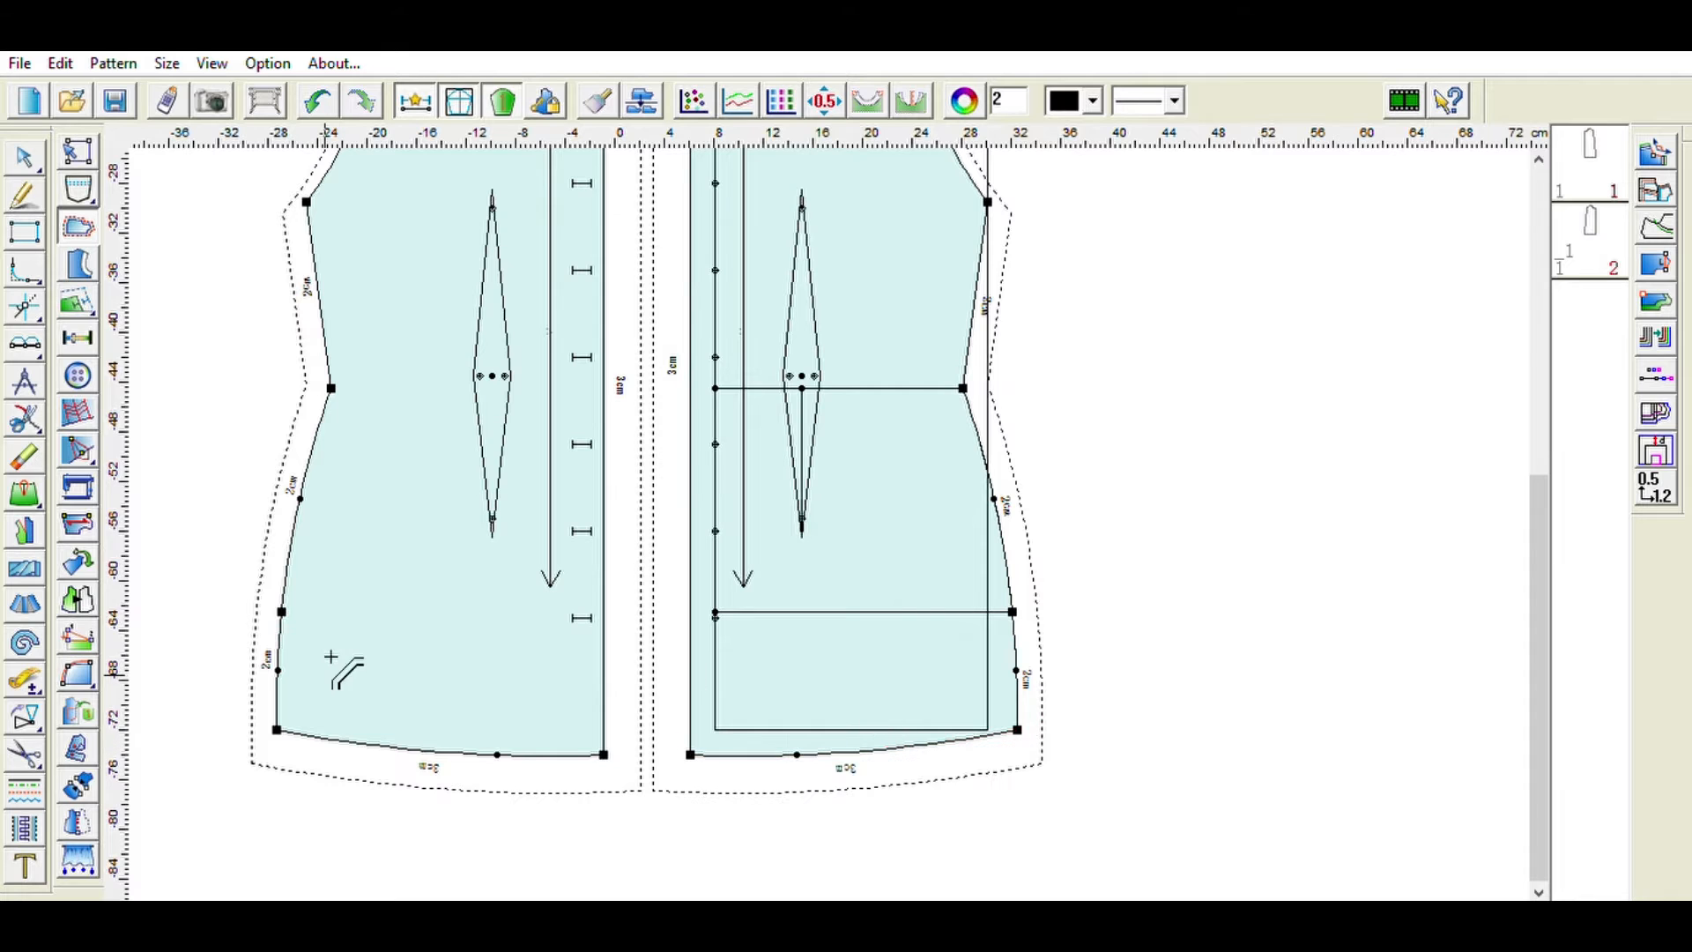
scroll(484, 480, up, 4)
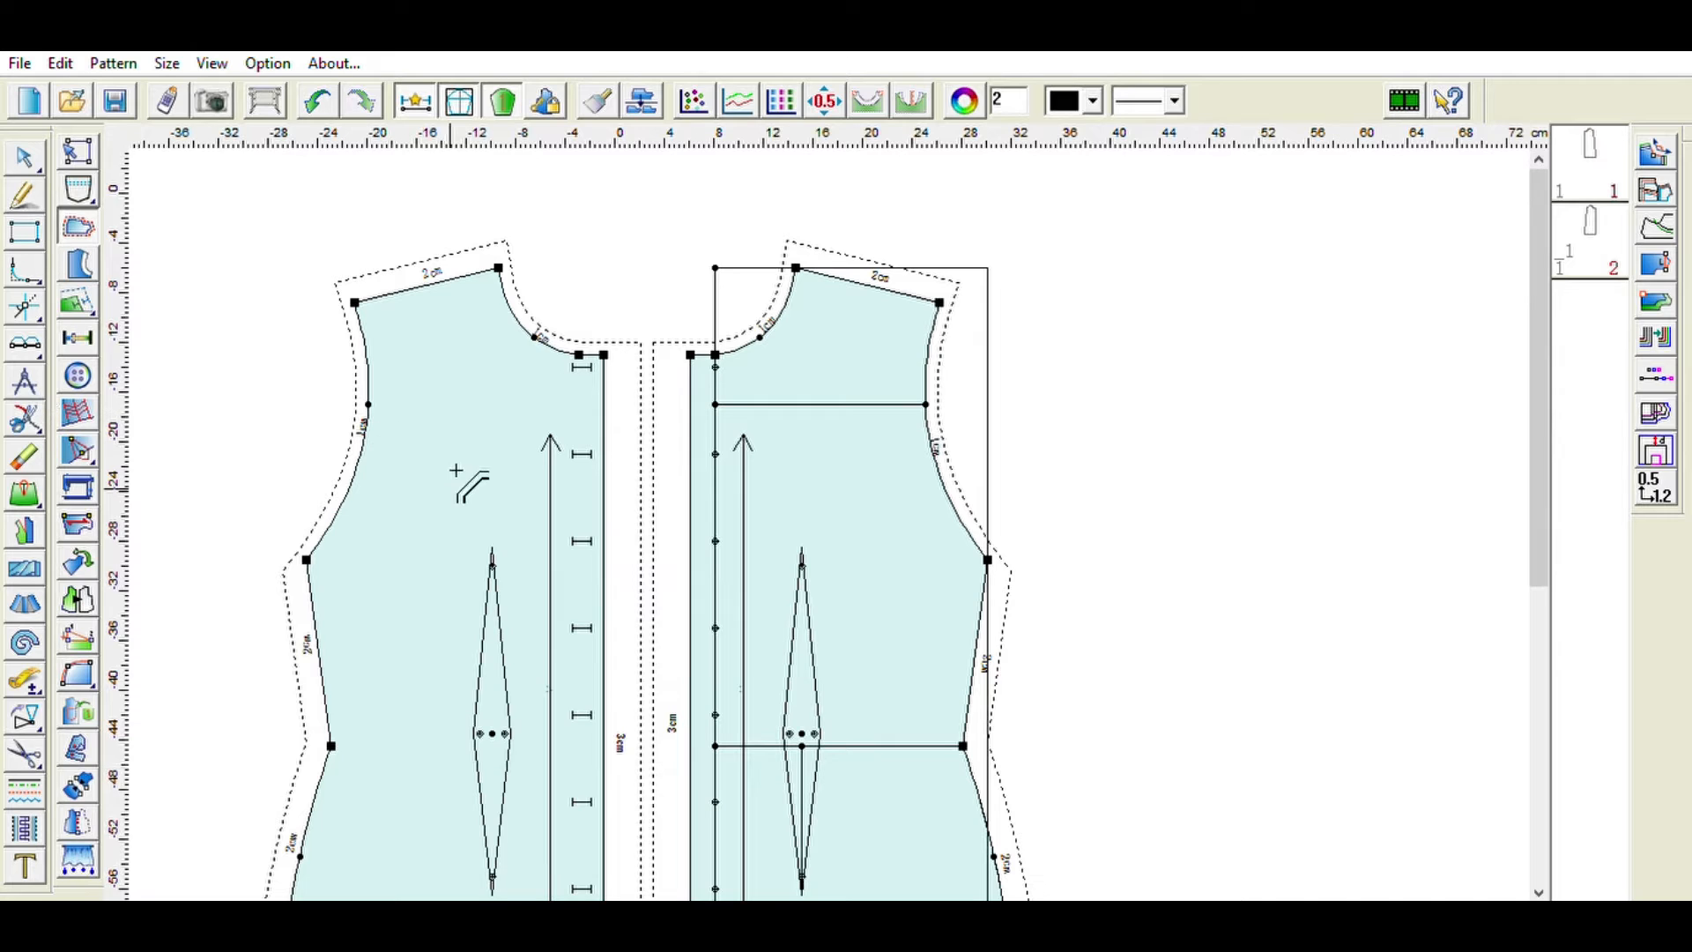
click(77, 255)
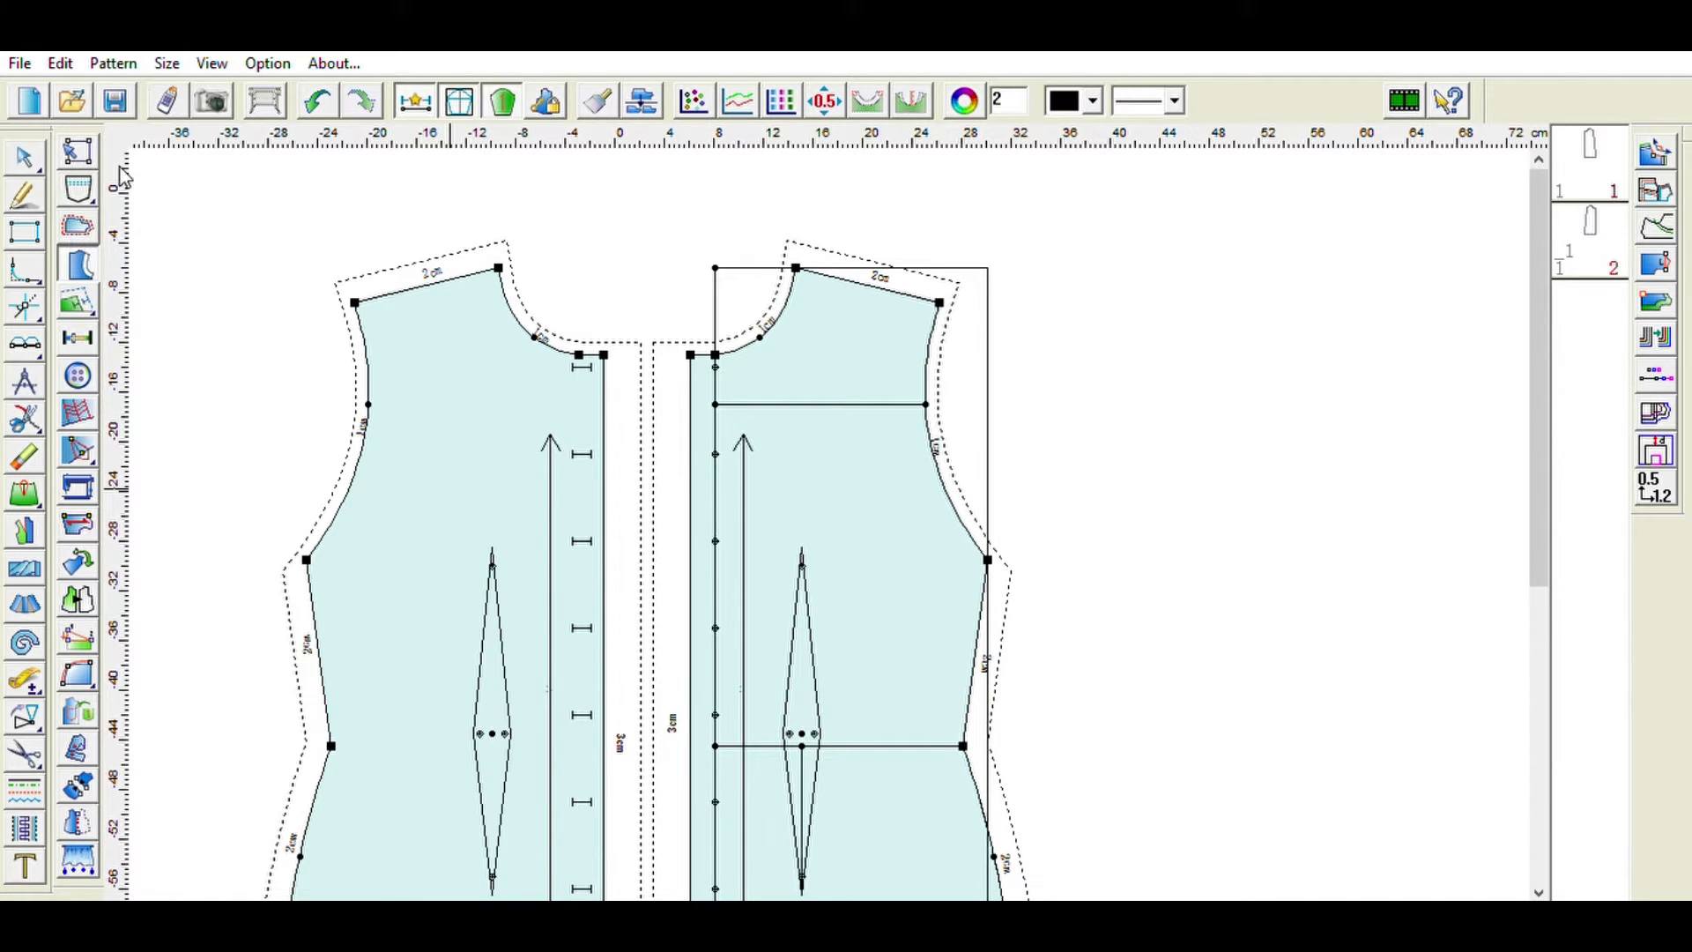
click(35, 189)
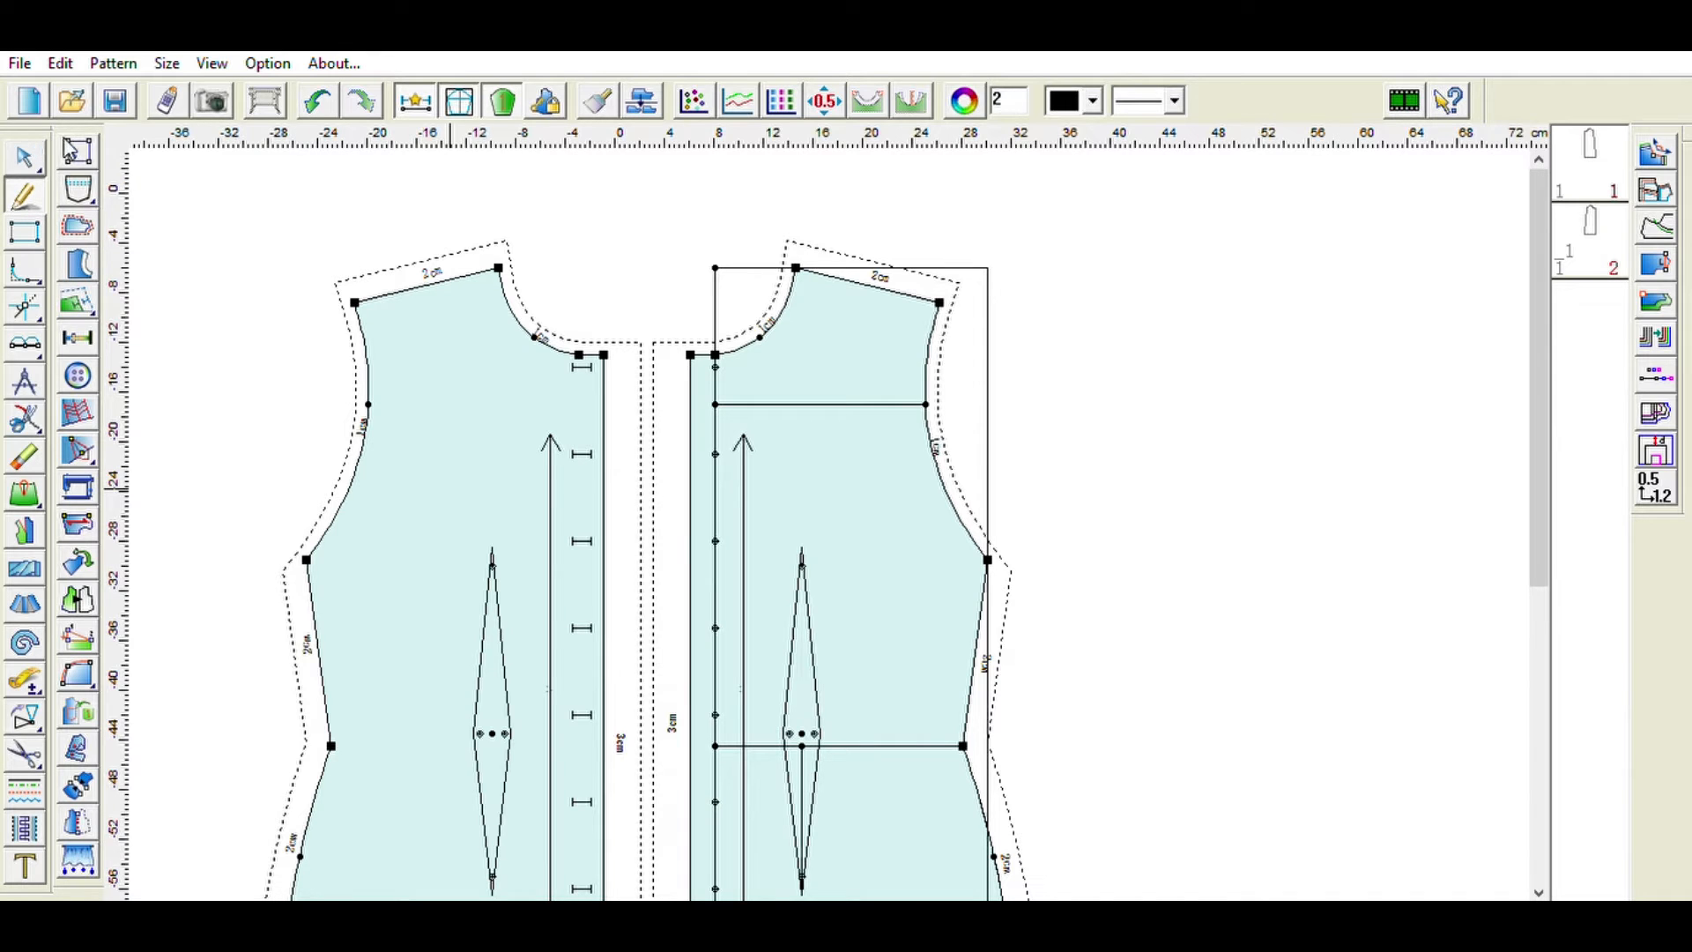
click(78, 599)
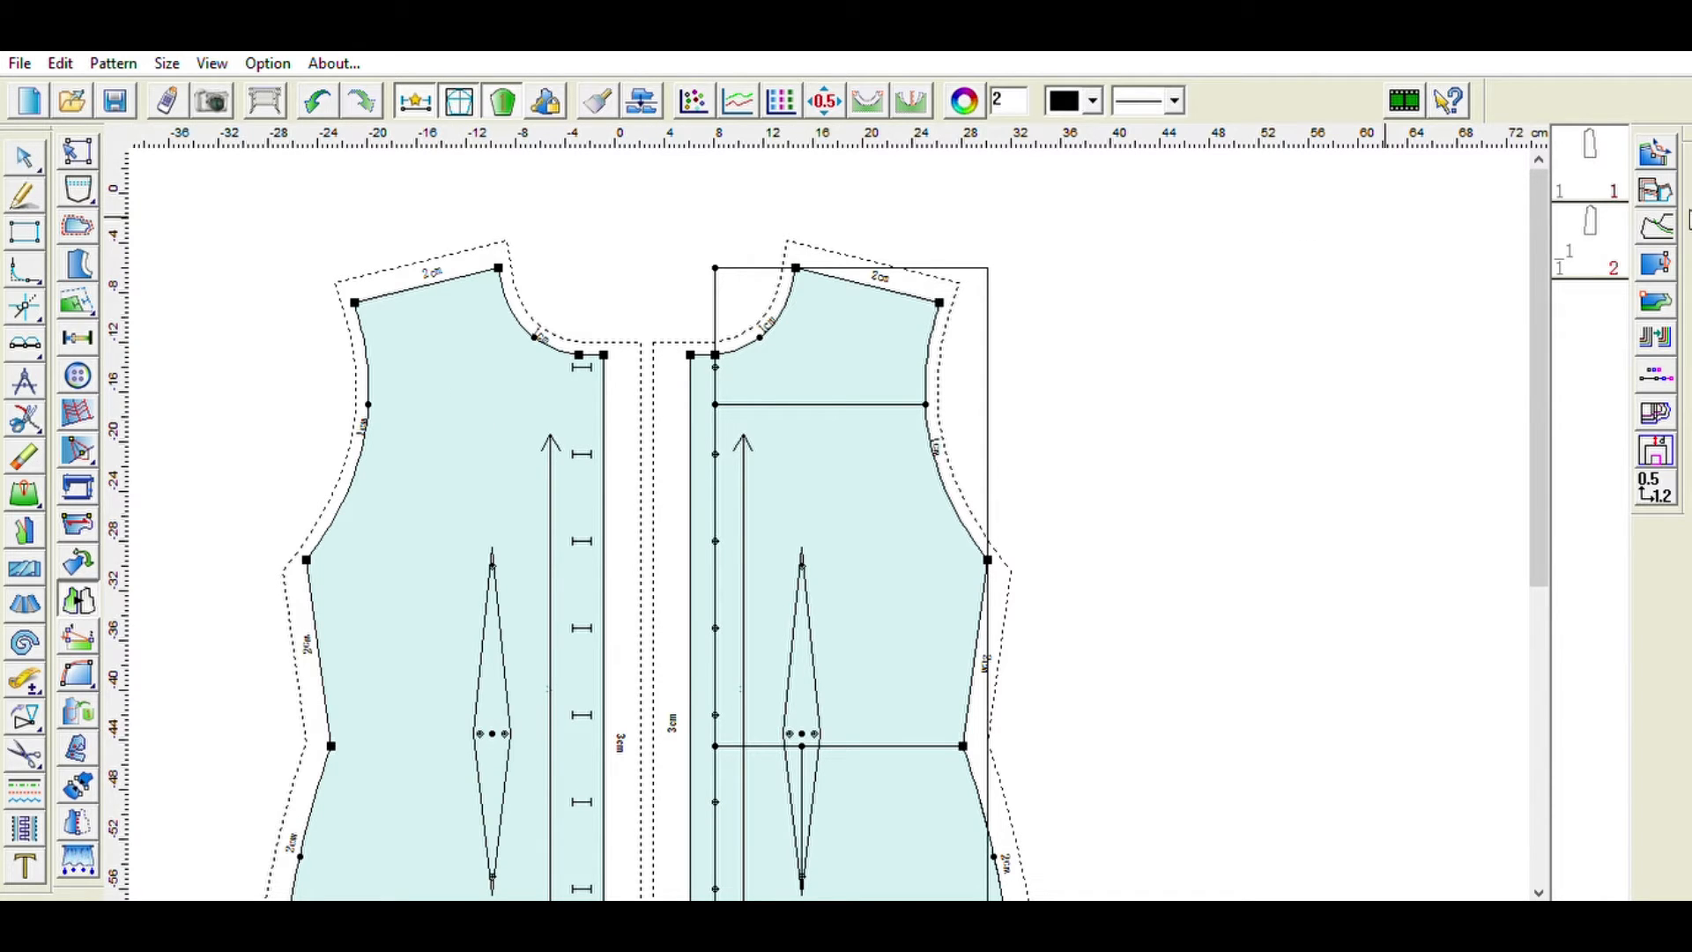
click(1659, 263)
scroll(445, 368, up, 2)
scroll(445, 369, down, 2)
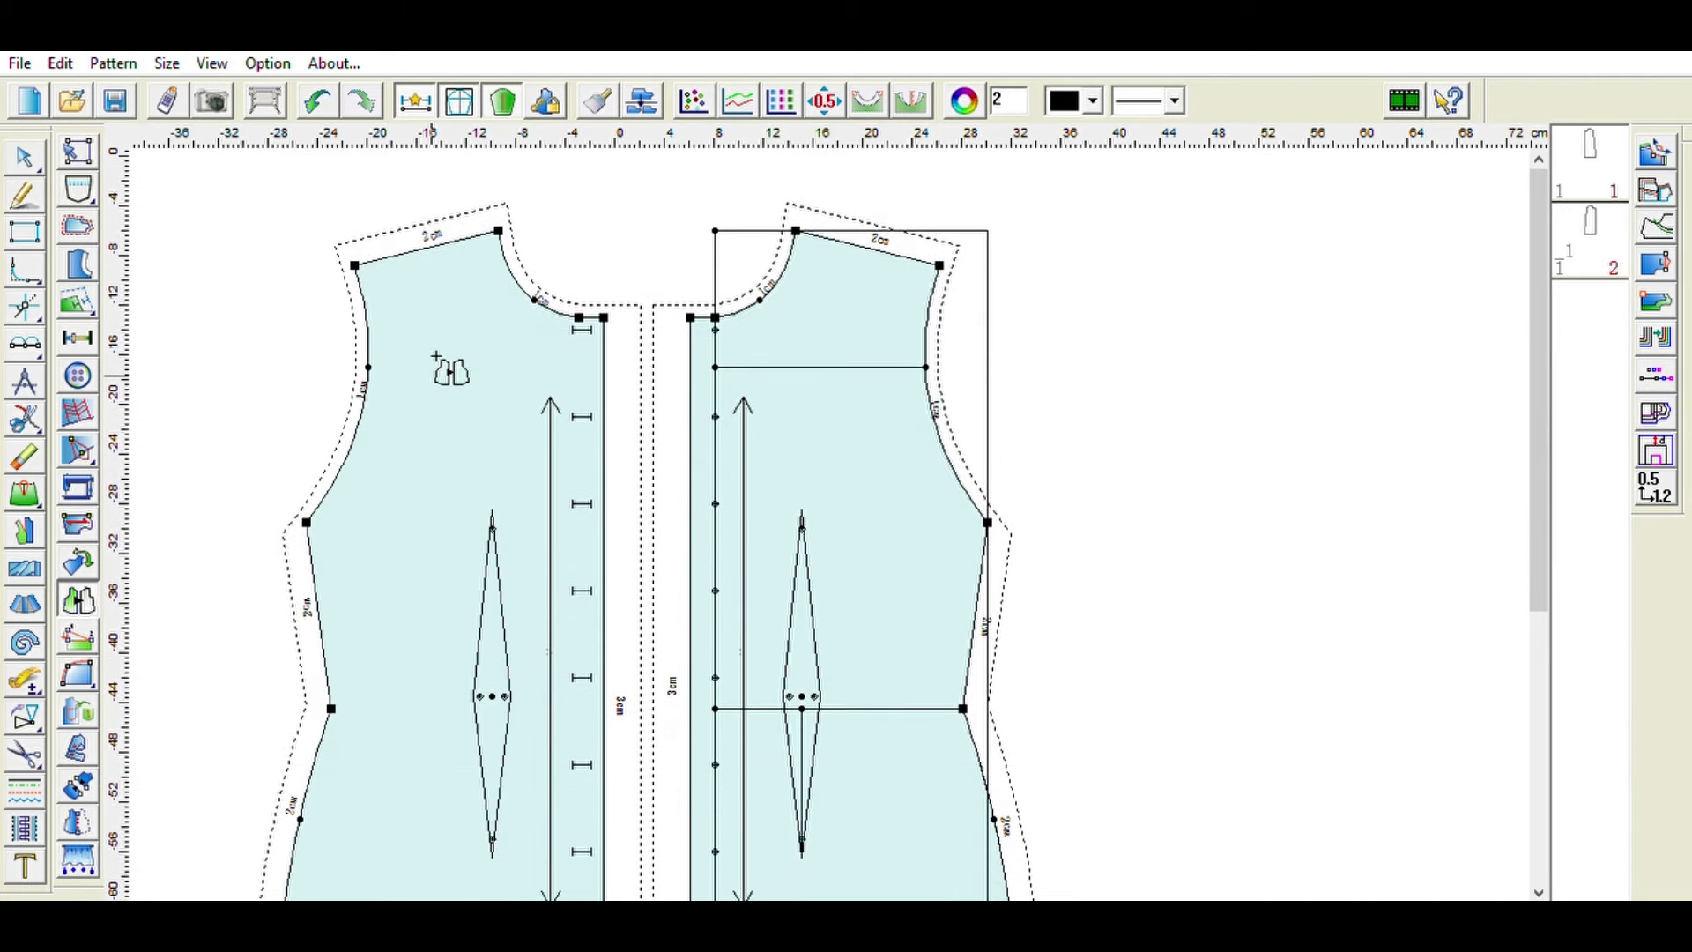
- Create a front-edge interlining strip from the pink bodice piece and move it clear of the bodices
click(78, 263)
click(79, 262)
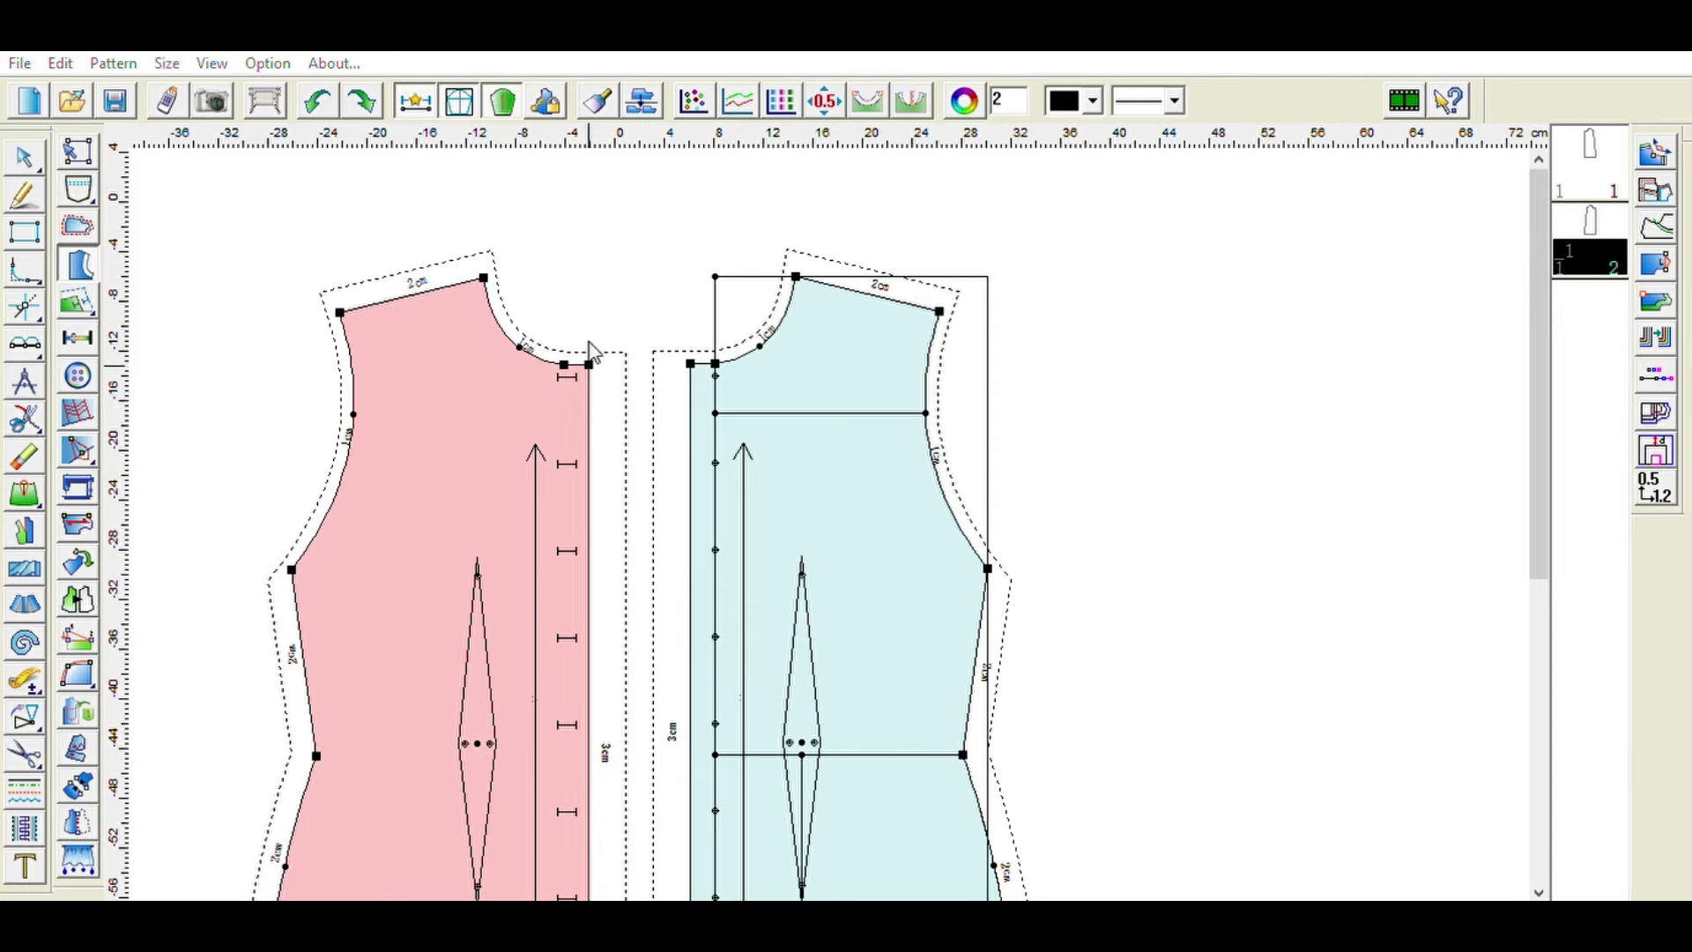
click(808, 643)
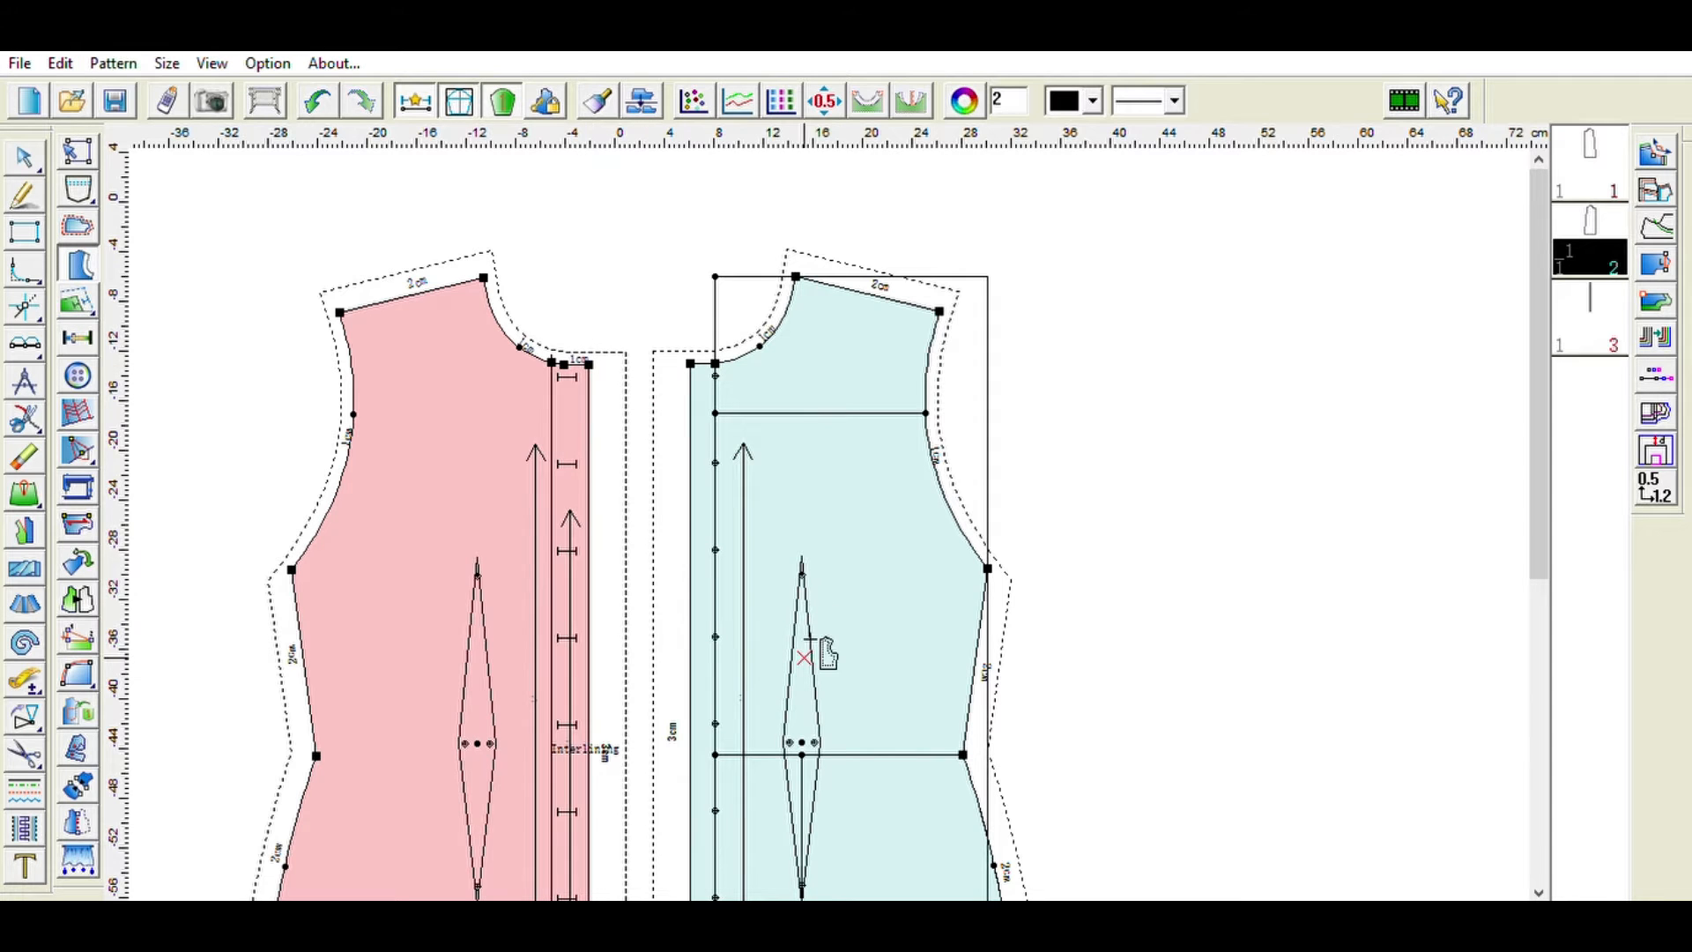
drag(447, 474, 361, 471)
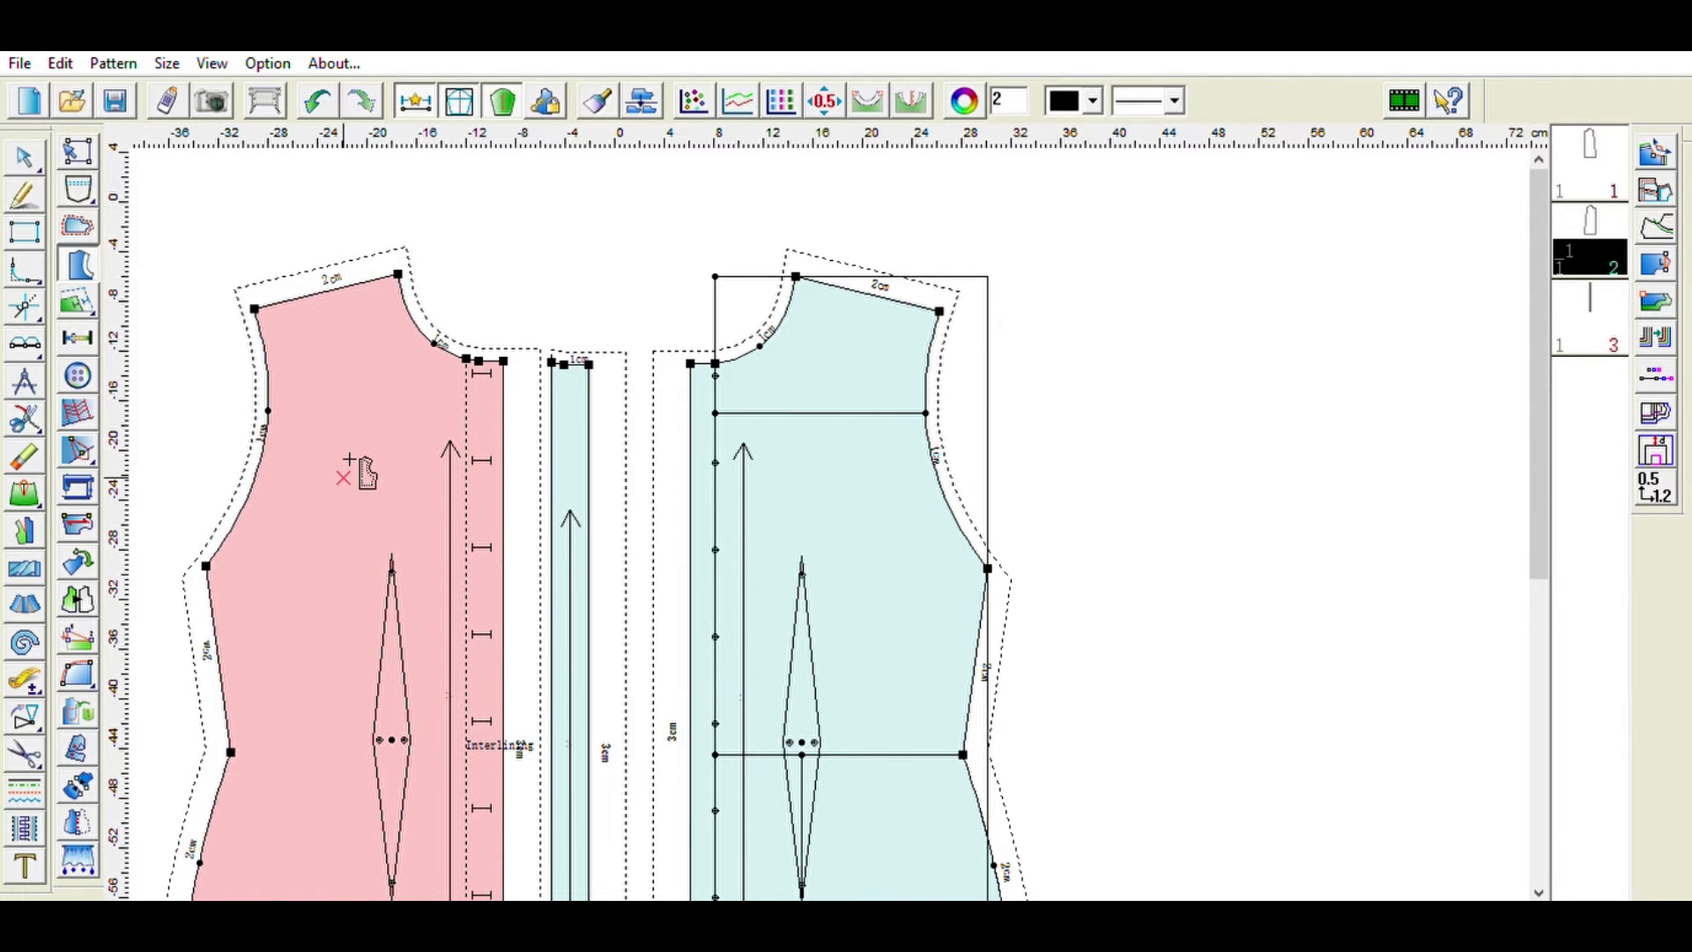
drag(582, 487, 1163, 408)
scroll(1159, 410, up, 1)
scroll(1066, 408, down, 4)
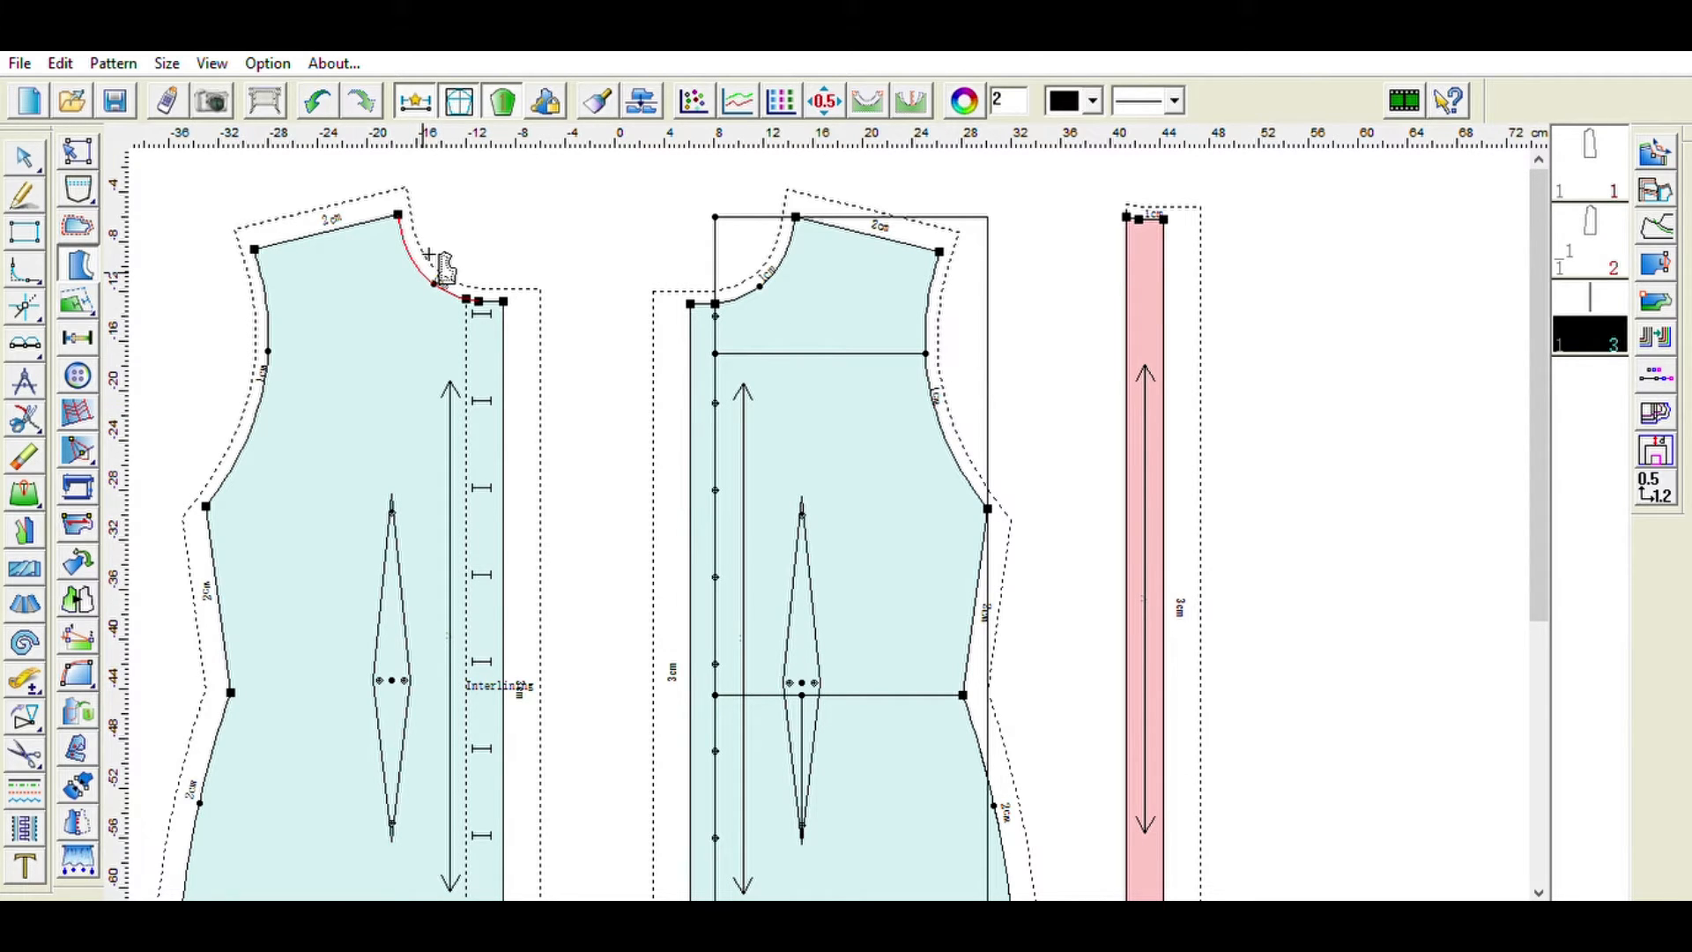
- Create a neckline interlining piece along the pink bodice's neck and shoulder area
right_click(454, 272)
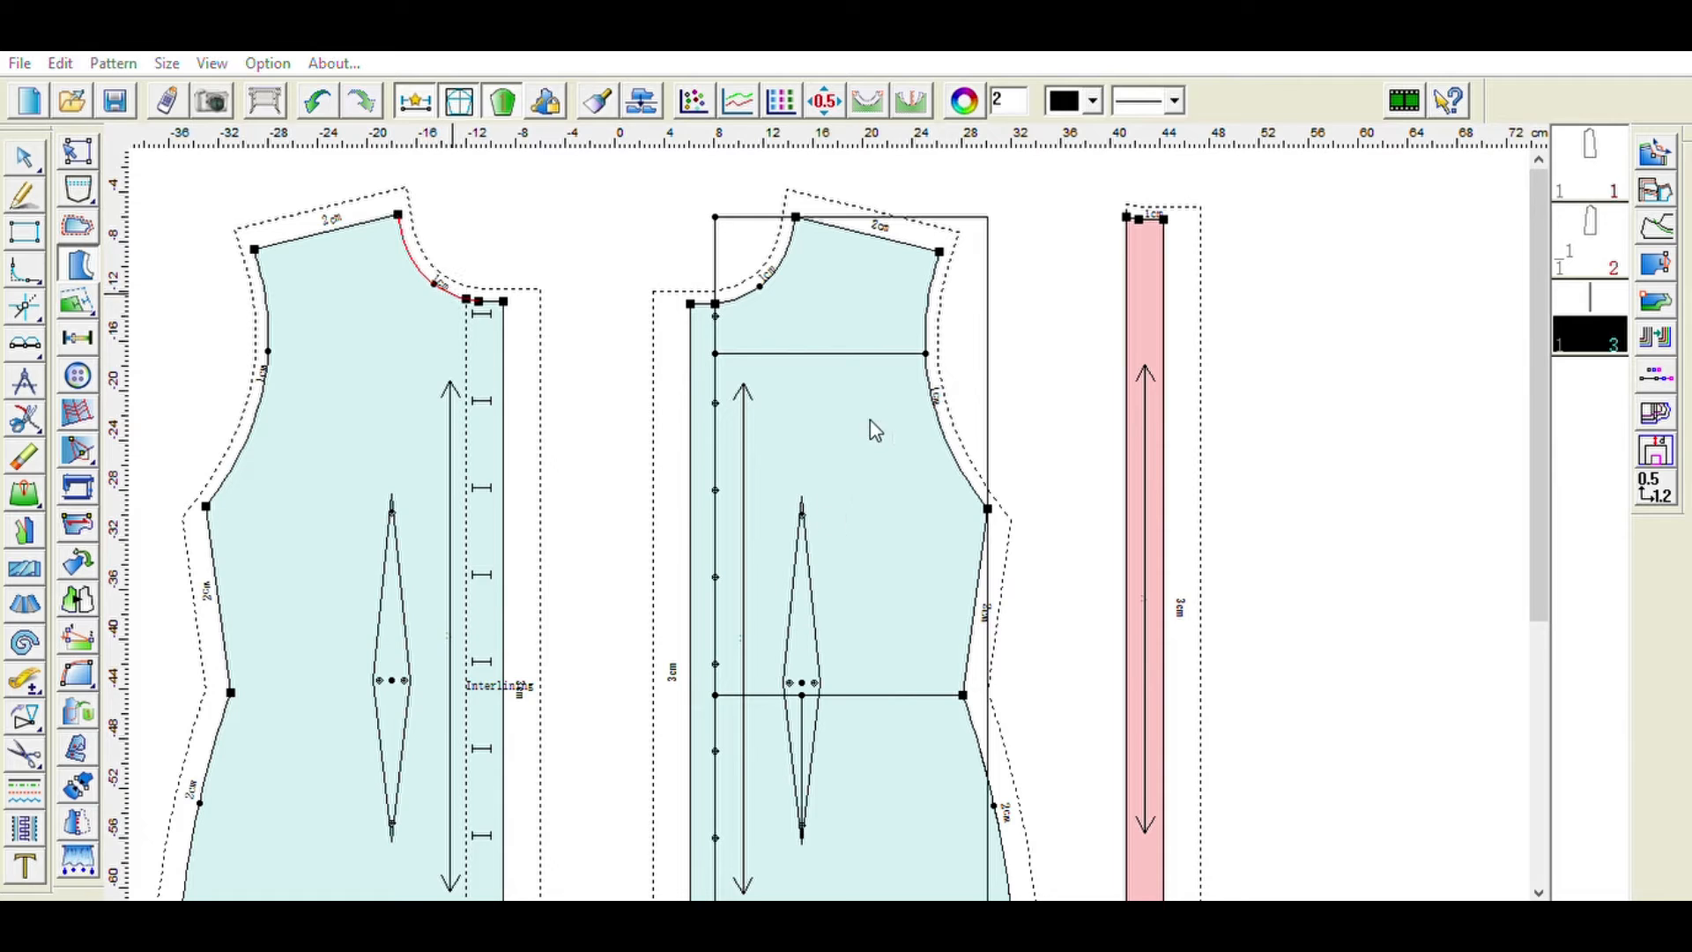
click(786, 631)
key(space)
click(302, 397)
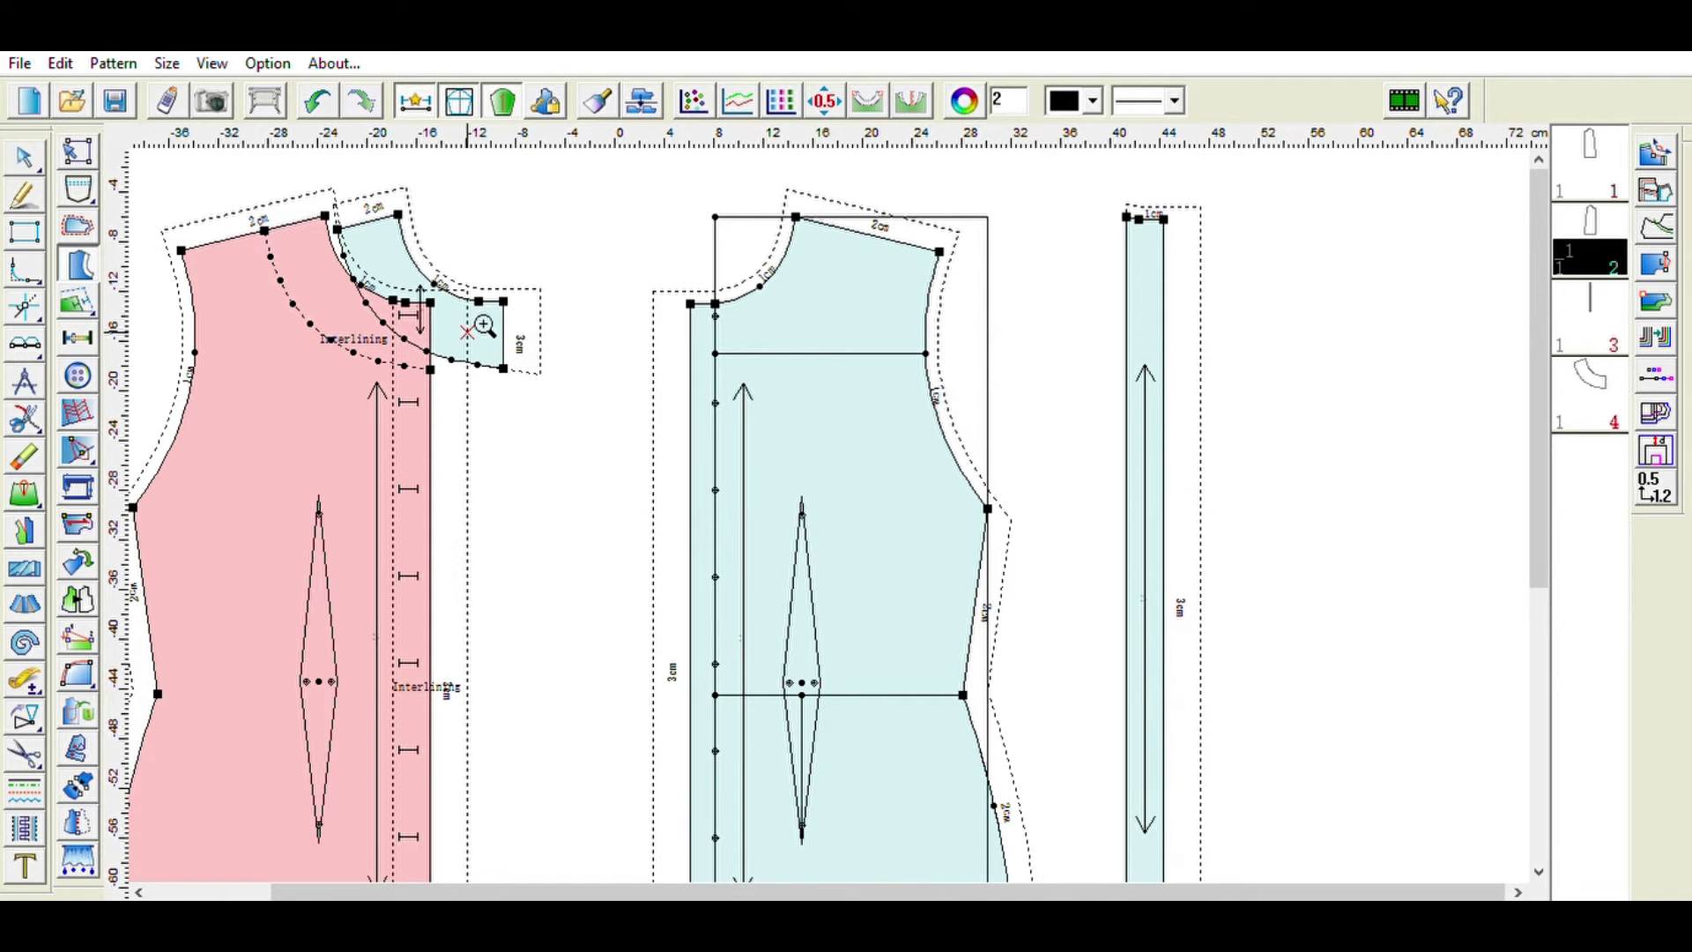
- Move the neckline interlining piece clear of the bodices, beside the front-edge strip, and return the pink bodice to place
drag(491, 328, 510, 491)
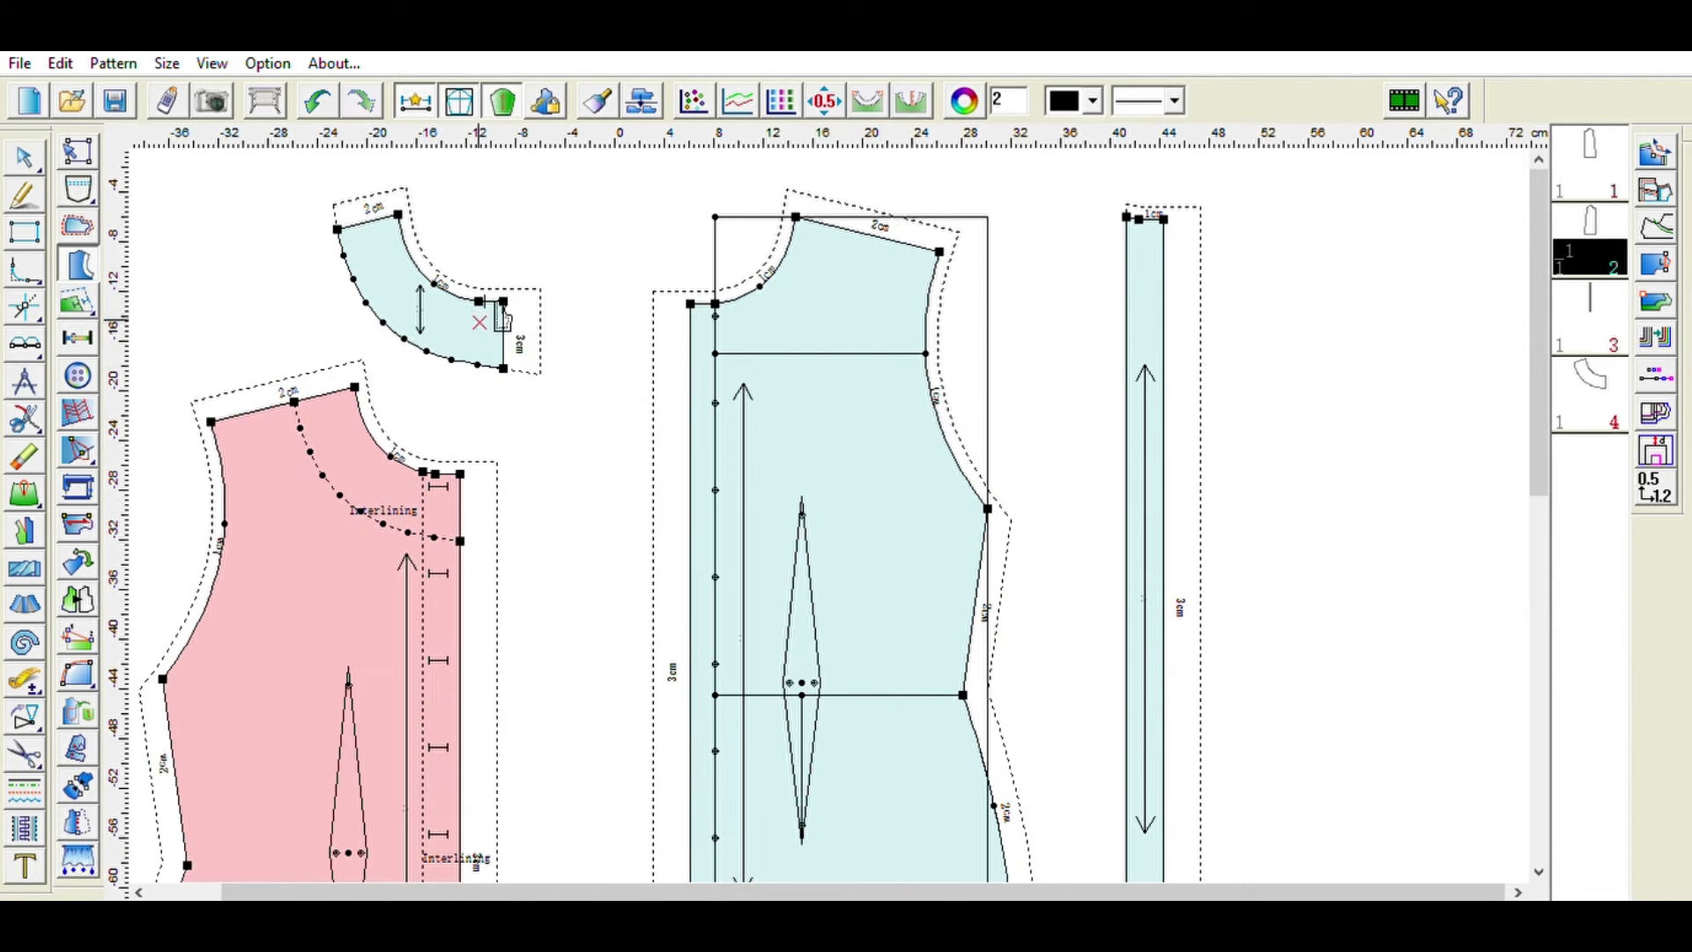
drag(512, 330, 1389, 337)
drag(329, 558, 449, 394)
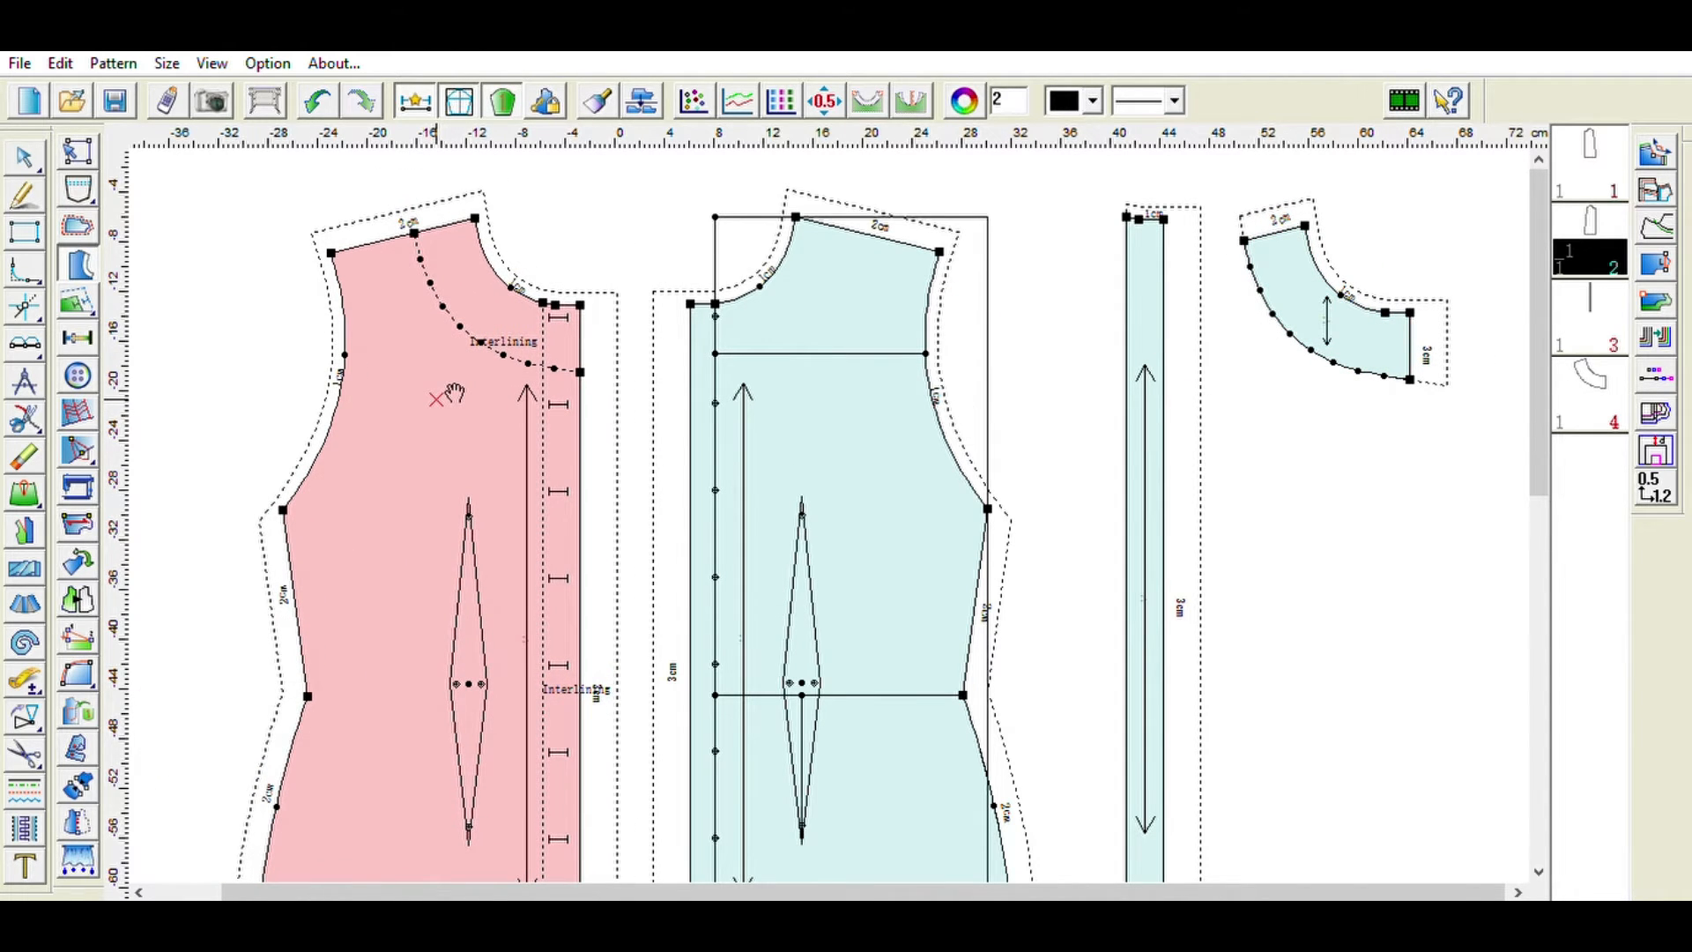
mouse_move(454, 393)
mouse_down()
mouse_move(480, 370)
mouse_move(442, 392)
mouse_up()
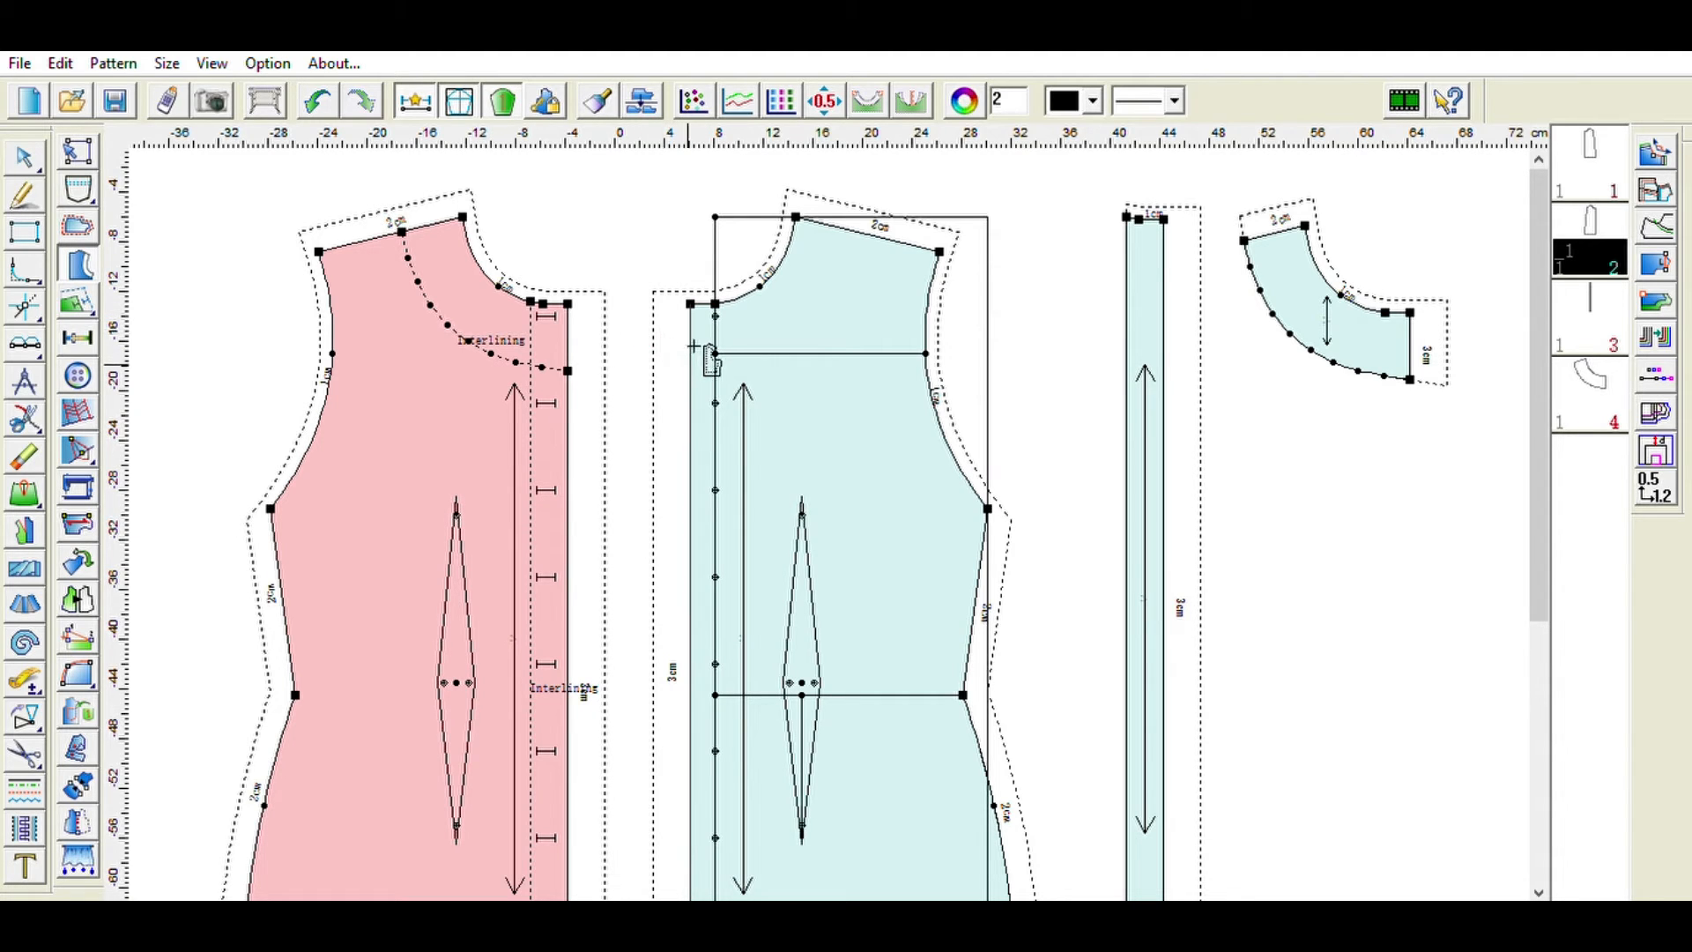
- Create a front-edge interlining strip from the right bodice piece and move it next to the first strip
click(777, 622)
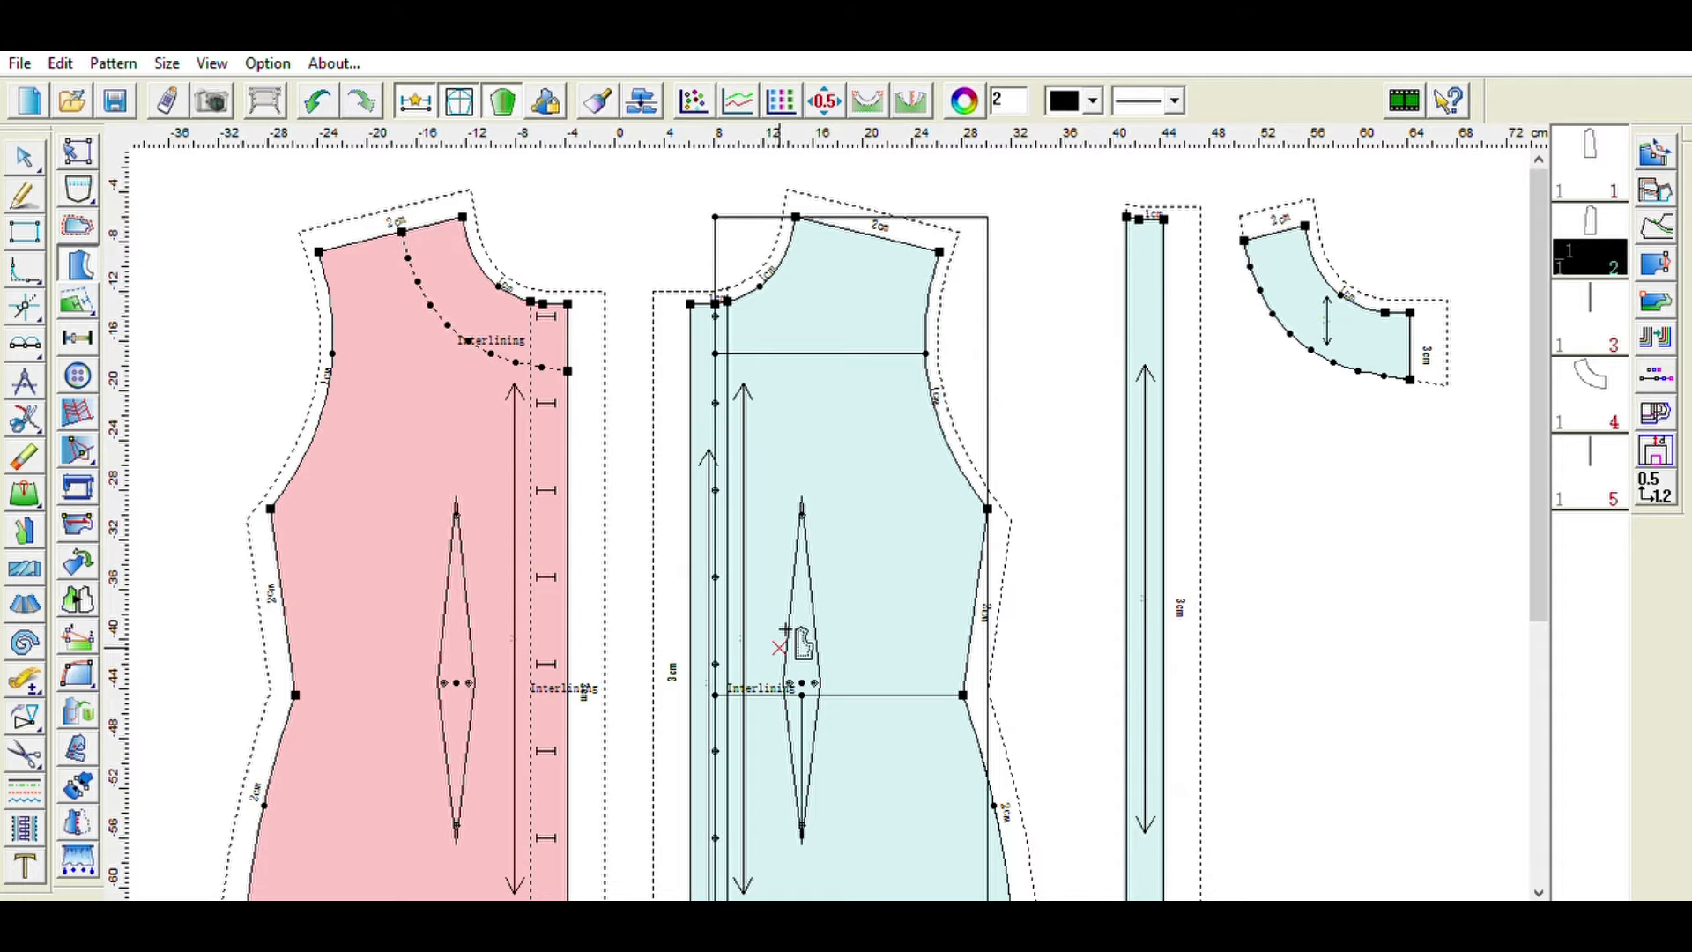
drag(853, 466, 918, 476)
drag(705, 476, 1244, 399)
drag(1001, 461, 908, 453)
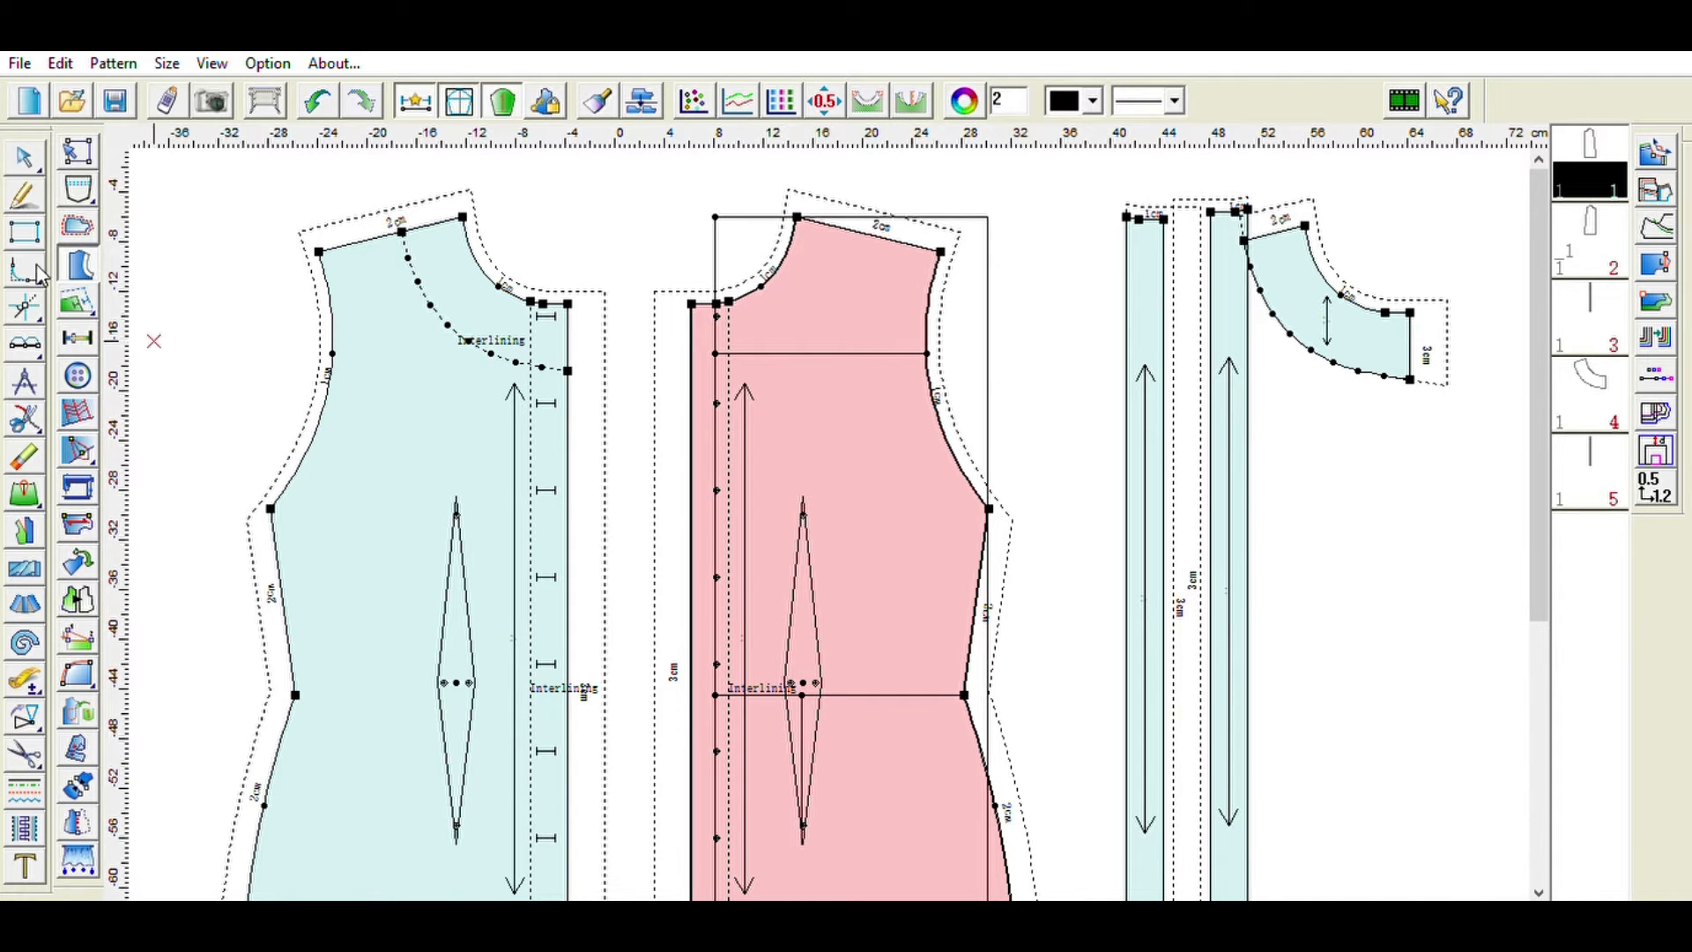
- Create a neckline interlining piece from the right bodice's neck area and move it clear of the bodices
click(739, 295)
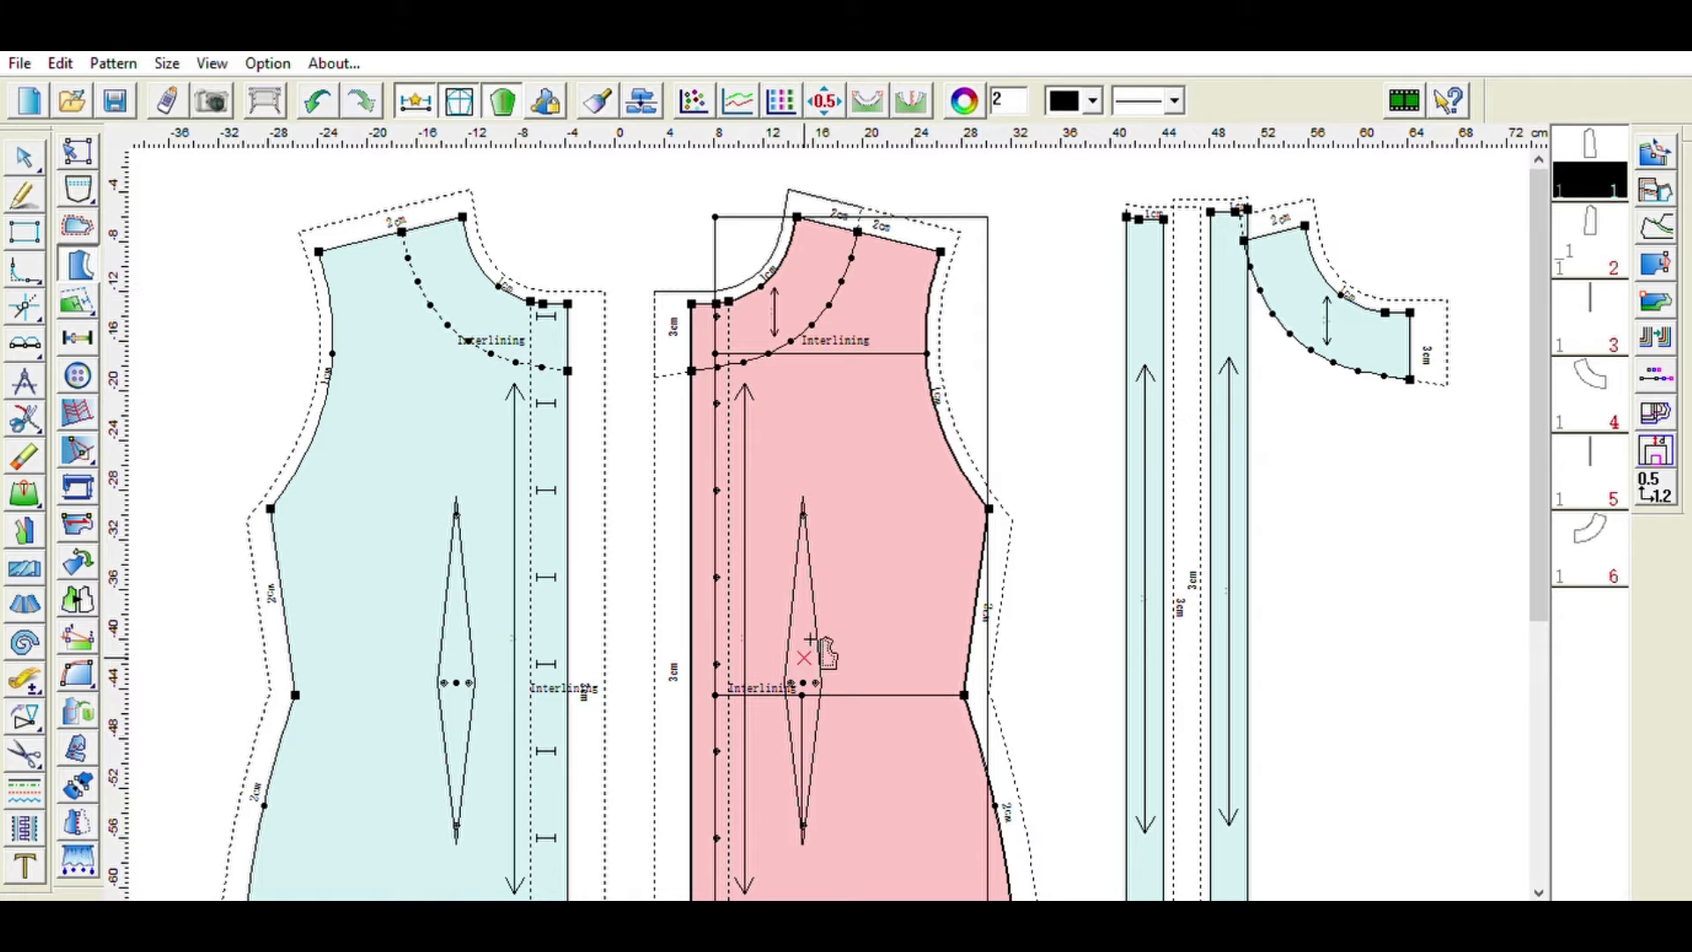
drag(815, 471, 891, 544)
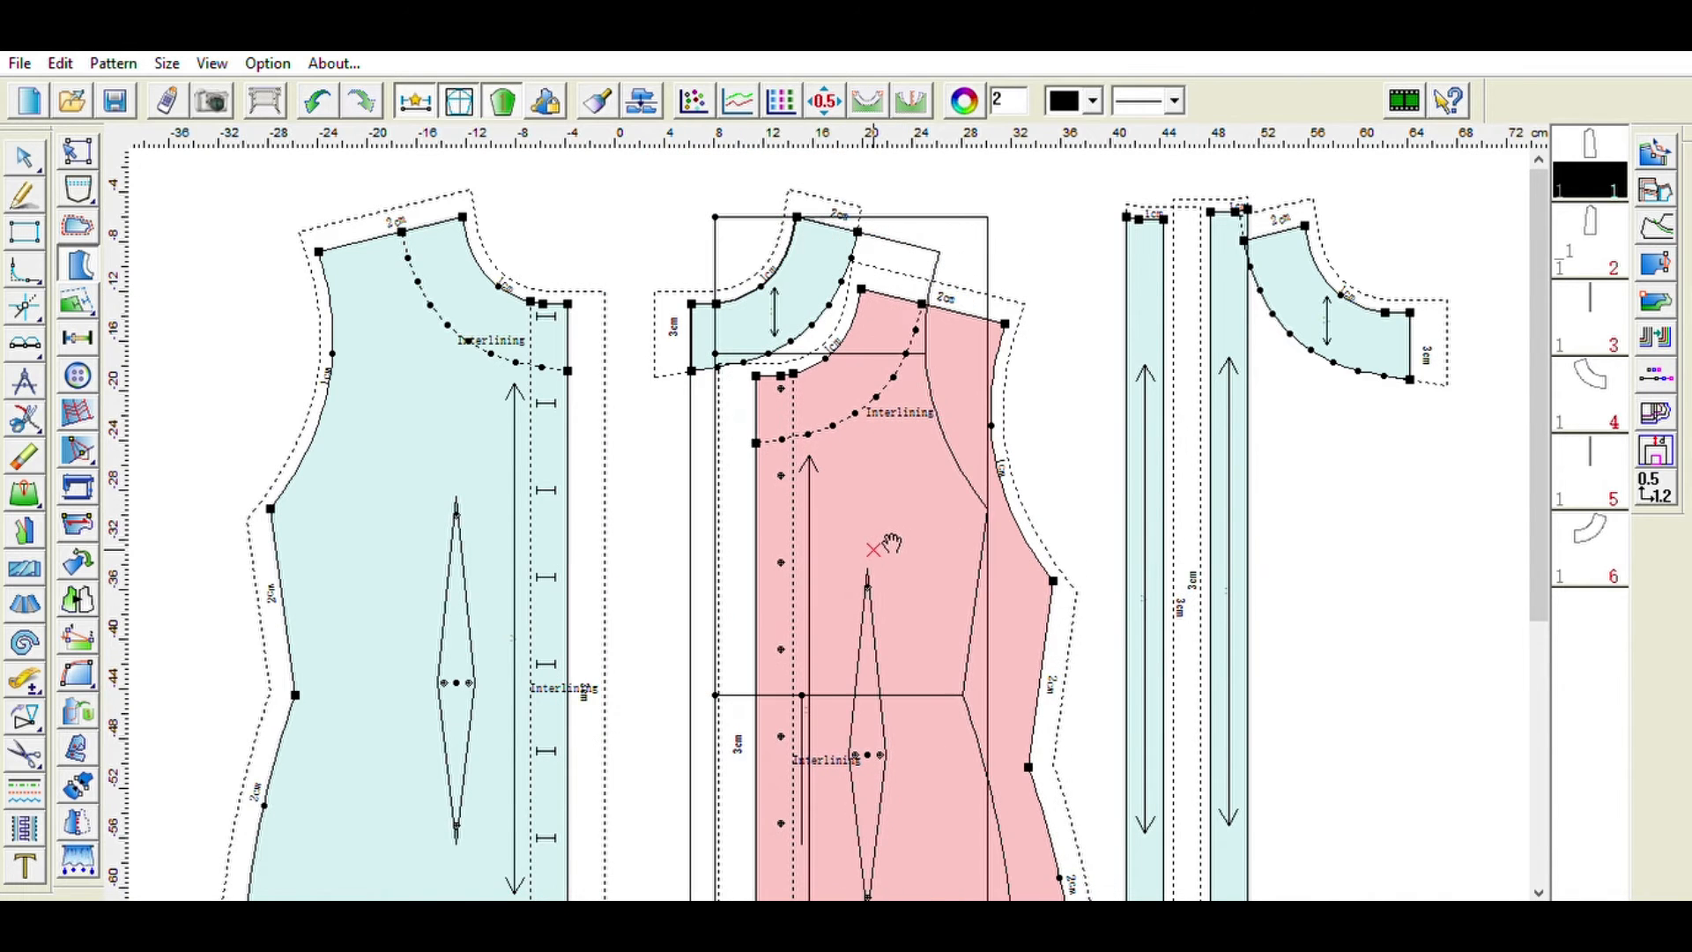
drag(753, 309, 1468, 423)
click(921, 483)
drag(921, 483, 855, 413)
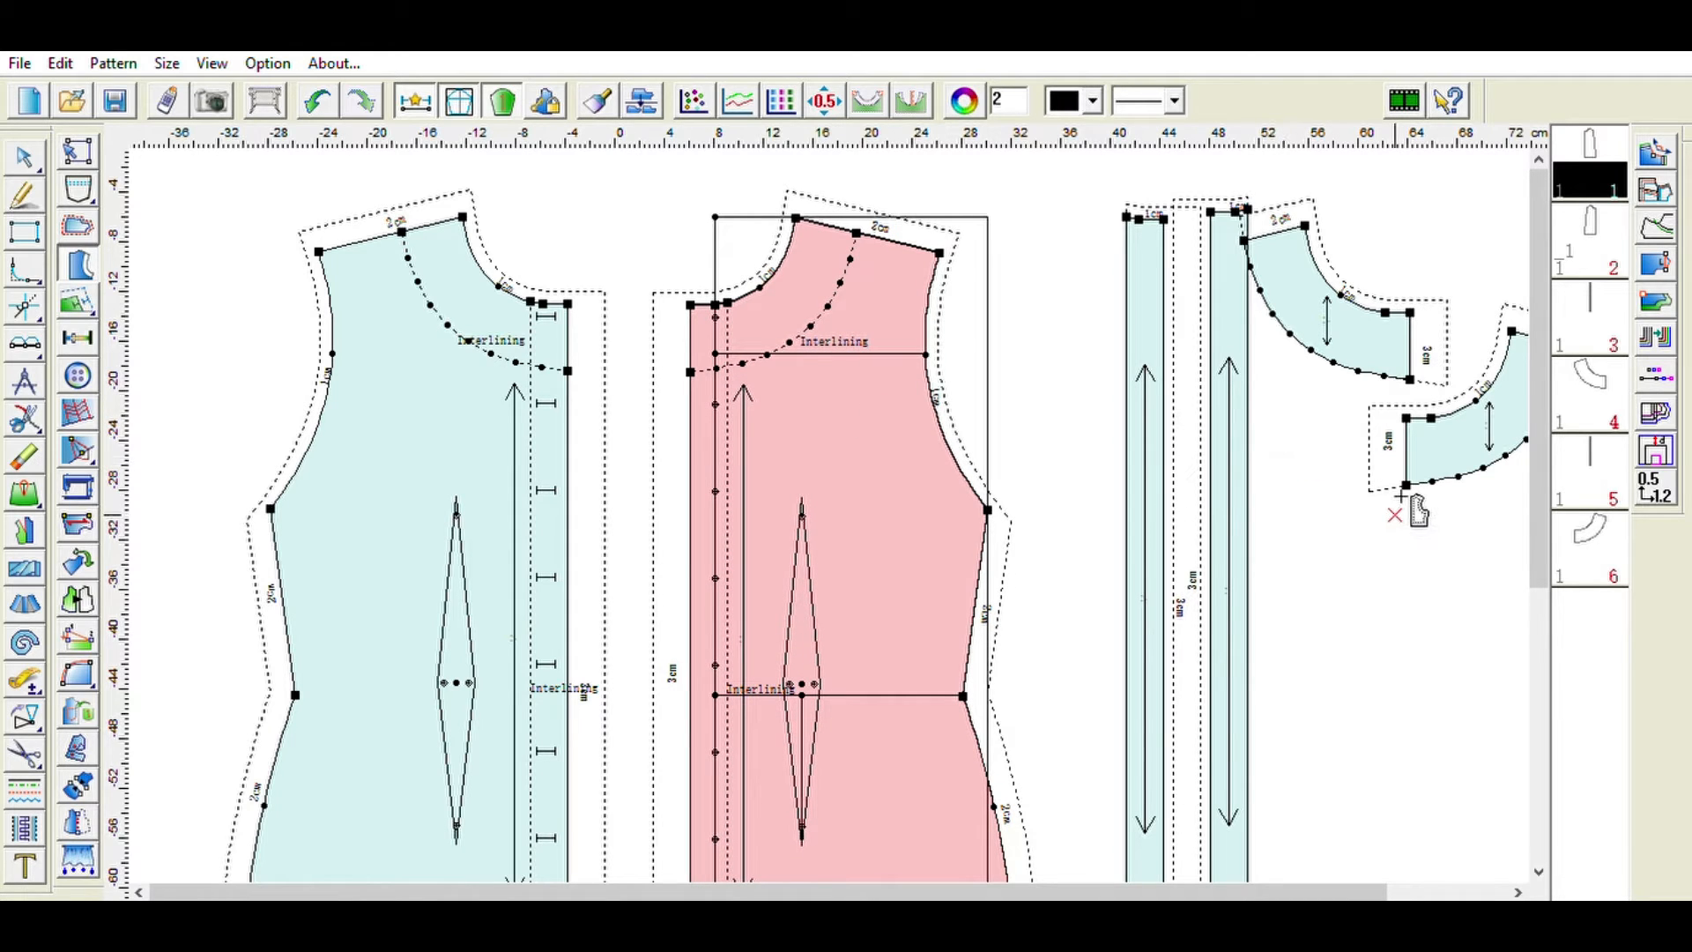
- Align the two front-edge interlining strips vertically with the bodice pieces
click(23, 194)
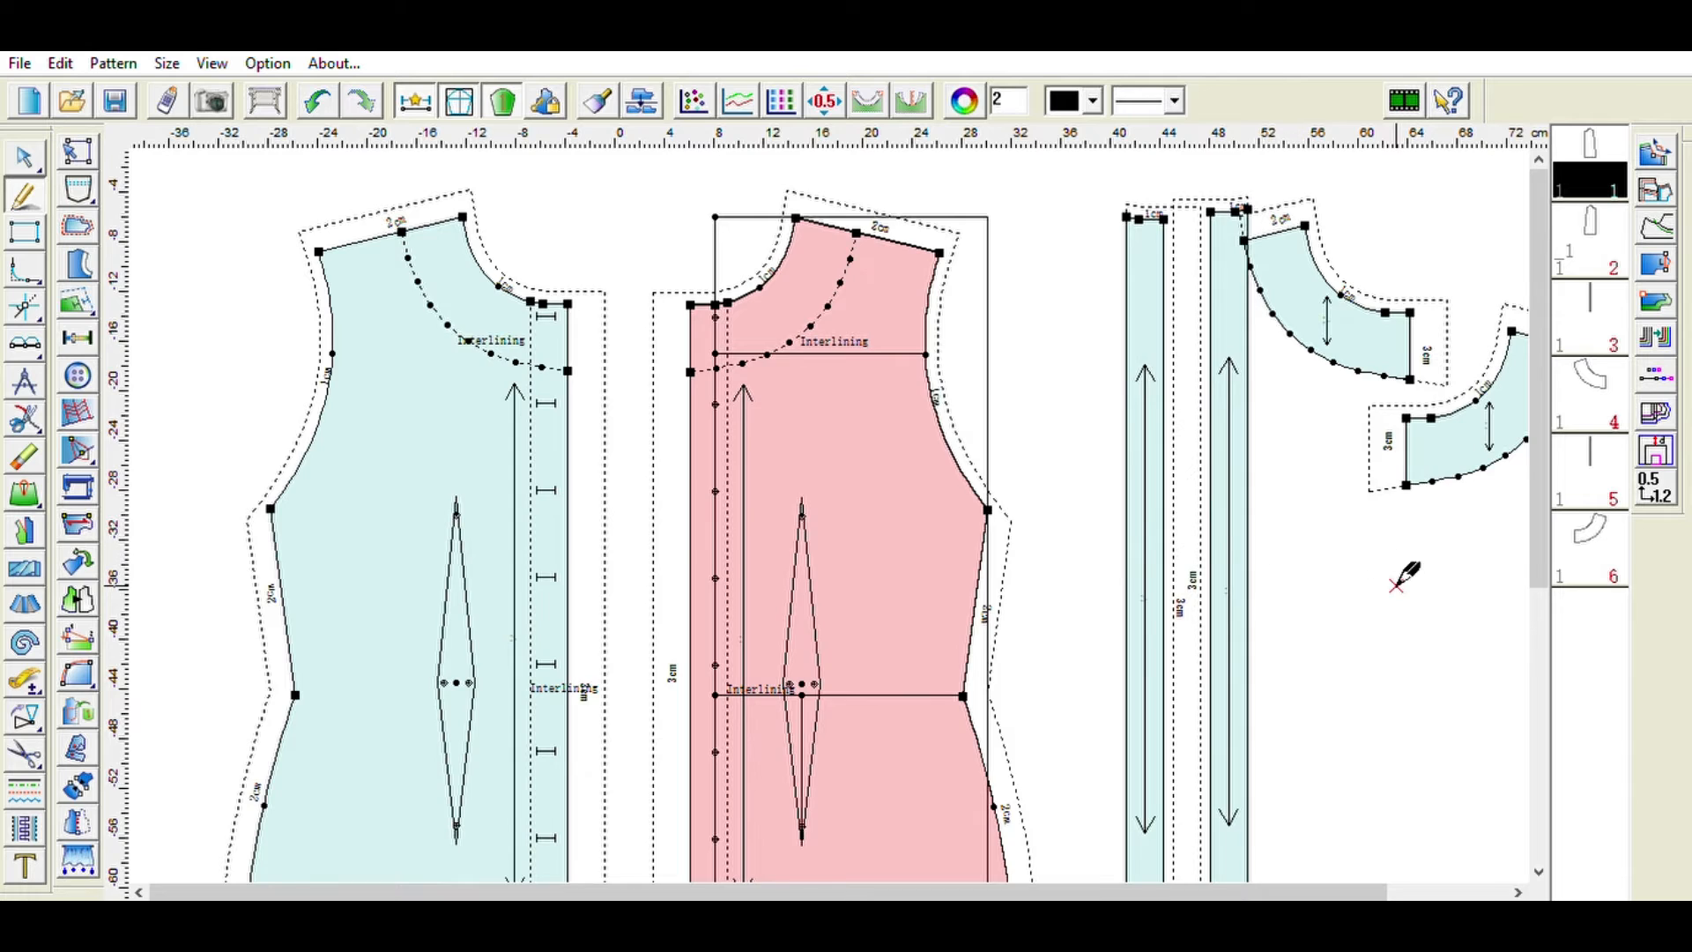
scroll(1395, 586, up, 2)
drag(1226, 891, 1451, 830)
key(space)
drag(1084, 684, 1037, 689)
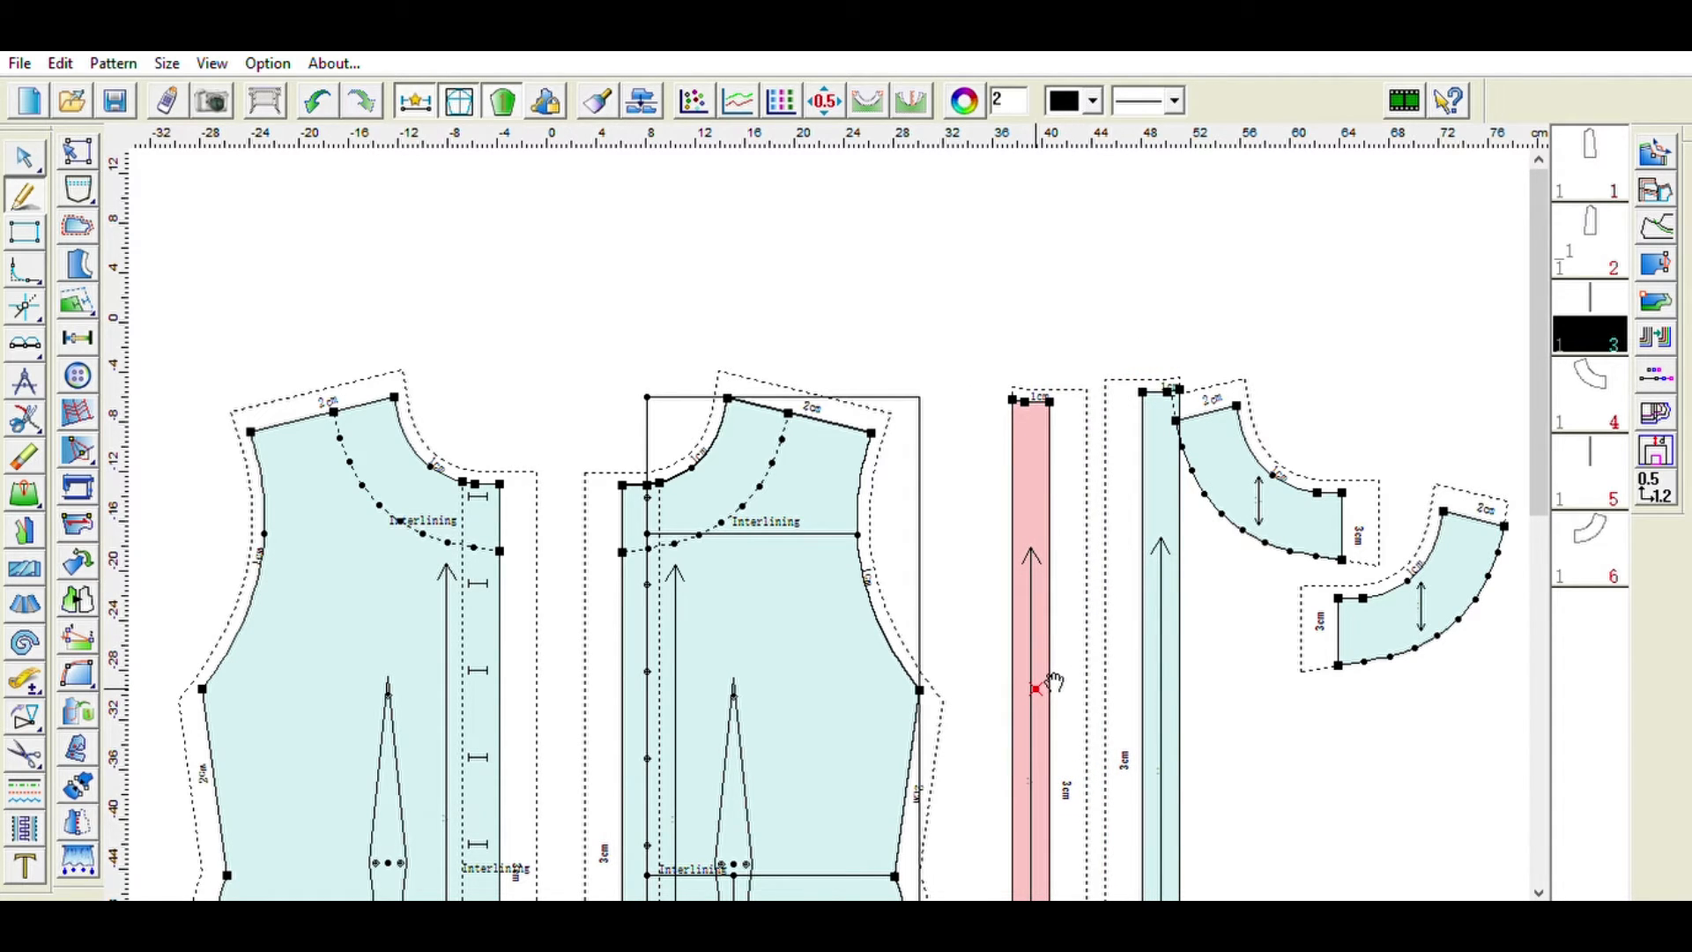
drag(1037, 689, 1037, 793)
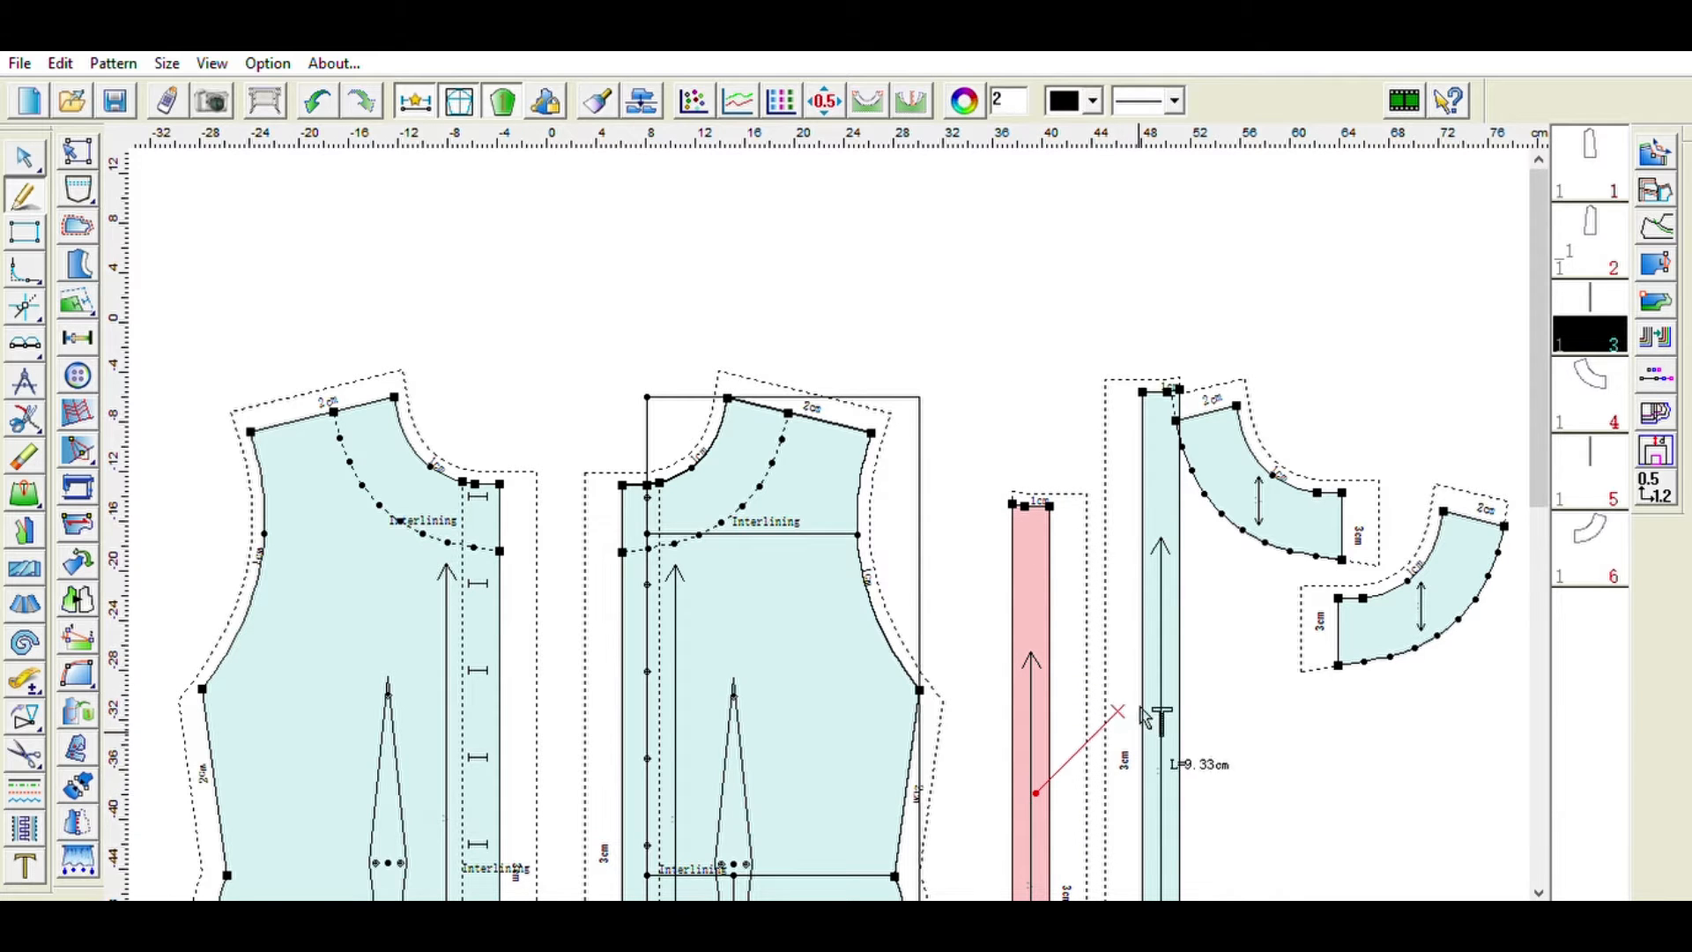
scroll(1131, 723, down, 5)
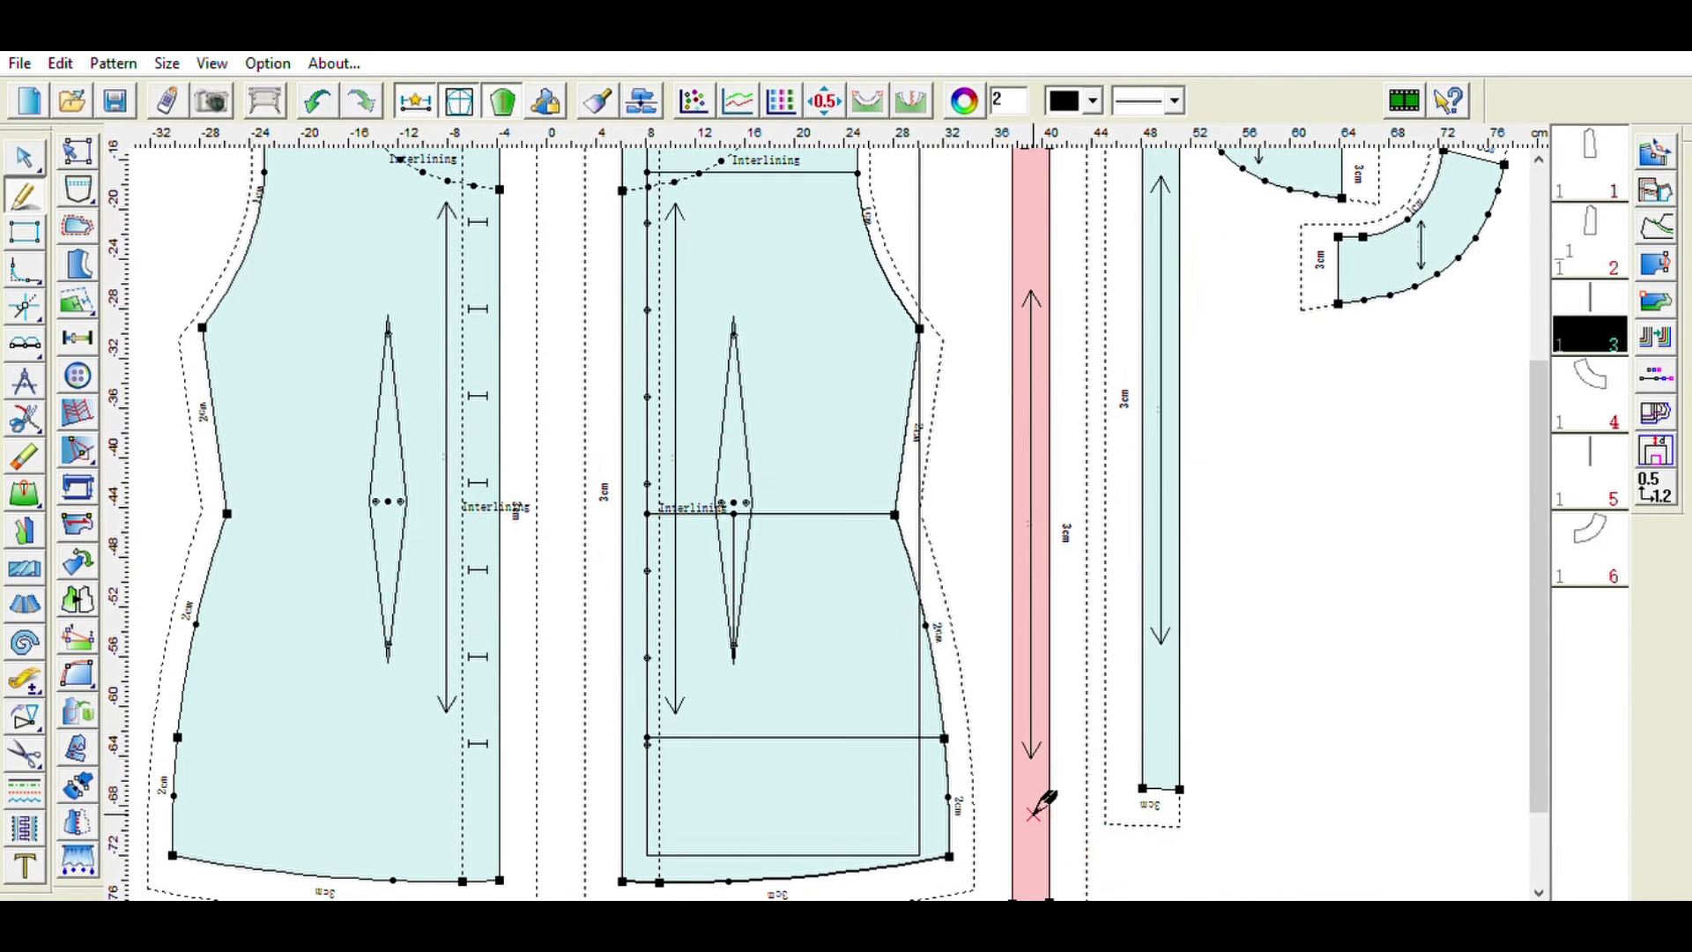
drag(1050, 809, 1060, 756)
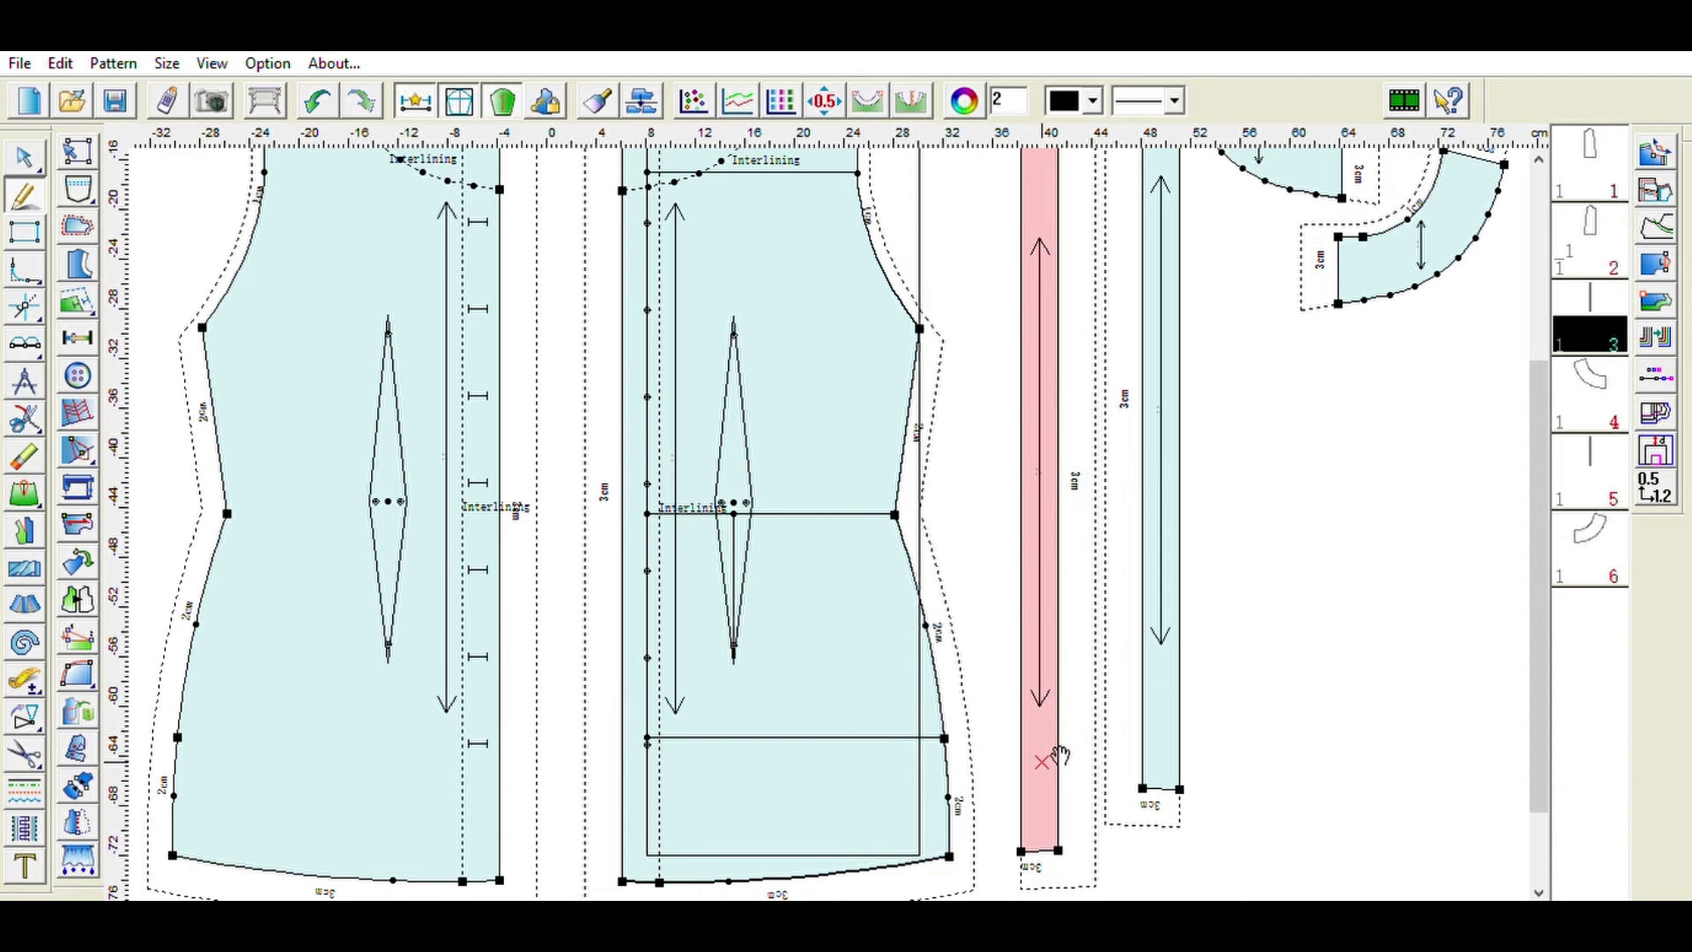
drag(1179, 674, 1203, 734)
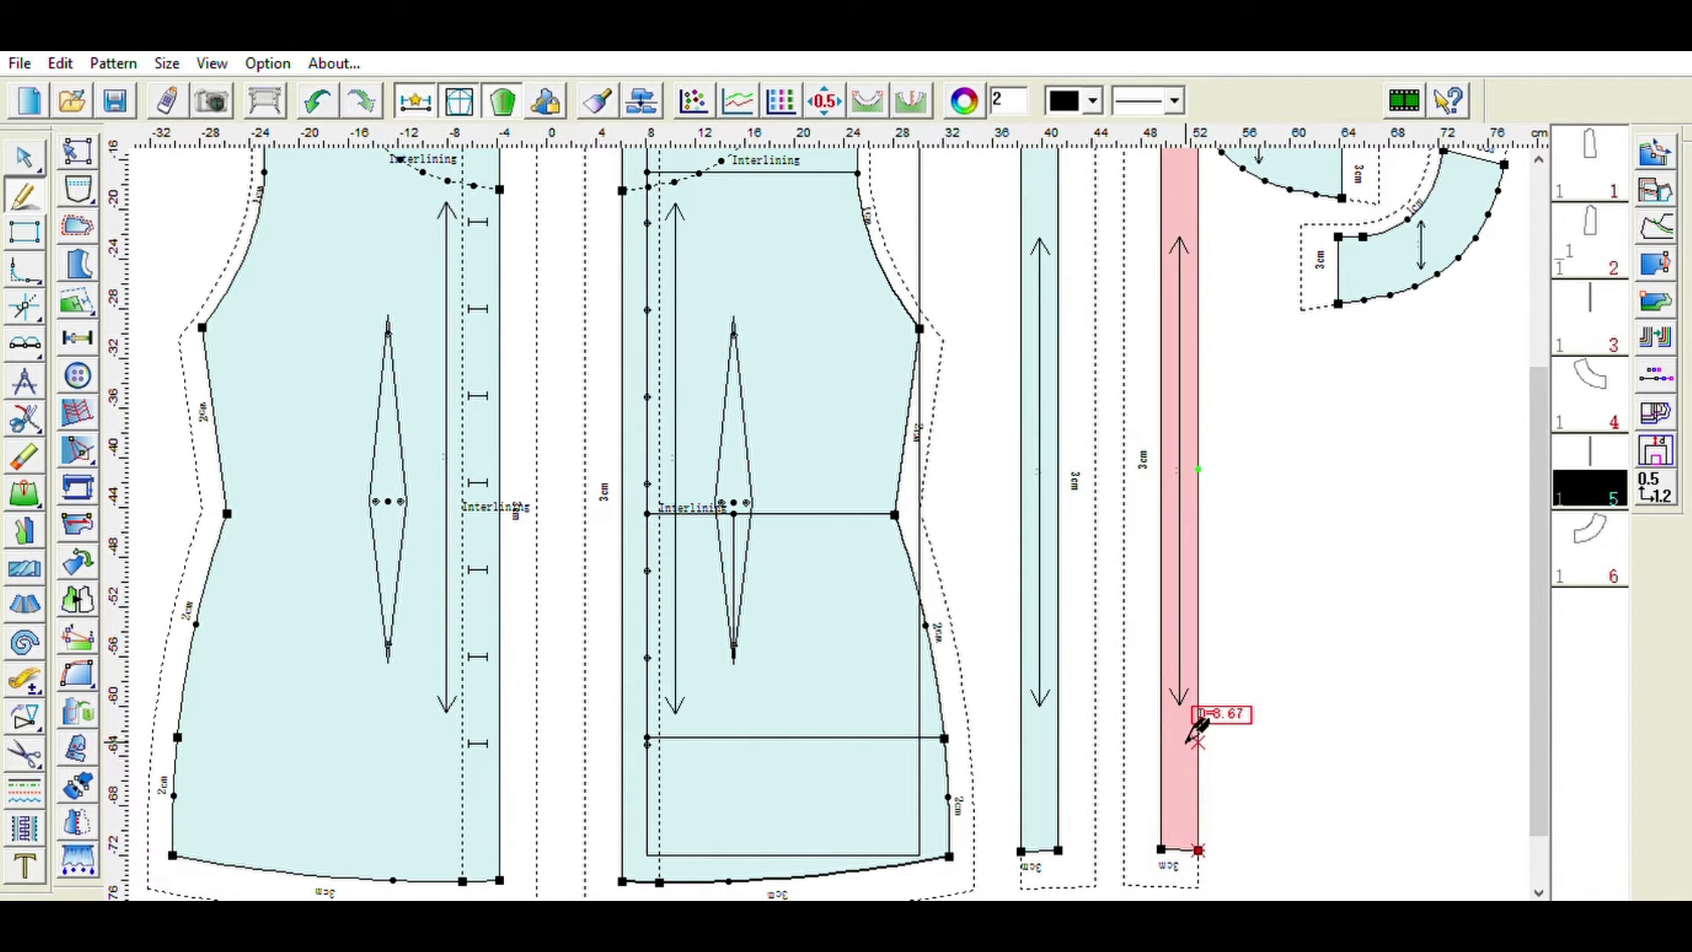
- Rearrange the two neckline interlining pieces one above the other beside the strips
scroll(1363, 408, down, 3)
scroll(1363, 408, up, 7)
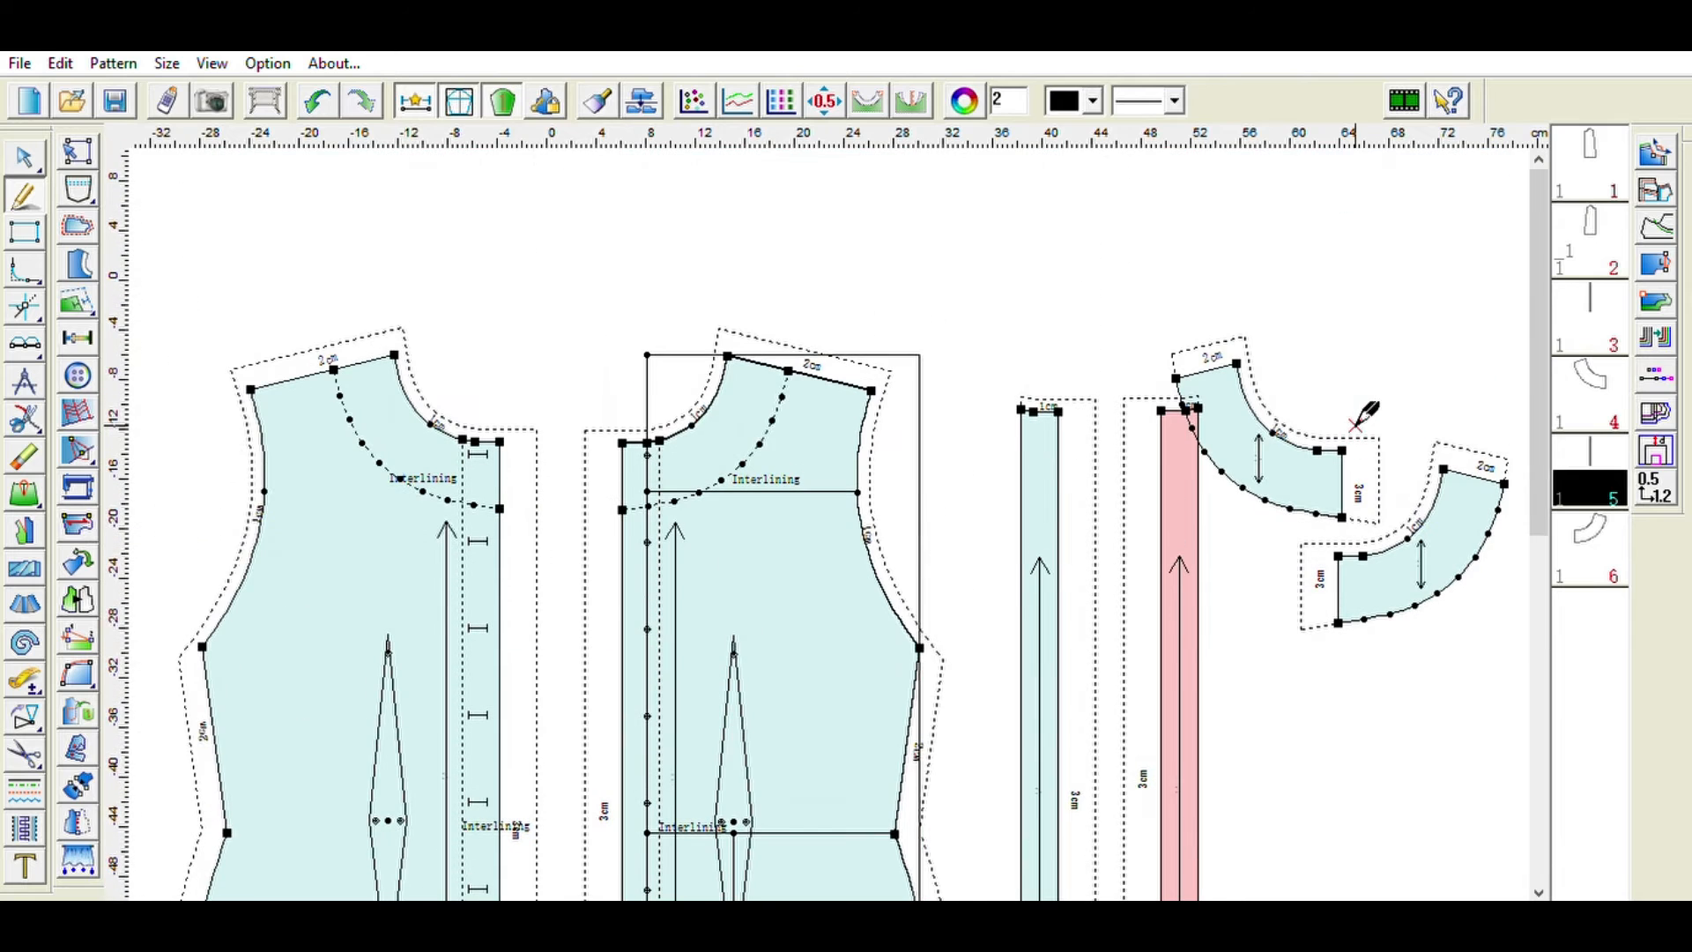
click(1412, 572)
drag(1412, 573, 1386, 716)
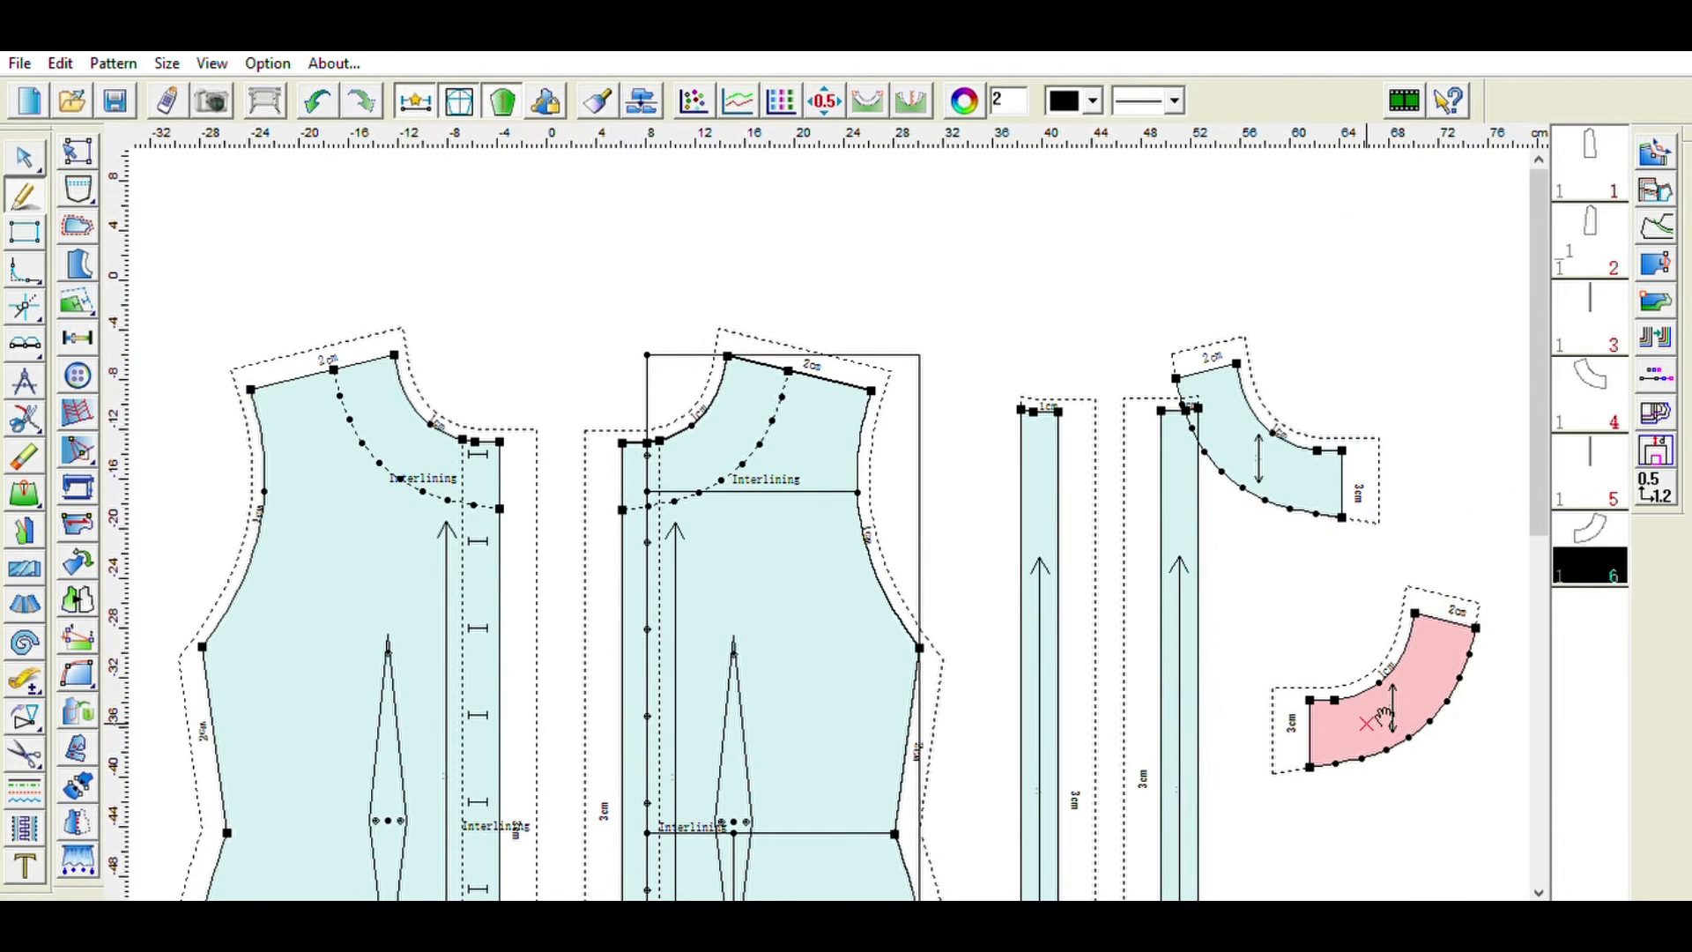
drag(1285, 485, 1334, 542)
scroll(419, 631, down, 3)
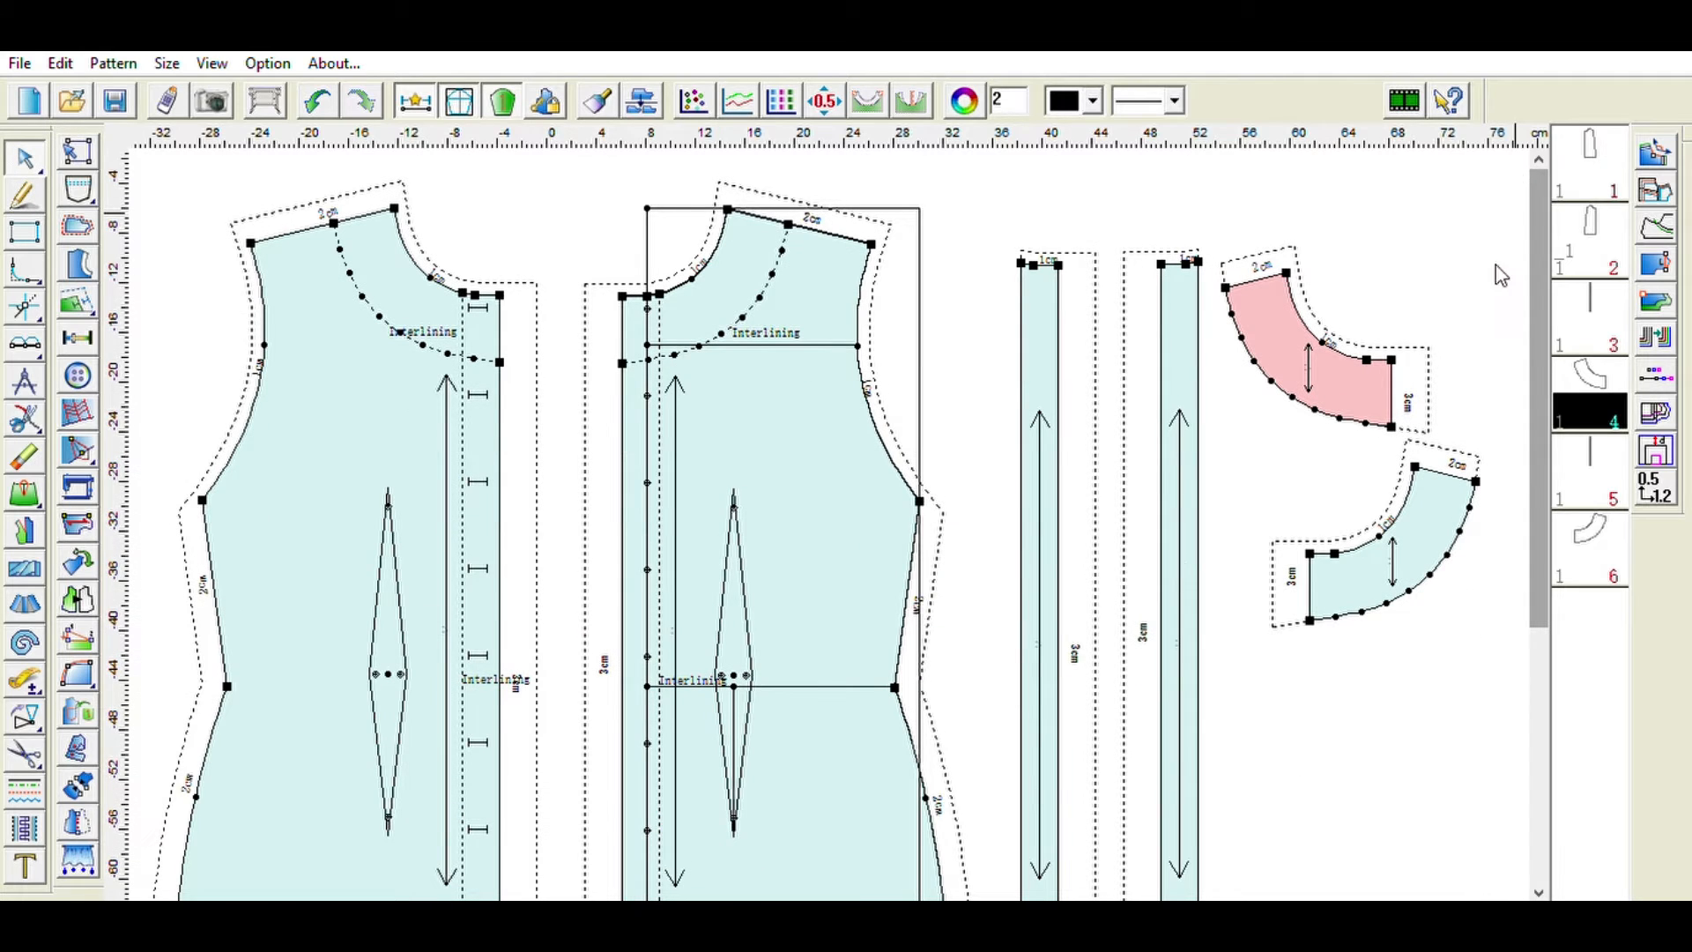
- Name the two bodice pieces in the pattern piece list
click(1597, 128)
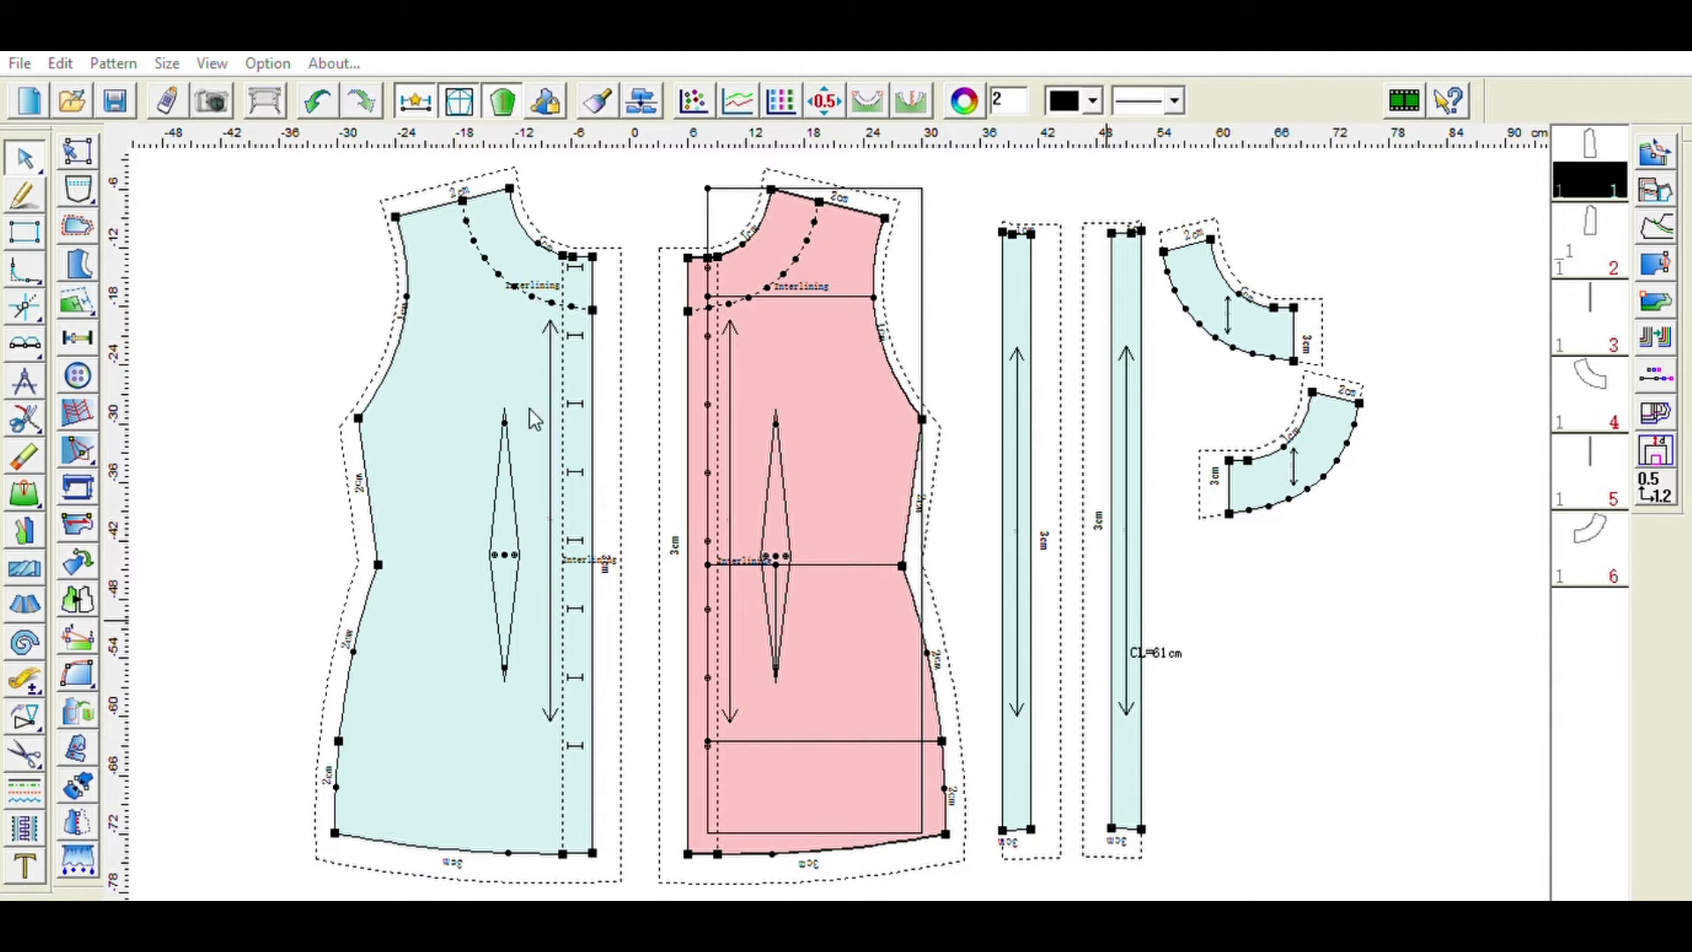
click(1593, 245)
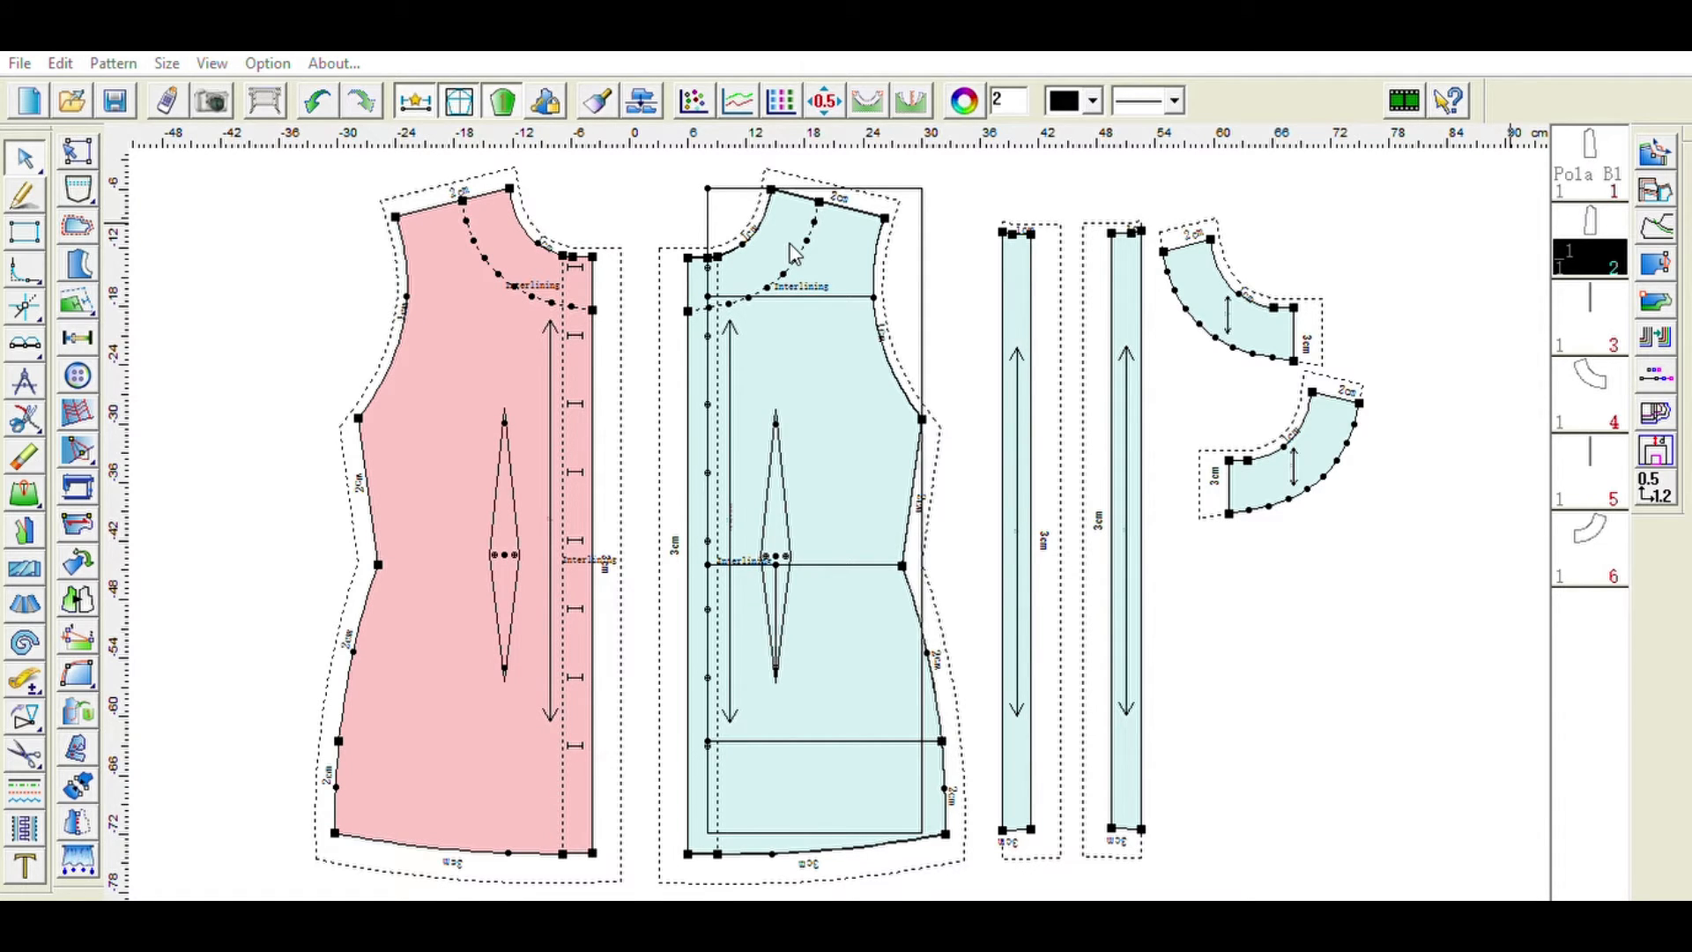
click(1380, 253)
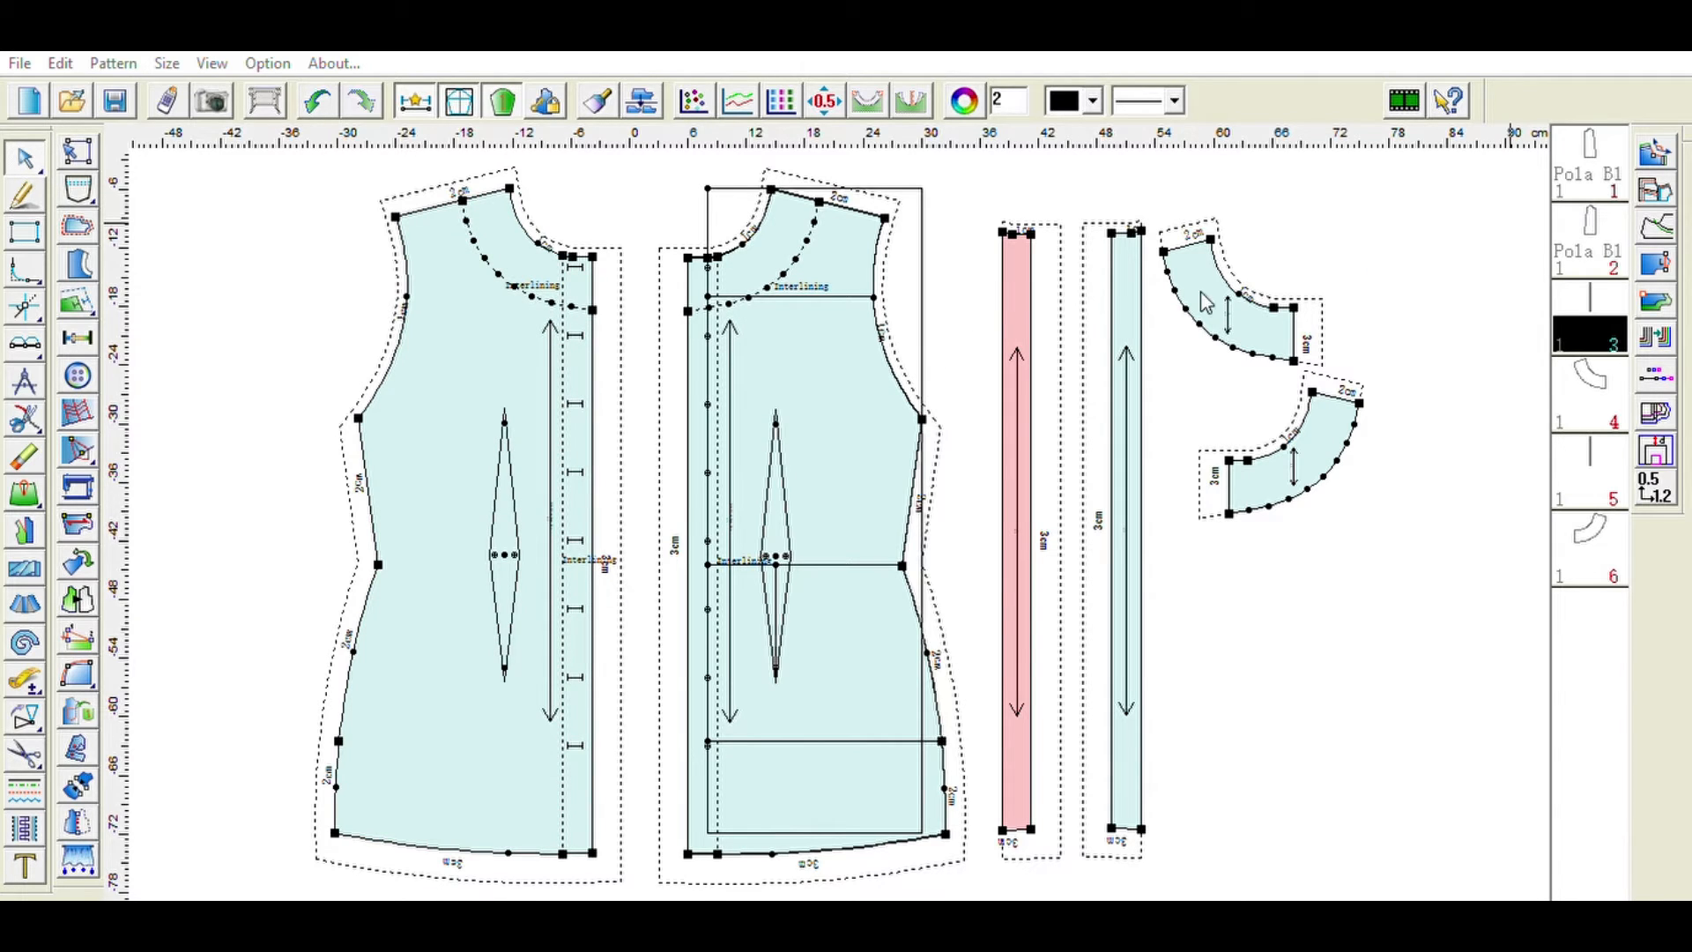
click(1374, 266)
click(1595, 287)
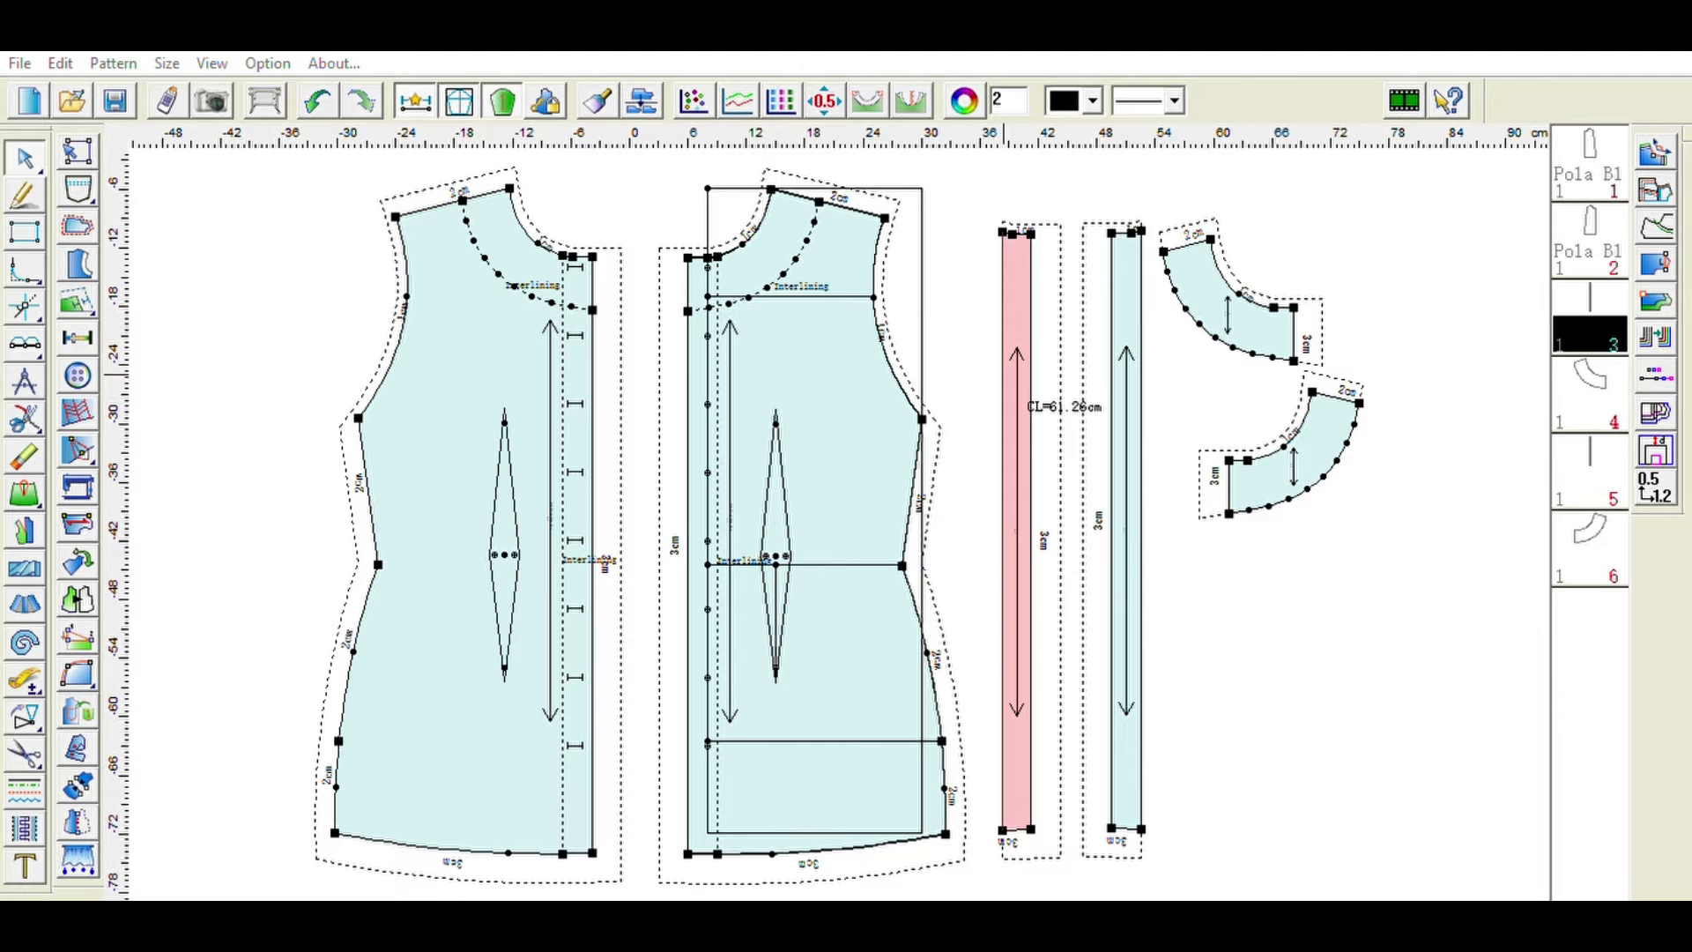
- Name the four interlining pieces in the pattern piece list
click(1176, 467)
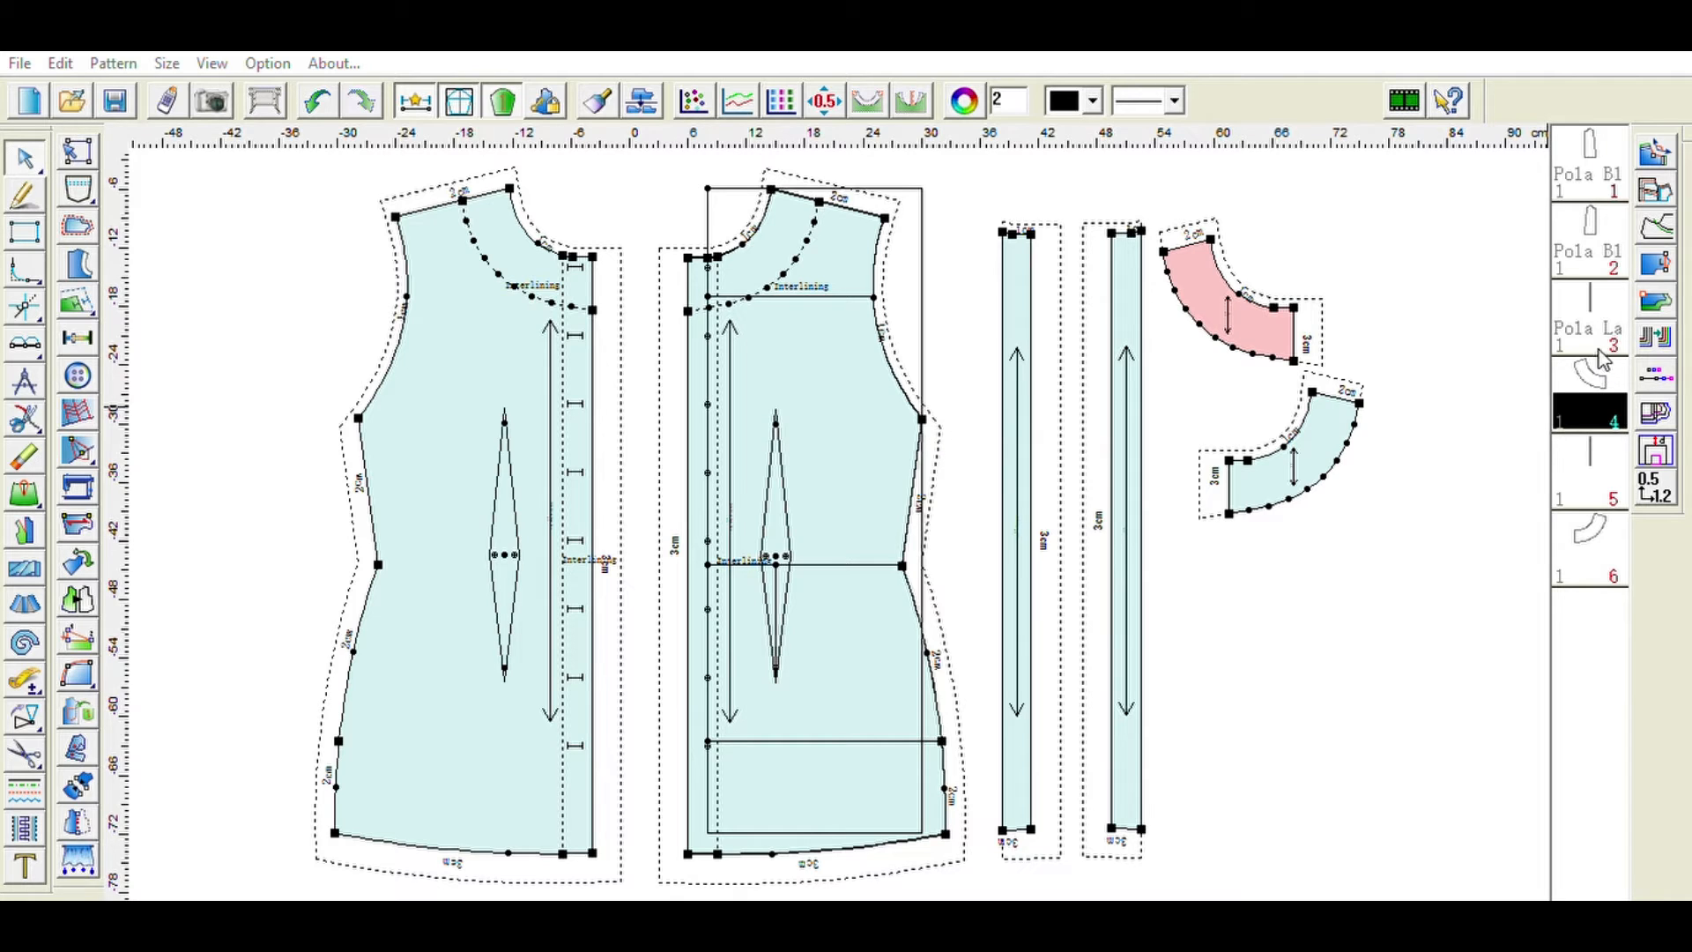
click(1596, 282)
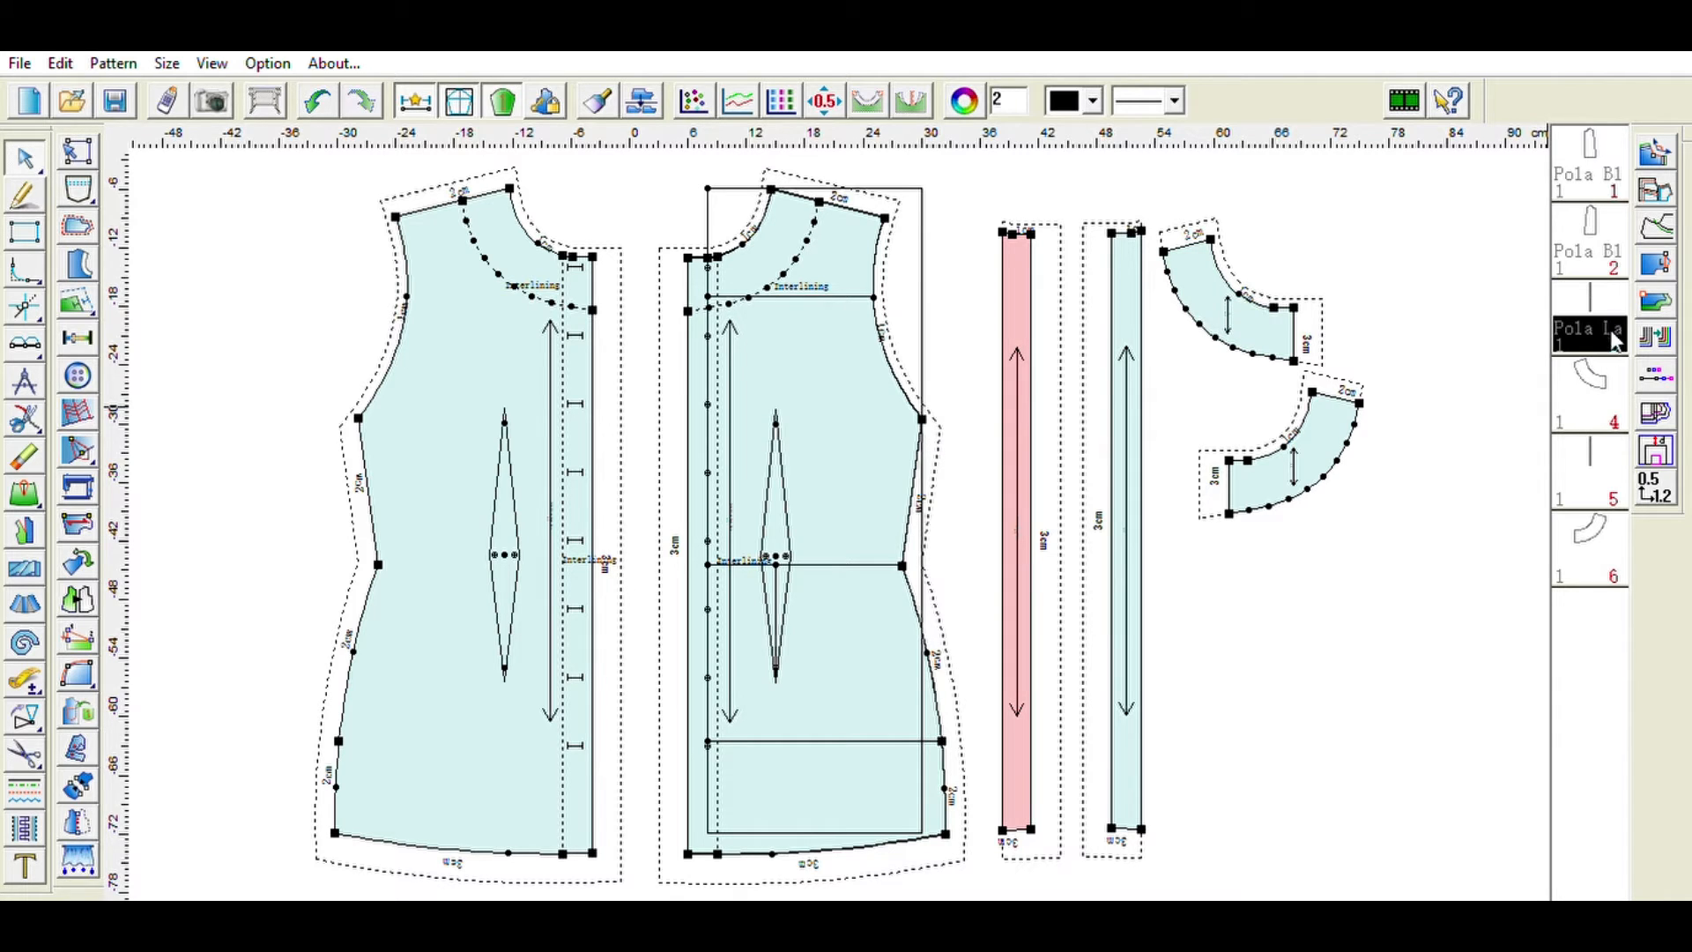
click(1607, 377)
click(1595, 291)
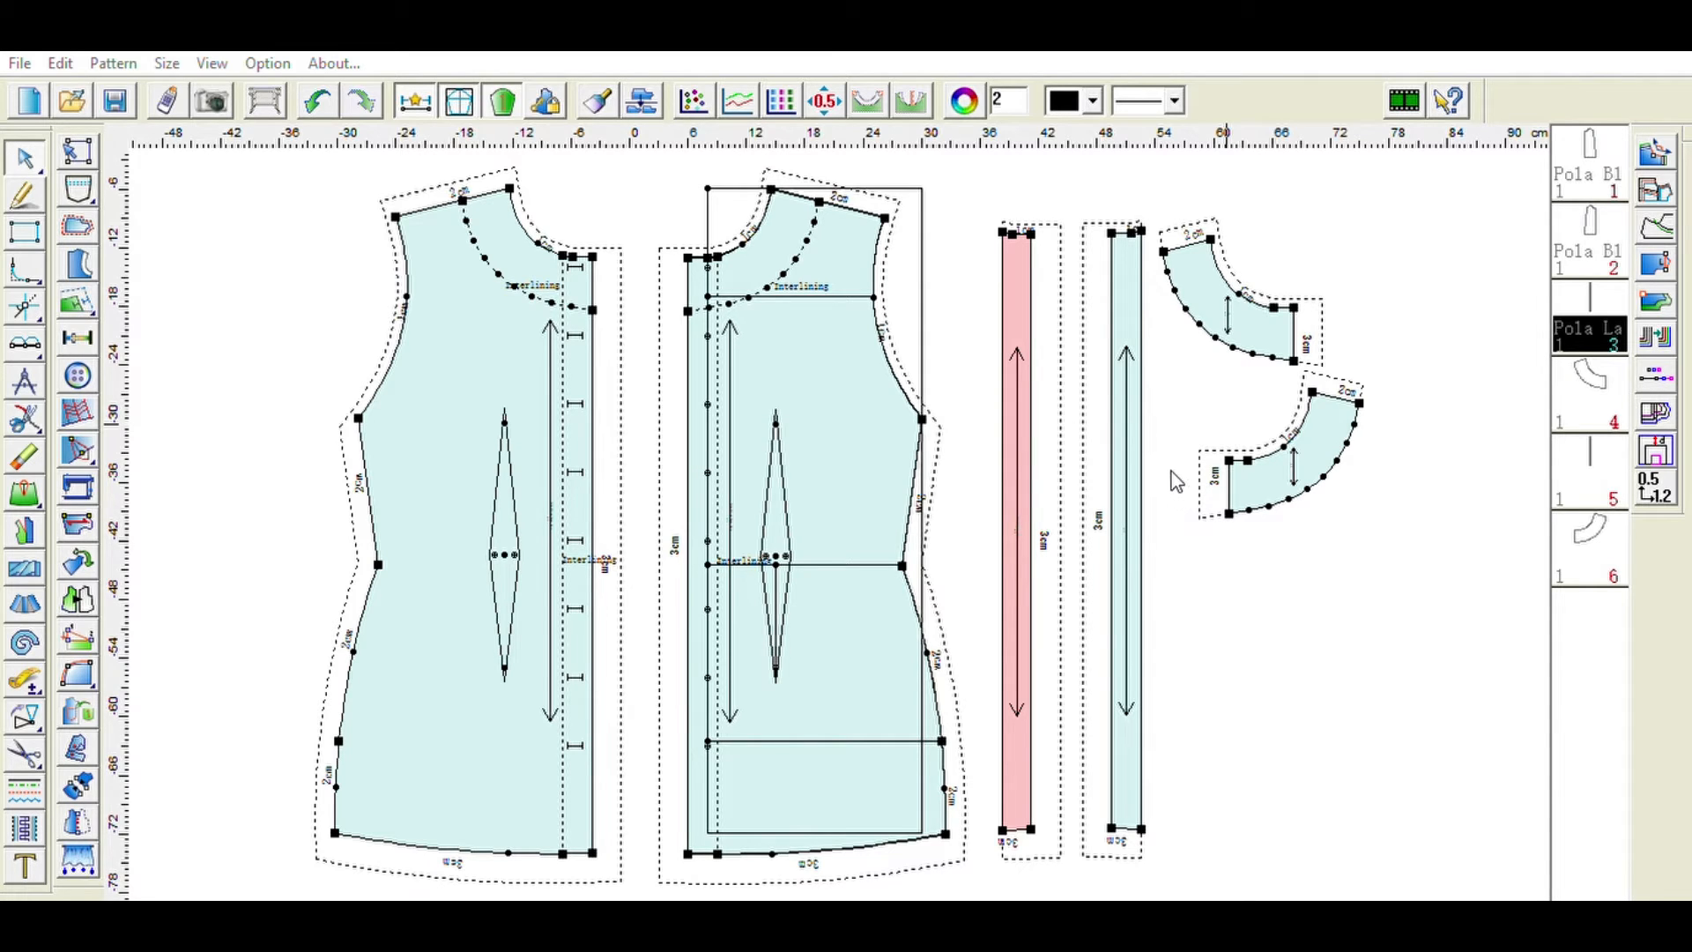
key(Tab)
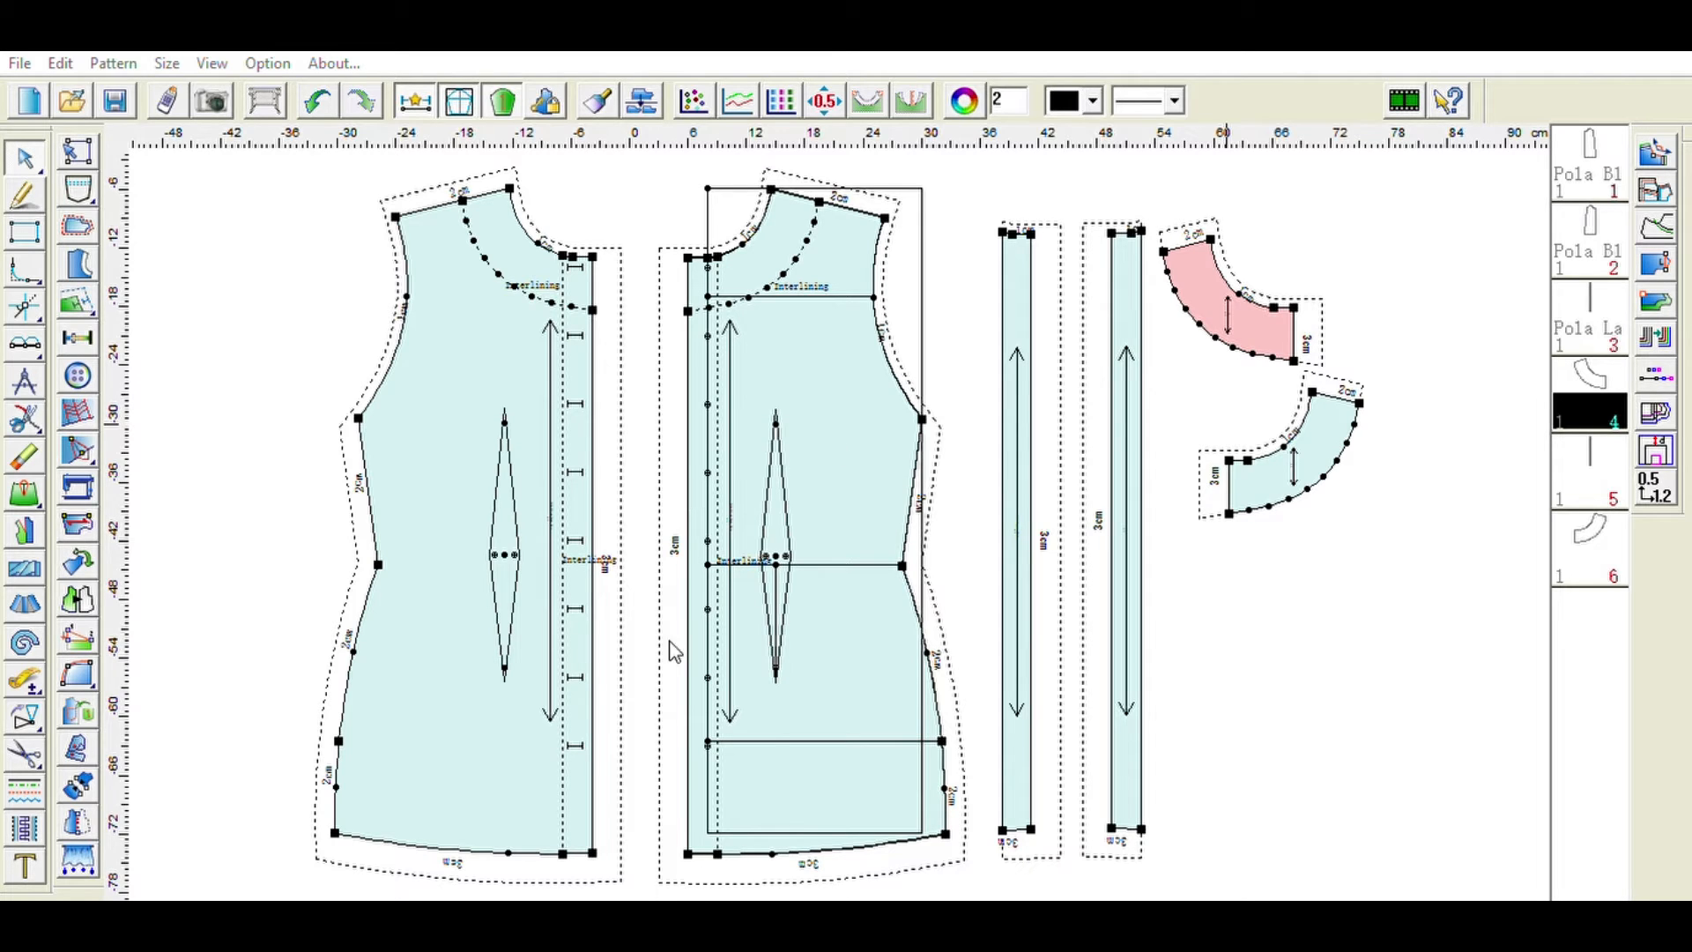
key(Tab)
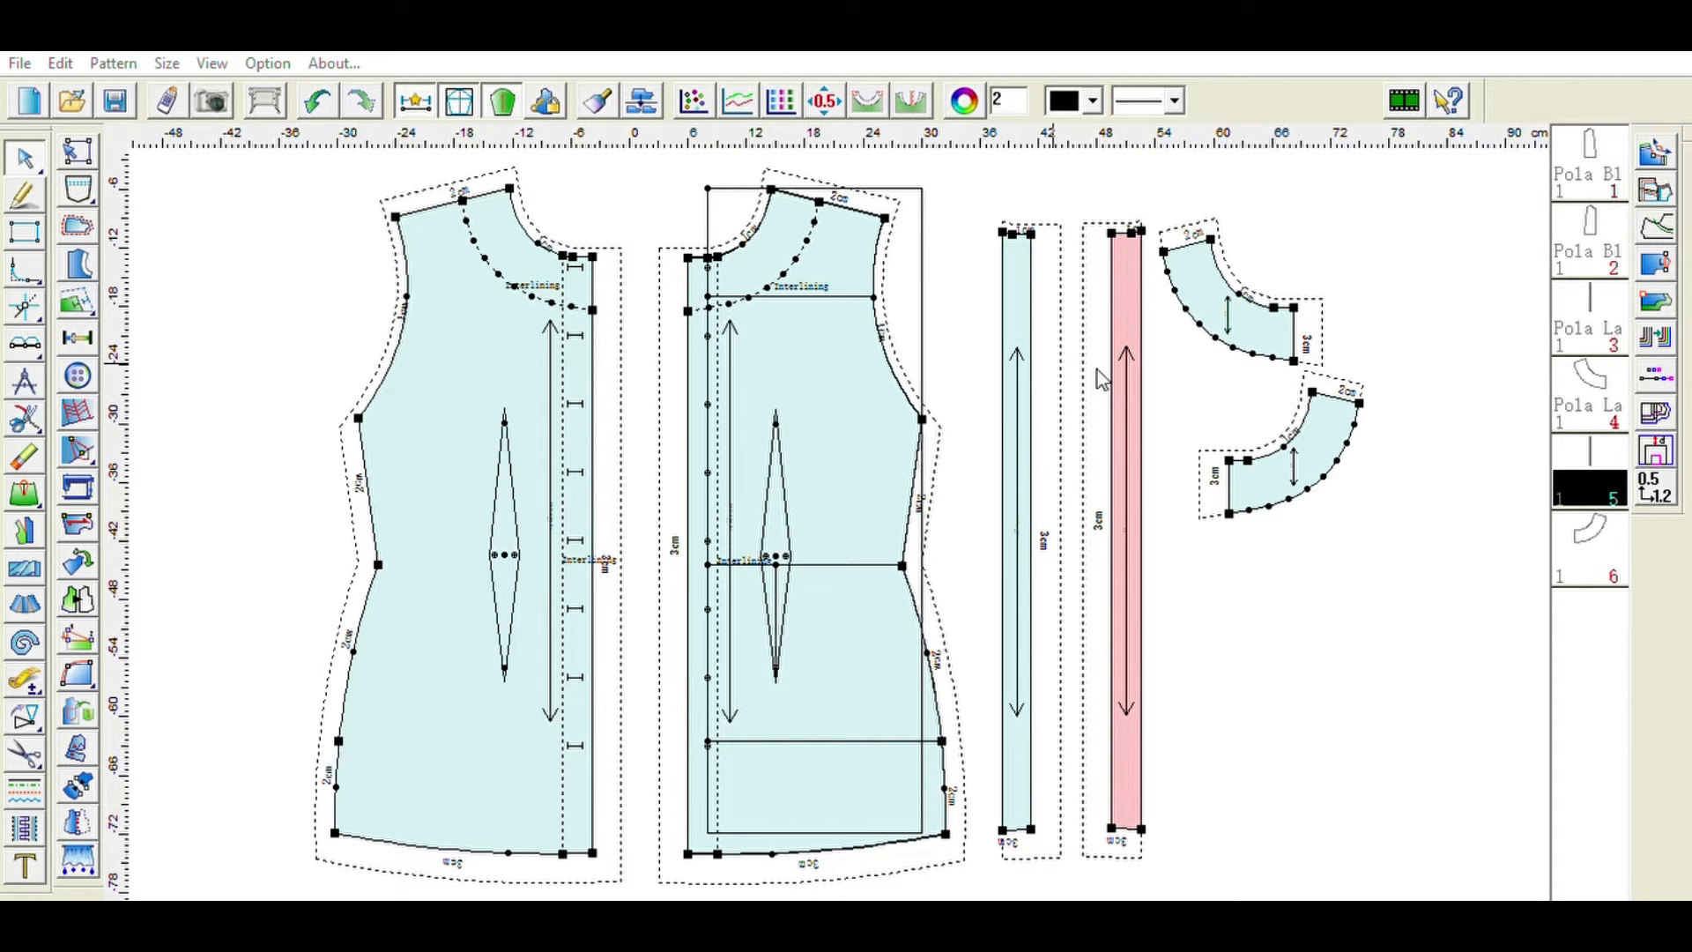
click(1180, 484)
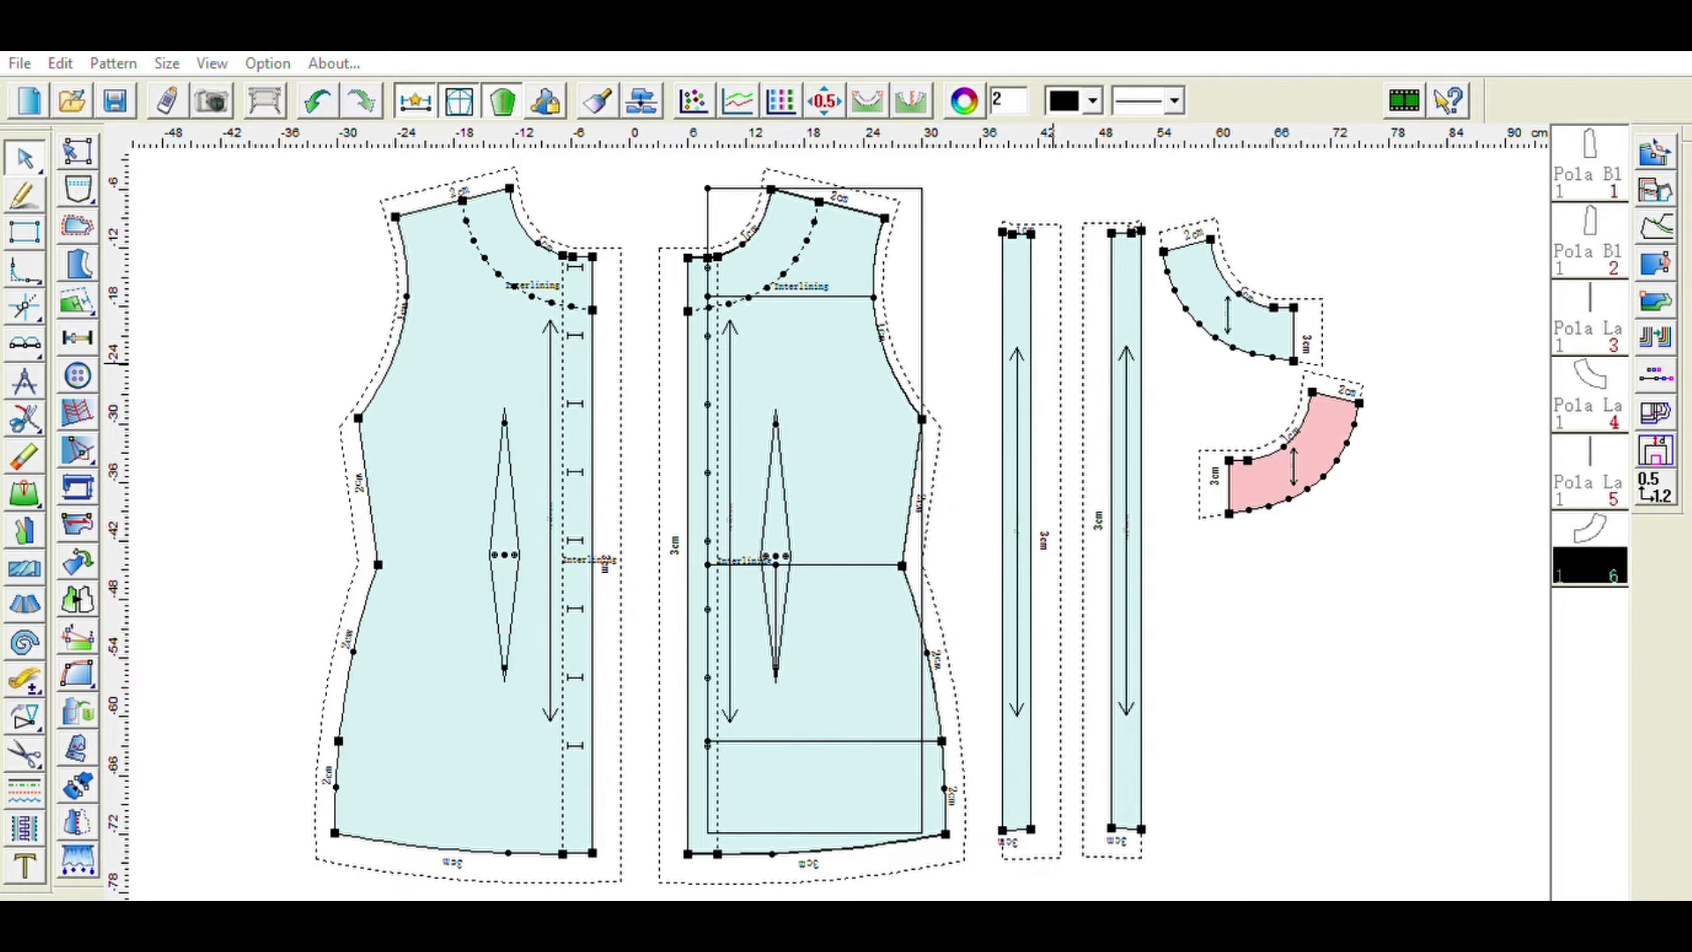
click(1168, 476)
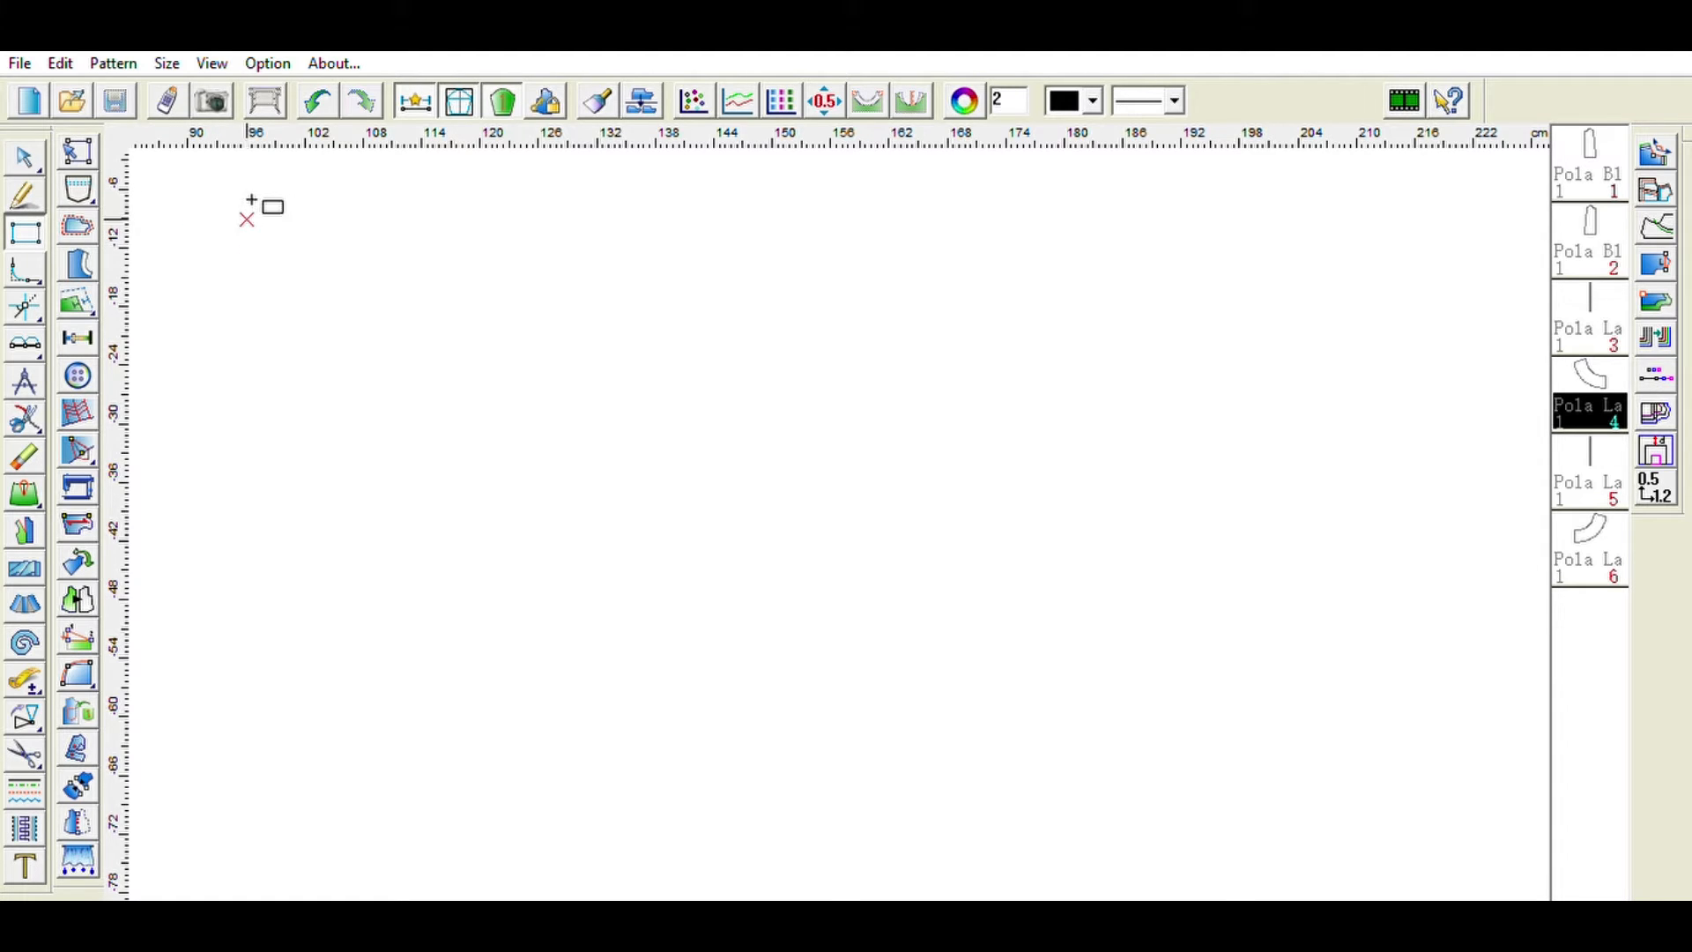
- Draw a rectangle in an empty area and set its size to 20 by 66 cm
drag(244, 188, 510, 732)
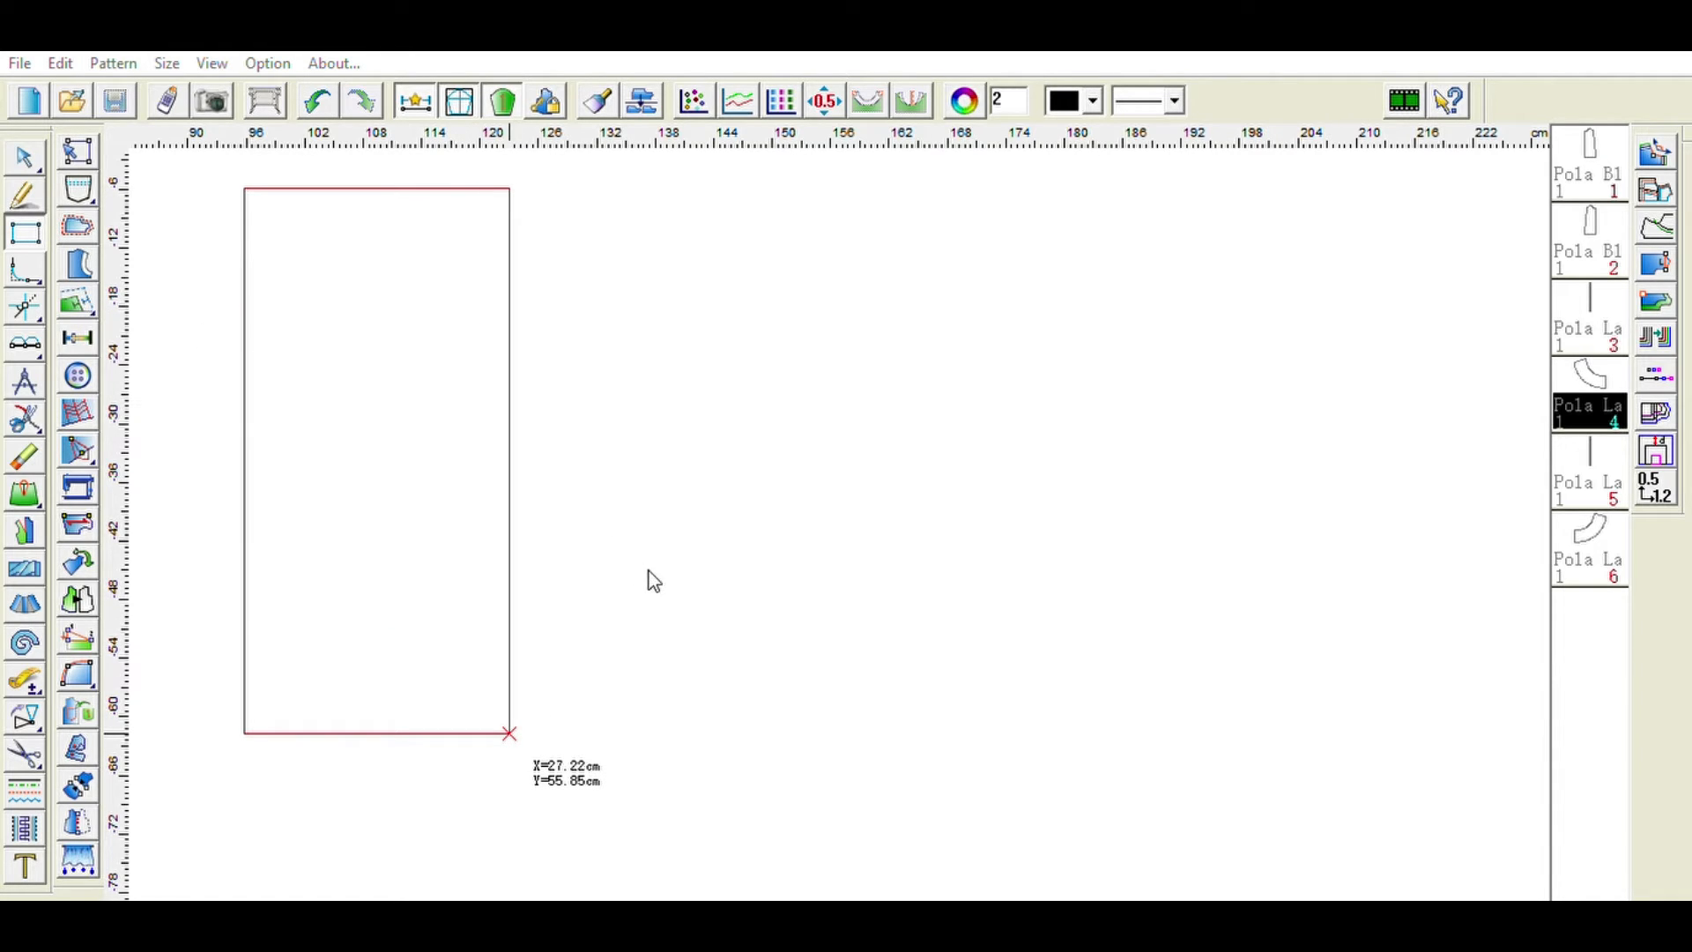
double_click(667, 552)
key(BackSpace)
text(20)
double_click(692, 601)
key(BackSpace)
text(66)
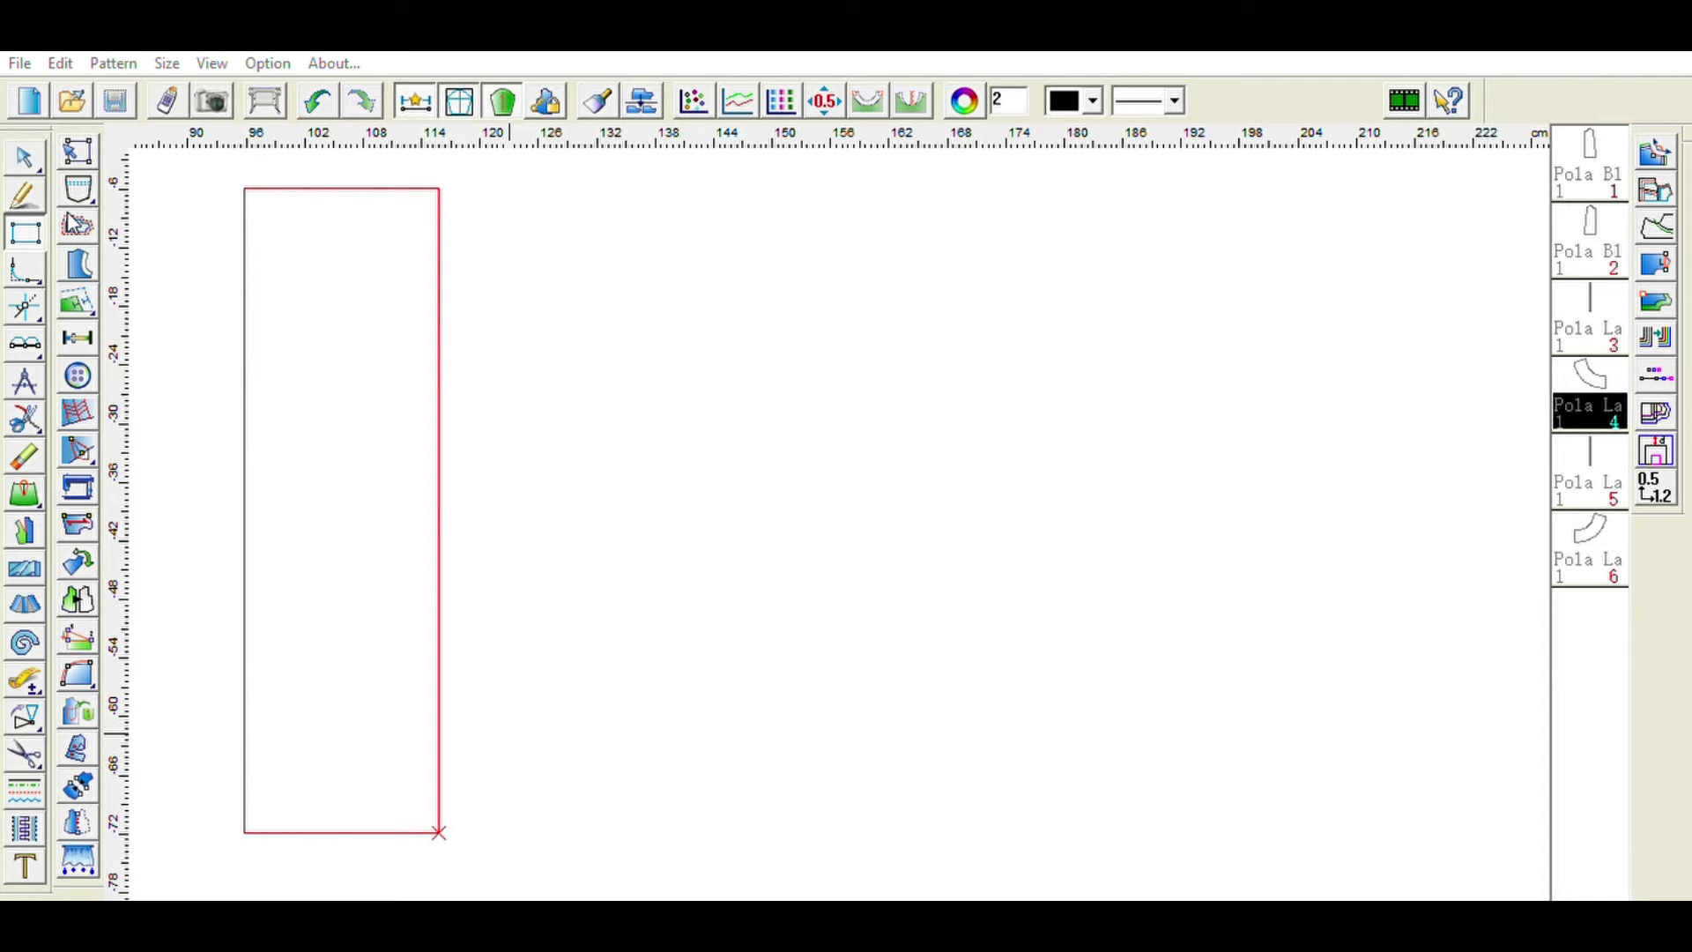
click(646, 654)
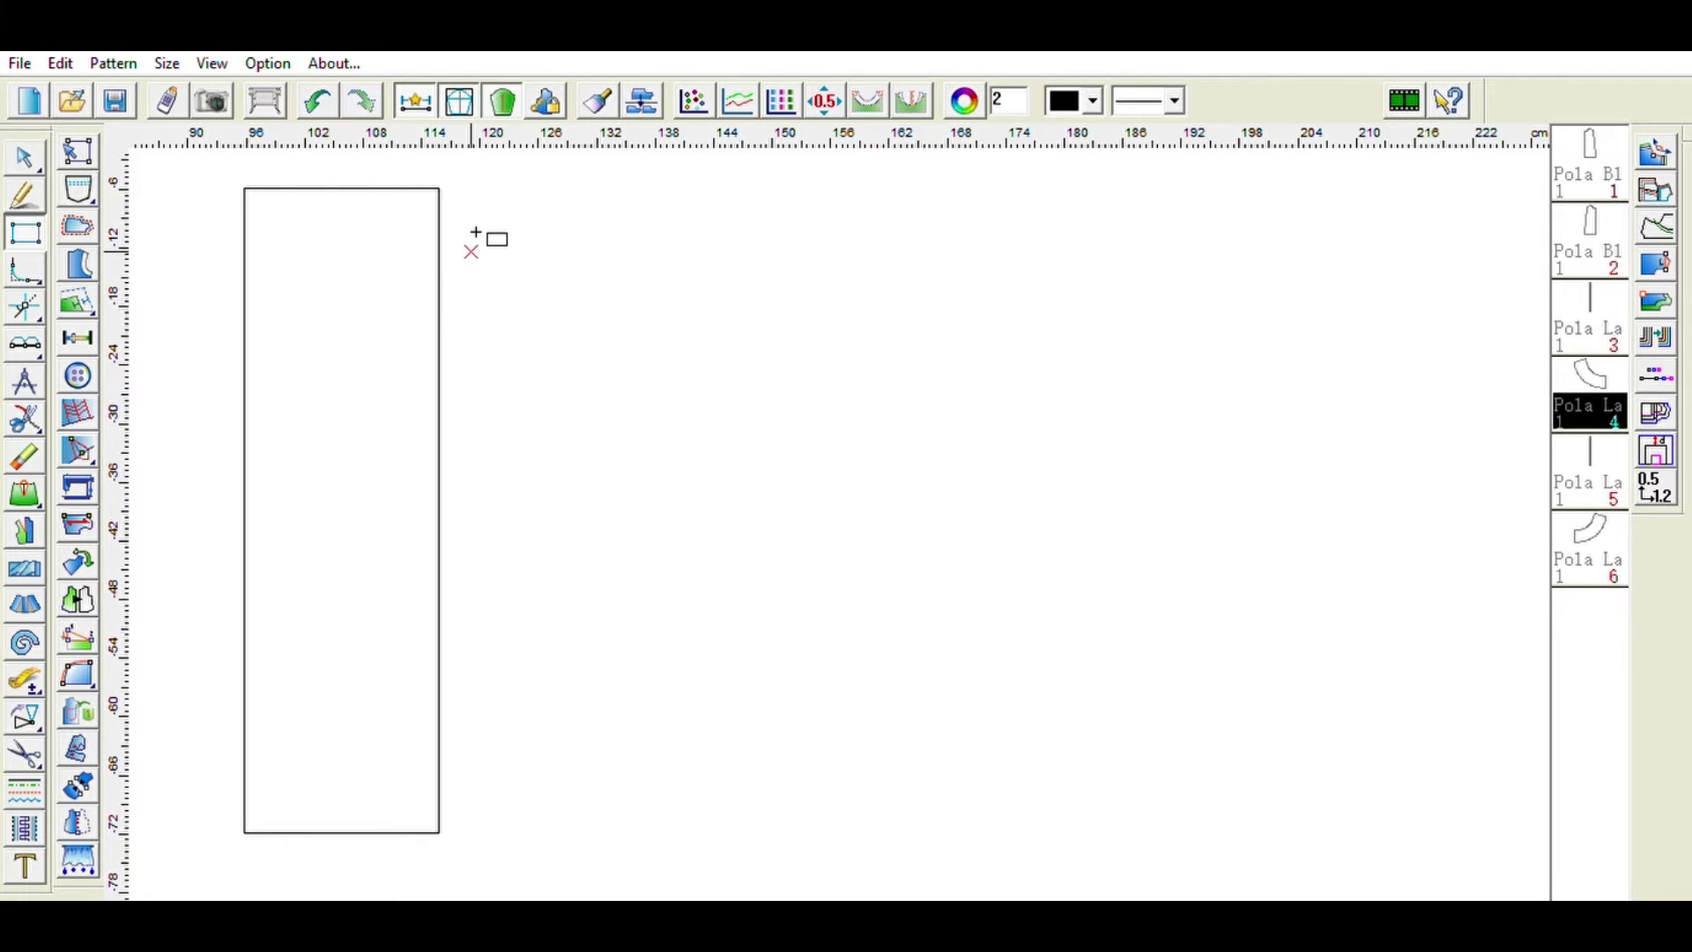
- Mark neckline points 2 cm down the right edge and 6 cm in along the top edge from the rectangle's top-right corner
scroll(472, 234, up, 6)
scroll(480, 316, down, 6)
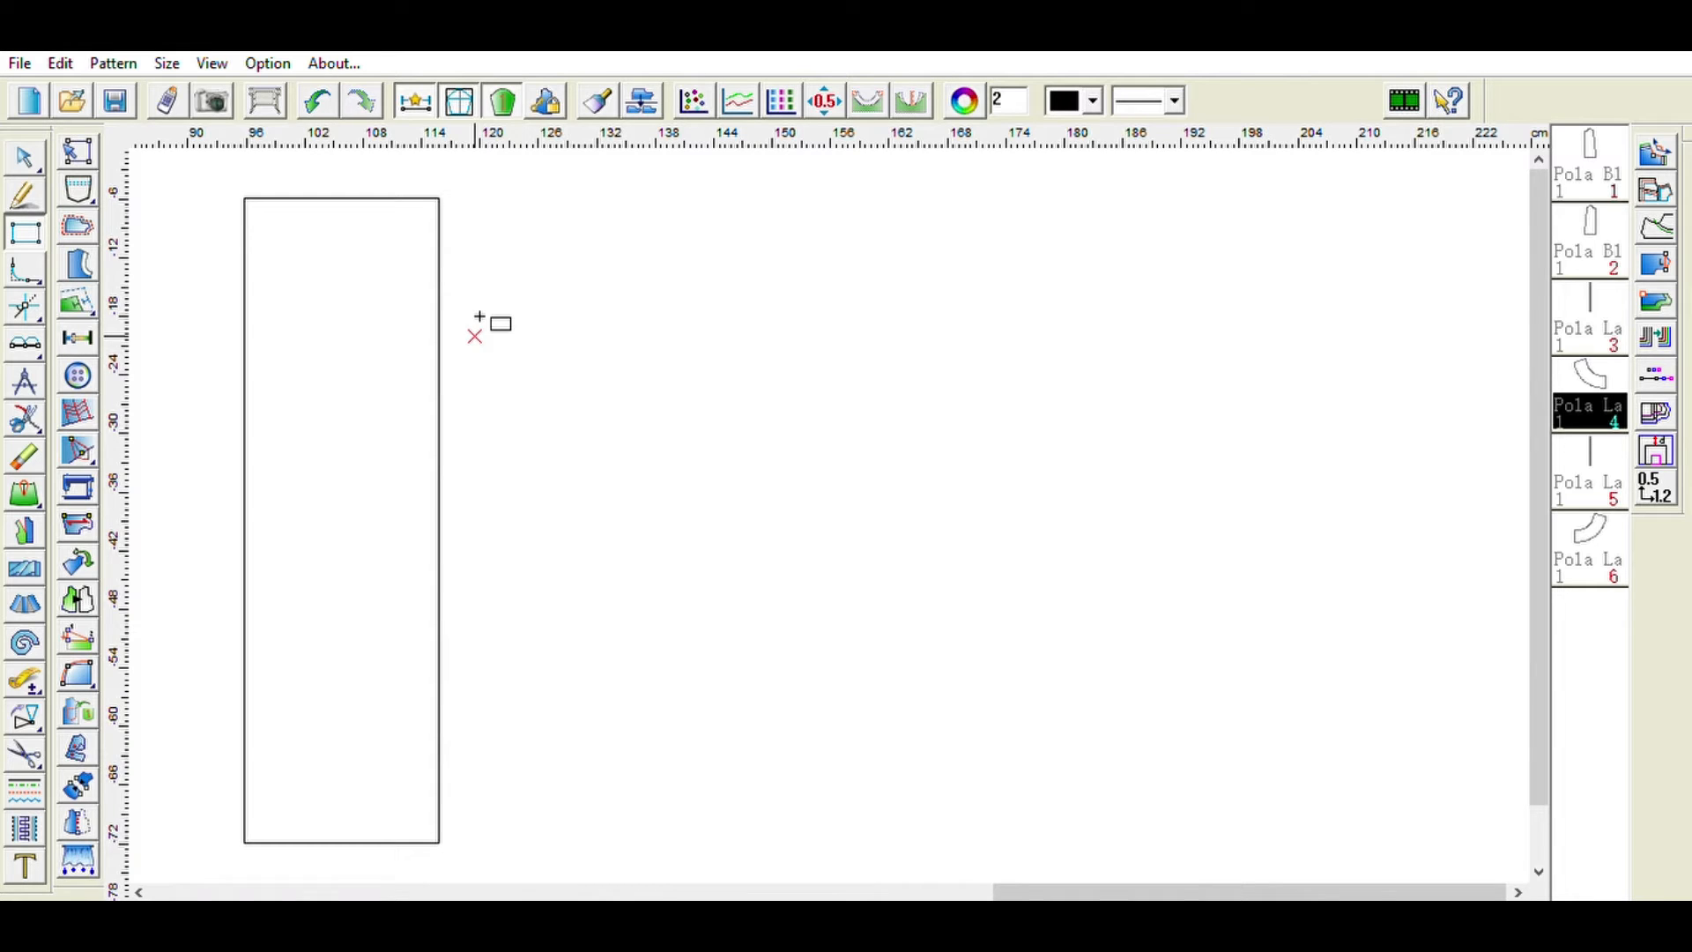
click(35, 195)
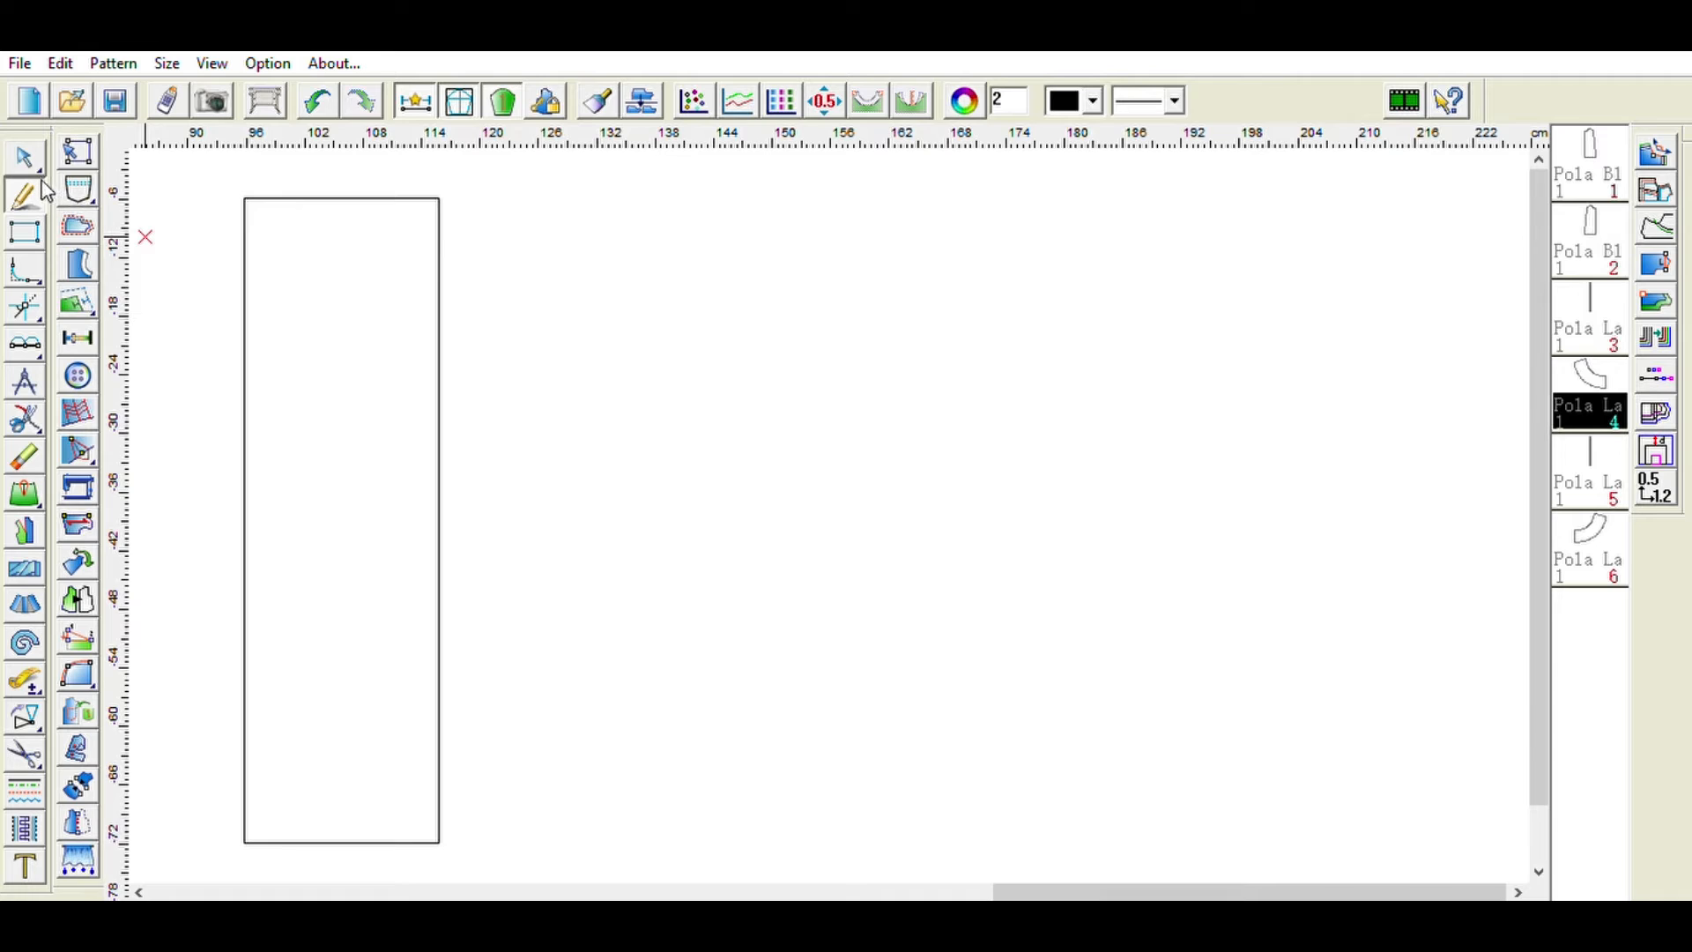
click(439, 199)
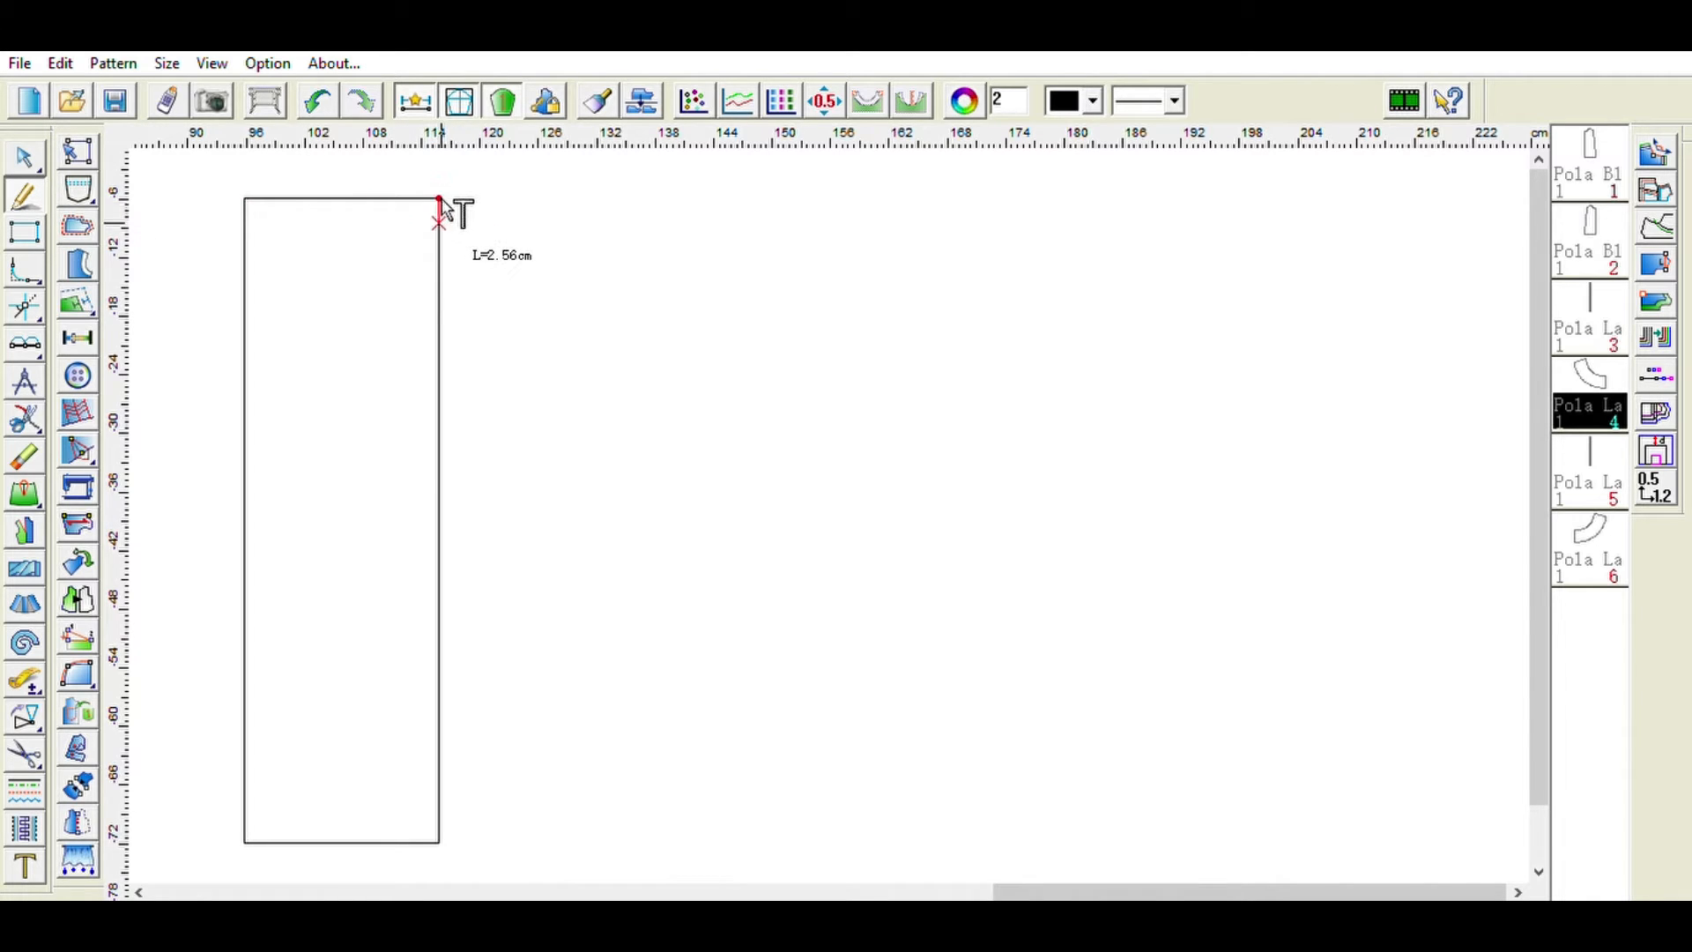
double_click(619, 292)
text(2)
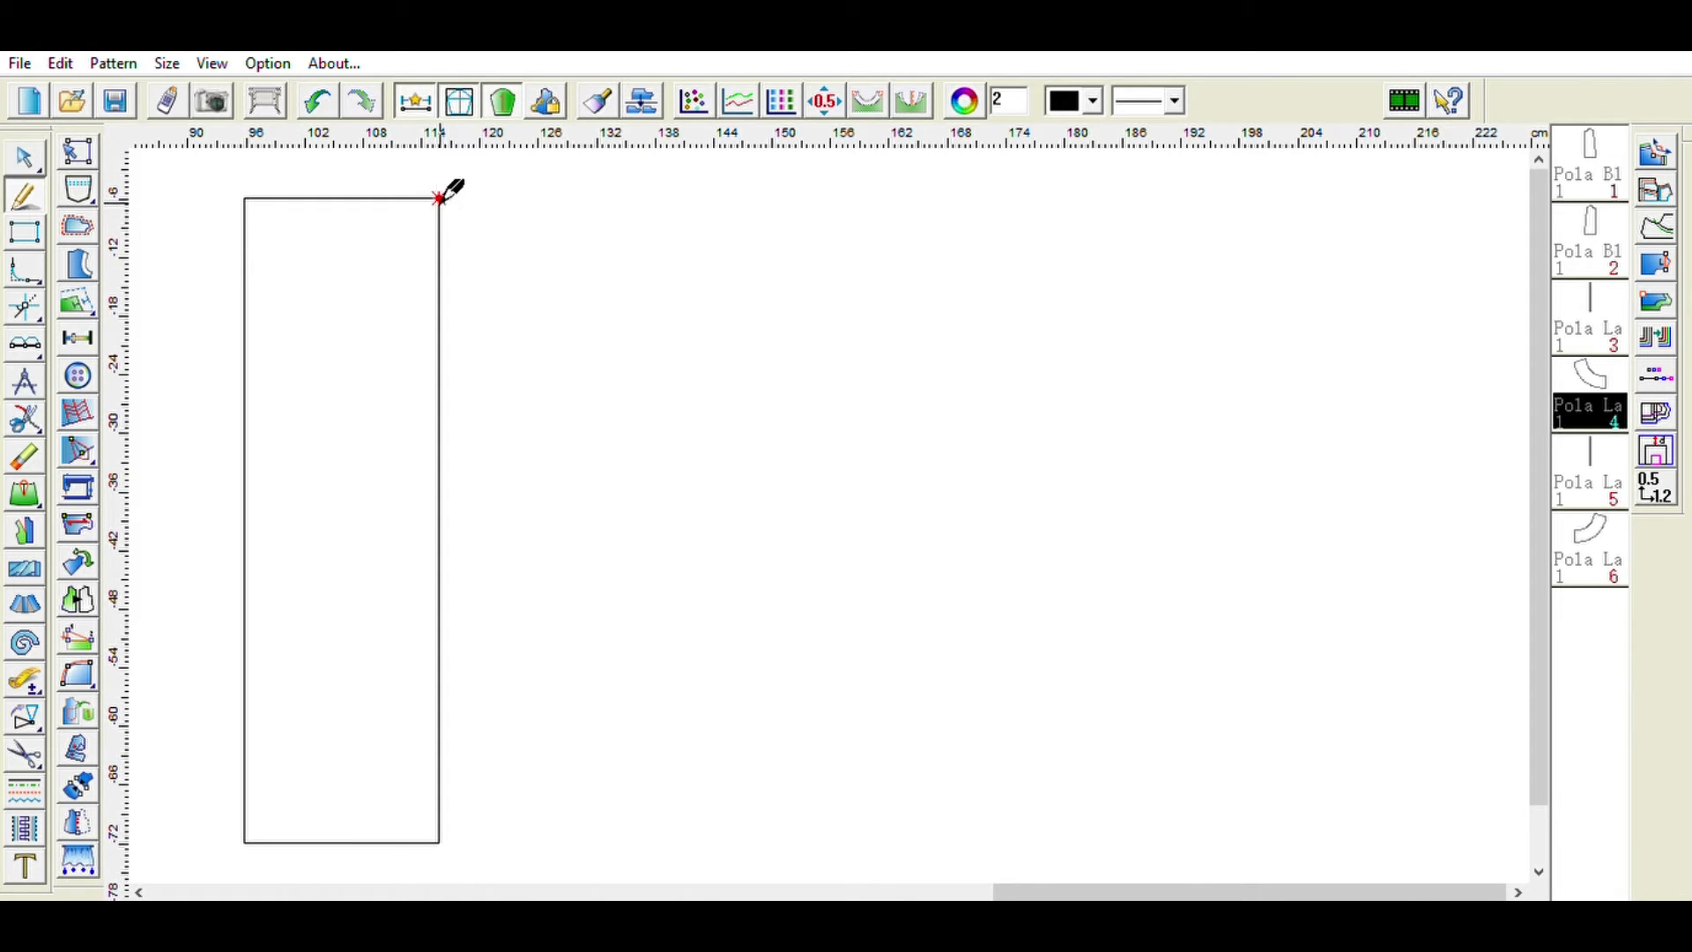
key(Escape)
click(392, 198)
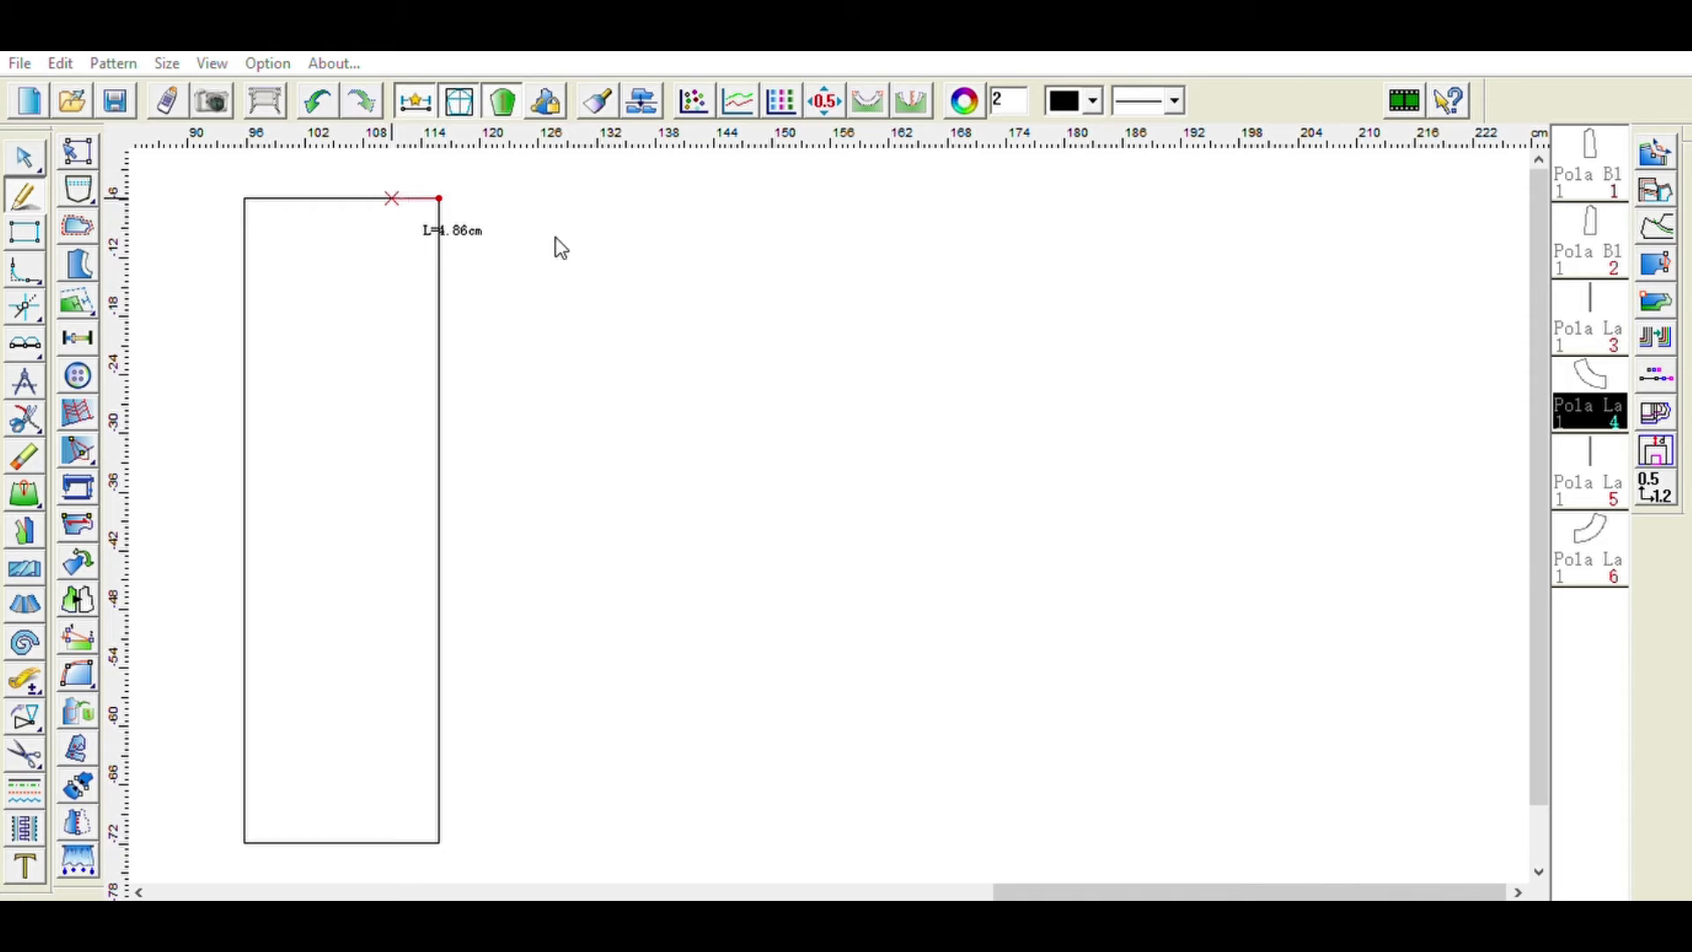
key(BackSpace)
text(6)
click(500, 326)
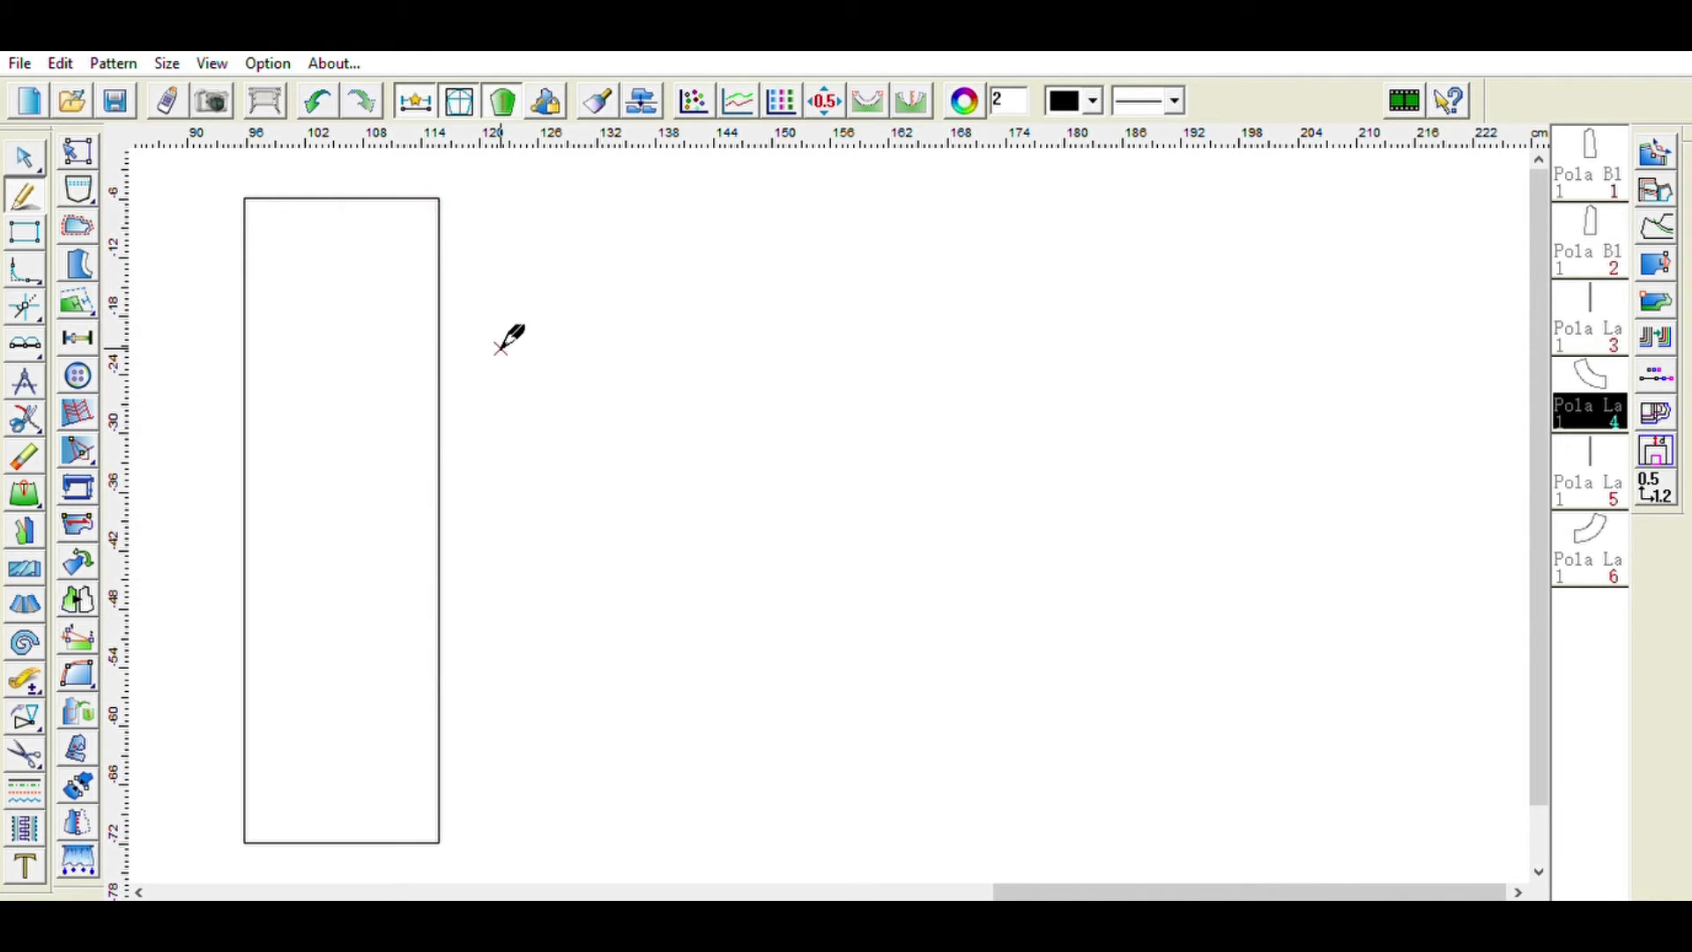
- Draw the curved neckline between the two marked points at the rectangle's top-right corner
click(439, 216)
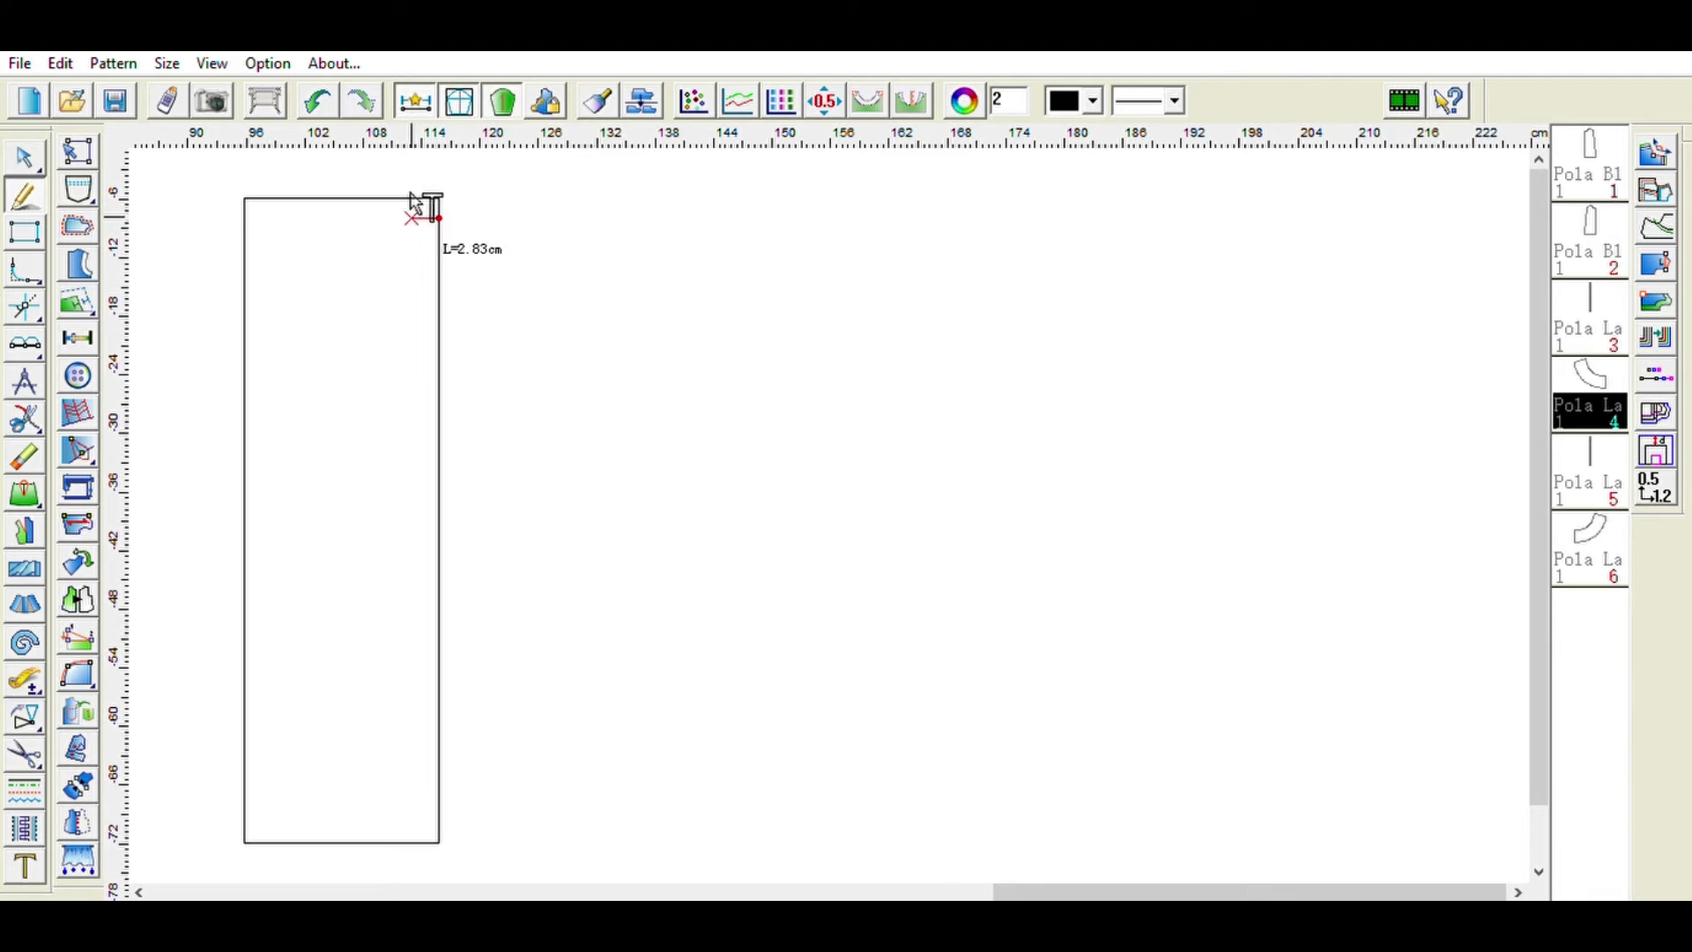
click(401, 214)
click(488, 324)
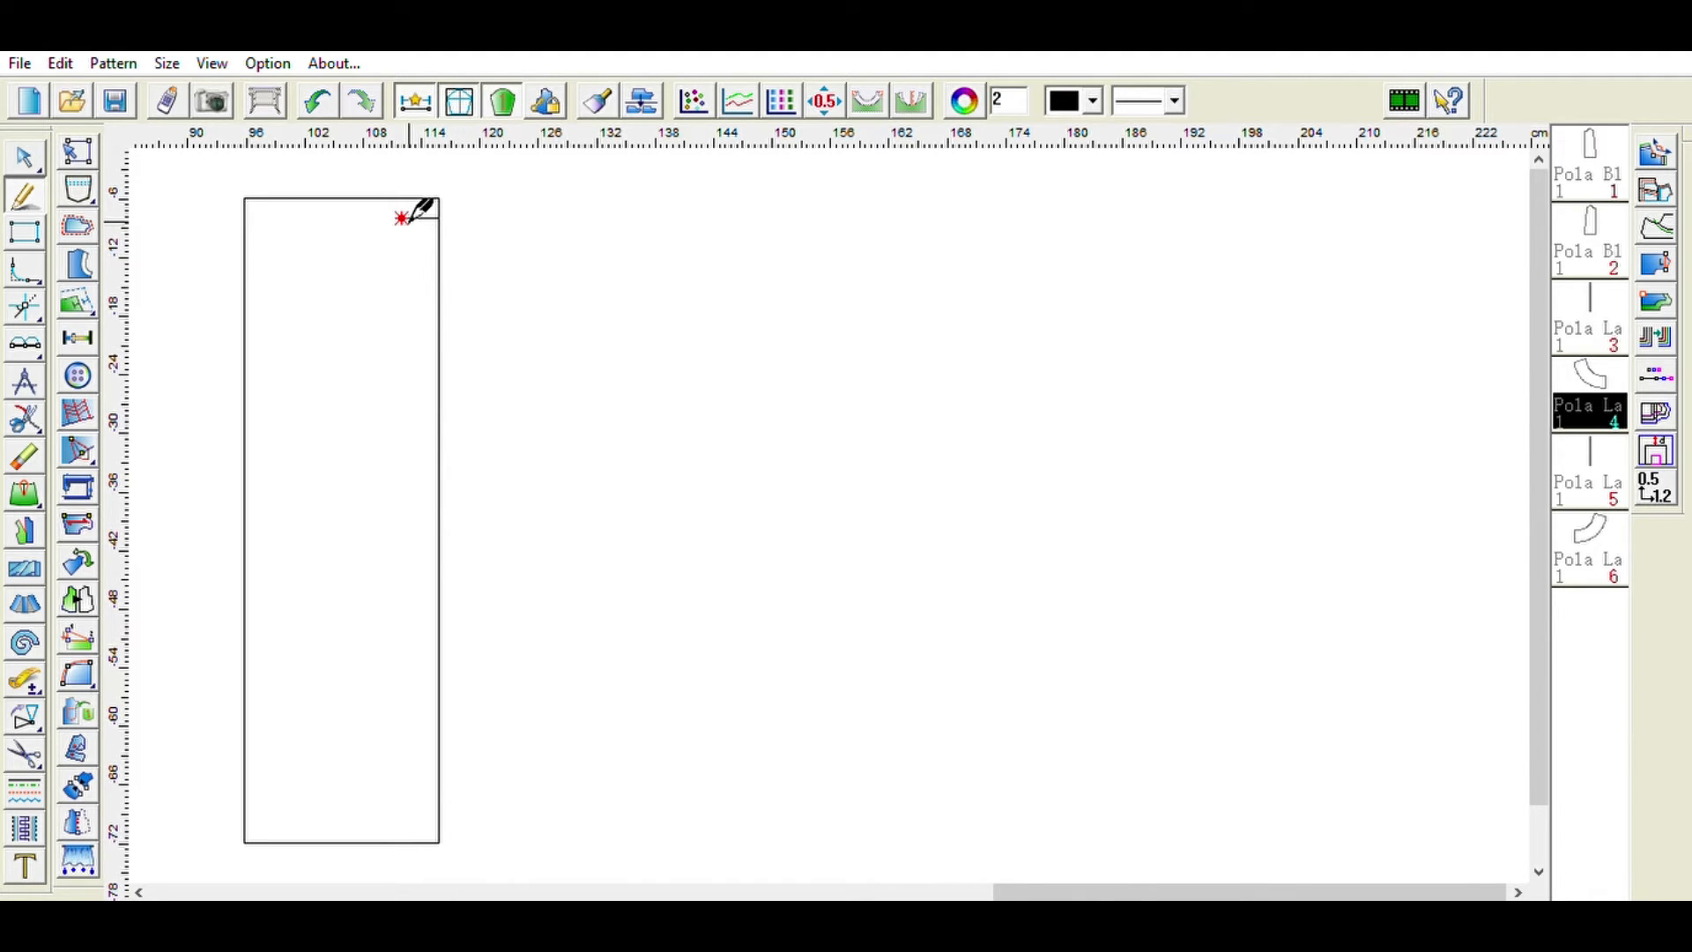
key(ctrl+z)
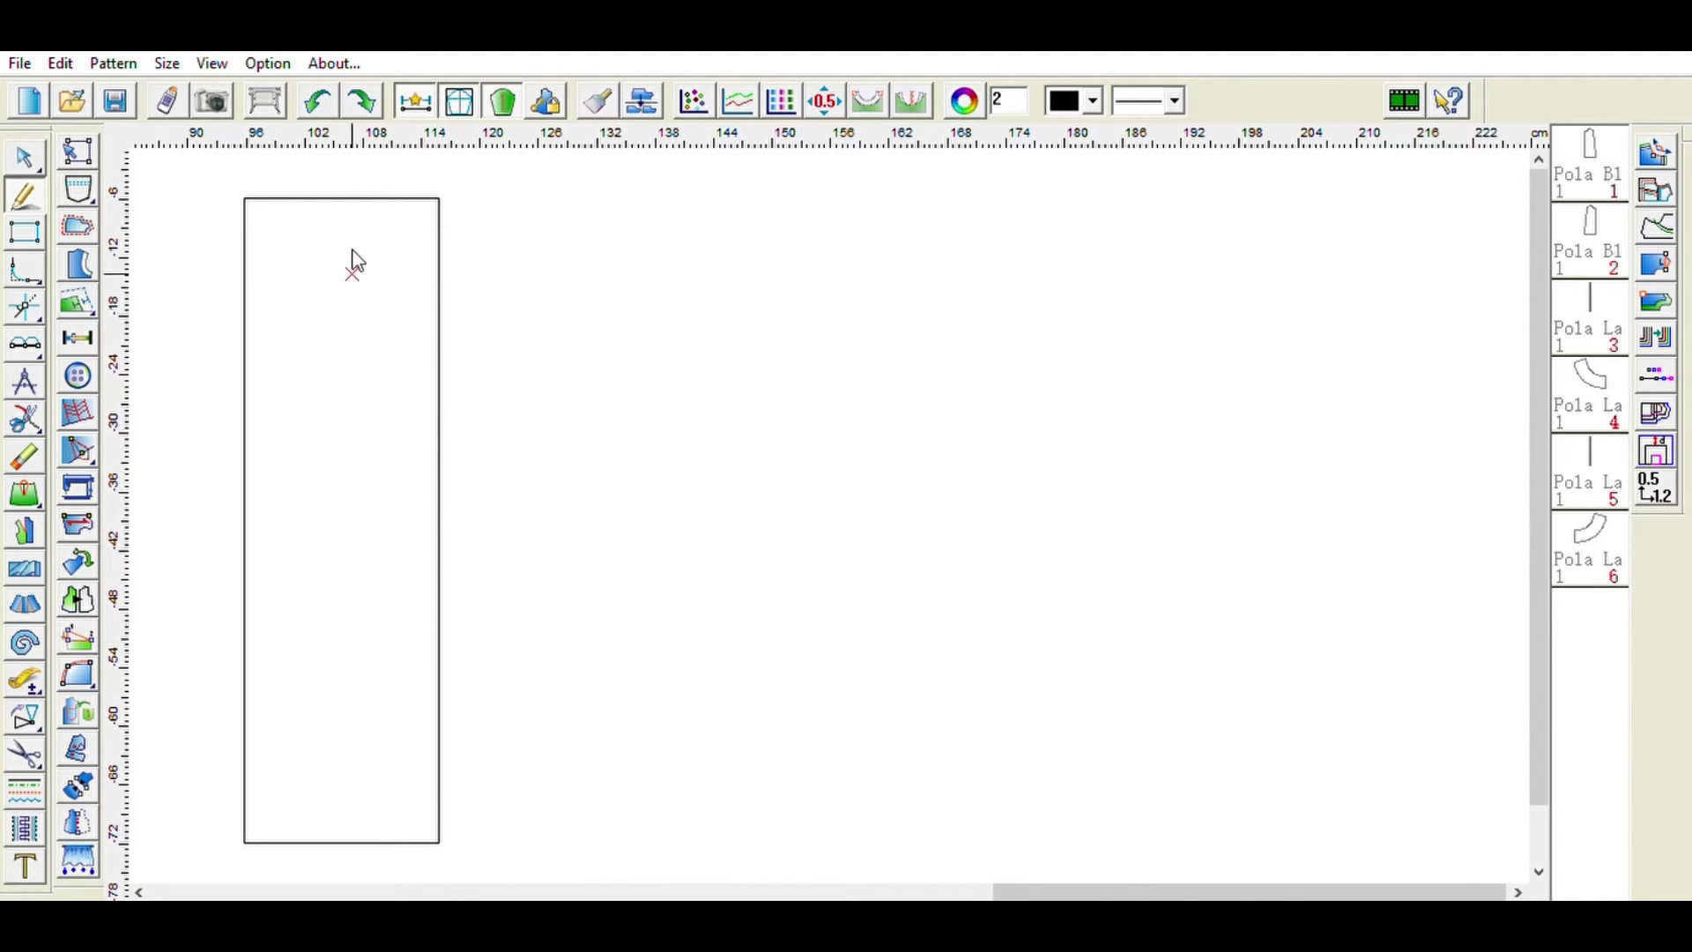
click(439, 216)
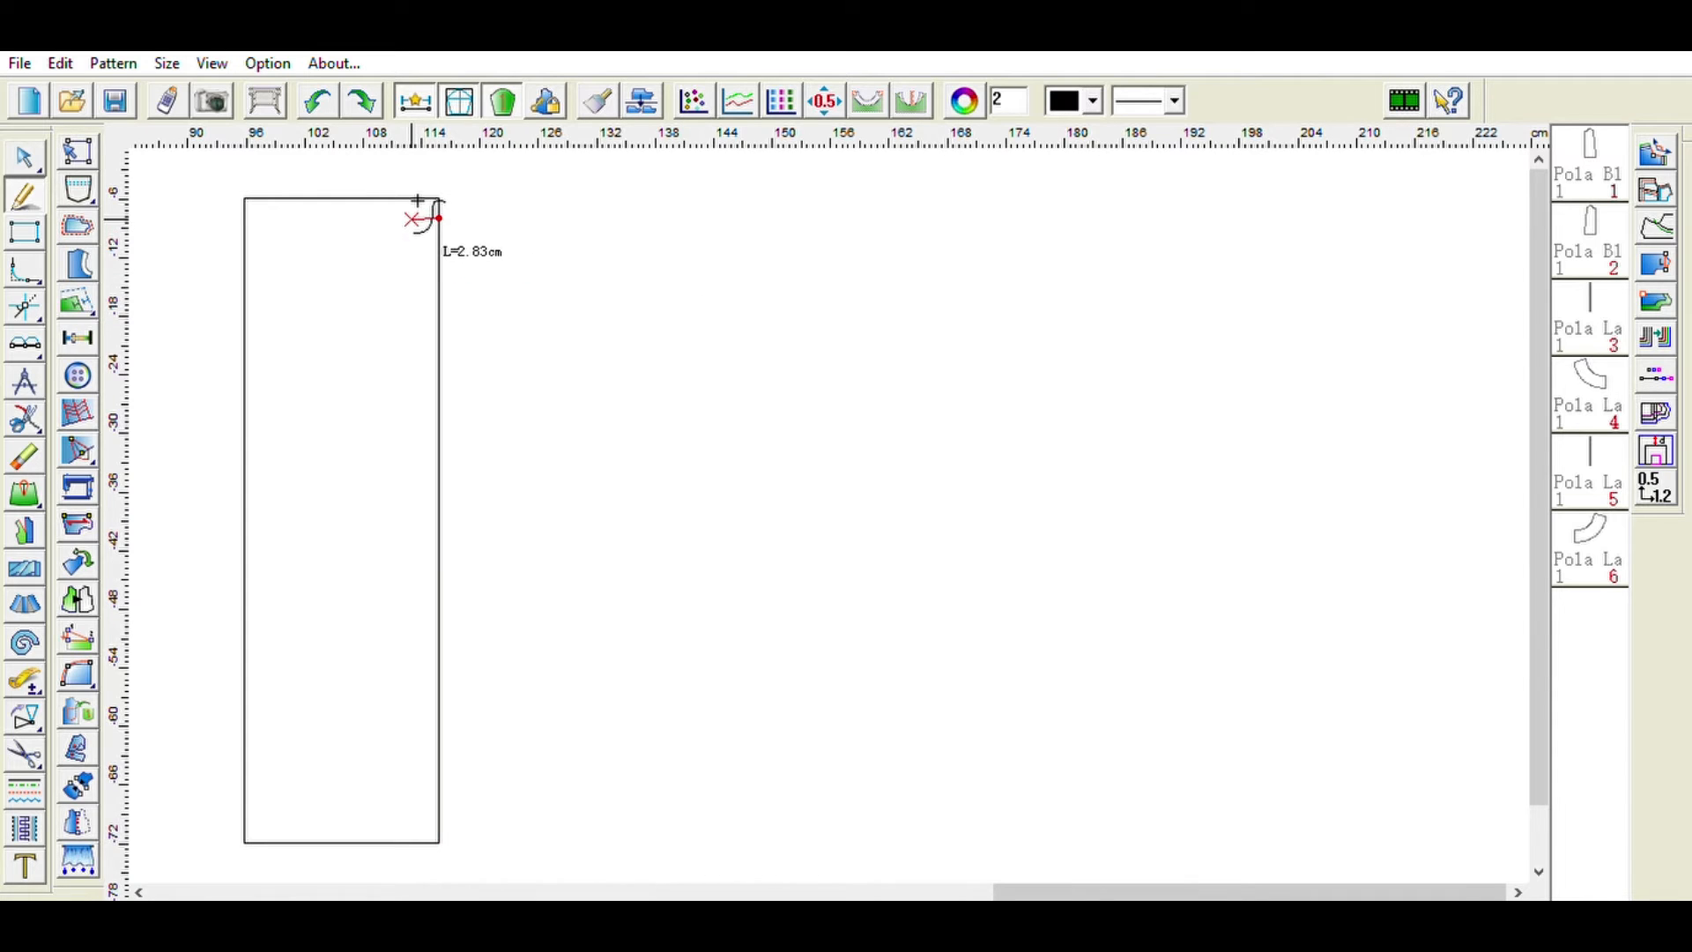
click(417, 218)
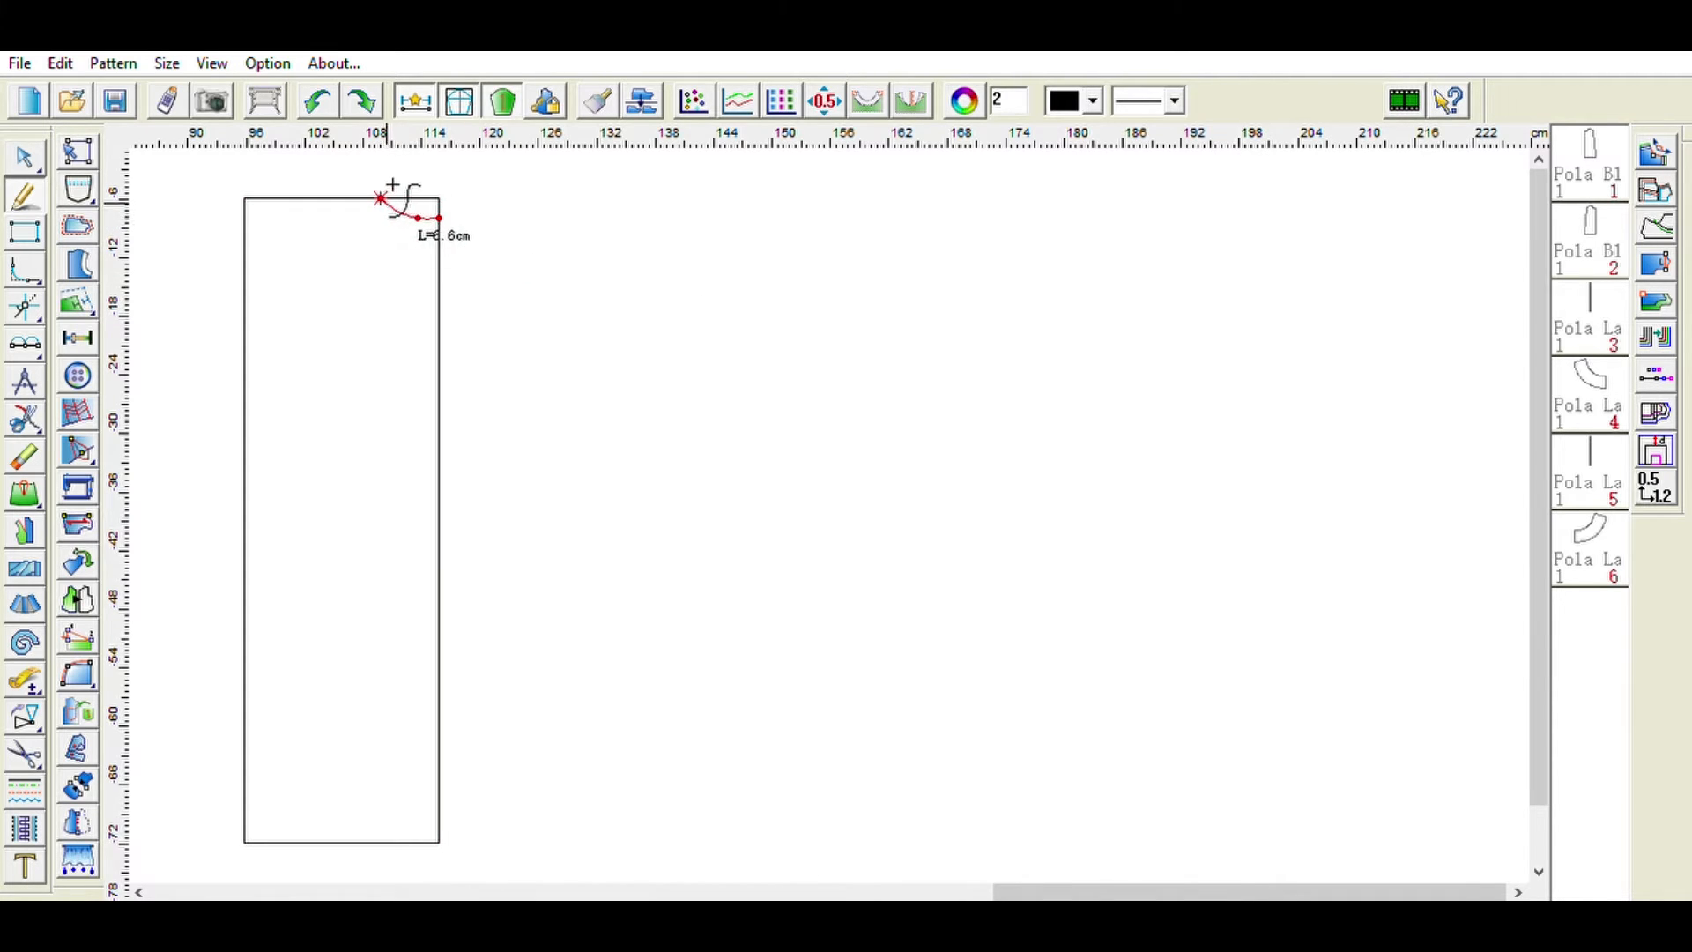
right_click(382, 201)
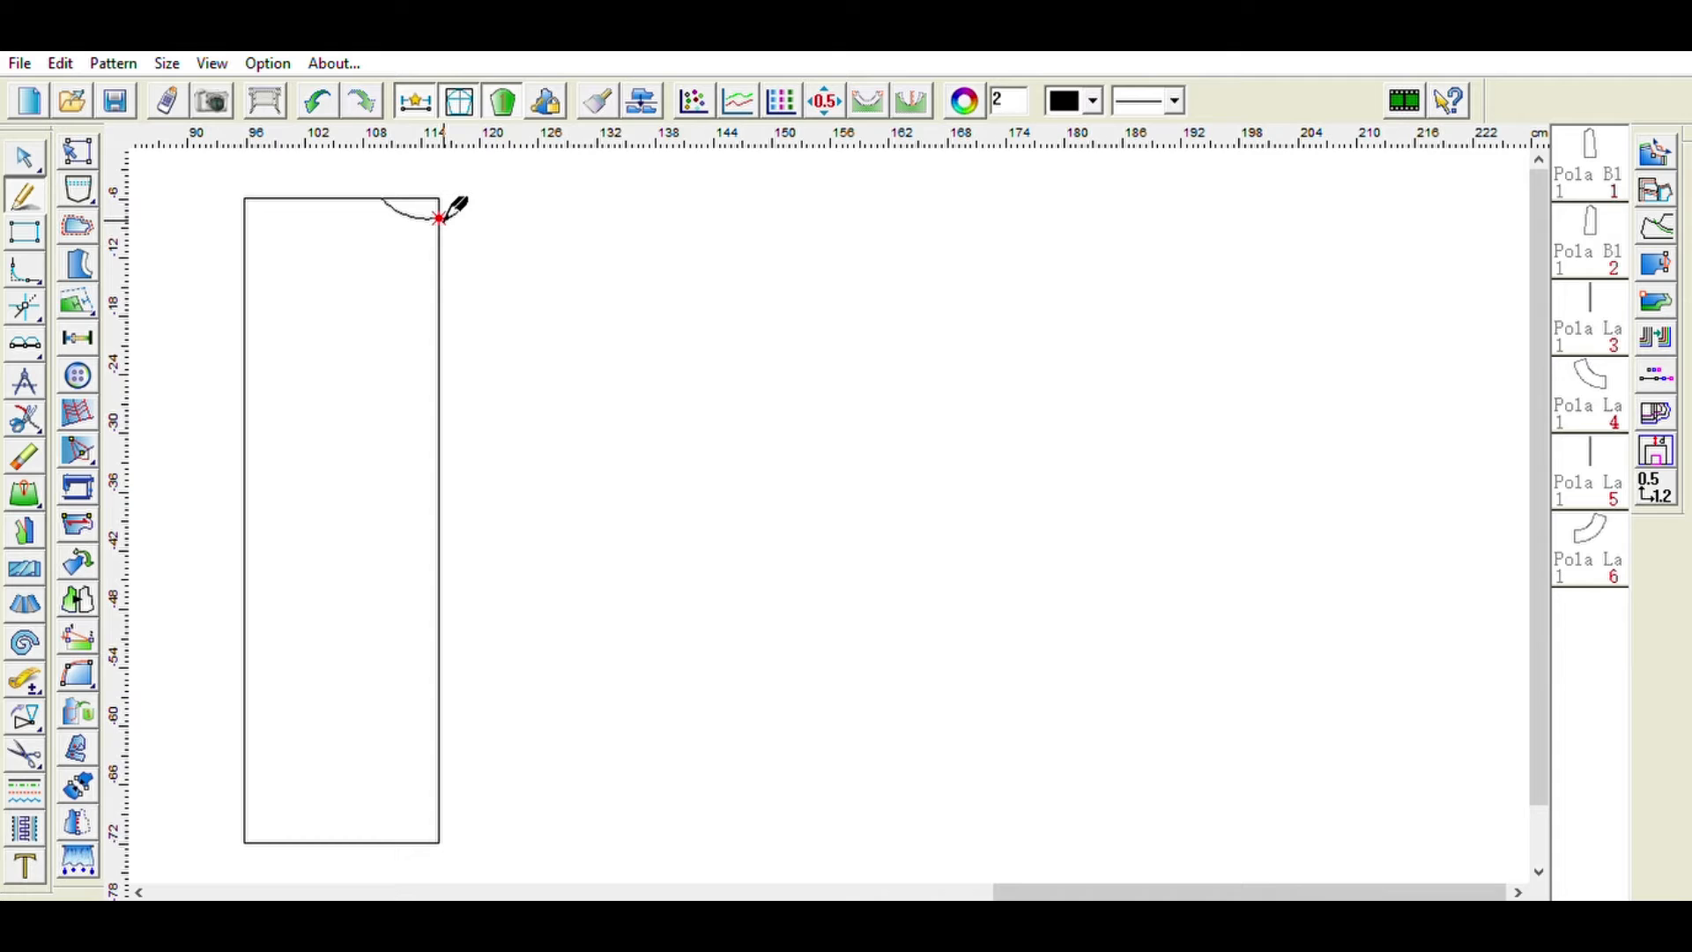
- Mark a point 8 cm below the neckline point on the rectangle's right edge
click(37, 327)
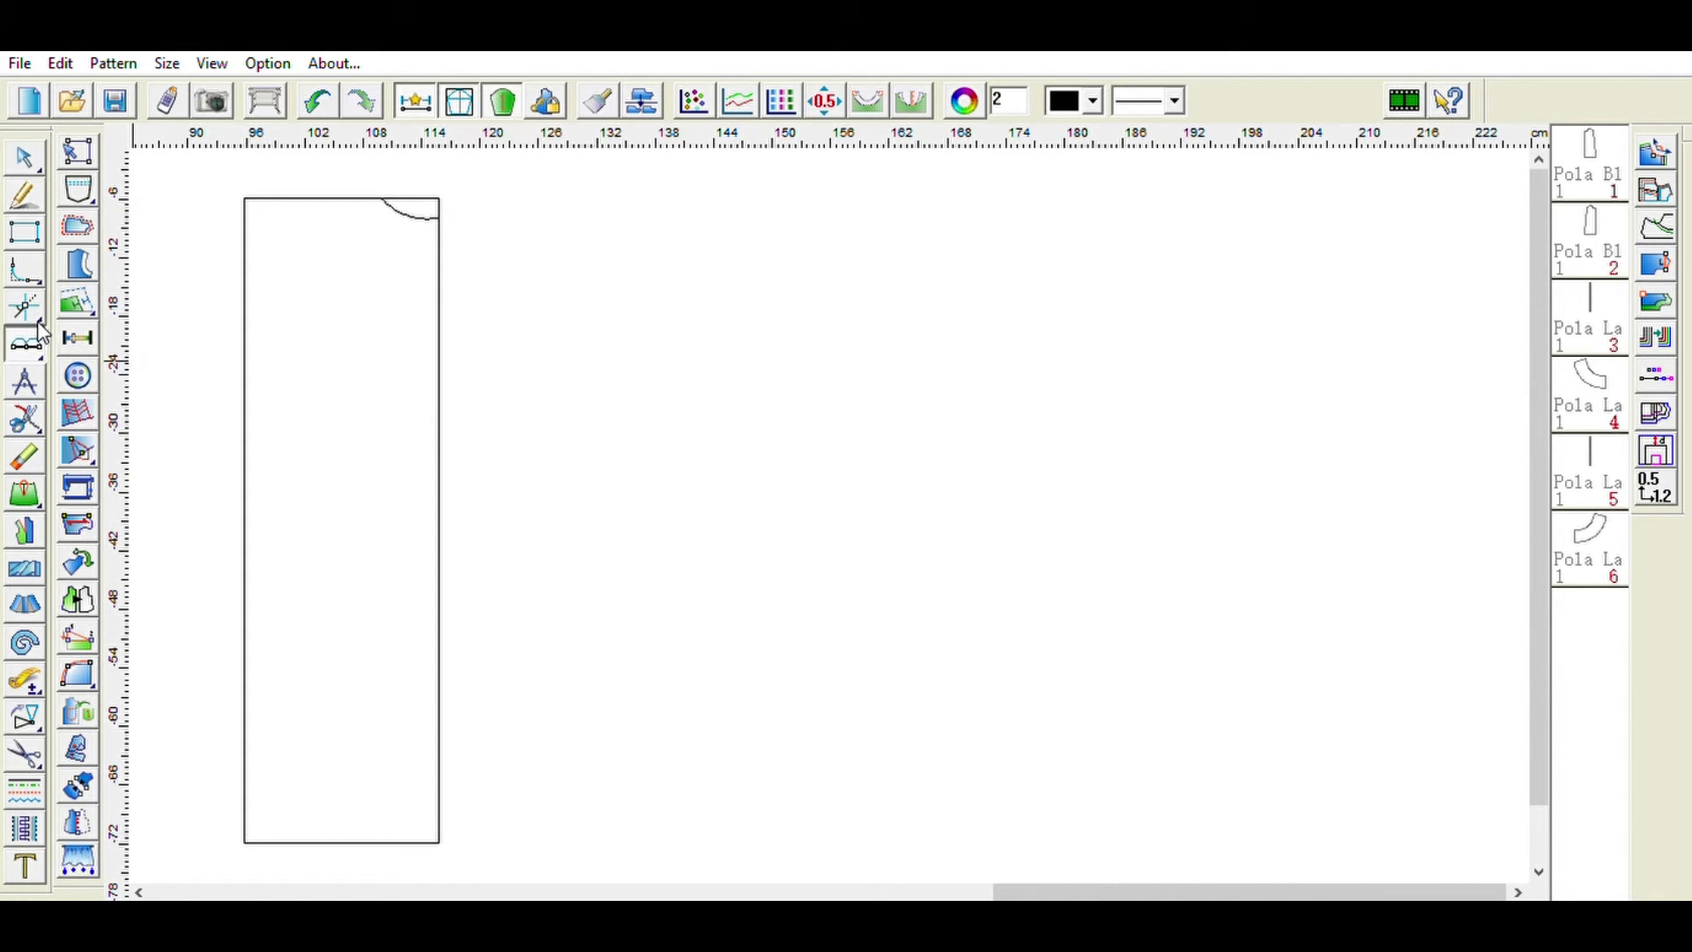
click(76, 326)
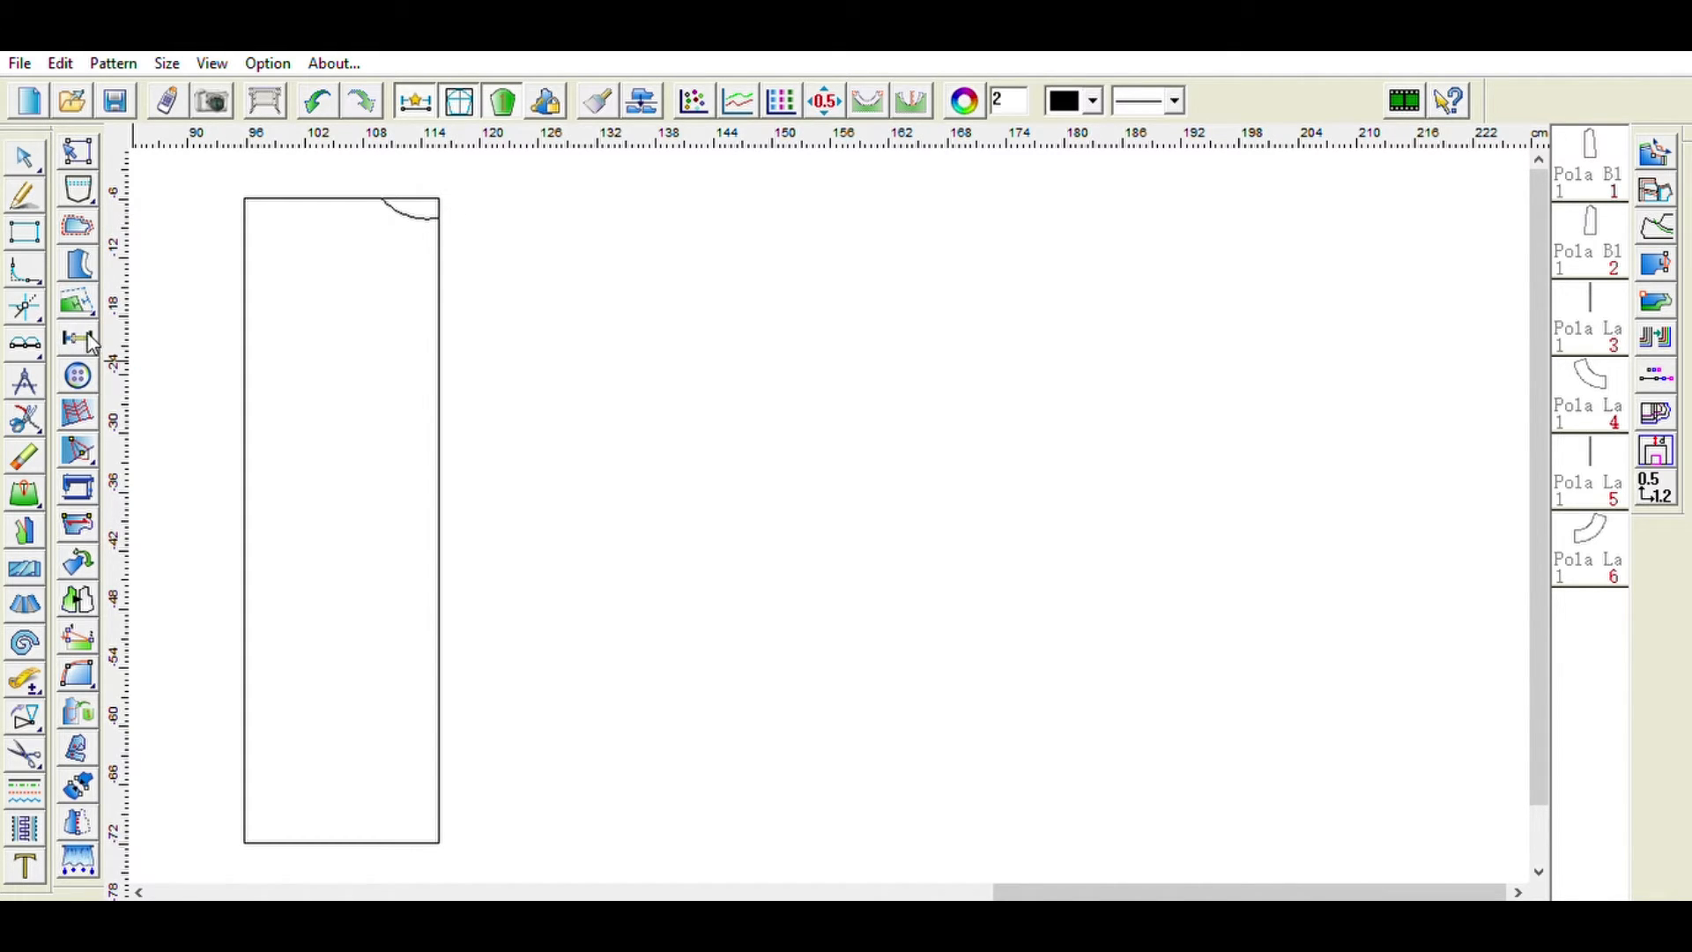
click(440, 218)
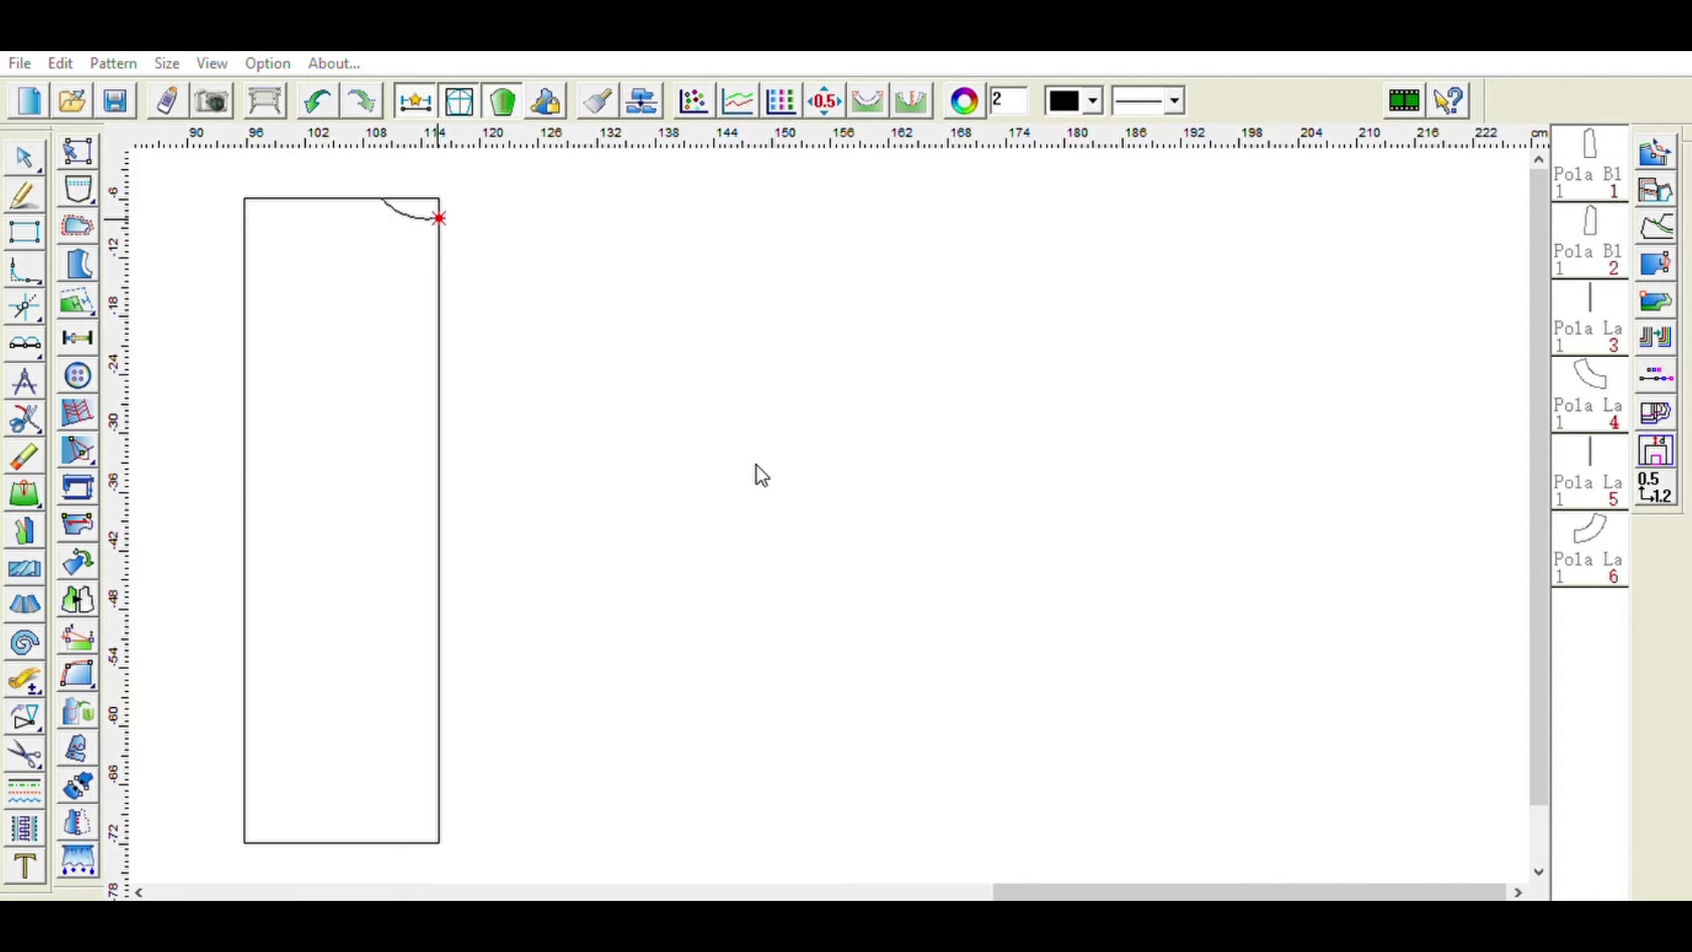
click(439, 222)
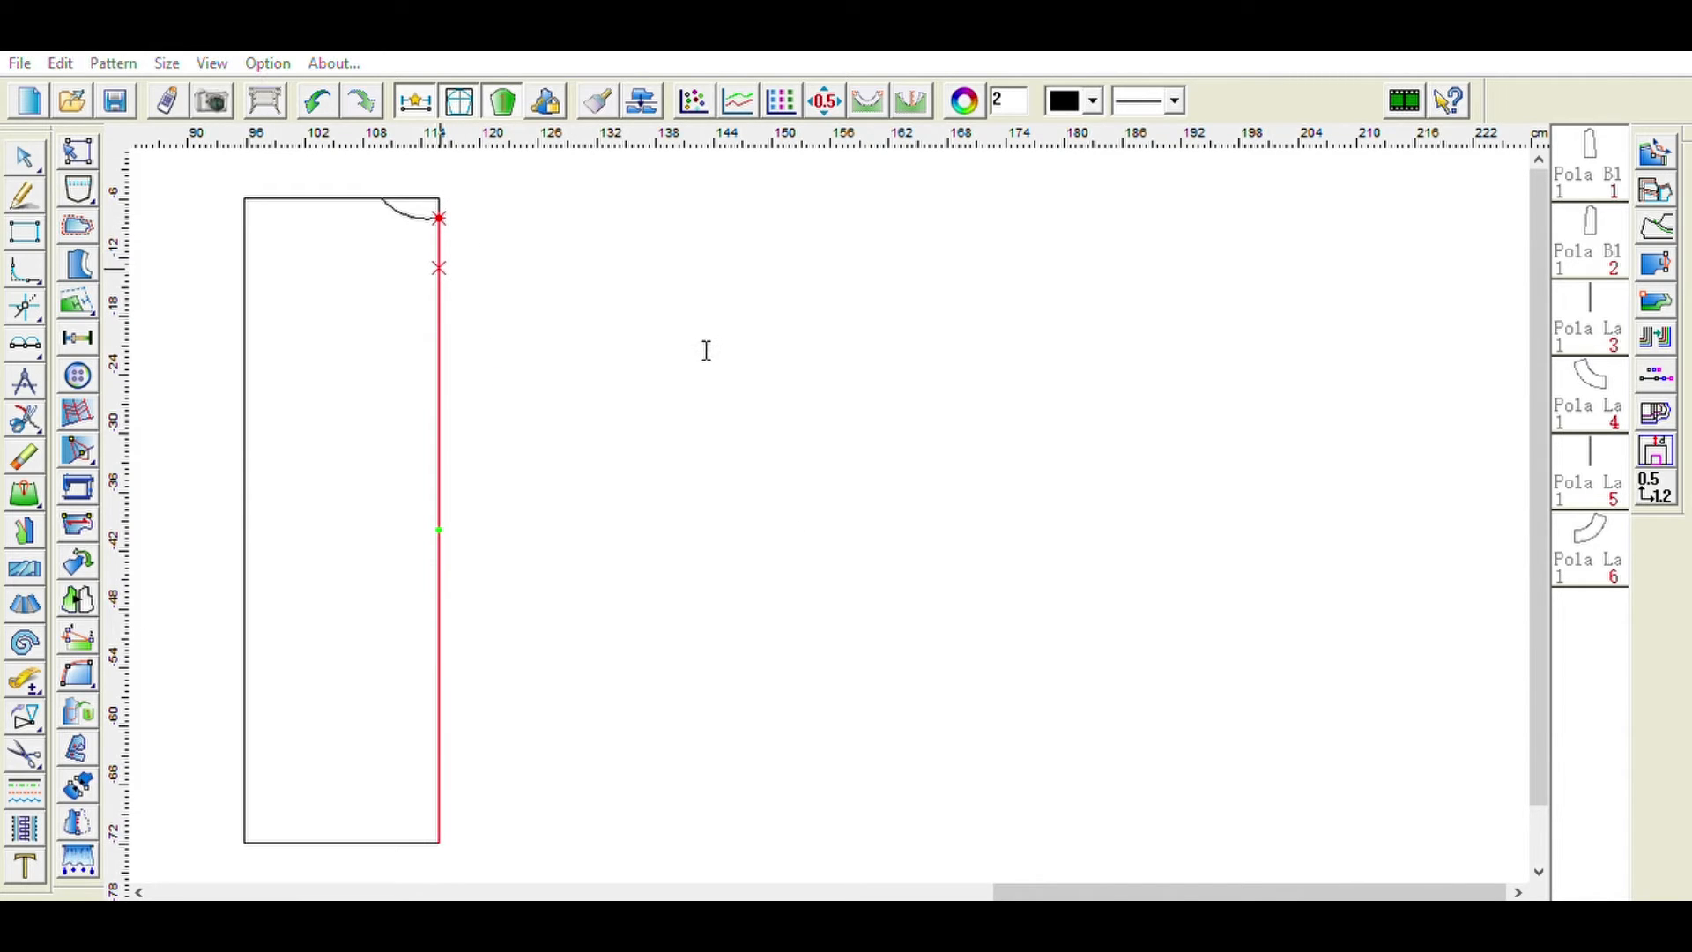
text(8)
click(559, 447)
- Draw a 17 cm horizontal line leftward from the point 8 cm below the neckline
click(24, 195)
click(440, 295)
click(327, 294)
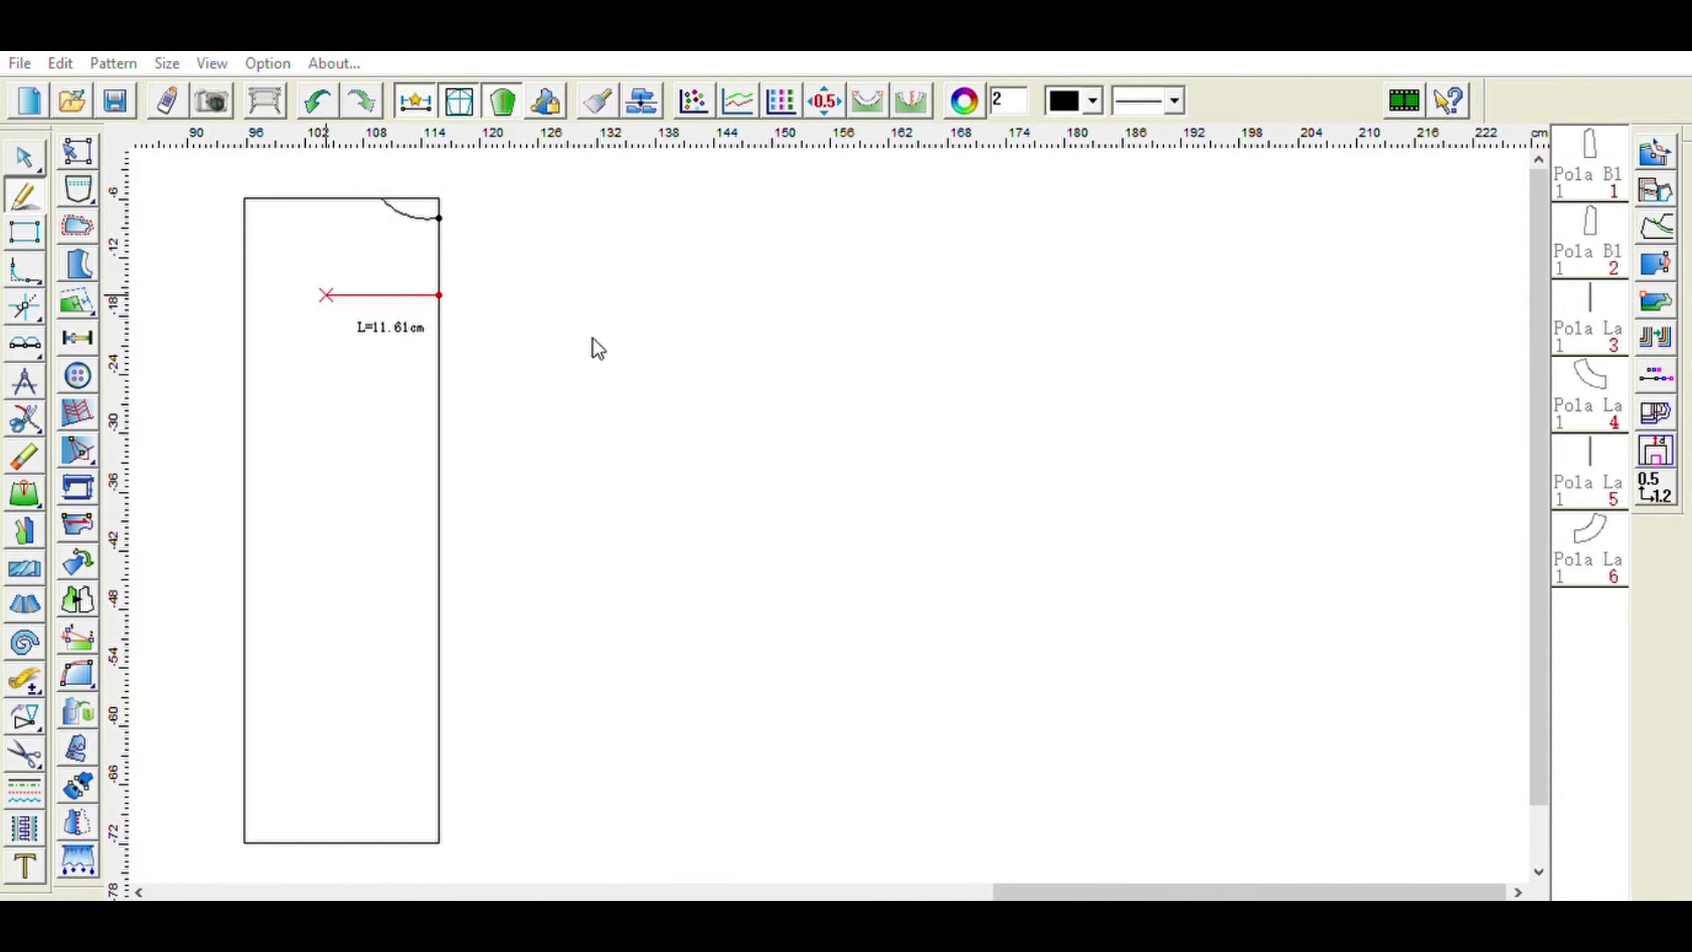
key(BackSpace)
text(17)
key(Return)
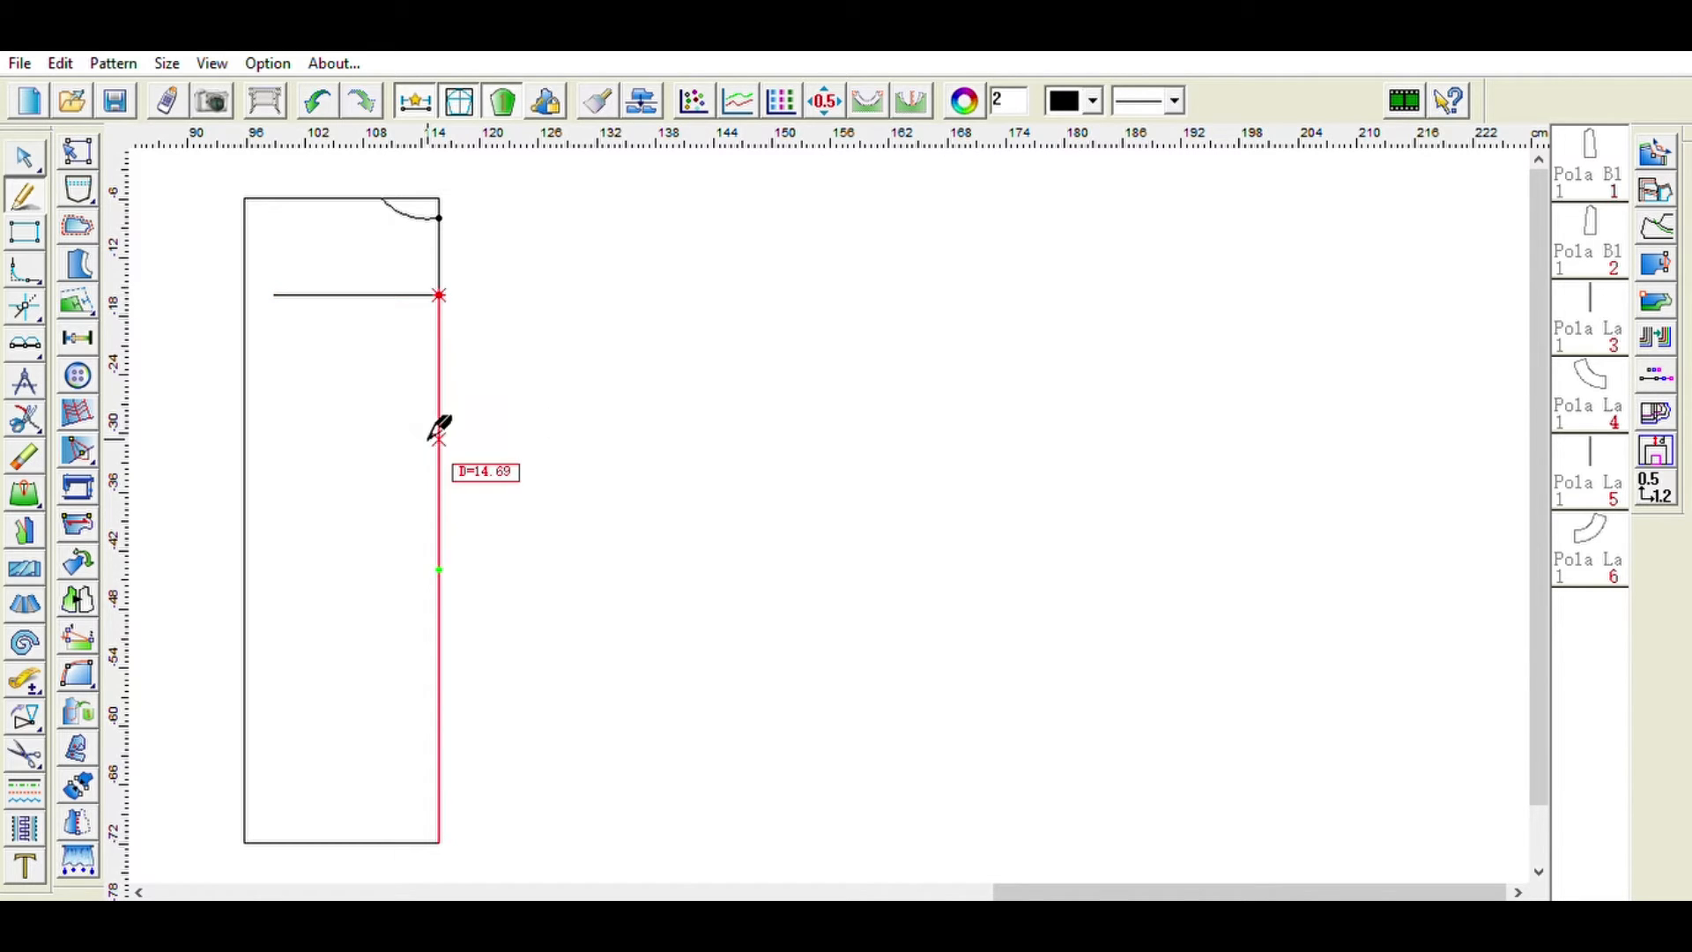
- Draw an 18 cm horizontal line leftward from a point on the right edge about 36 cm below the neckline
click(439, 218)
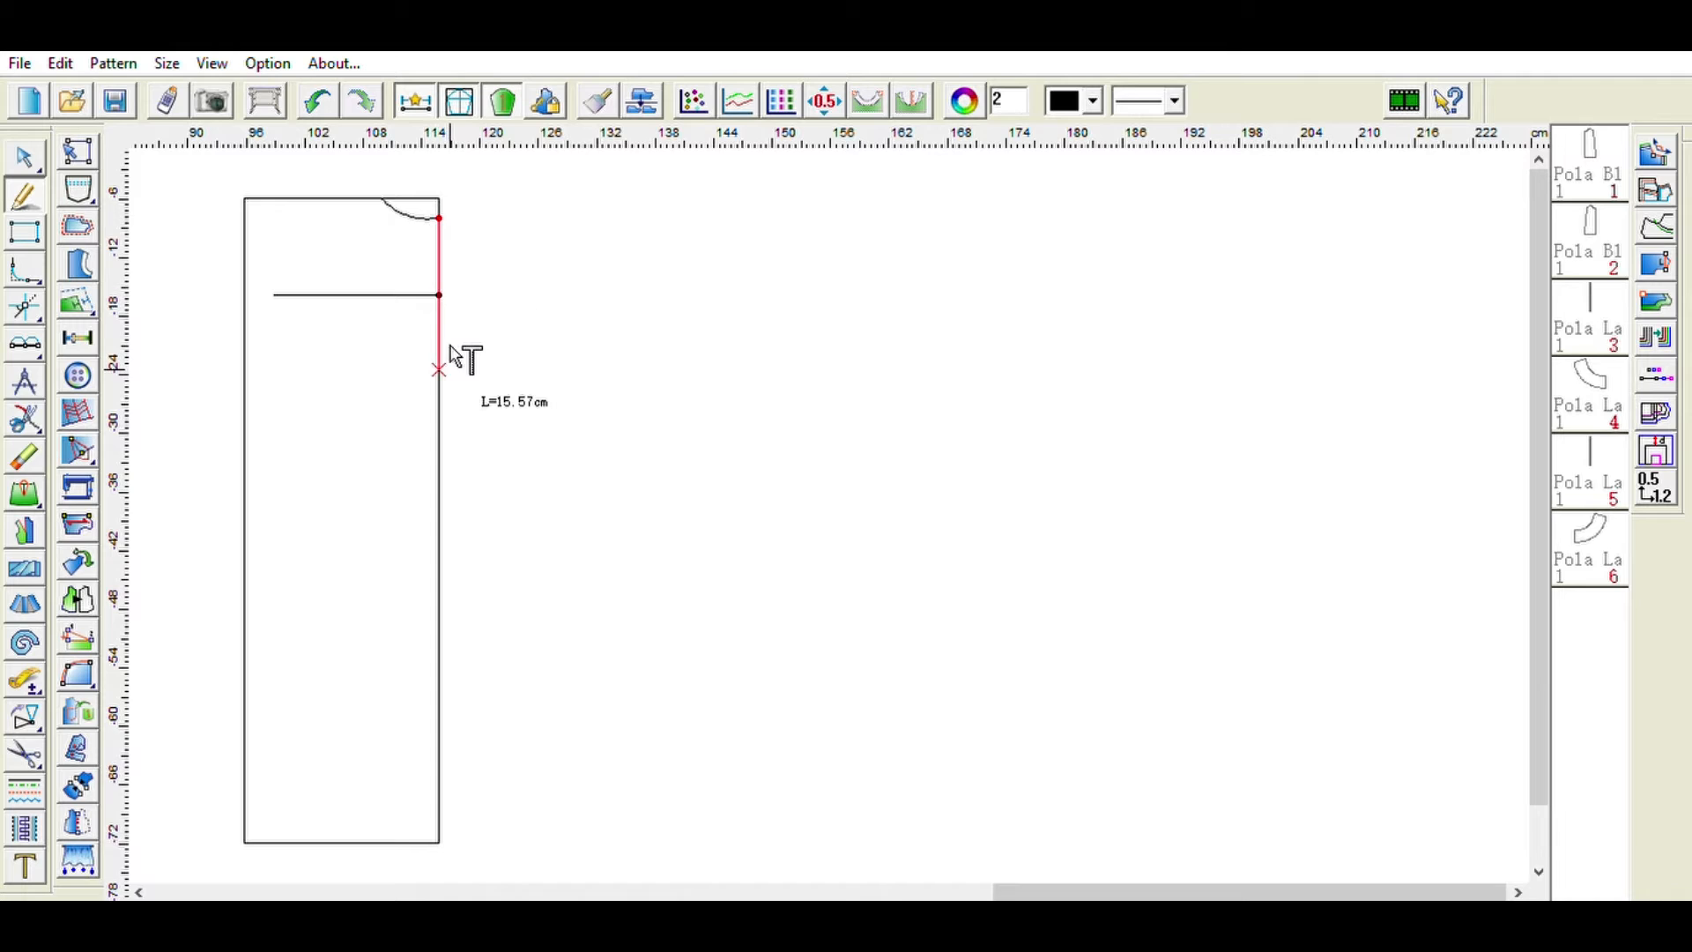
scroll(550, 515, left, 1)
key(Escape)
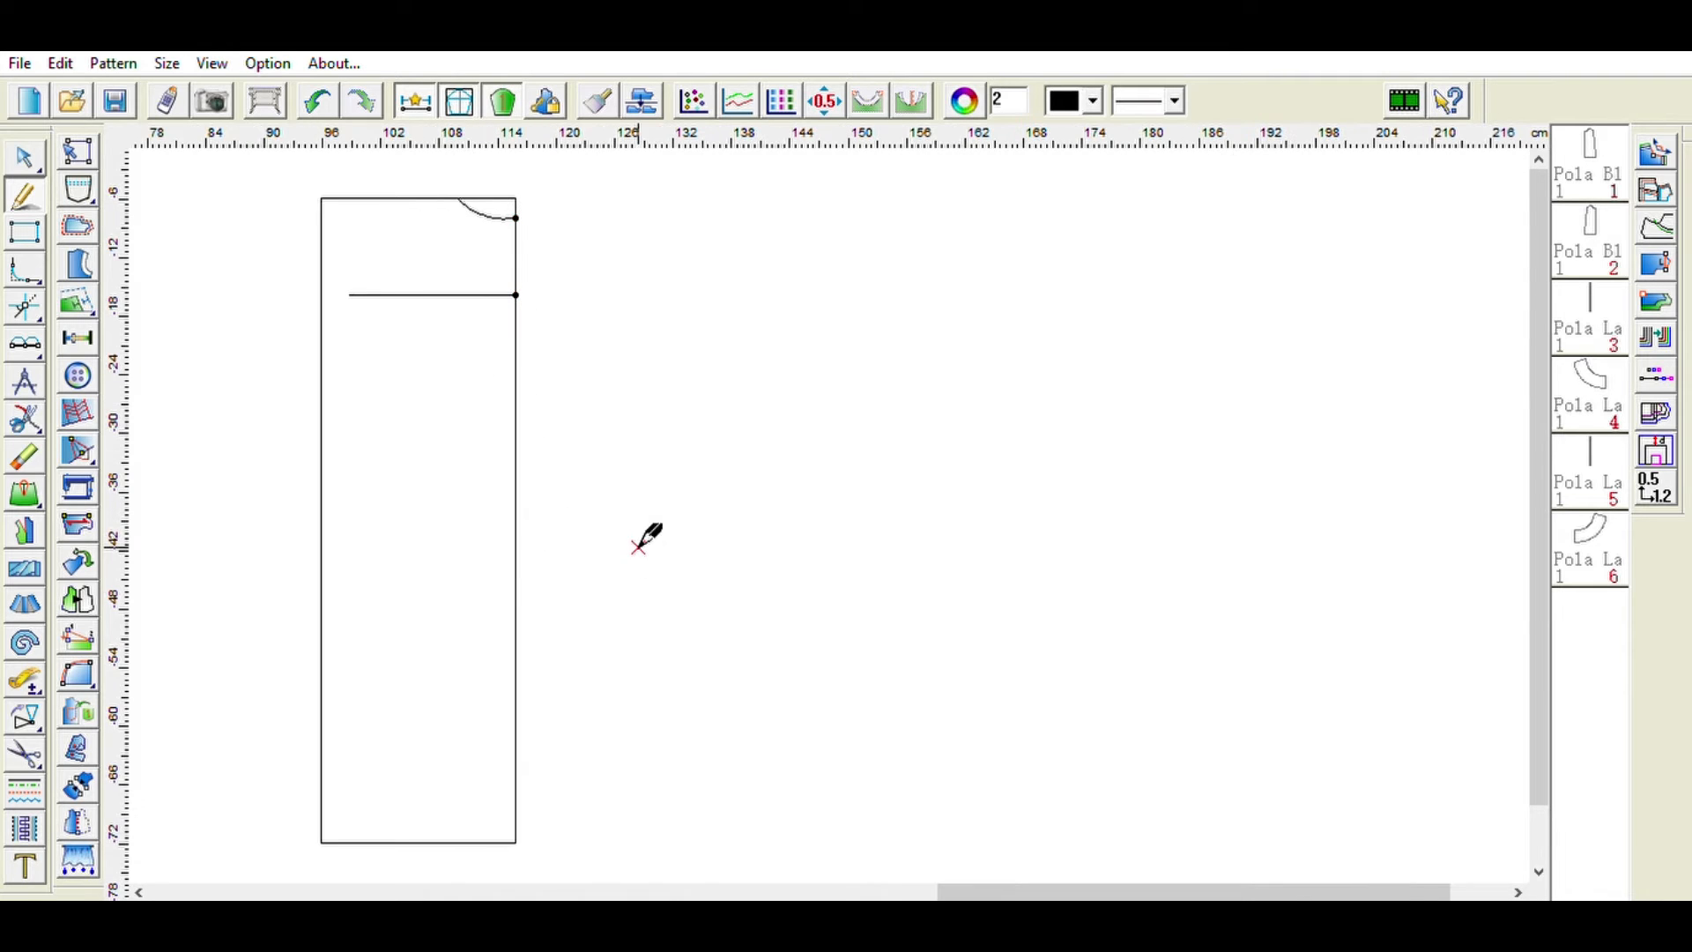
click(515, 578)
click(377, 575)
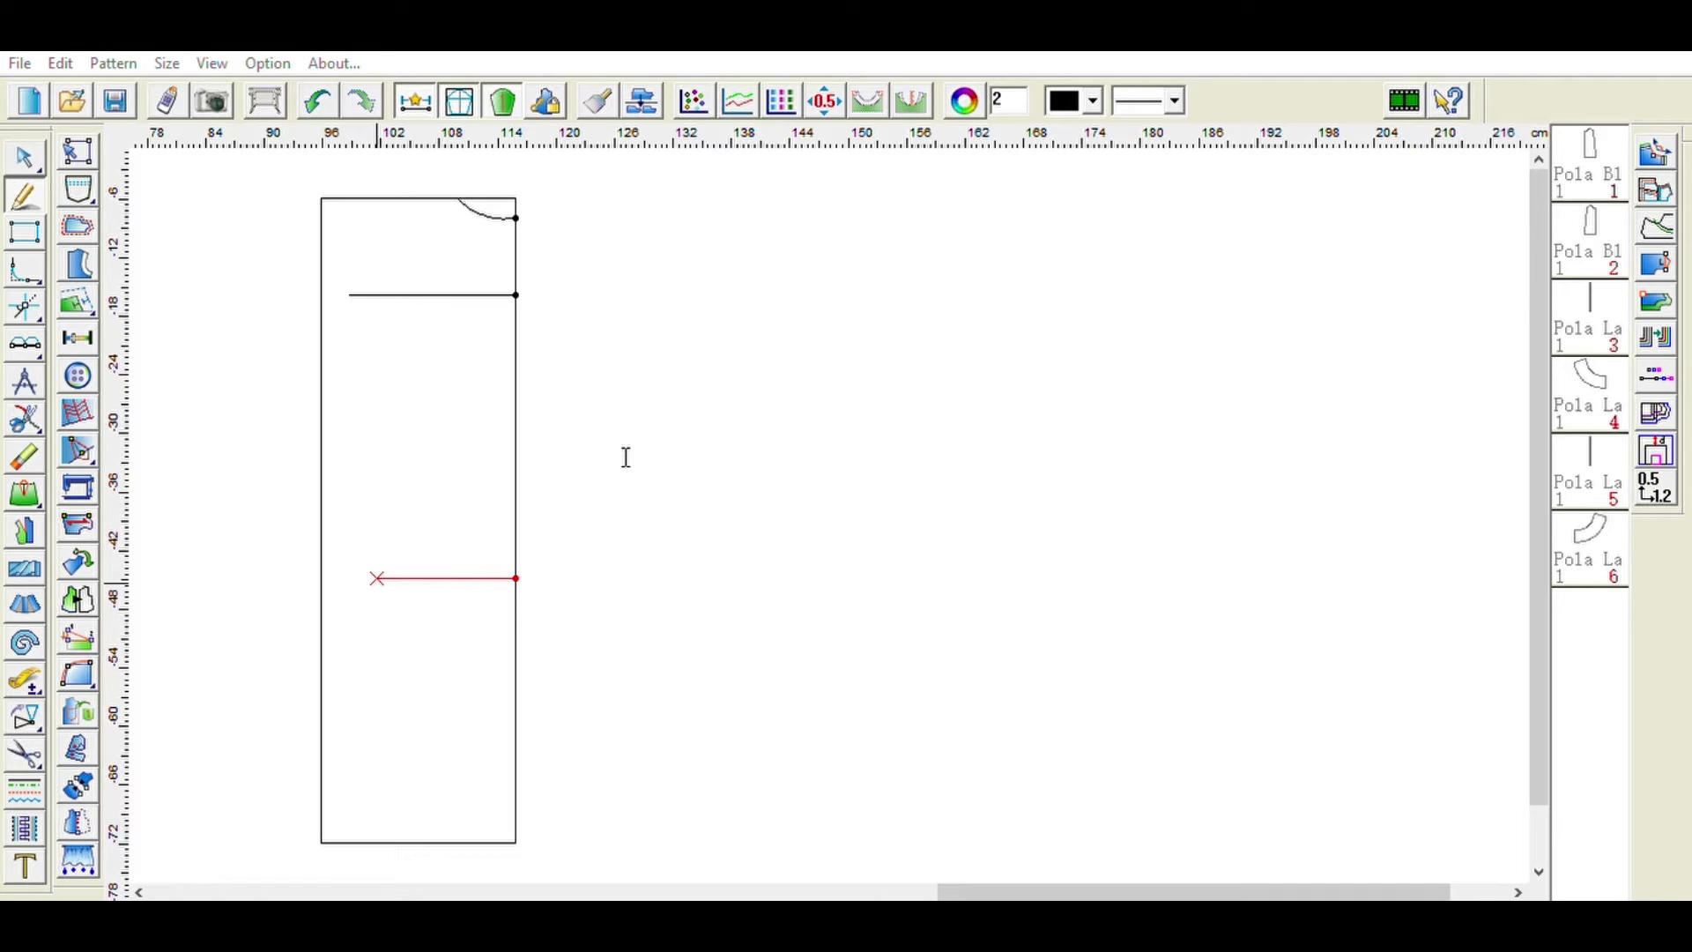
key(BackSpace)
key(BackSpace)
key(BackSpace)
key(BackSpace)
key(BackSpace)
text(18)
key(Return)
- Mark a point 18 cm below the 18 cm line on the rectangle's right edge
drag(975, 891, 995, 892)
click(489, 578)
click(488, 732)
text(18)
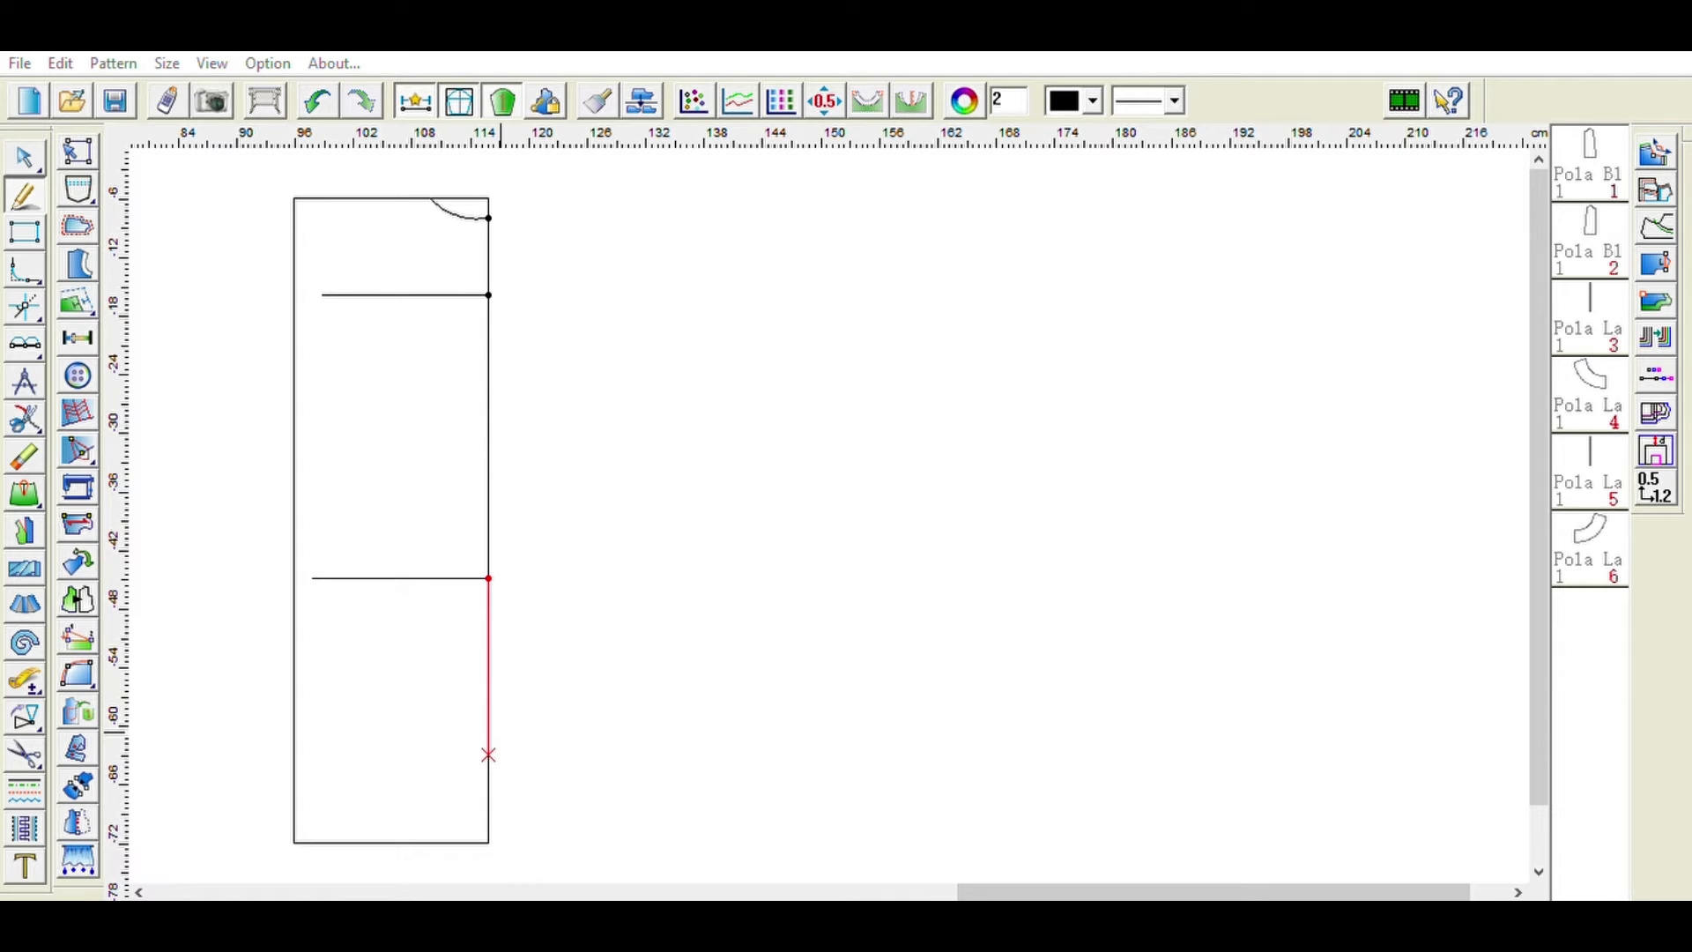
key(Return)
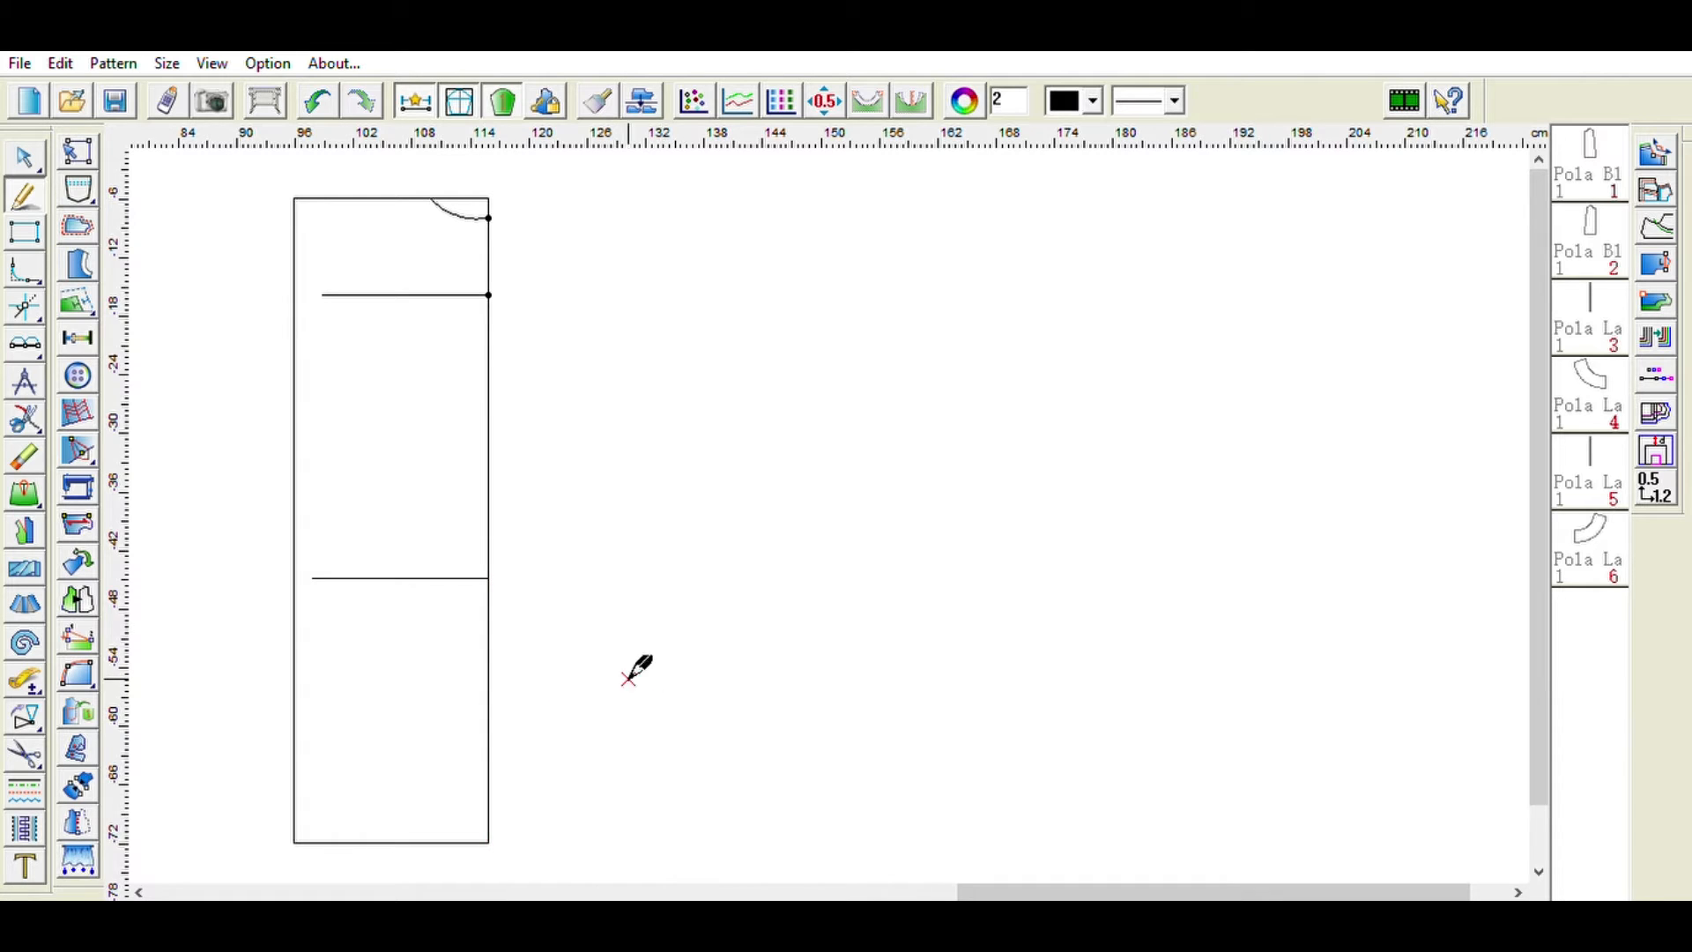
- Draw a horizontal line leftward across the rectangle from the newly marked lower point
click(489, 754)
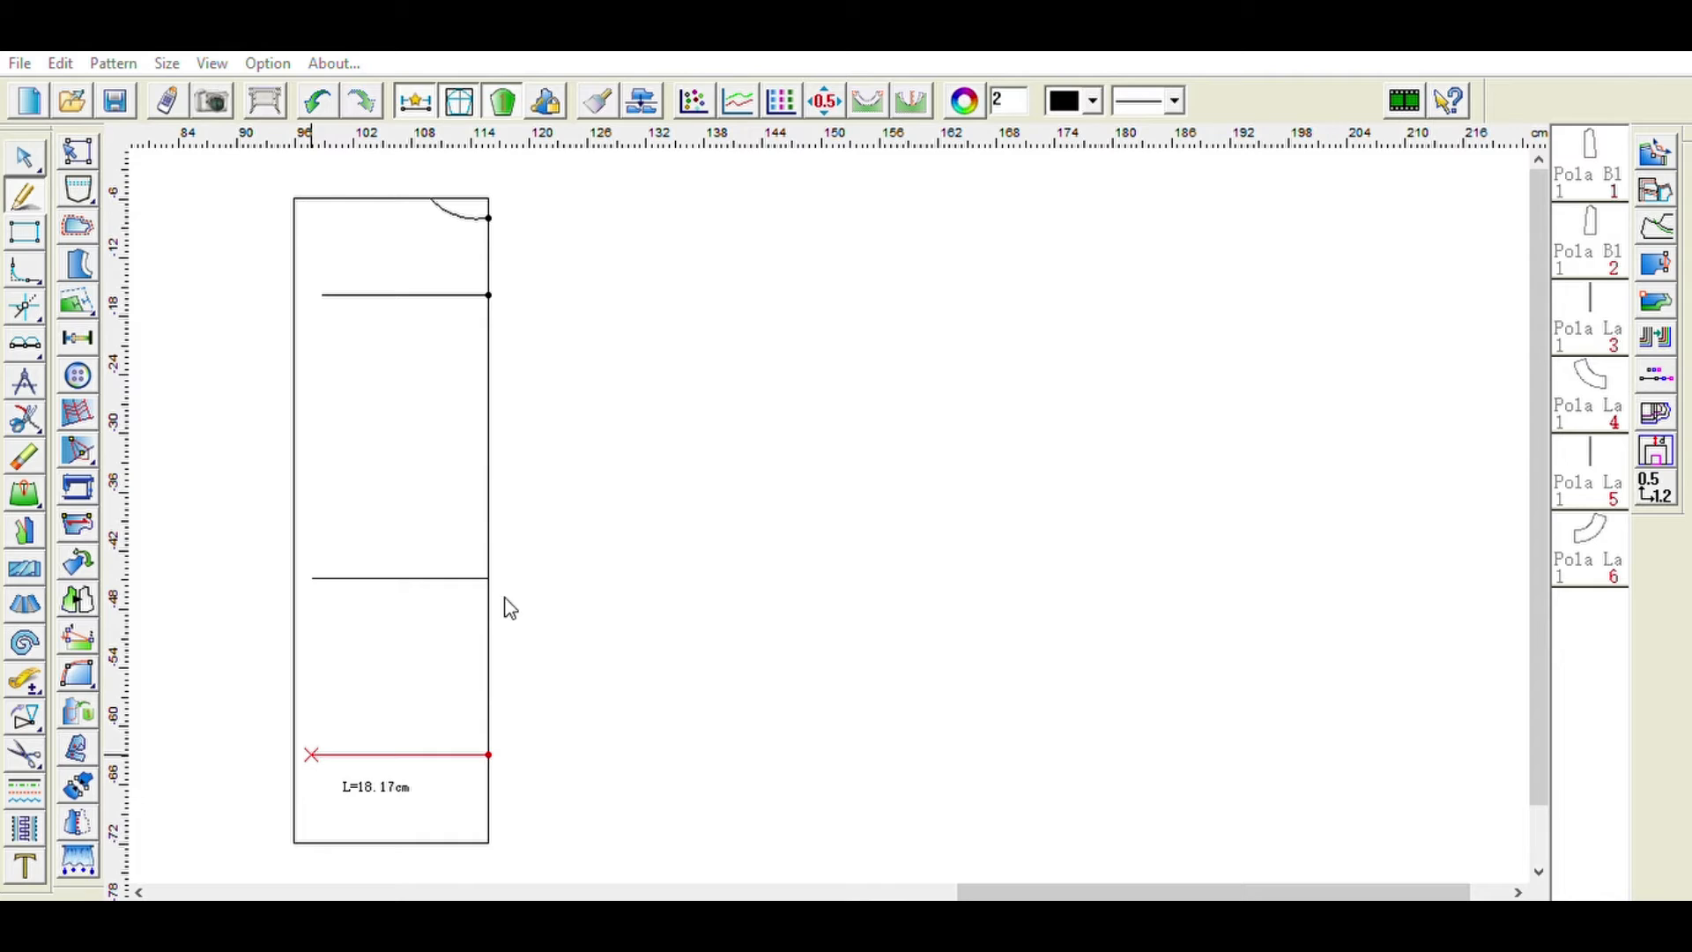
click(516, 620)
key(BackSpace)
key(BackSpace)
key(BackSpace)
key(BackSpace)
key(BackSpace)
click(415, 669)
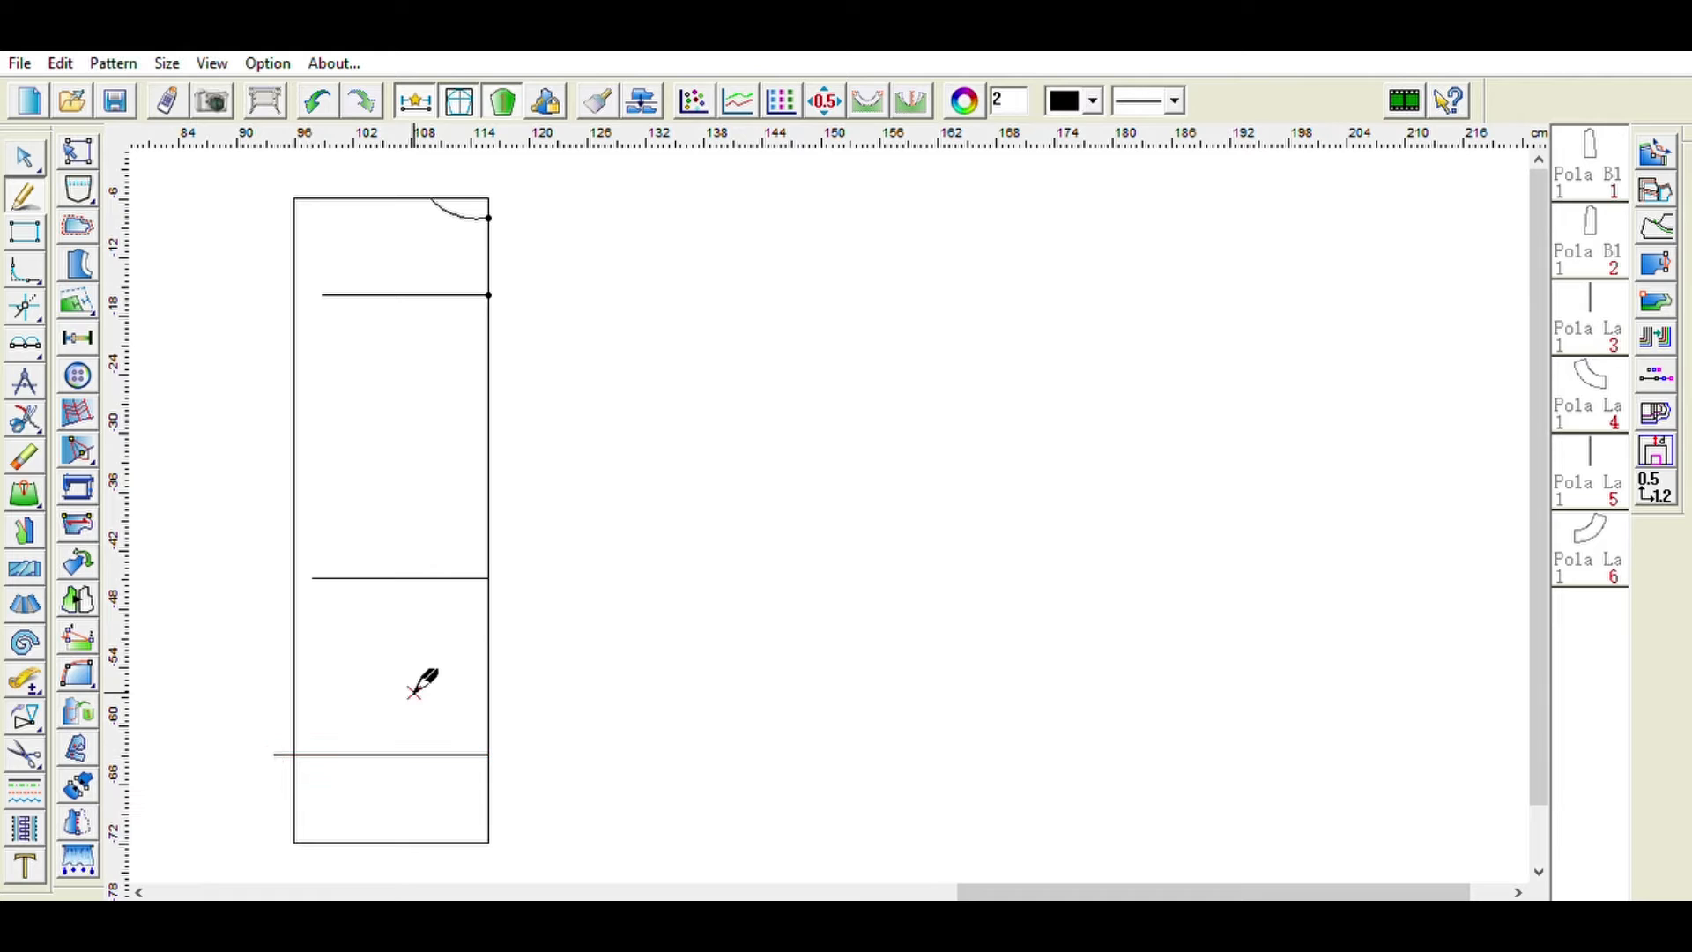
- Draw a 12 cm shoulder line from the neckline's top point toward a short guide about 3 cm in and 3 cm below the top-left corner
click(318, 198)
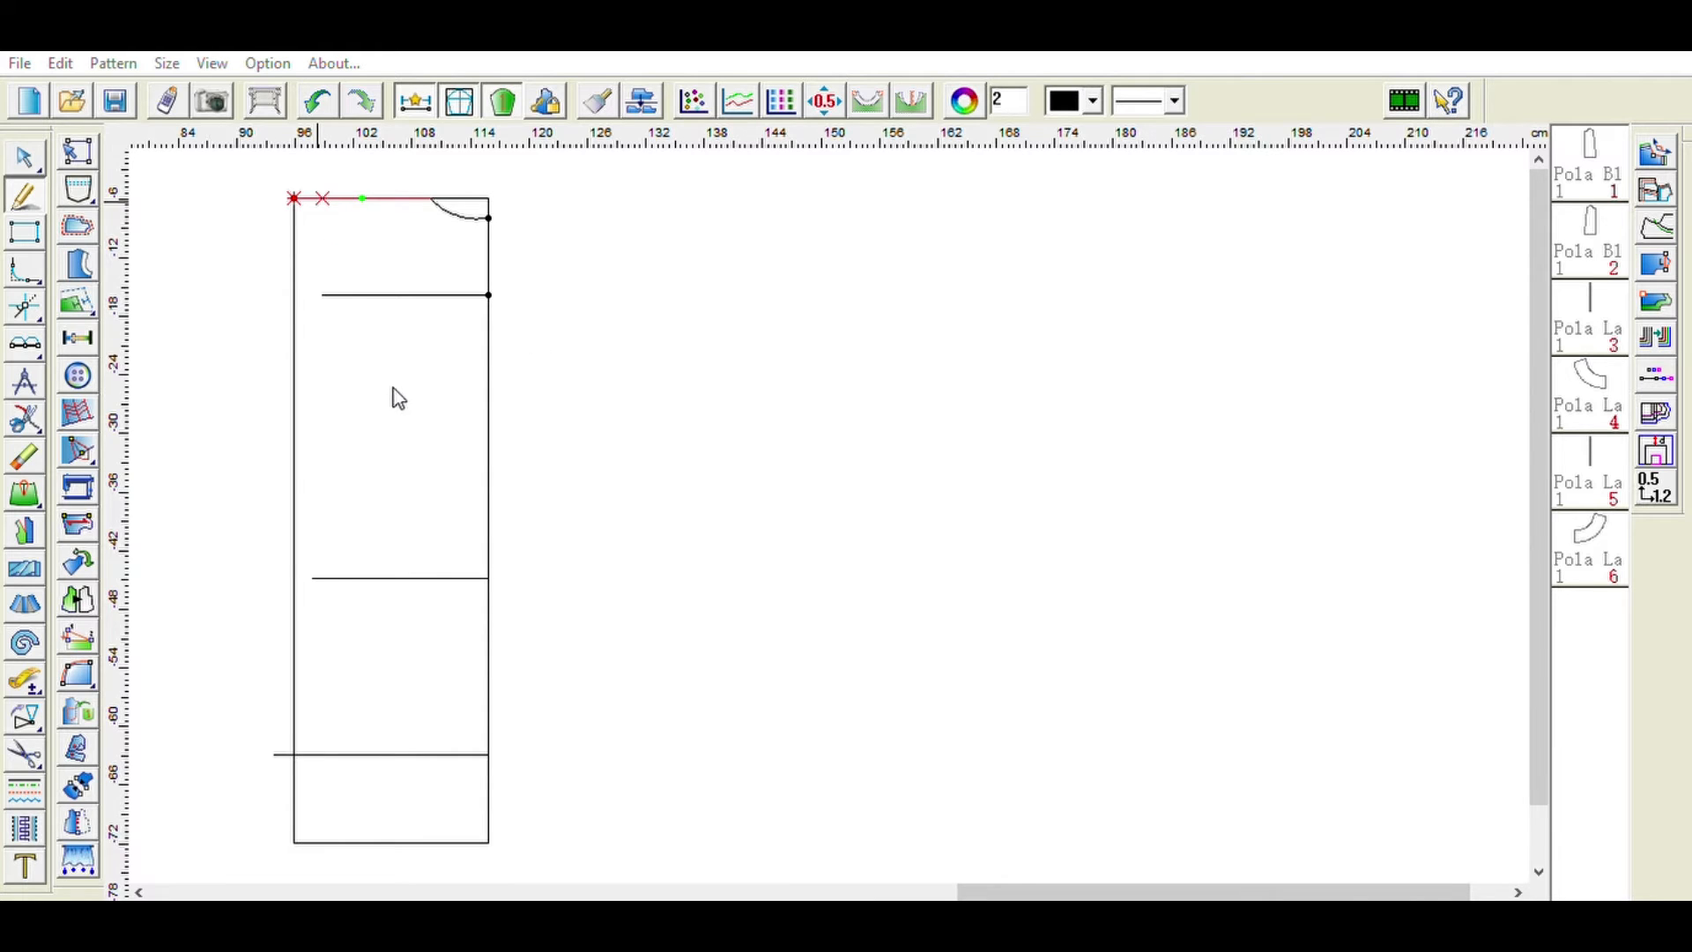
click(323, 226)
click(430, 198)
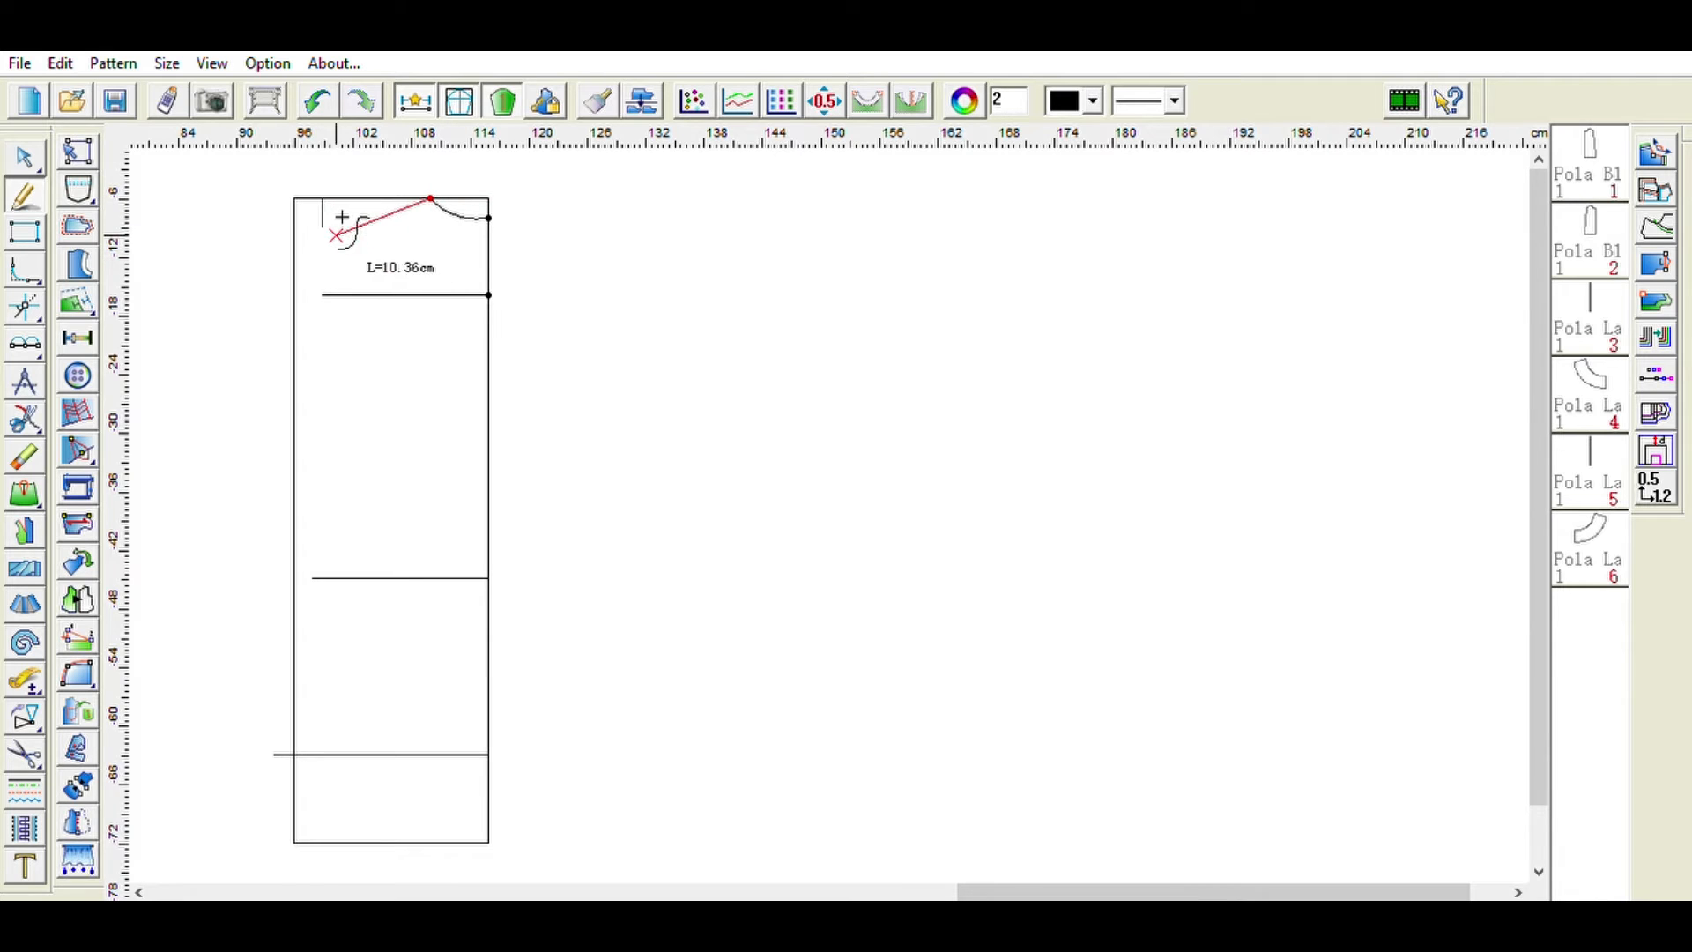
click(322, 227)
click(356, 218)
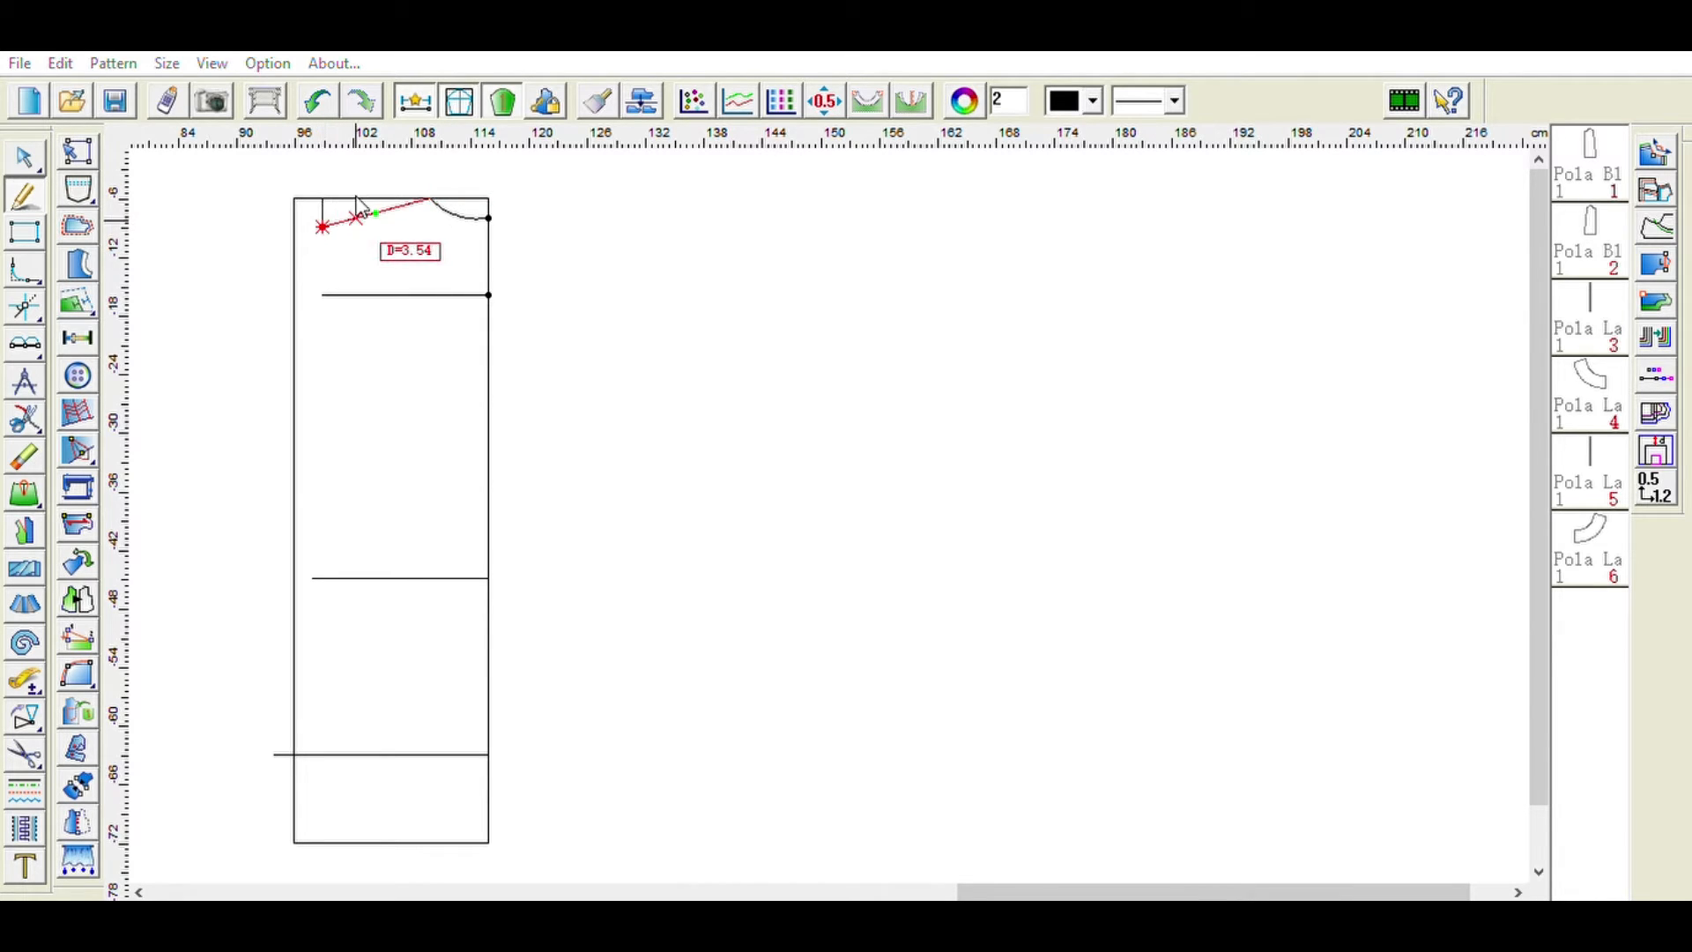
right_click(570, 415)
click(430, 199)
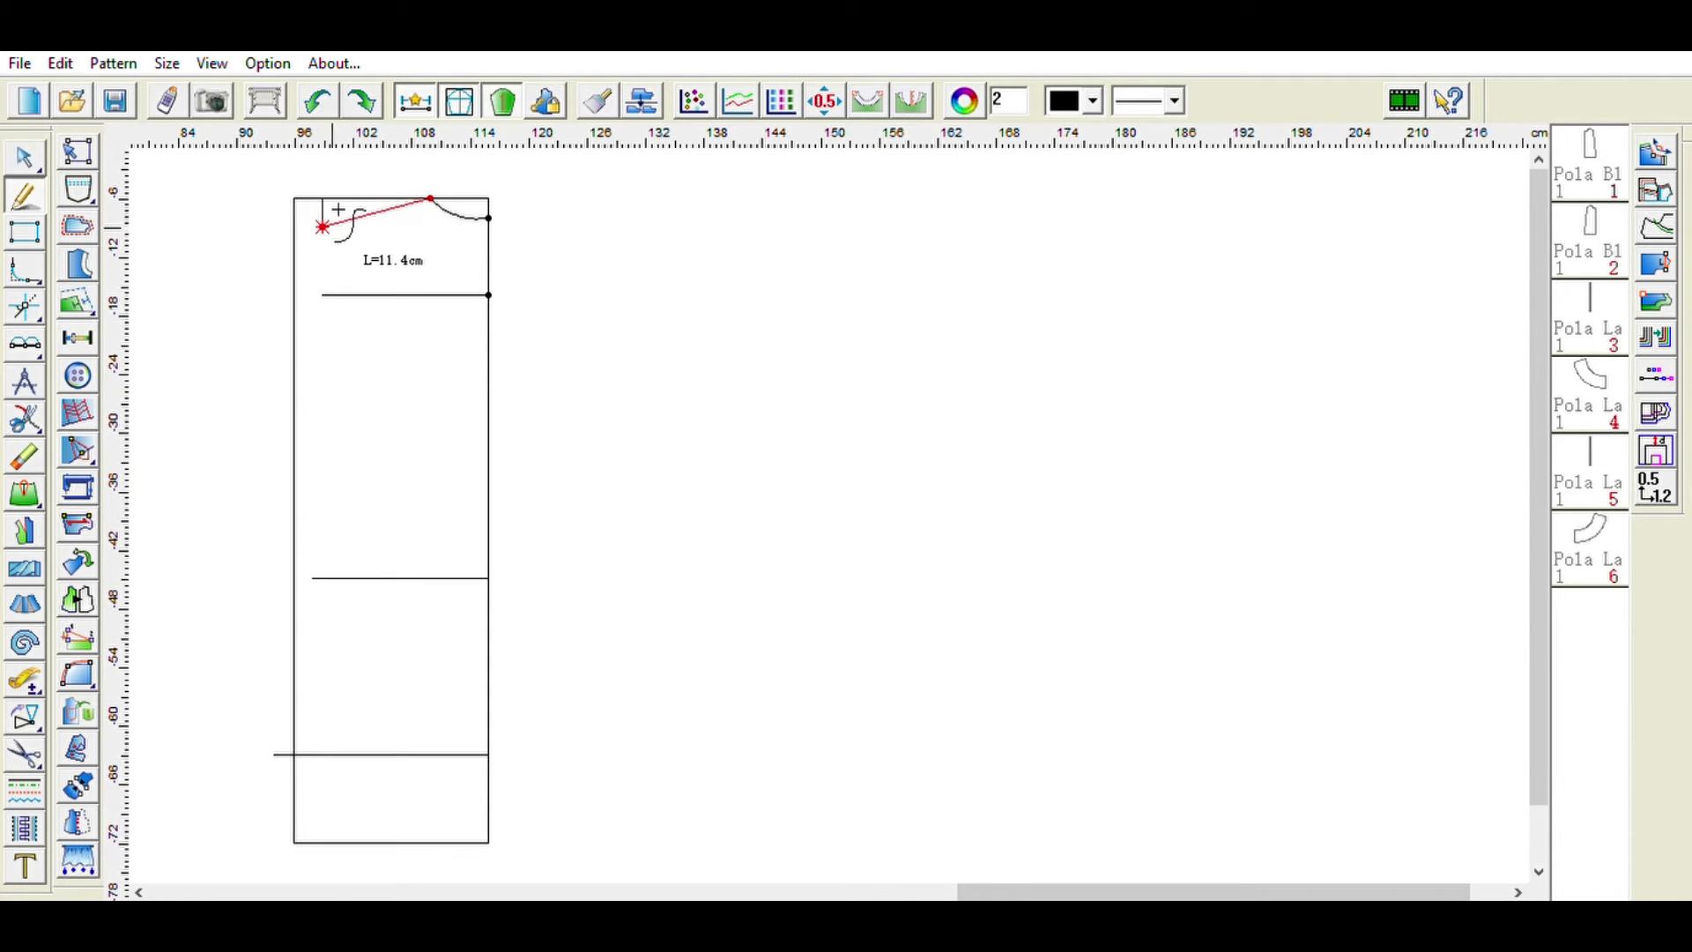
click(335, 210)
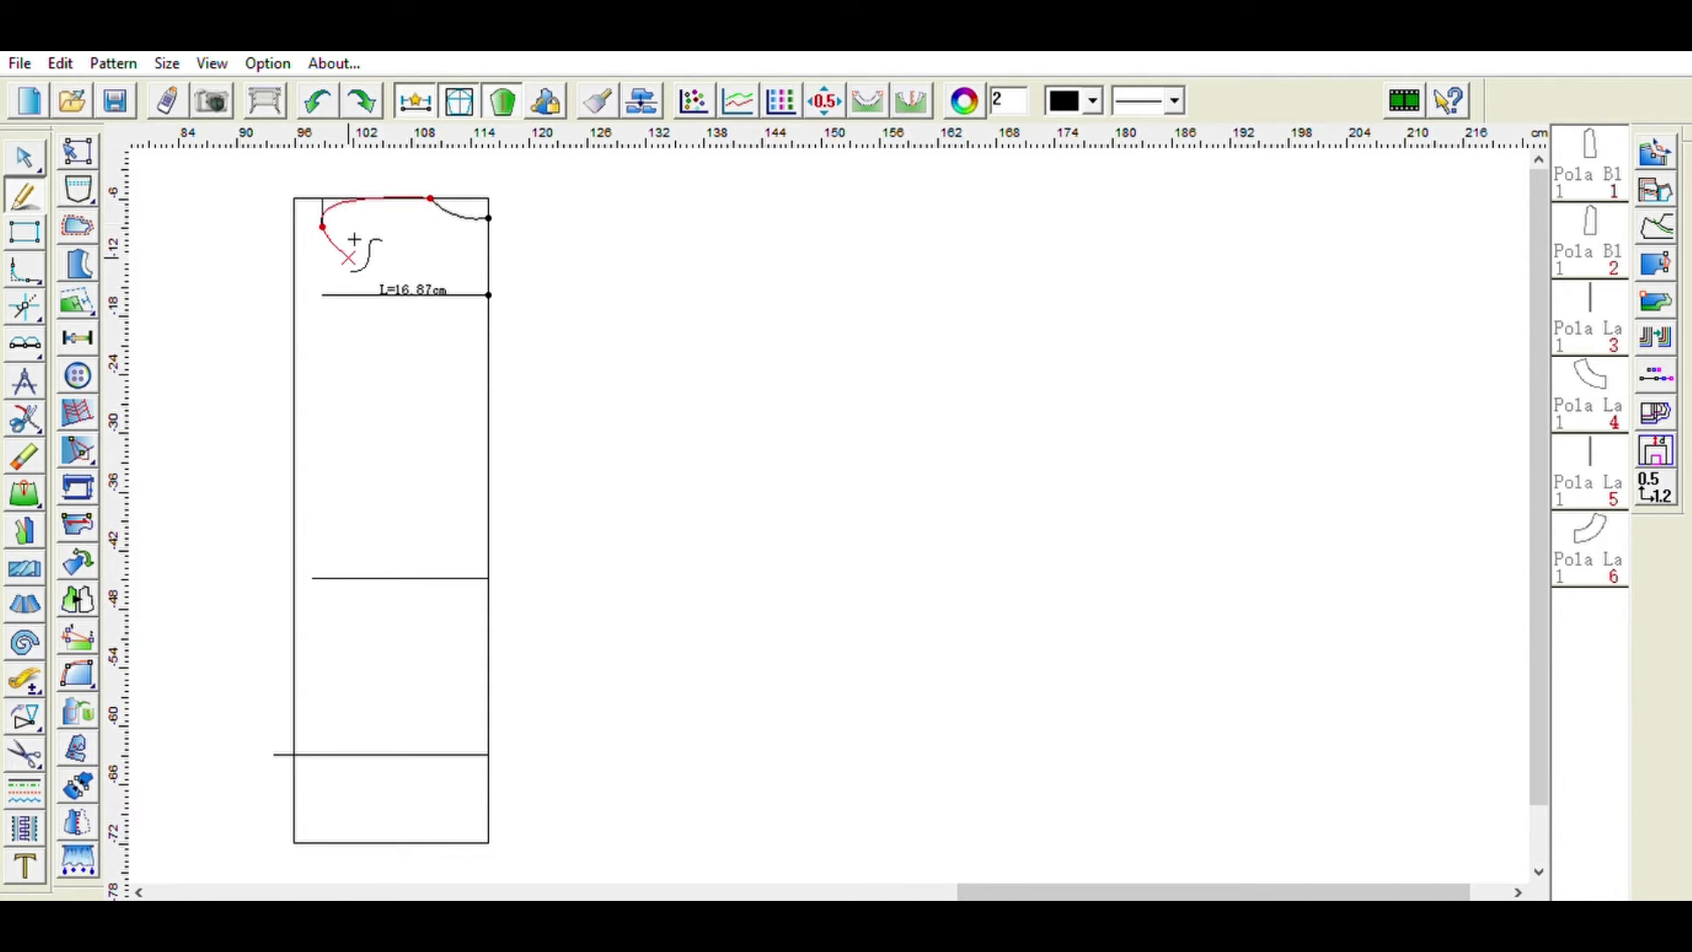
right_click(353, 239)
click(430, 198)
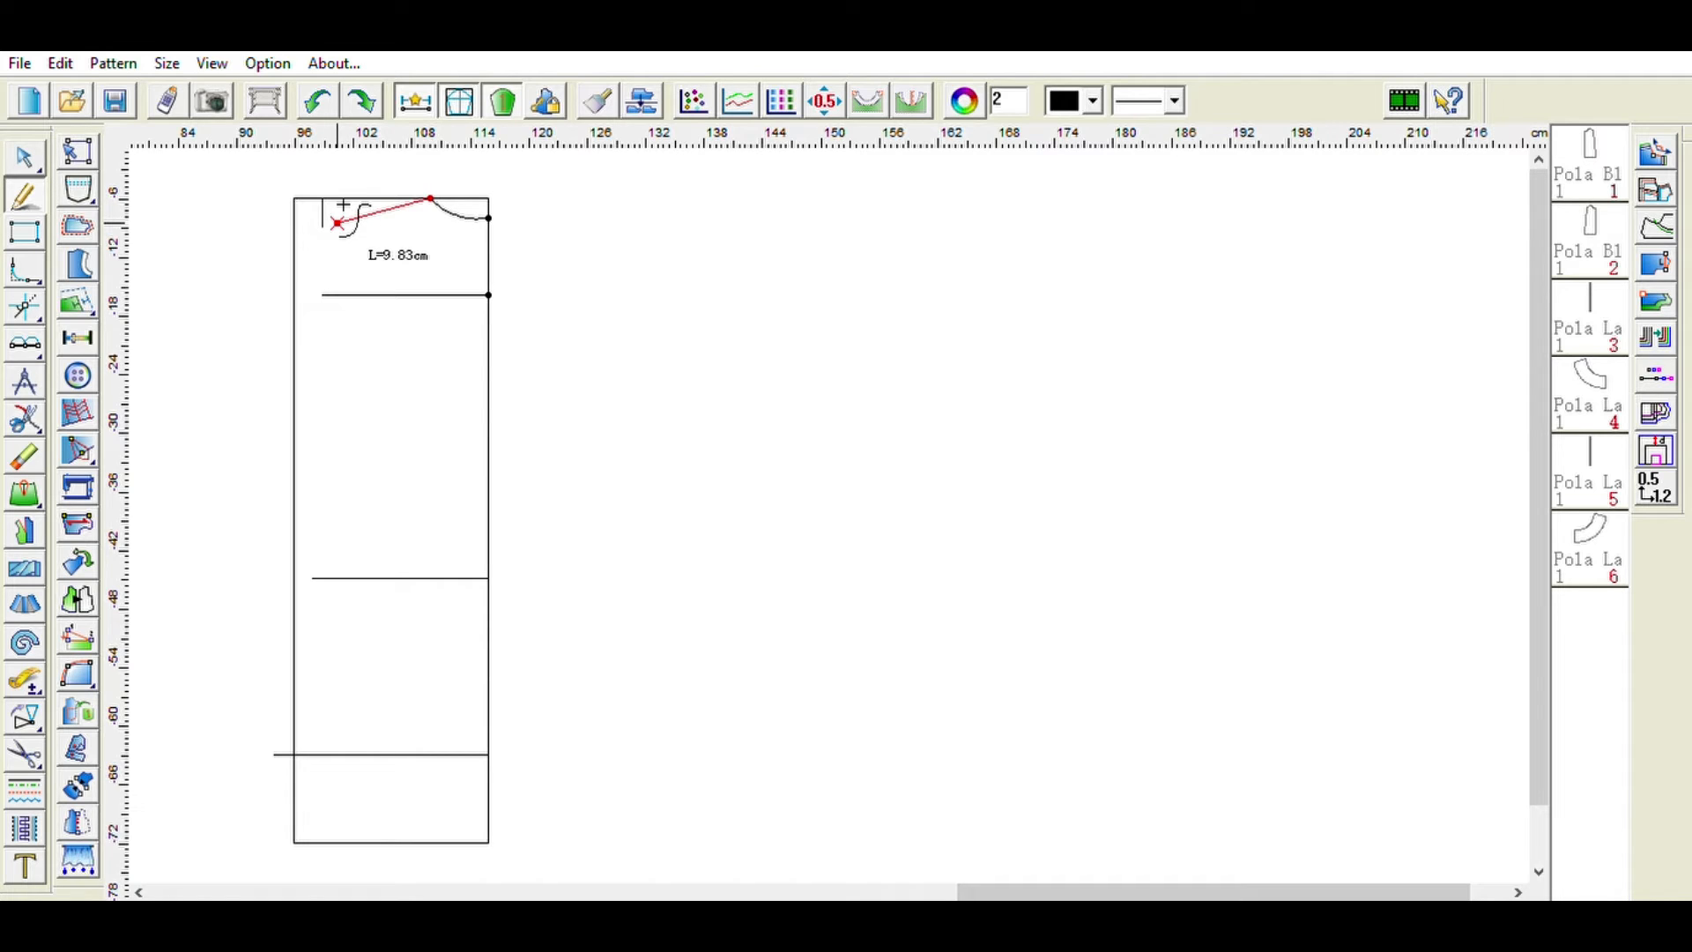
text(12)
click(596, 298)
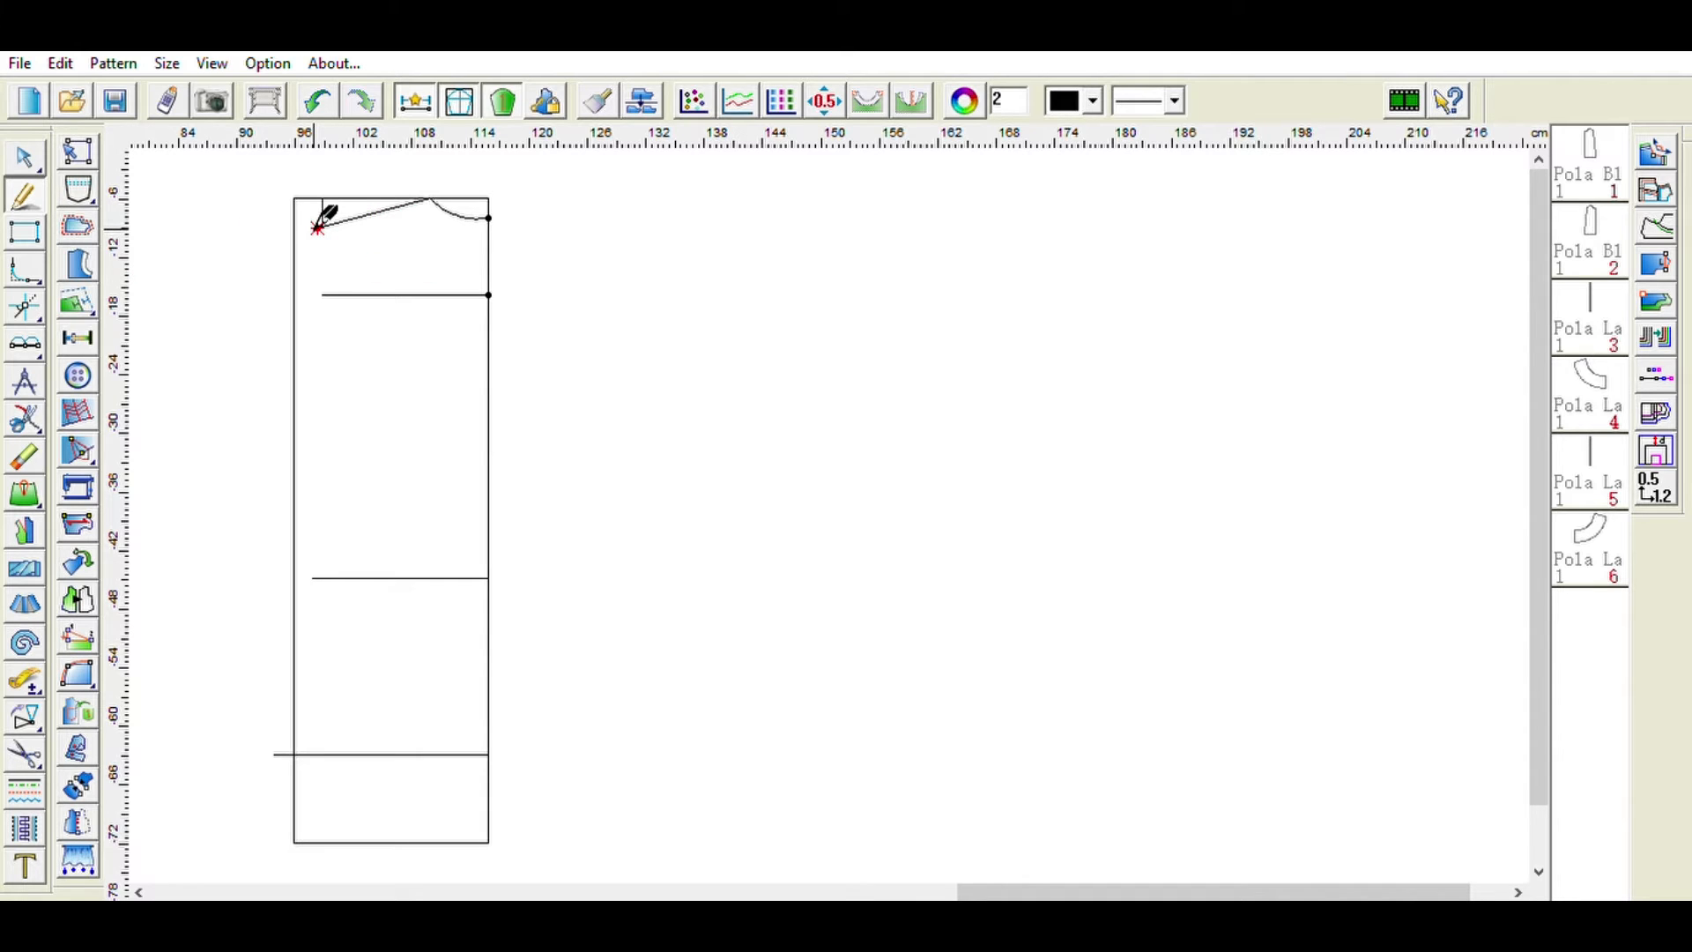
- Erase the short vertical guide mark near the top-left corner
click(24, 457)
click(323, 211)
click(28, 180)
- Draw a line from the shoulder's outer end down to the rectangle's left edge about 22 cm below the top
click(25, 381)
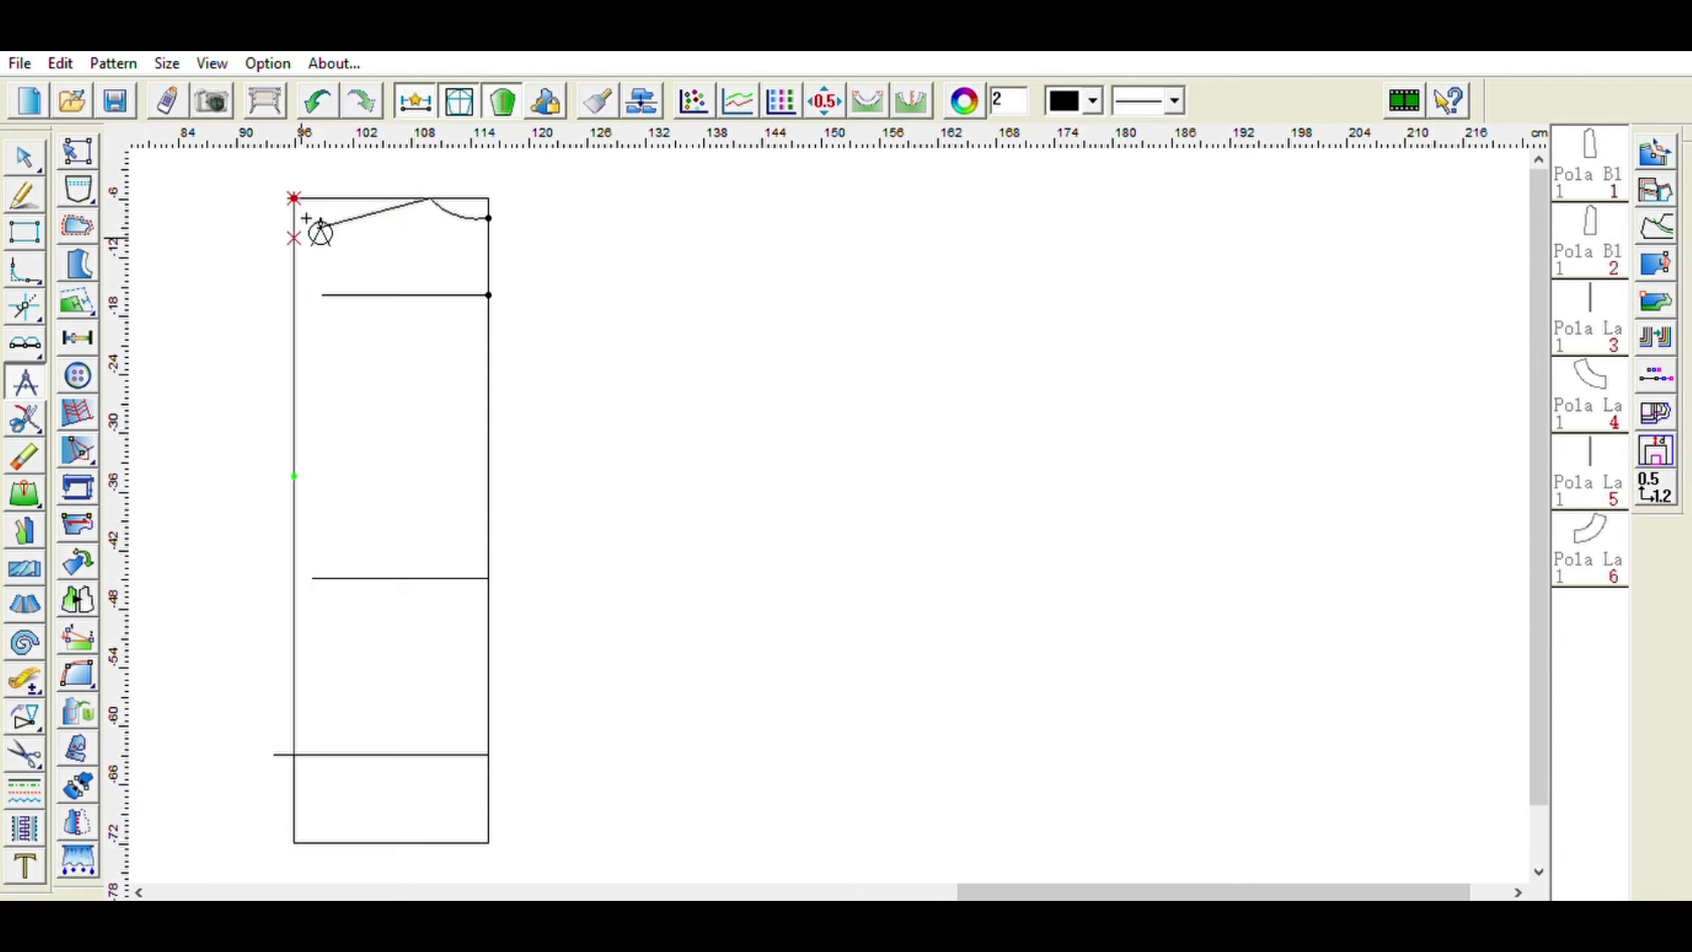
click(317, 227)
click(295, 422)
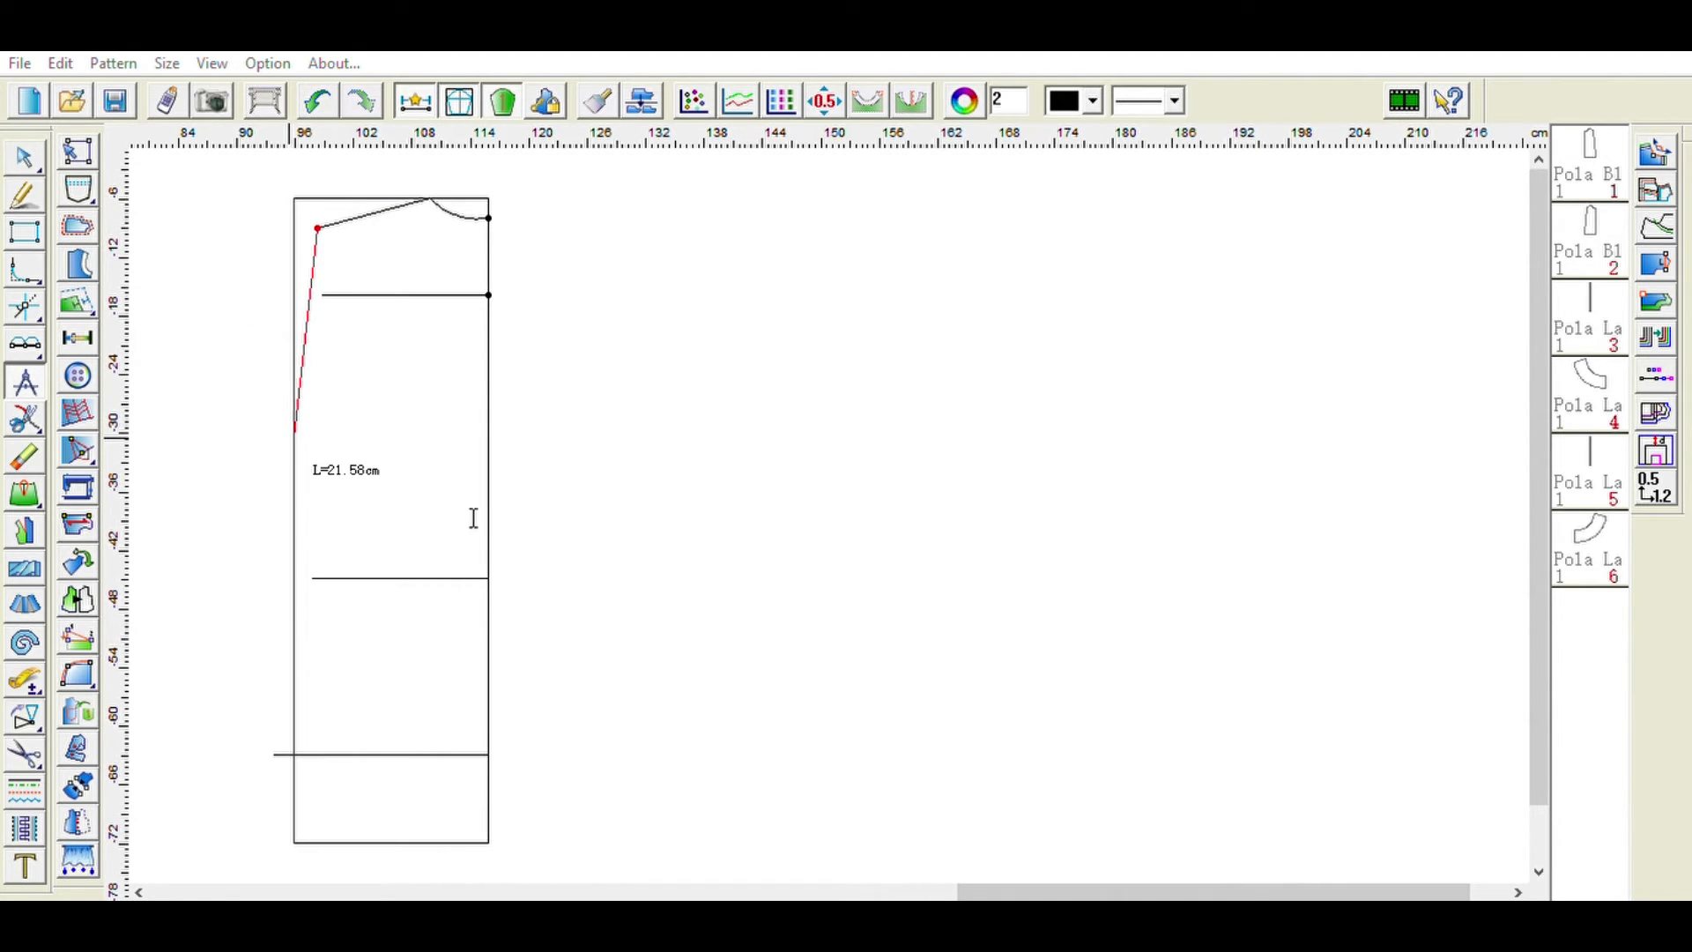
click(414, 588)
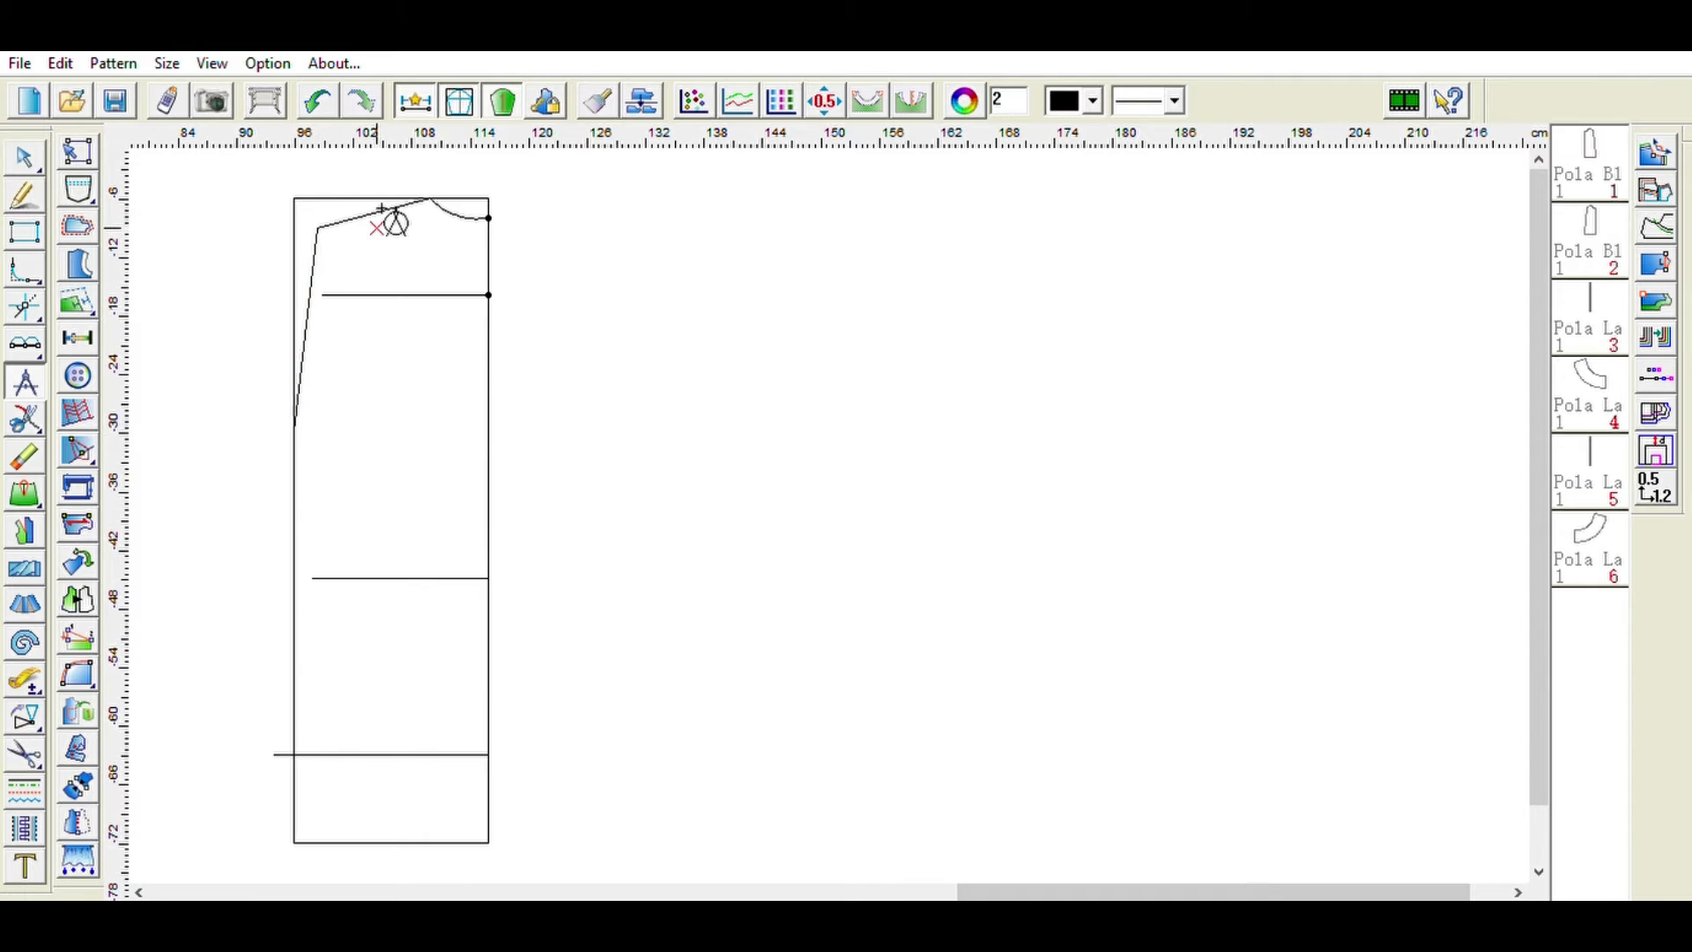
- Draw a curved armhole from the shoulder's outer end down to the rectangle's left edge, and erase the straight guide line
click(25, 194)
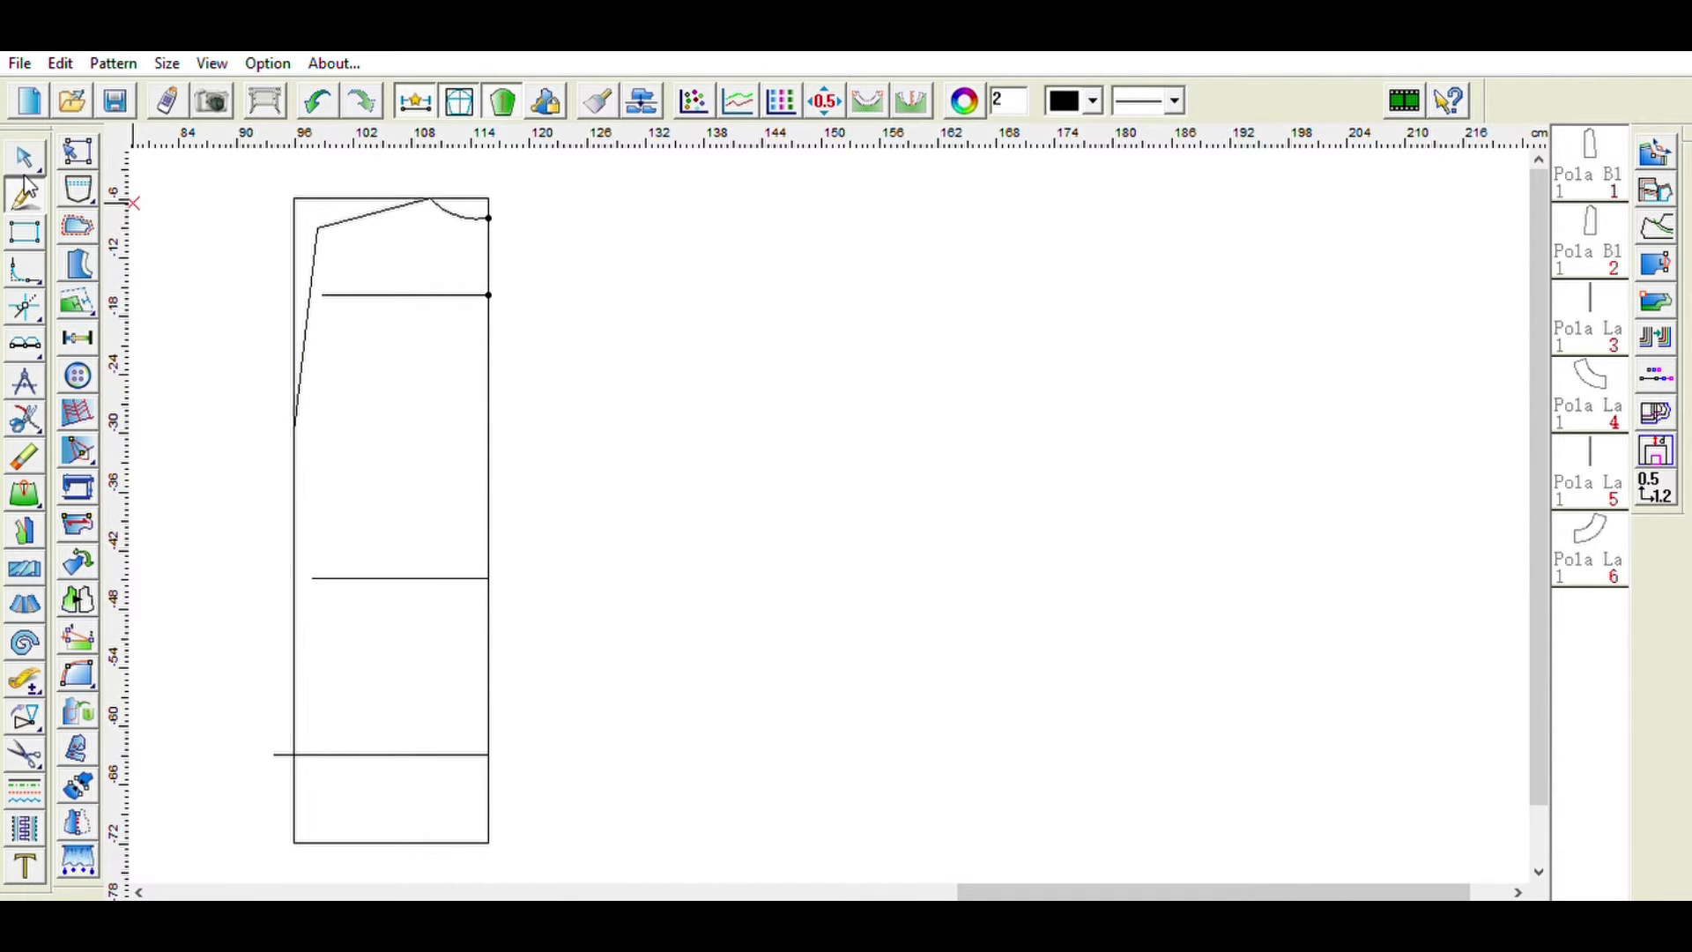
click(317, 228)
click(323, 294)
click(318, 404)
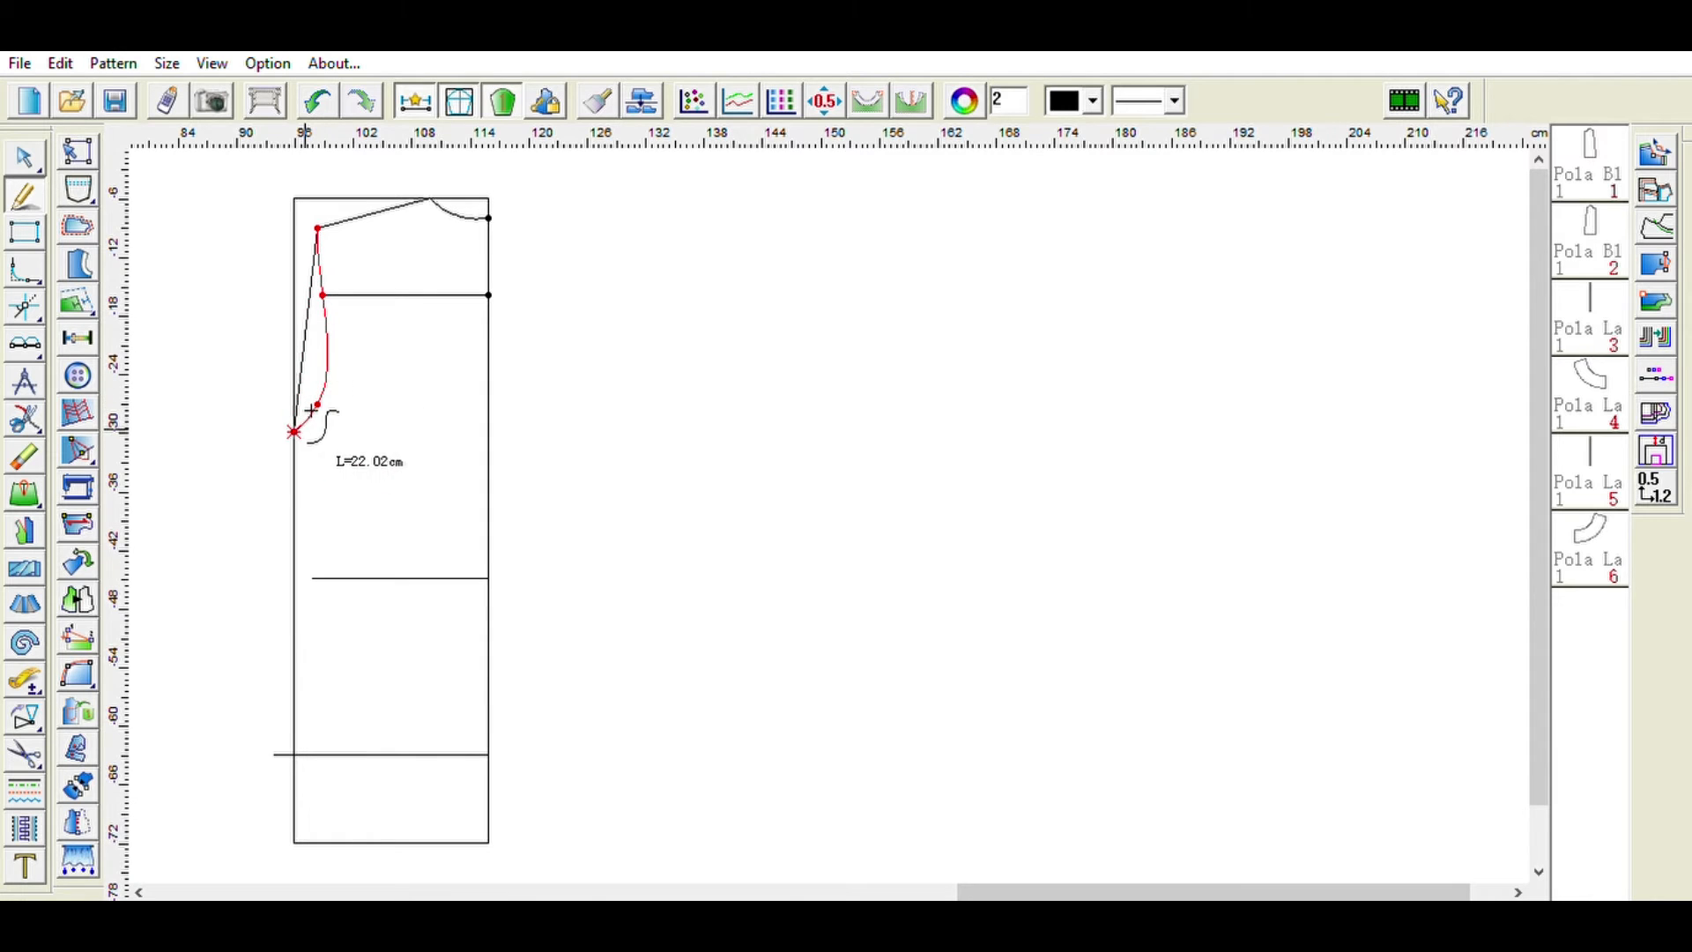
click(310, 415)
right_click(314, 421)
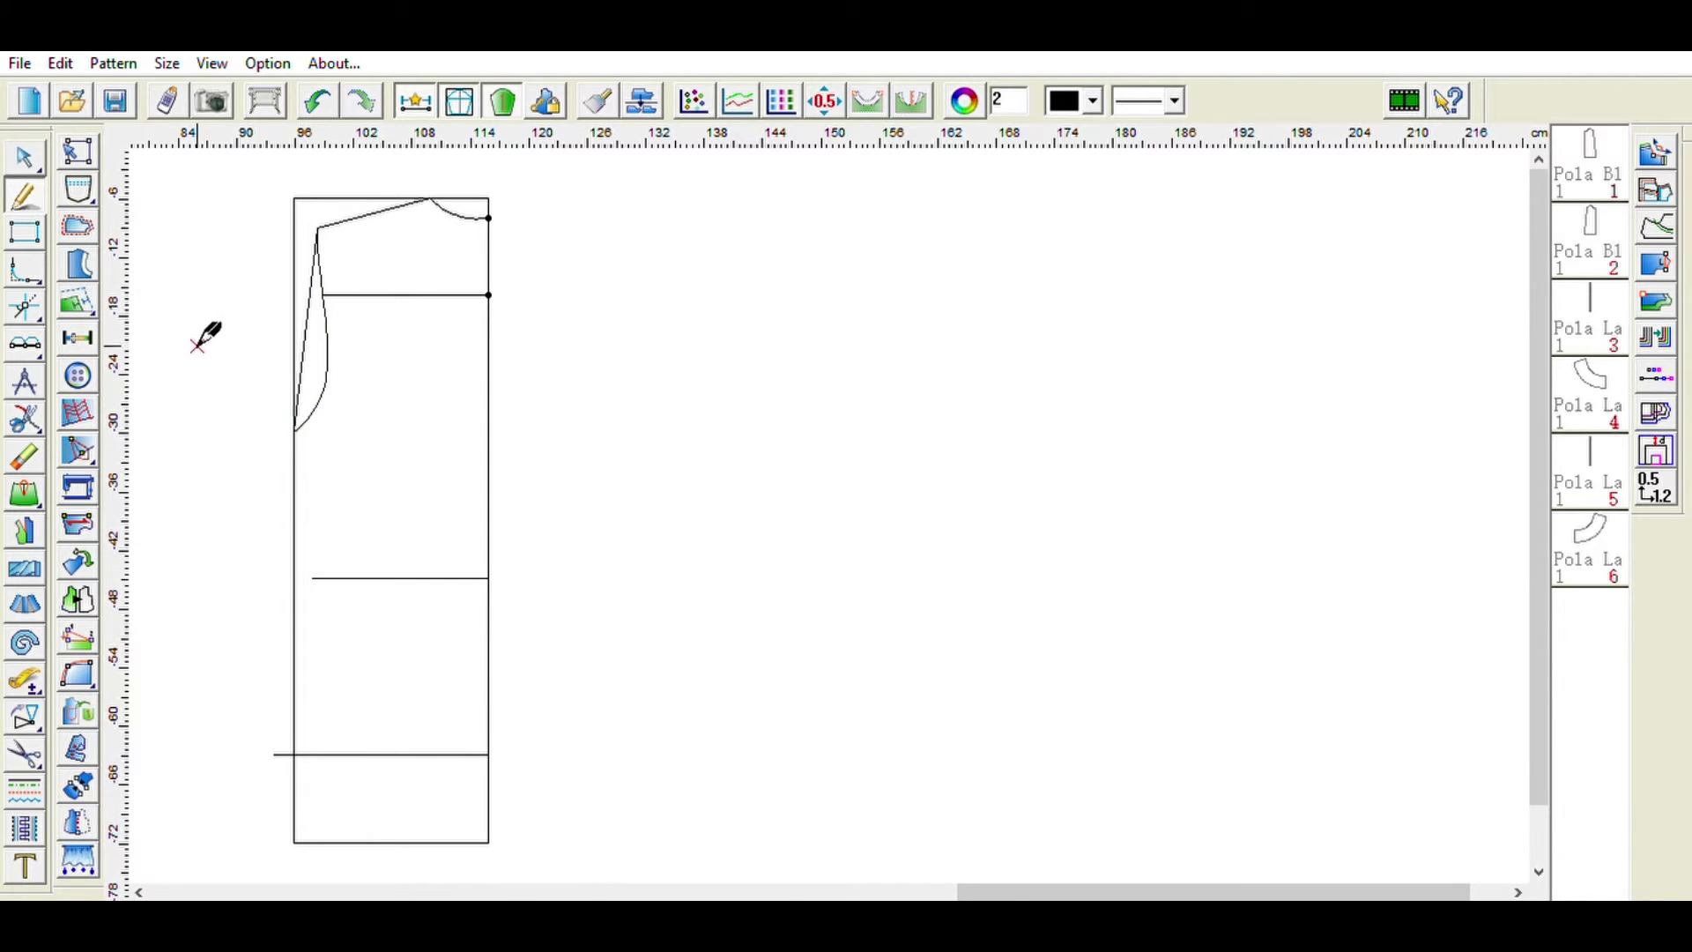
click(24, 456)
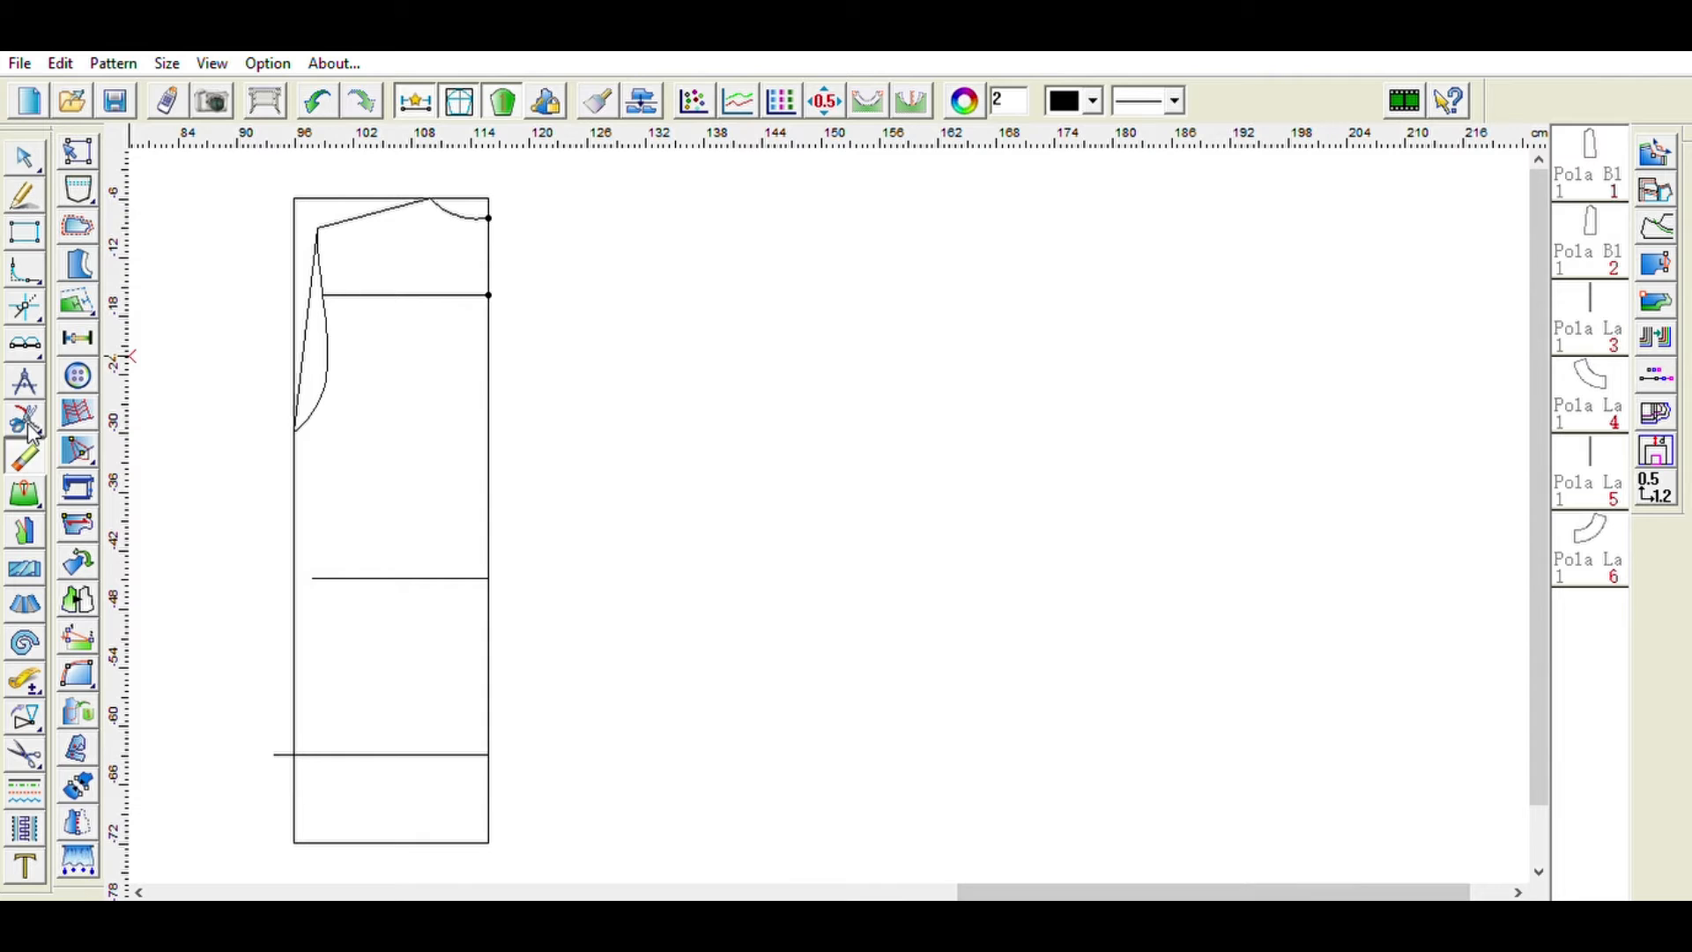
click(313, 295)
- Draw the side seam from the armhole's lower end to the waist line, then curving outward down to the bottom
click(24, 194)
click(295, 431)
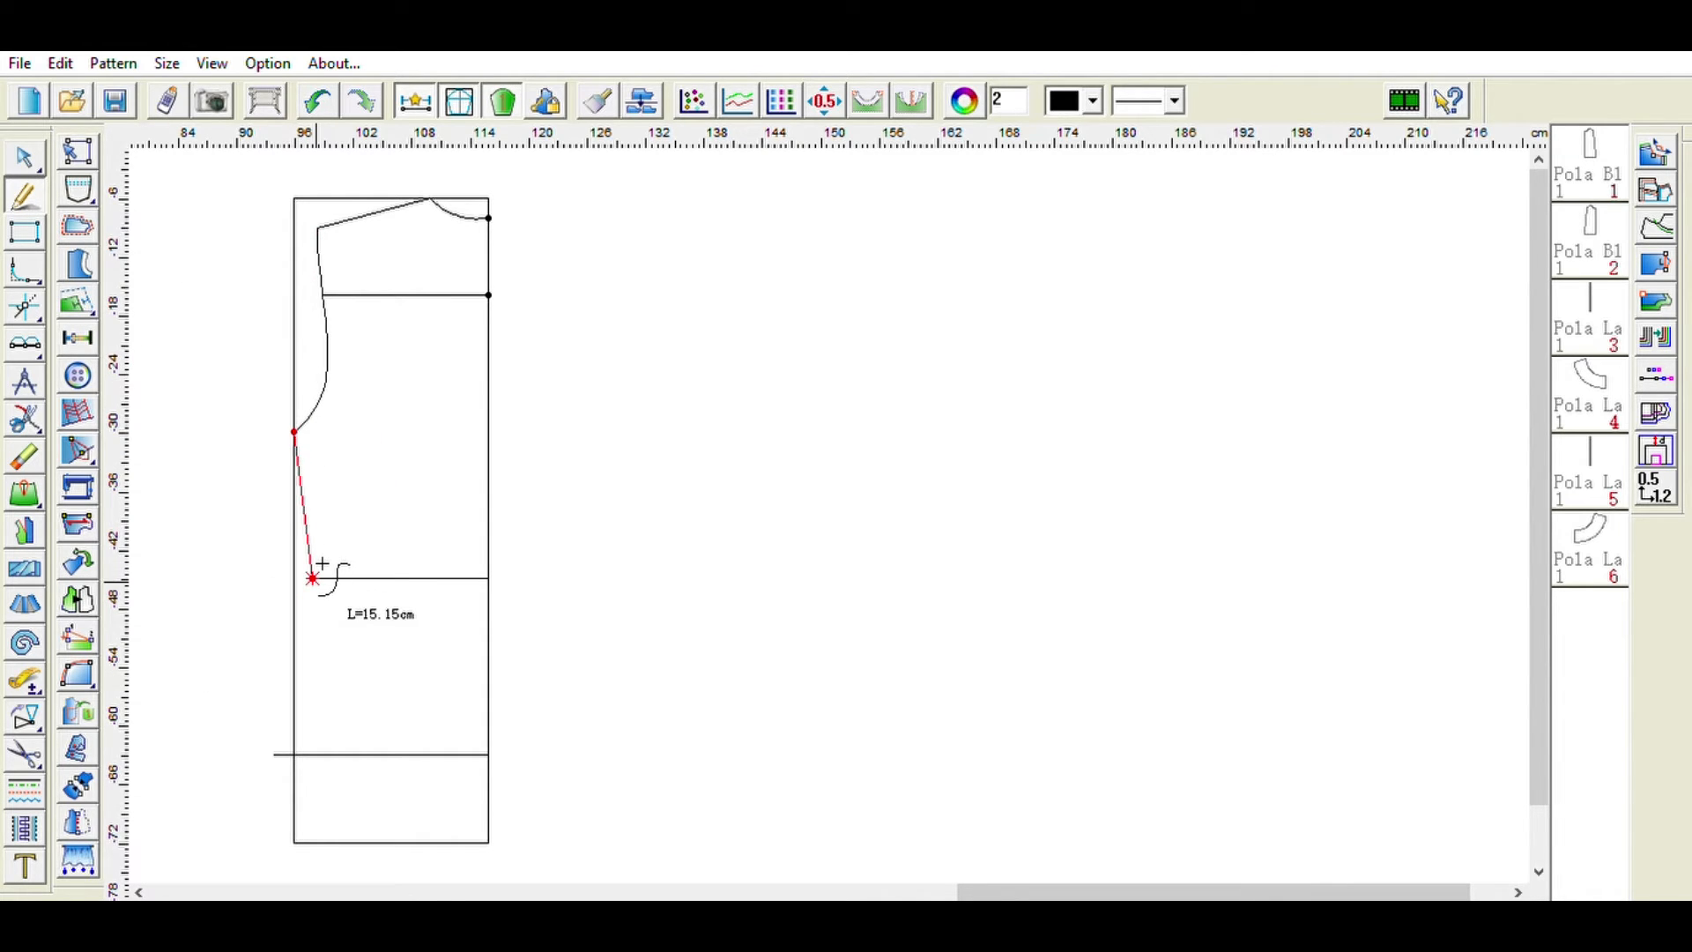
click(313, 577)
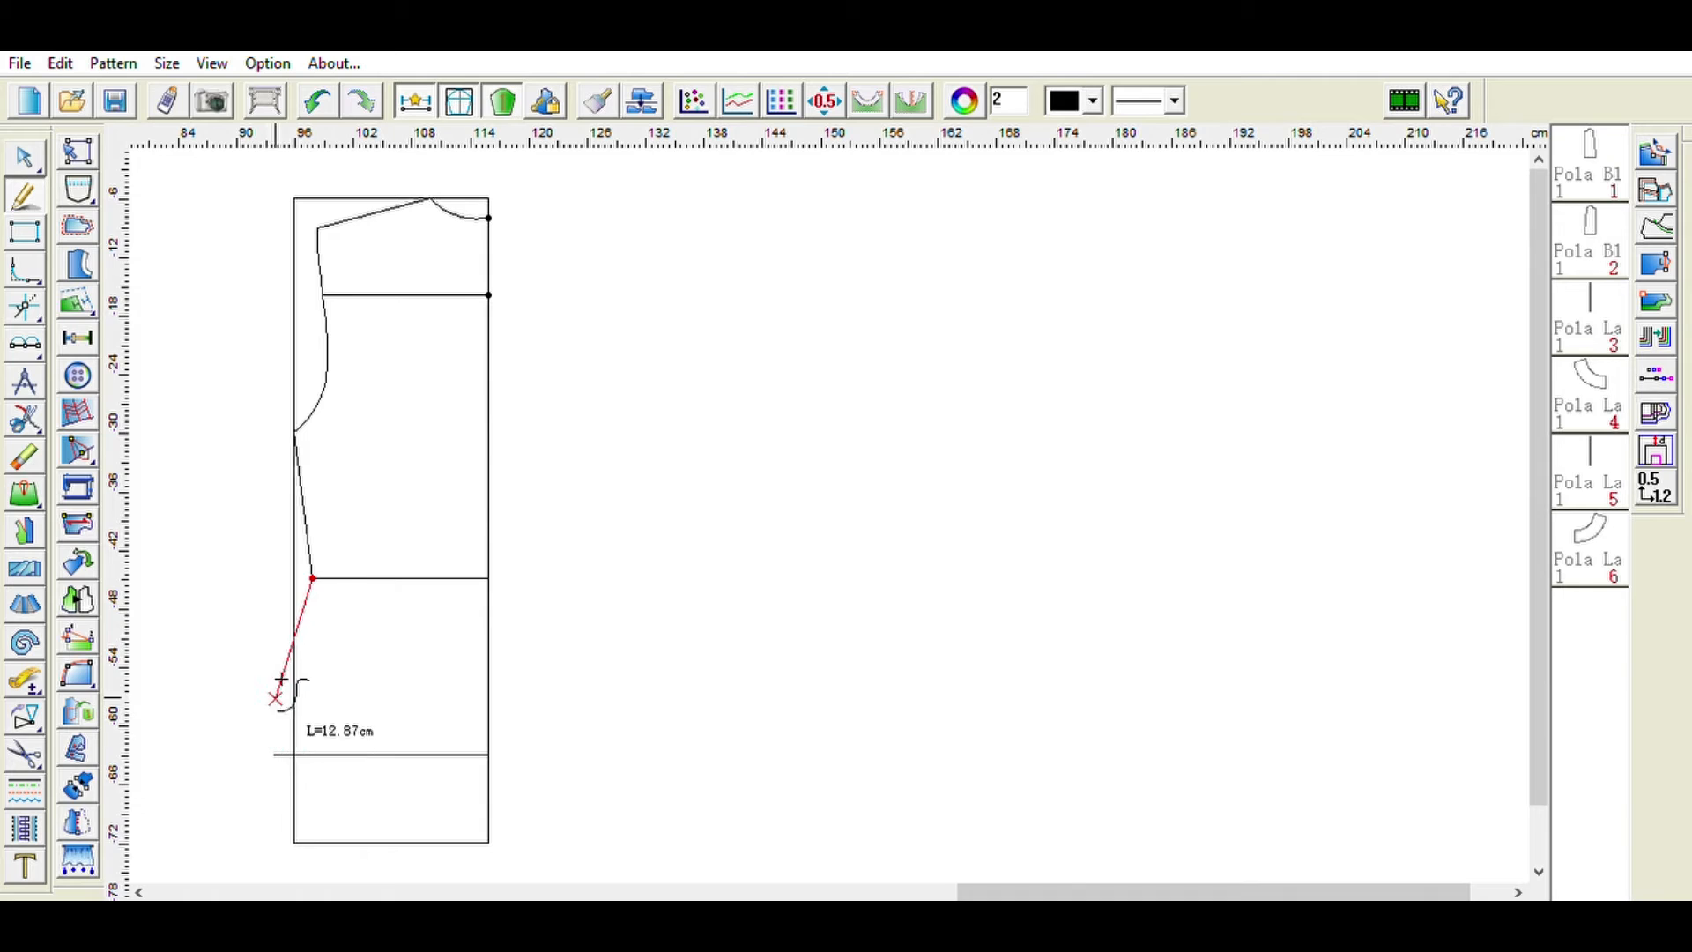
click(281, 703)
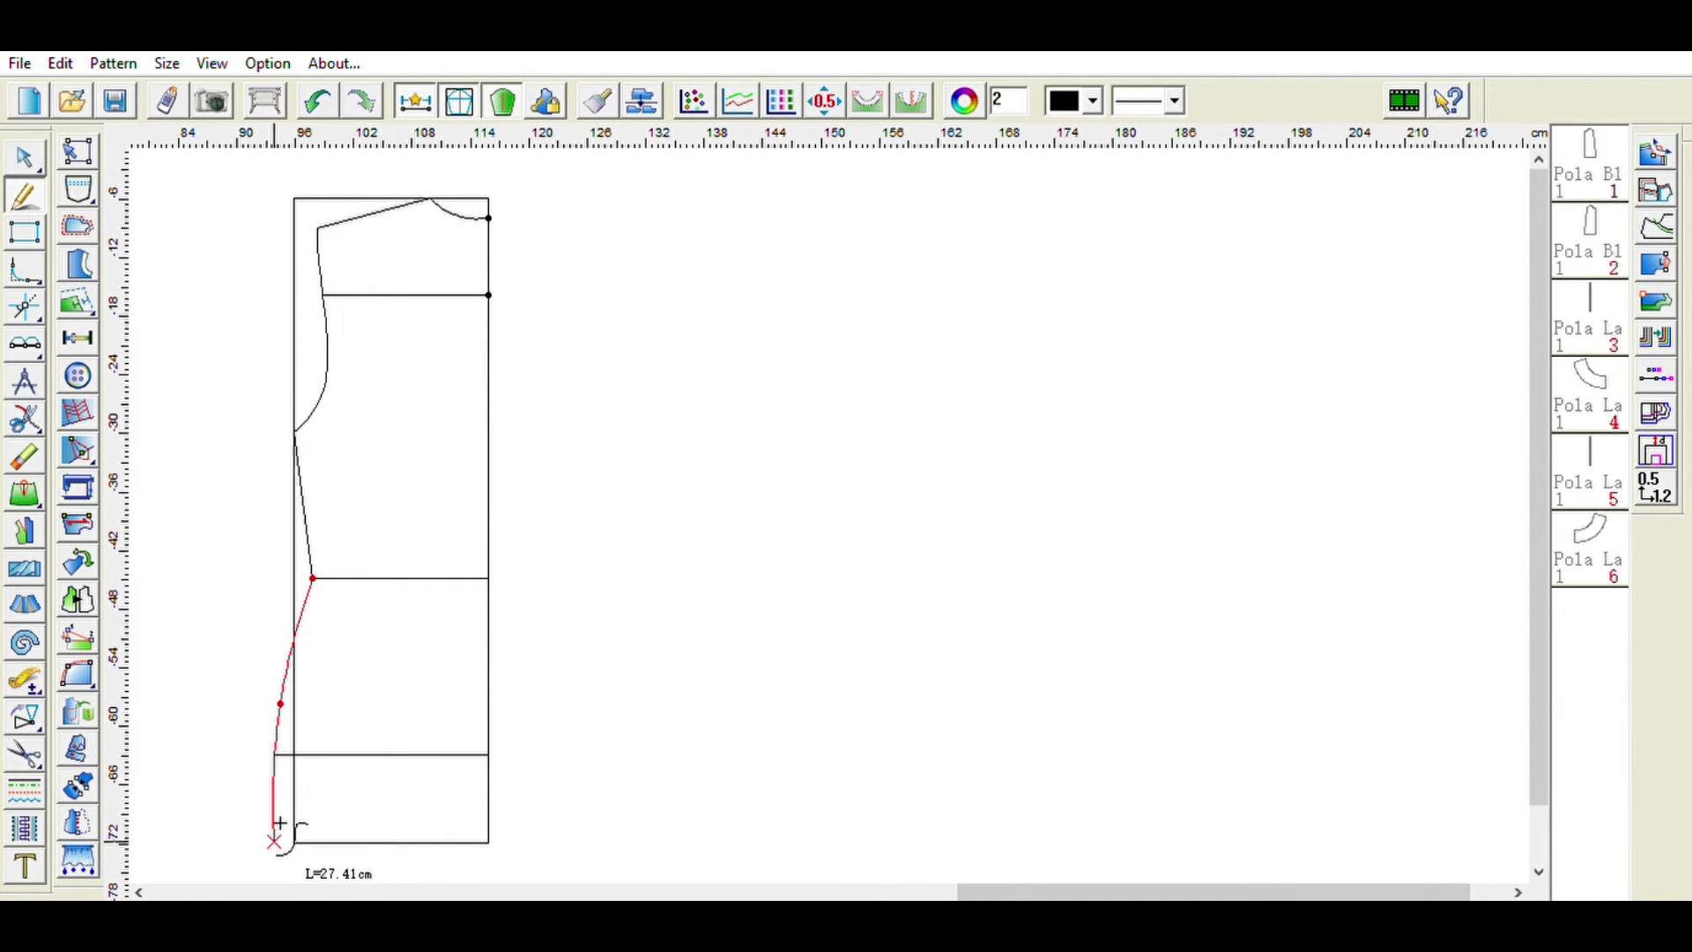
right_click(279, 823)
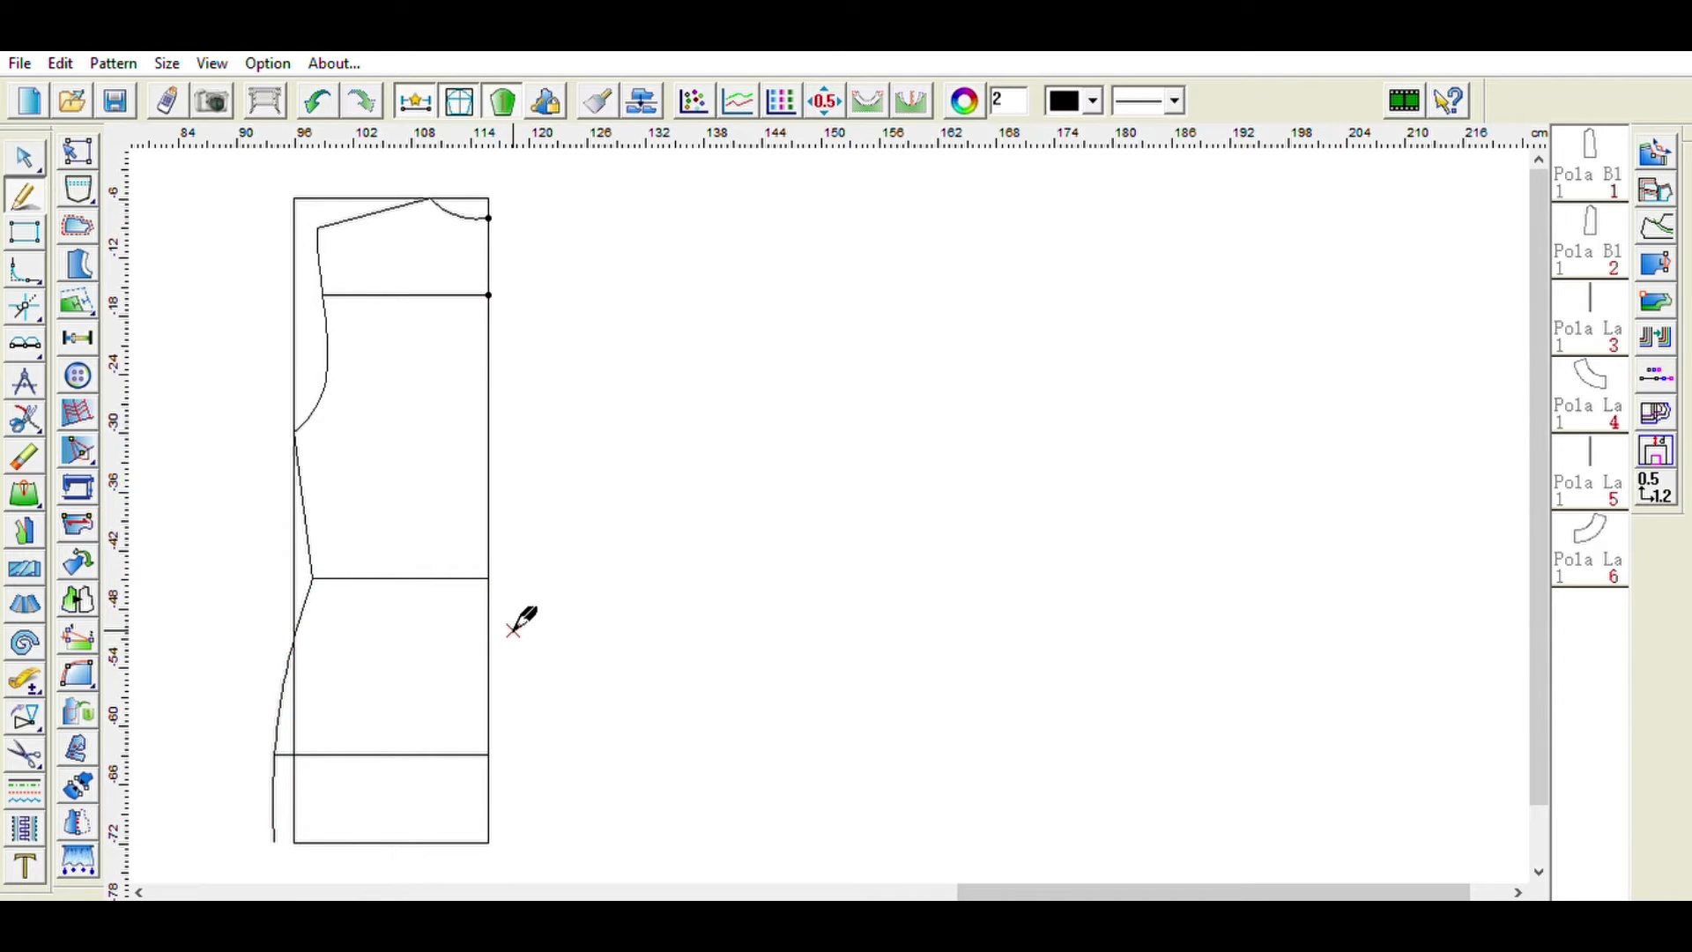
- Draw a curved hemline from the rectangle's lower right corner, dropping about 1 cm, across to the side seam's lower end
click(490, 843)
click(490, 860)
click(420, 861)
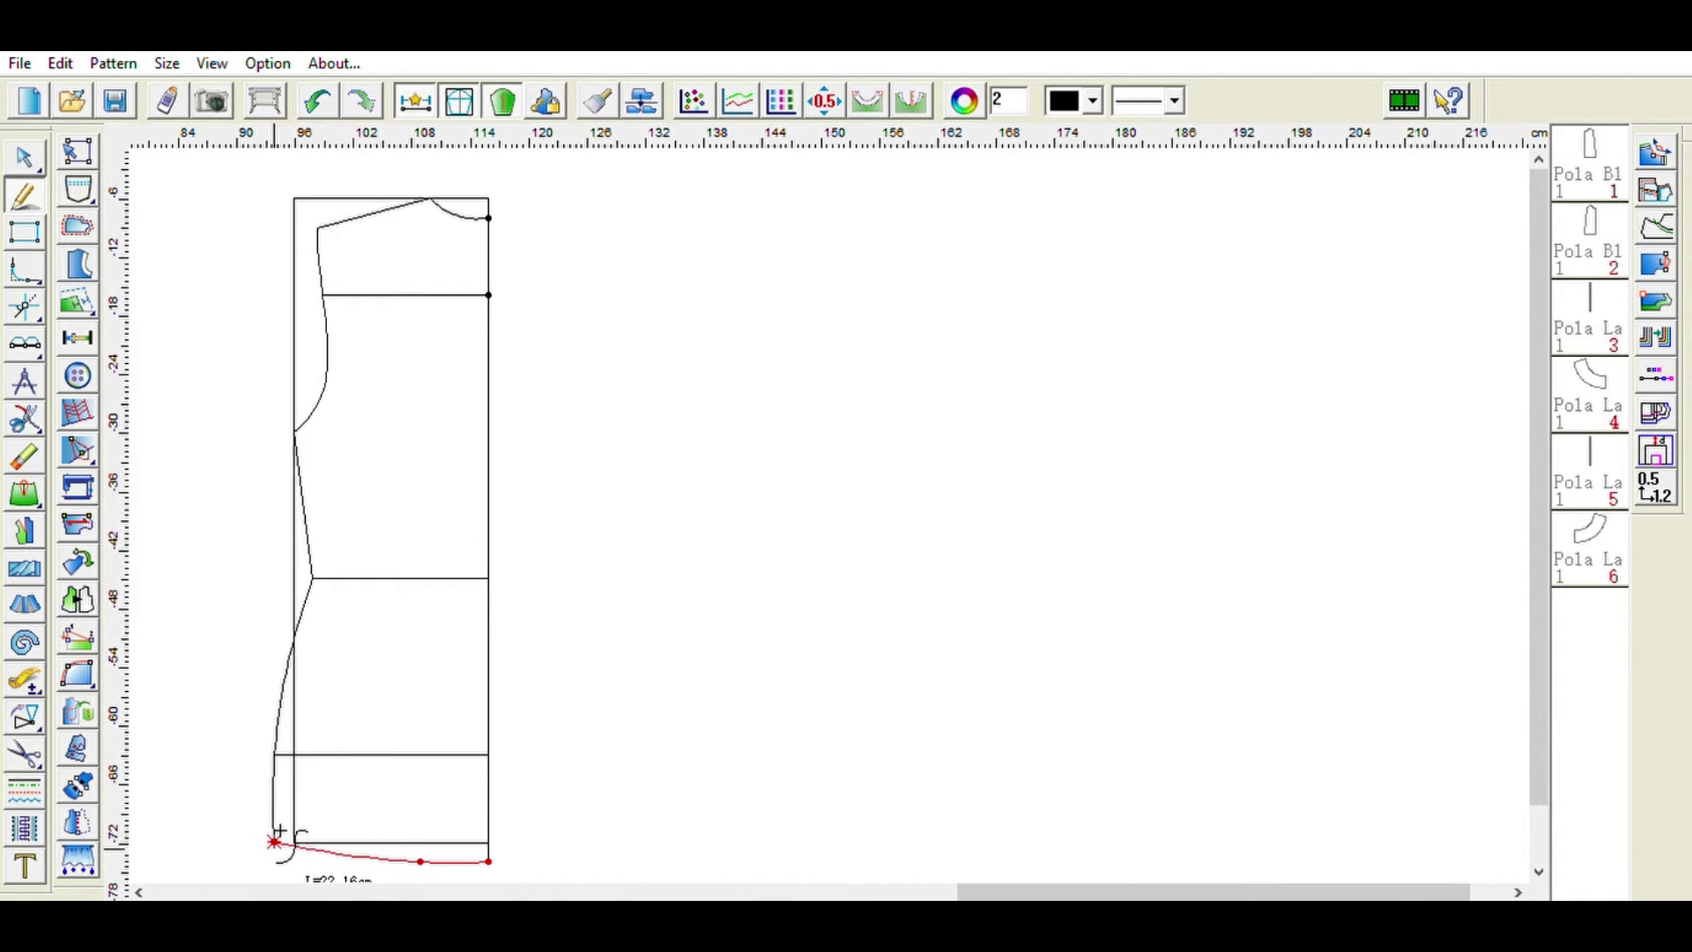
click(277, 837)
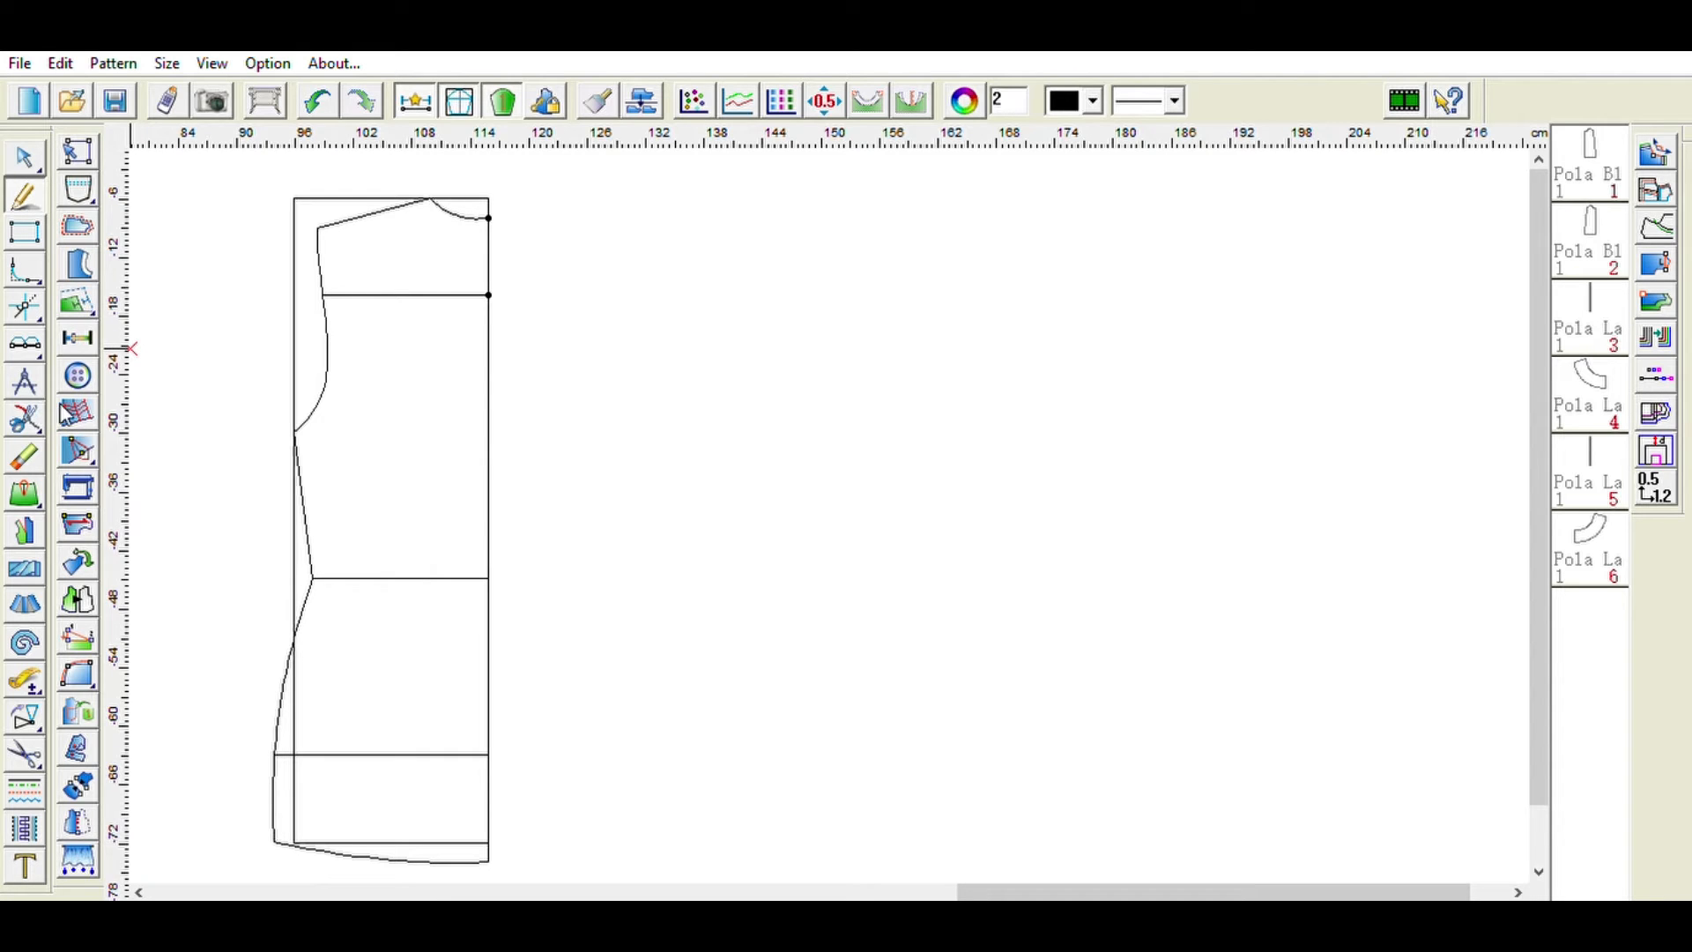
- Start tracing the new front piece outline by picking its neckline and edges
click(39, 747)
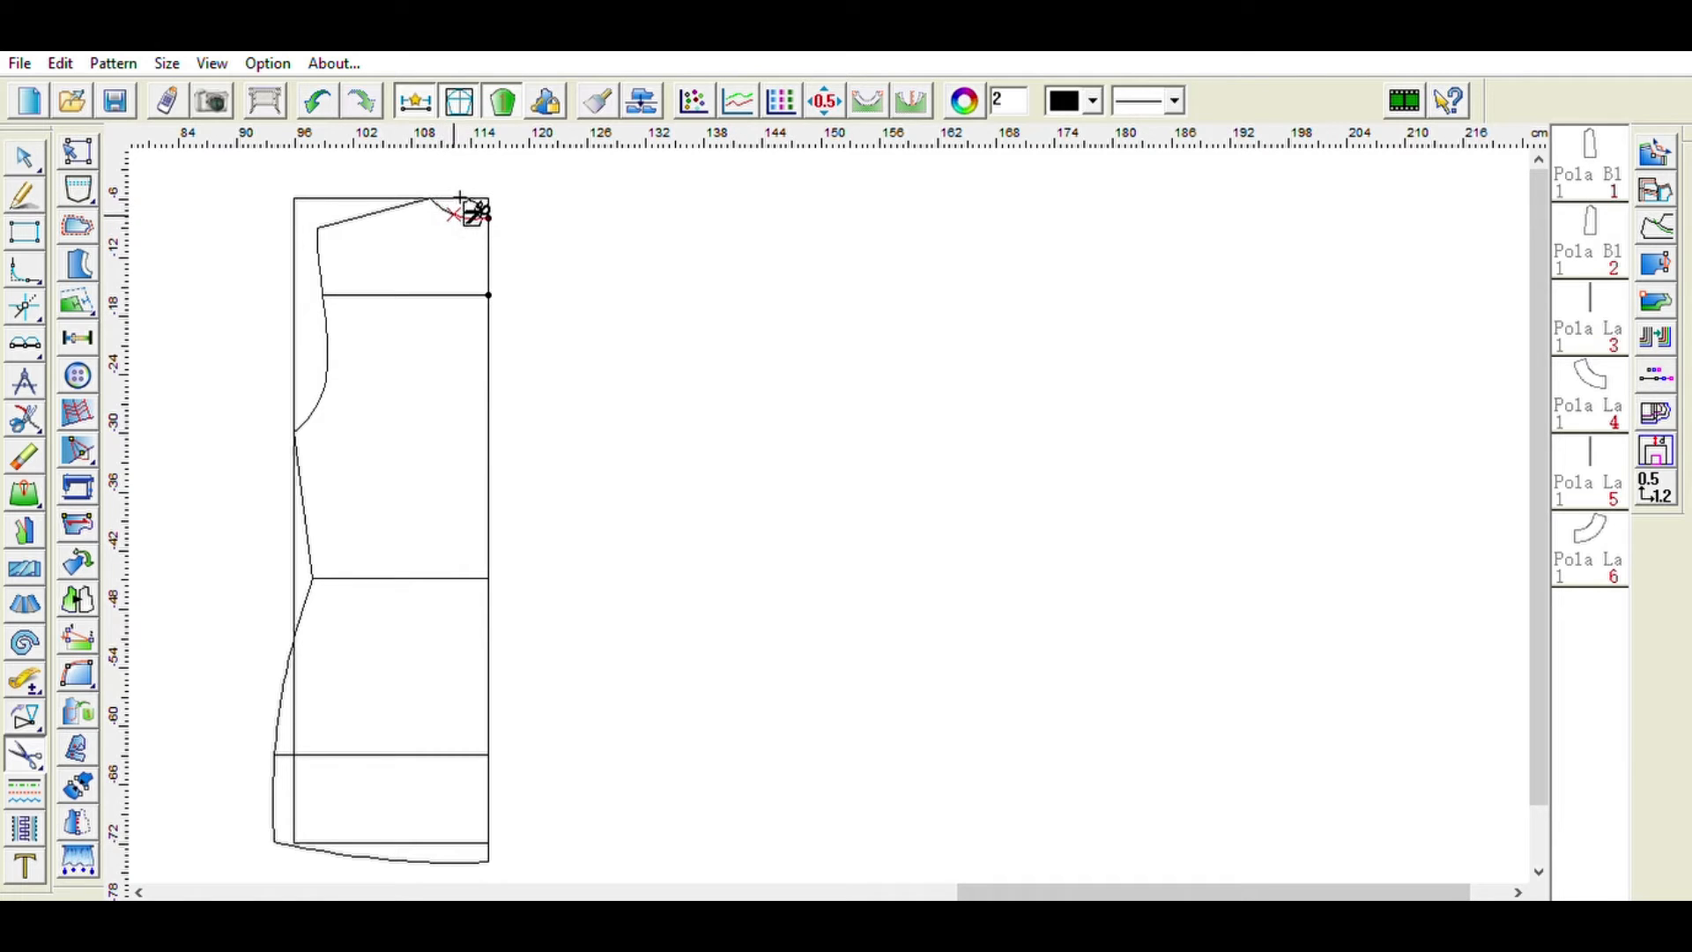
click(378, 202)
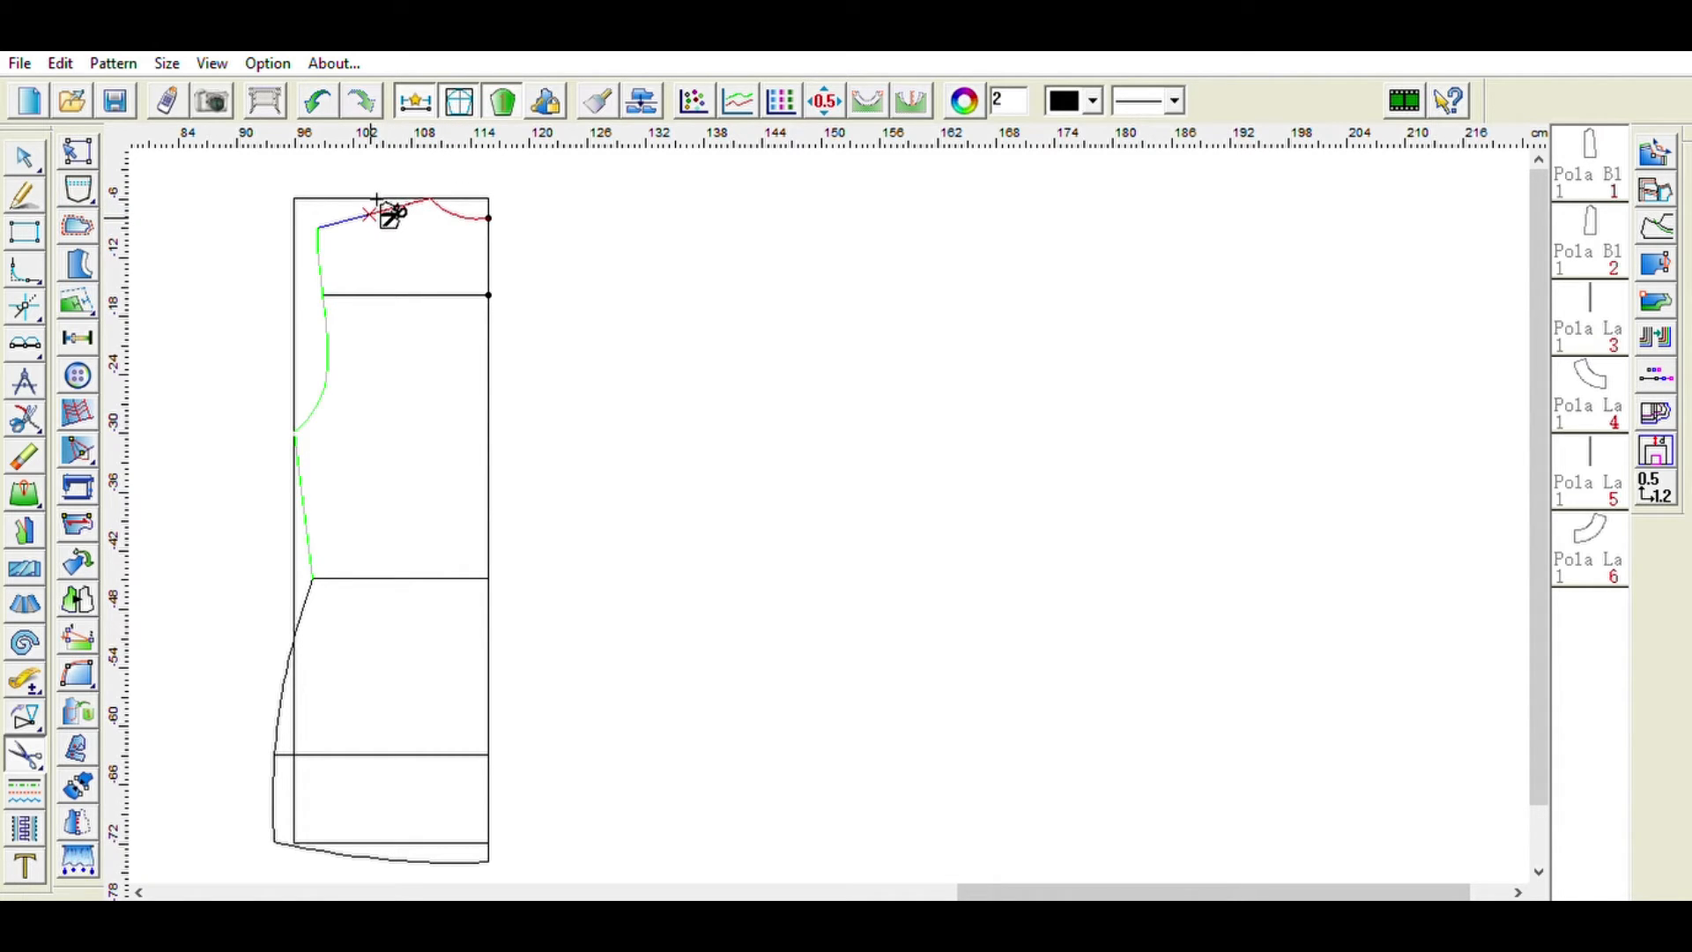
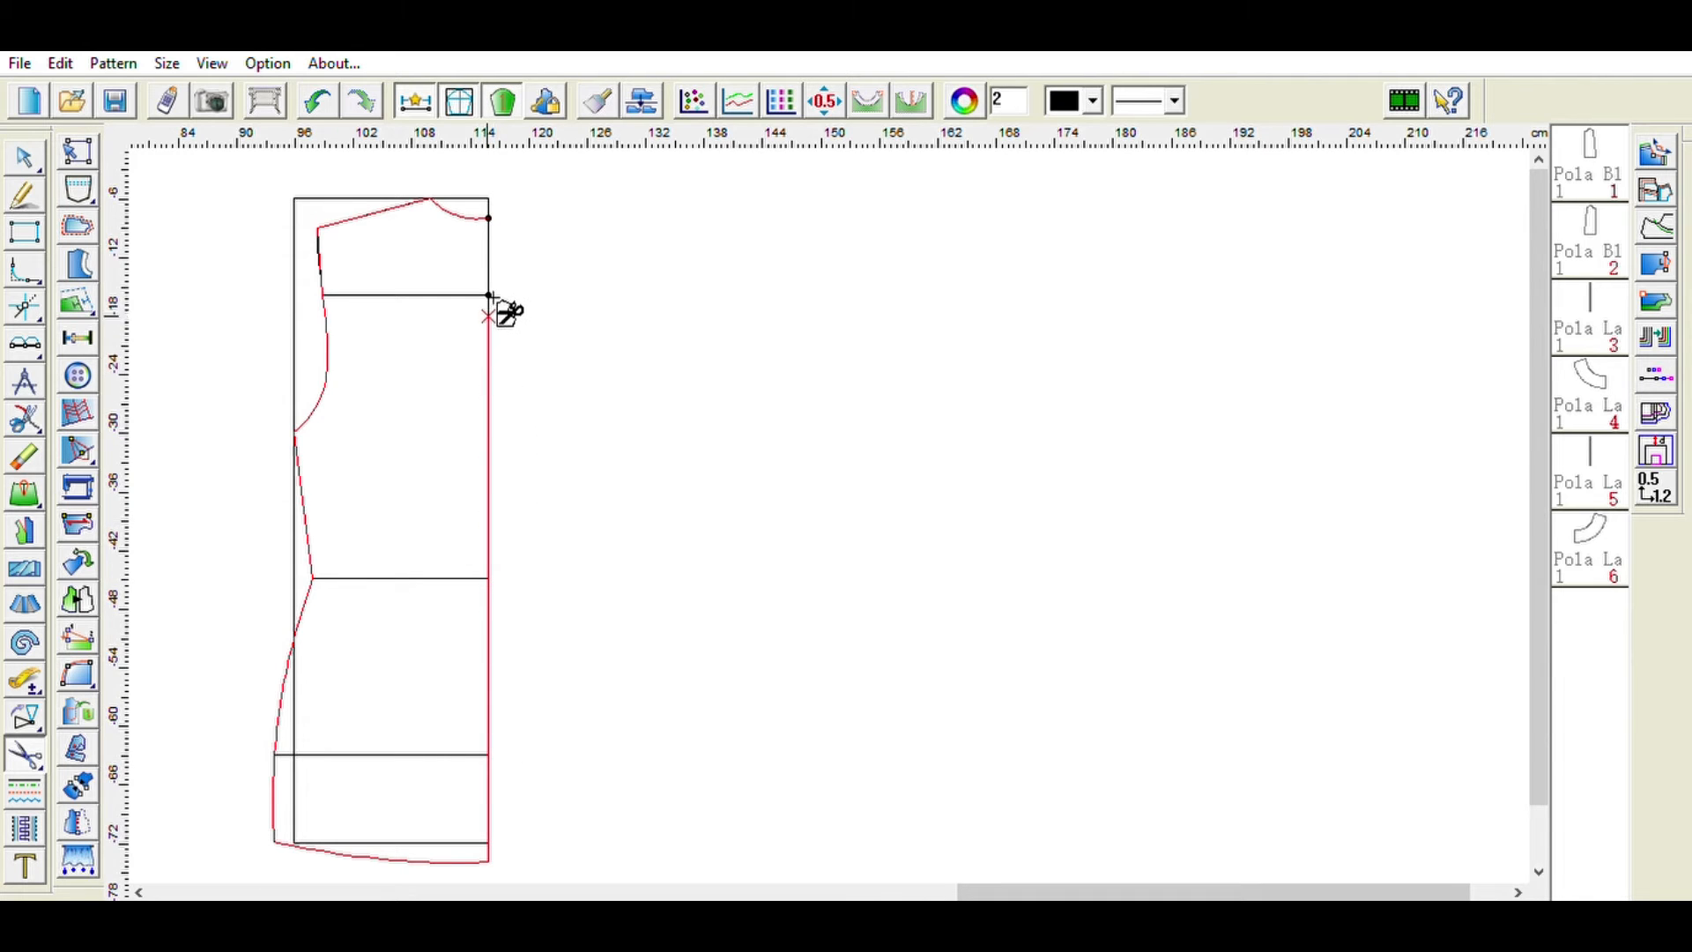
- Complete the new front piece outline and give it a vertical grain line running down its middle
click(492, 208)
click(88, 516)
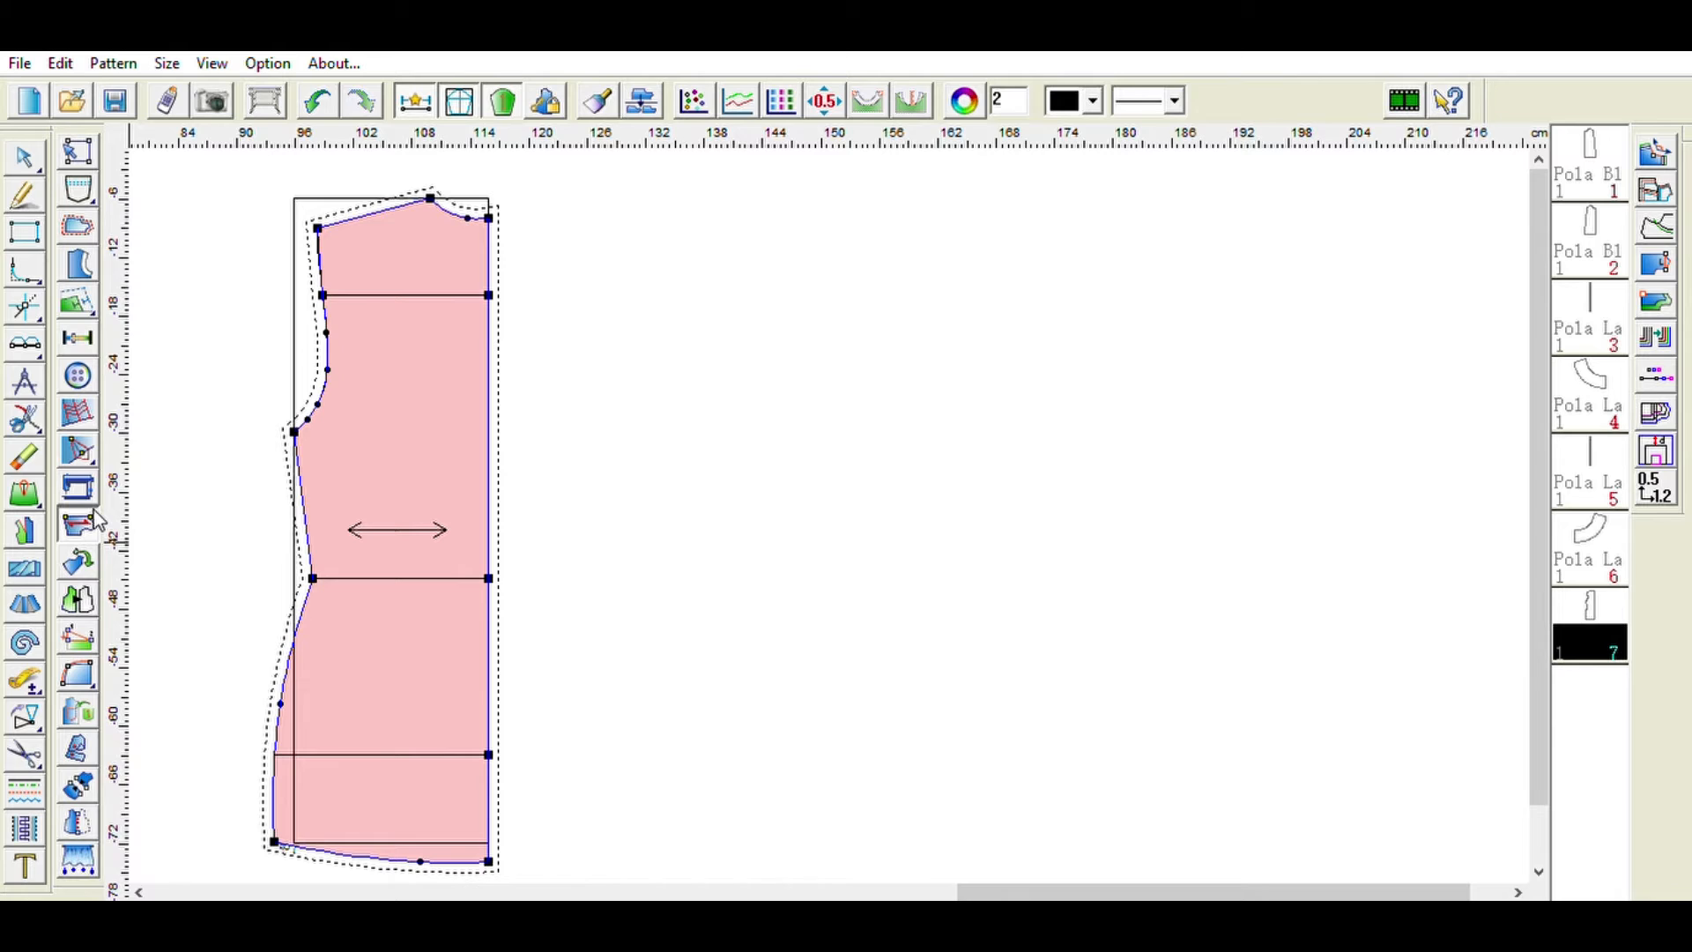
click(468, 353)
click(472, 705)
click(473, 706)
click(385, 547)
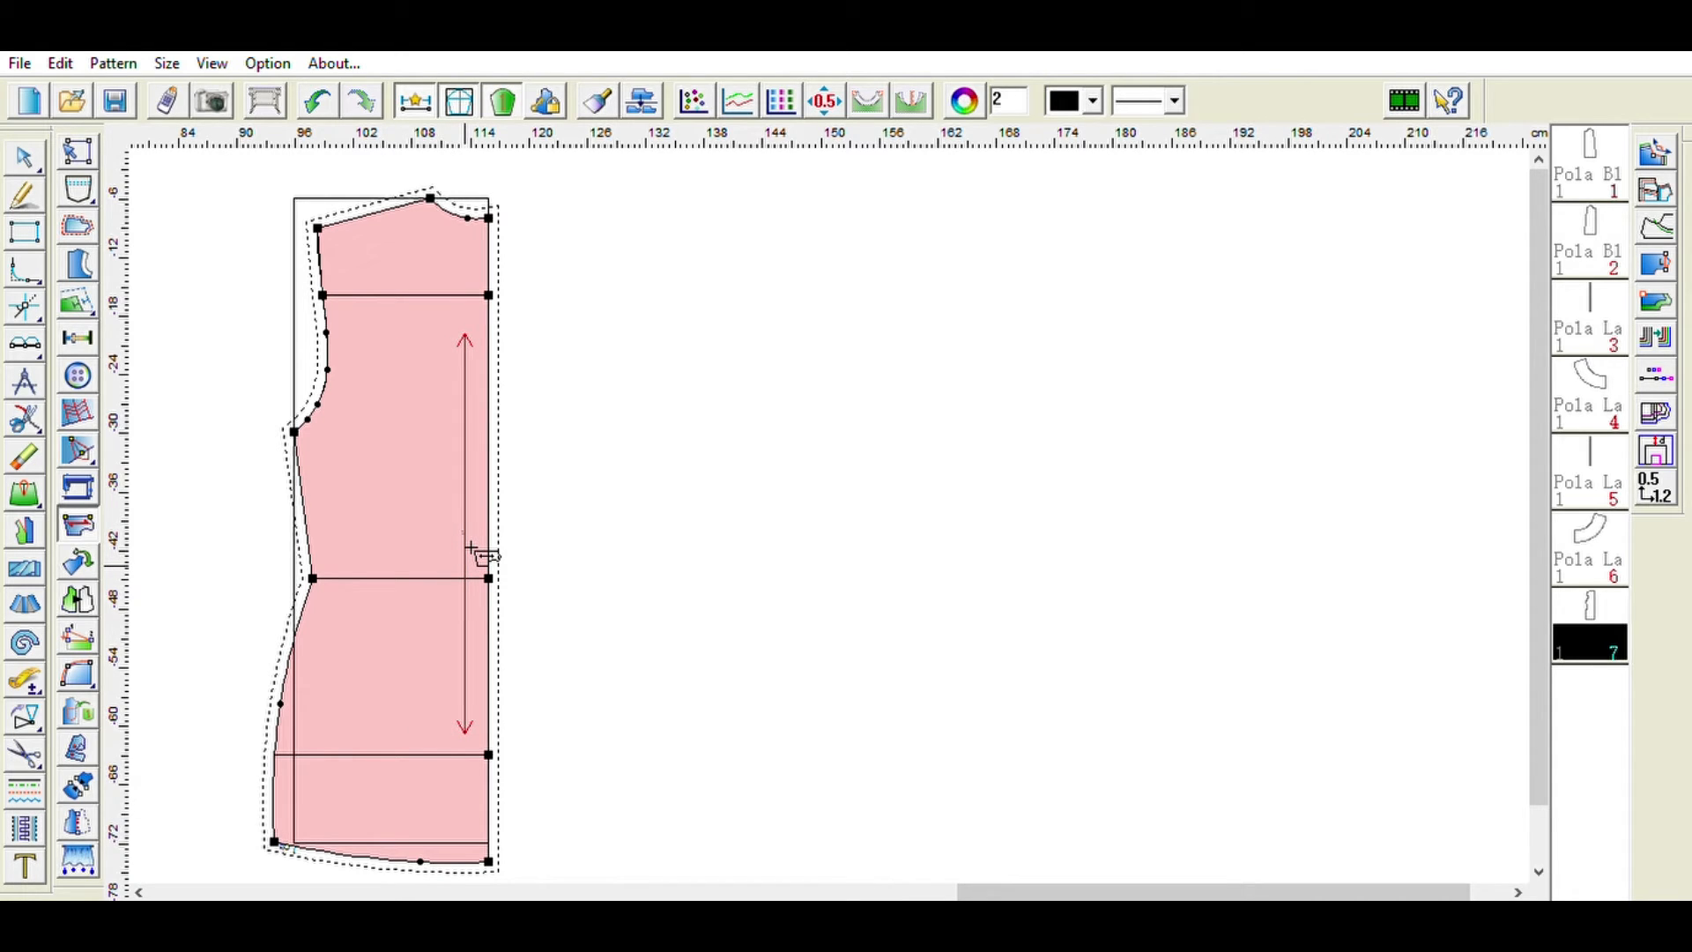
click(473, 557)
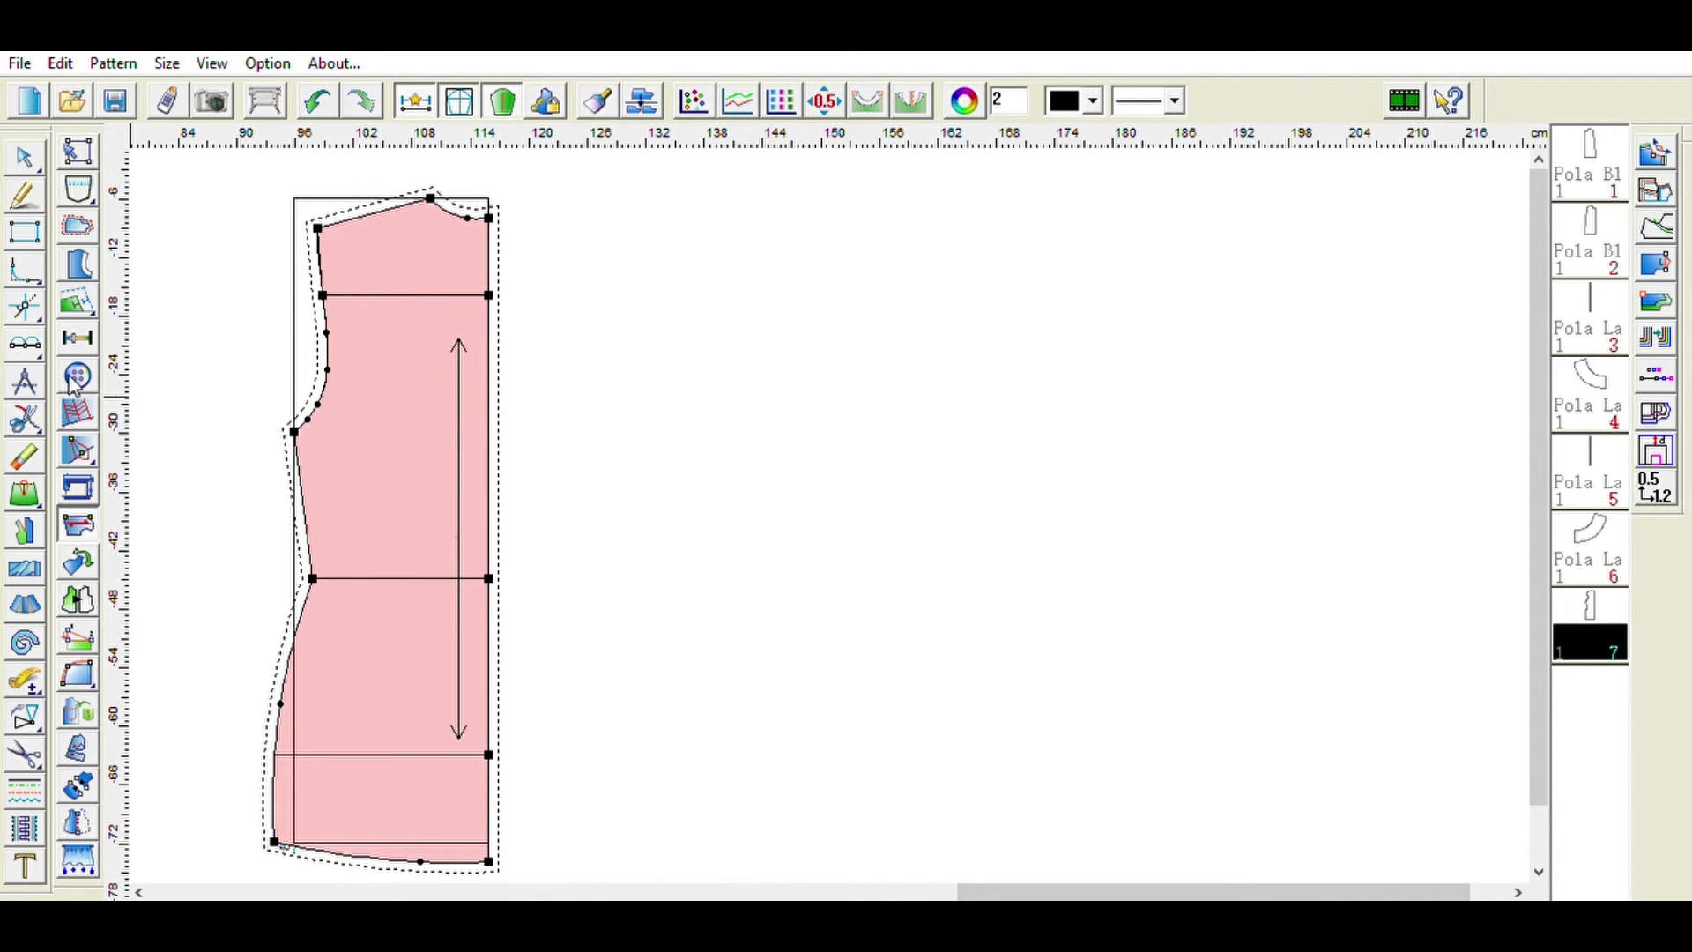
- Mark a point on the waist line near centre front and draw a vertical dart guide line down from it
click(489, 578)
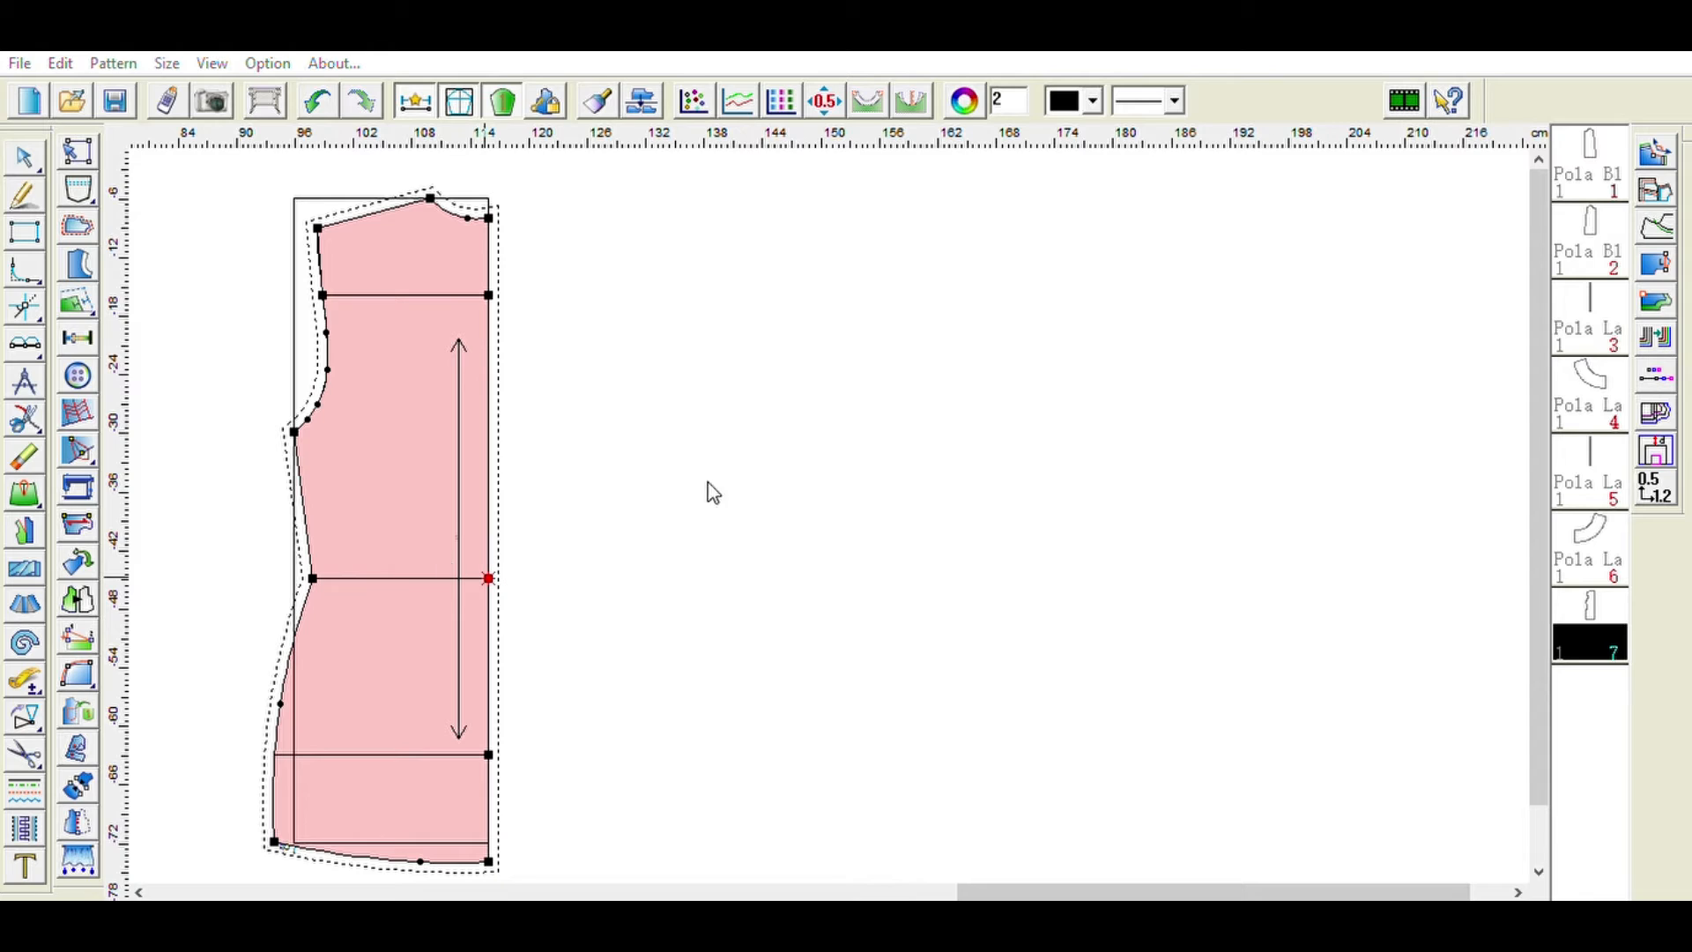
click(455, 578)
click(439, 578)
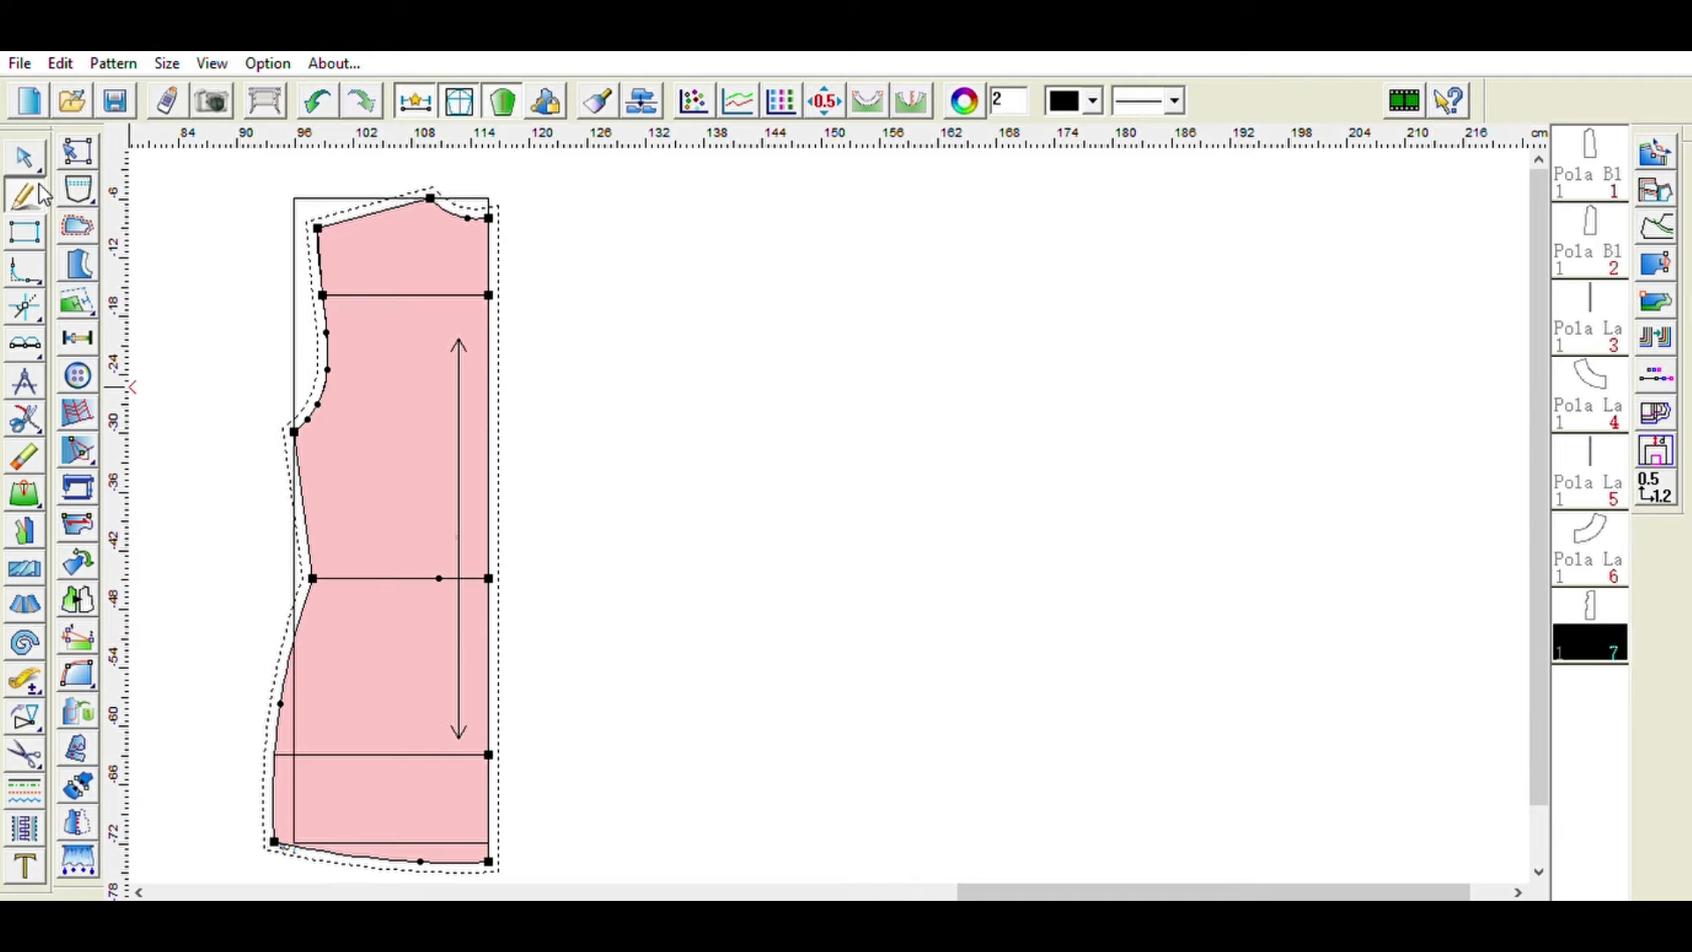
click(439, 579)
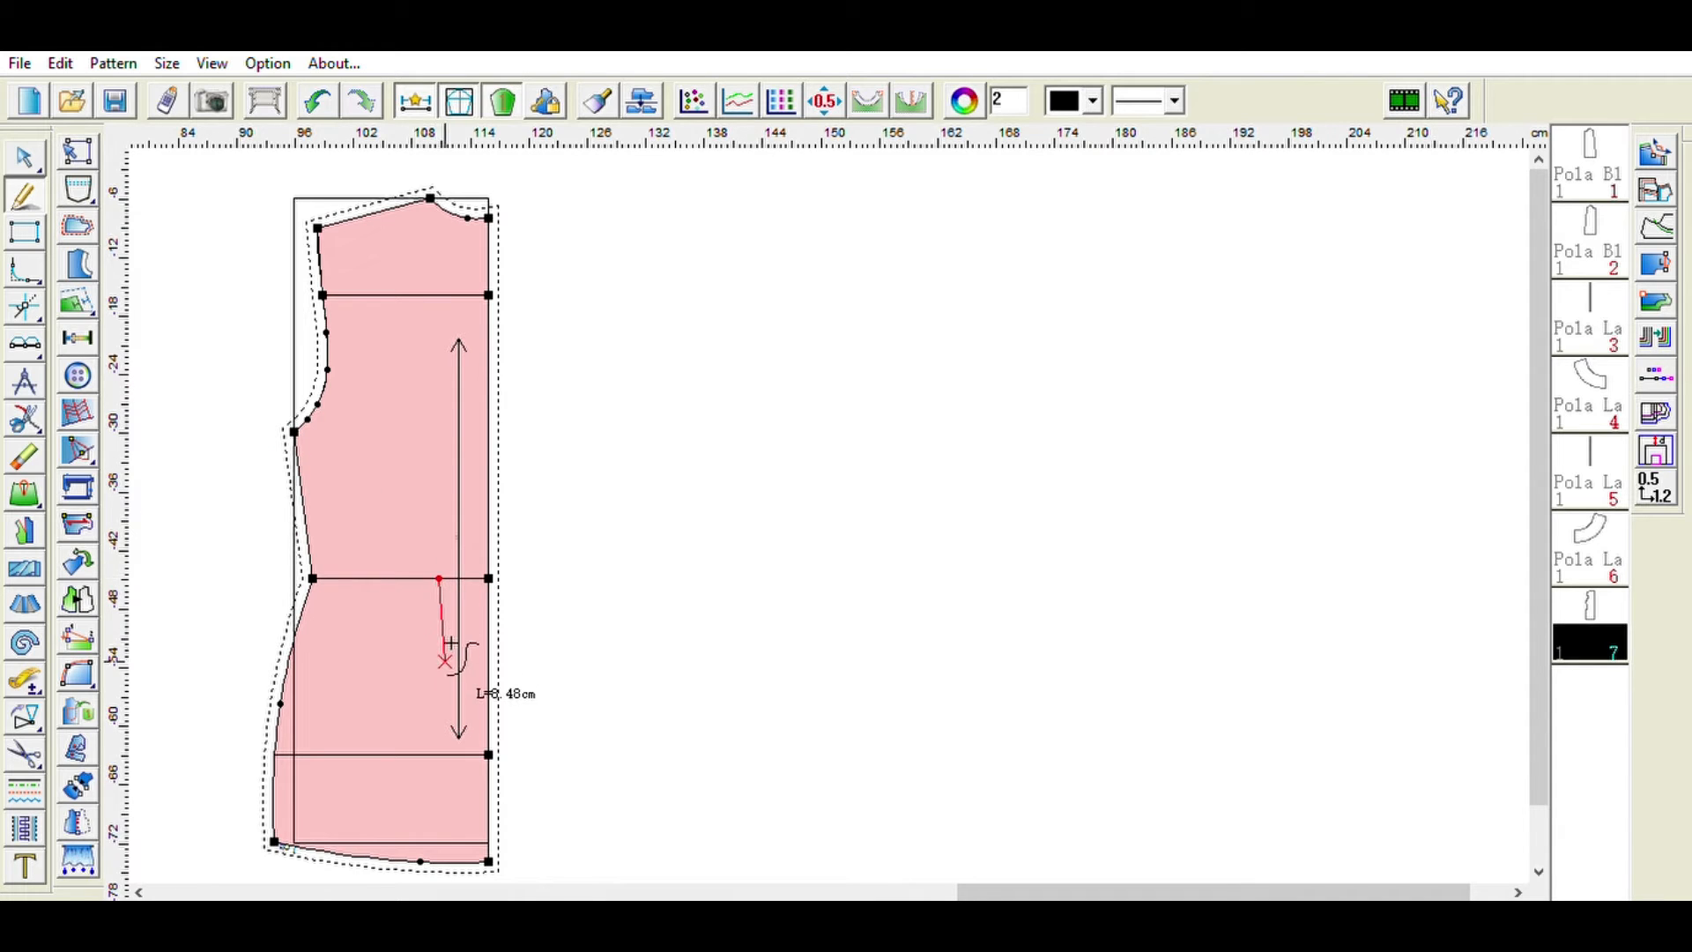
click(445, 668)
click(730, 579)
click(440, 577)
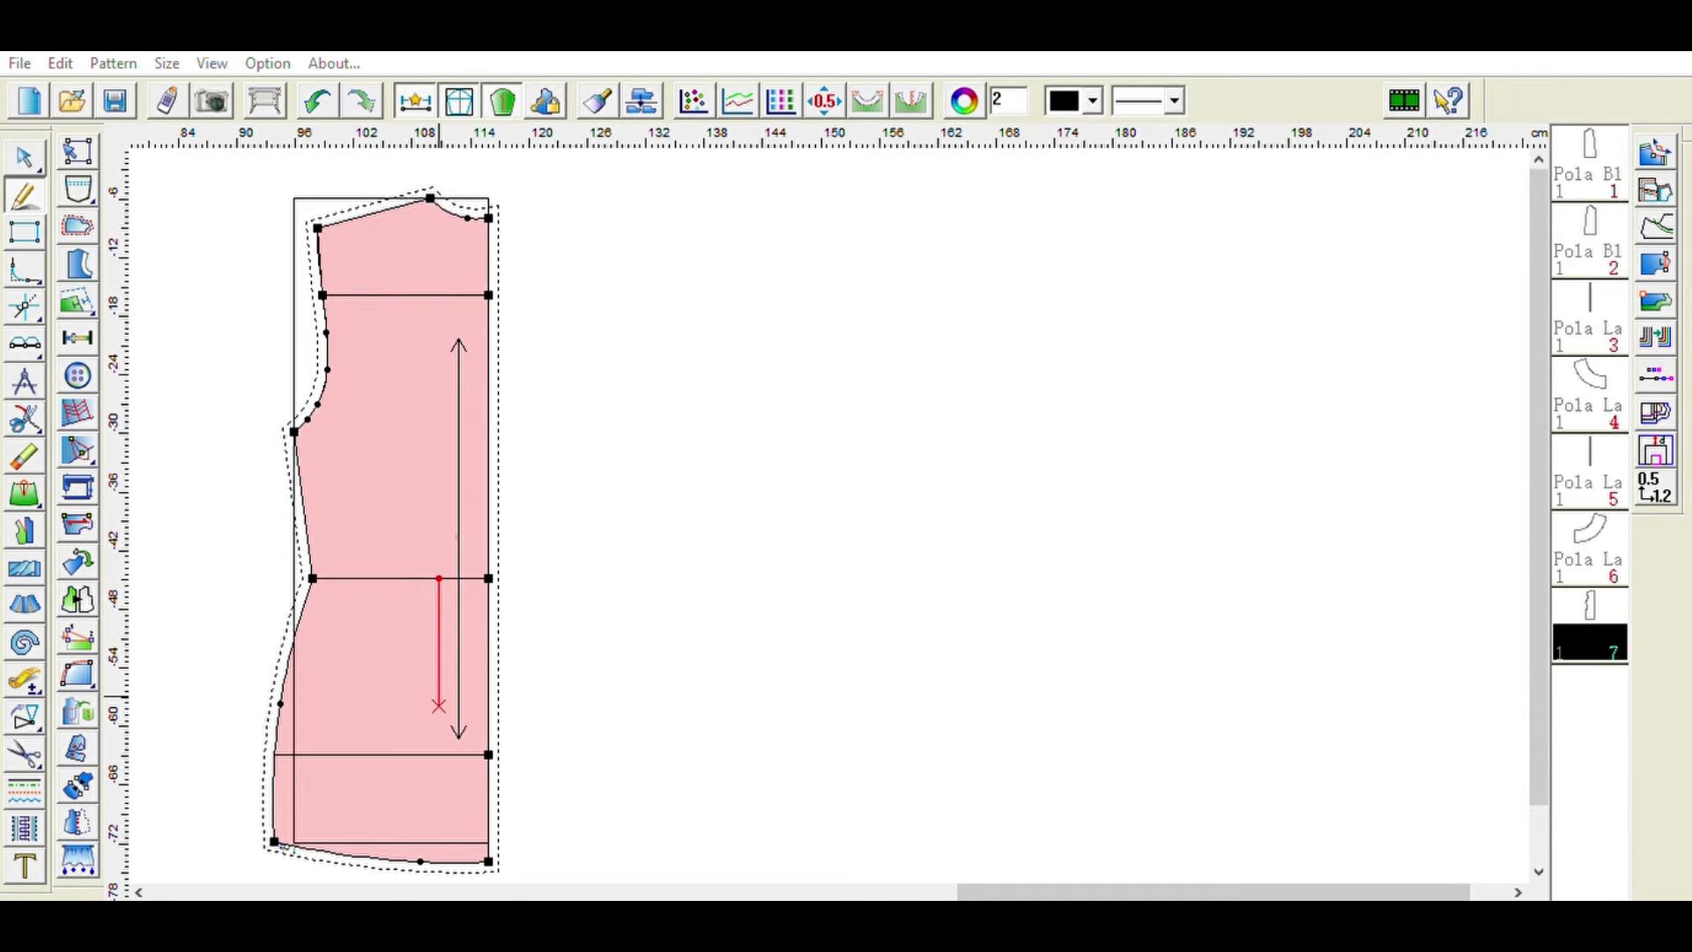
click(438, 705)
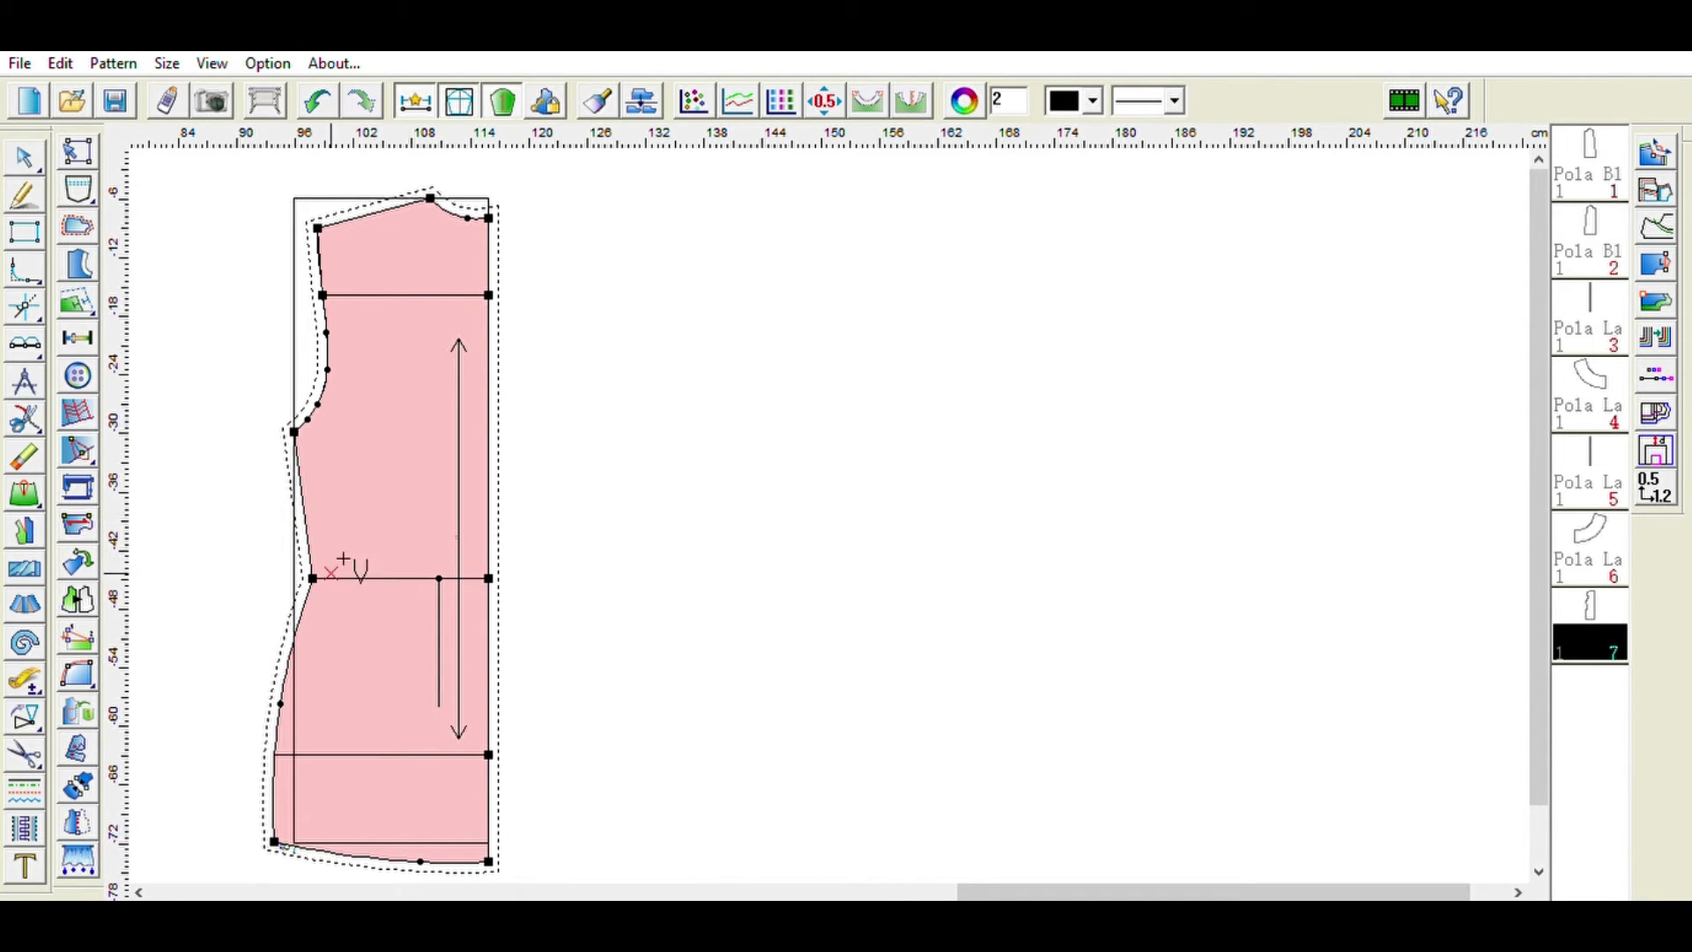
- Insert a diamond waist dart along the guide line, extending above the waist toward the bust
click(439, 703)
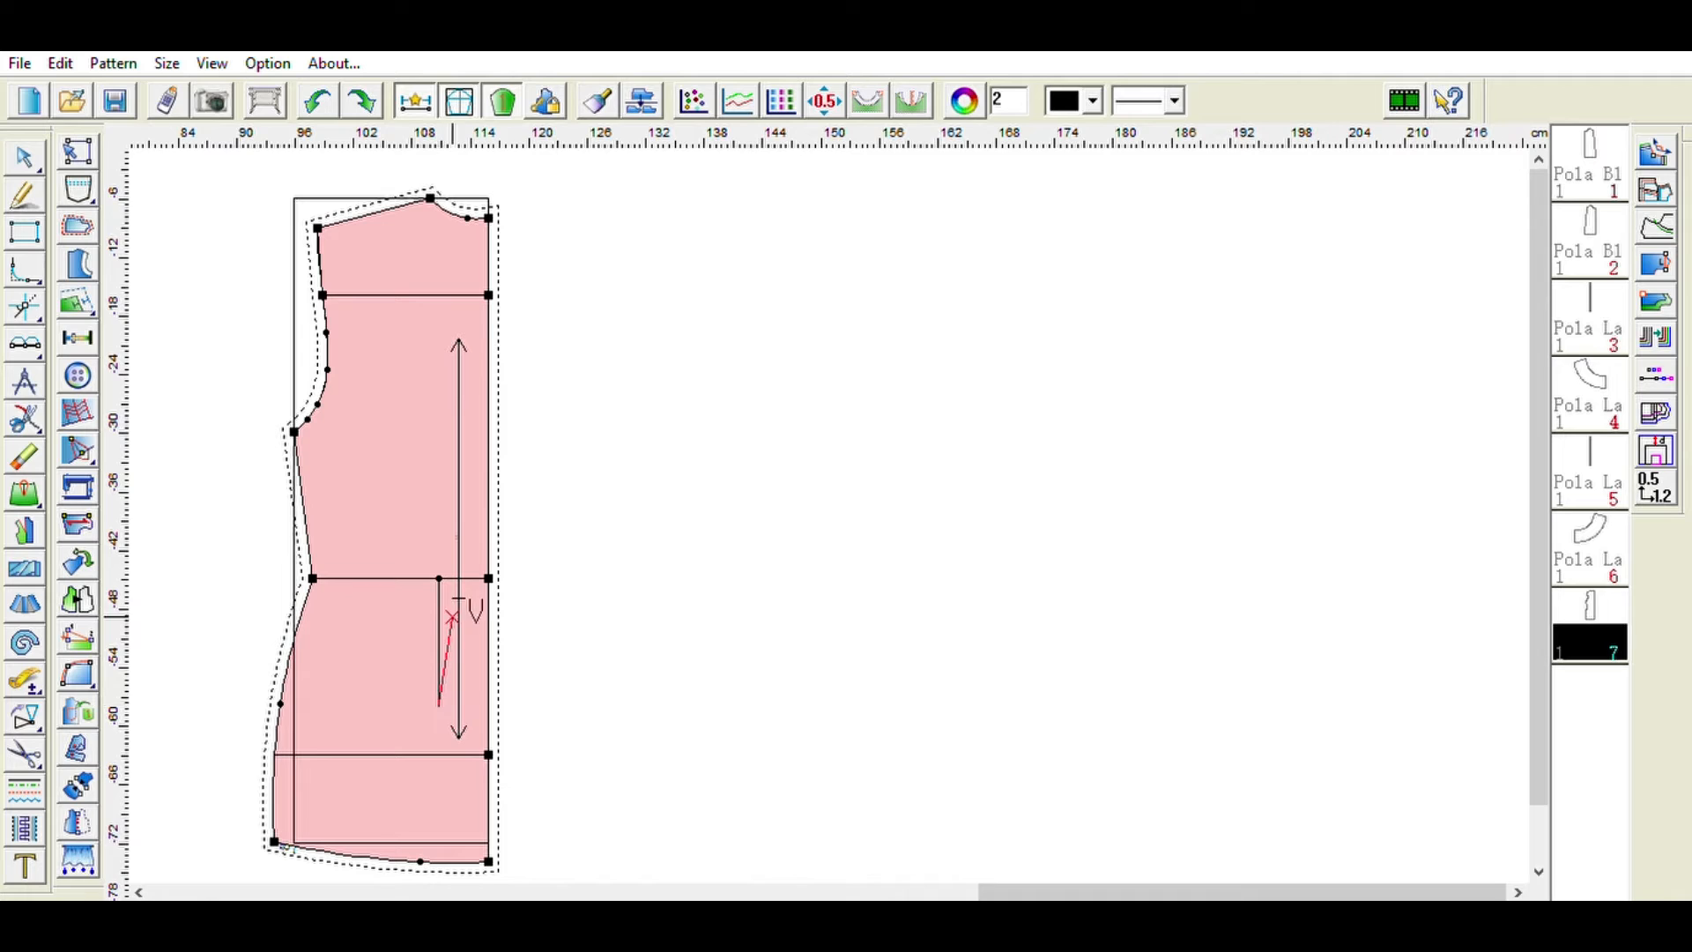
click(439, 578)
click(434, 455)
click(503, 451)
click(666, 708)
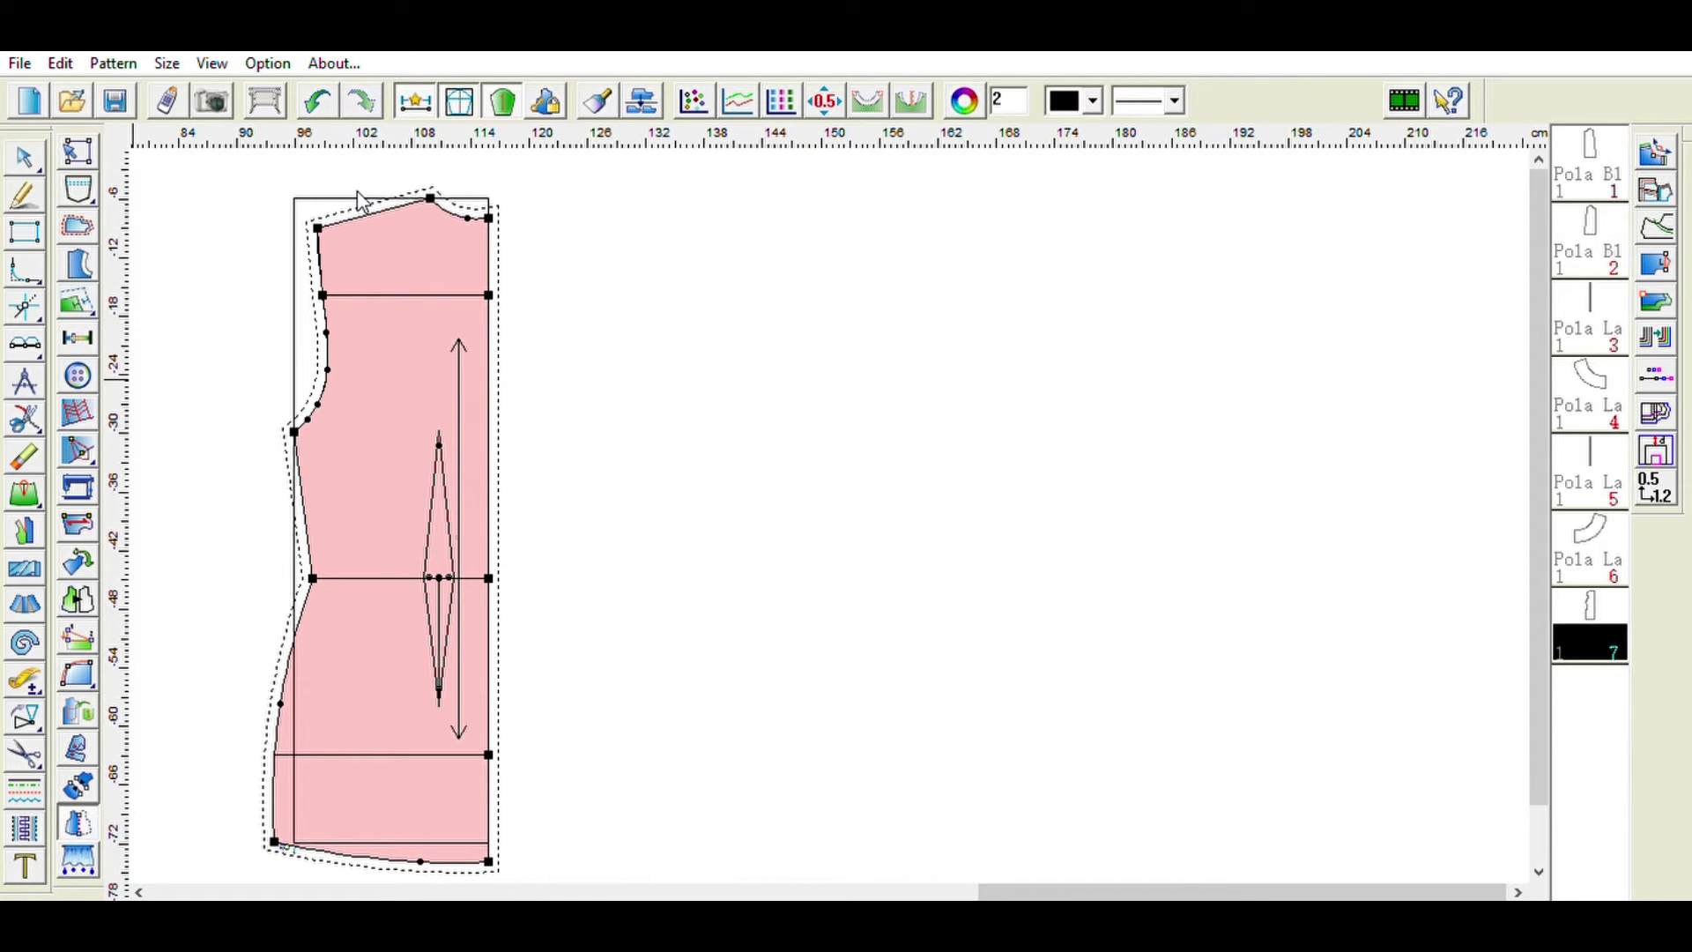
- Mirror the front piece about its centre front line to form a full front
click(489, 218)
click(489, 861)
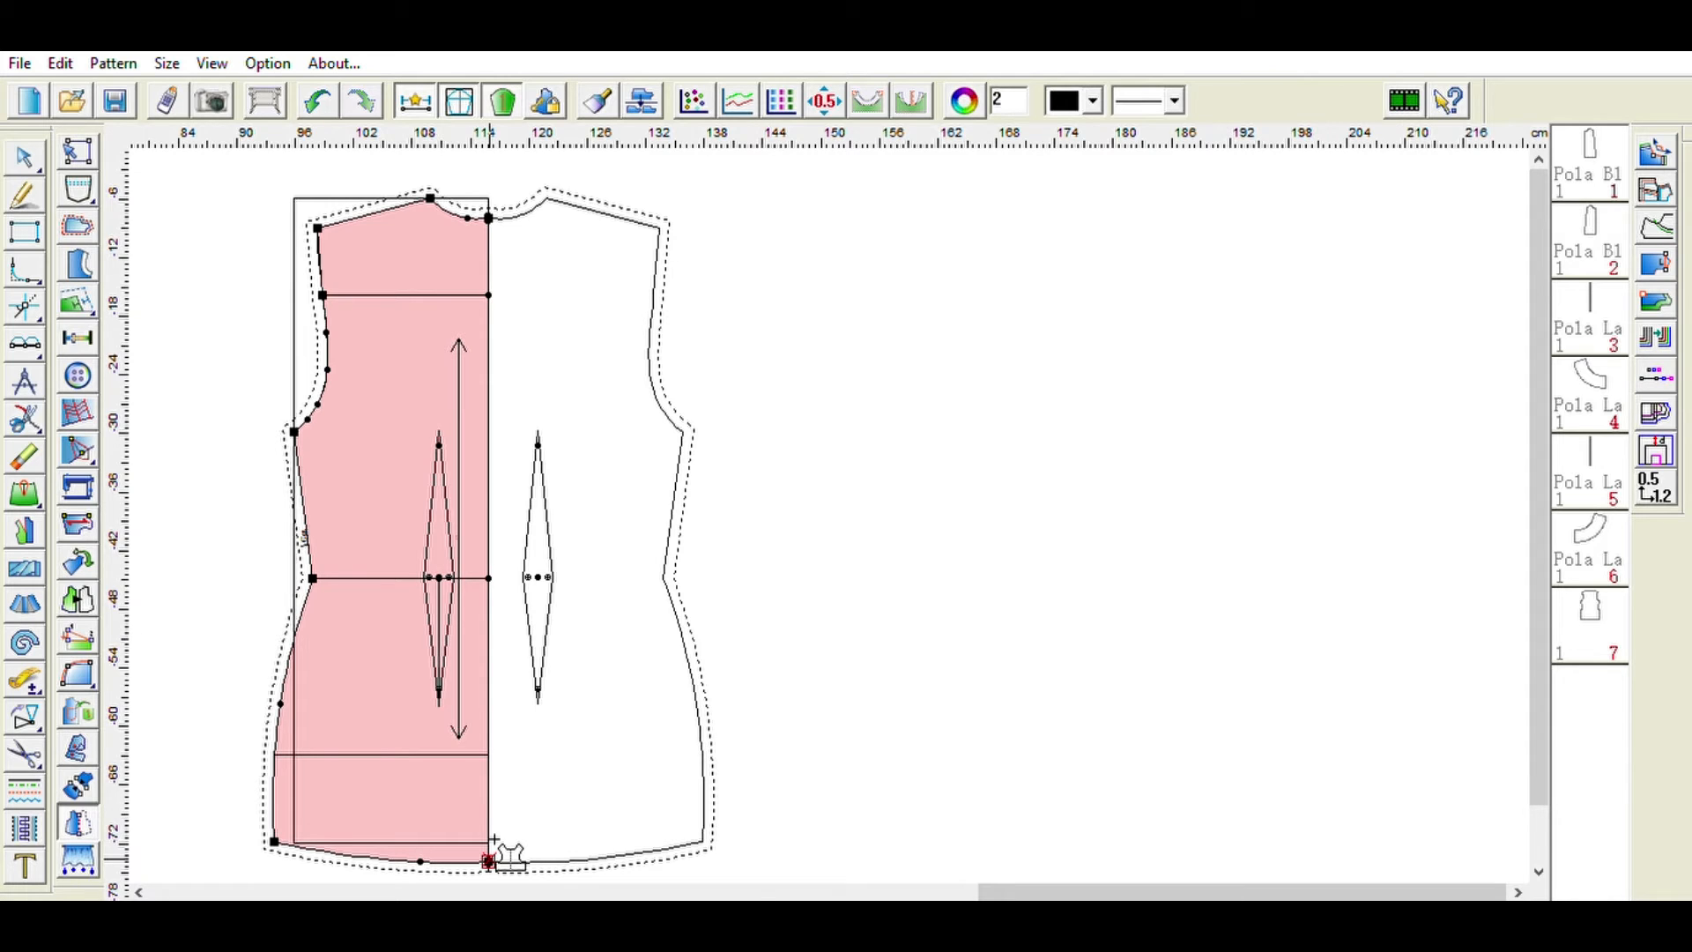
click(229, 468)
click(27, 146)
- Set seam allowances on the side seam, hemline and shoulder of the front piece
click(81, 220)
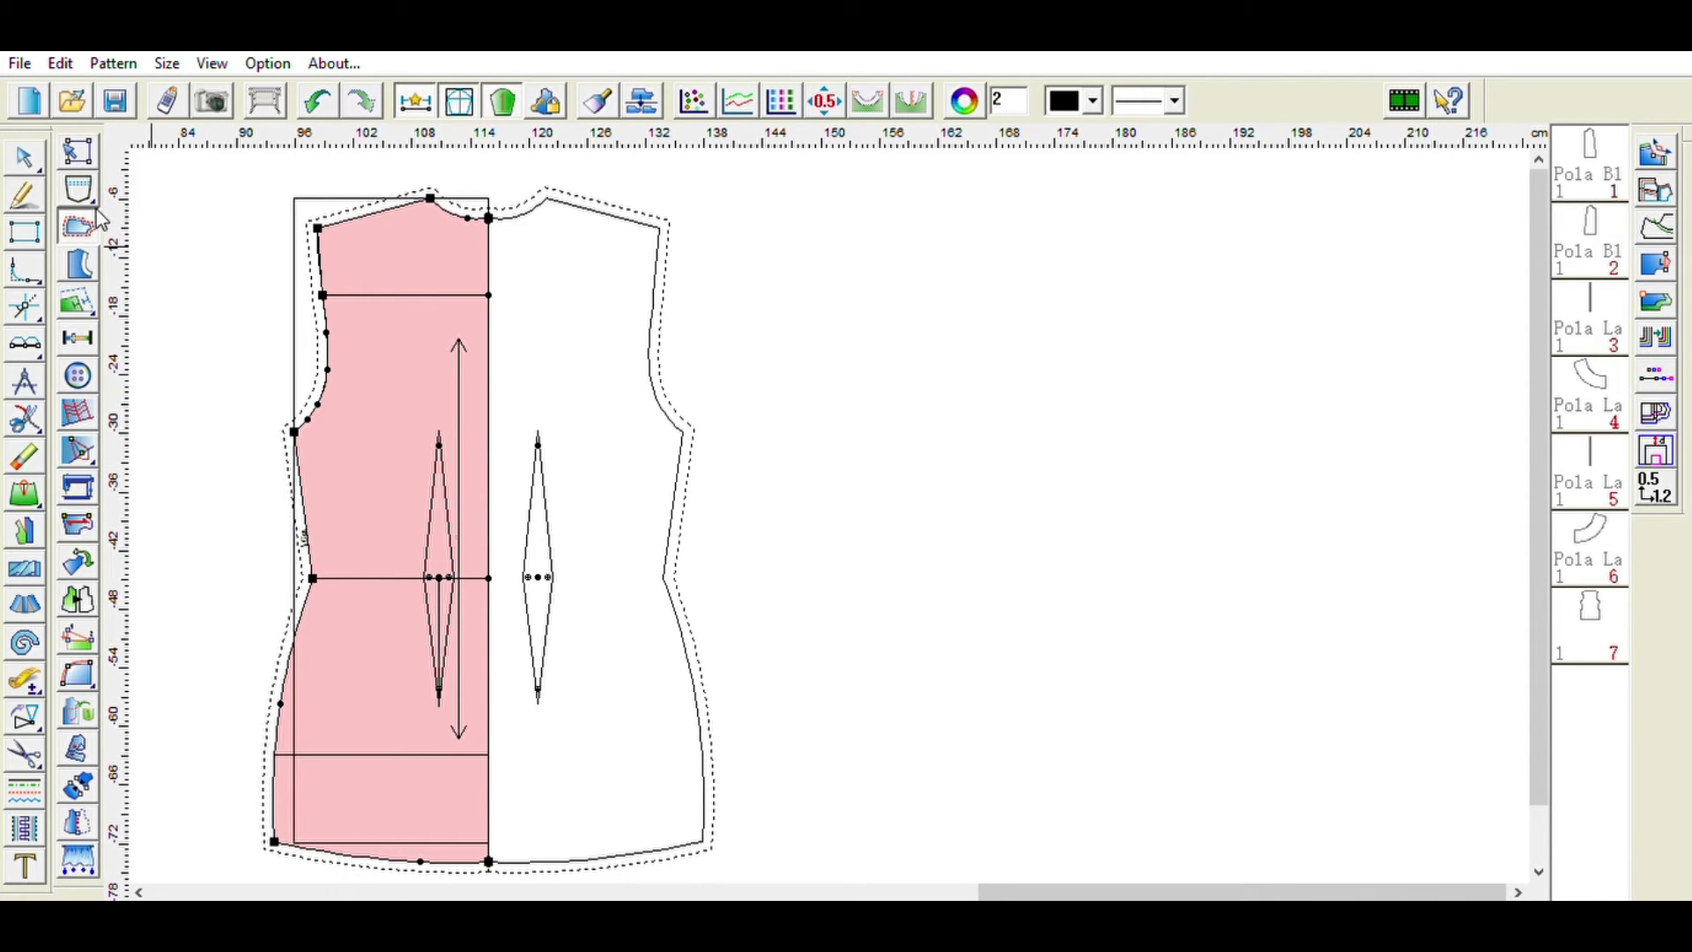
click(299, 462)
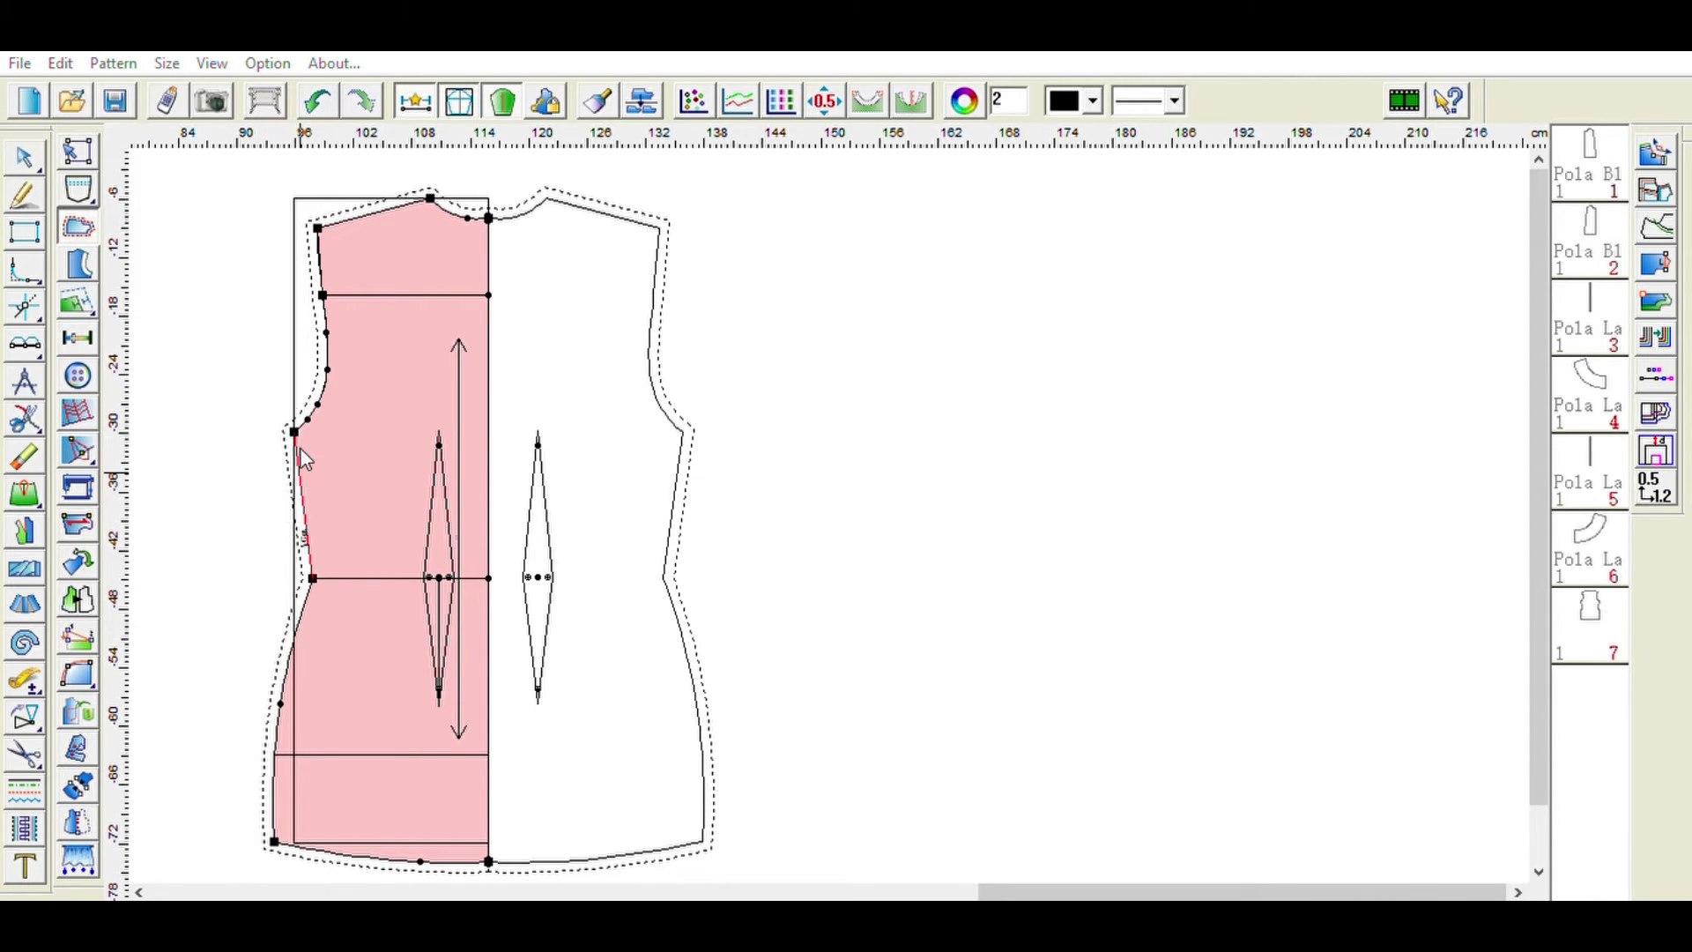
click(280, 702)
click(497, 637)
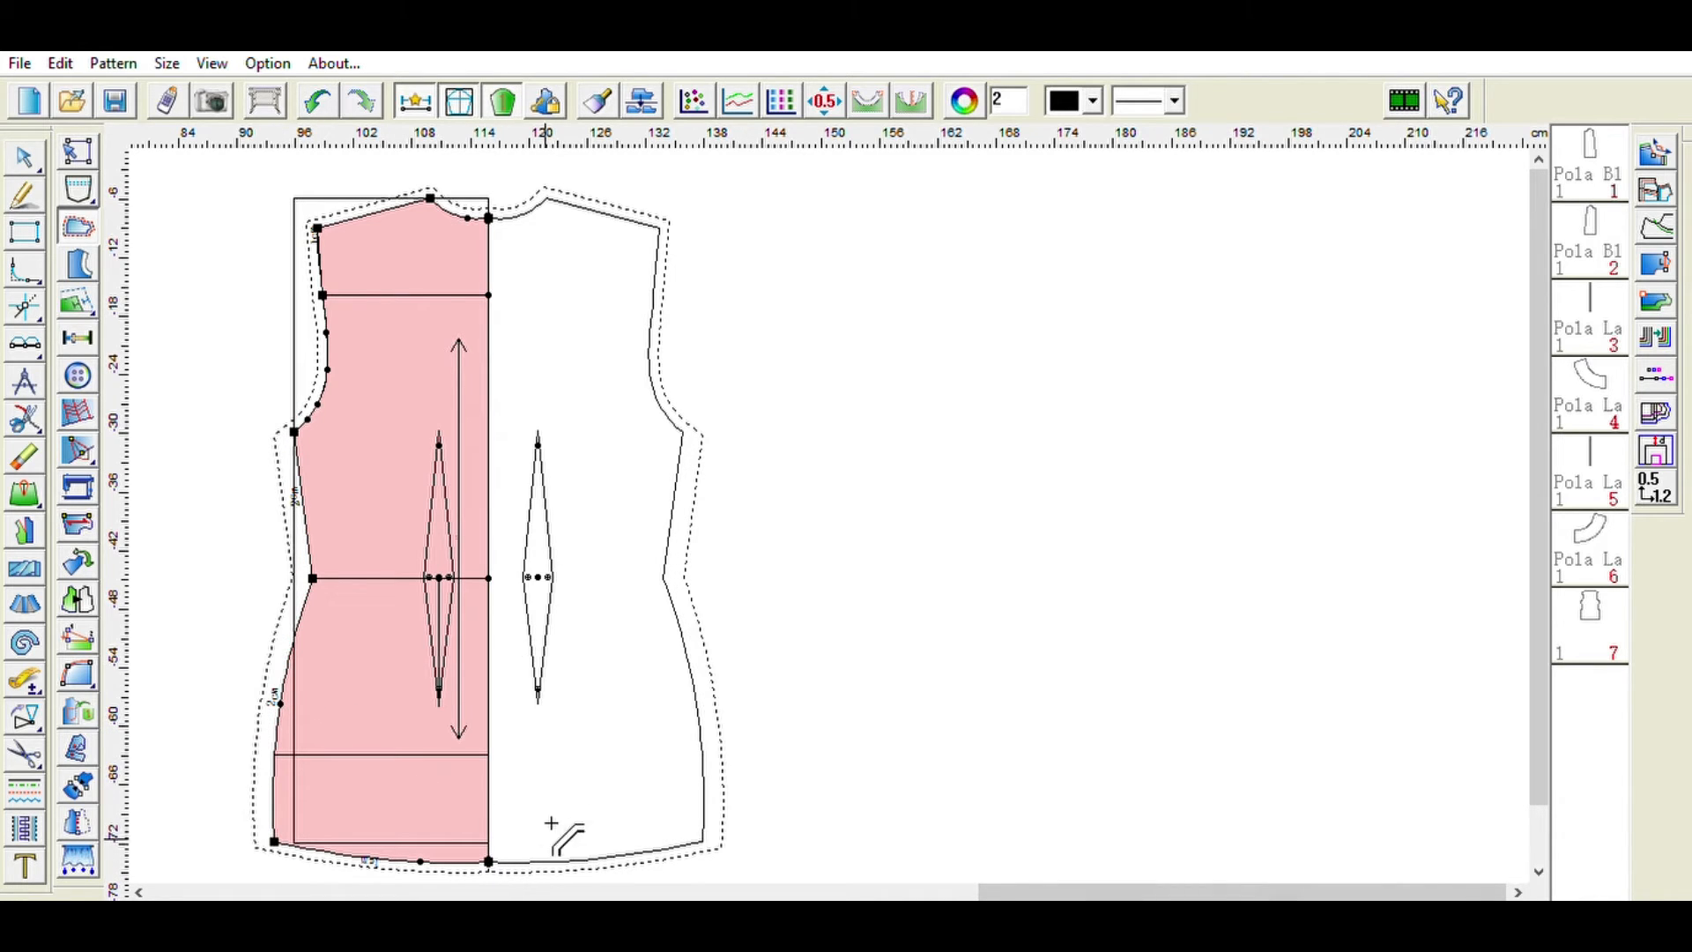
click(465, 846)
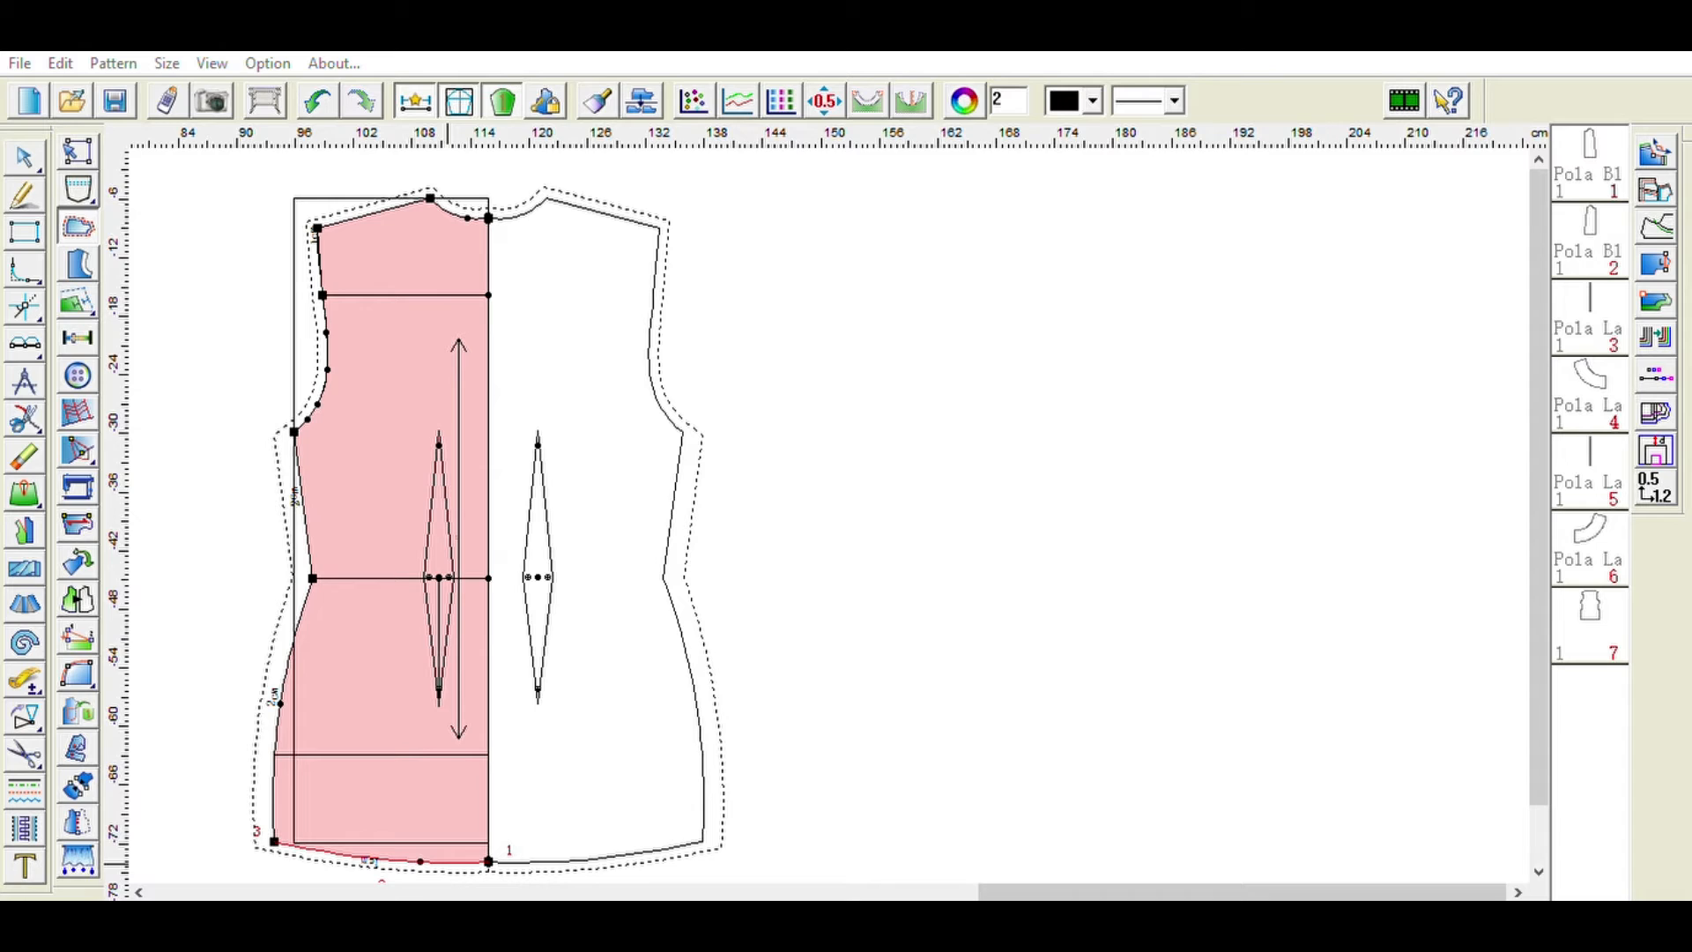
click(650, 790)
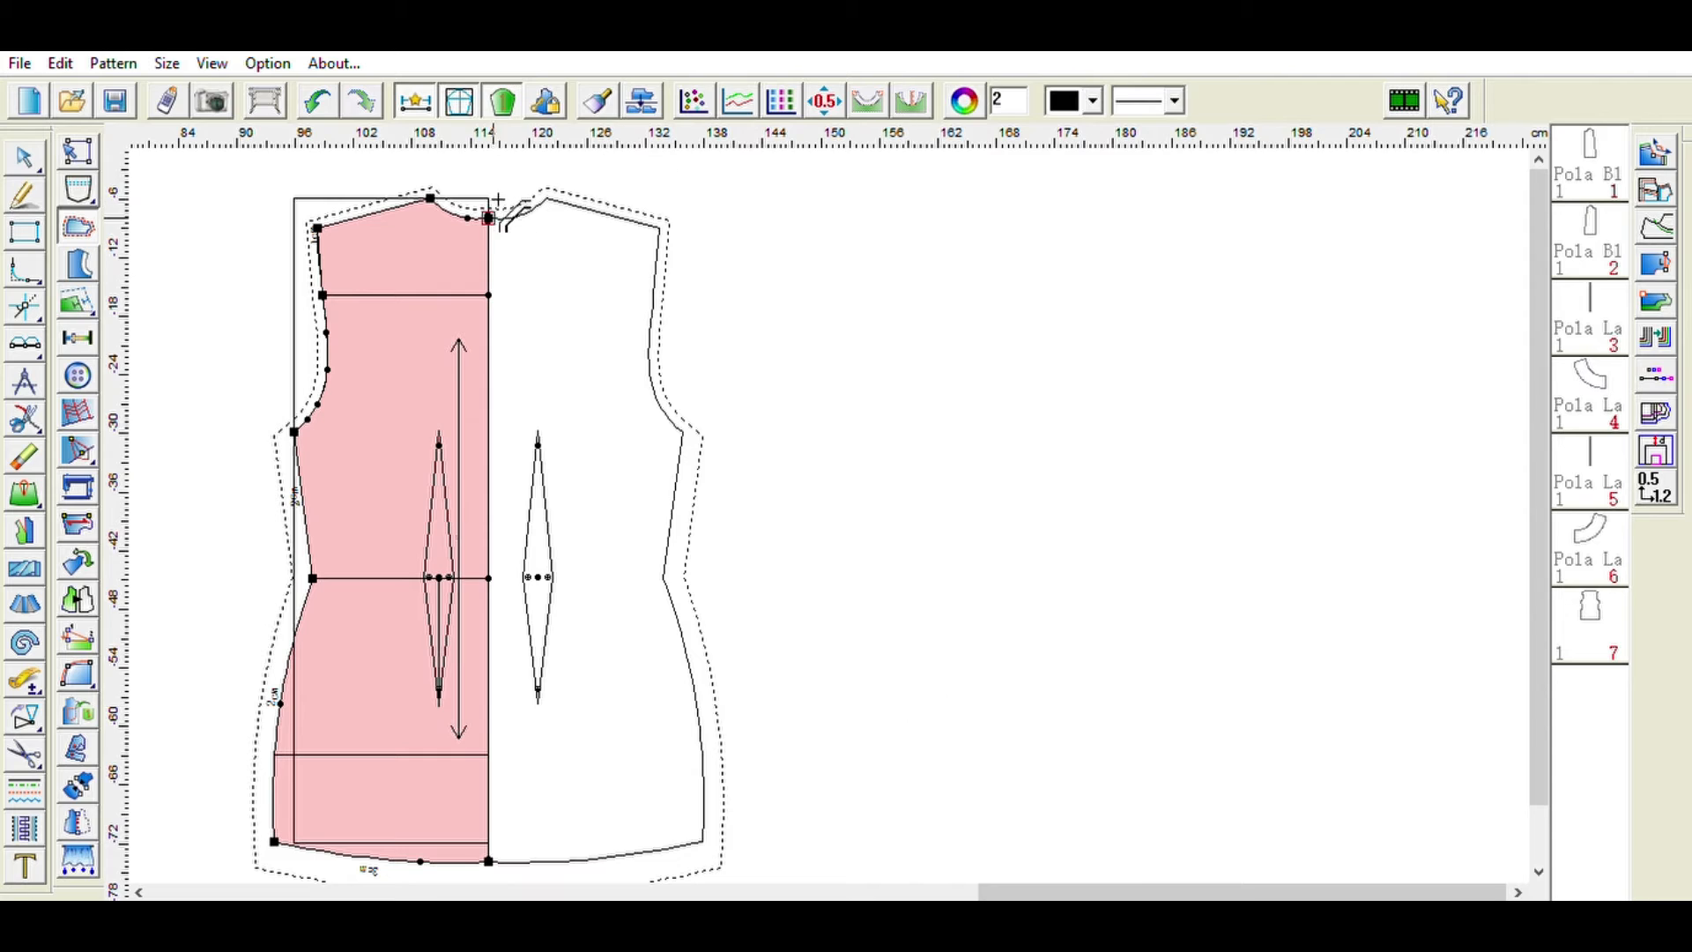
click(443, 193)
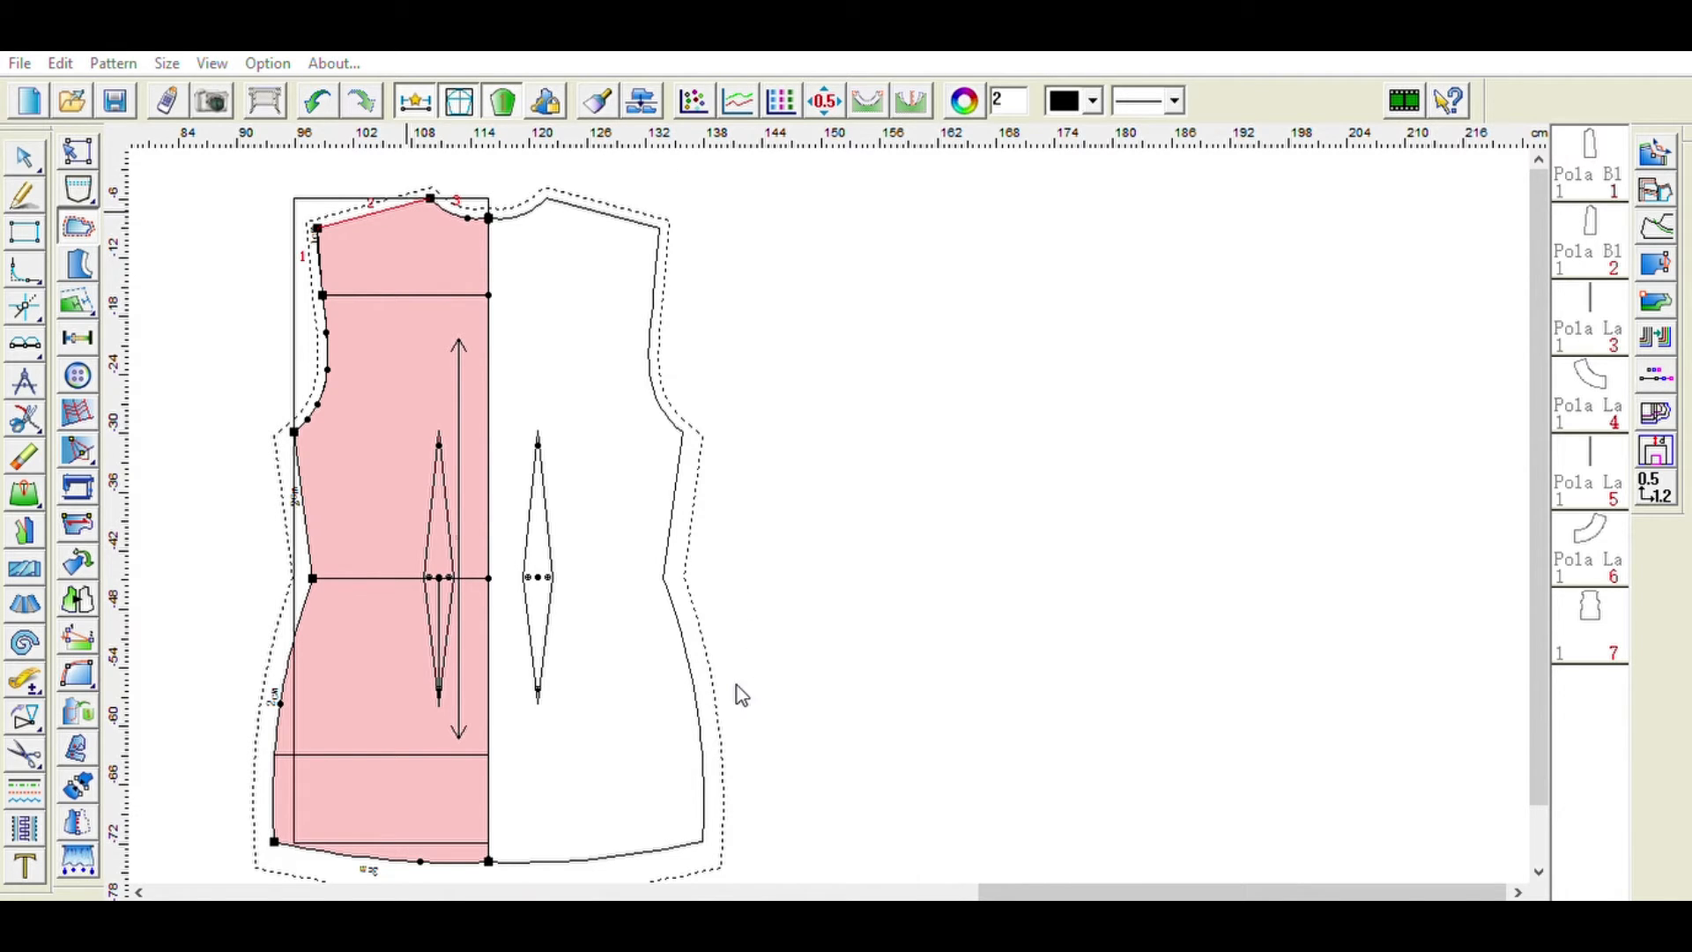
click(631, 683)
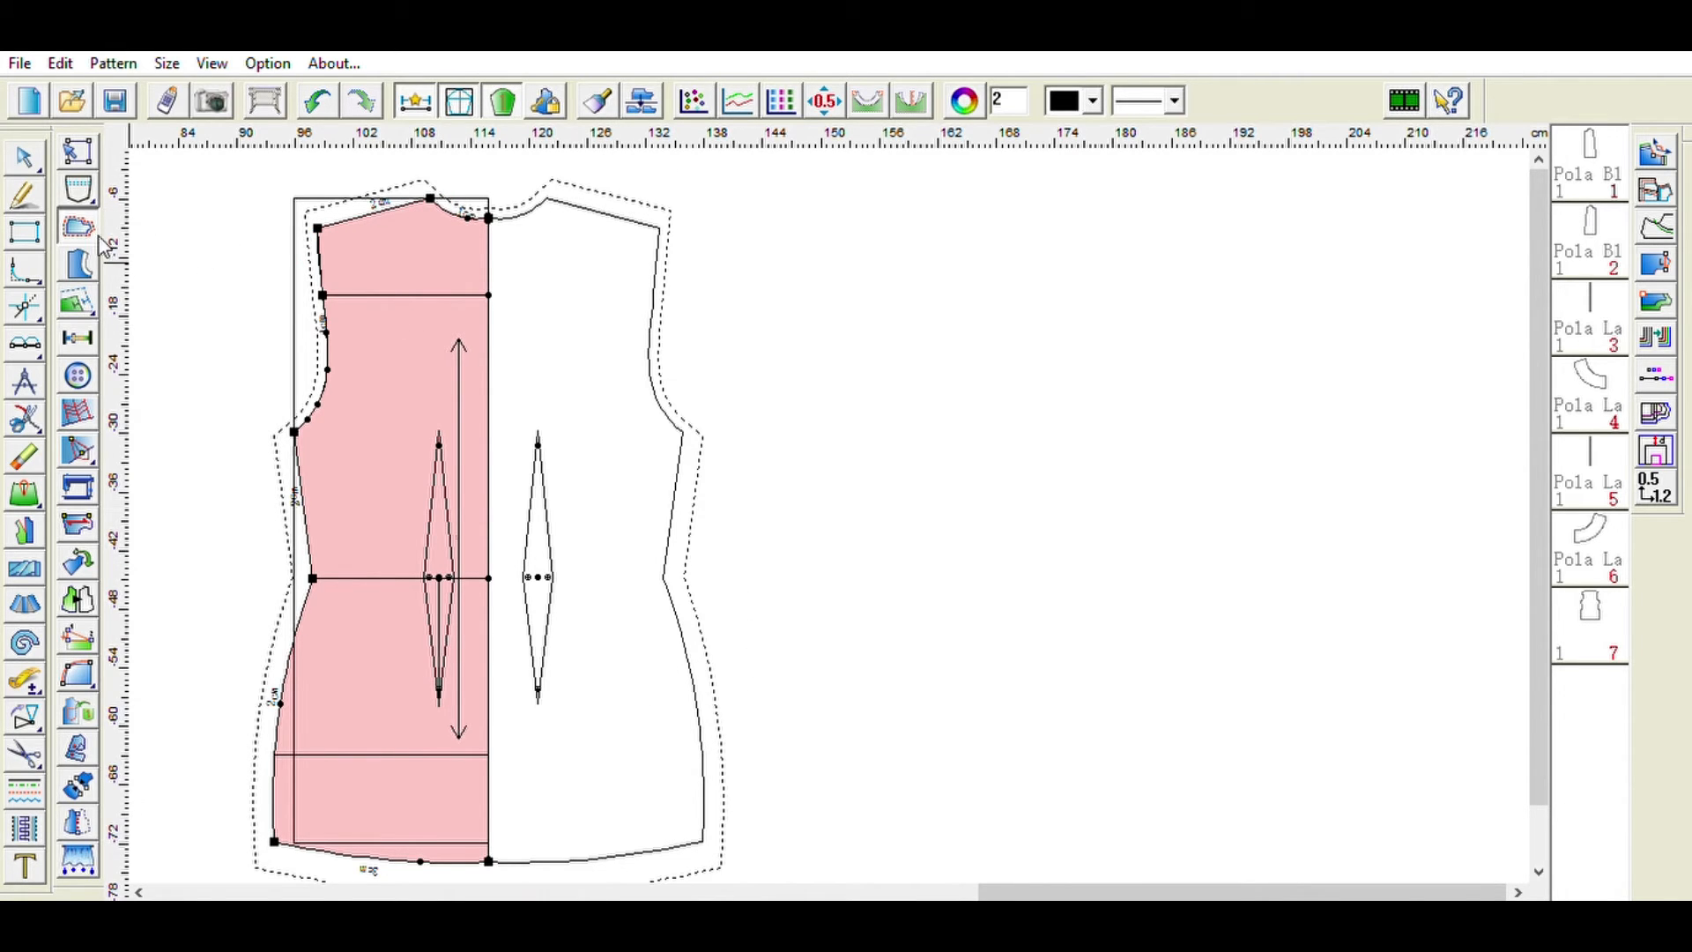
- Create a neckline interlining facing from the front piece and move it clear to the right of the pattern
click(95, 264)
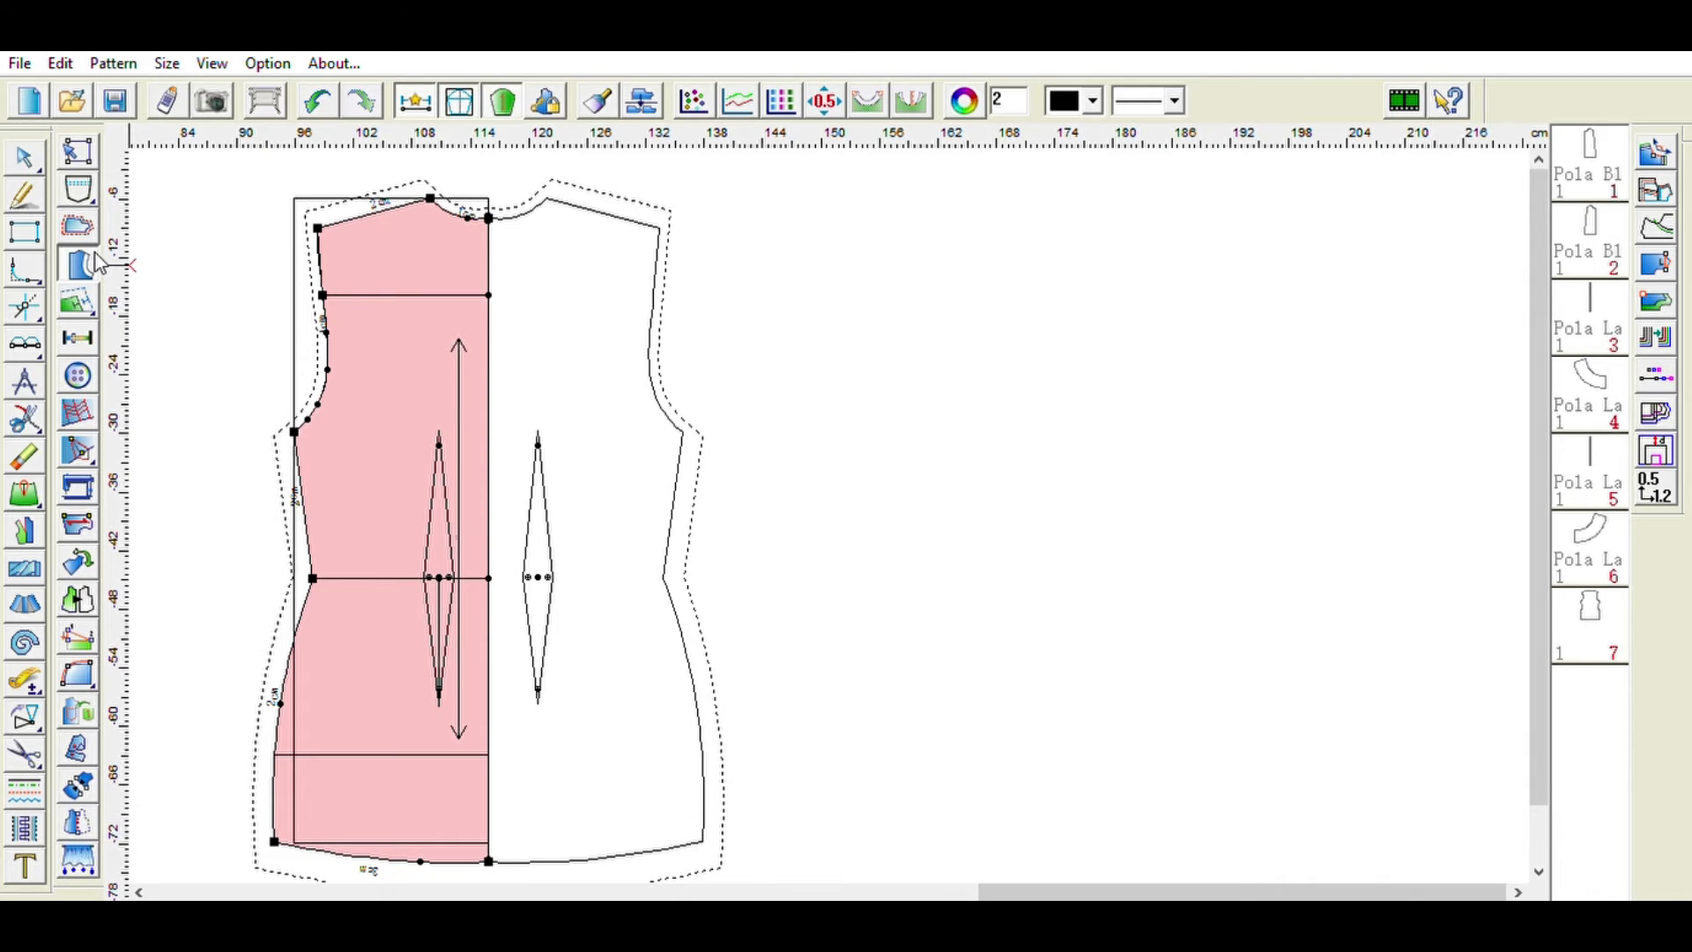
click(460, 210)
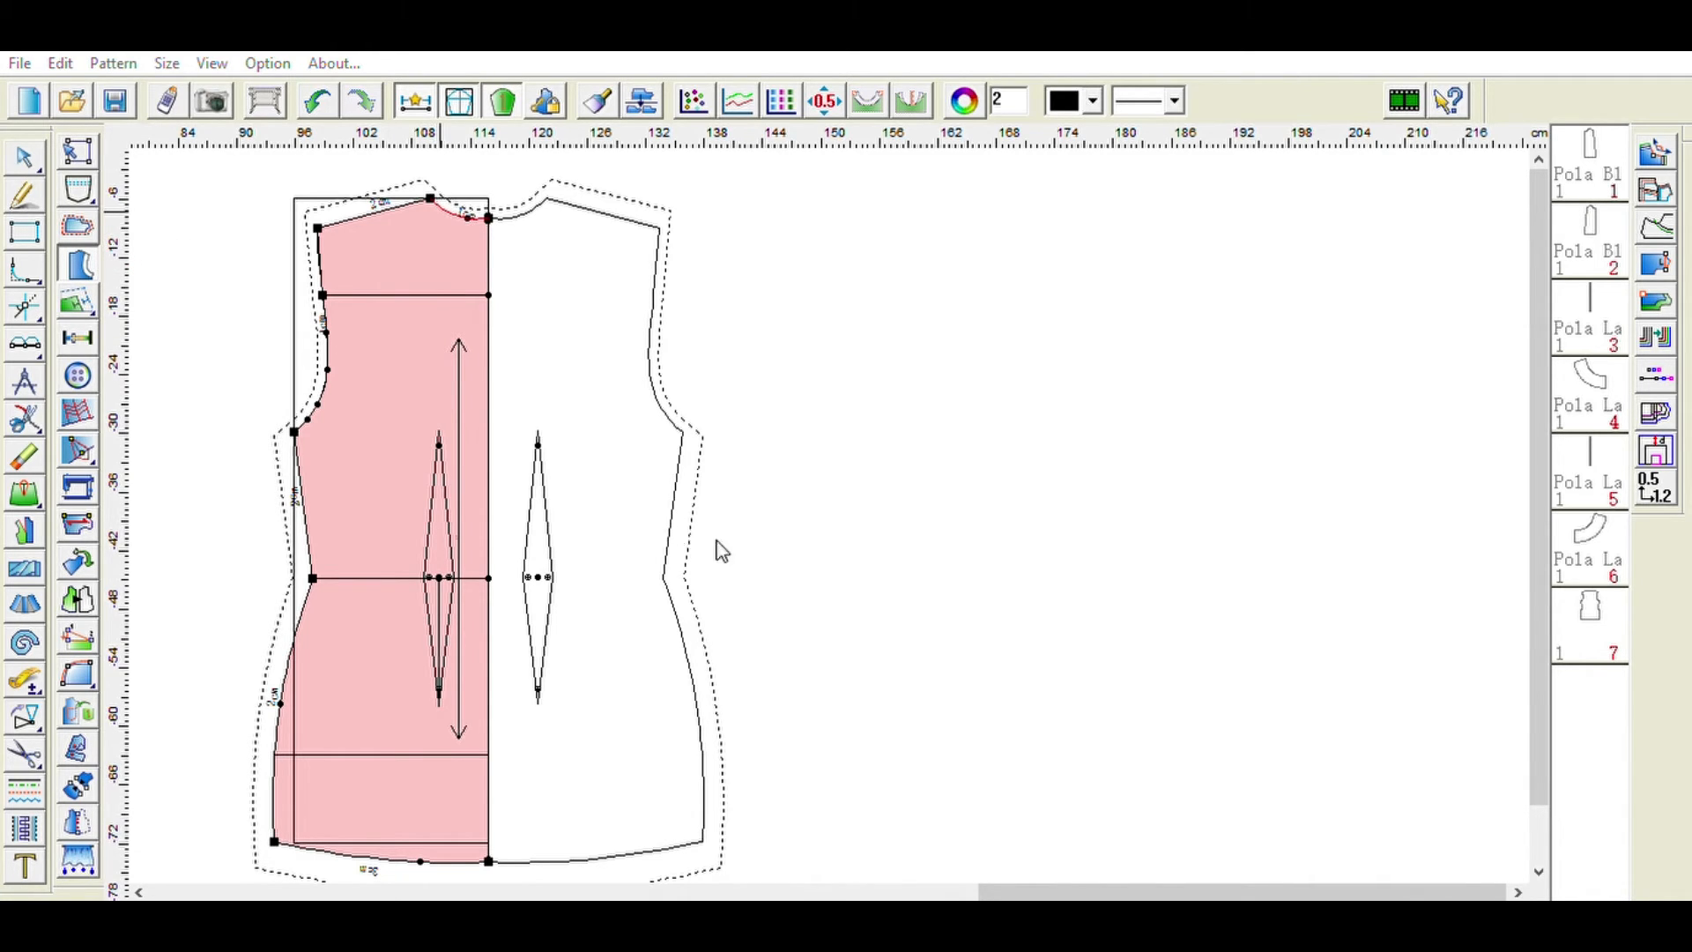
right_click(759, 634)
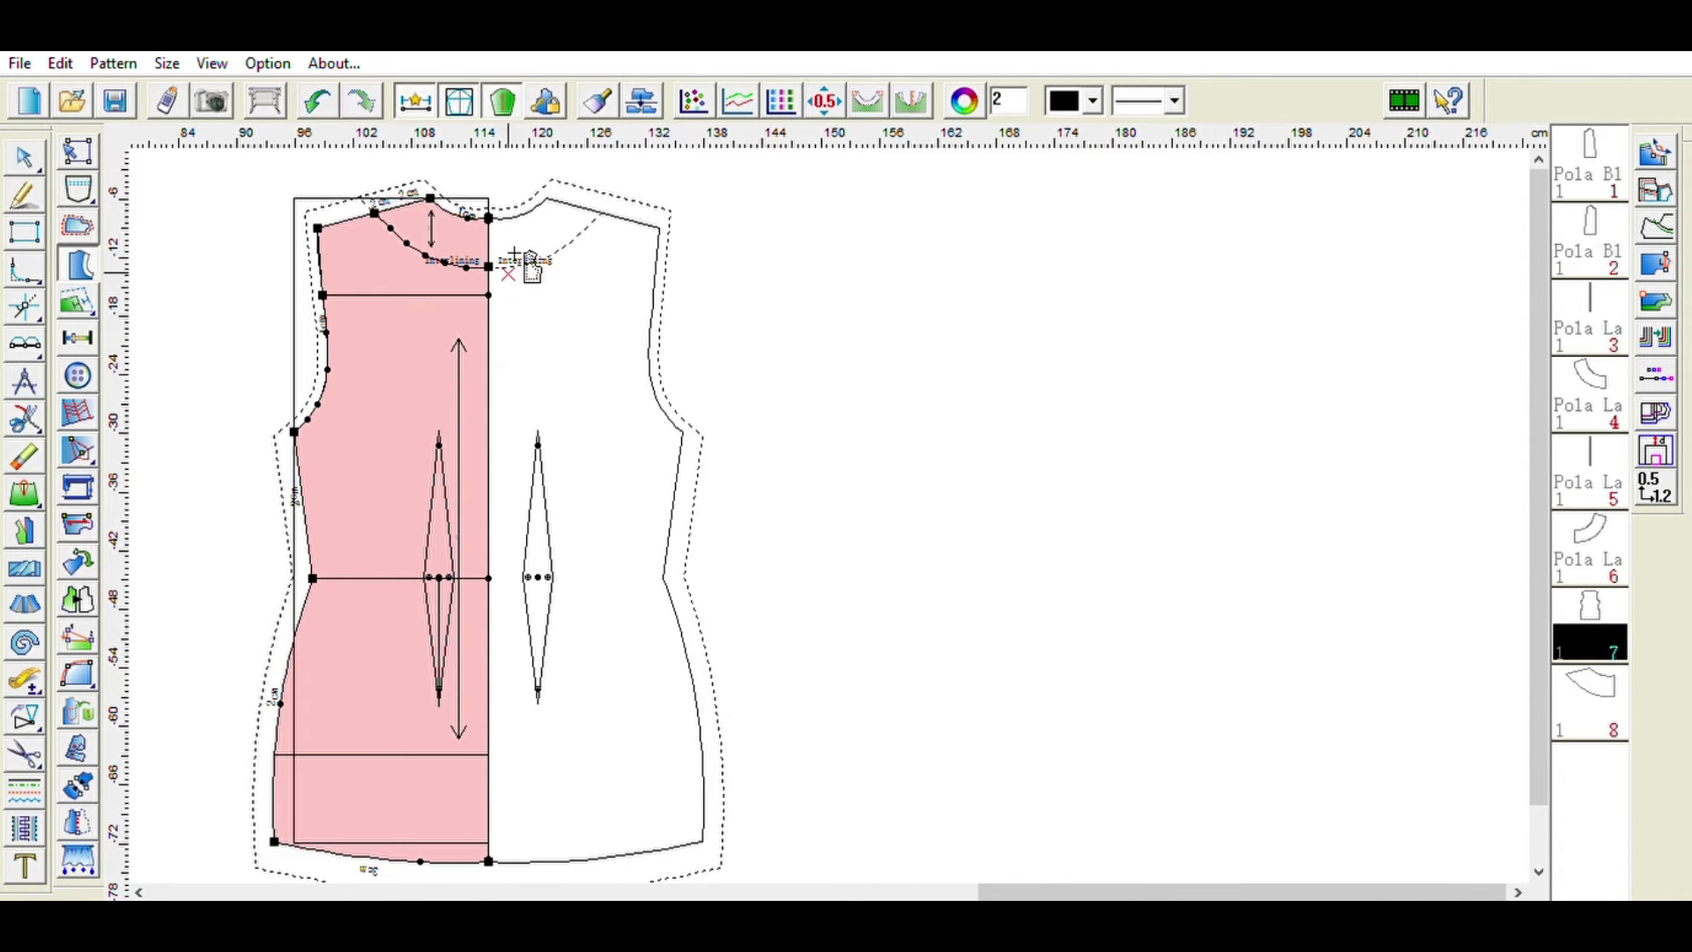
drag(463, 332, 462, 426)
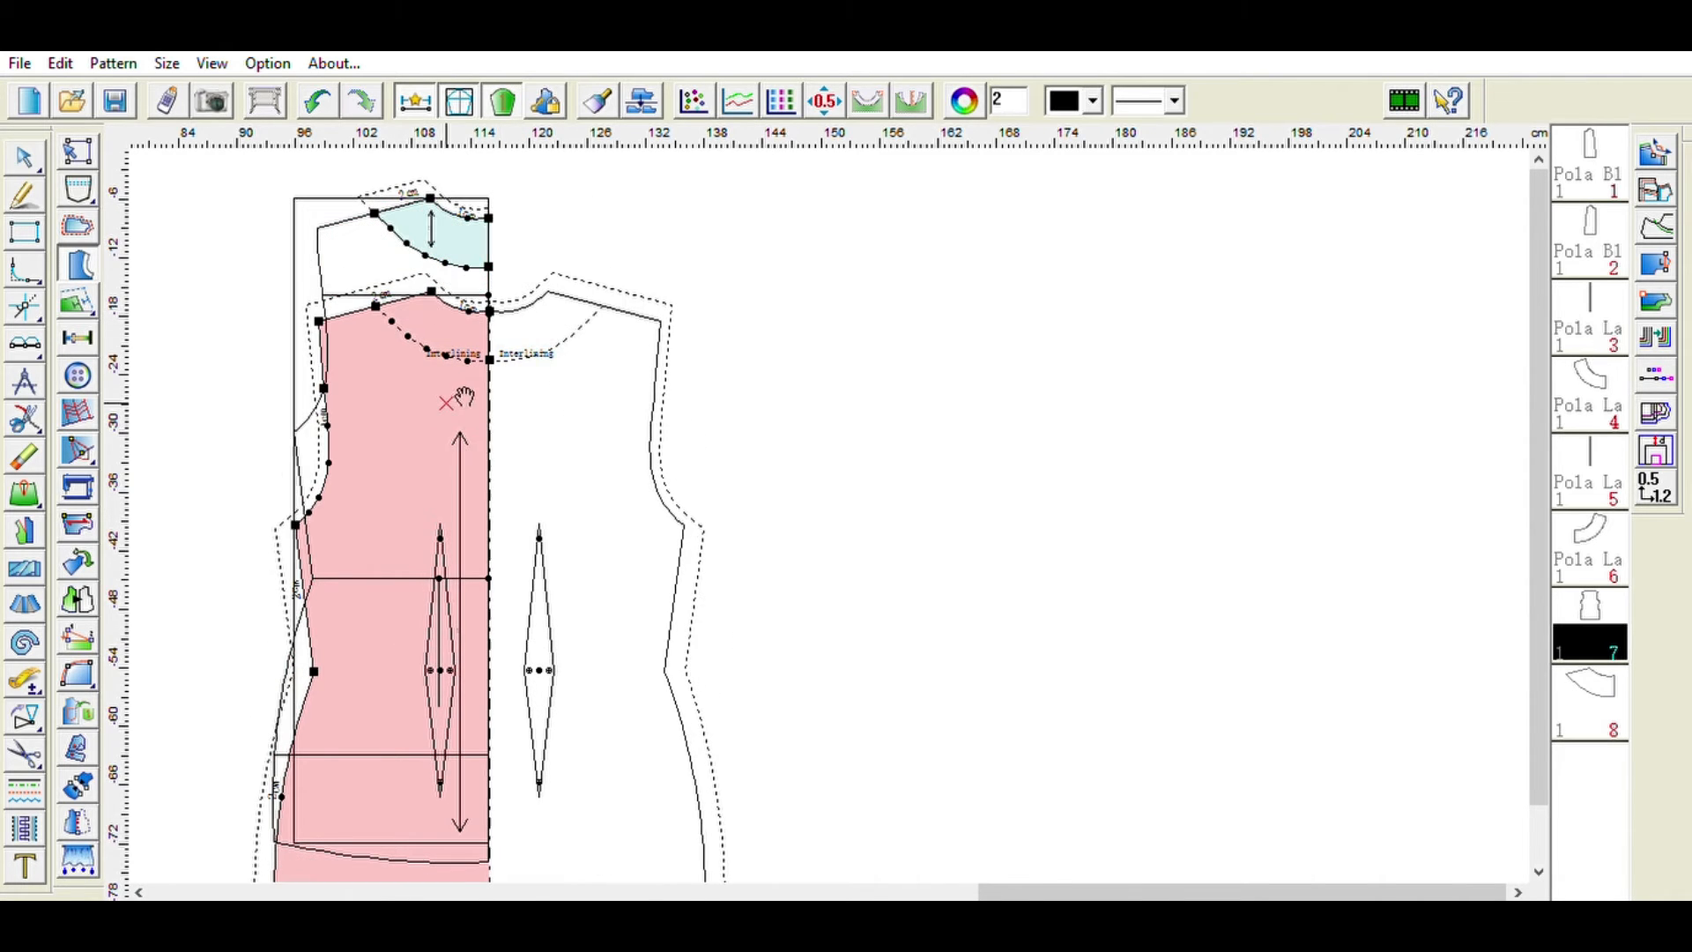
click(471, 237)
drag(473, 236, 906, 319)
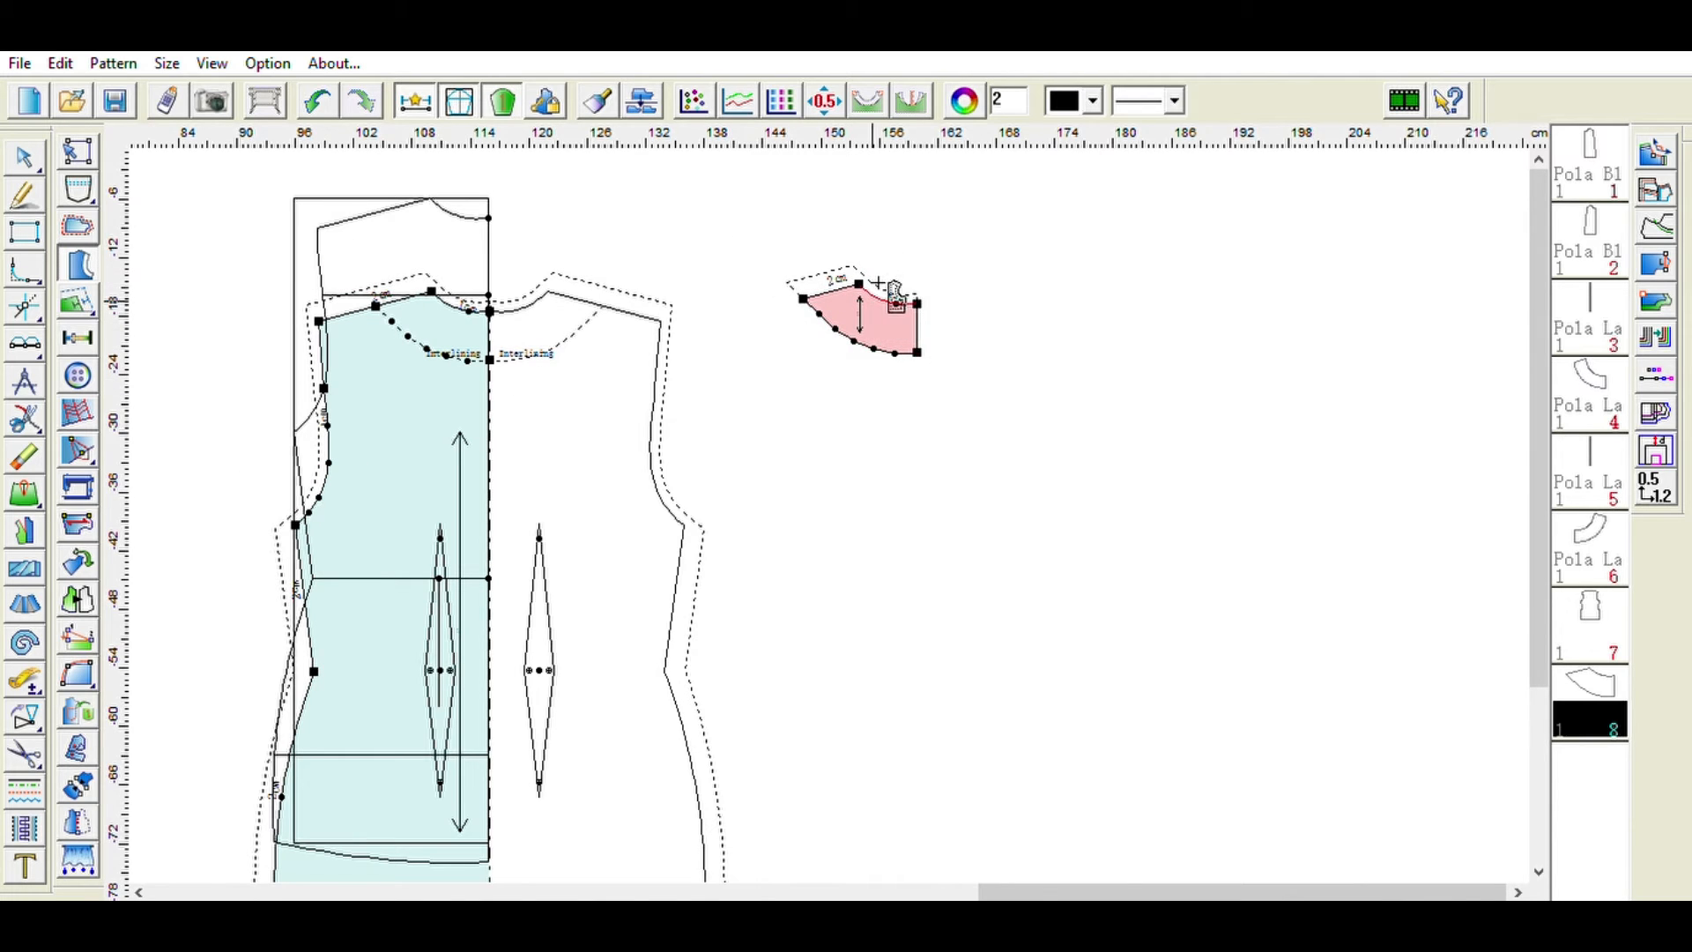
drag(892, 294, 236, 340)
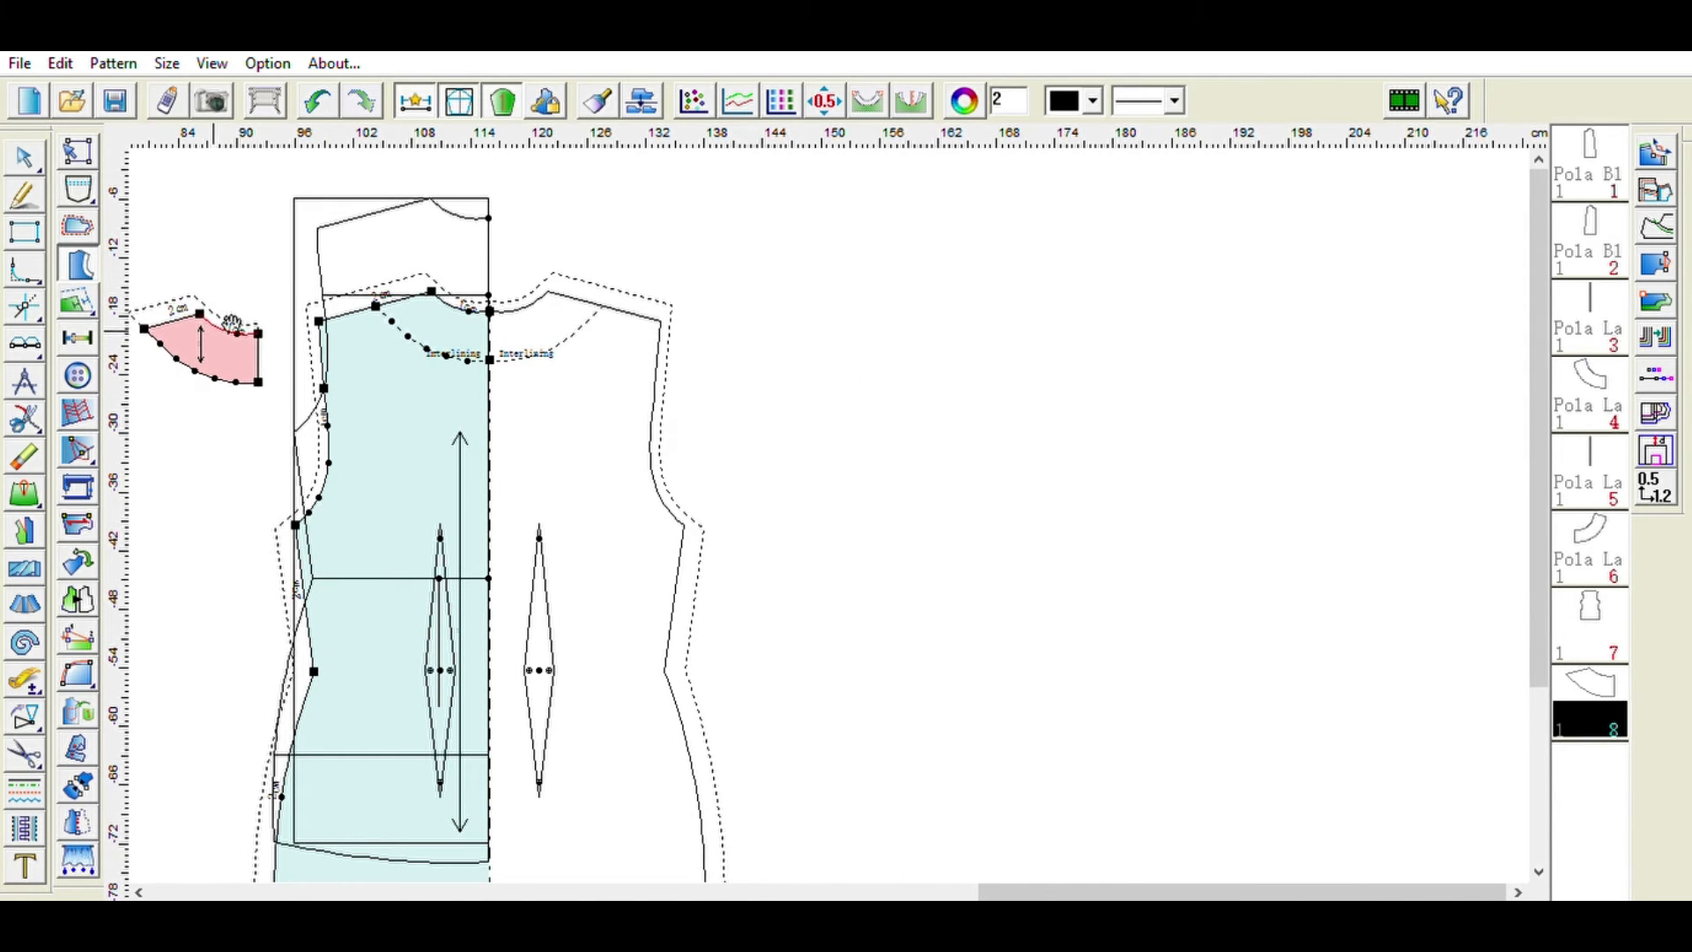
drag(408, 421, 410, 309)
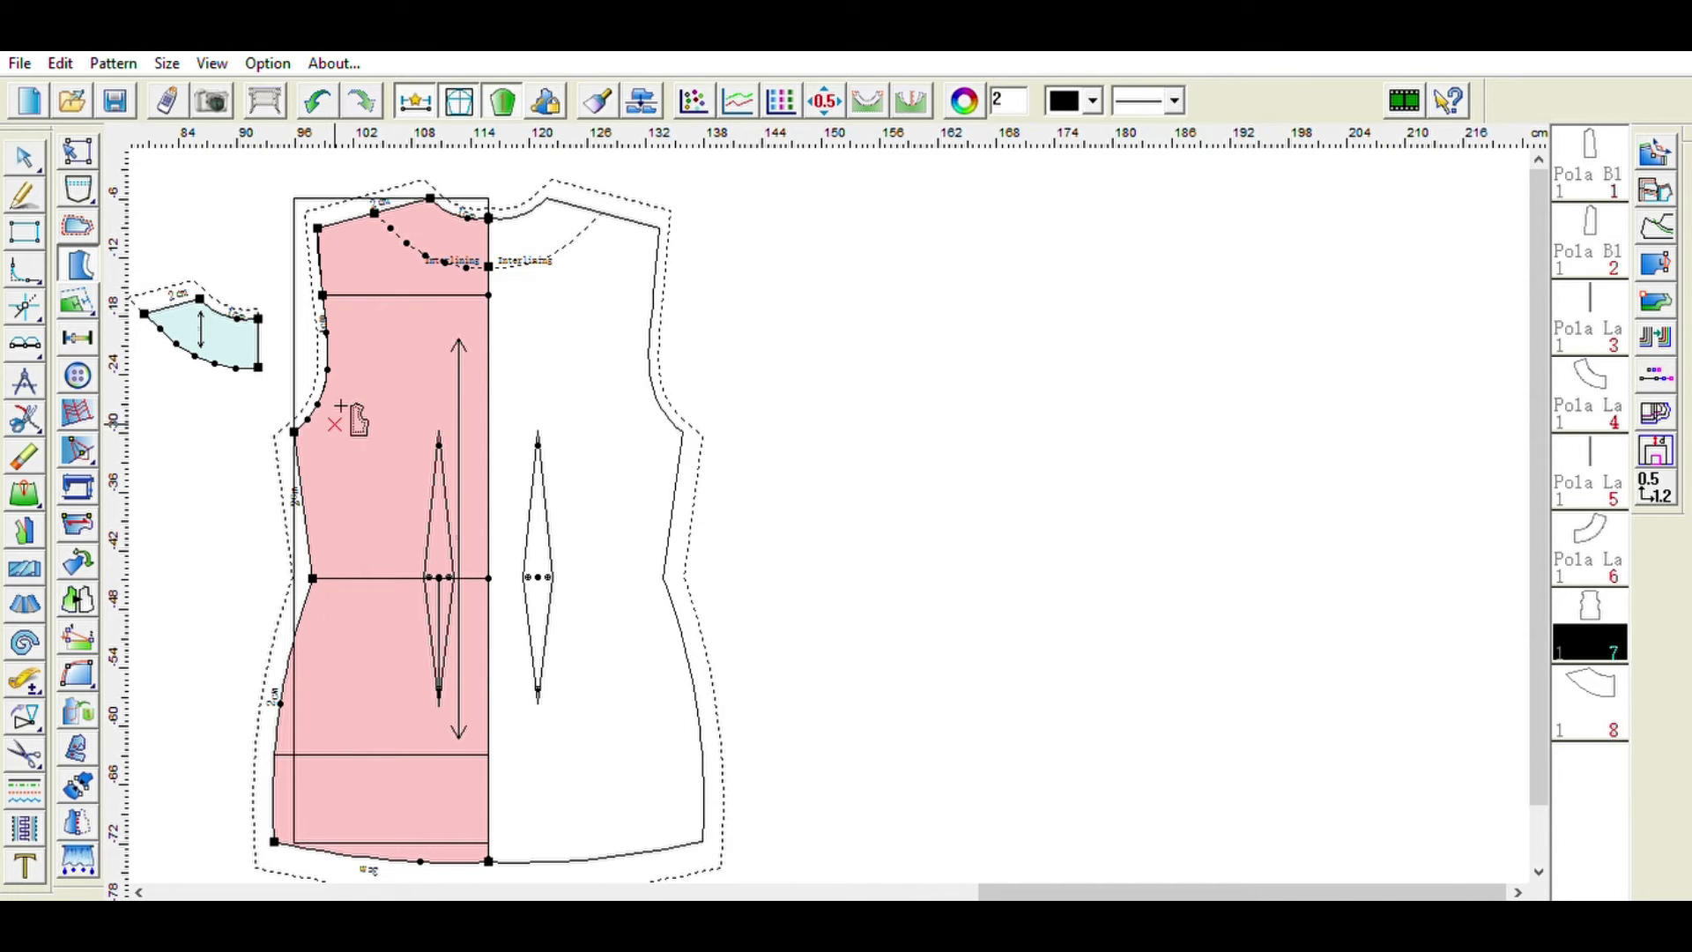
drag(201, 335, 817, 303)
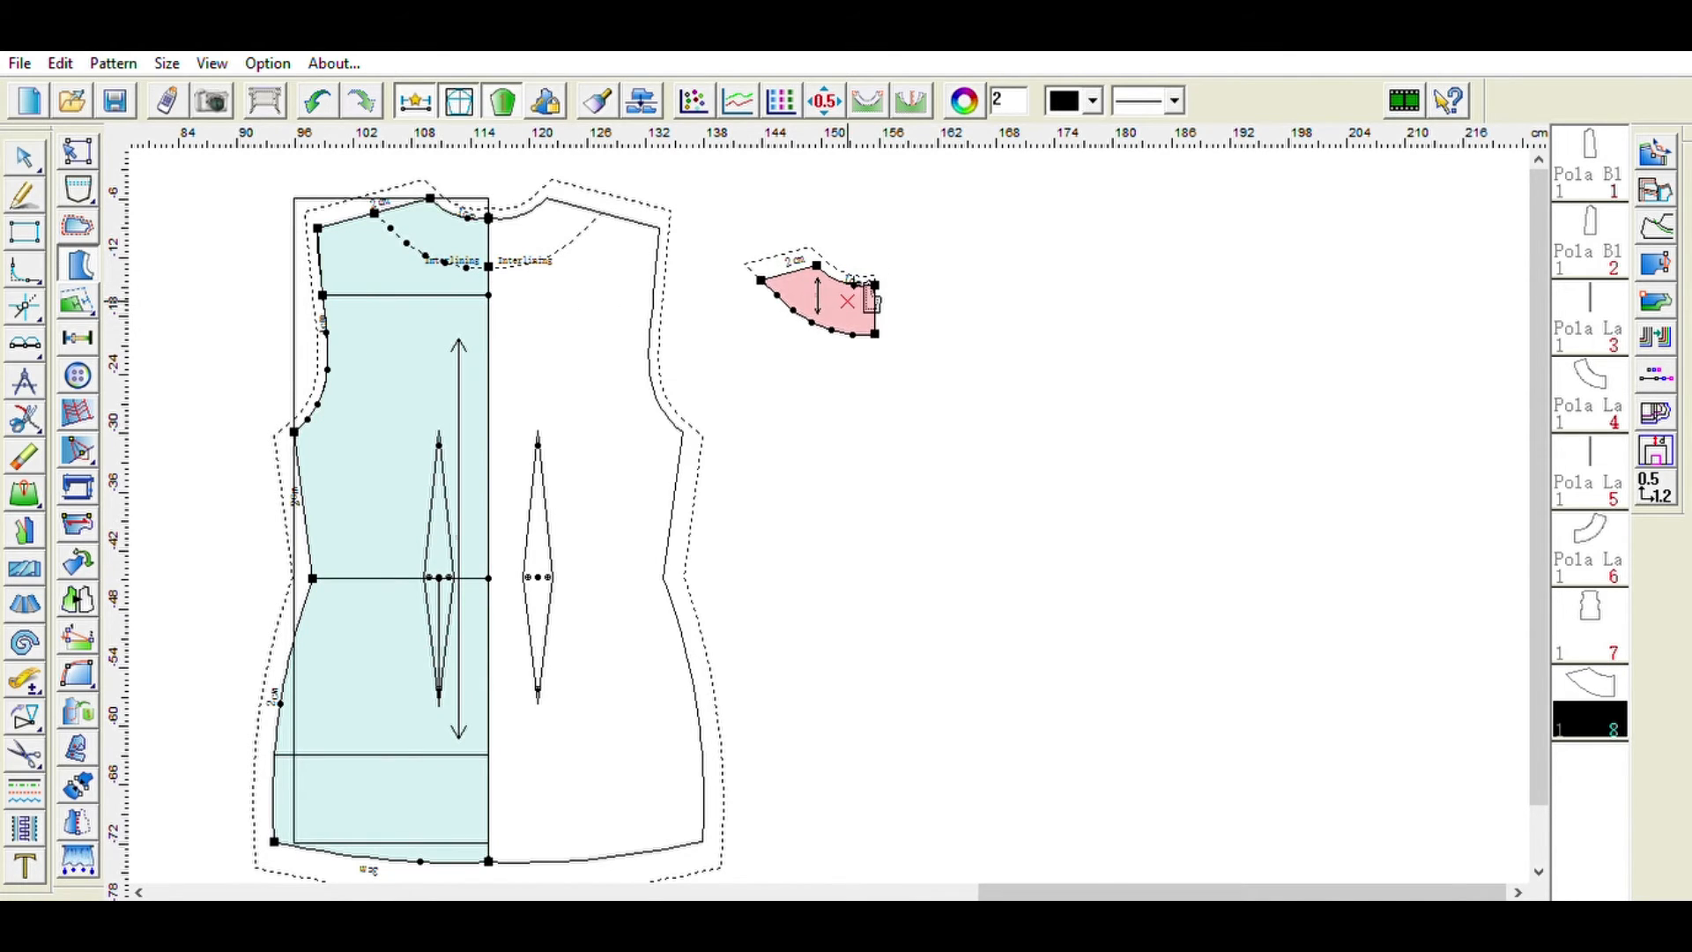
- Mirror the neckline facing about its centre front edge into a full facing
click(88, 818)
click(875, 284)
click(877, 334)
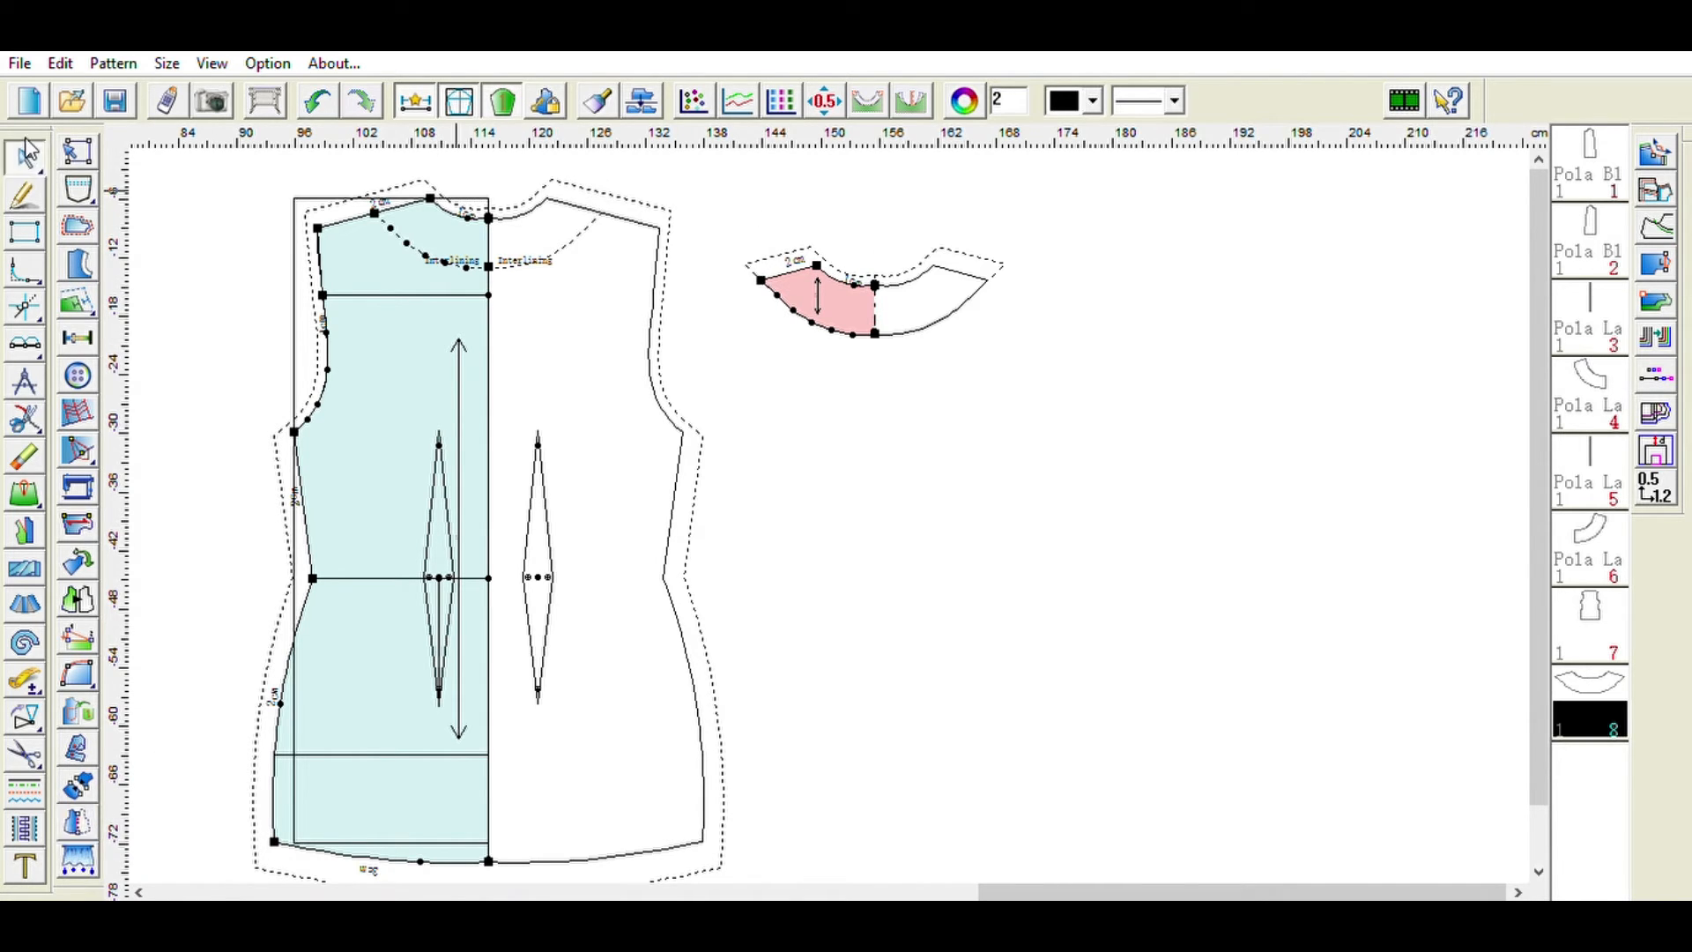
- Arrange the facing pieces, placing the second collar facing beside the first and the new facing below them
drag(1098, 892, 728, 892)
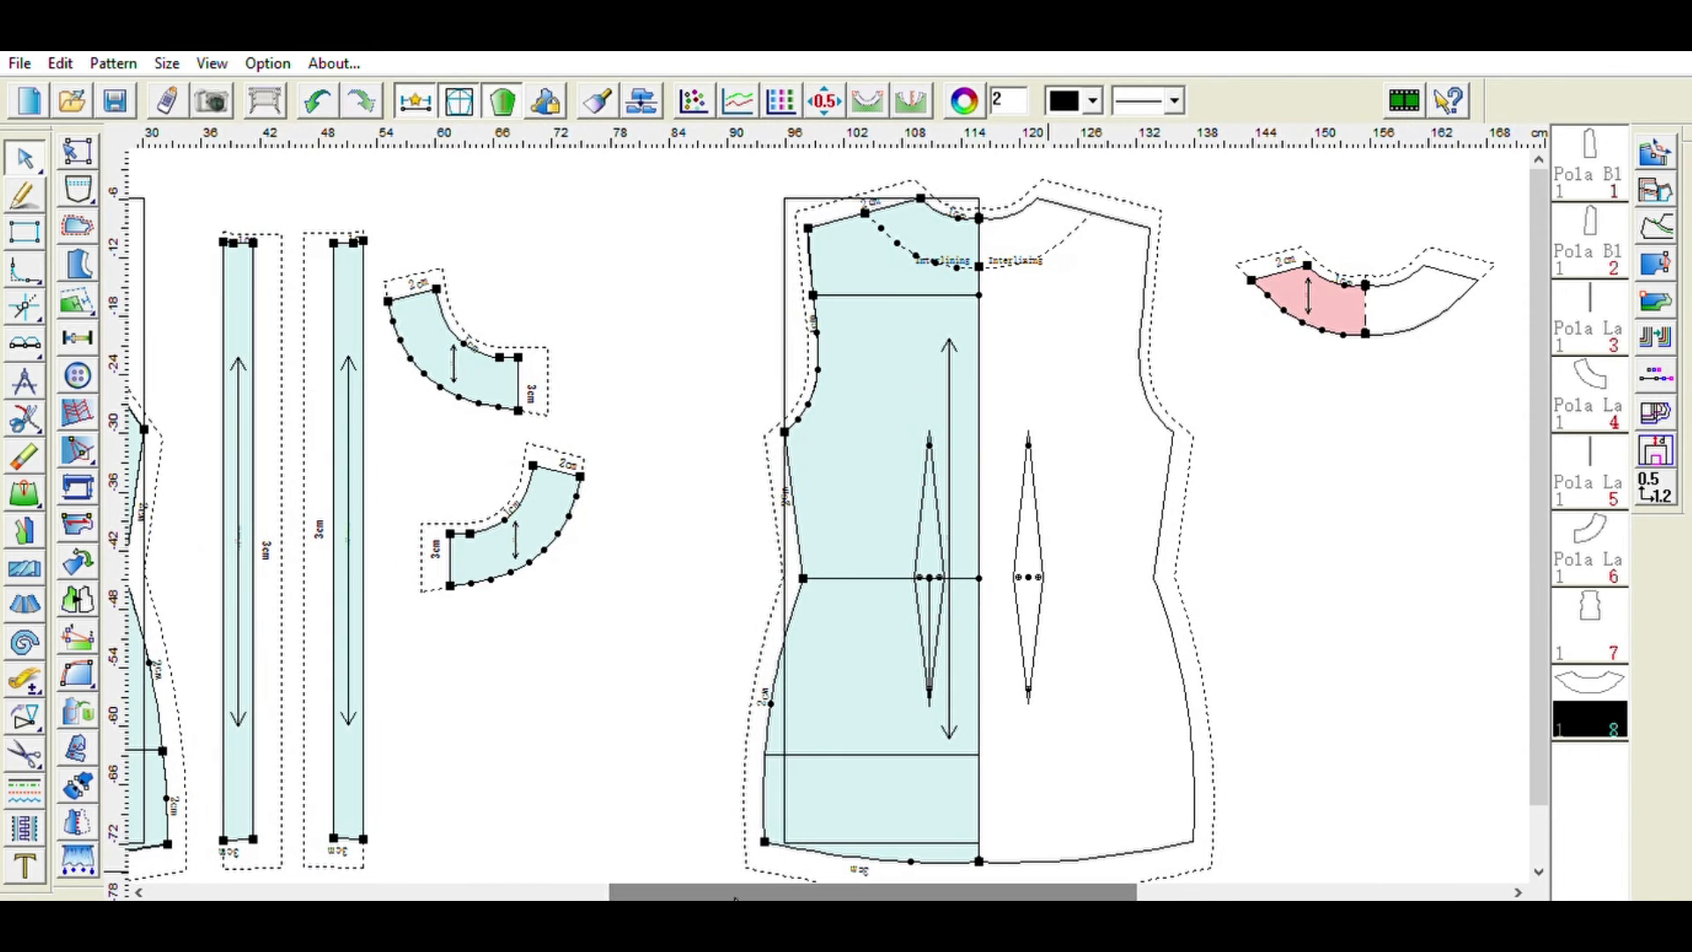
click(554, 505)
drag(562, 508, 698, 334)
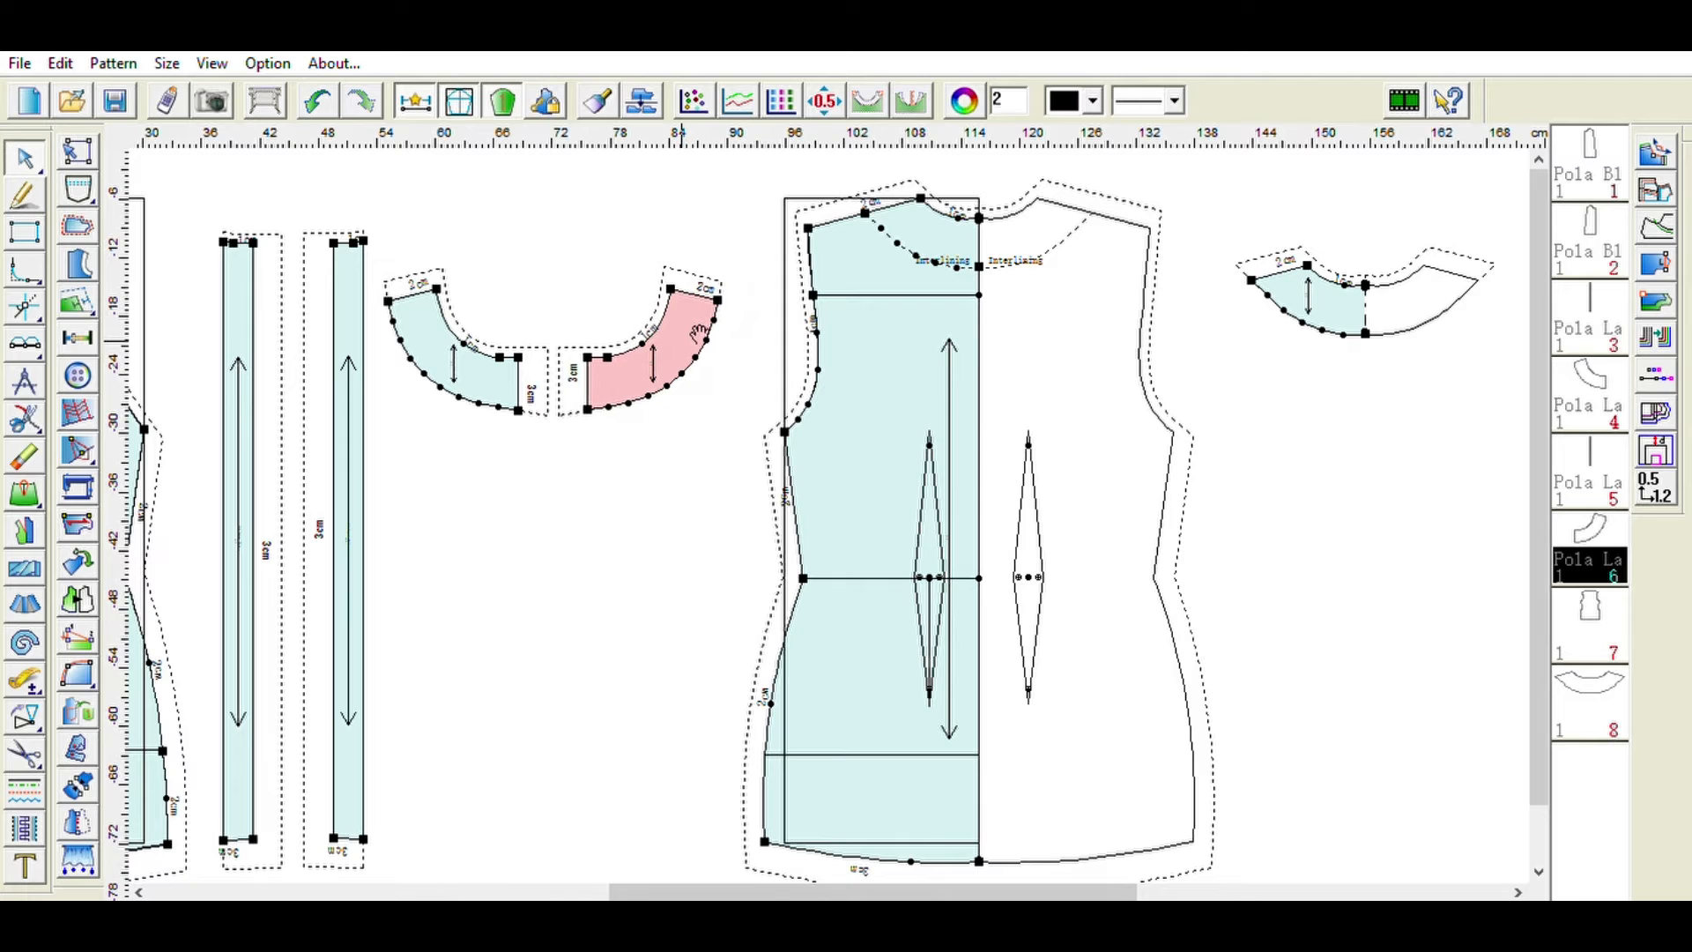
drag(1340, 281, 526, 539)
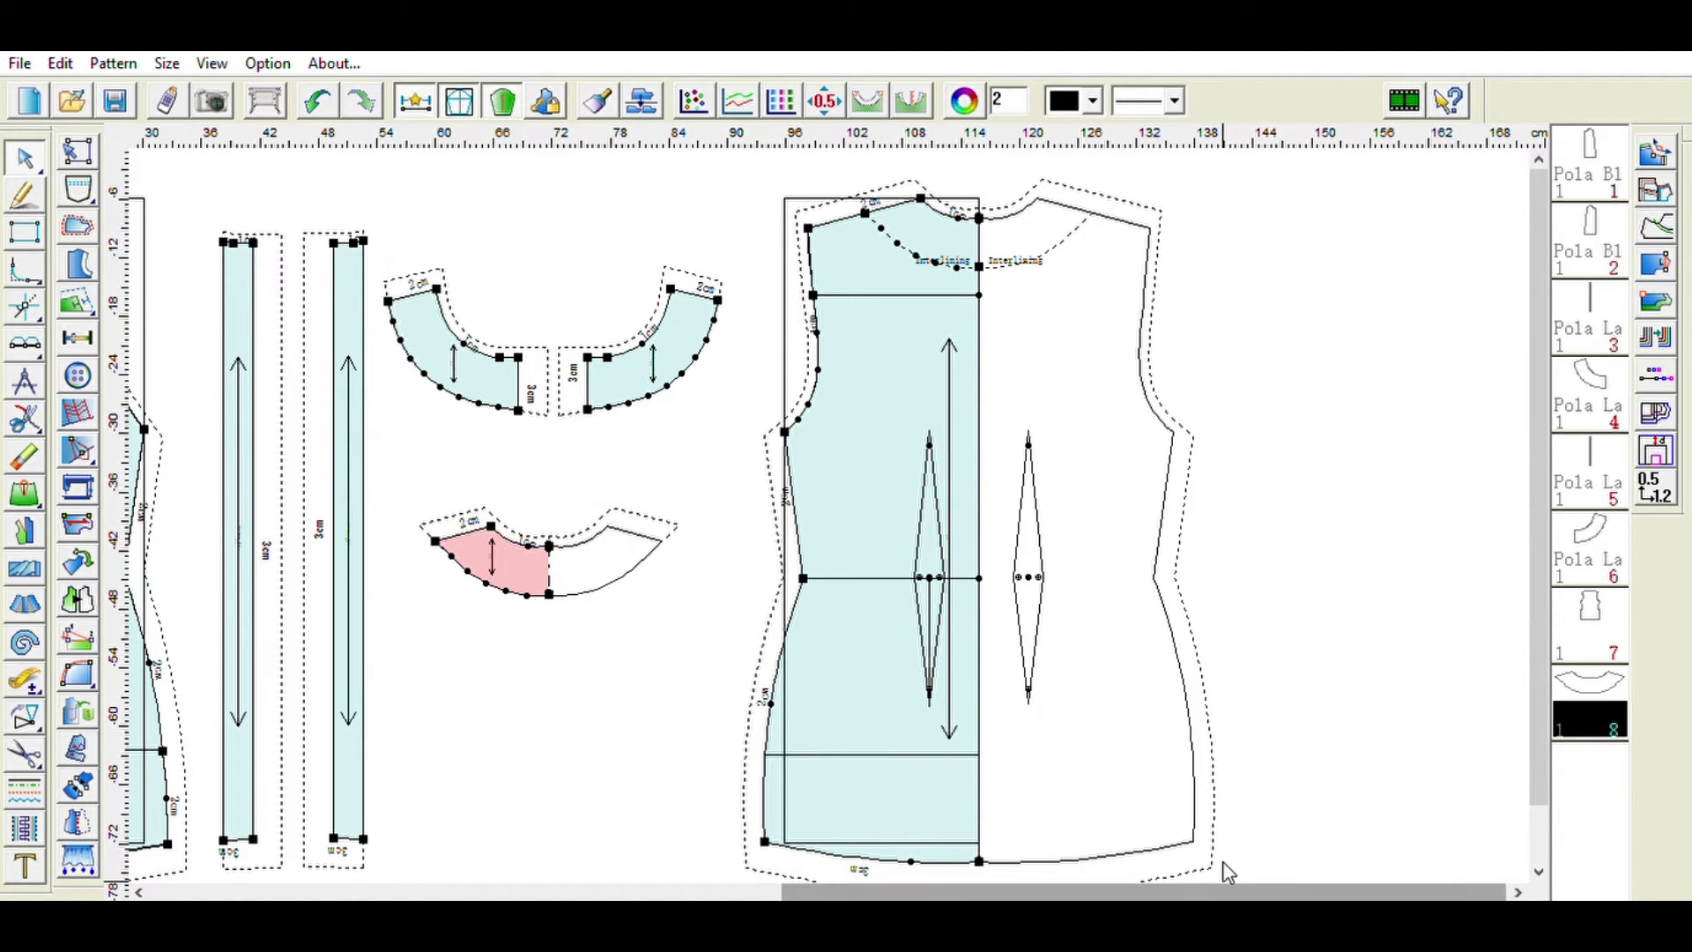
- Review all pattern pieces by selecting them in turn from the piece list
drag(1537, 514, 1540, 543)
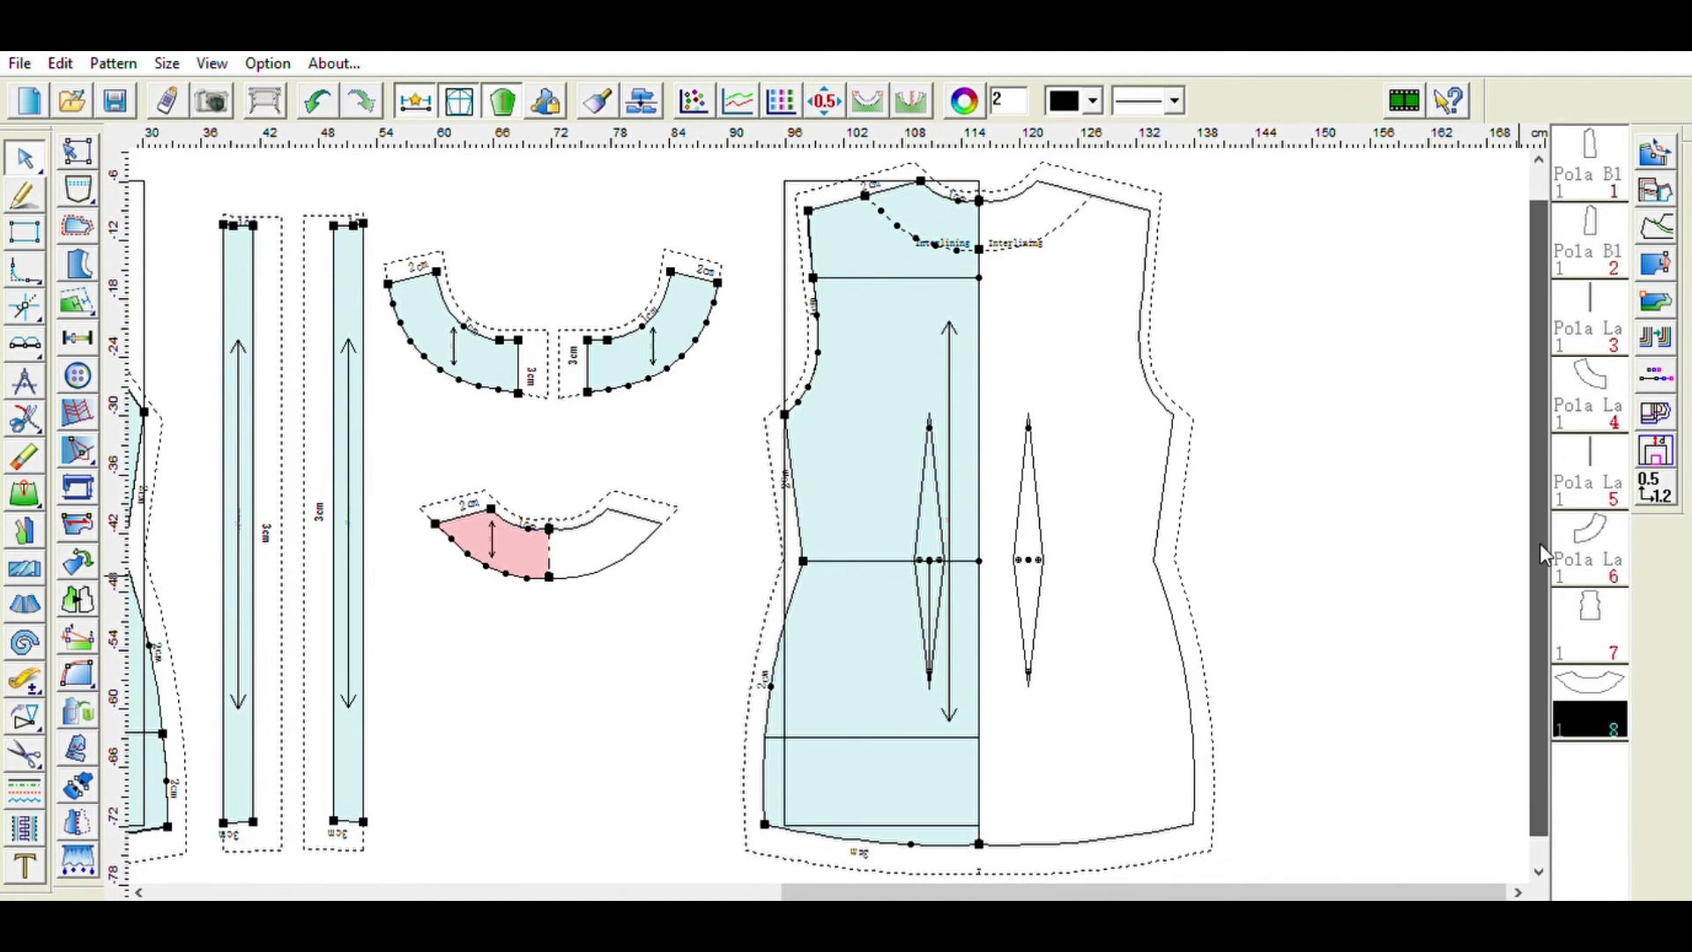
drag(1179, 890, 1213, 844)
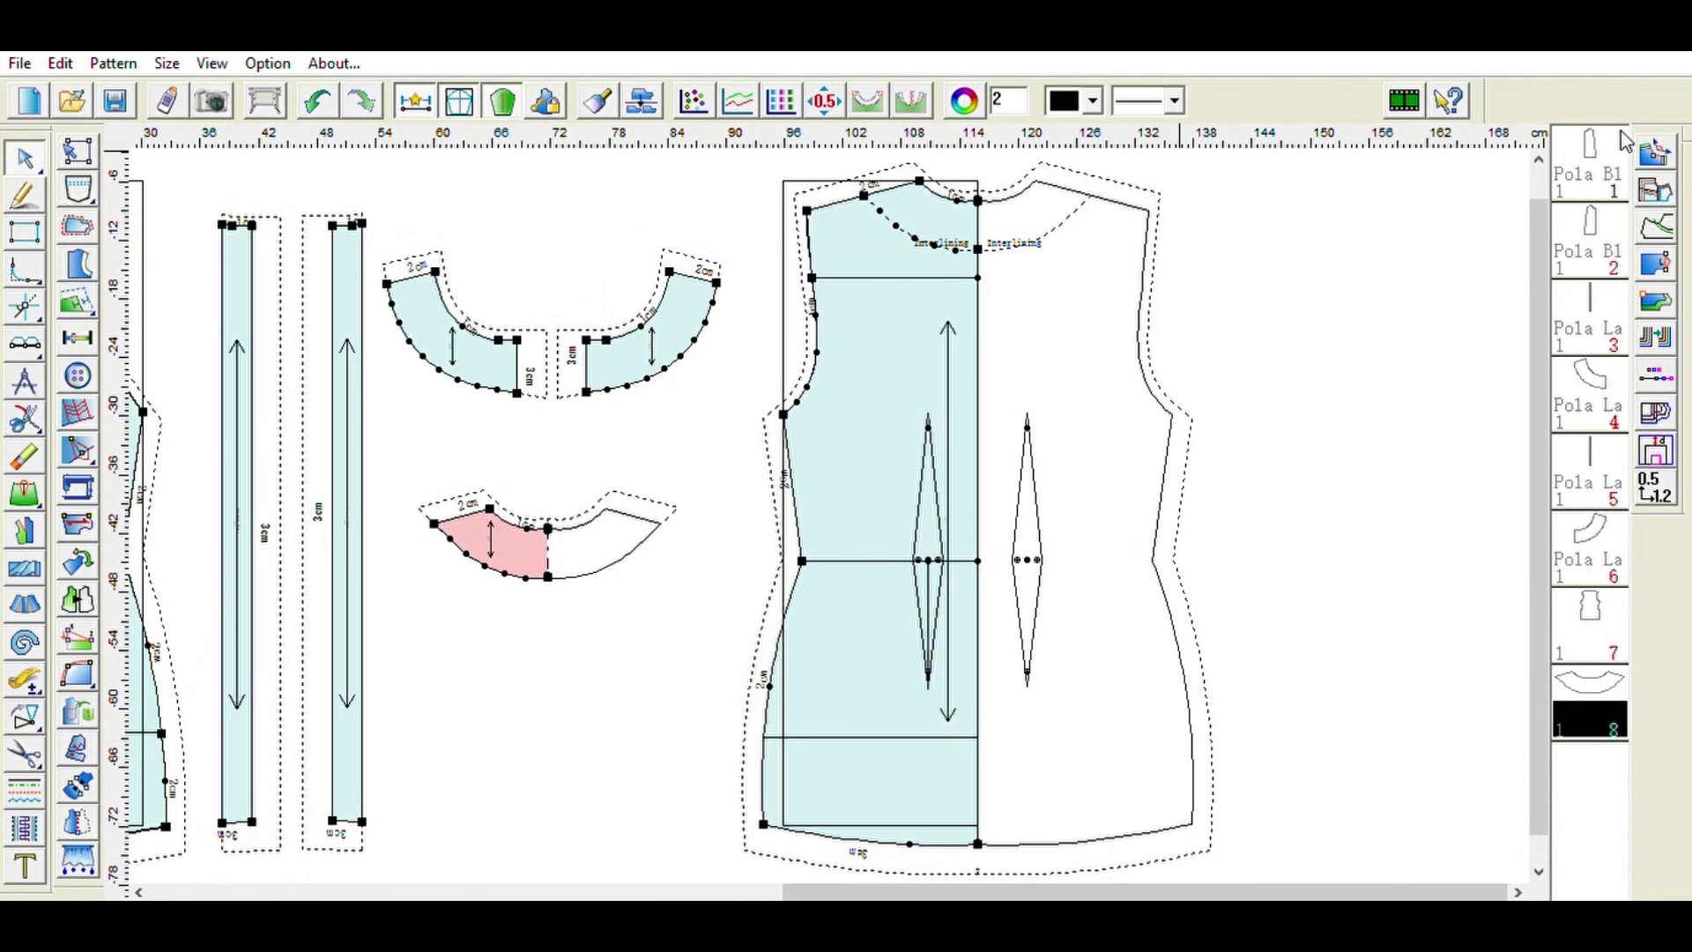
click(1599, 155)
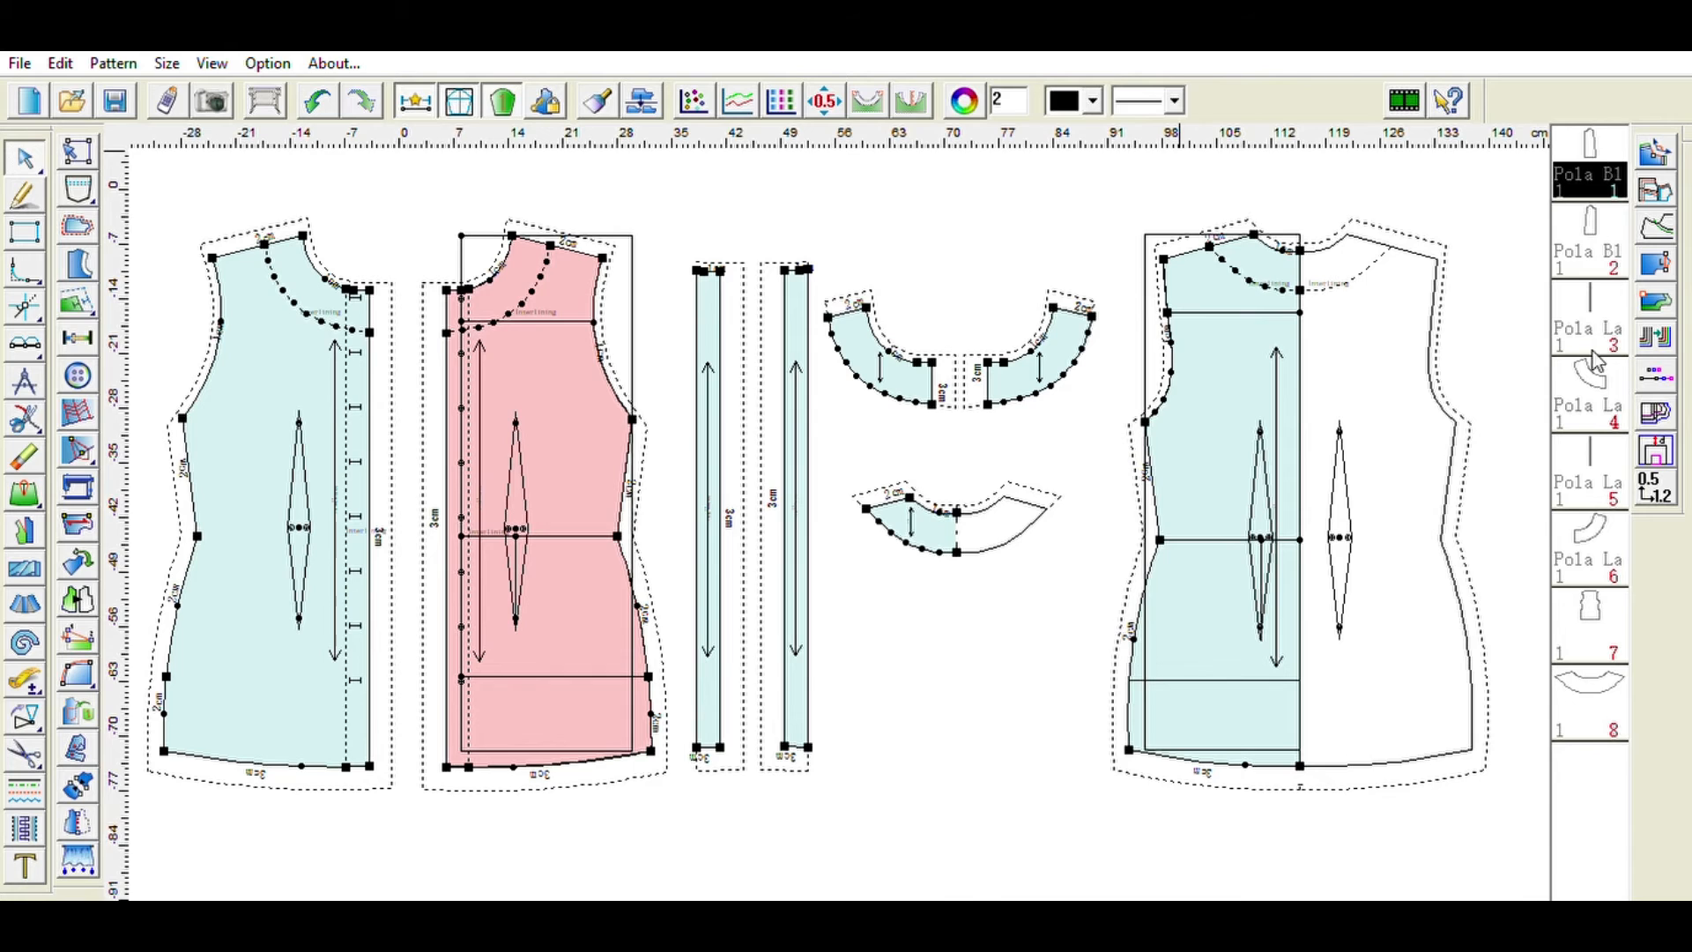
click(1599, 608)
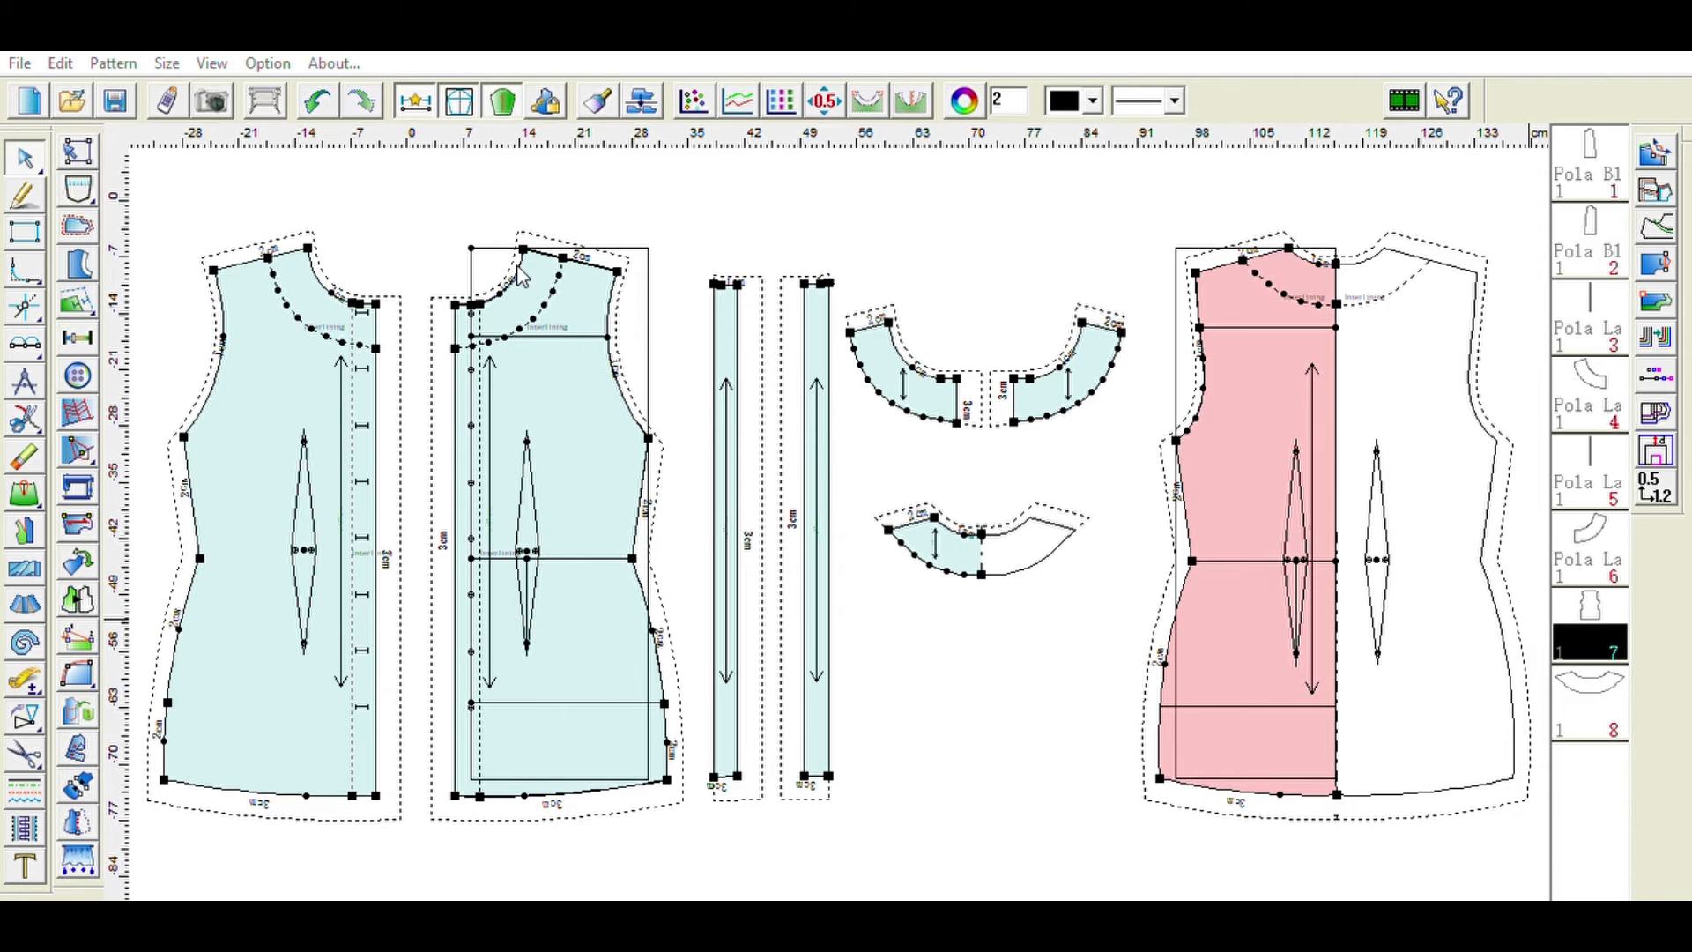
click(1117, 326)
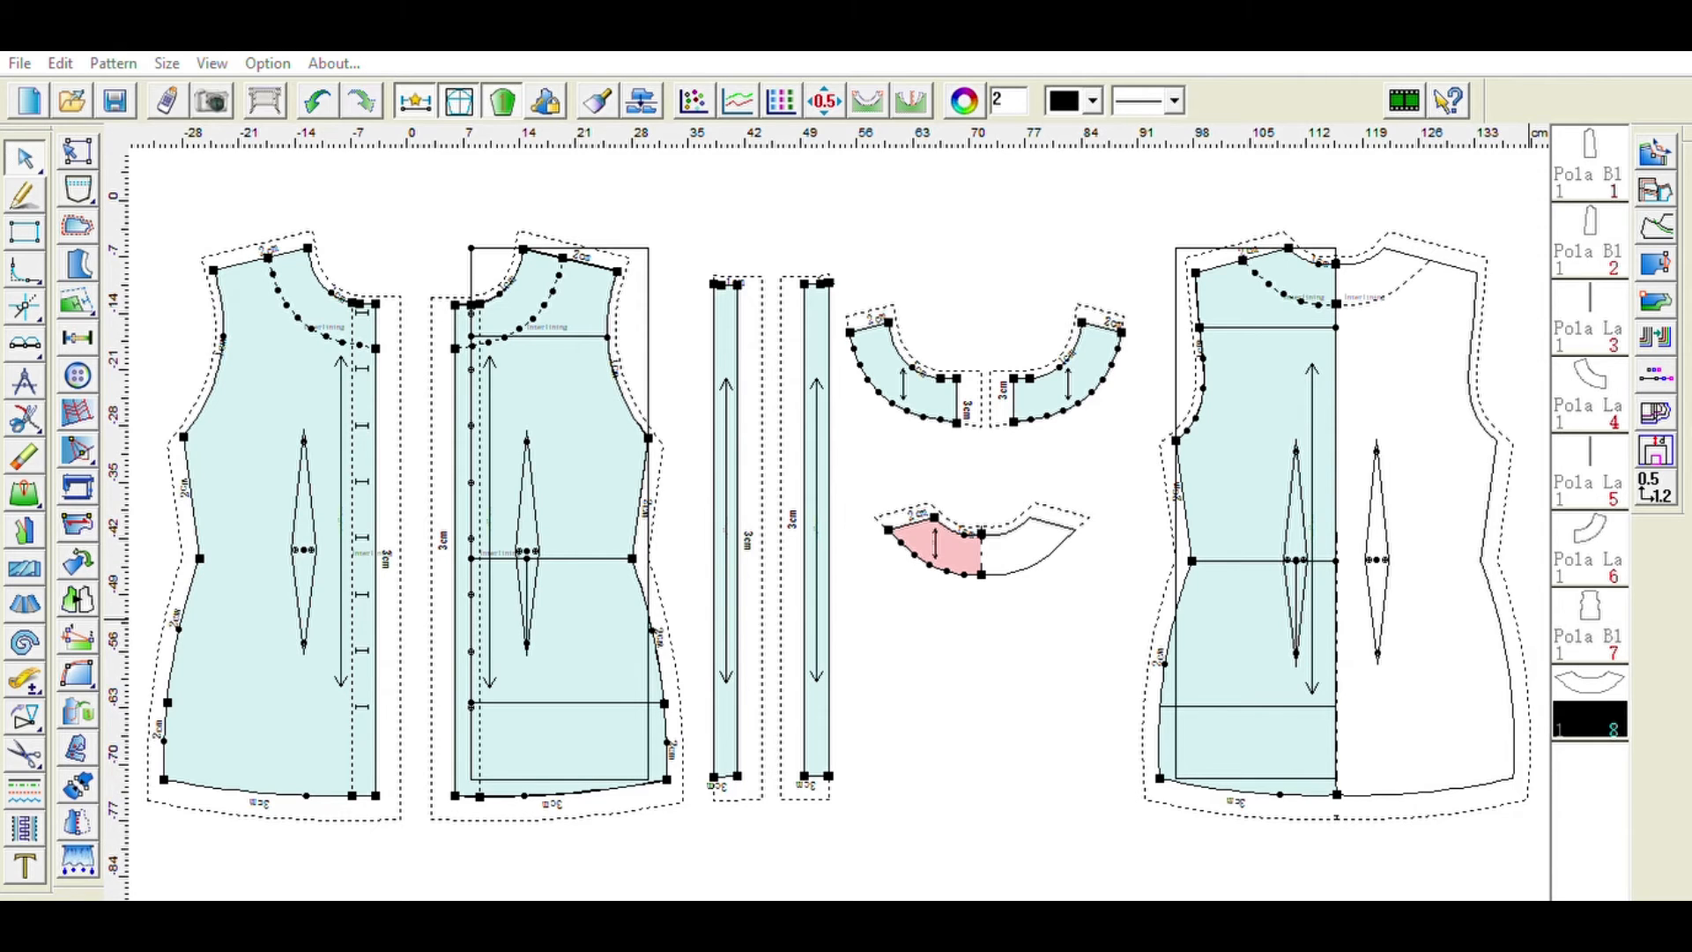
- Scroll across the sheet to inspect the front pattern pieces and the neckline facings
click(1099, 327)
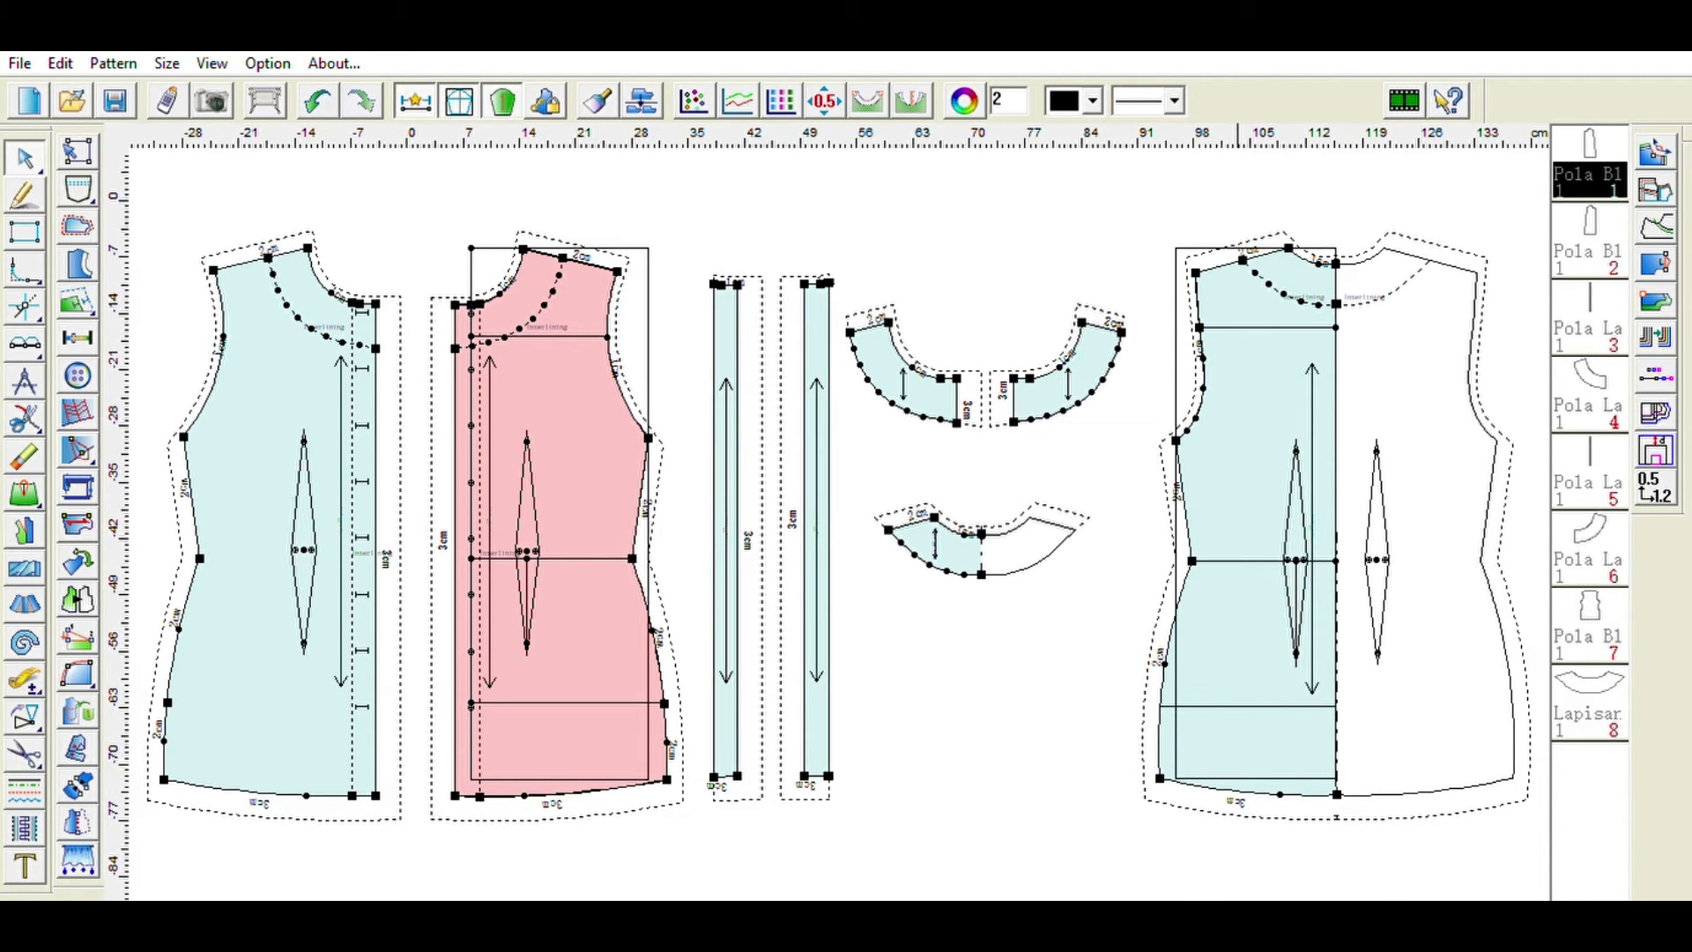
key(Right)
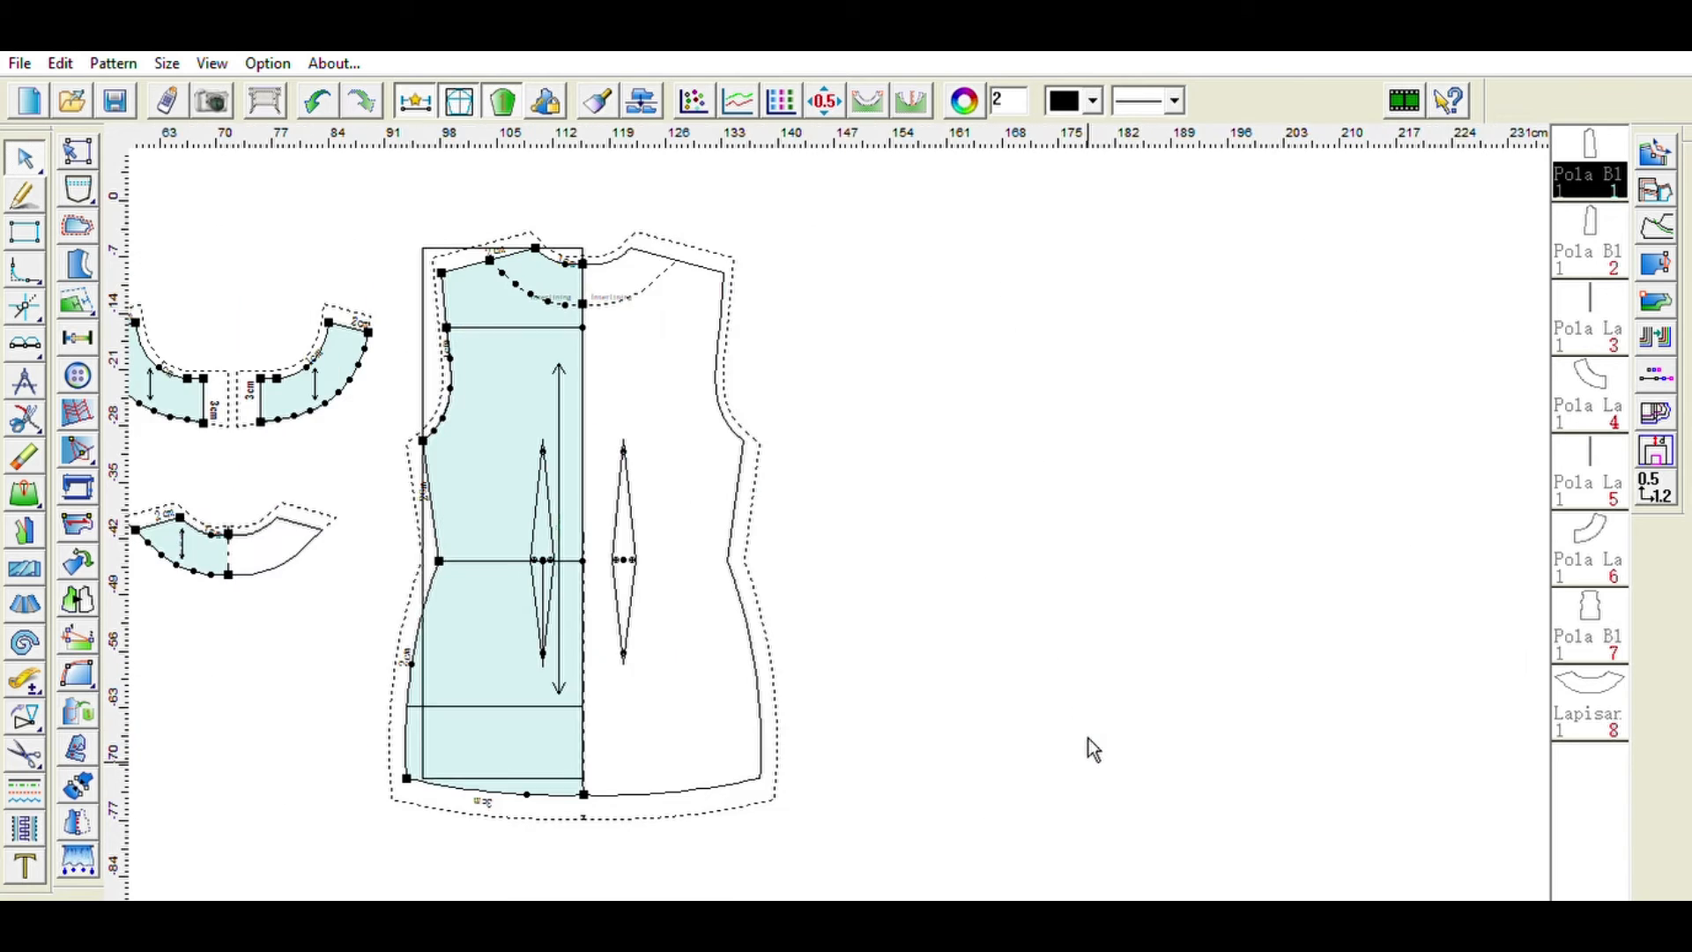
key(Right)
key(Right)
key(Right)
key(Right)
key(Left)
key(Left)
key(Left)
key(Left)
key(Left)
key(Left)
key(Left)
key(Left)
key(Left)
key(Left)
key(Left)
key(Left)
key(Left)
key(Left)
key(Left)
key(Down)
key(Down)
key(Down)
key(Down)
key(Down)
key(Down)
key(Down)
key(Down)
key(Down)
key(Down)
key(Up)
key(Up)
key(Up)
key(Down)
key(Down)
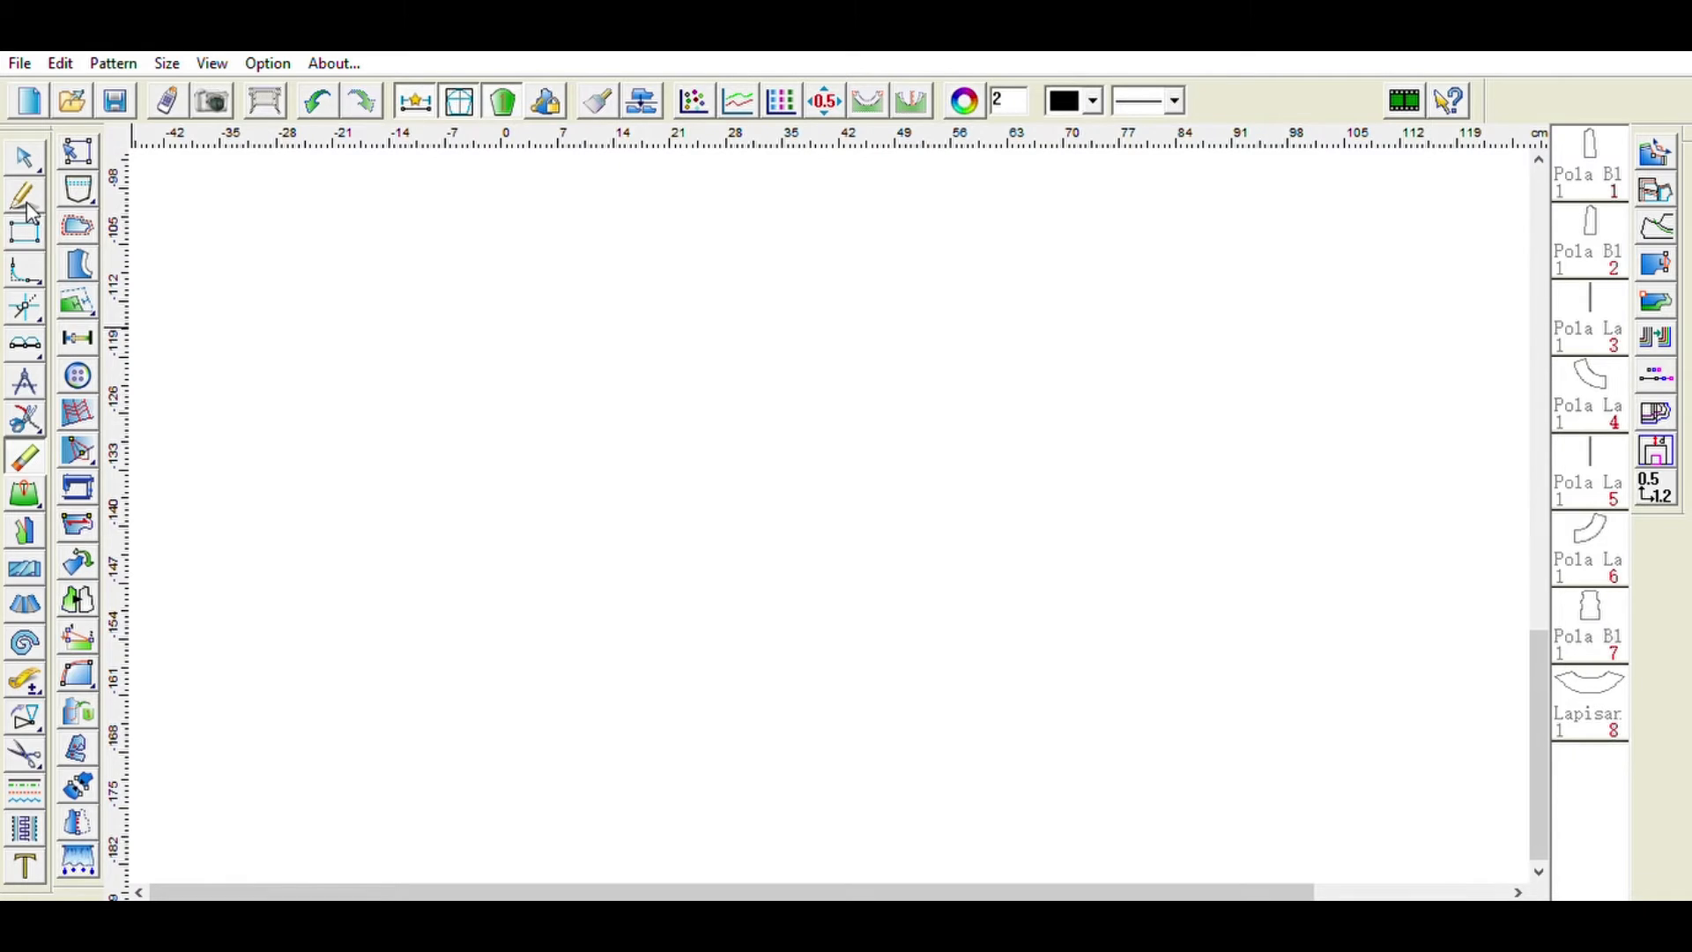
- Draw a skirt block rectangle about 25 cm wide and 65 cm long on an empty area of the sheet
click(25, 231)
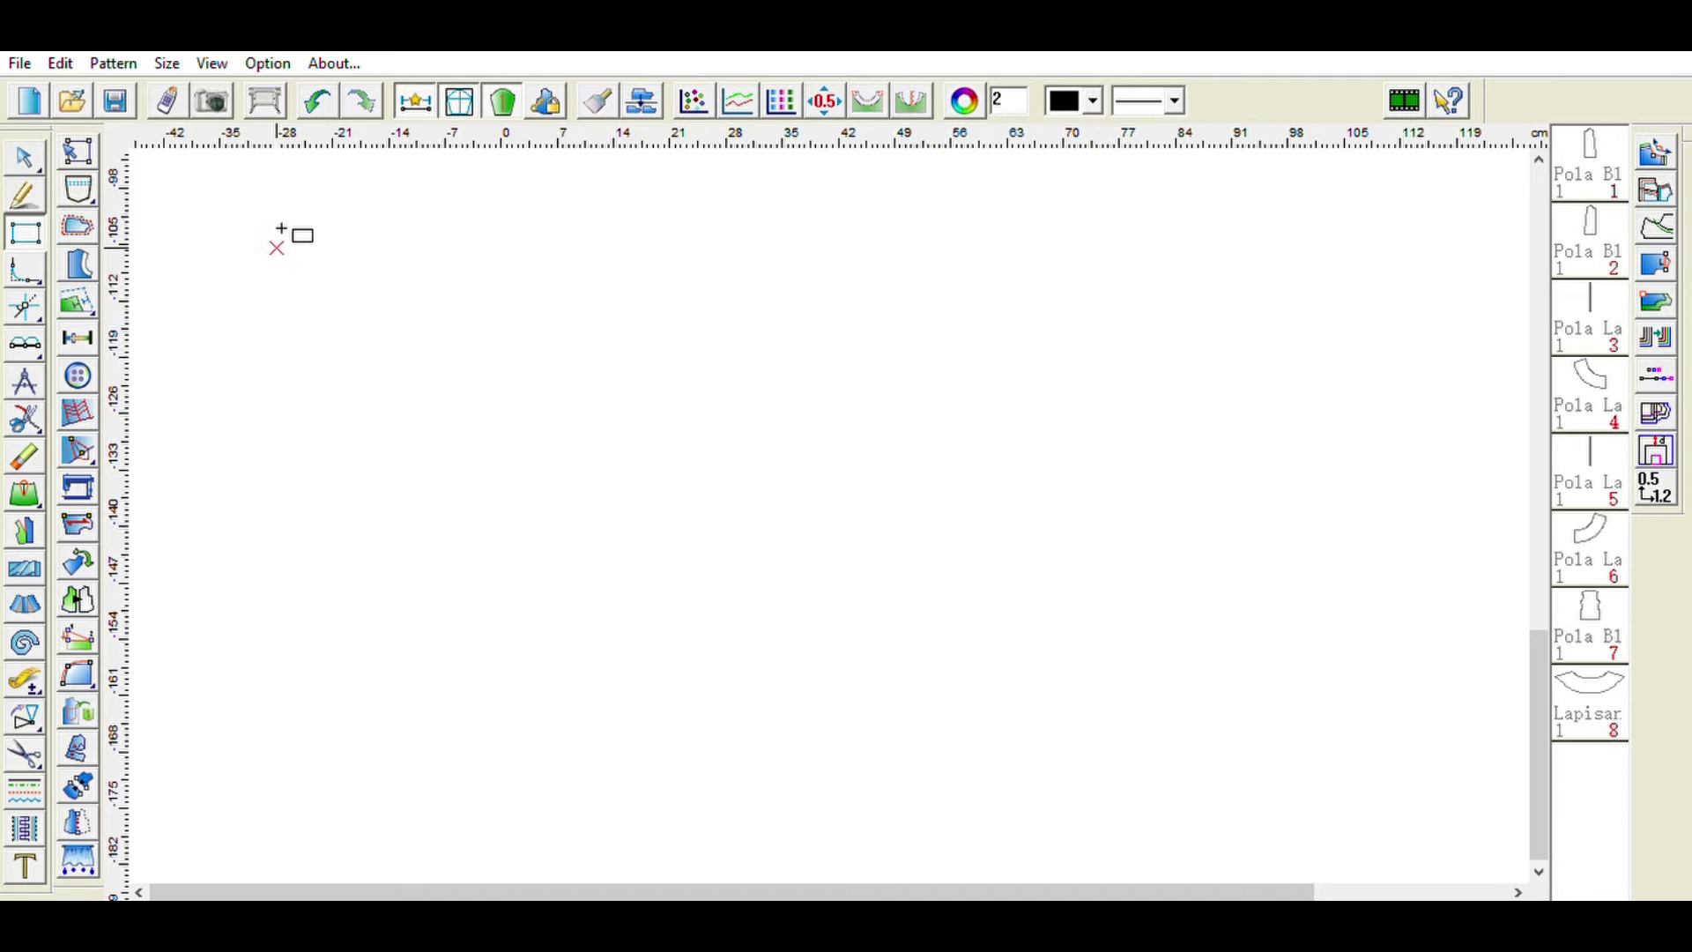
drag(277, 249, 292, 731)
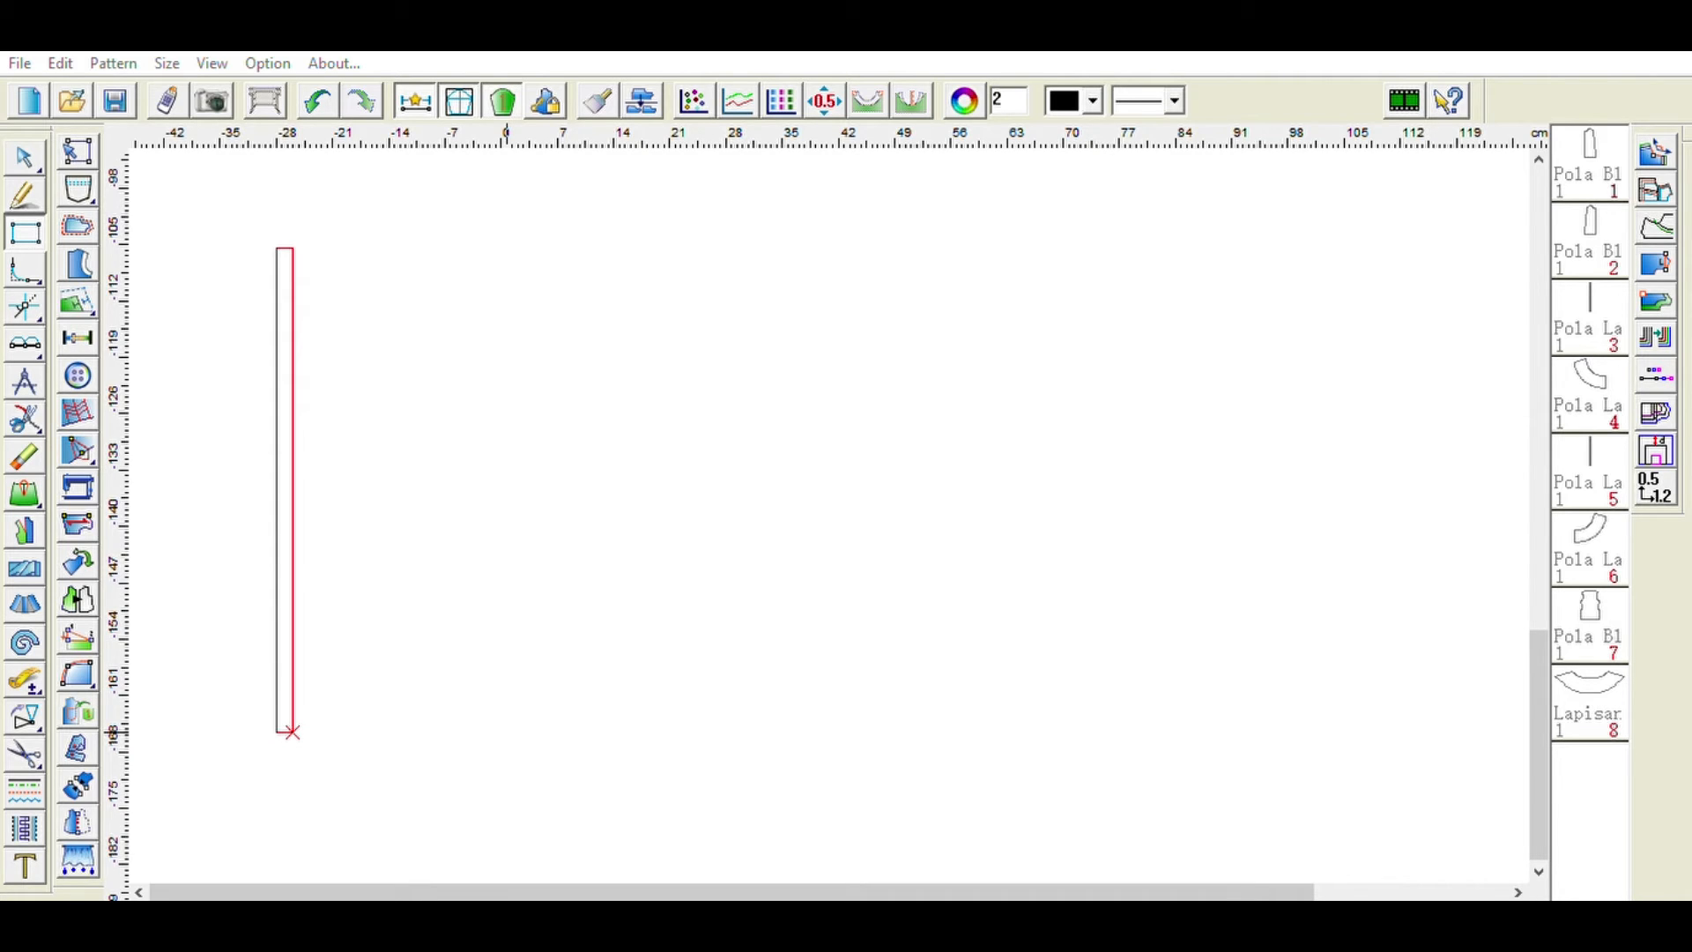
drag(293, 731, 469, 779)
key(BackSpace)
text(3)
click(591, 633)
- Add a point on the rectangle's left edge just below its top-left corner
click(32, 186)
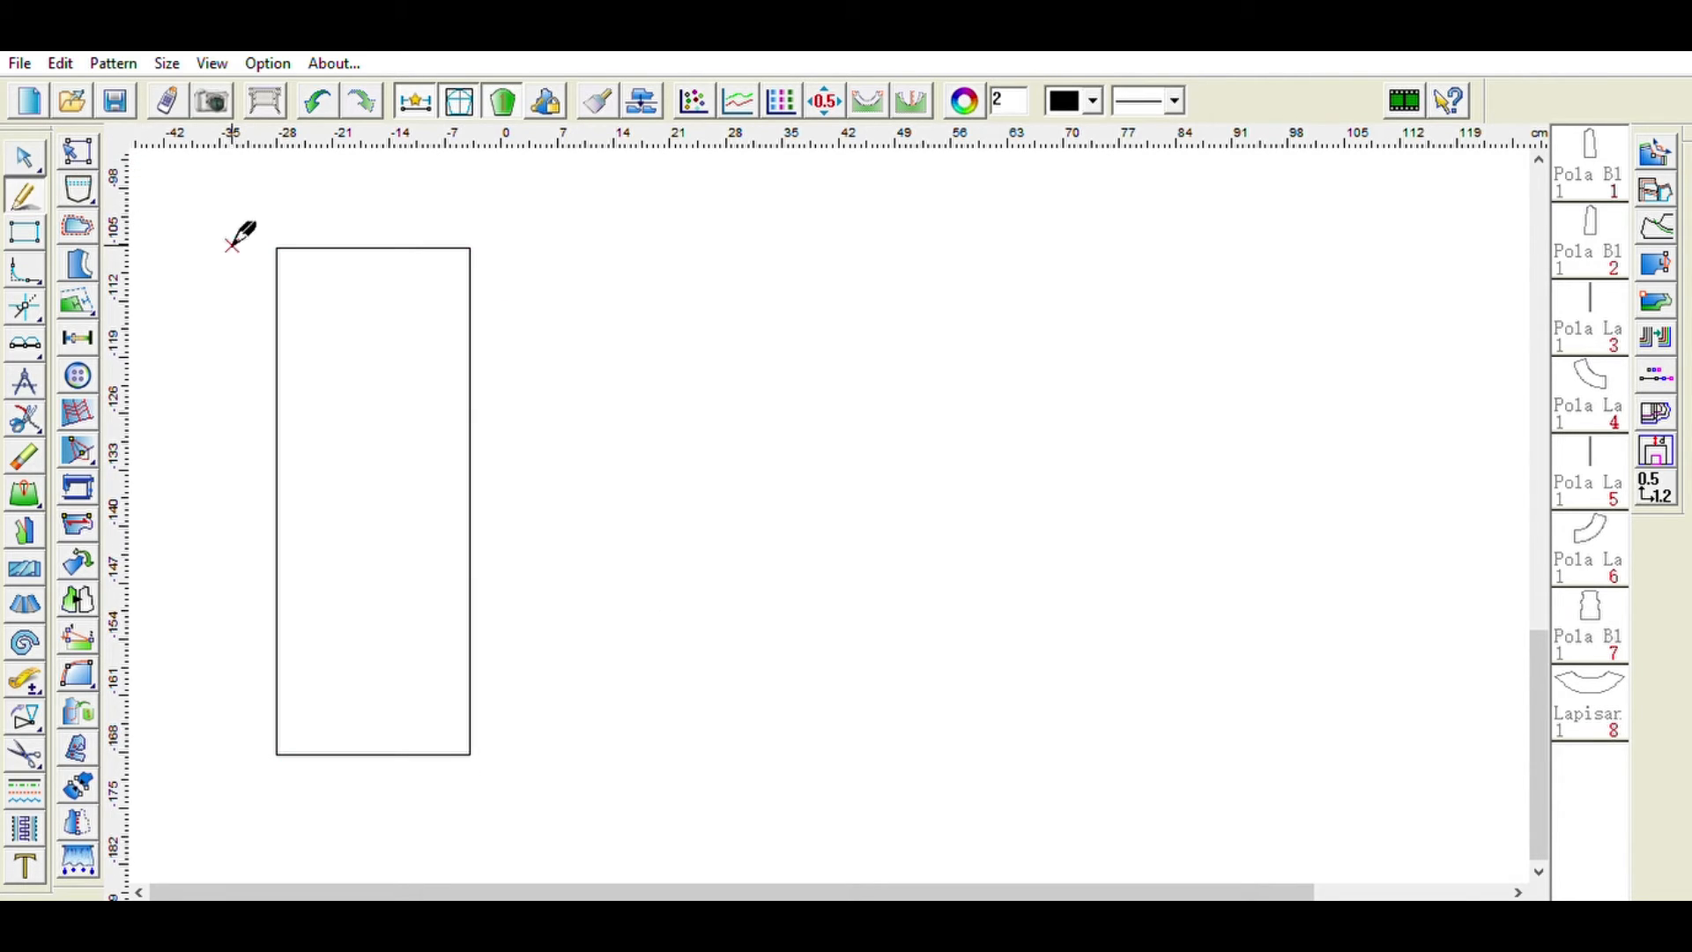
click(24, 332)
click(67, 324)
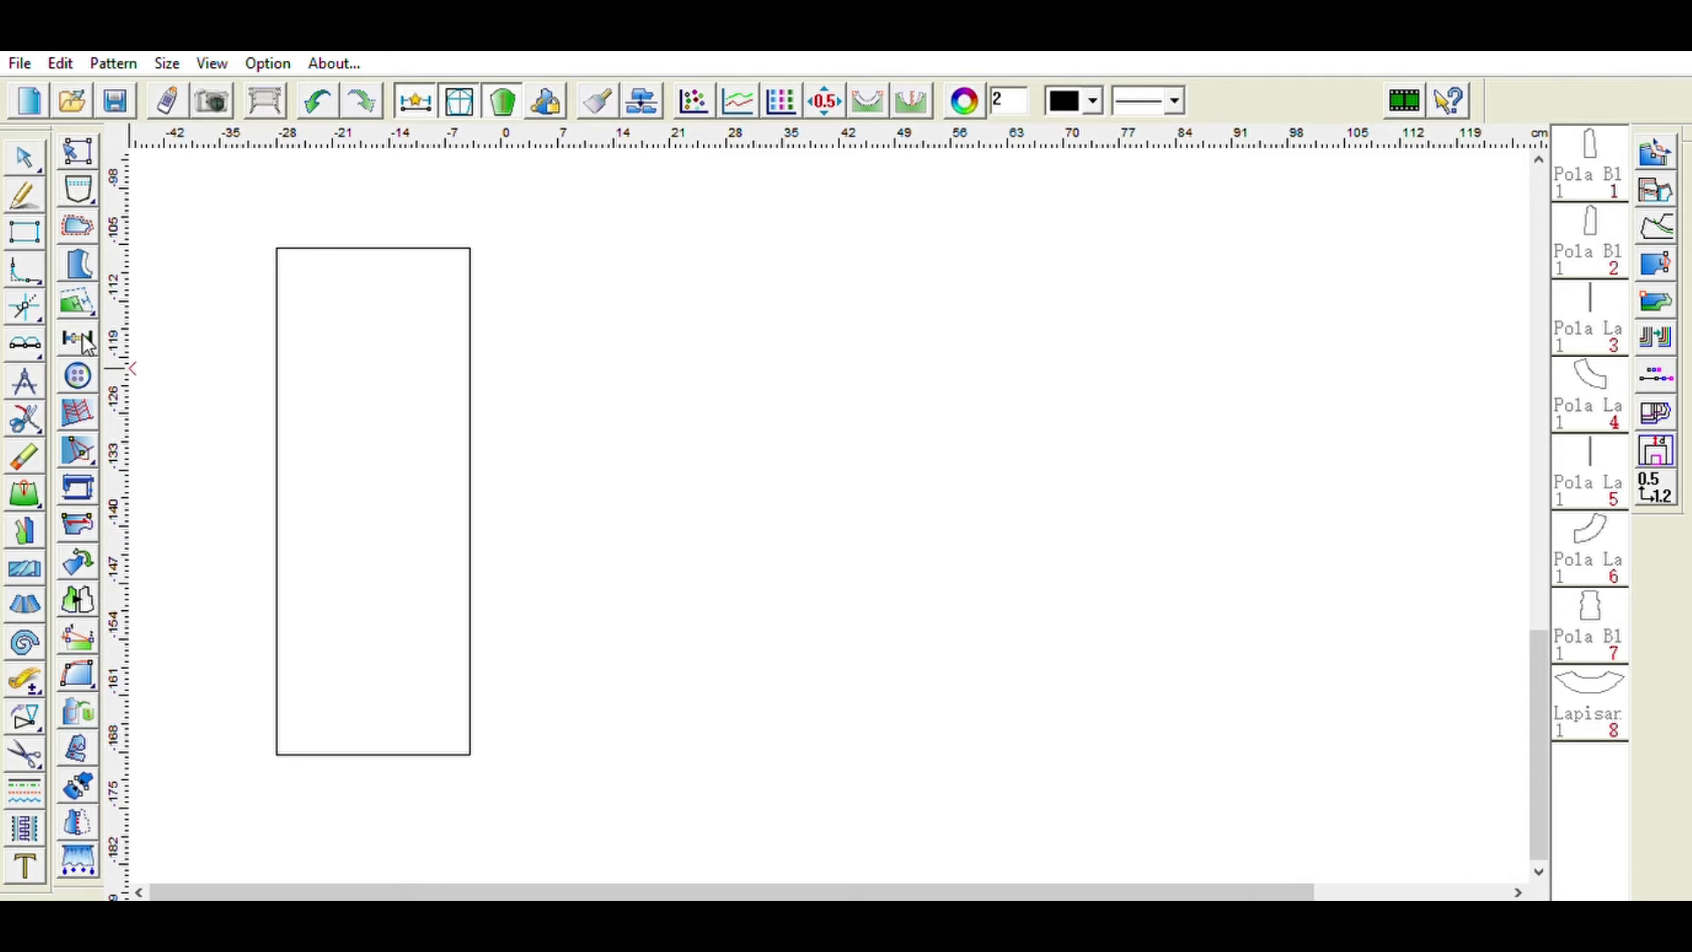
click(277, 248)
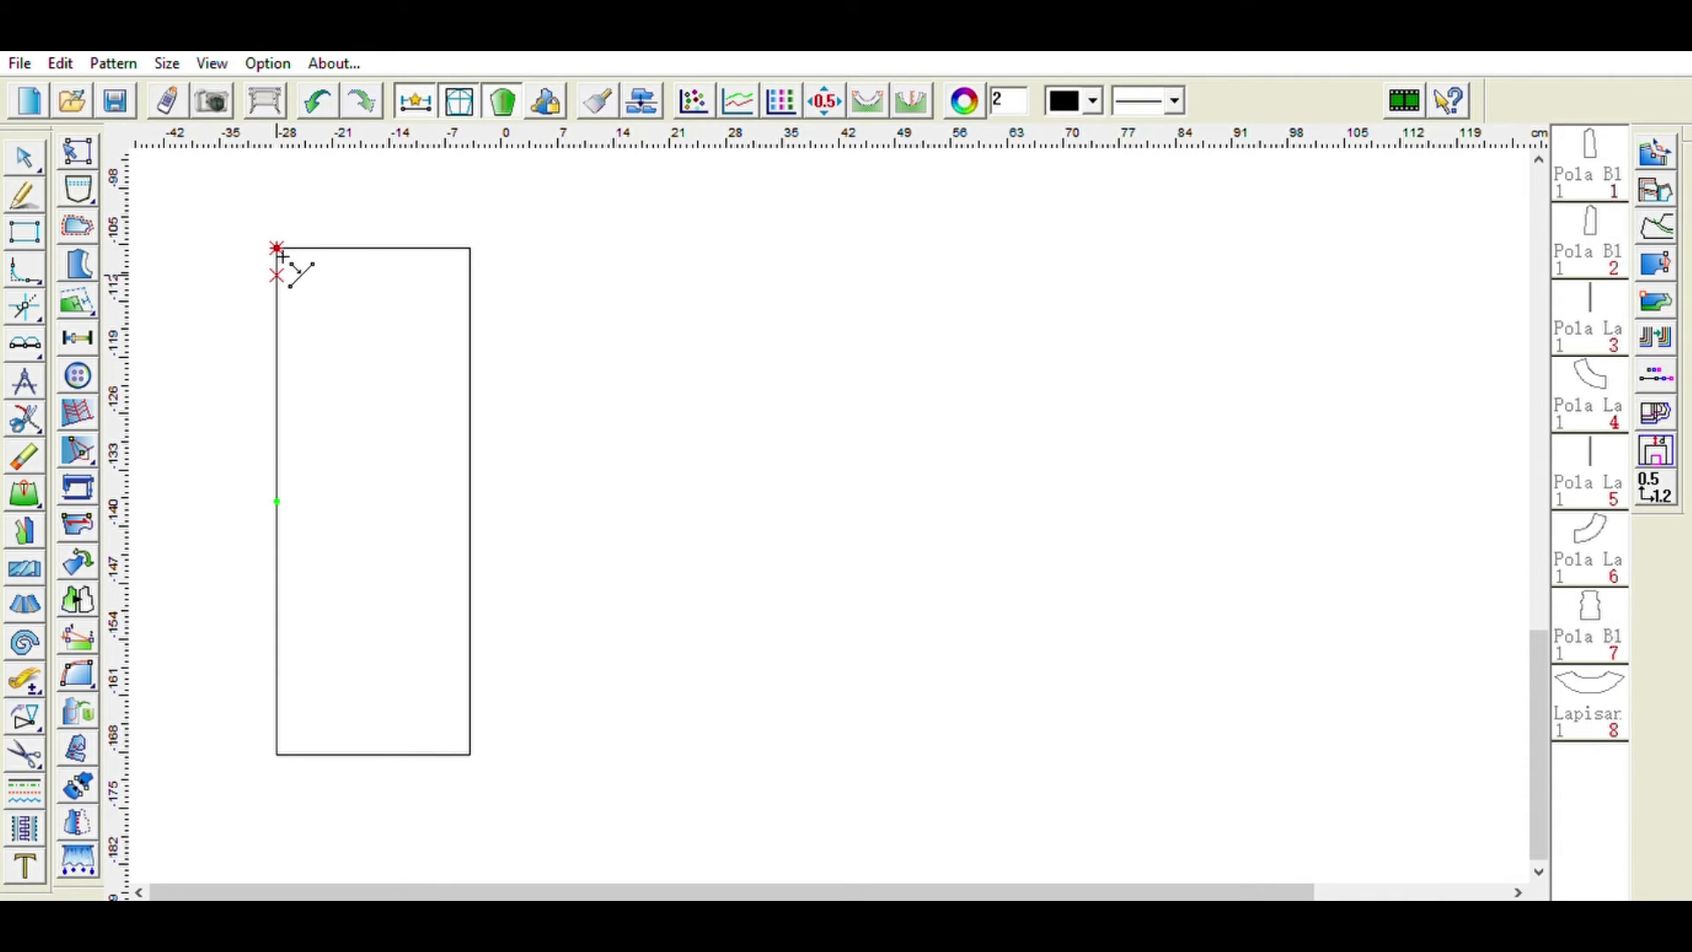
click(386, 460)
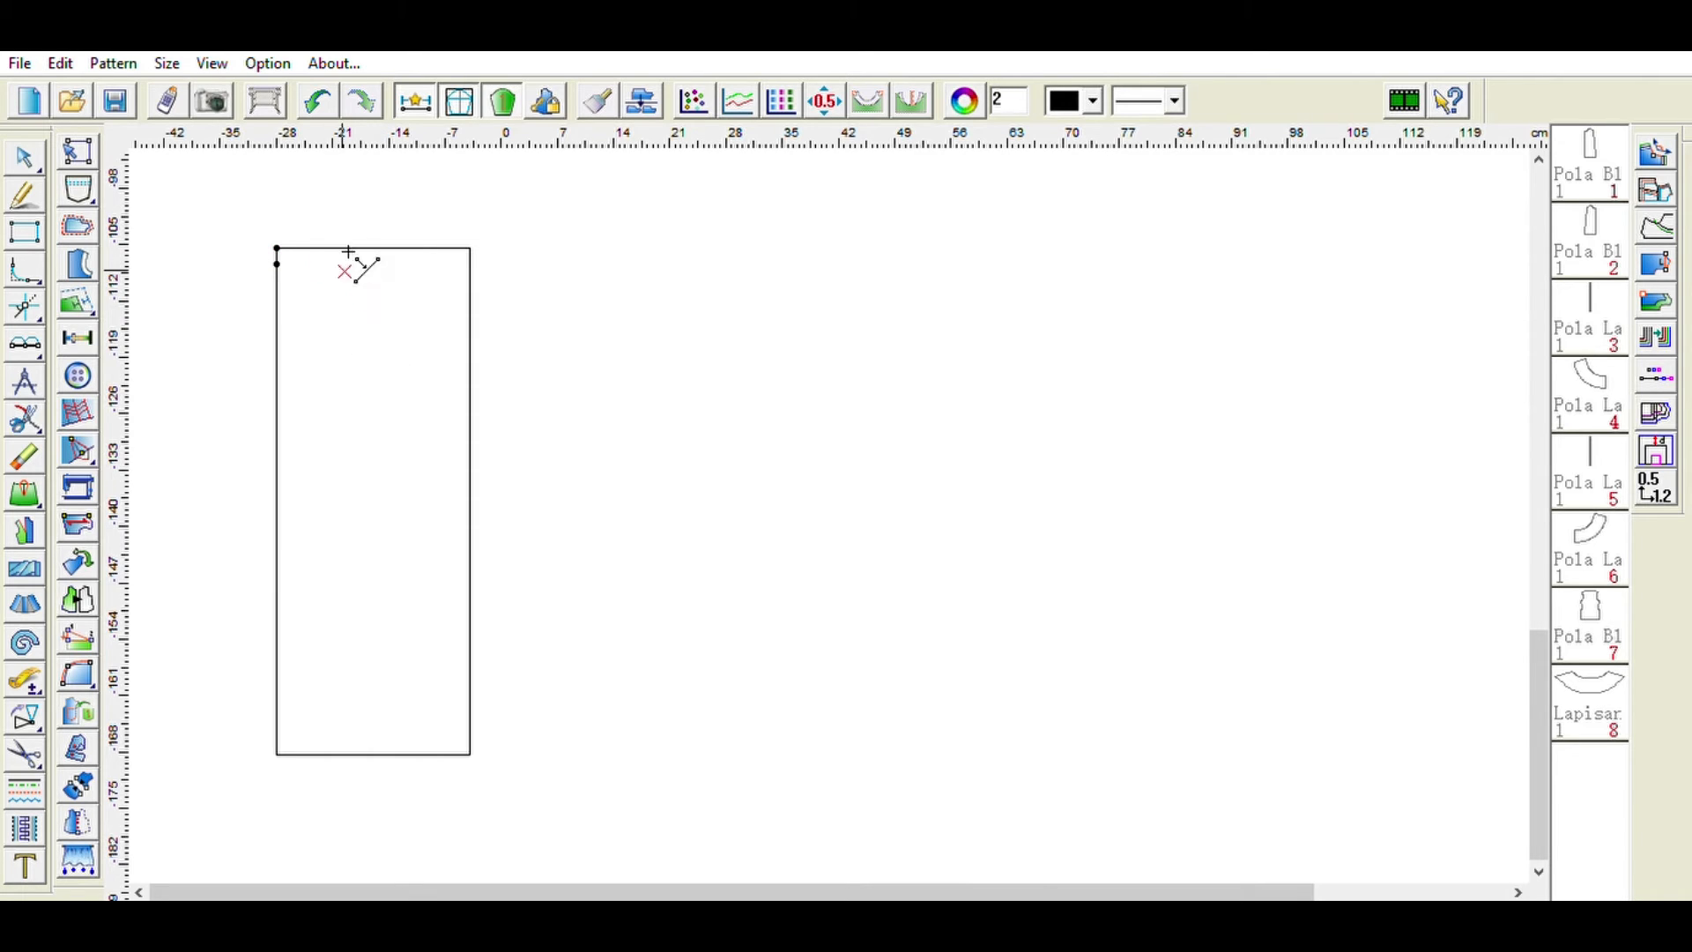
- Add a point on the rectangle's top edge 20 cm from the left corner
click(423, 246)
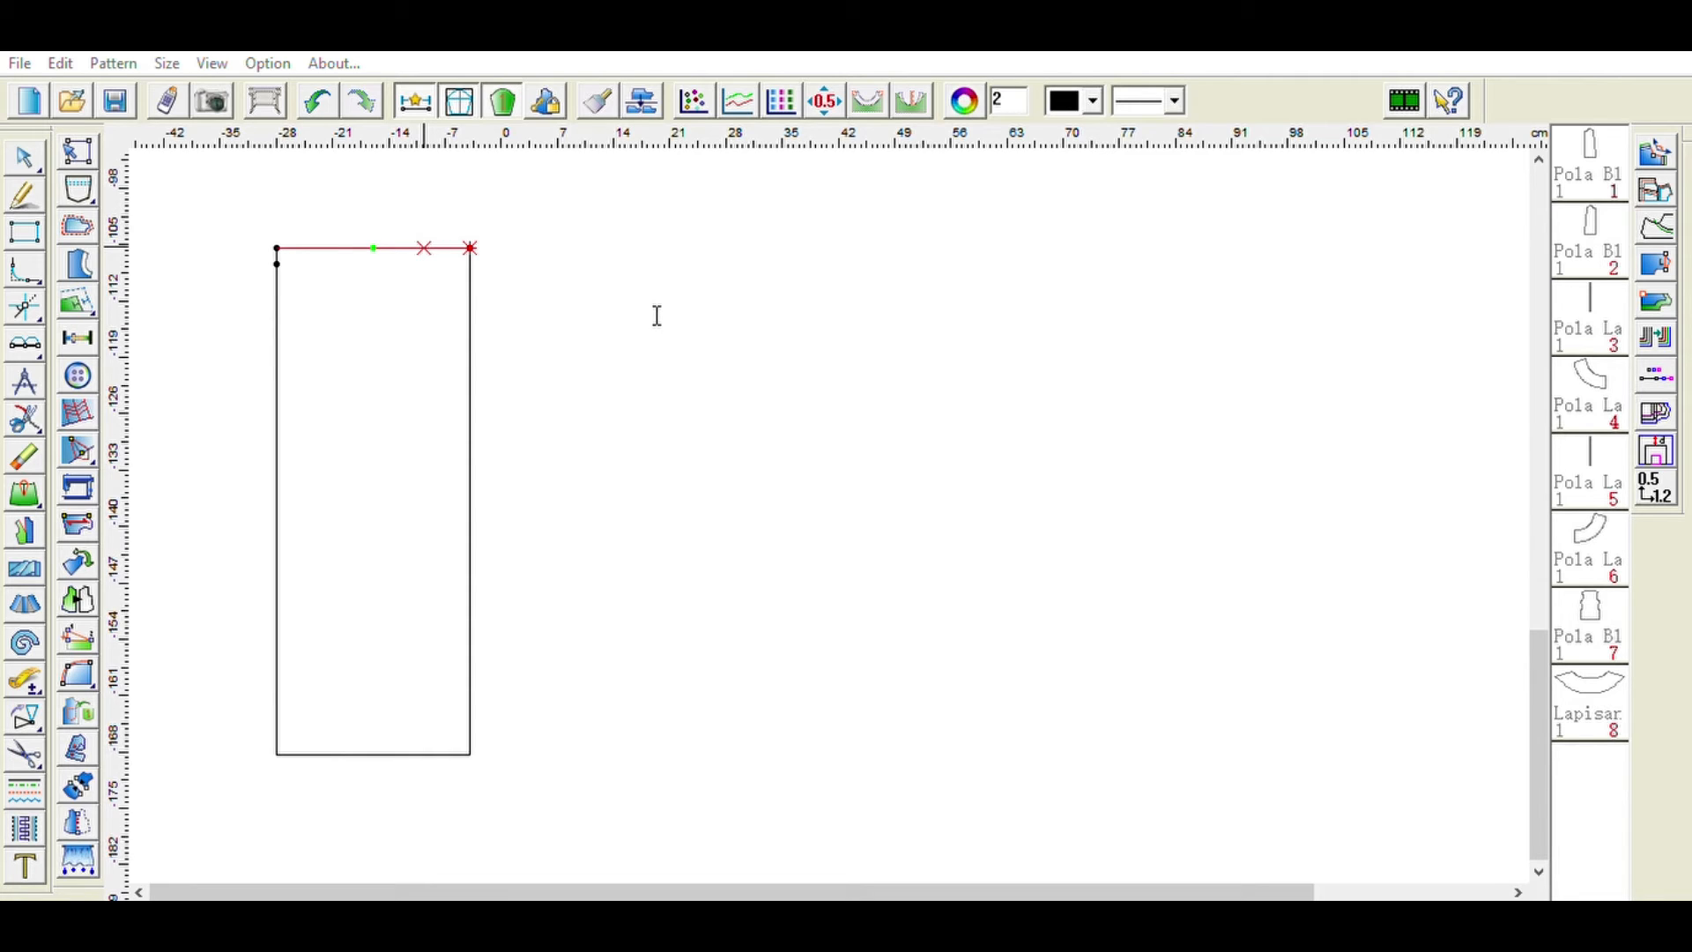
text(20)
click(537, 434)
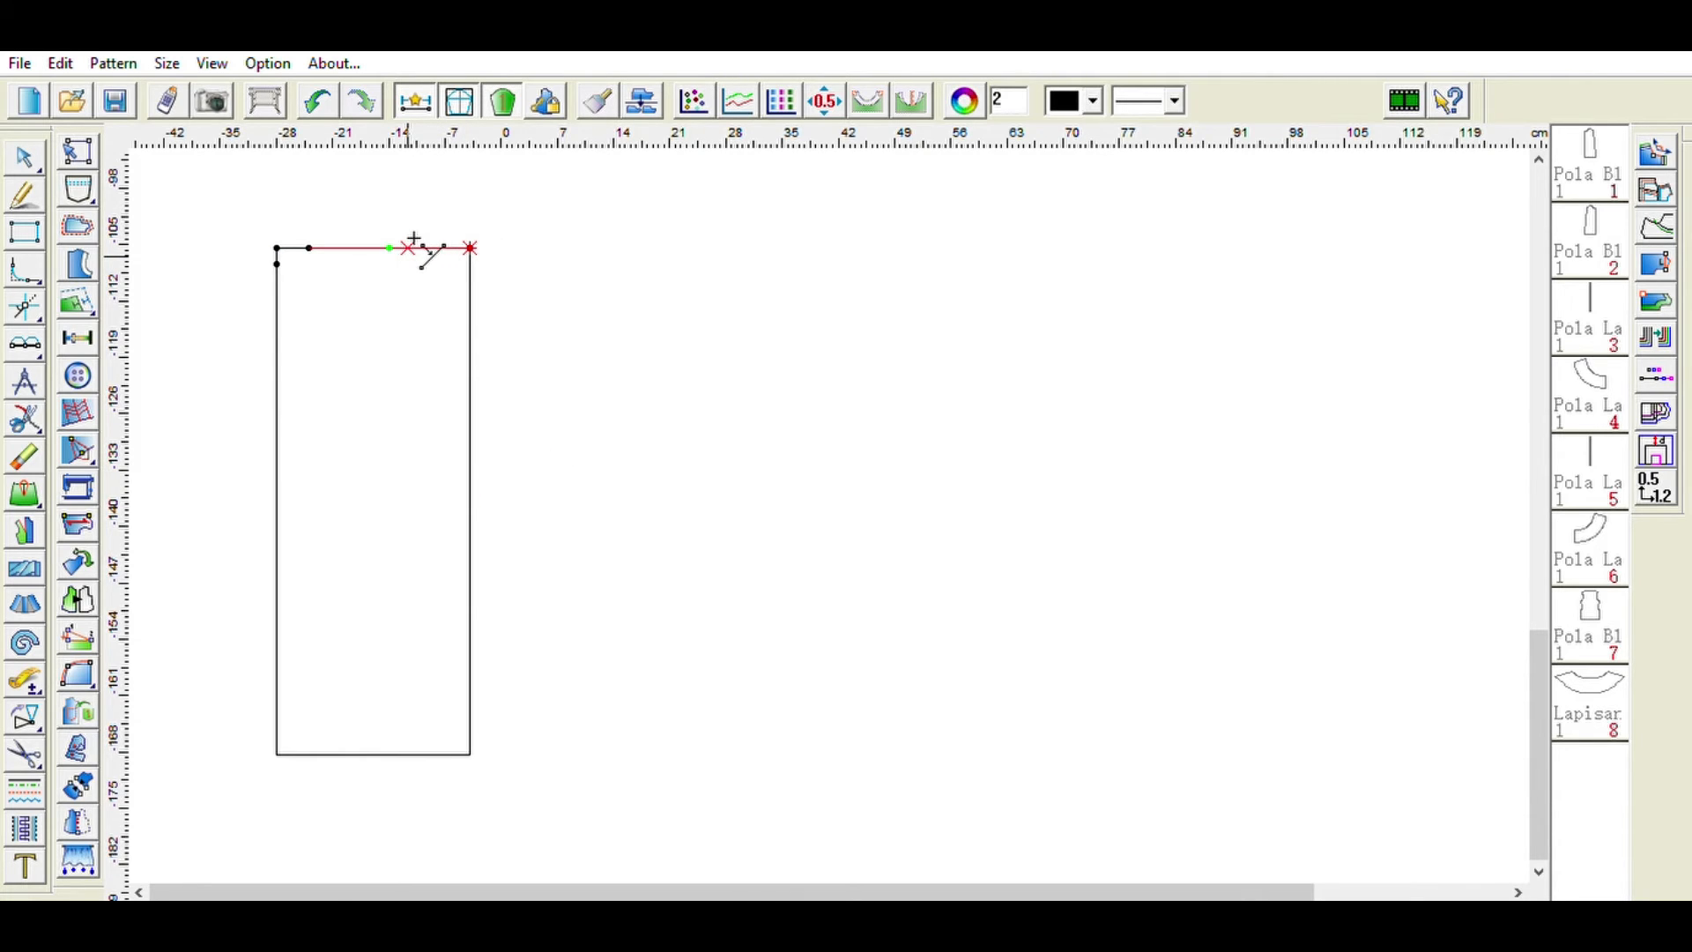
click(322, 102)
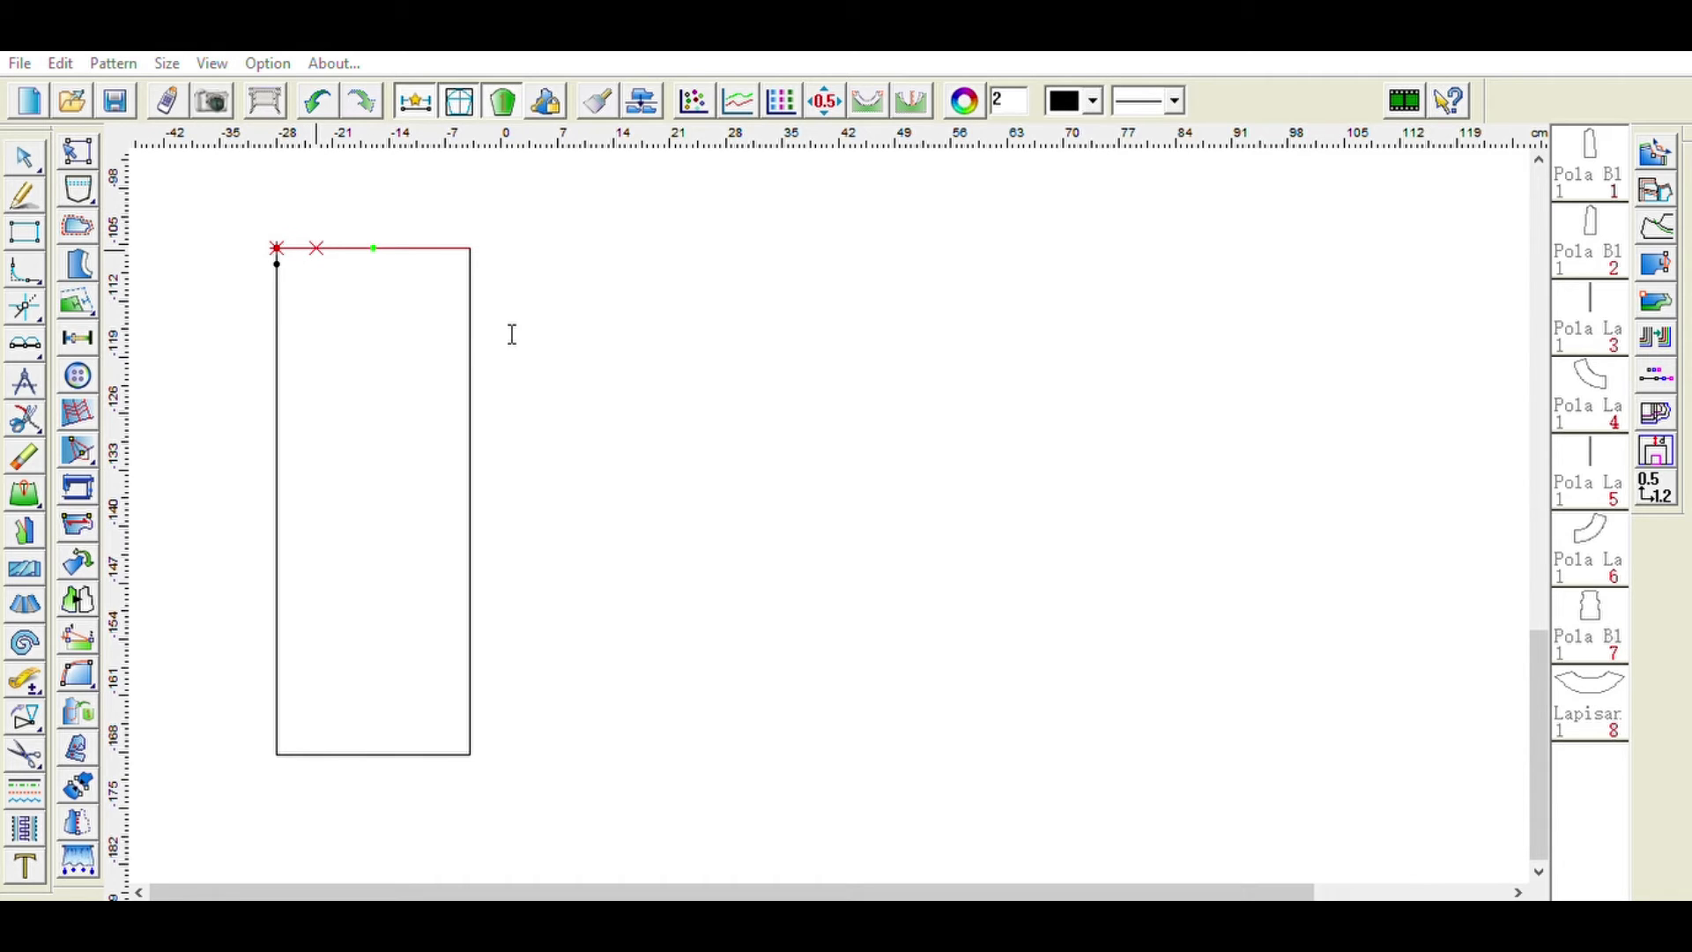
click(439, 248)
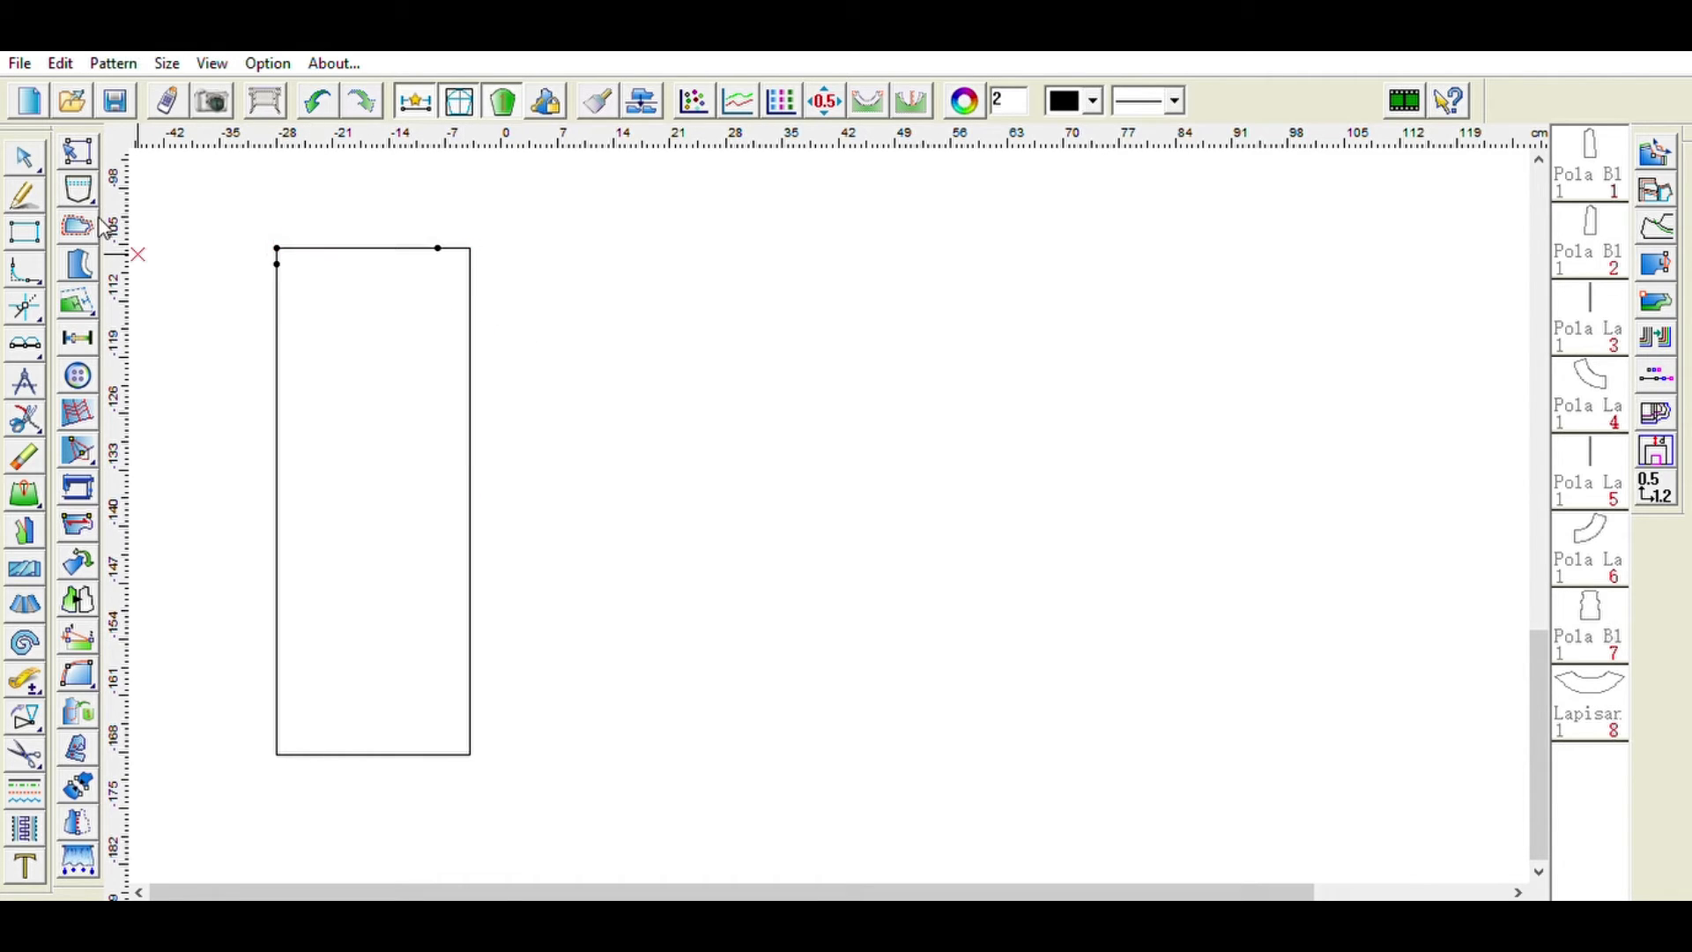
- Draw the curved waistline from the point below the top-left corner to the point on the top edge
click(24, 187)
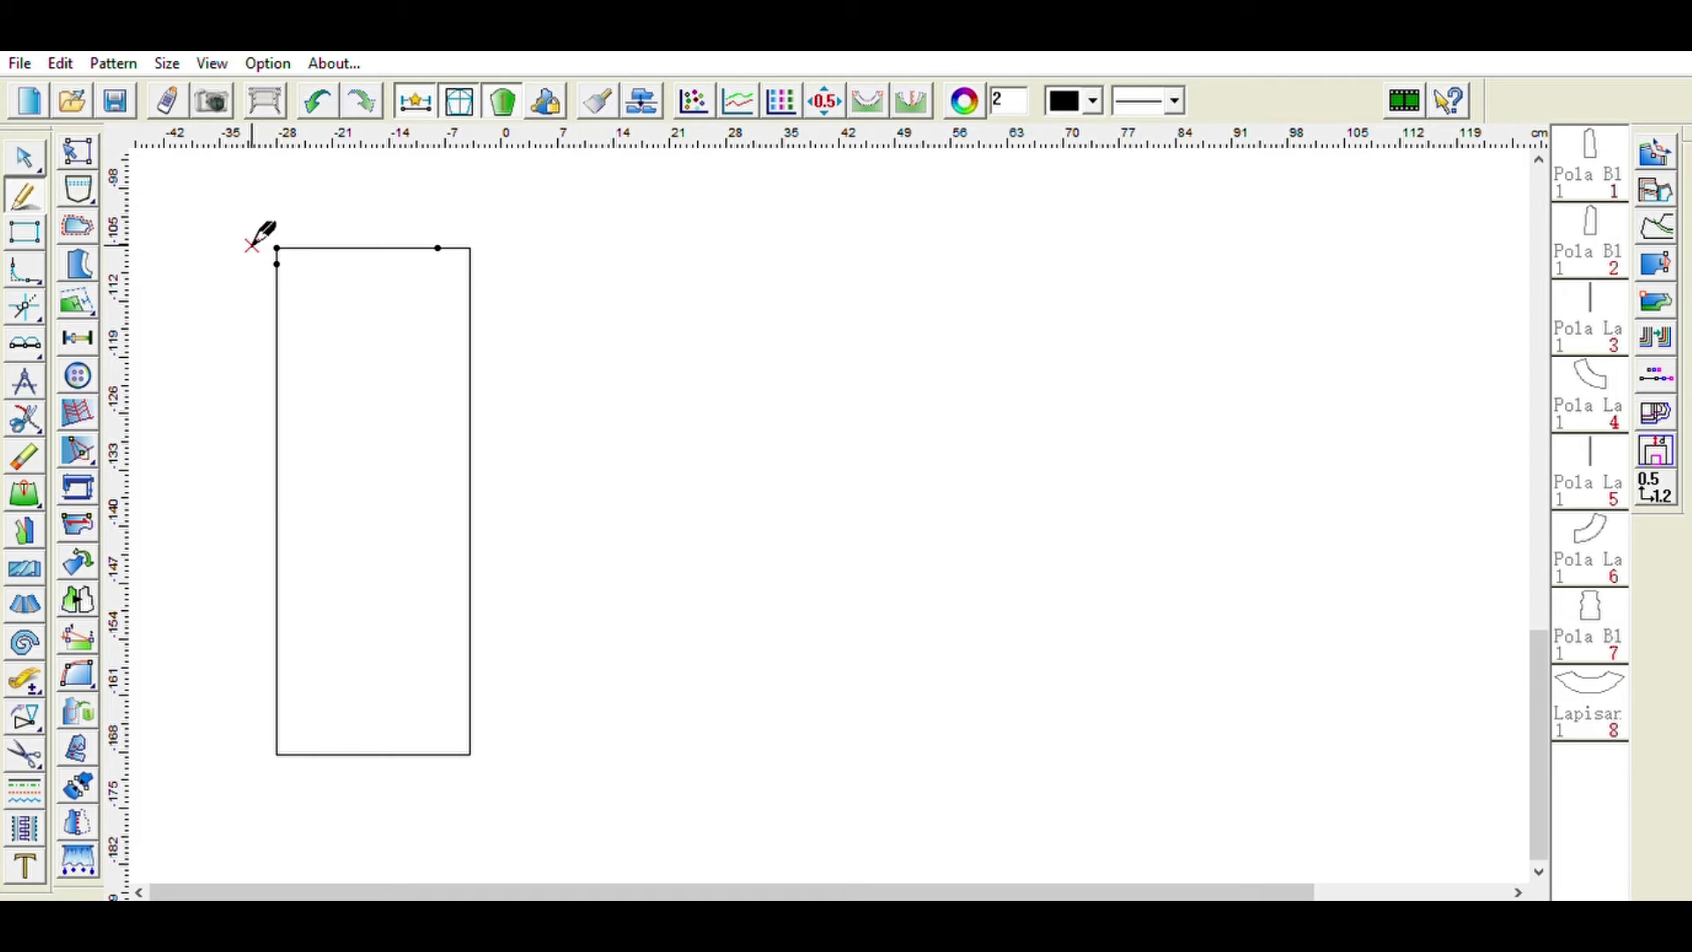
click(276, 264)
click(360, 262)
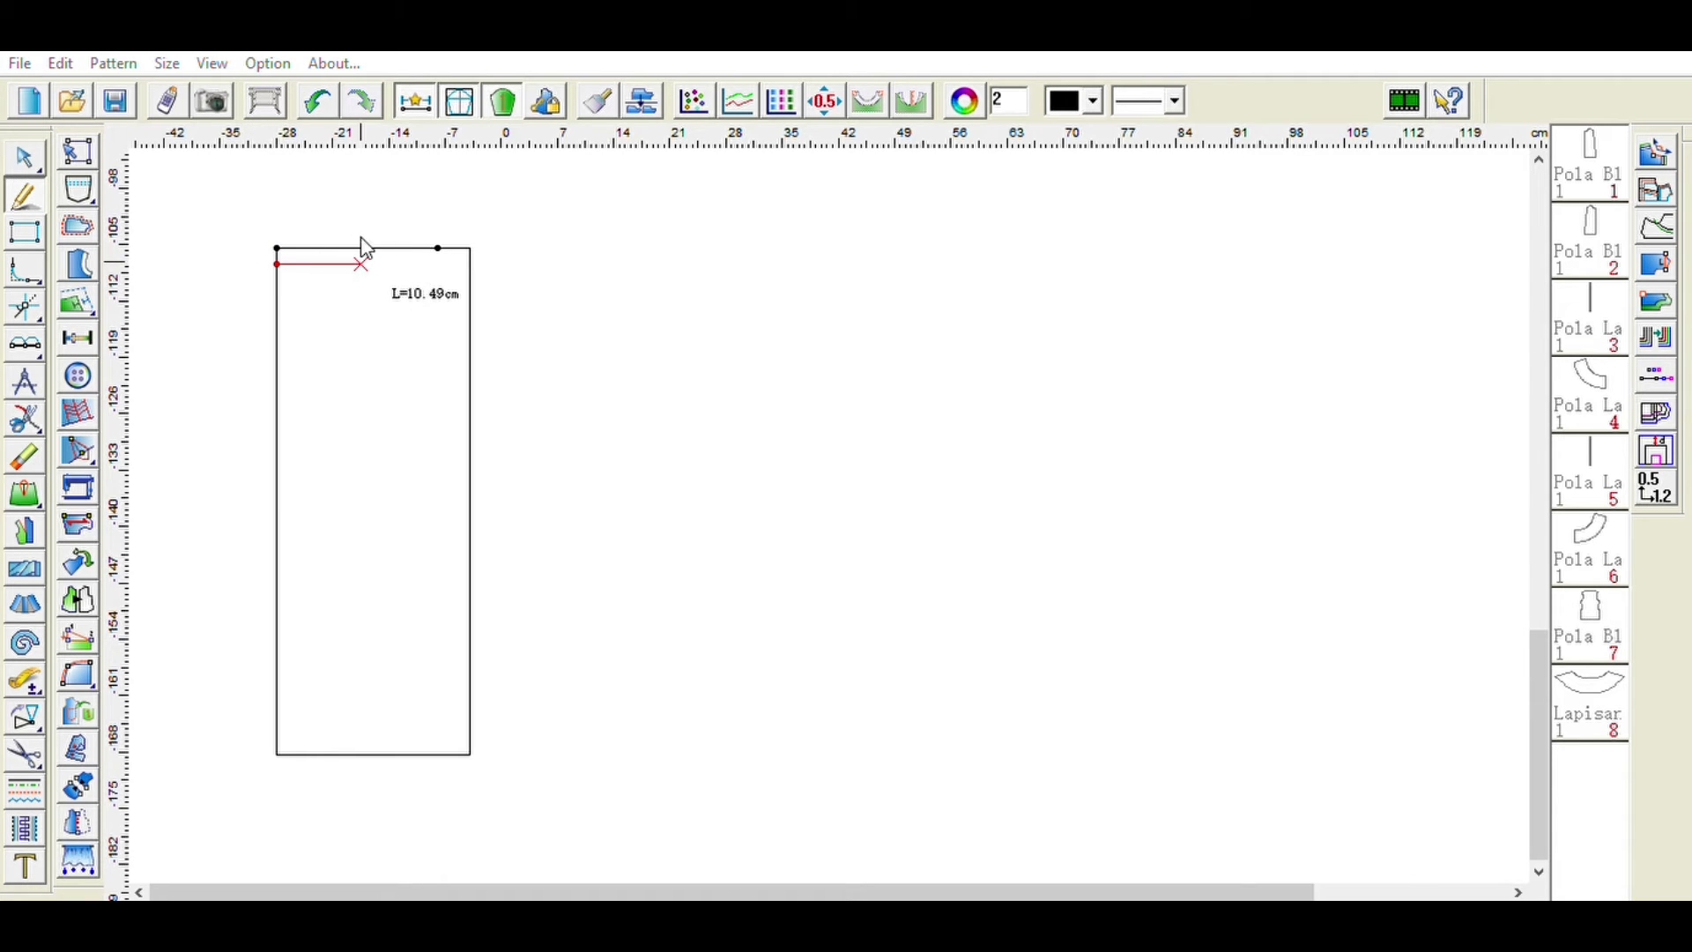
click(582, 387)
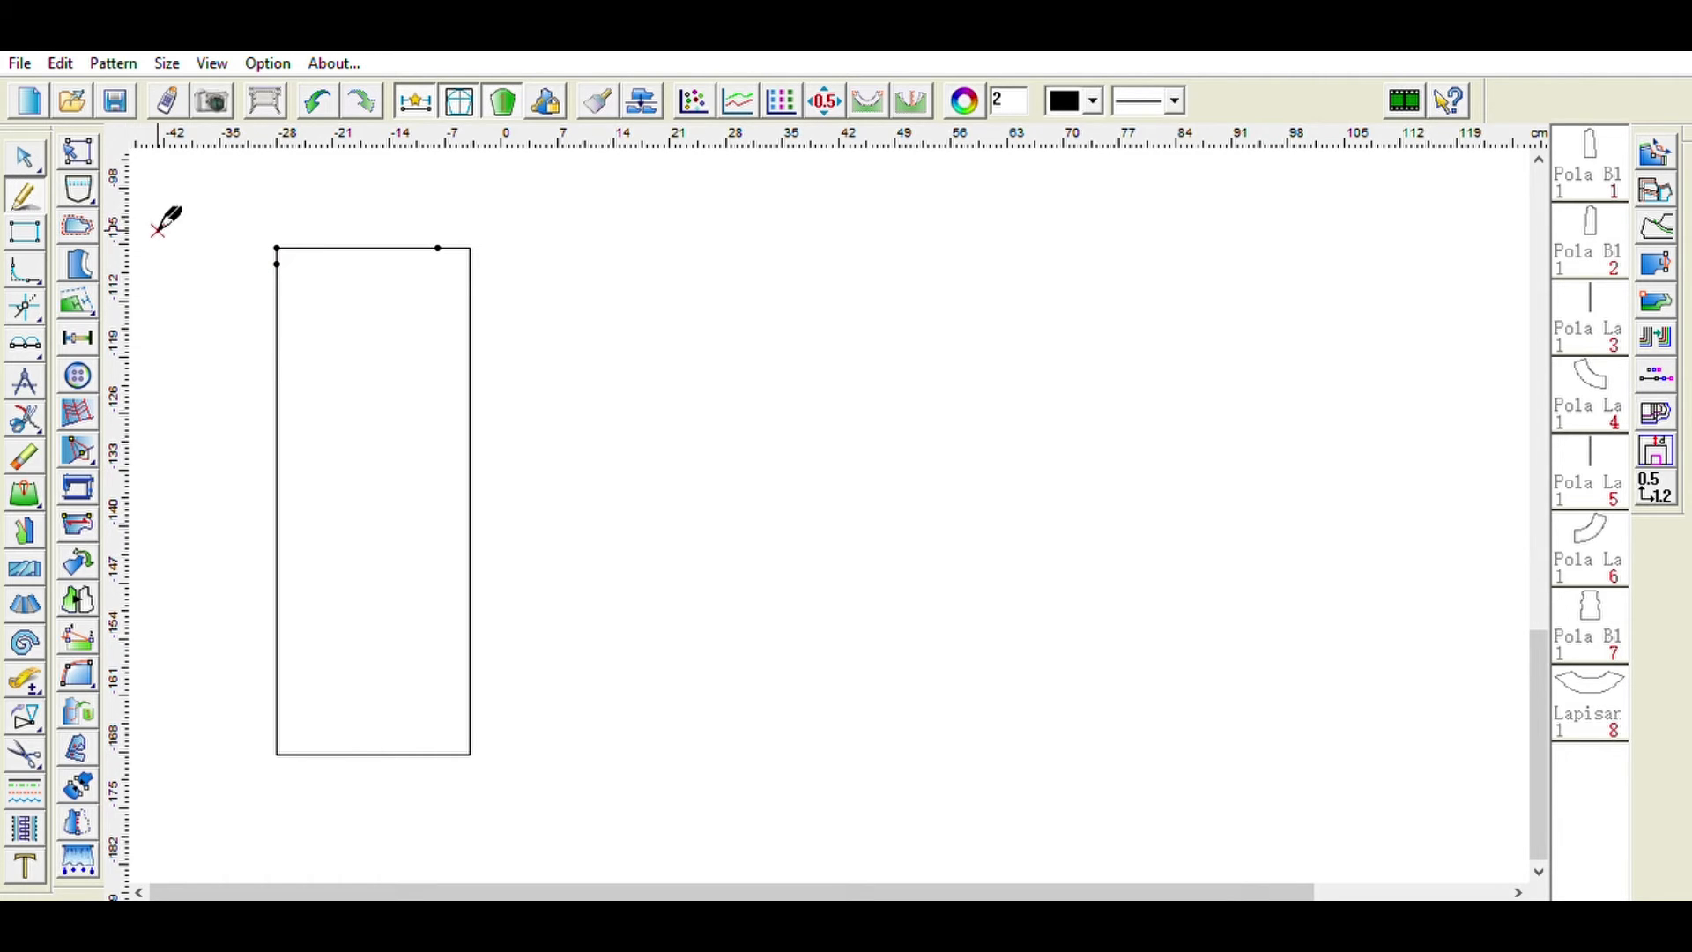
click(277, 263)
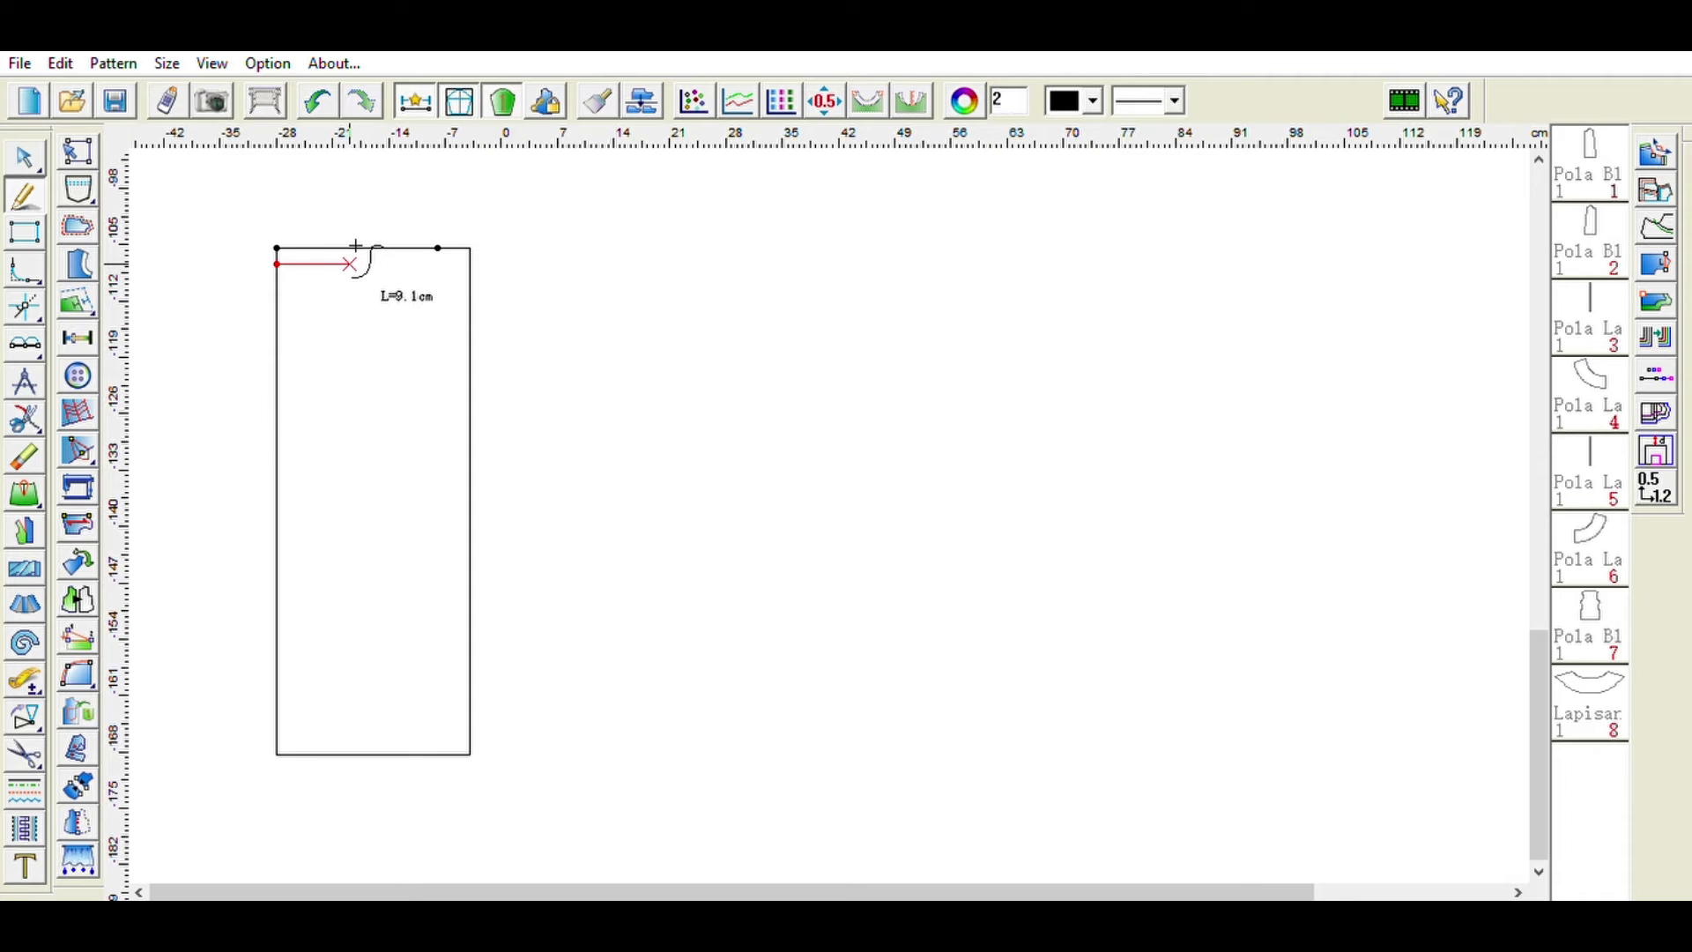
click(357, 264)
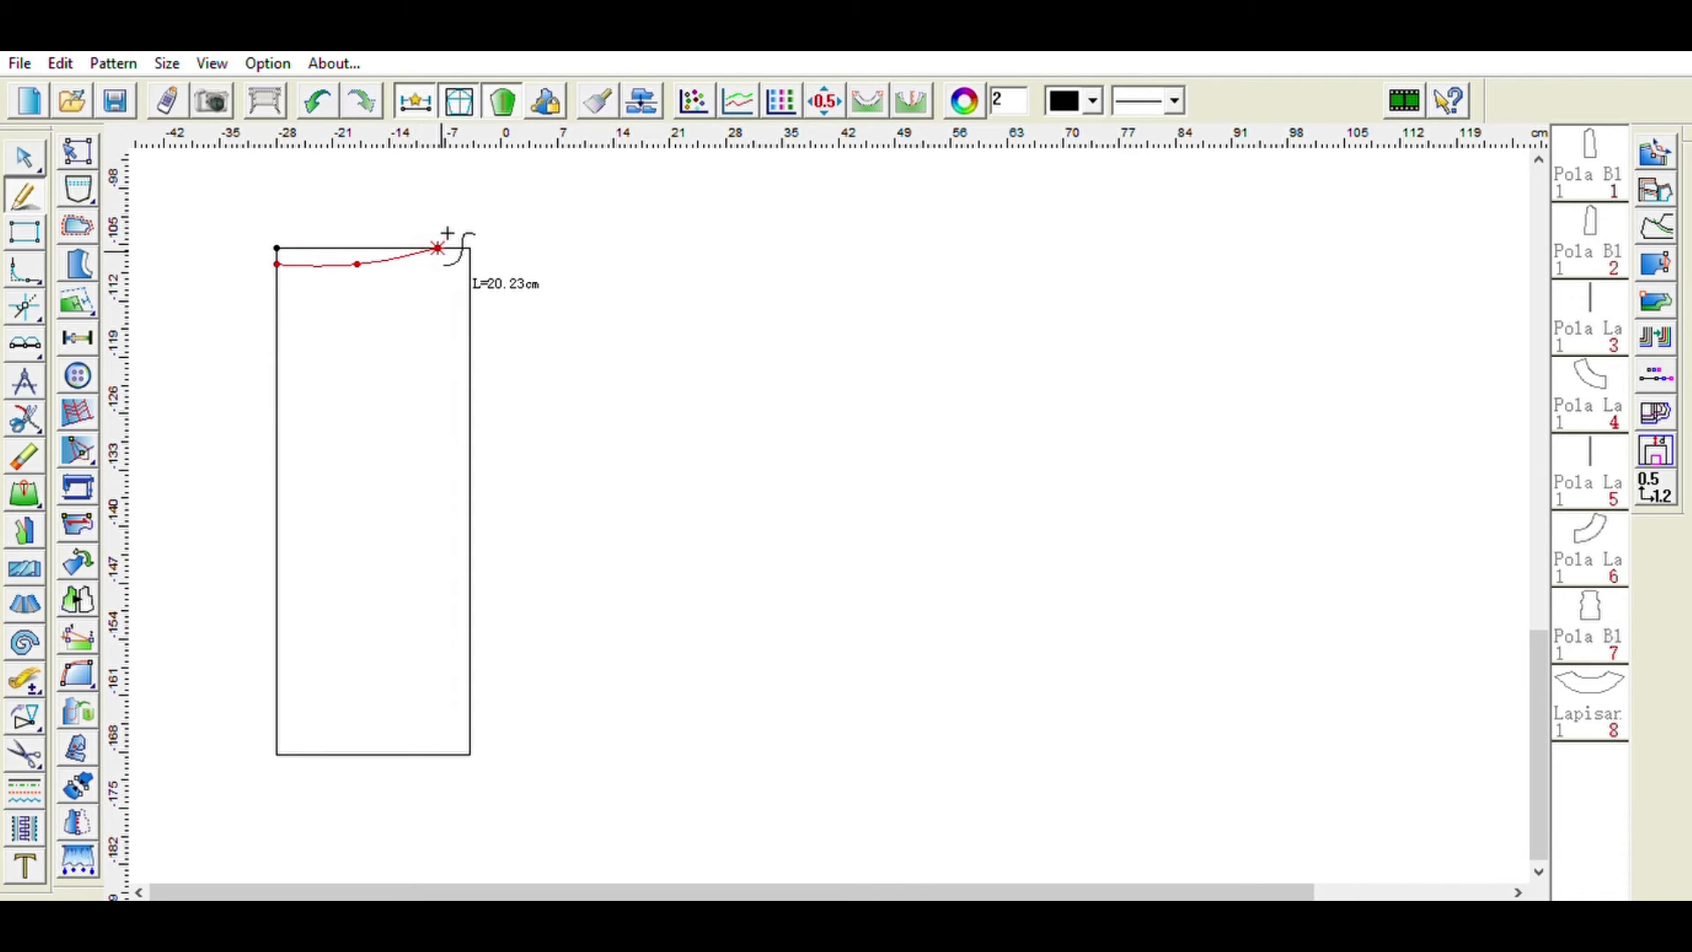
right_click(447, 233)
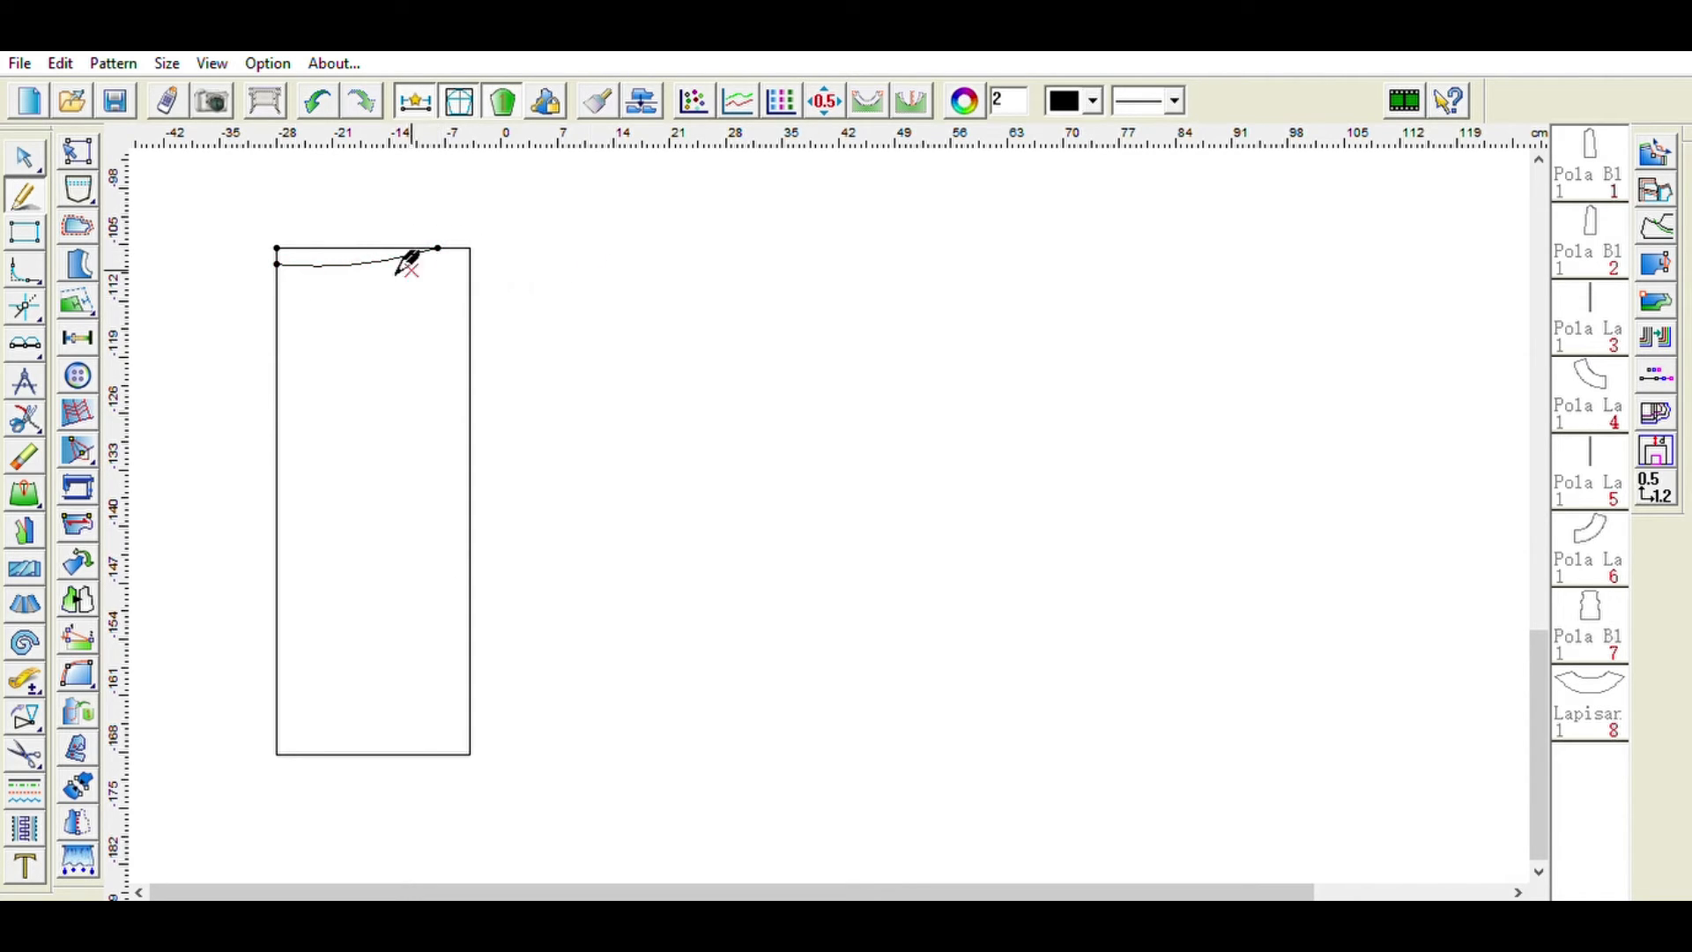
click(277, 263)
click(205, 266)
right_click(205, 266)
click(469, 403)
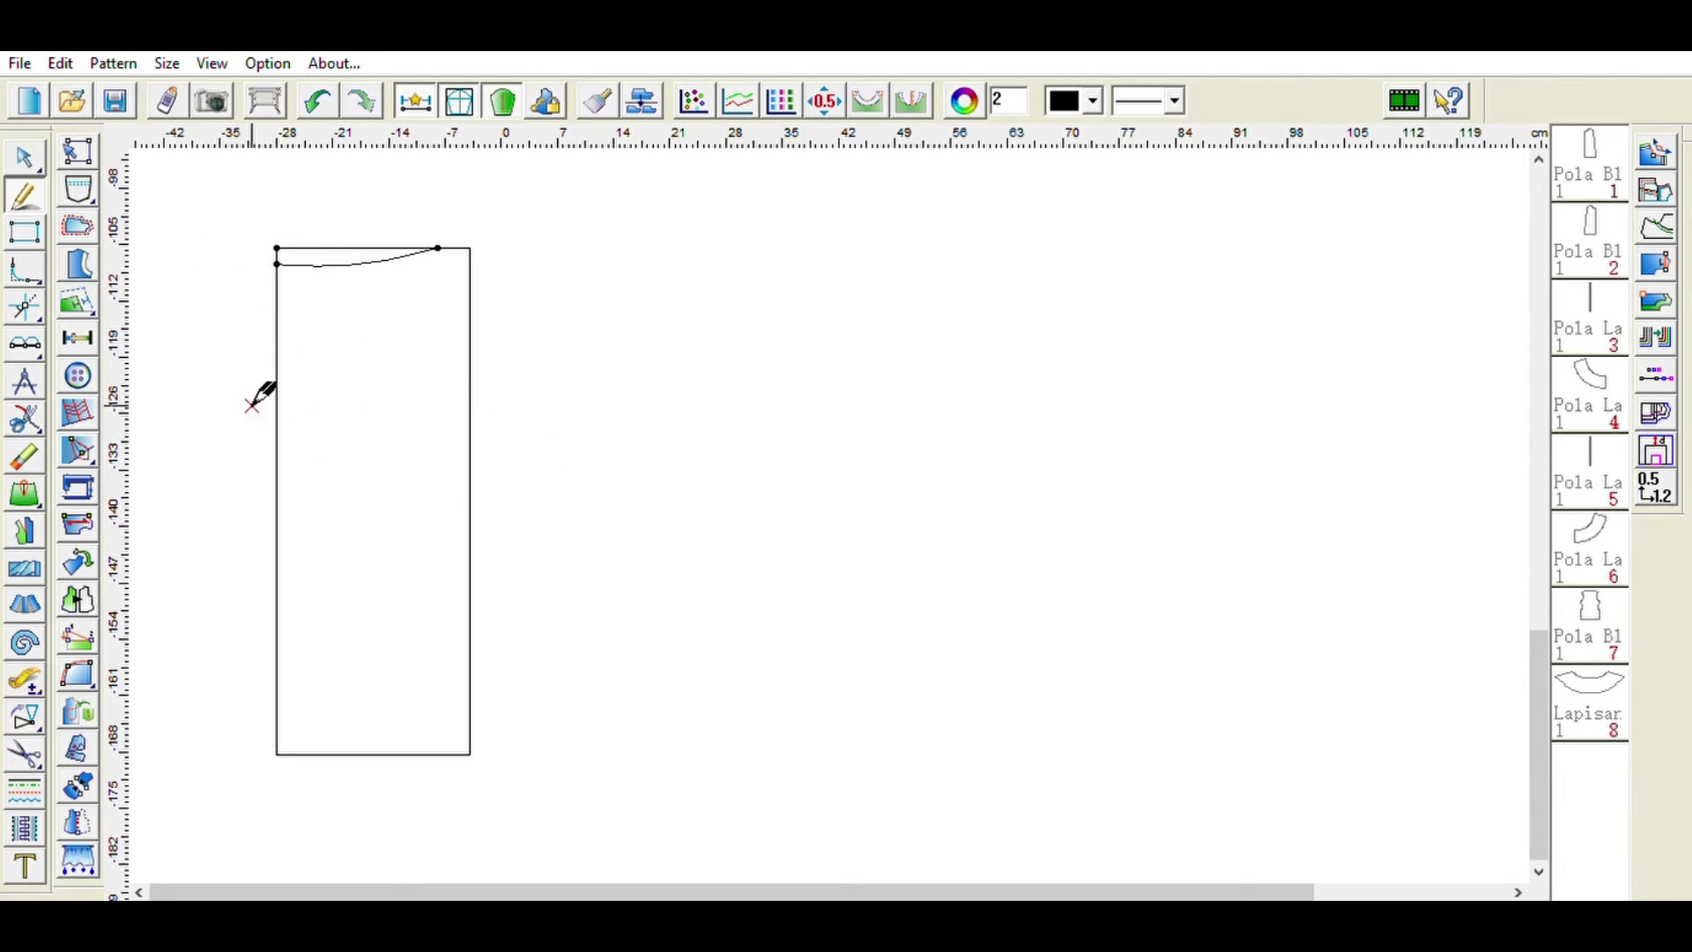
- Draw a horizontal hip line across the rectangle about 20 cm below the top edge
click(26, 344)
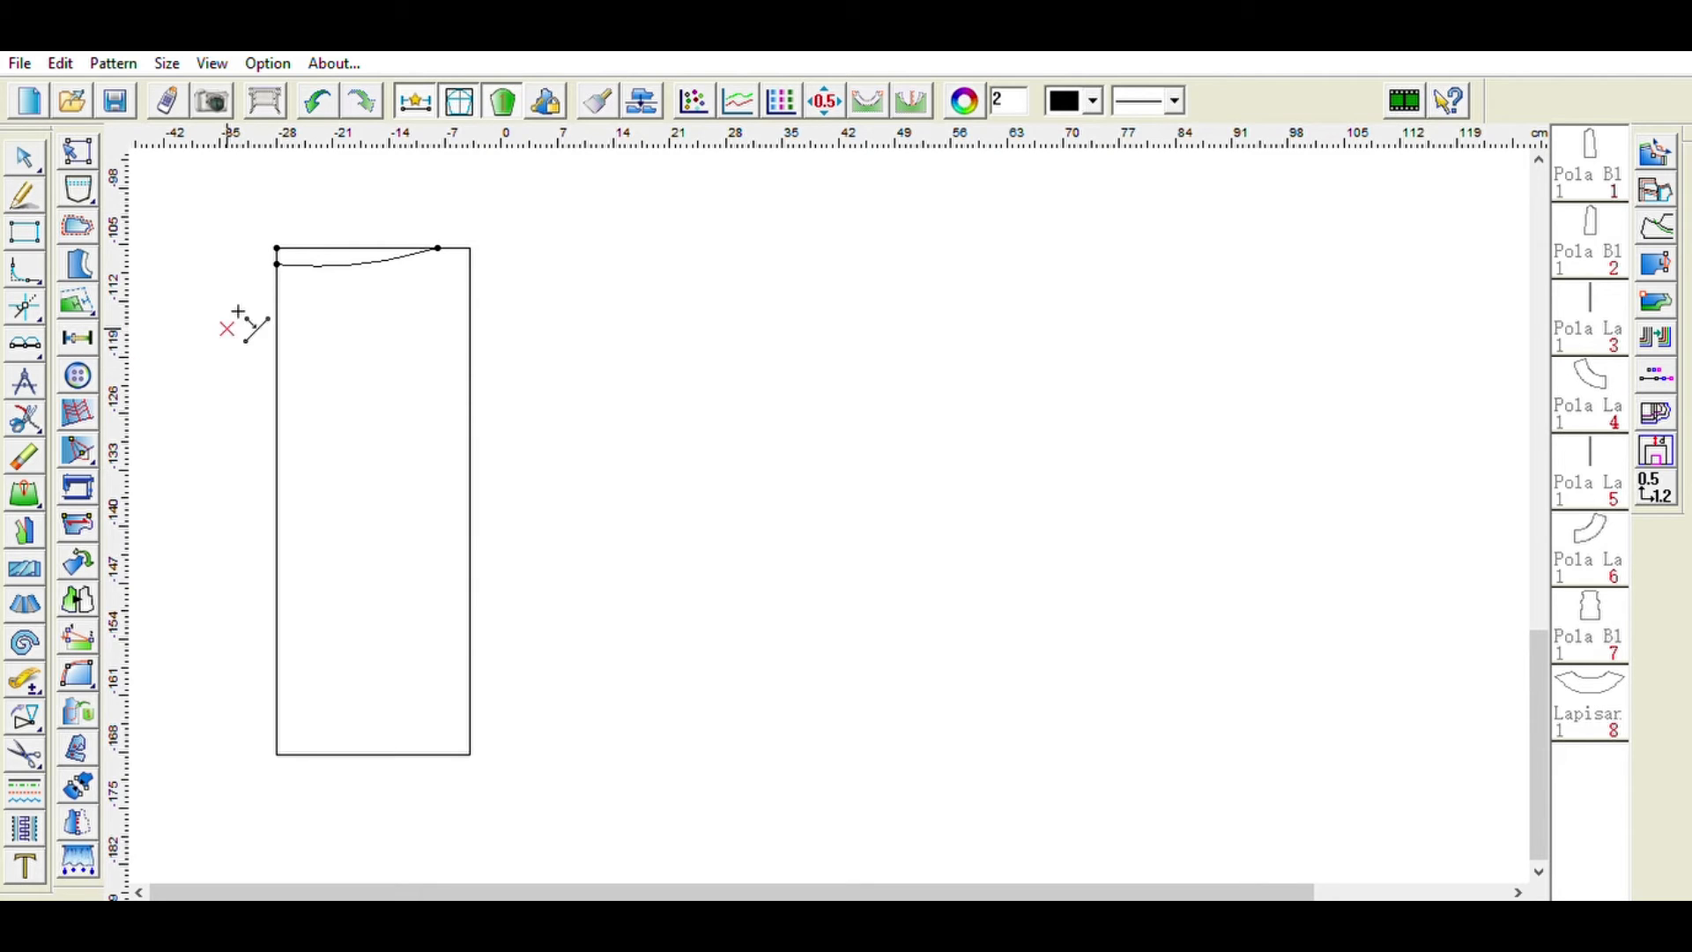
click(278, 390)
right_click(396, 608)
click(19, 199)
click(277, 409)
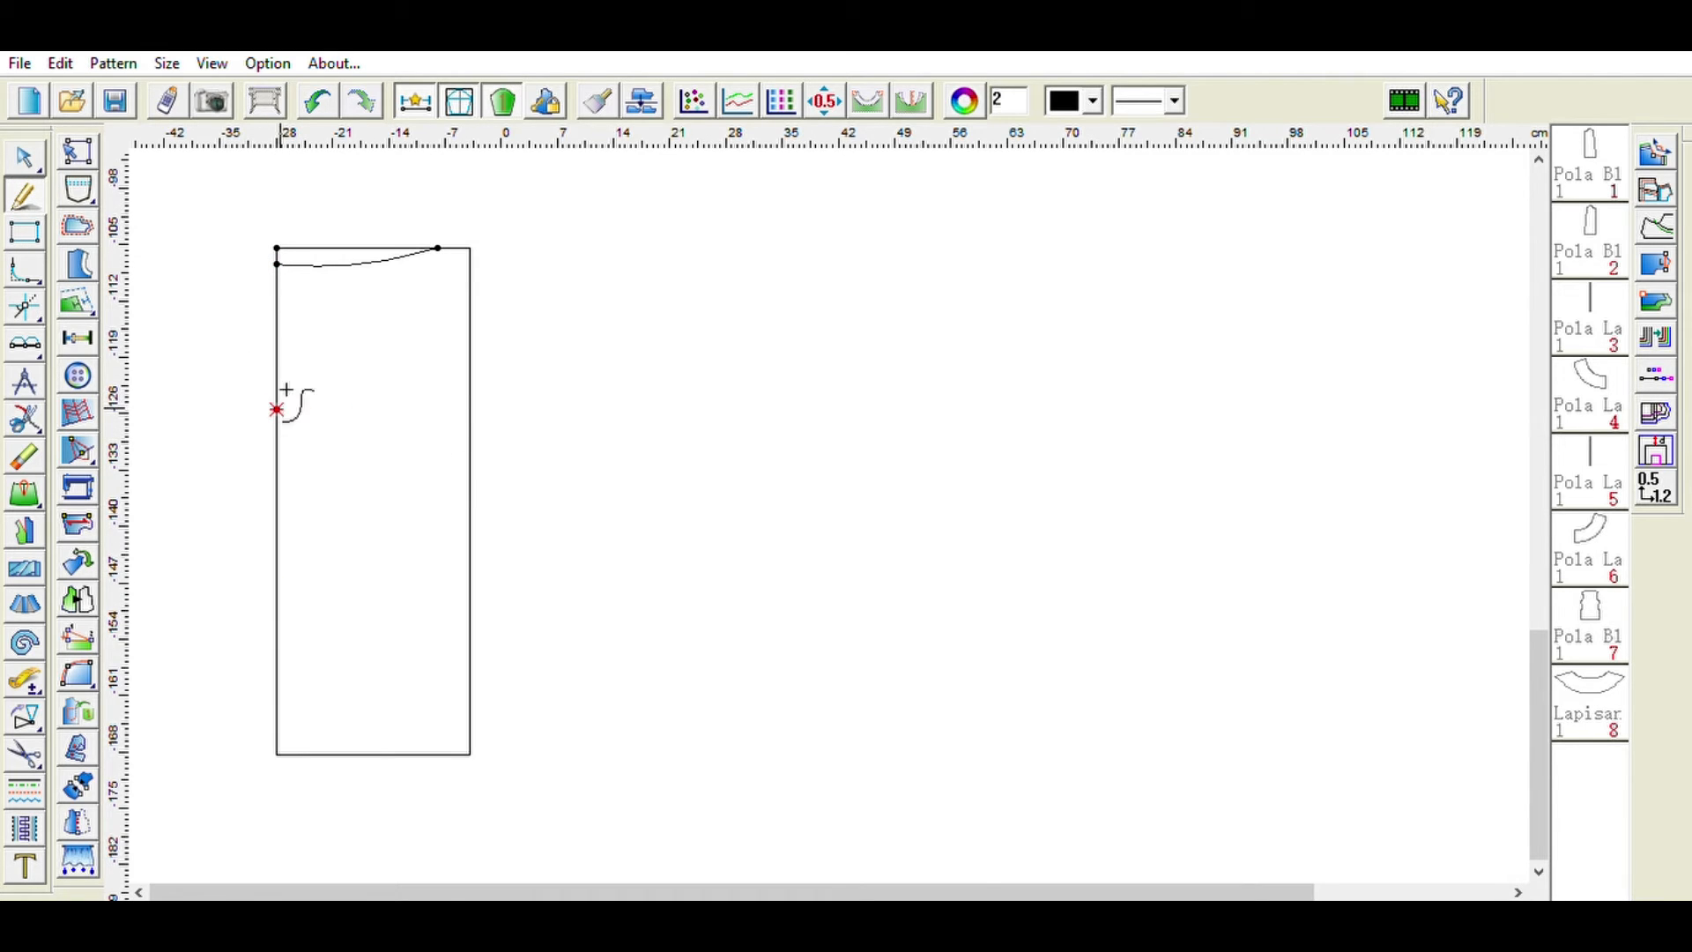
click(474, 393)
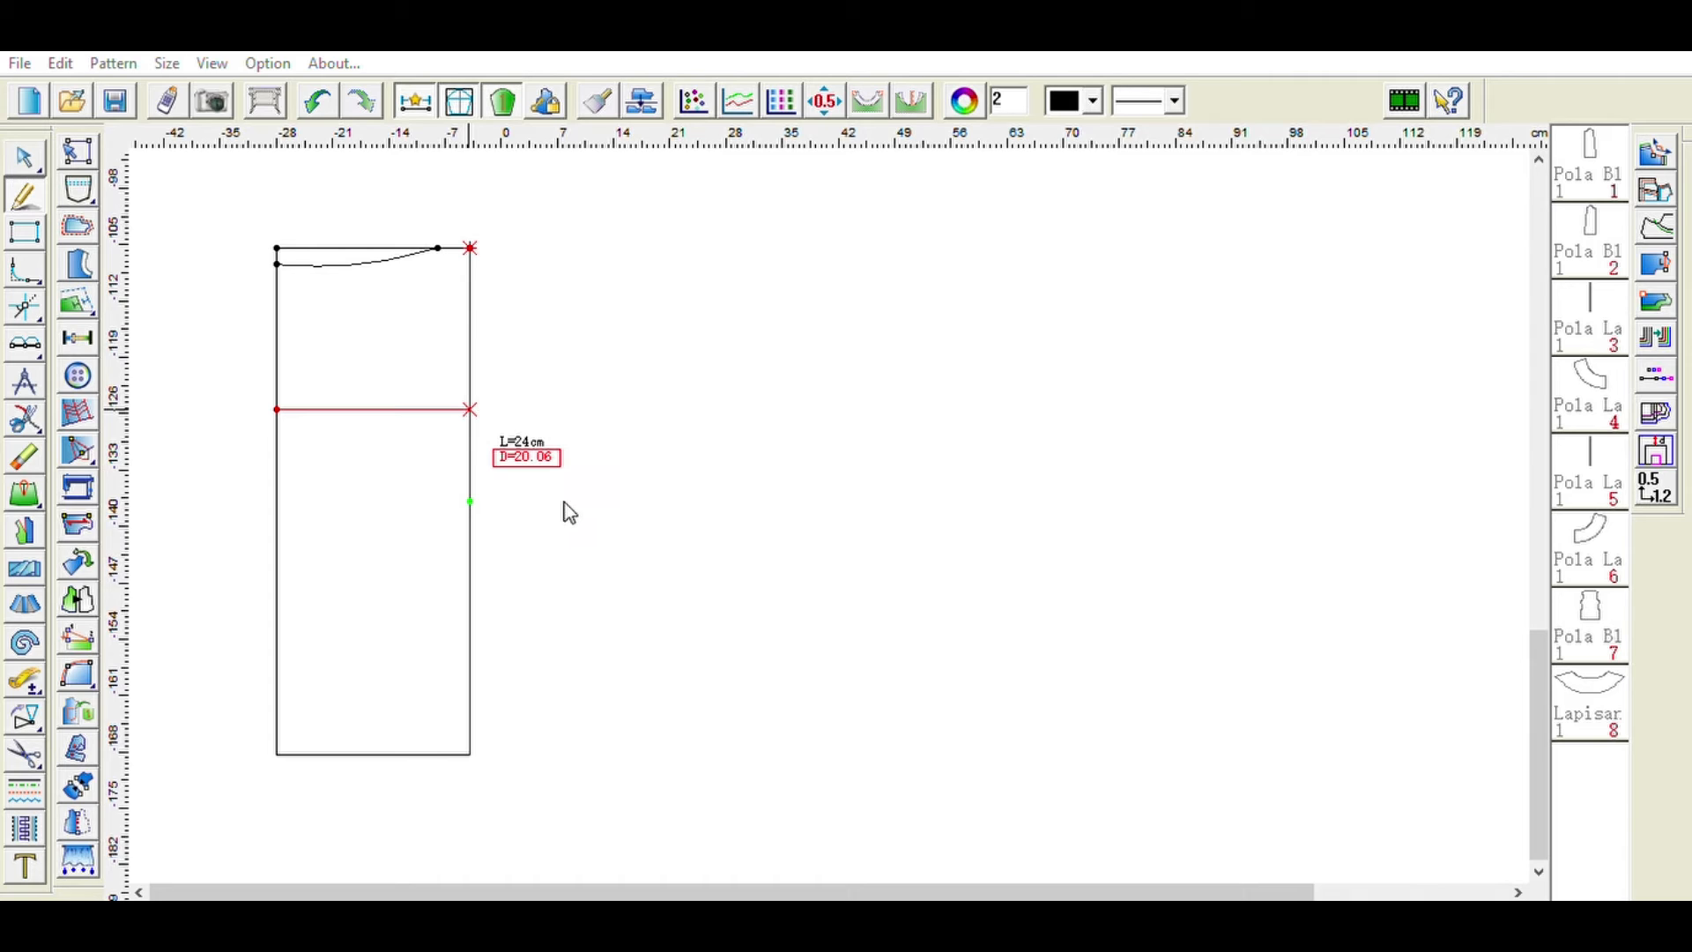
key(Escape)
click(277, 410)
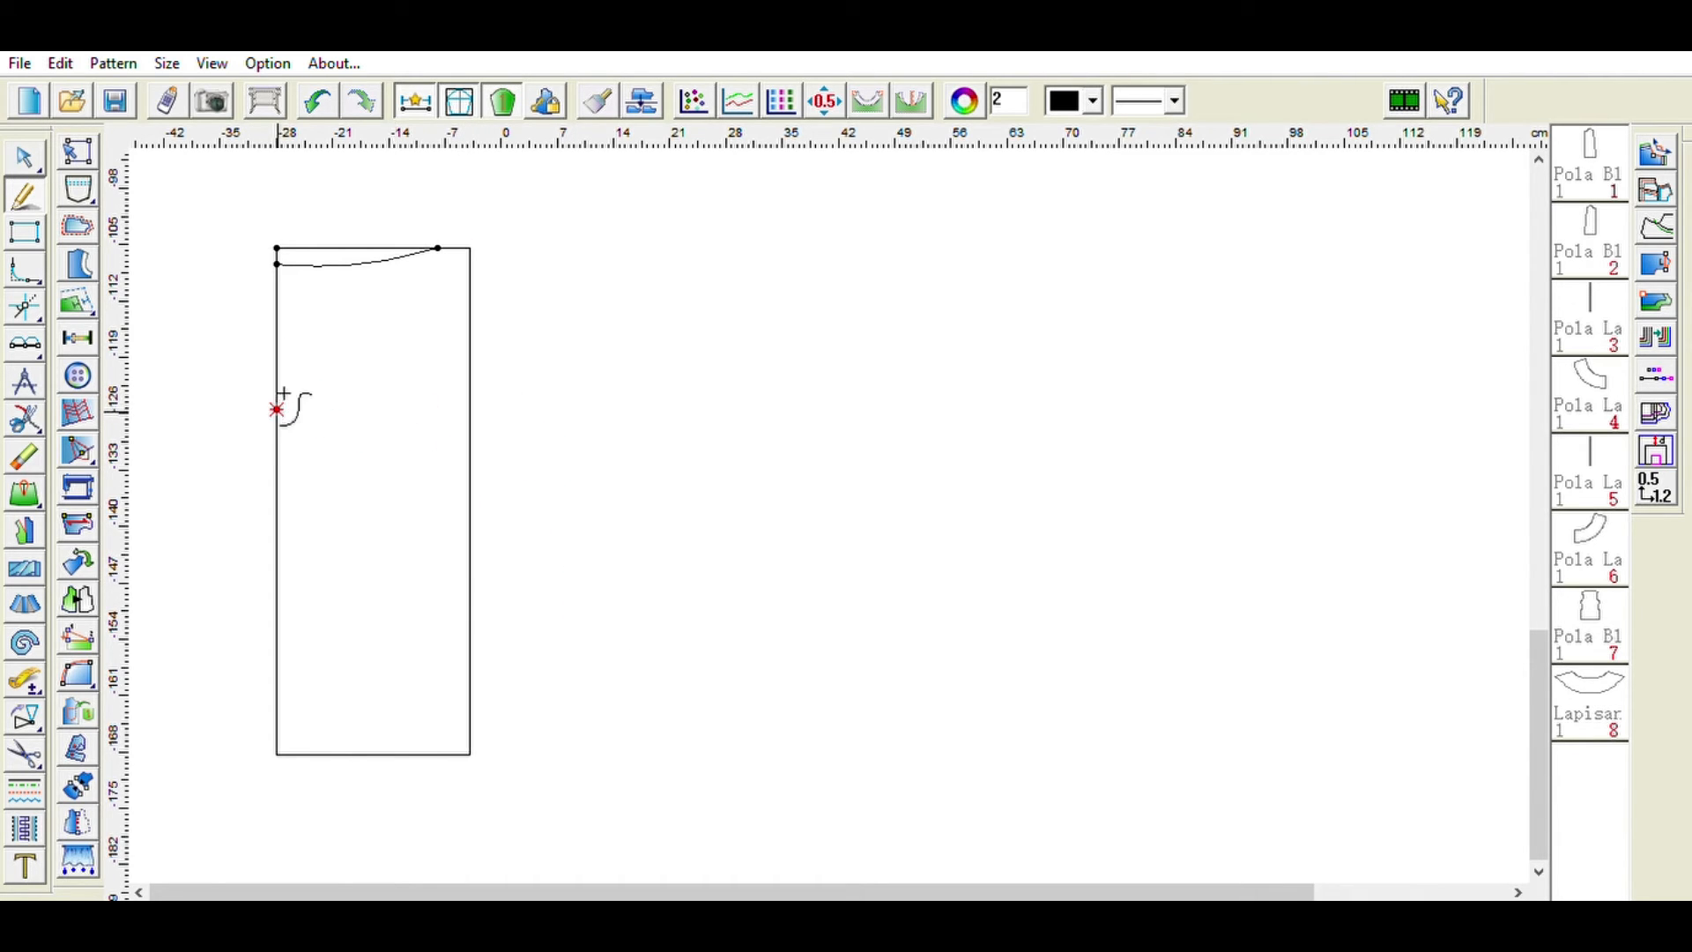
click(471, 410)
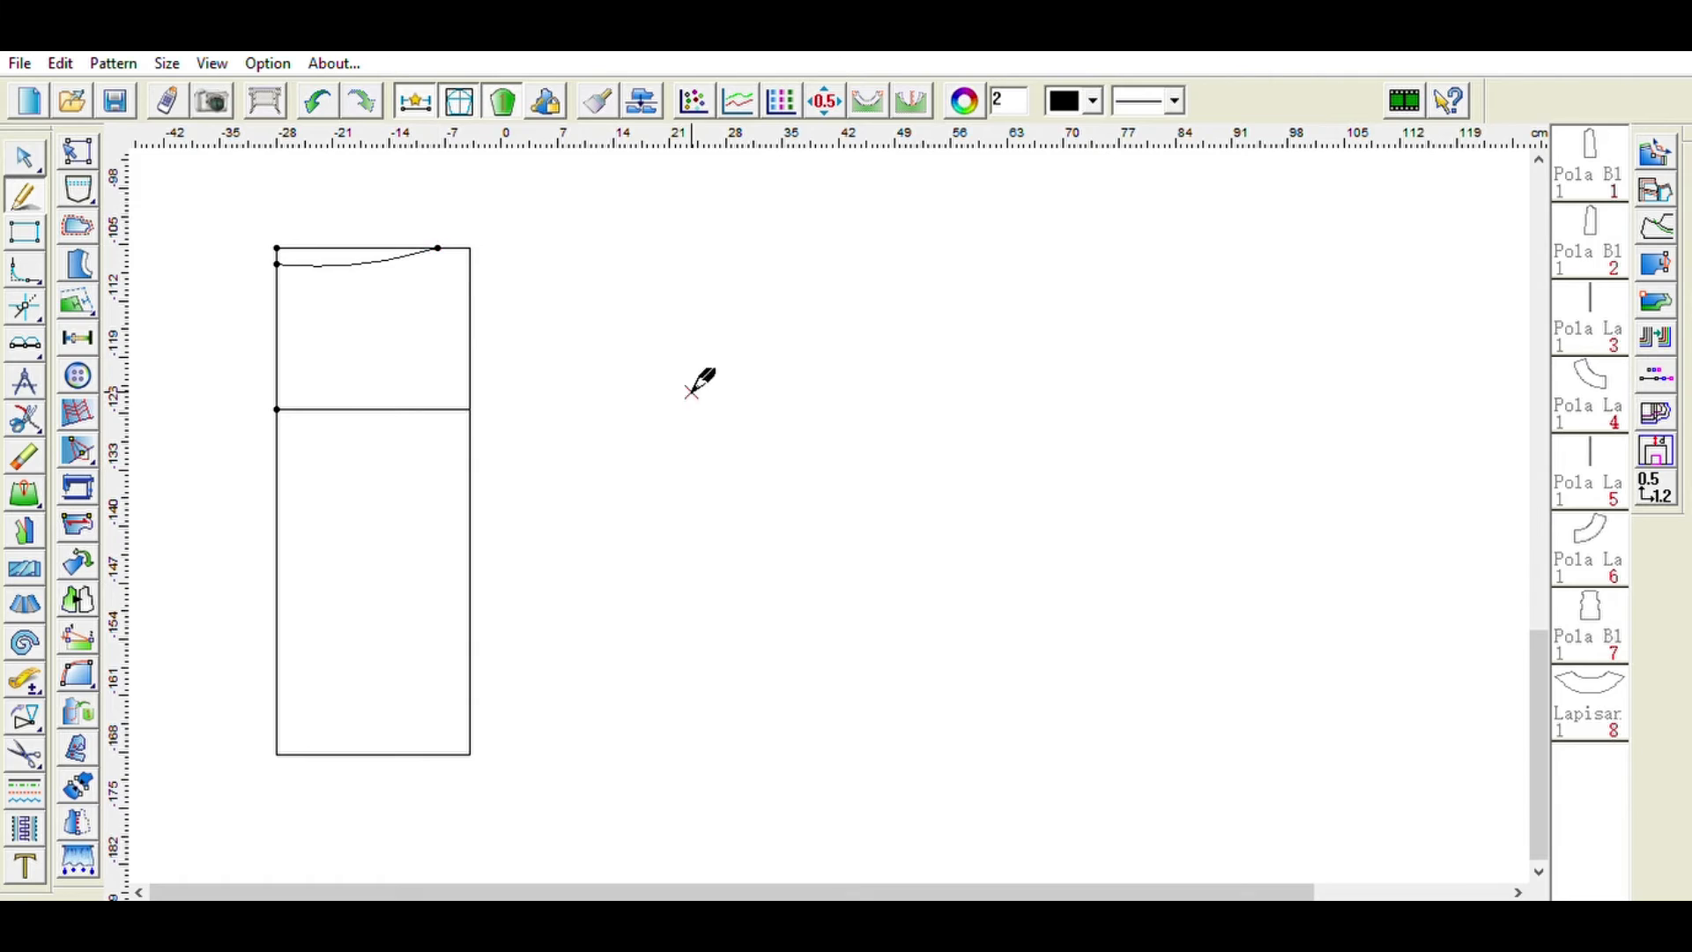
click(438, 248)
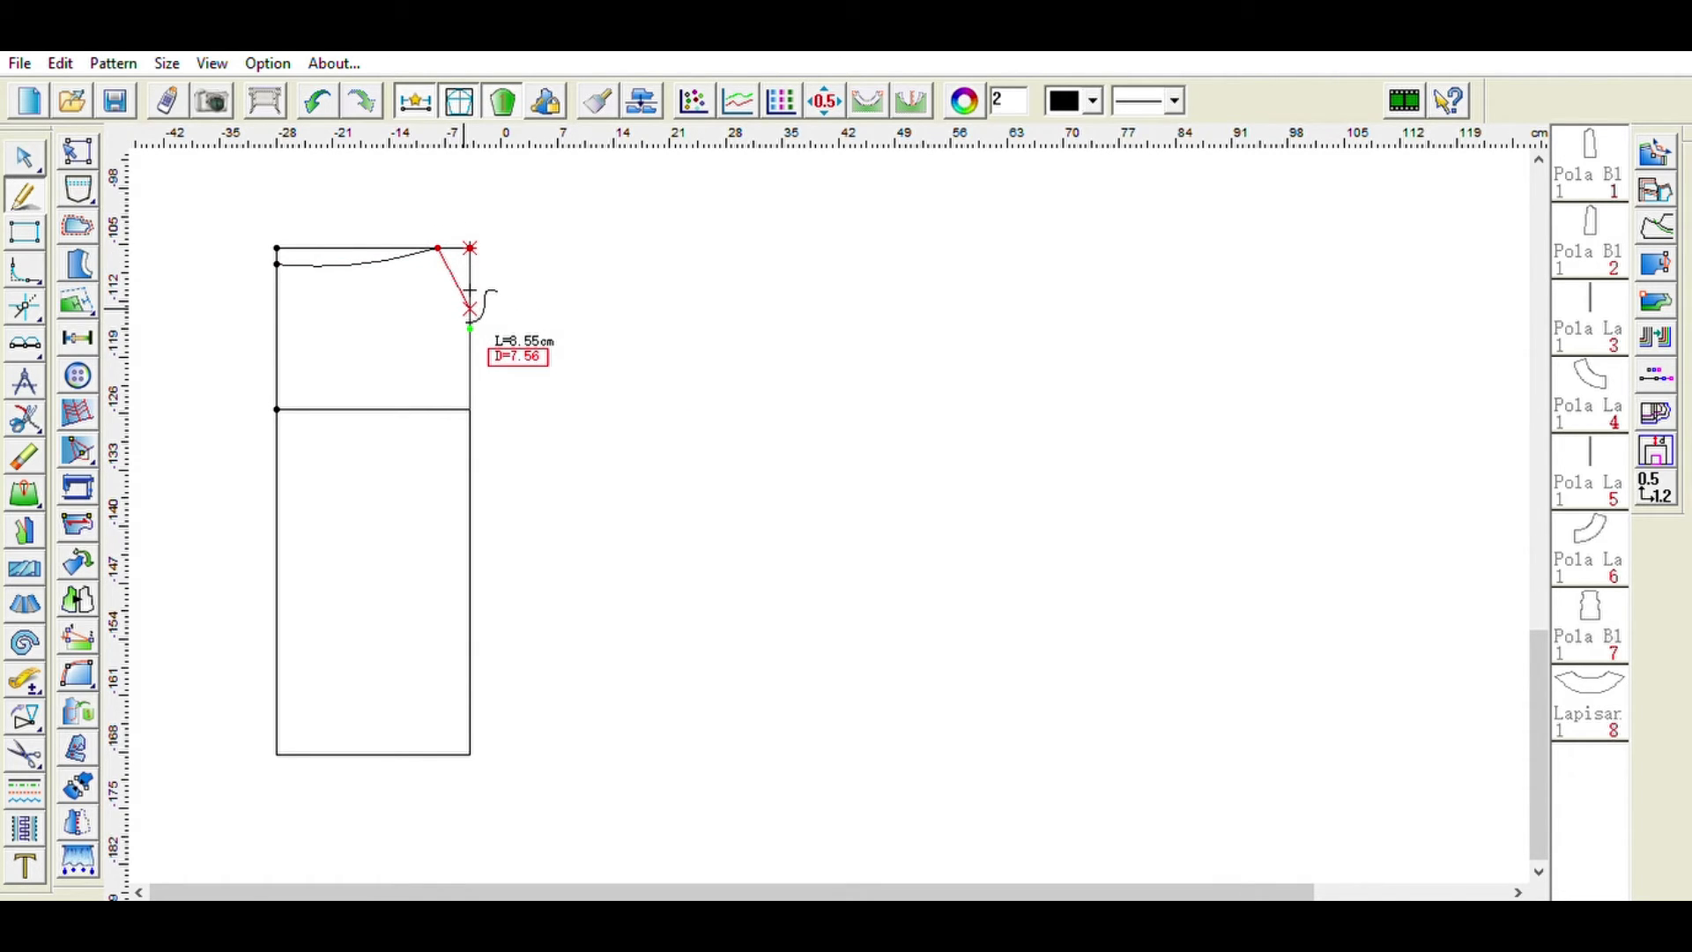
click(453, 286)
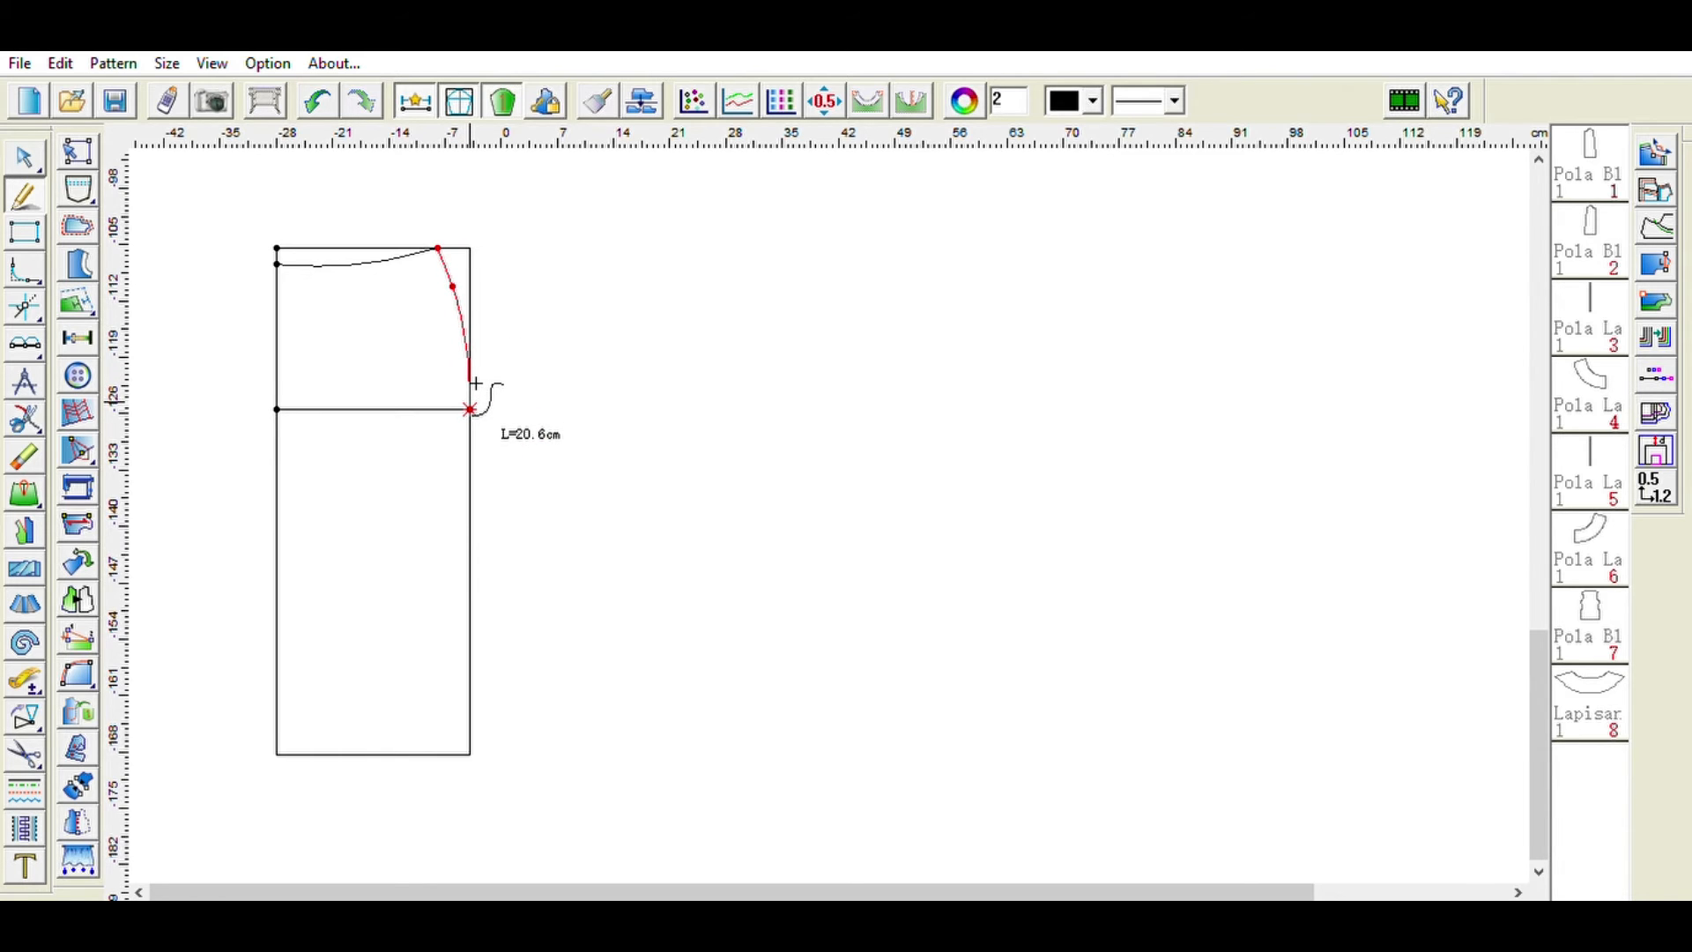
click(472, 408)
key(Escape)
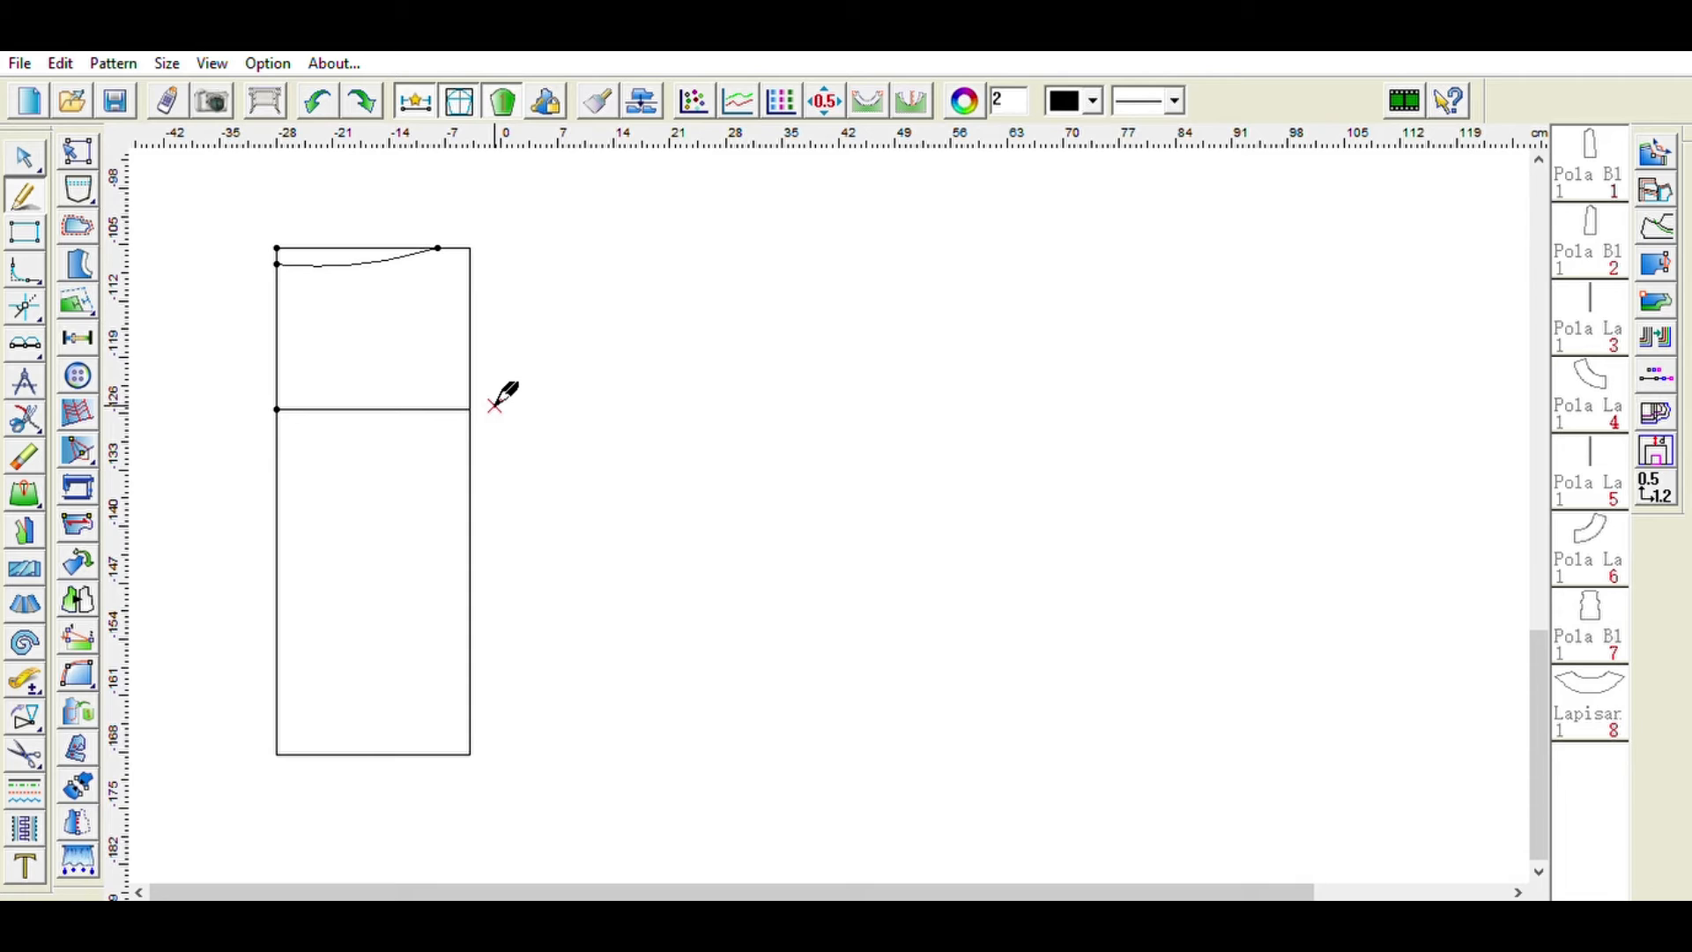
- Add a point on the rectangle's right edge about 2 cm above the bottom corner
click(78, 338)
click(471, 749)
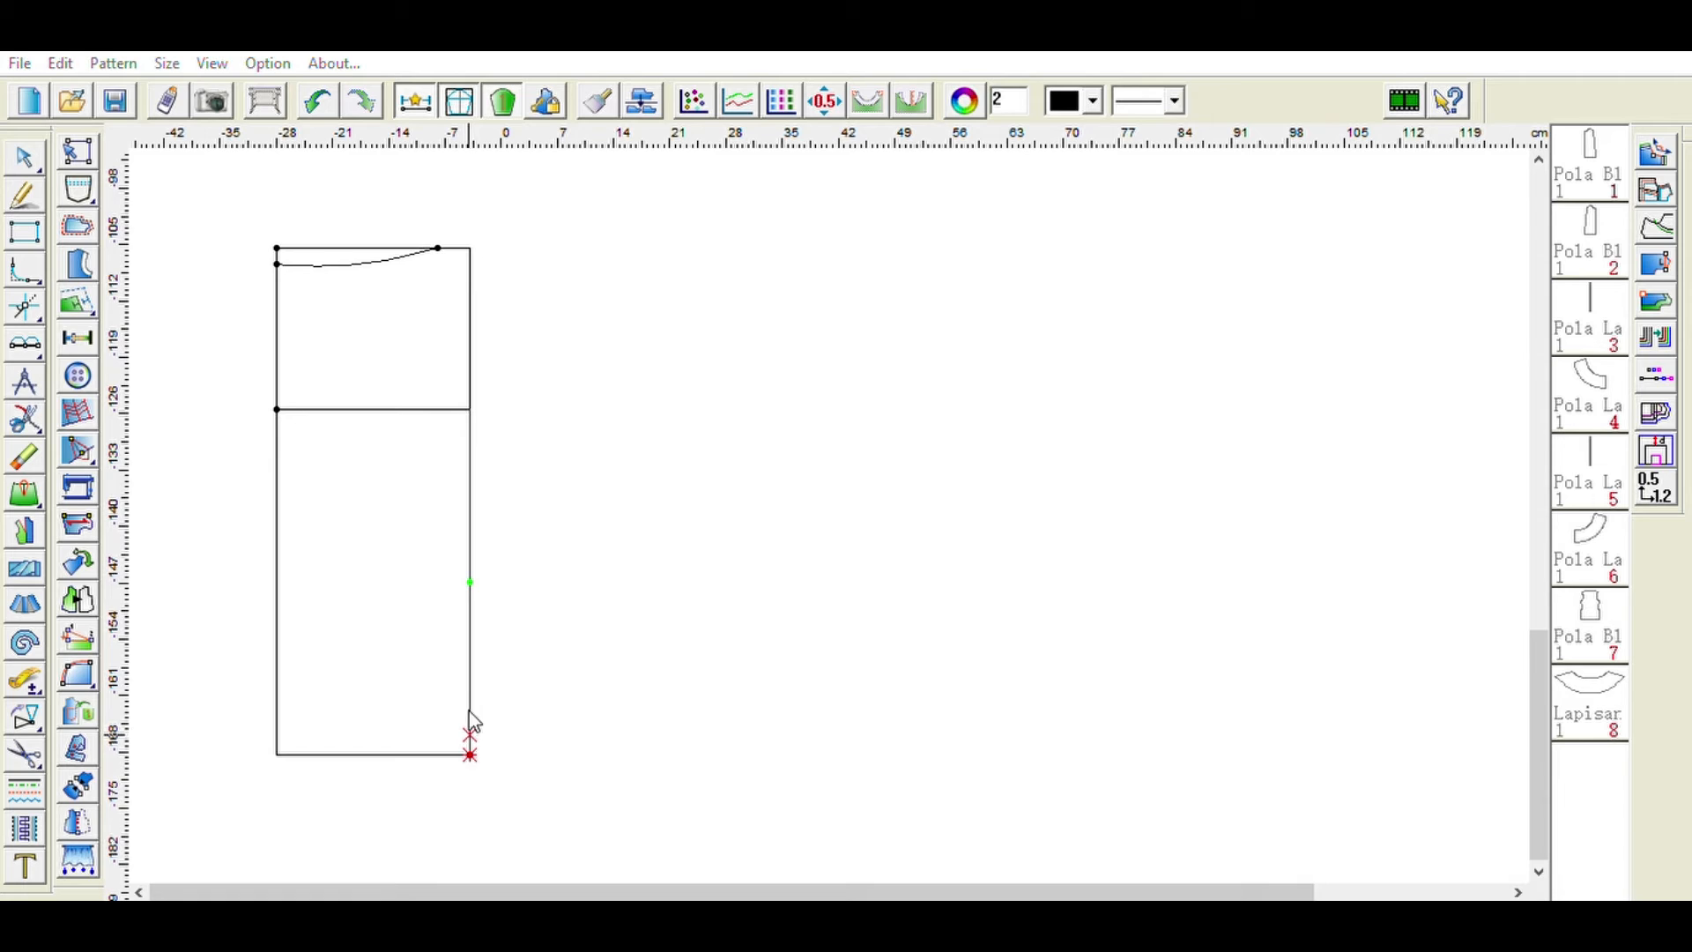
click(574, 667)
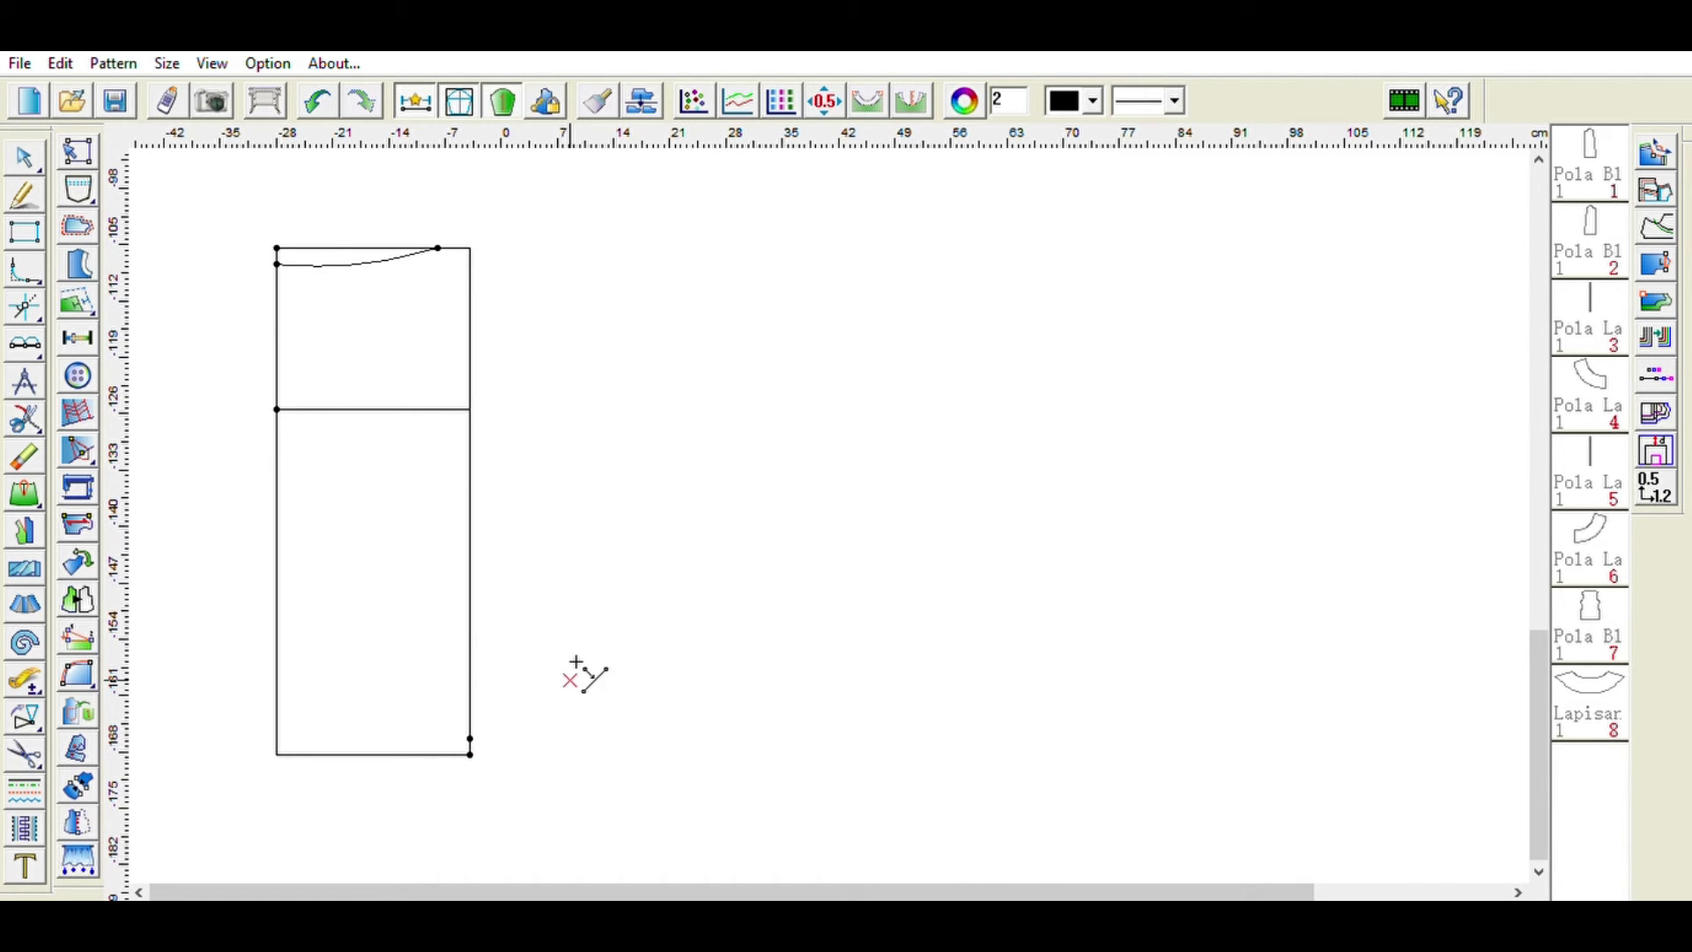
click(471, 749)
- Draw the side seam as a curve from the waist point to the hip line, then a flared line 41 cm long
click(24, 195)
click(438, 249)
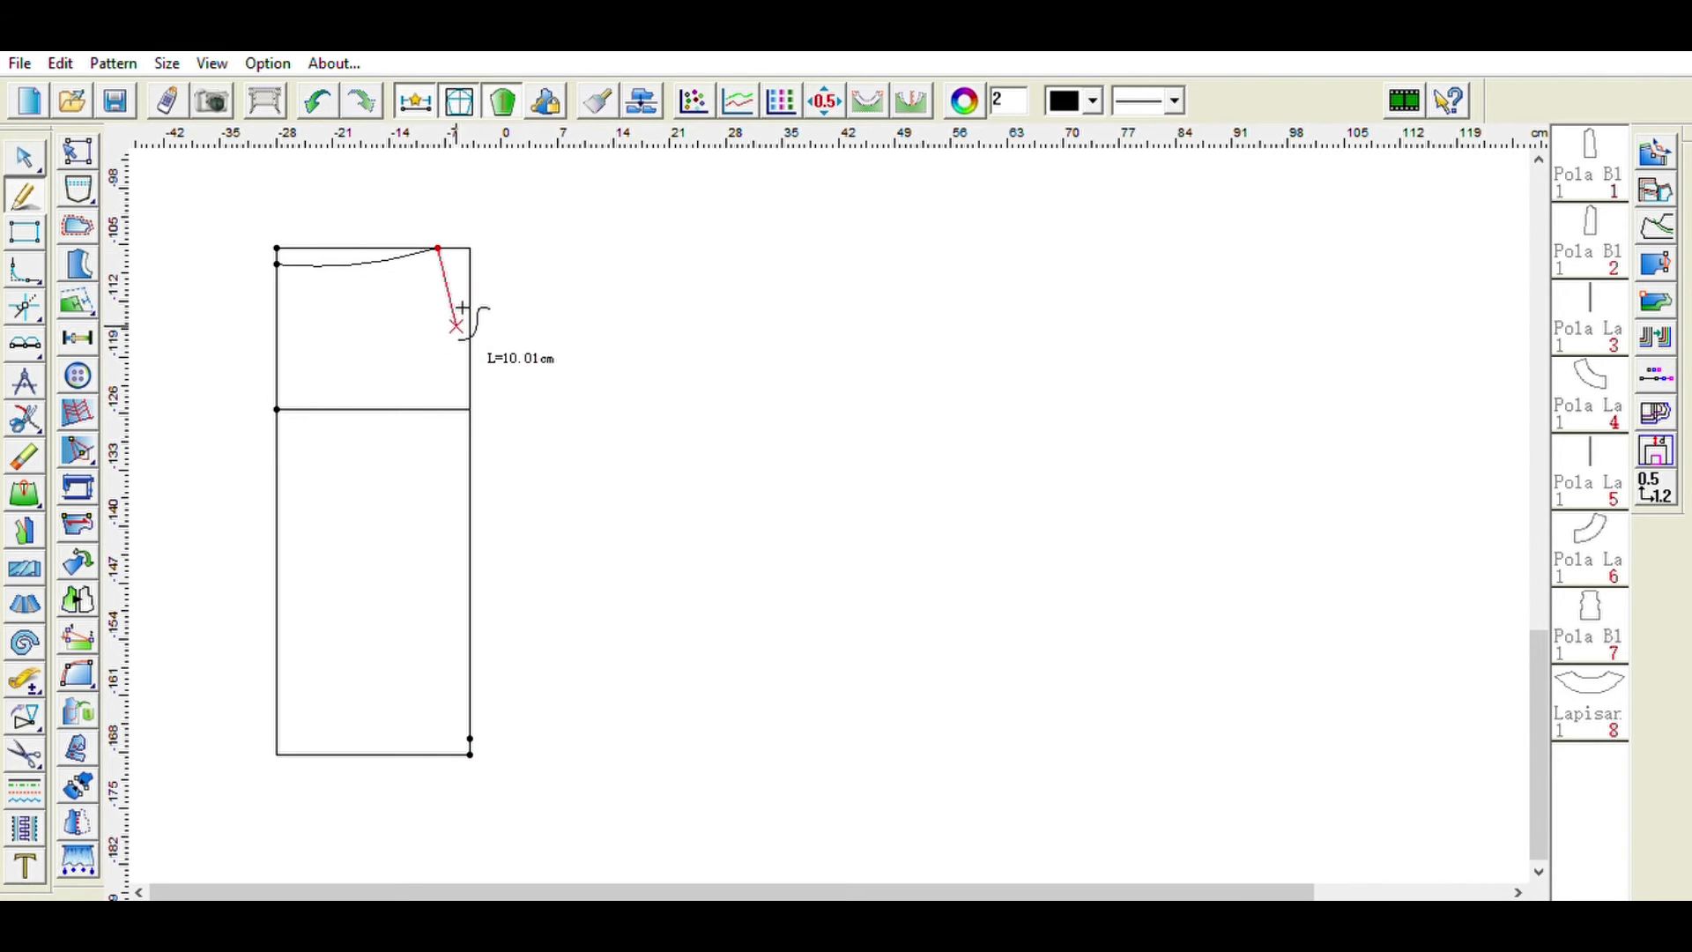
click(470, 409)
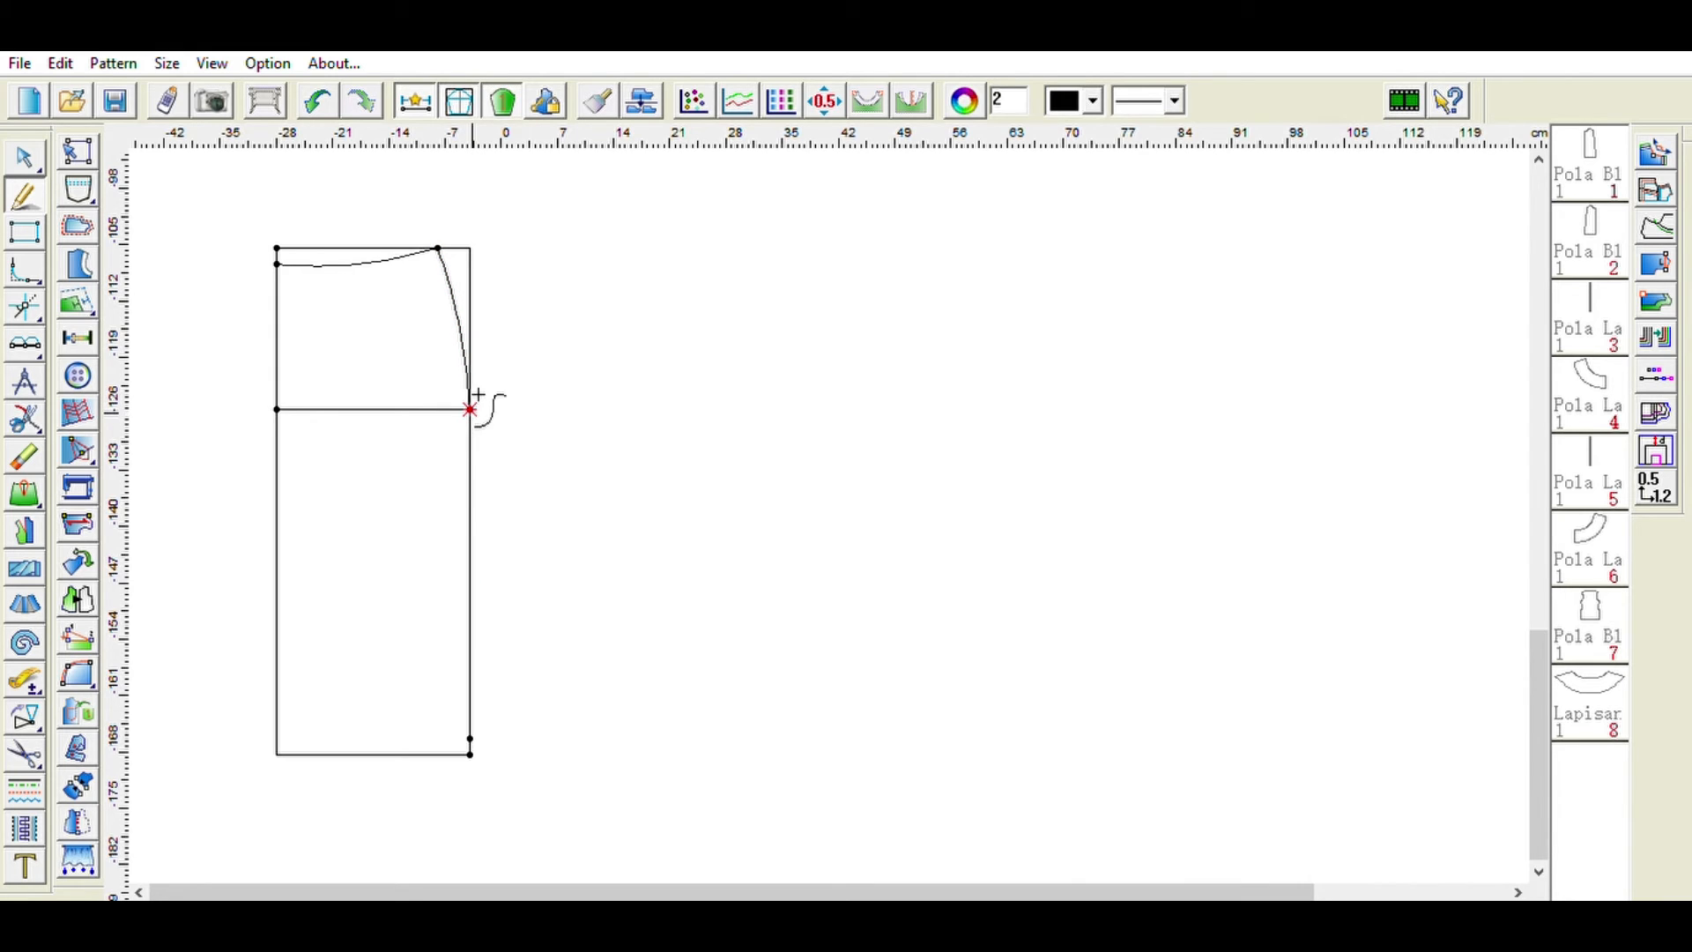
right_click(512, 716)
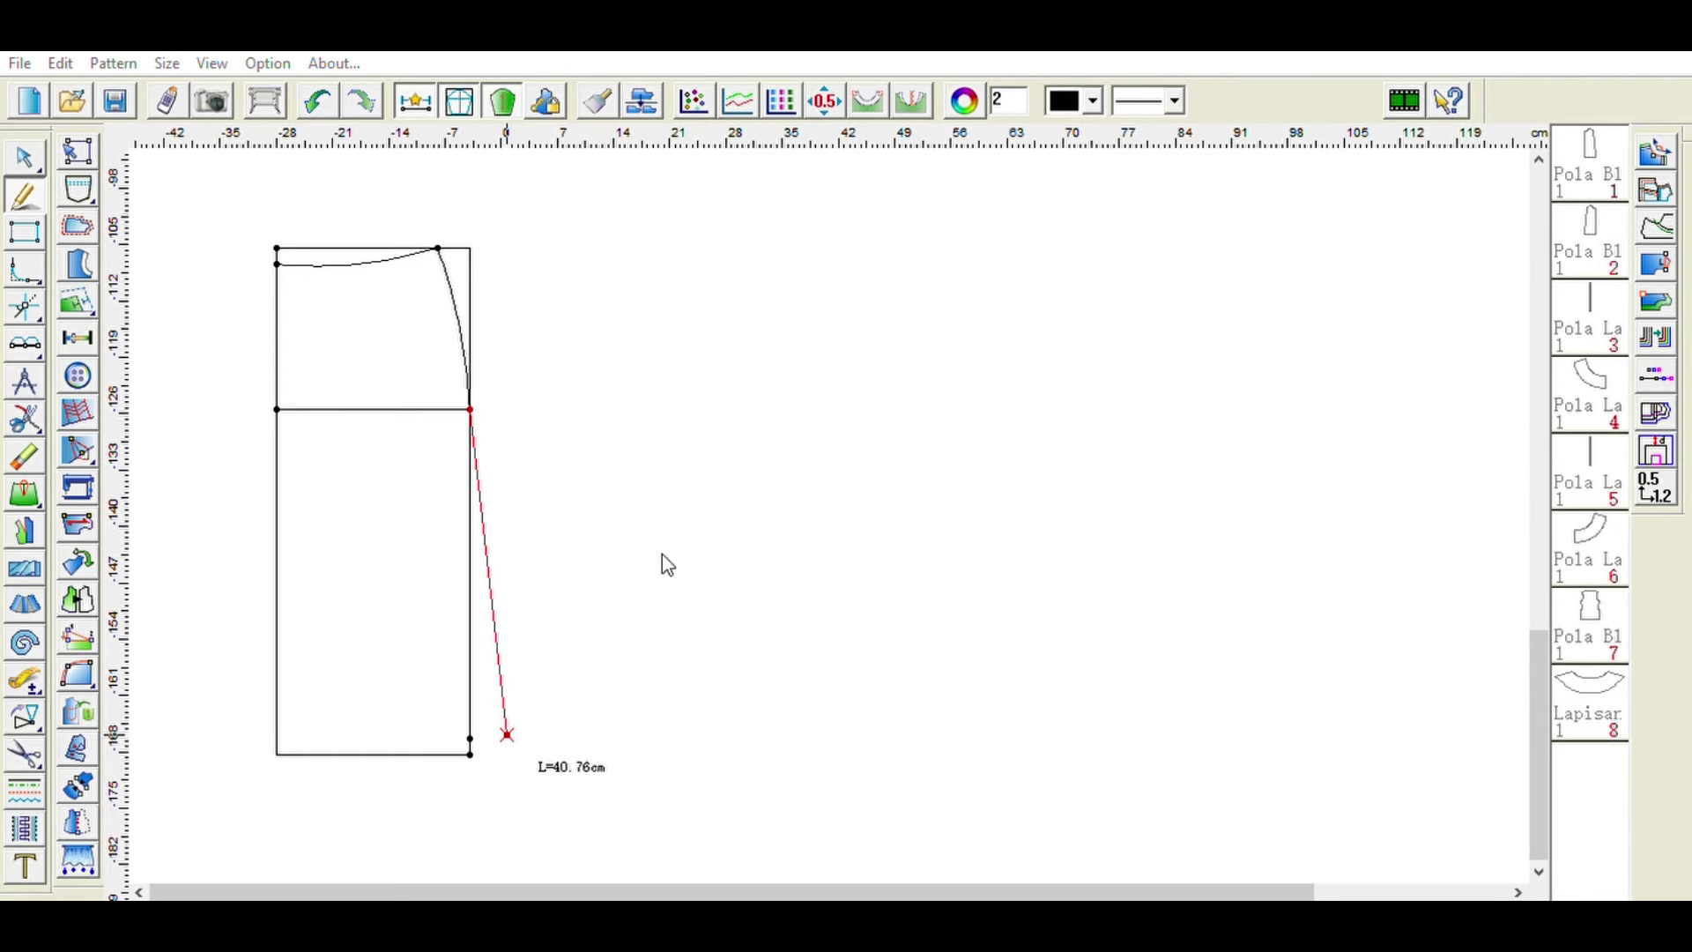
text(41)
click(788, 603)
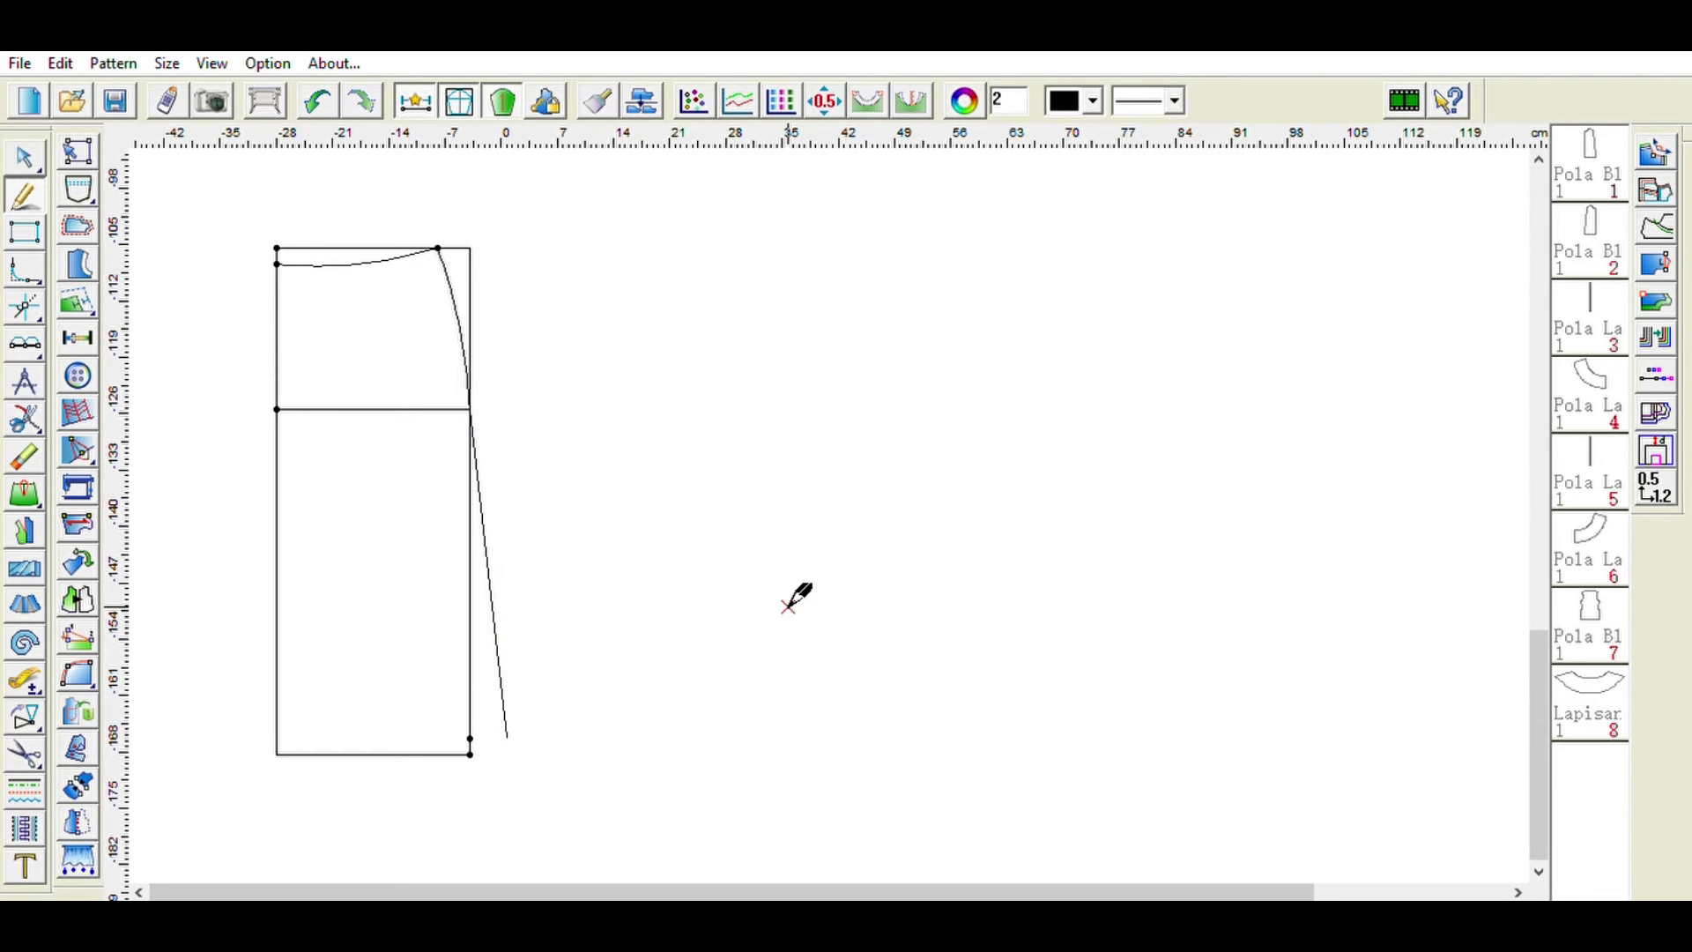
- Draw the curved hemline from the bottom-left corner of the rectangle to the end of the flared side seam
click(277, 755)
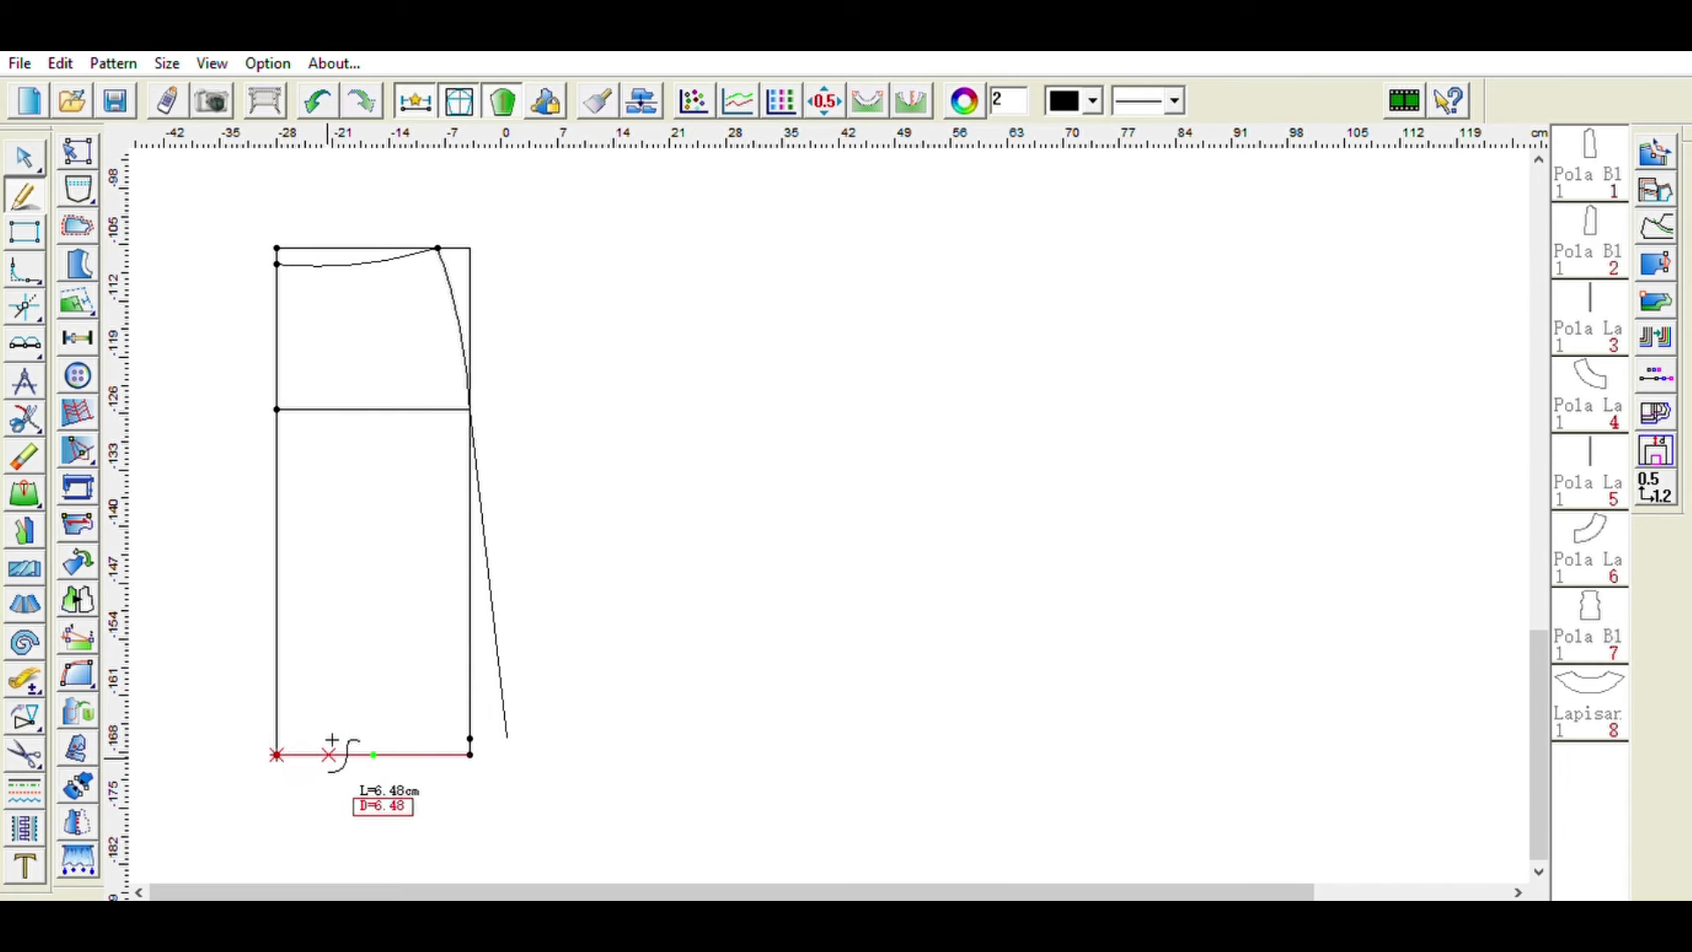
click(397, 708)
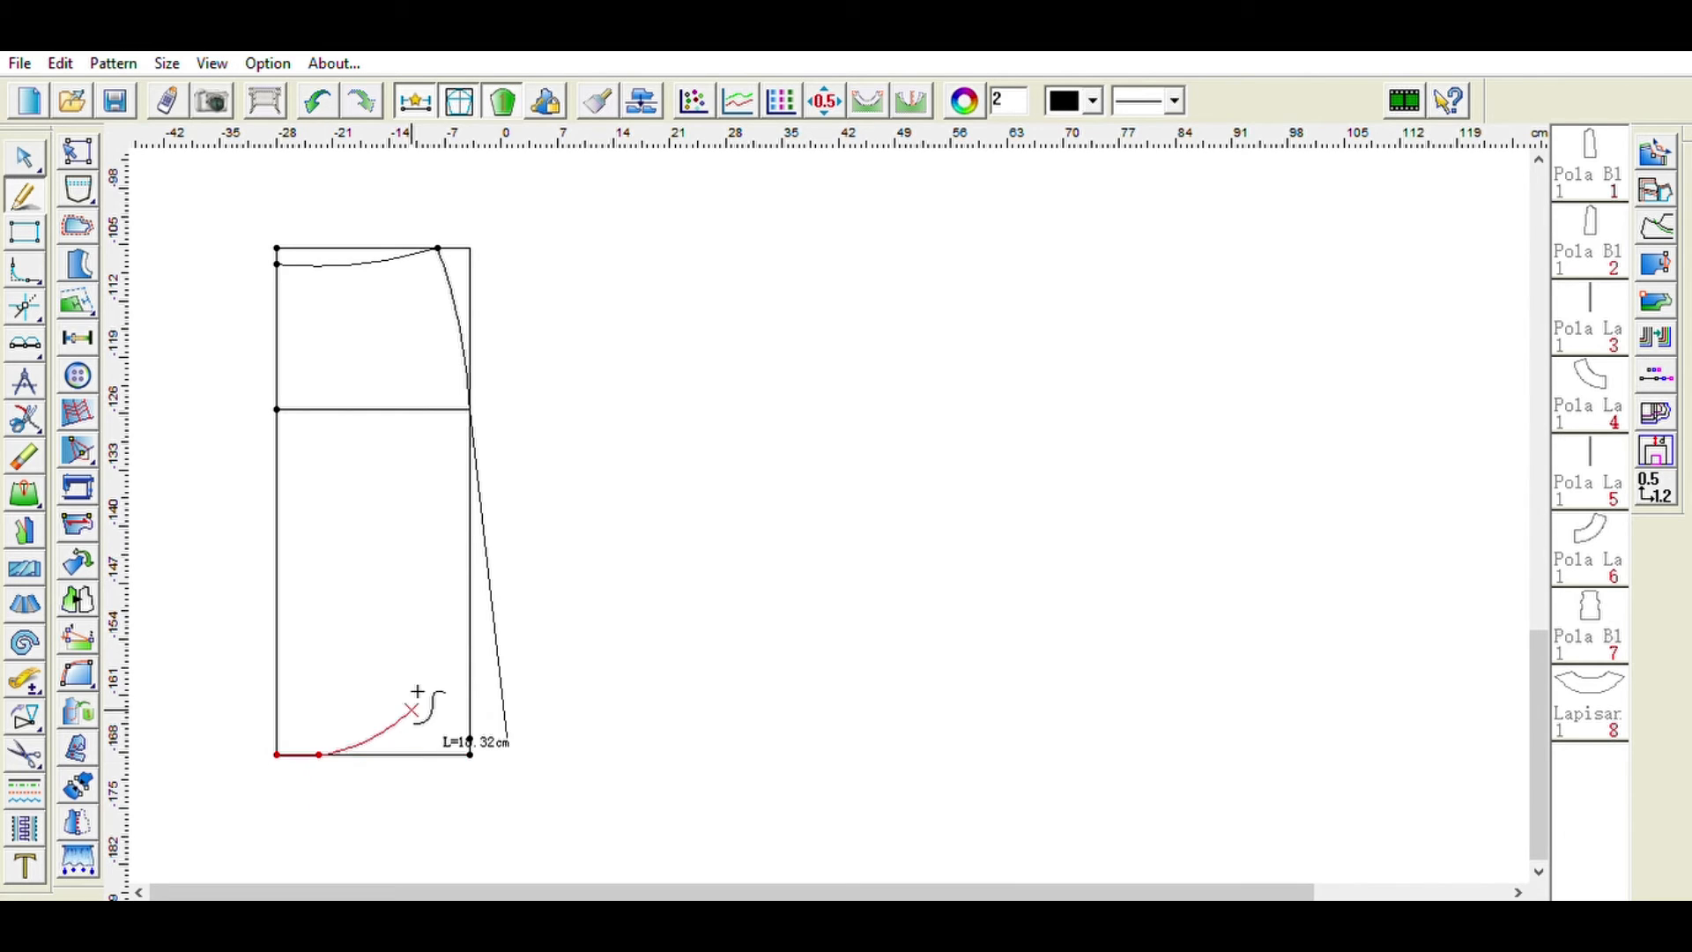
right_click(516, 720)
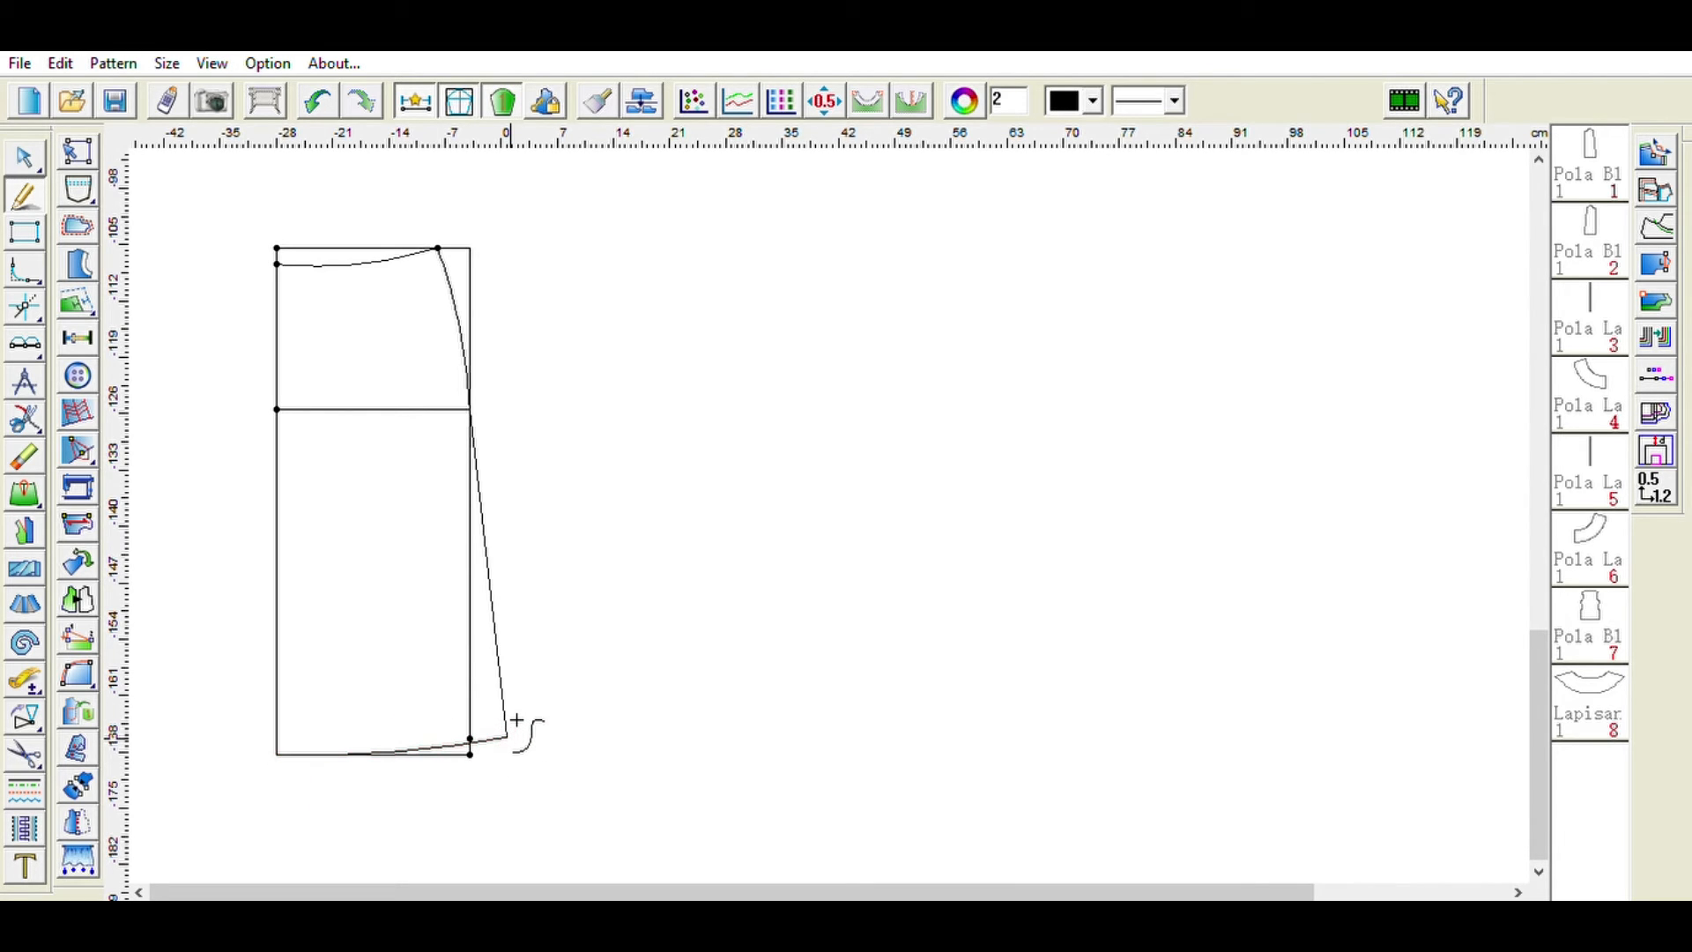
- Generate a skirt pattern piece from the closed outline of waist, side seam, hem and centre line
click(40, 755)
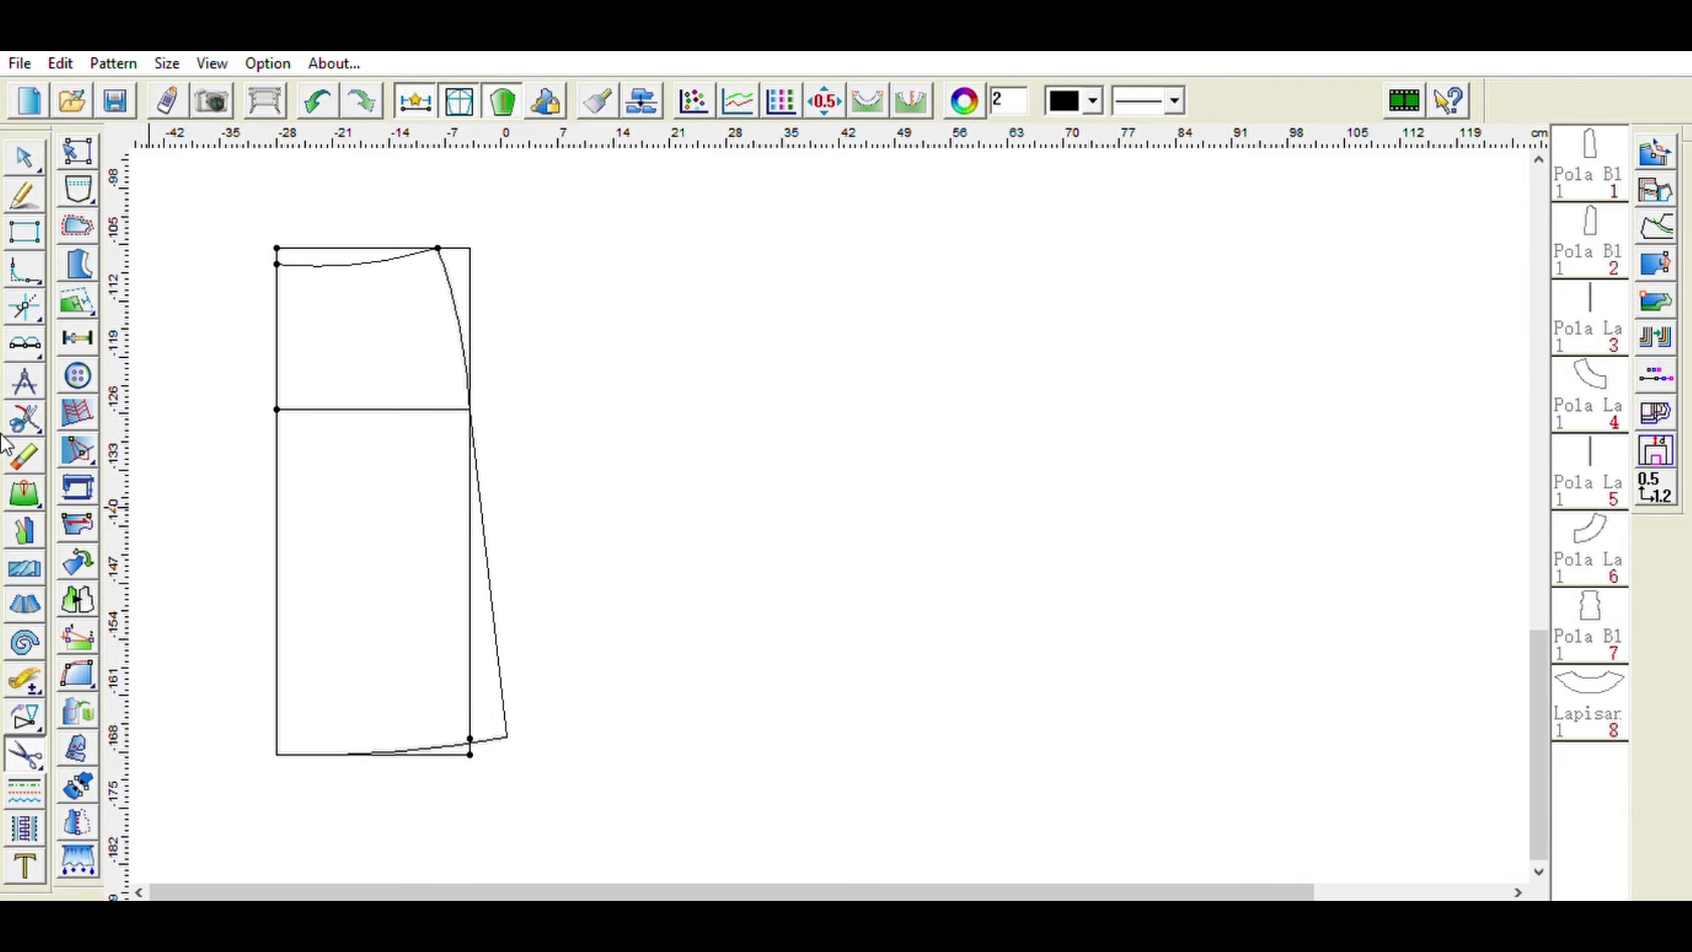
click(295, 262)
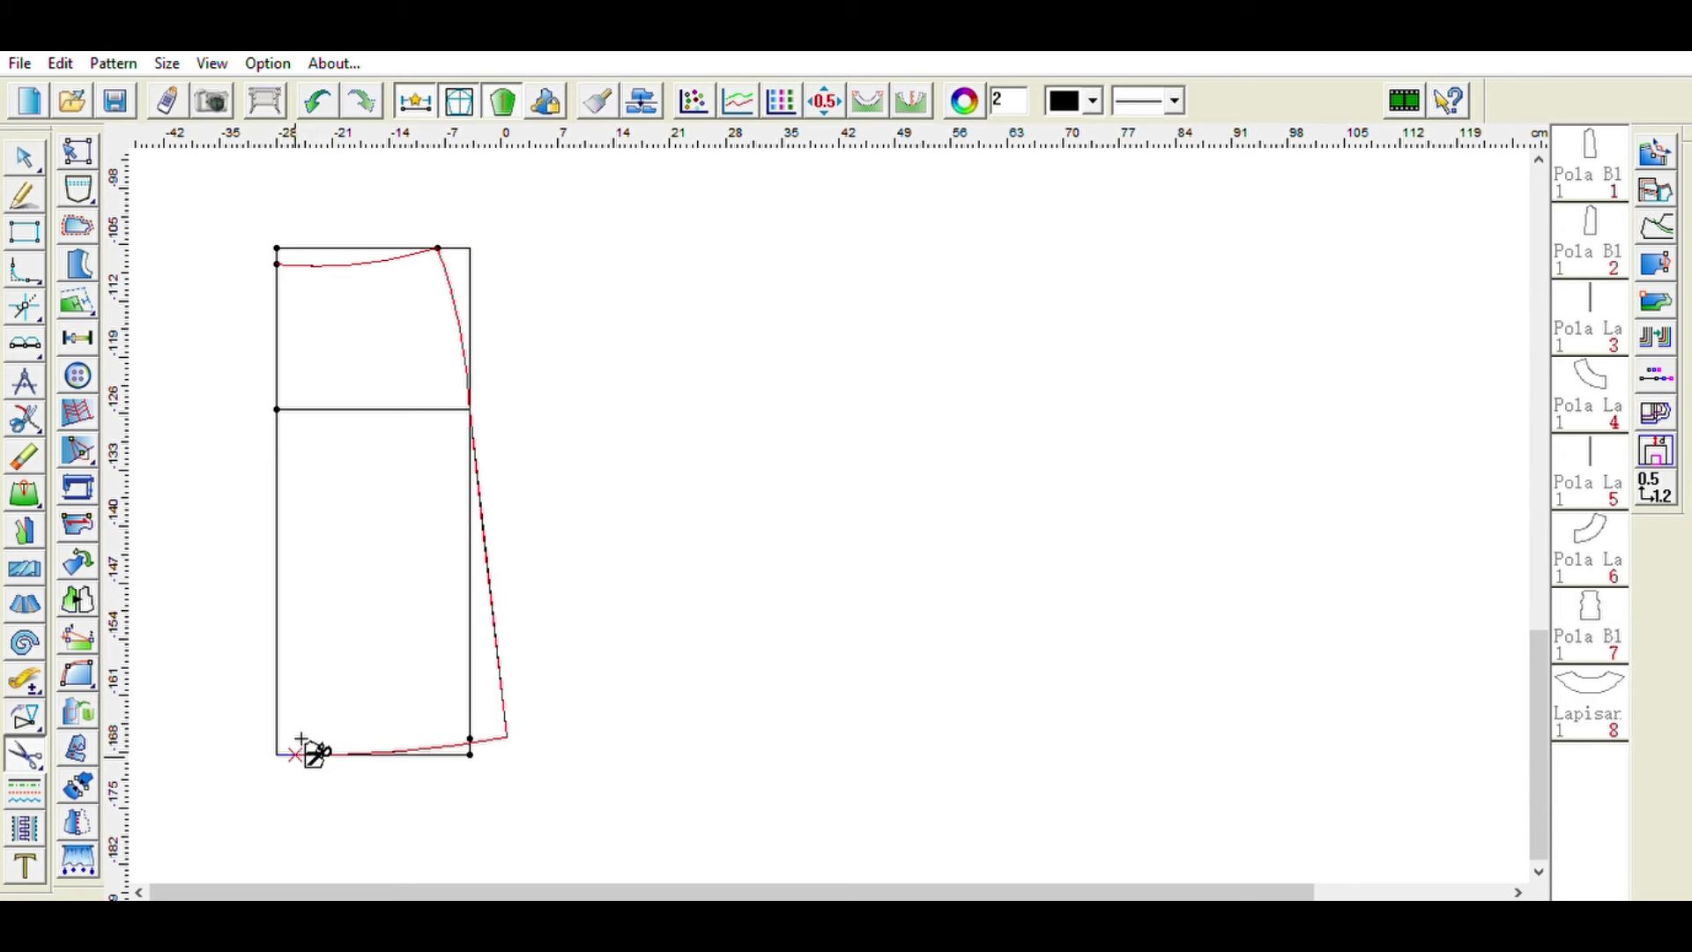
click(279, 260)
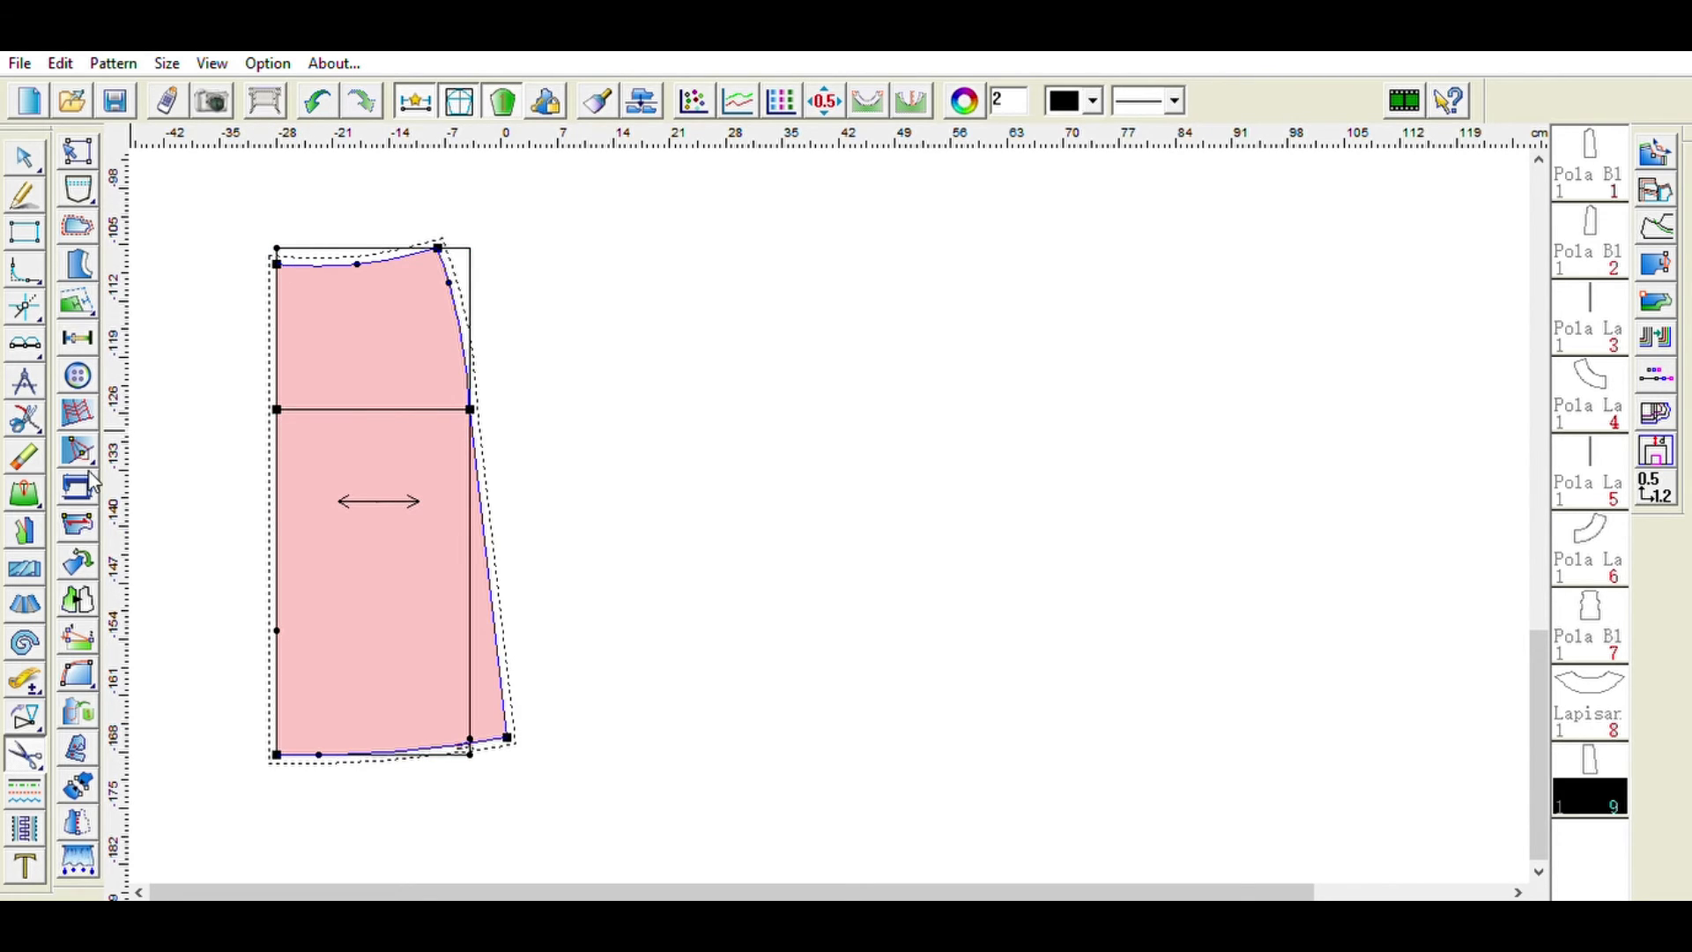
- Add a vertical grainline arrow inside the skirt piece and adjust its position
click(78, 524)
click(304, 341)
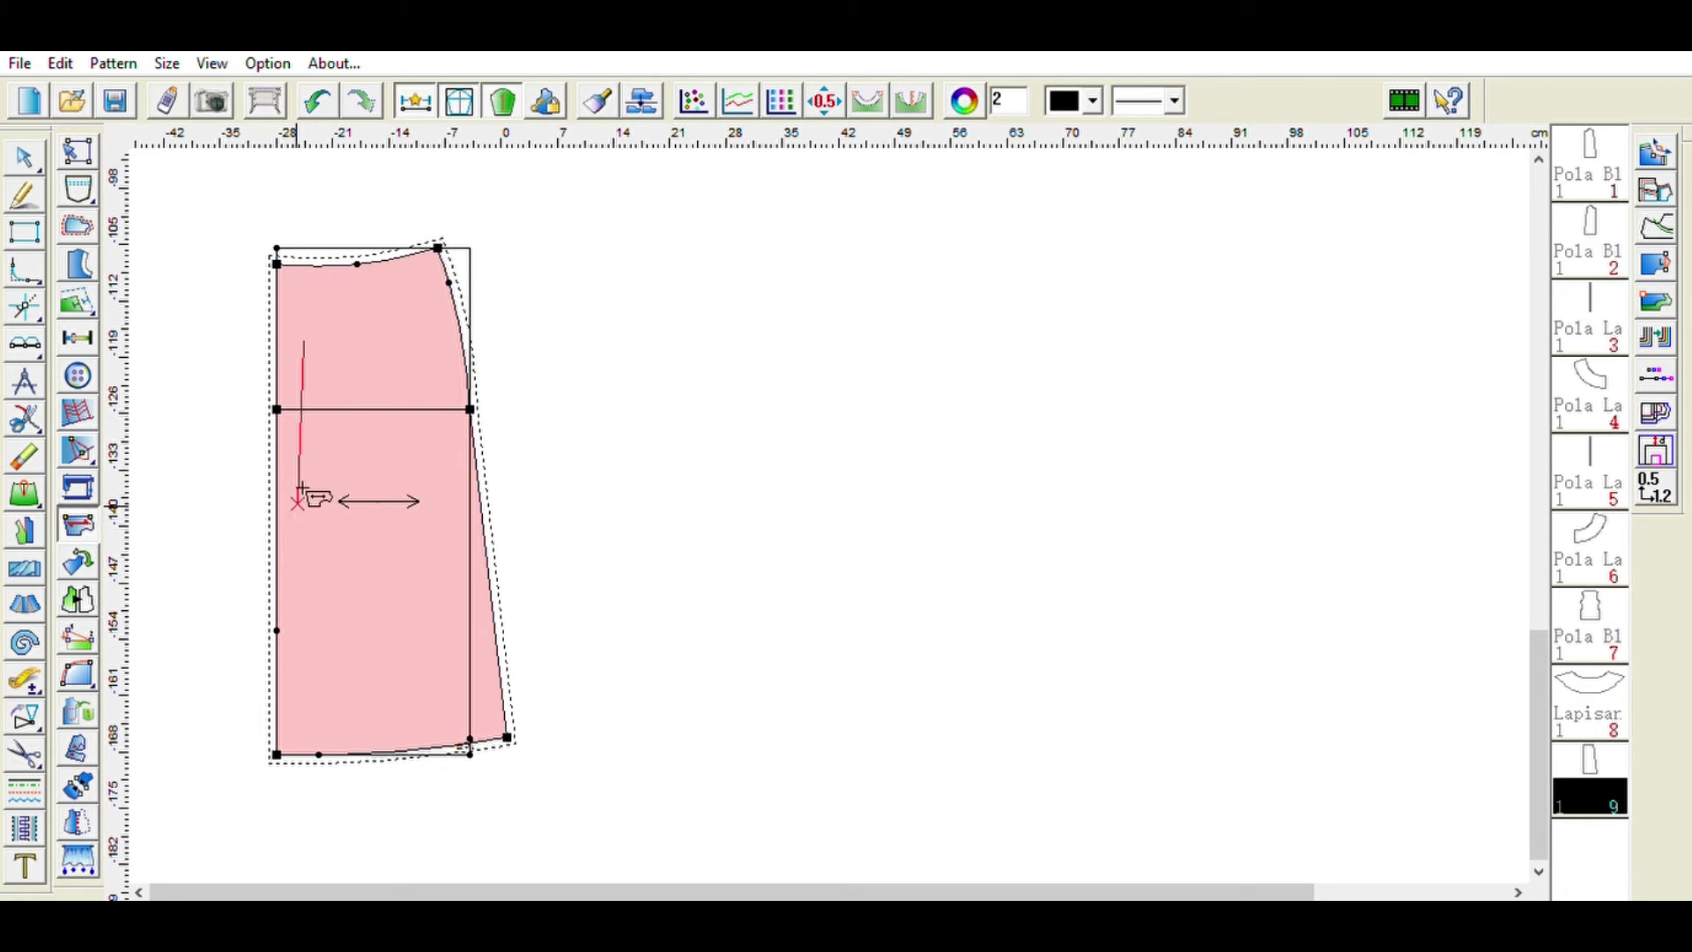
click(308, 601)
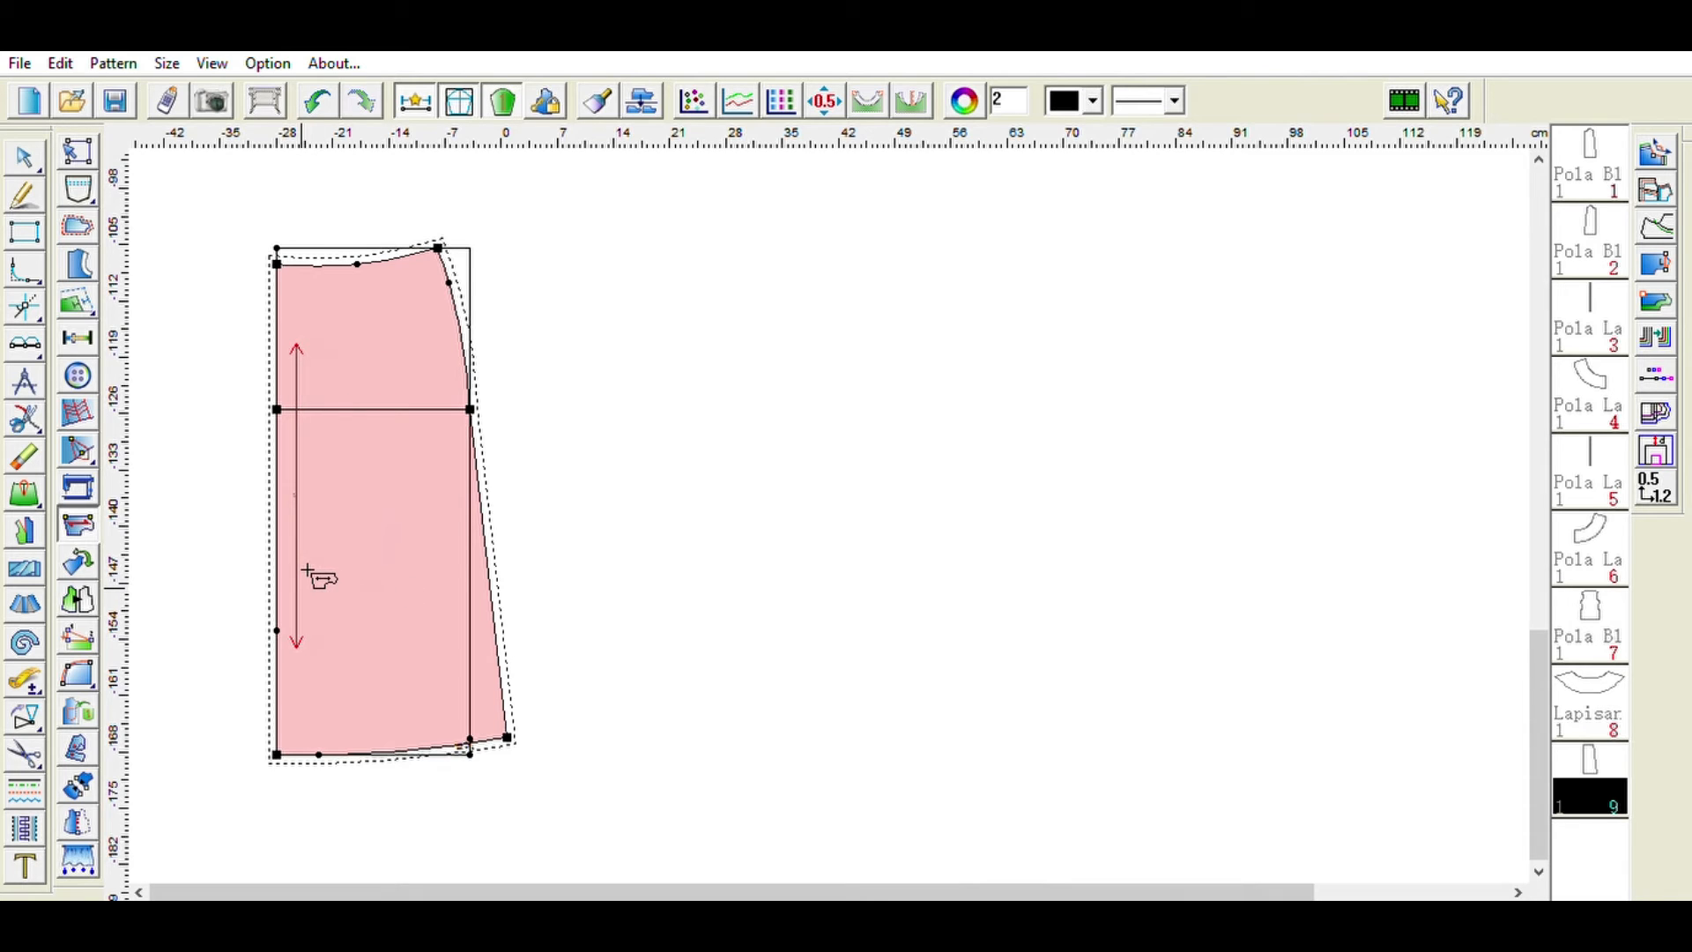
click(309, 572)
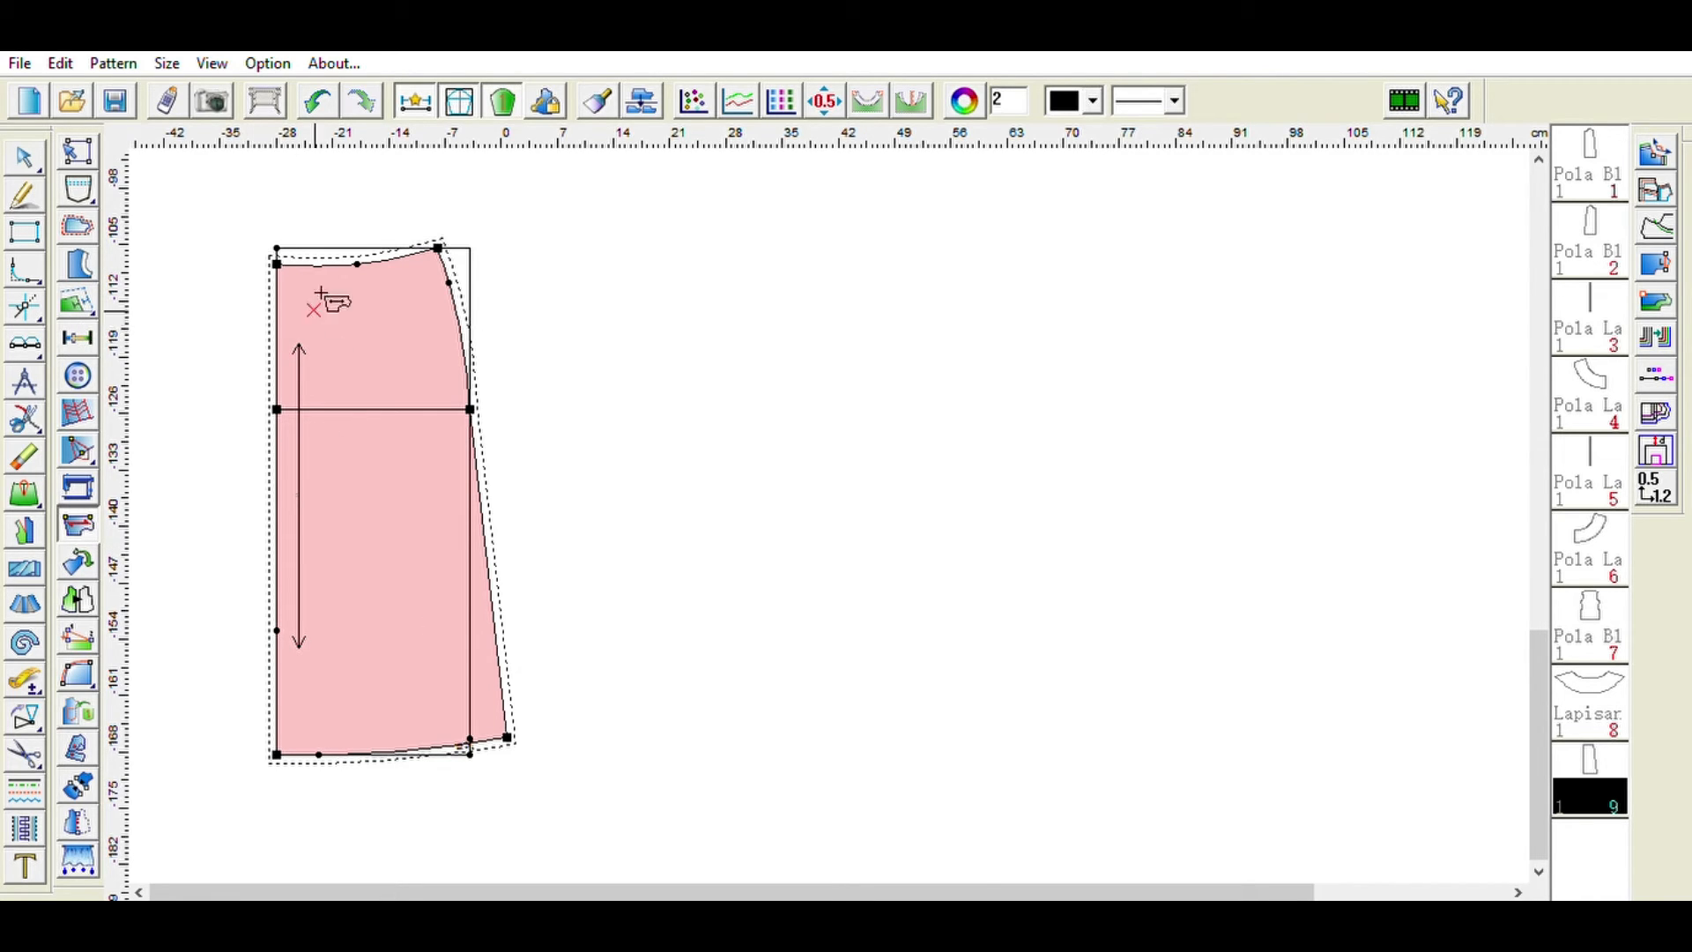
click(305, 424)
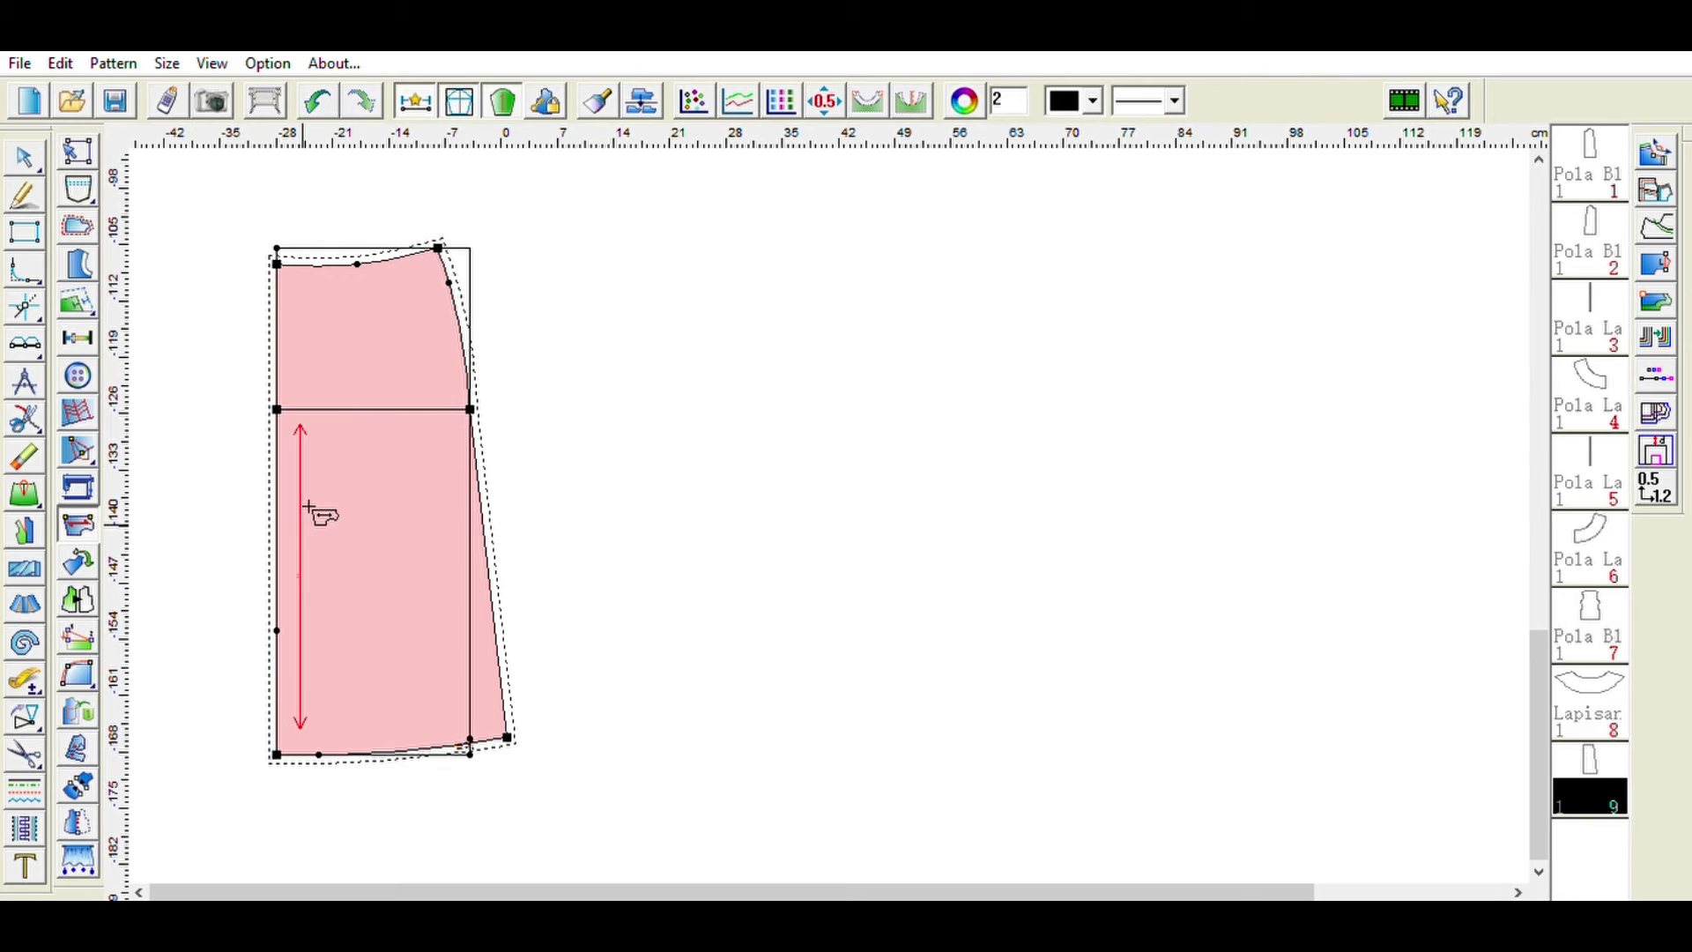
click(314, 443)
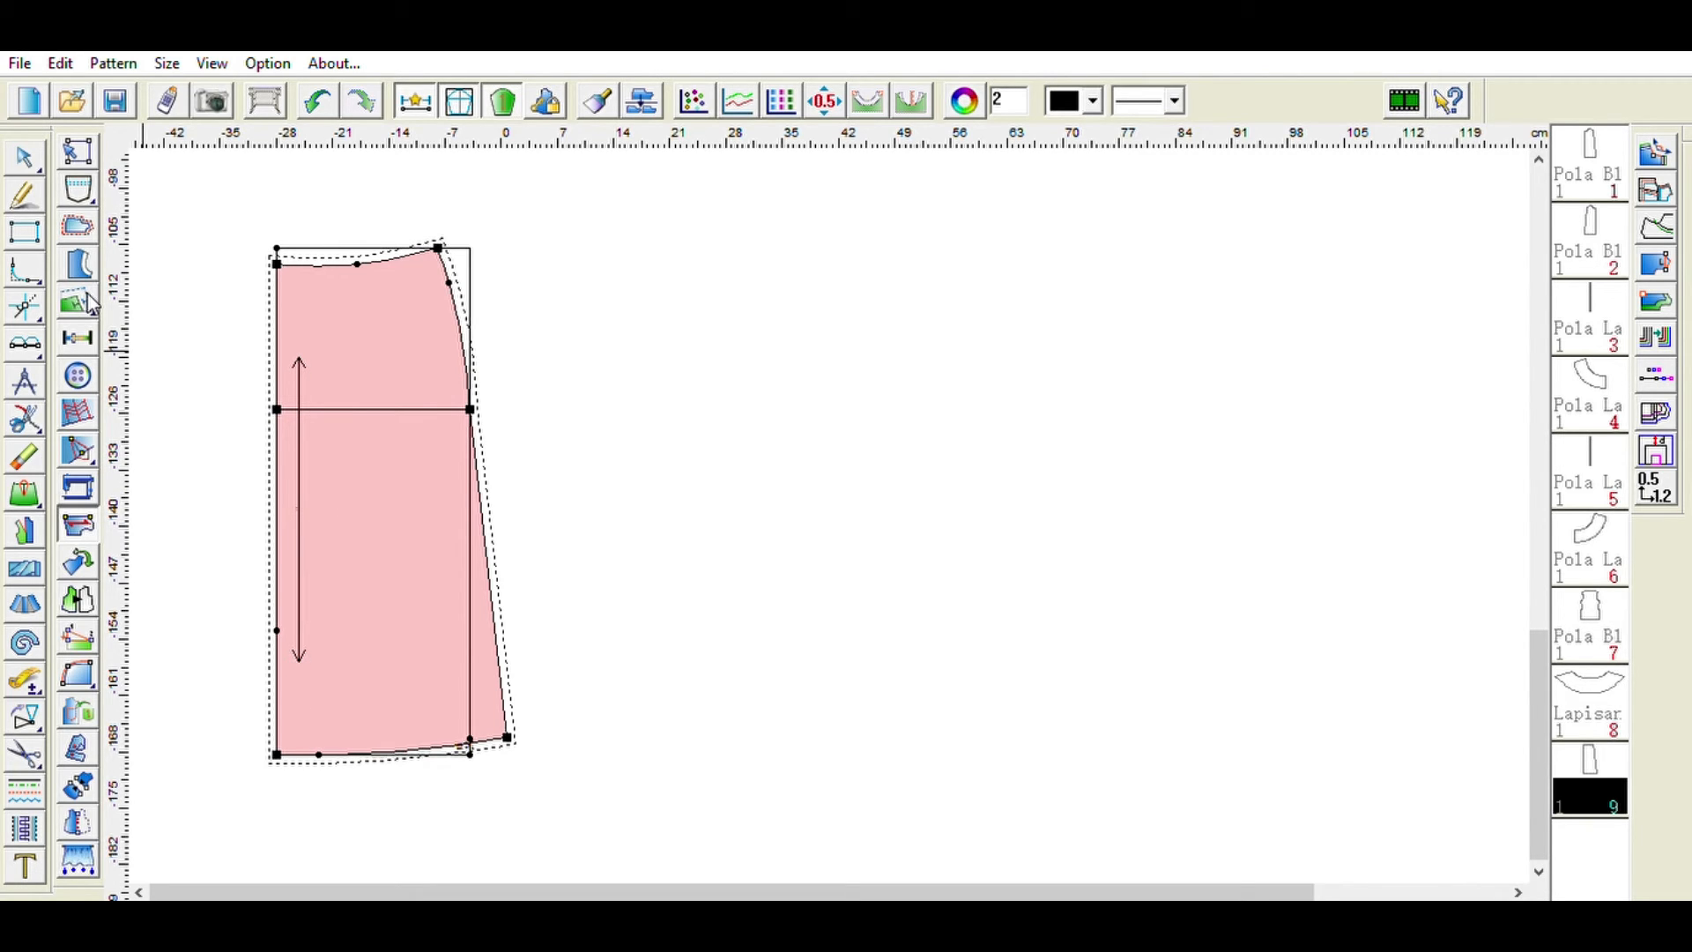
- Insert a 3 cm wide waist dart on the skirt piece's waistline near the centre edge
click(89, 448)
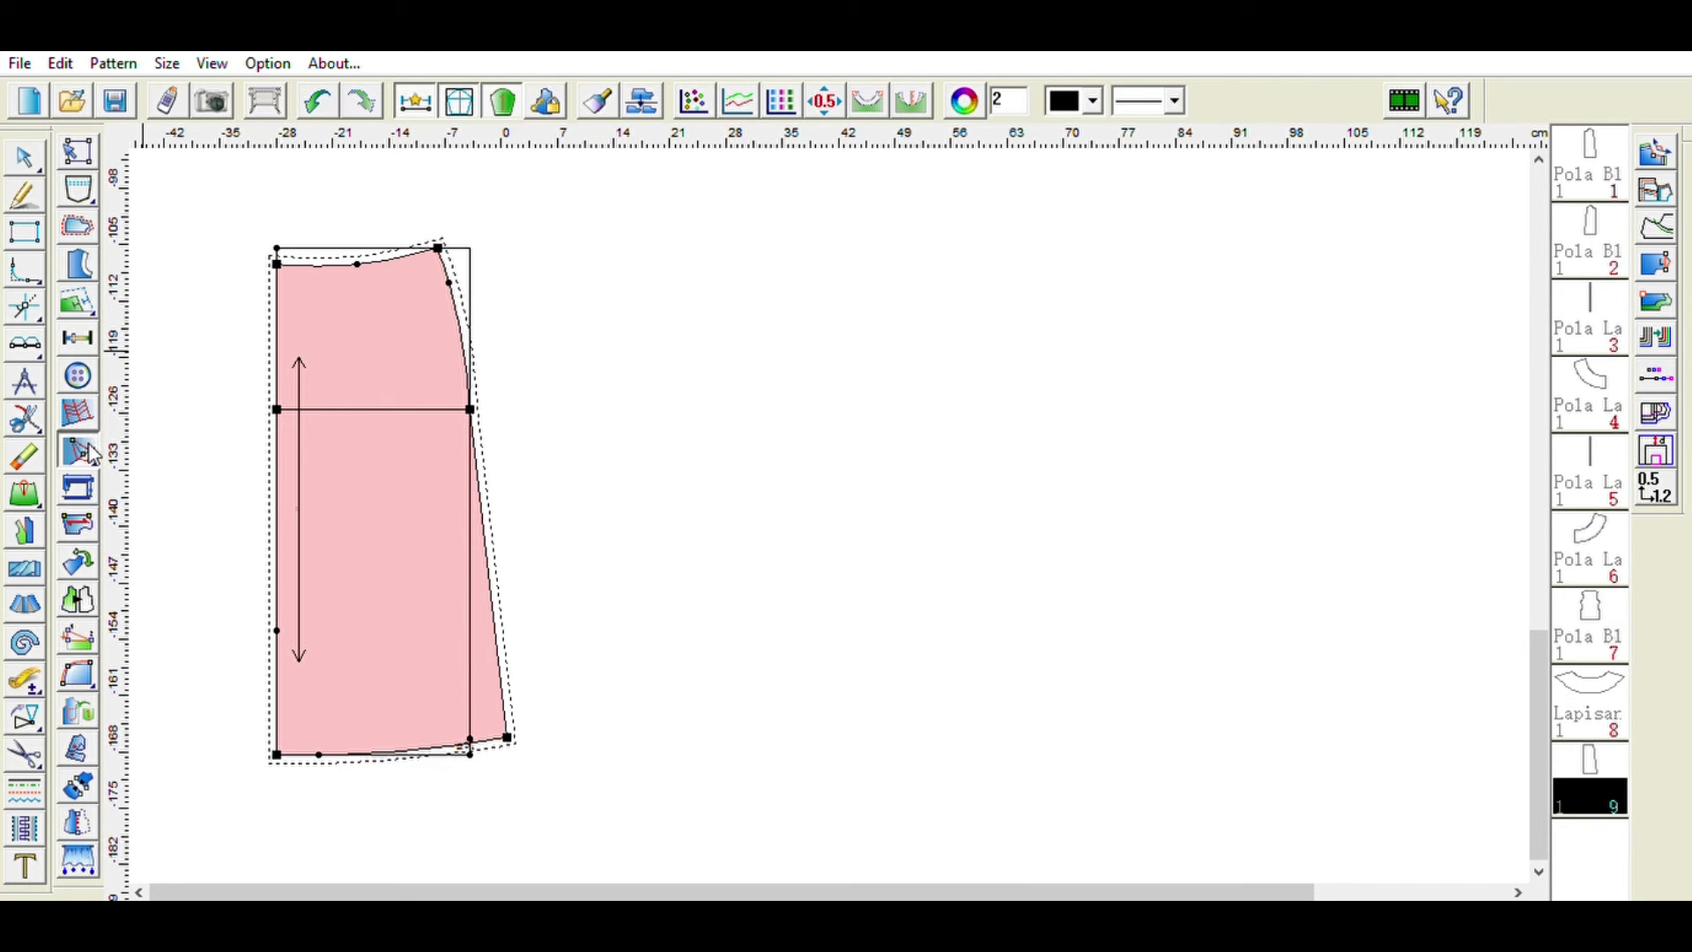
click(357, 263)
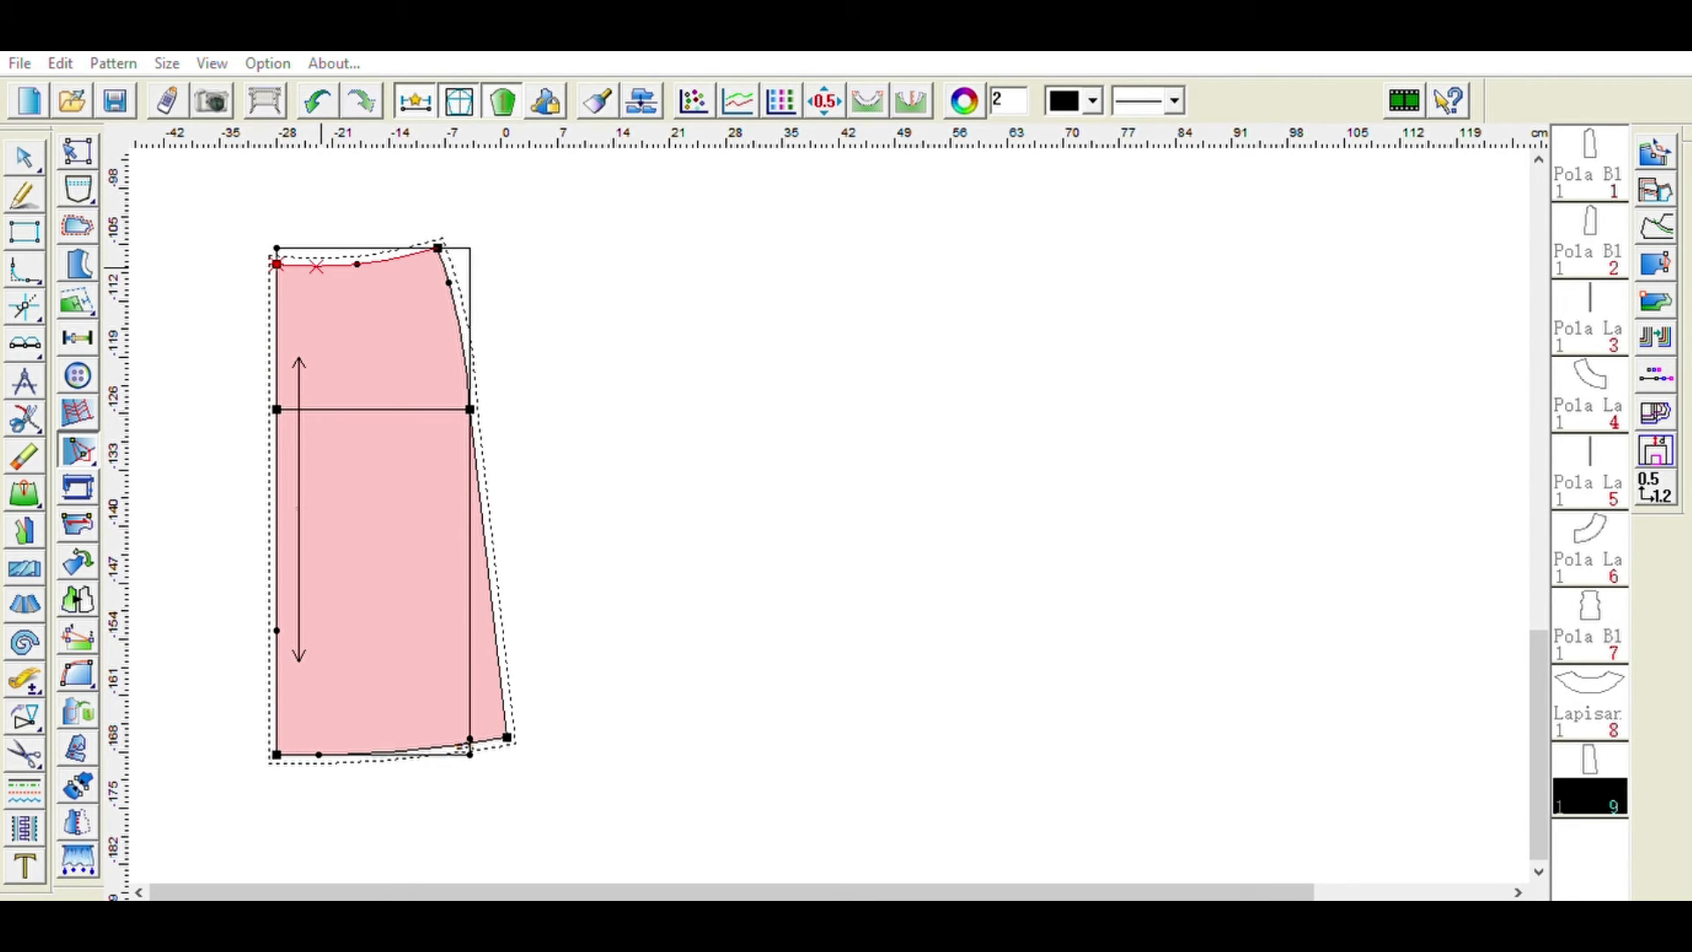
click(429, 460)
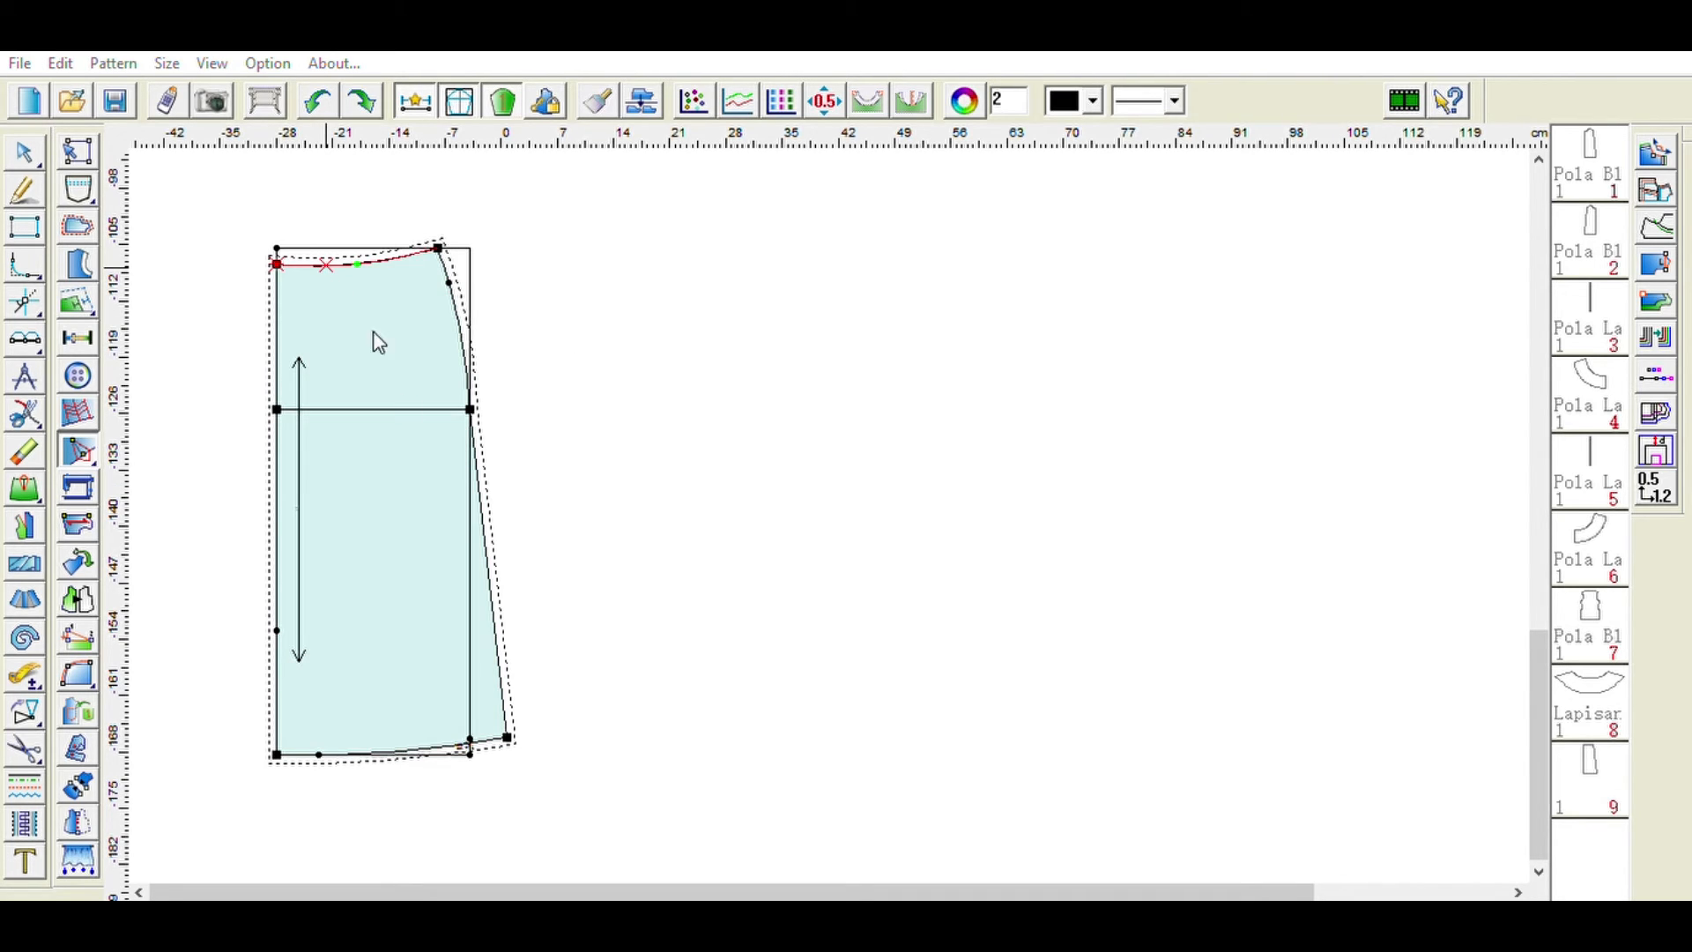
click(433, 449)
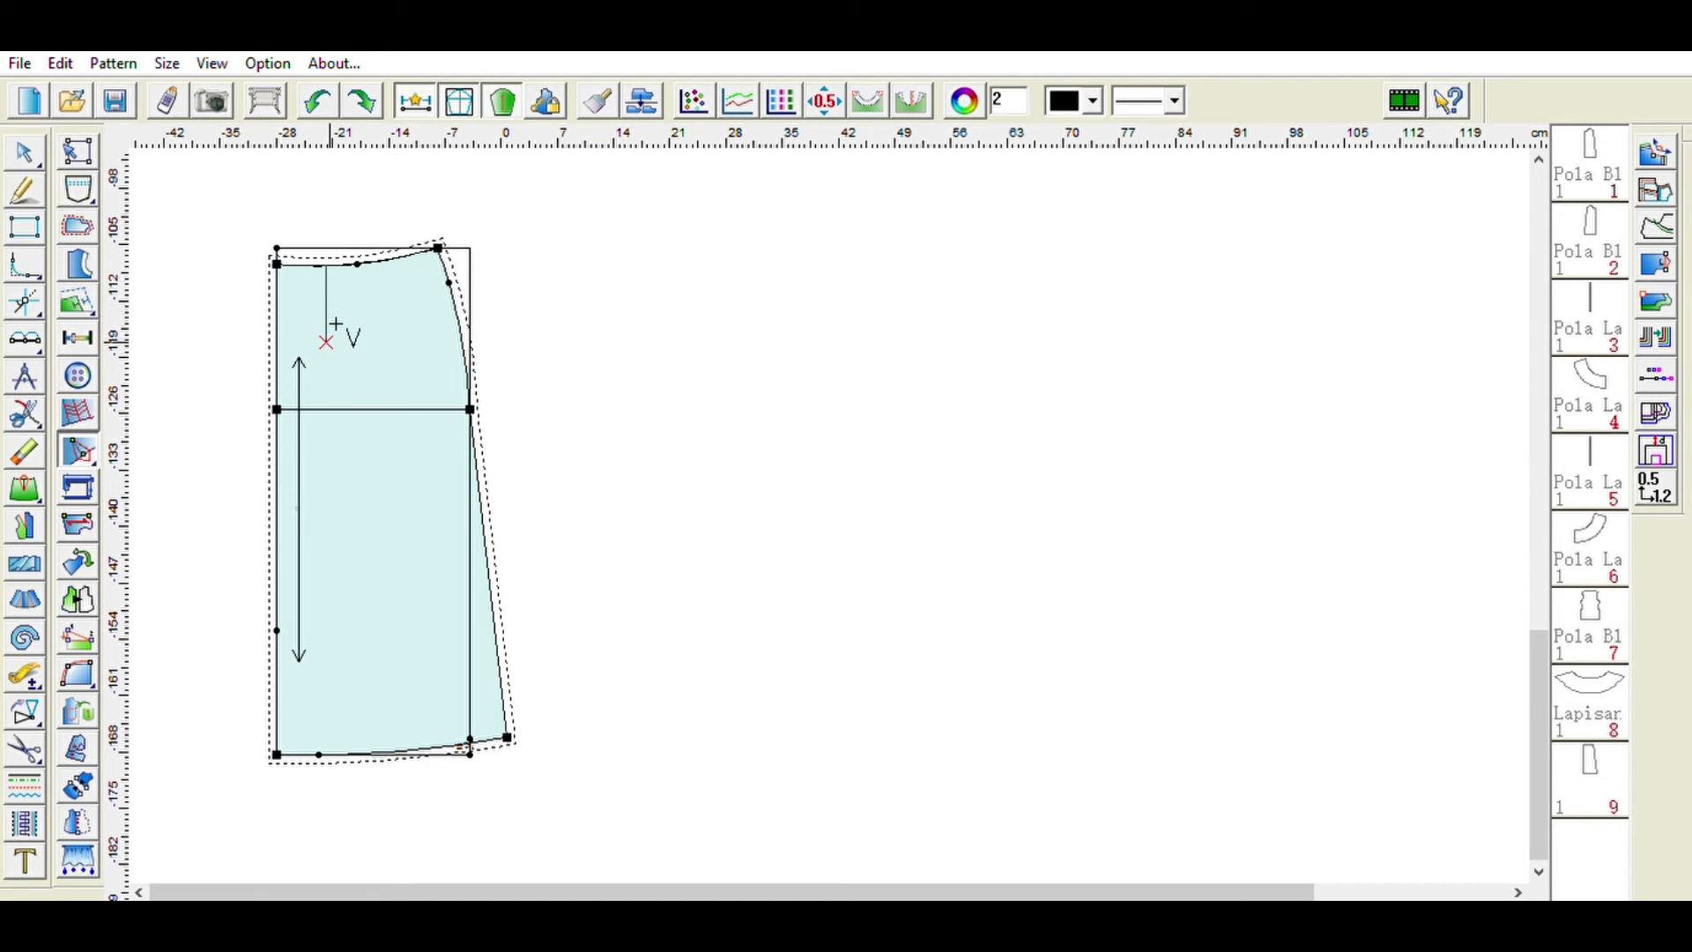
click(336, 342)
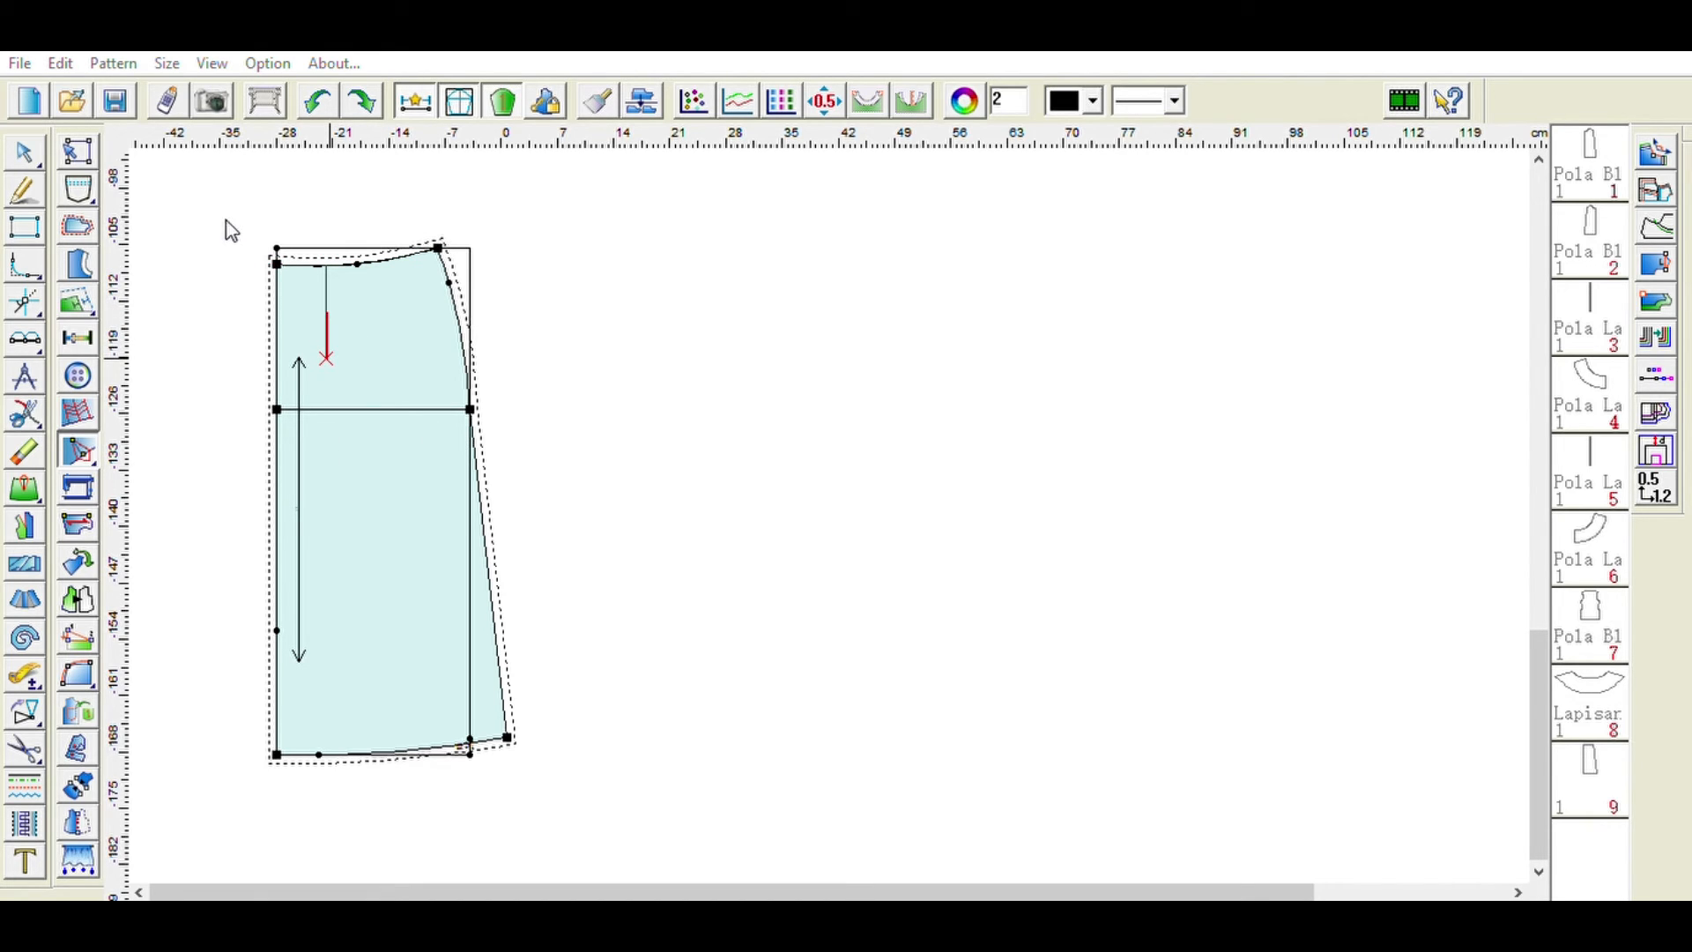
text(3)
click(647, 521)
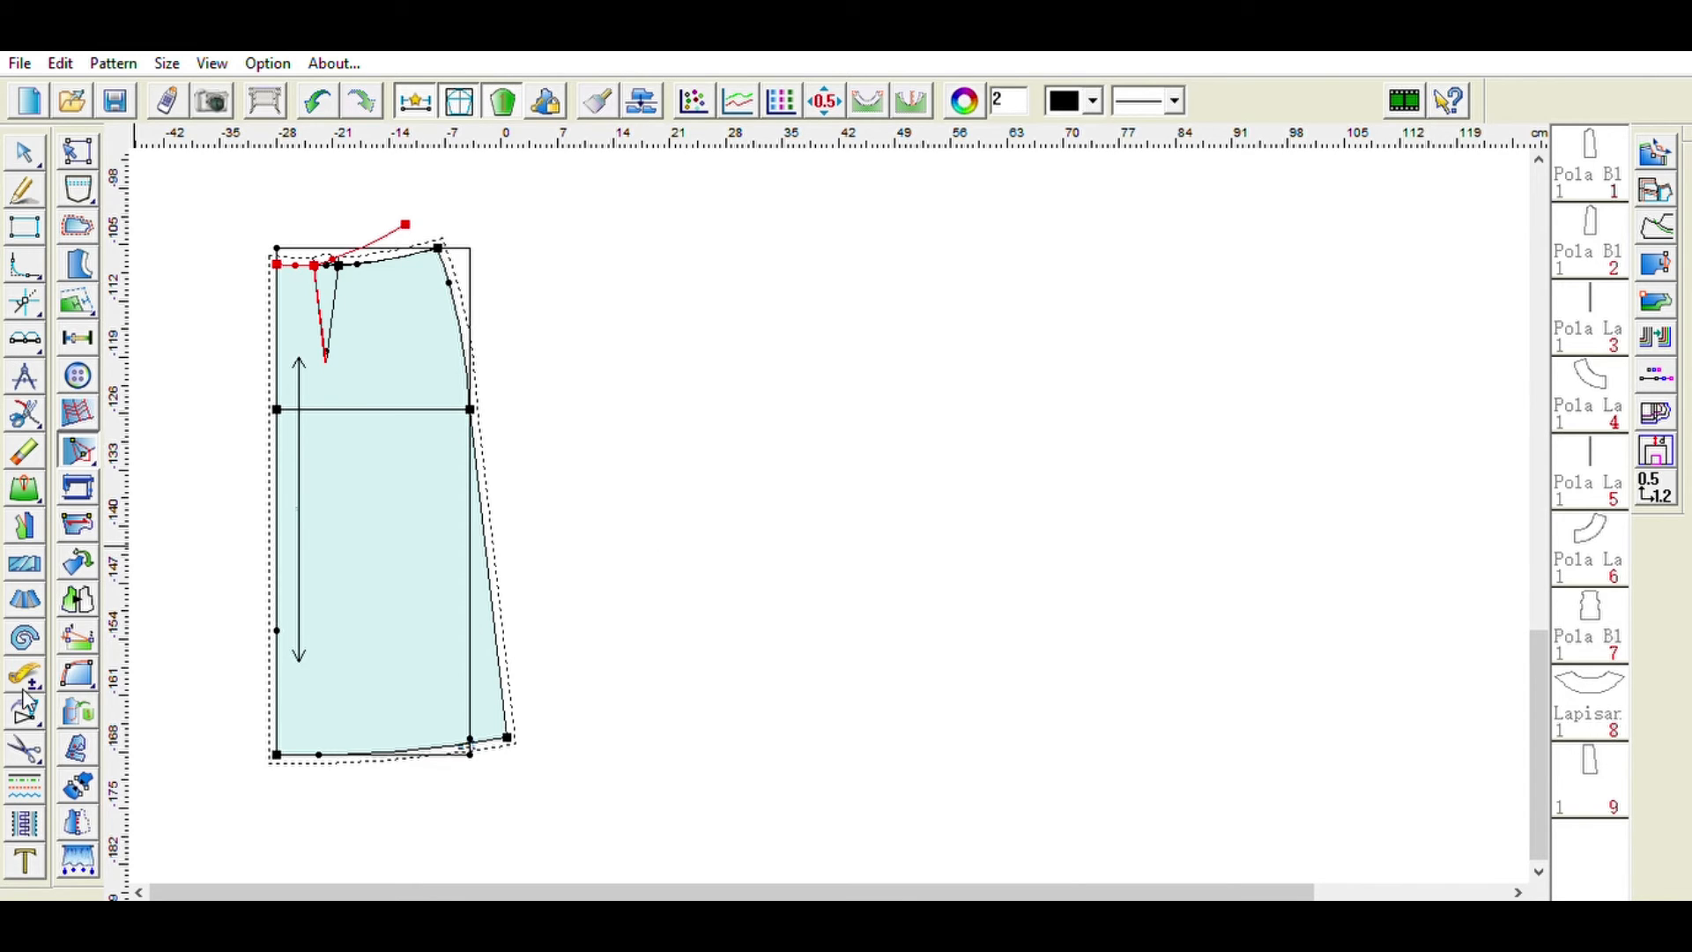
- Mirror the skirt piece about its left centre edge and move the full piece to the right
click(79, 819)
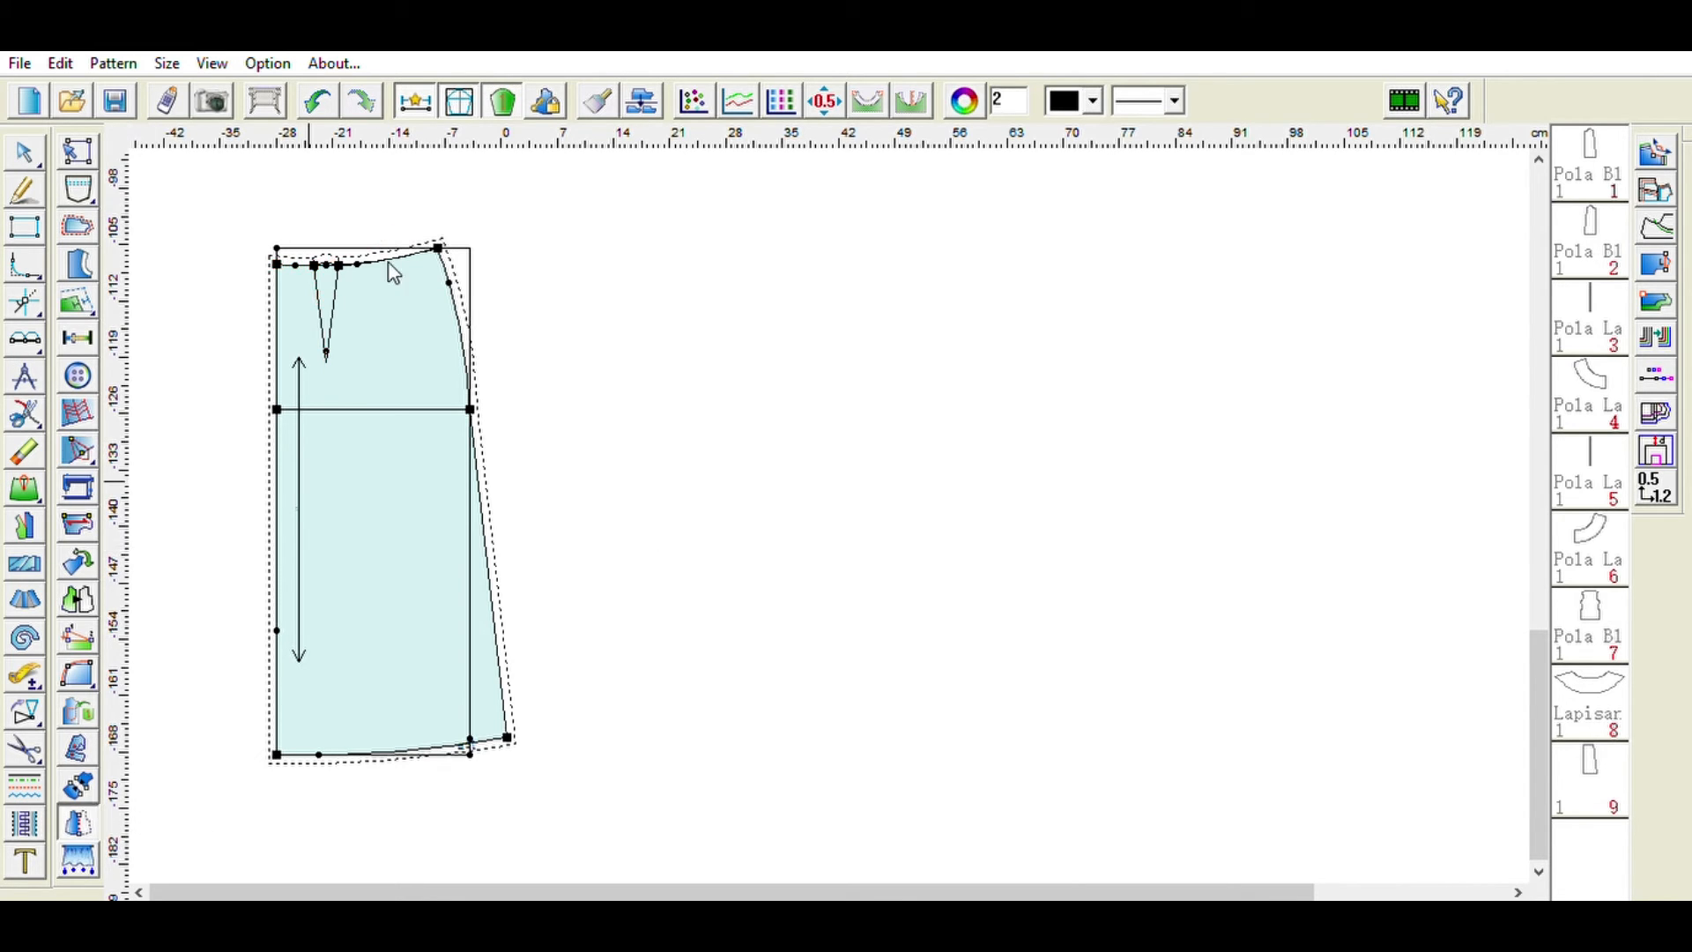
click(282, 246)
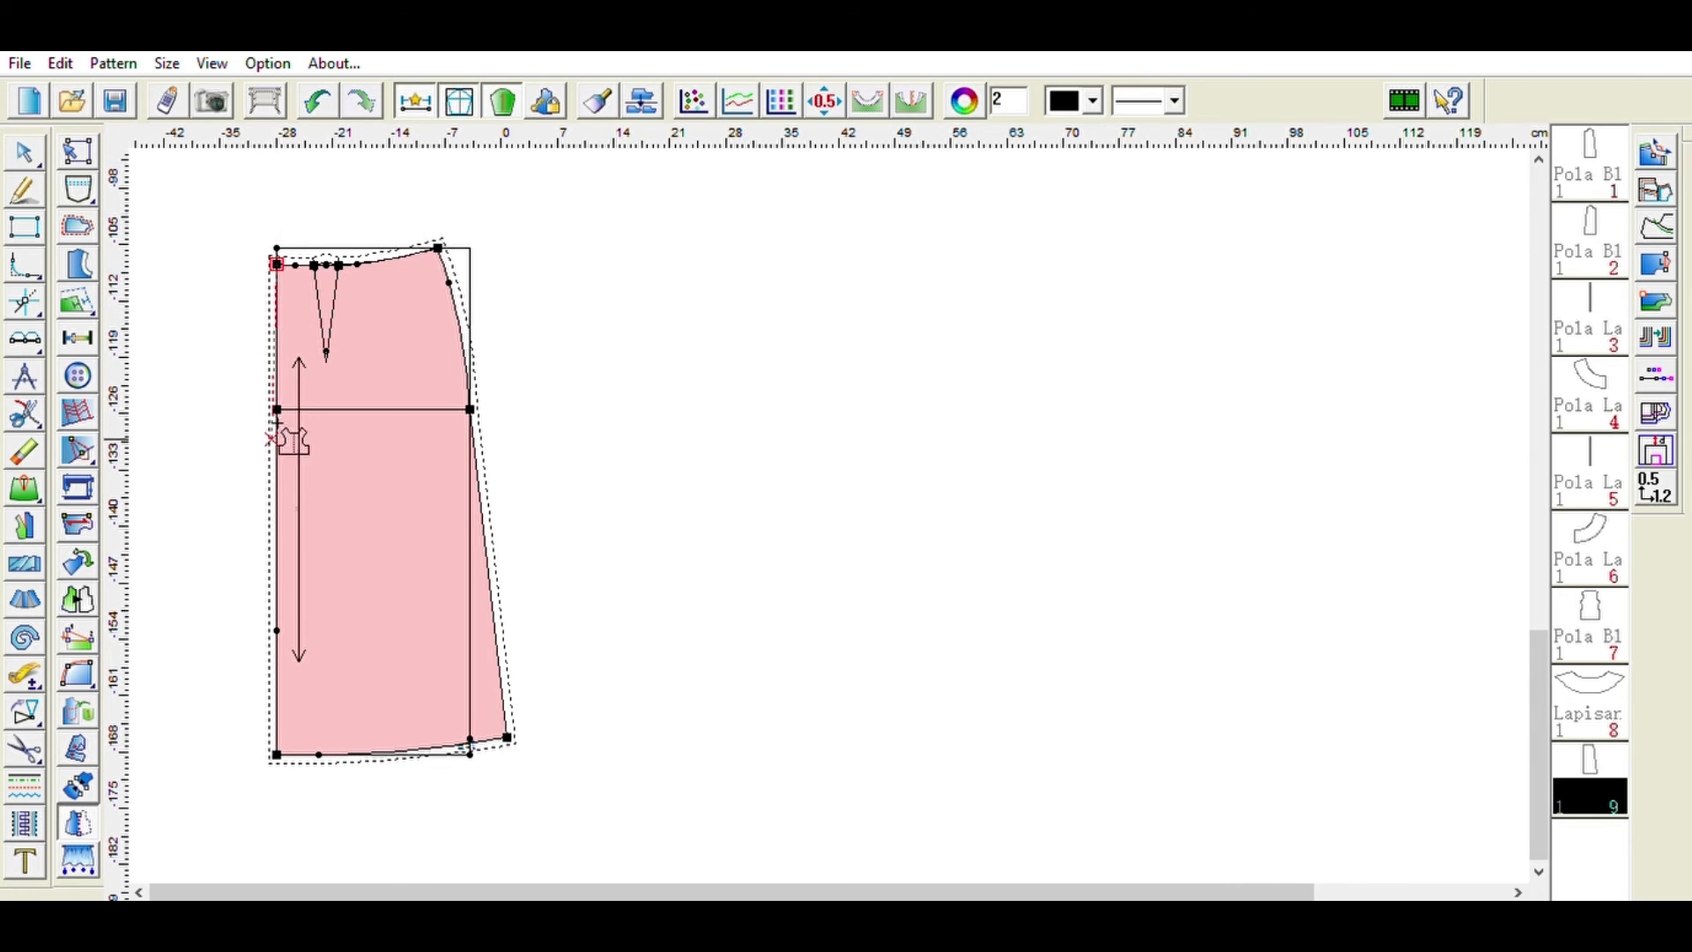
click(291, 749)
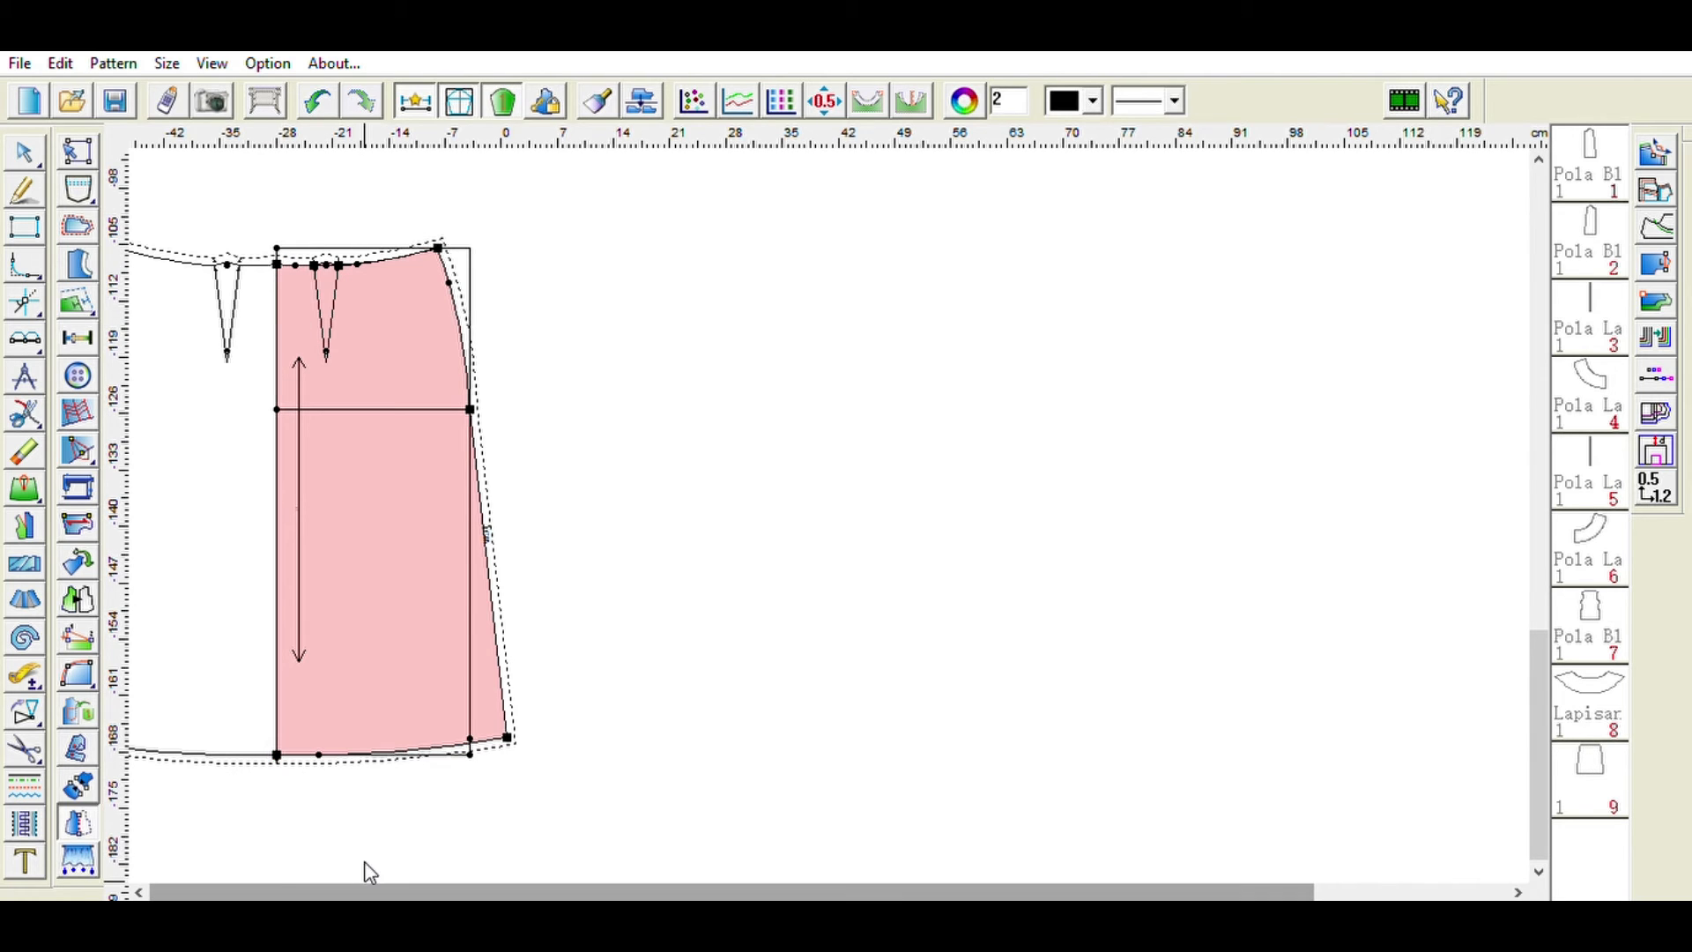
click(25, 139)
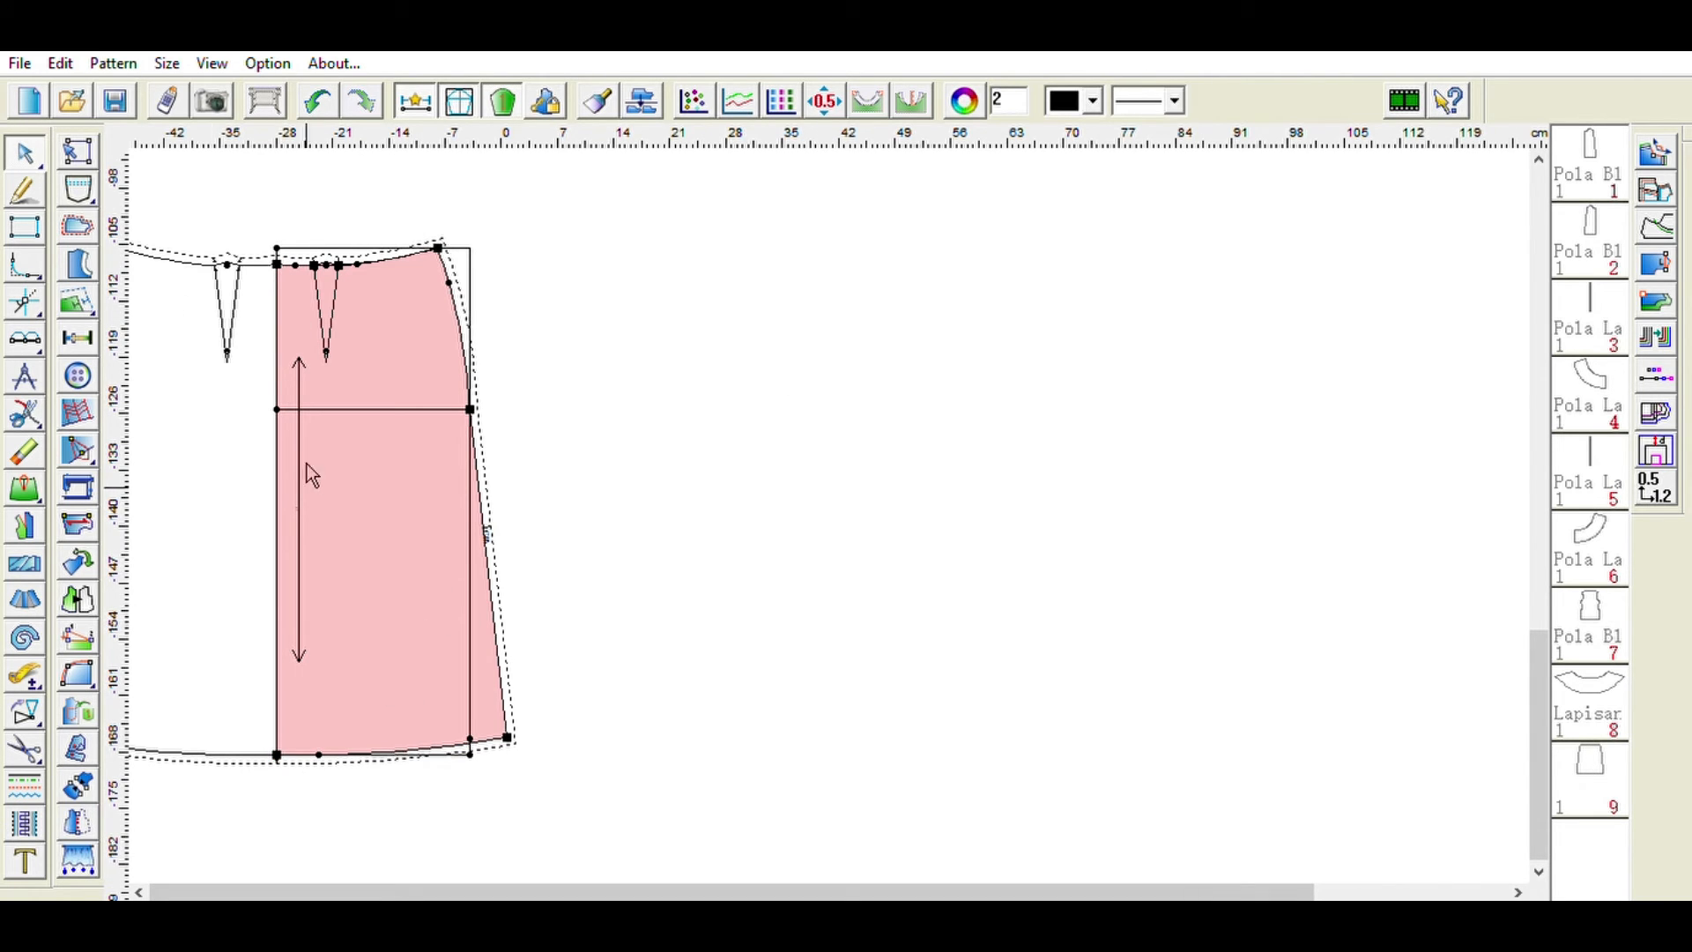
drag(370, 491, 897, 492)
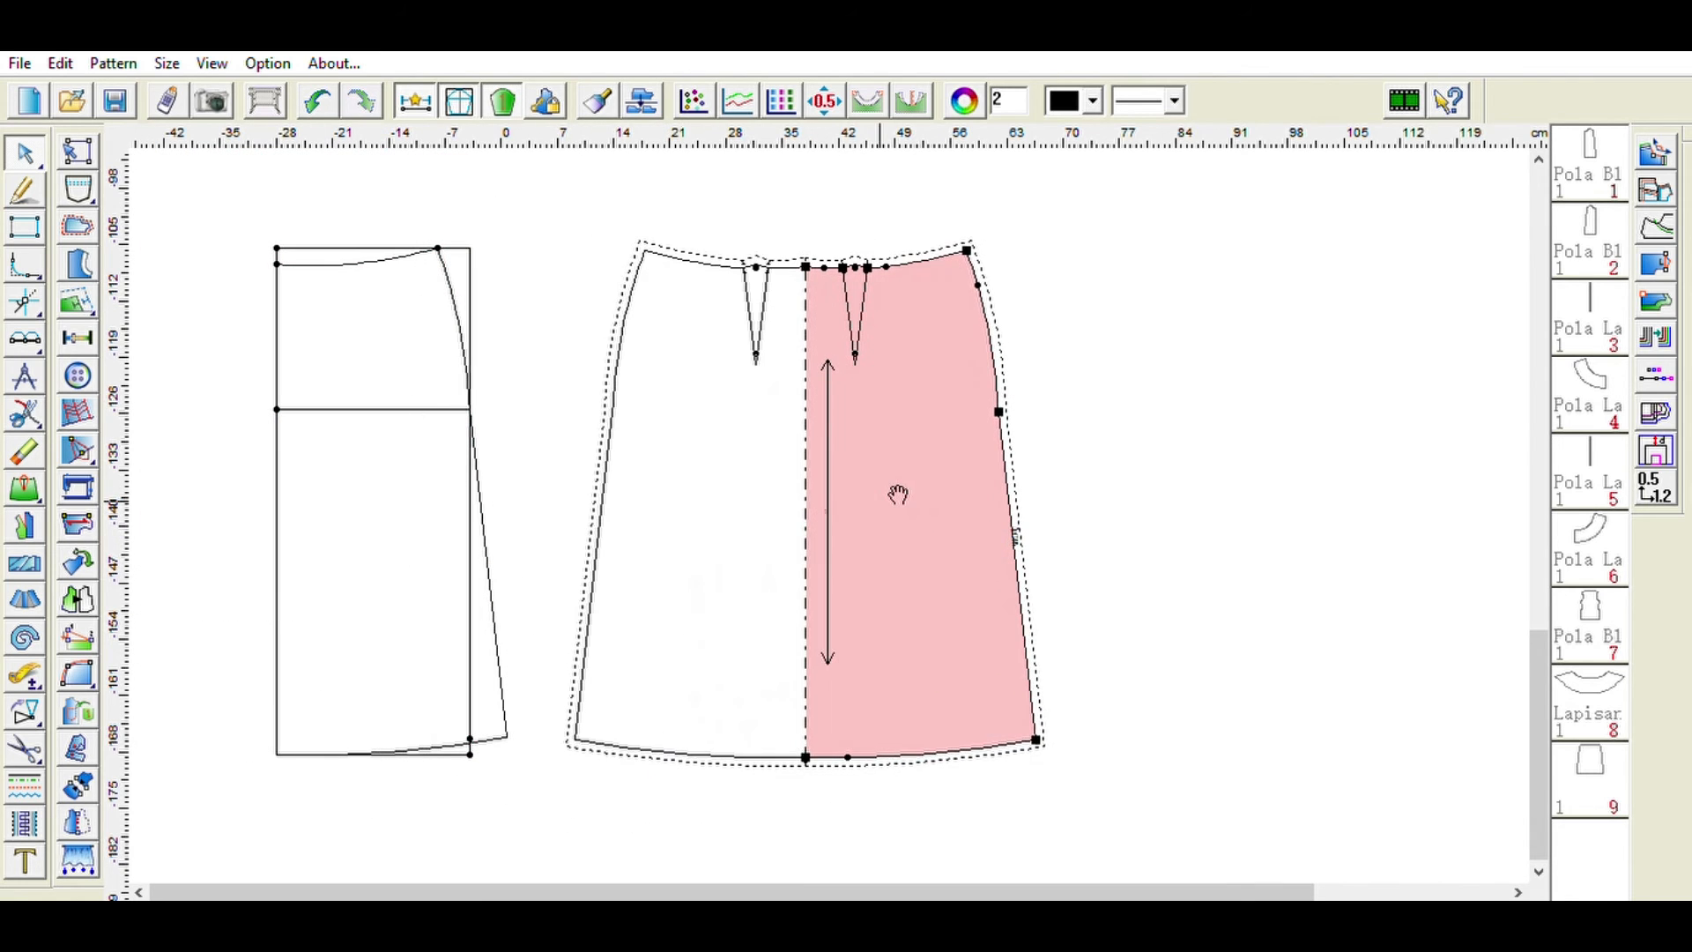
- Erase the rectangle draft lines by selecting the whole block with the eraser
click(25, 452)
drag(227, 204, 522, 756)
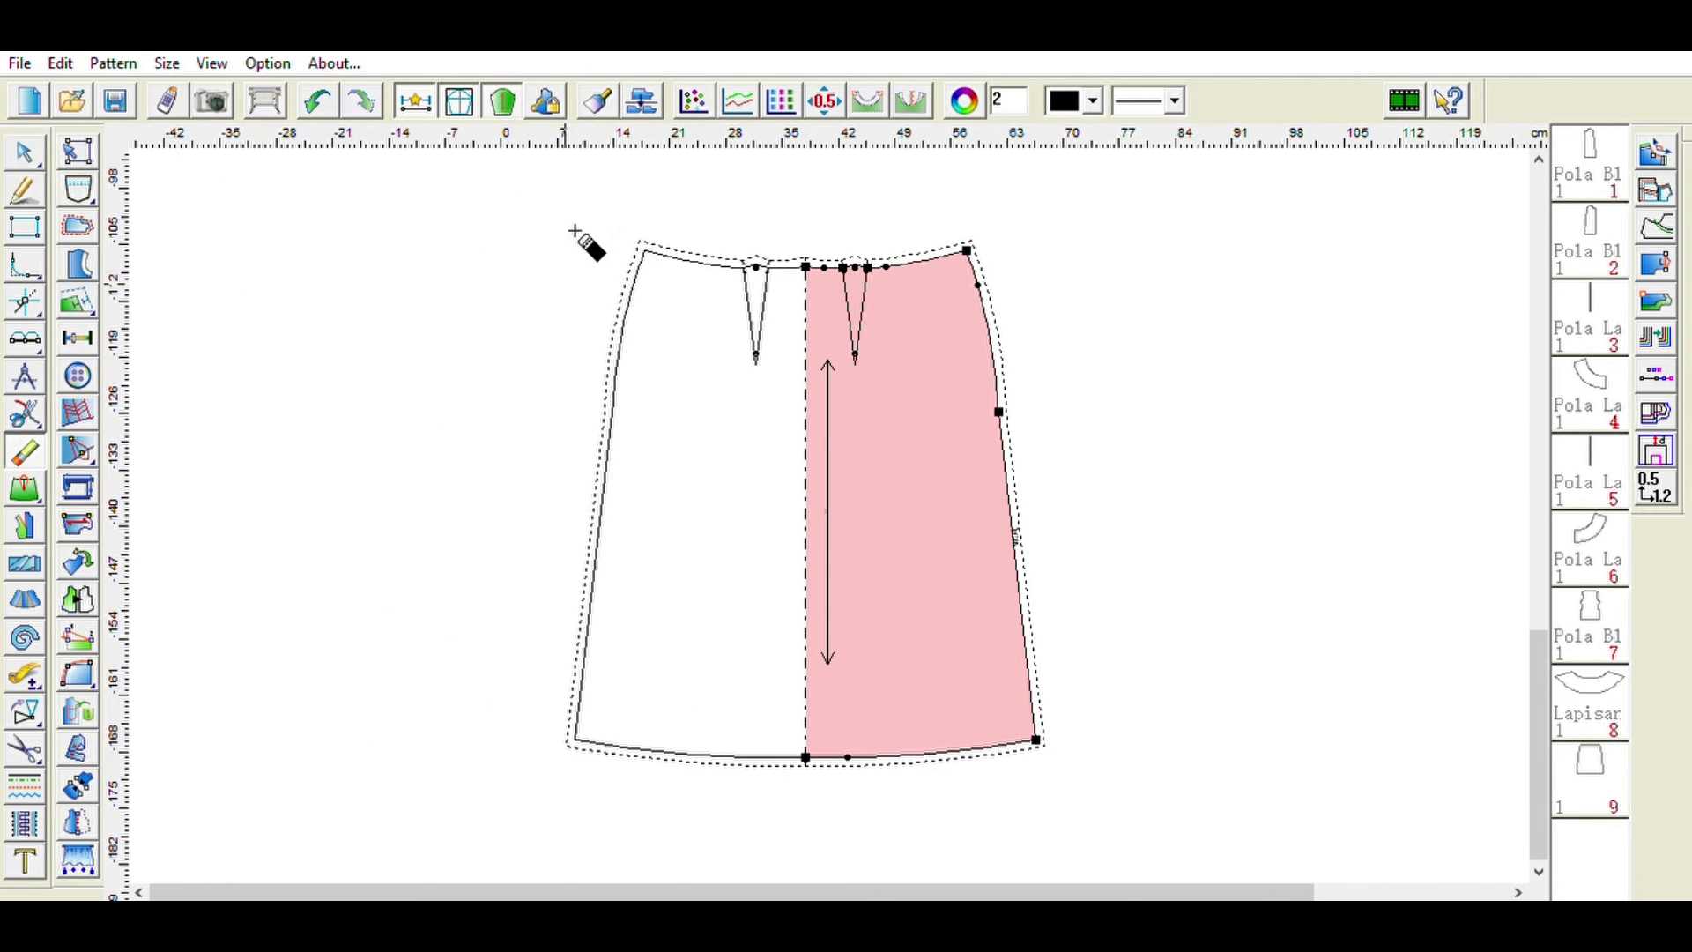
- Move the mirrored skirt piece back to the left of the work area
click(23, 145)
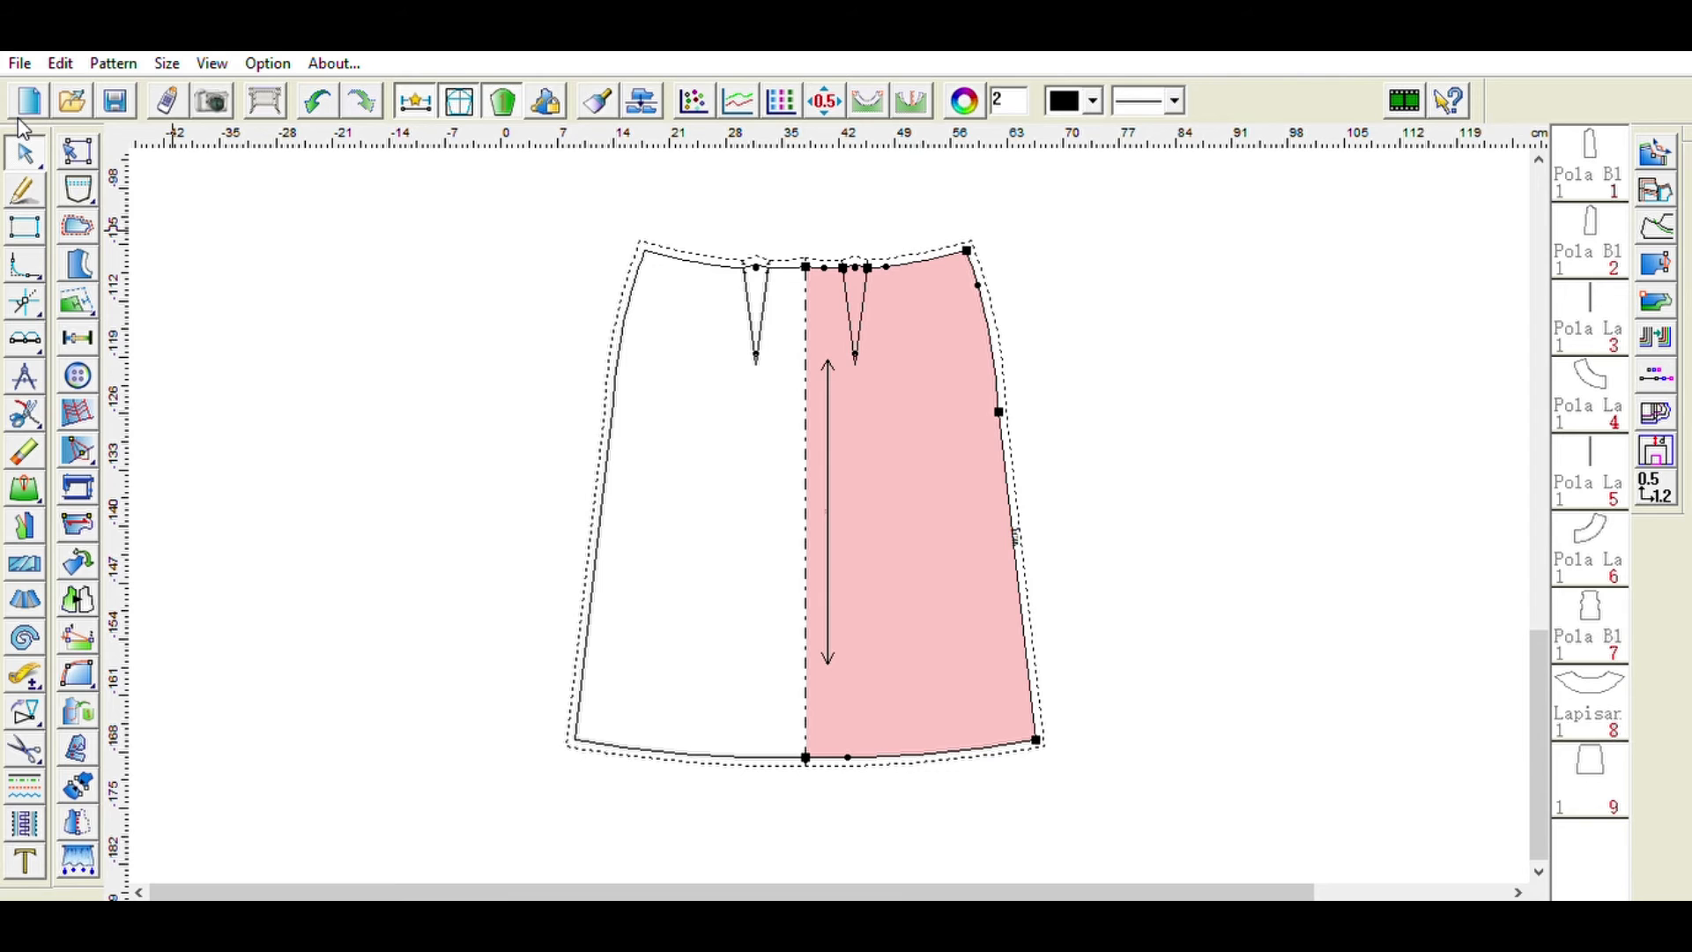
drag(853, 562, 525, 564)
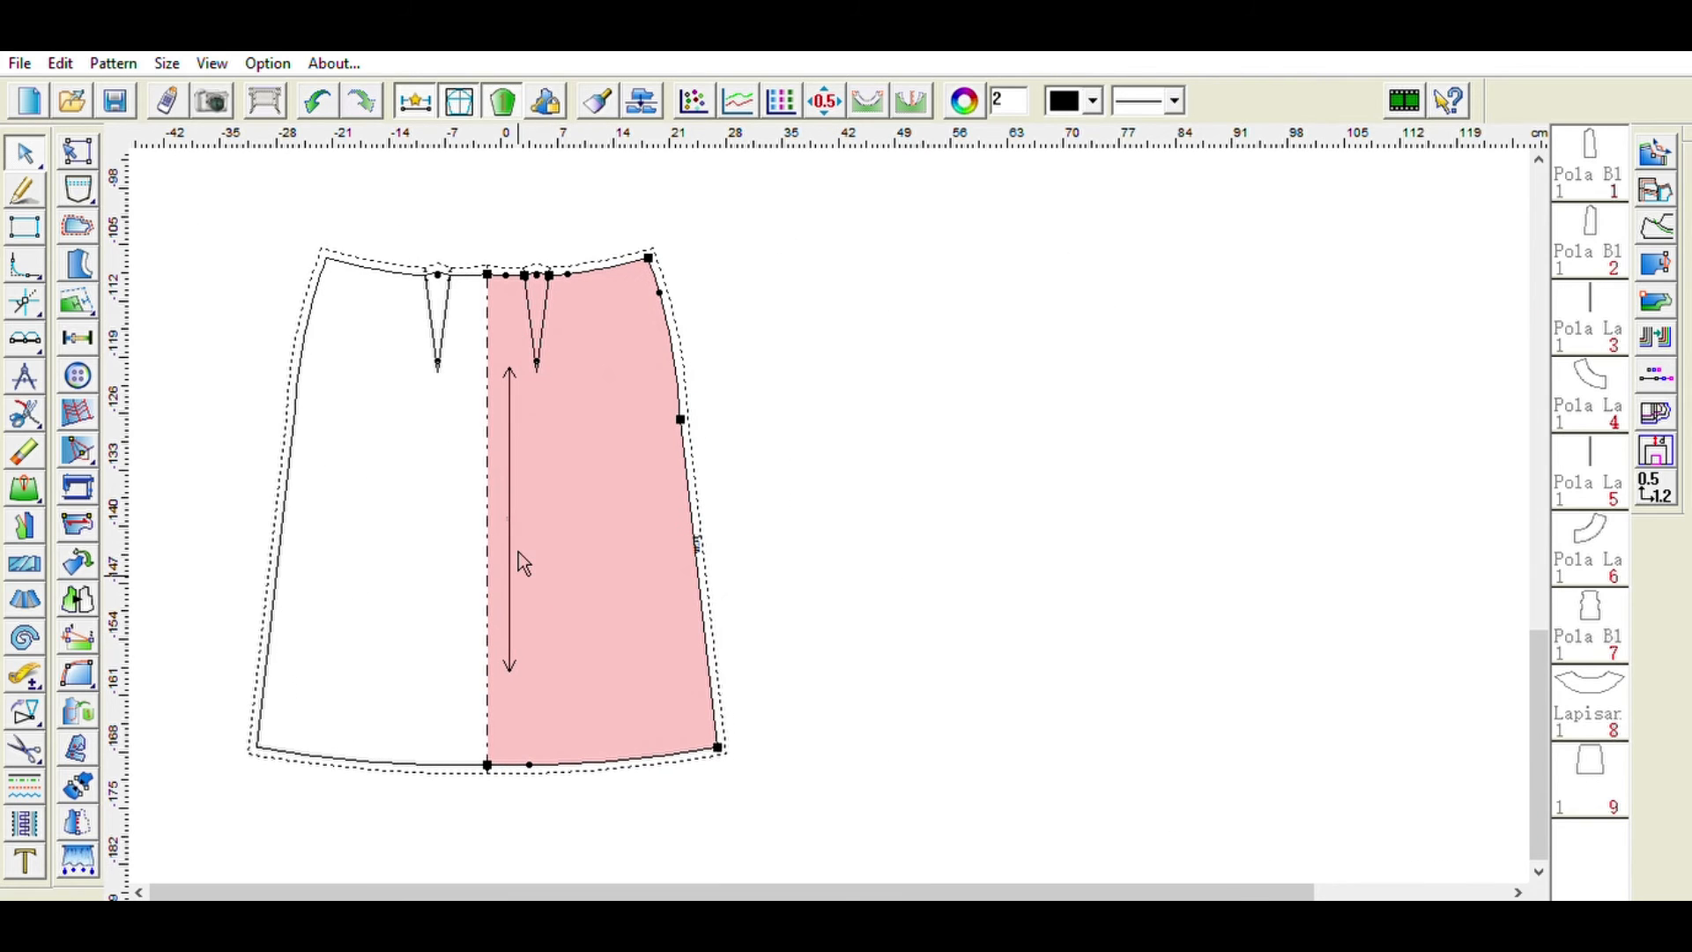
- View the skirt piece together with all bodice pieces in the full layout
mouse_move(1540, 710)
mouse_down()
mouse_move(1533, 606)
mouse_move(1540, 698)
mouse_up()
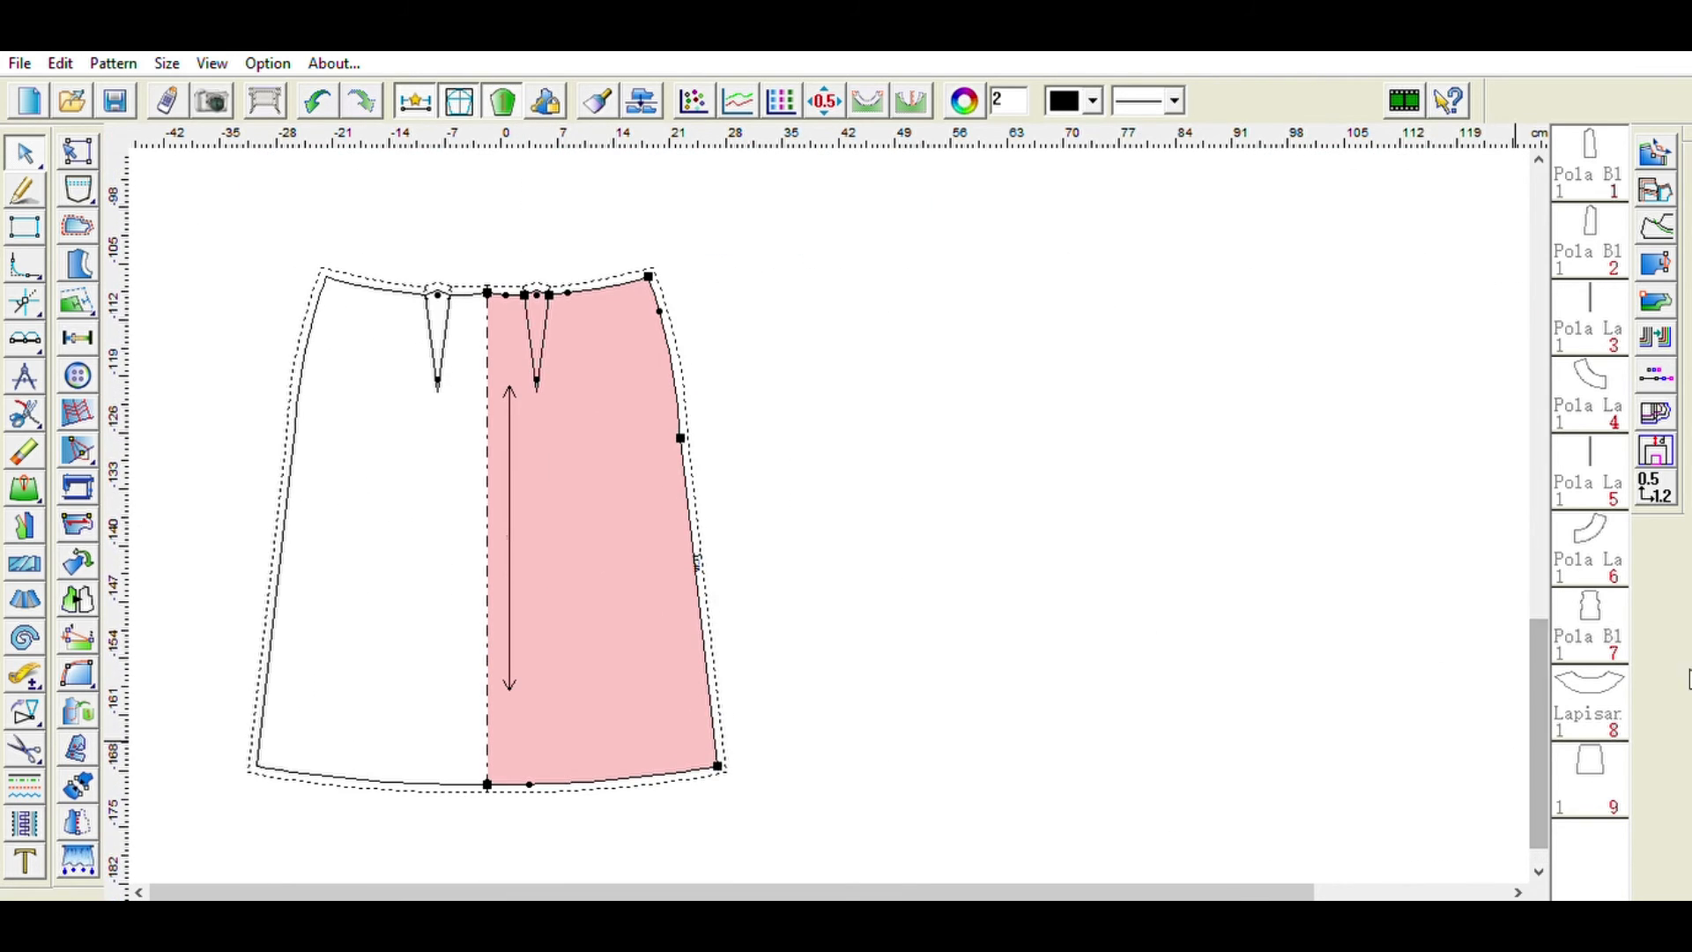
click(1589, 775)
scroll(962, 588, up, 3)
scroll(962, 589, down, 3)
double_click(1571, 753)
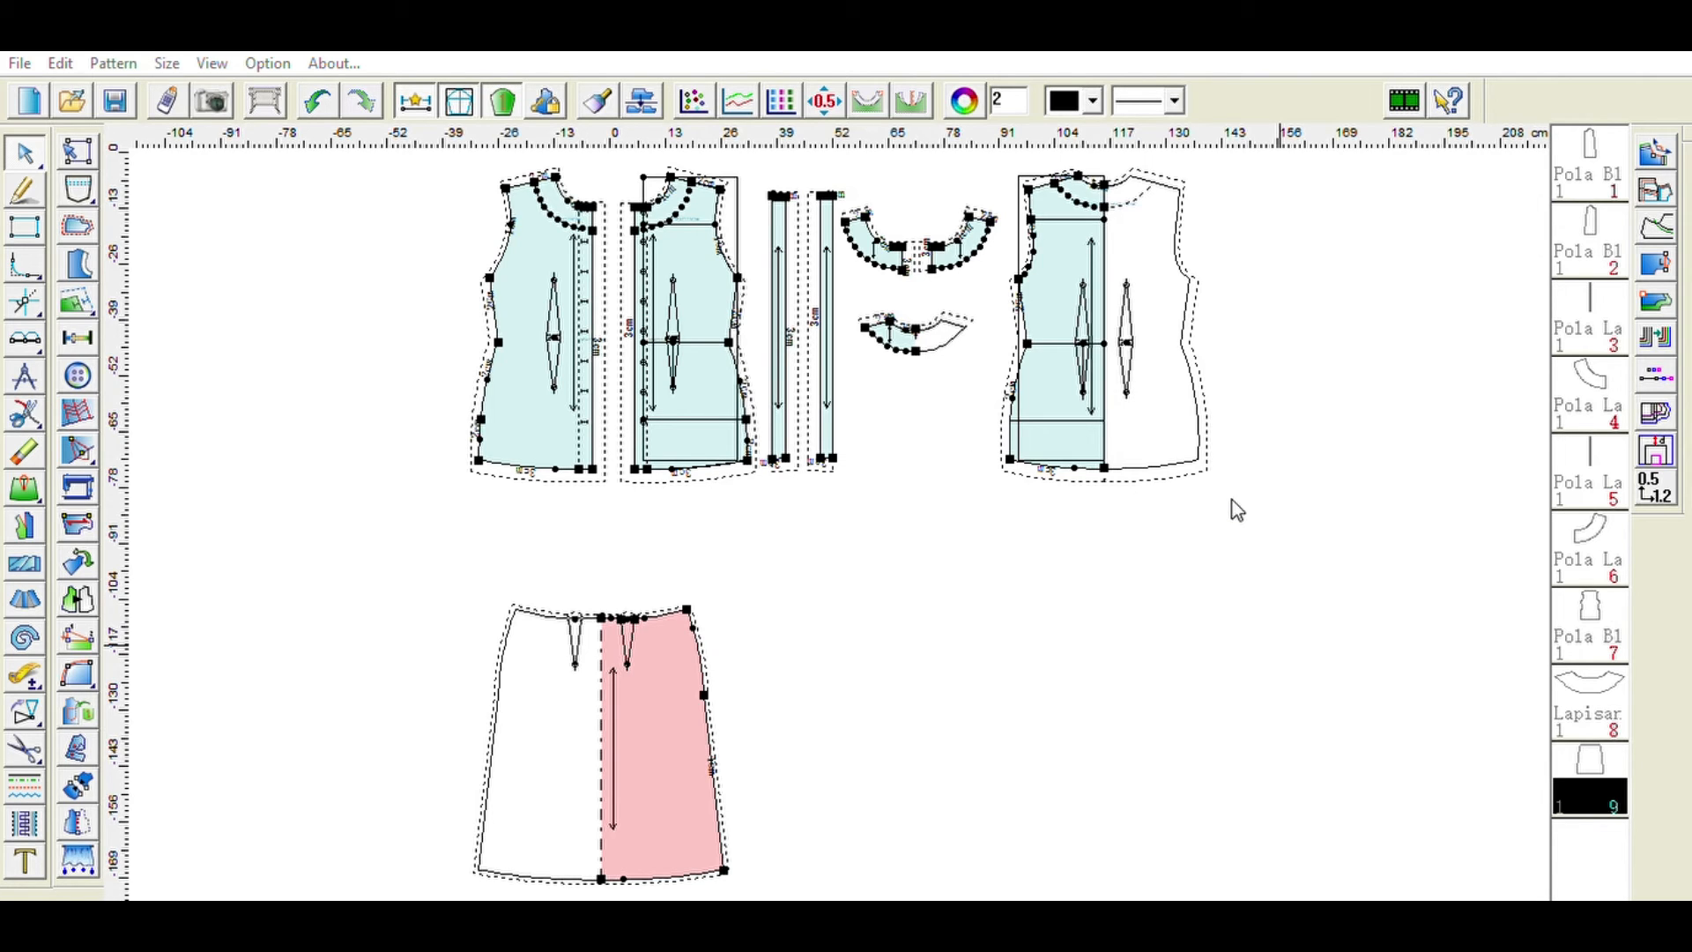
key(Tab)
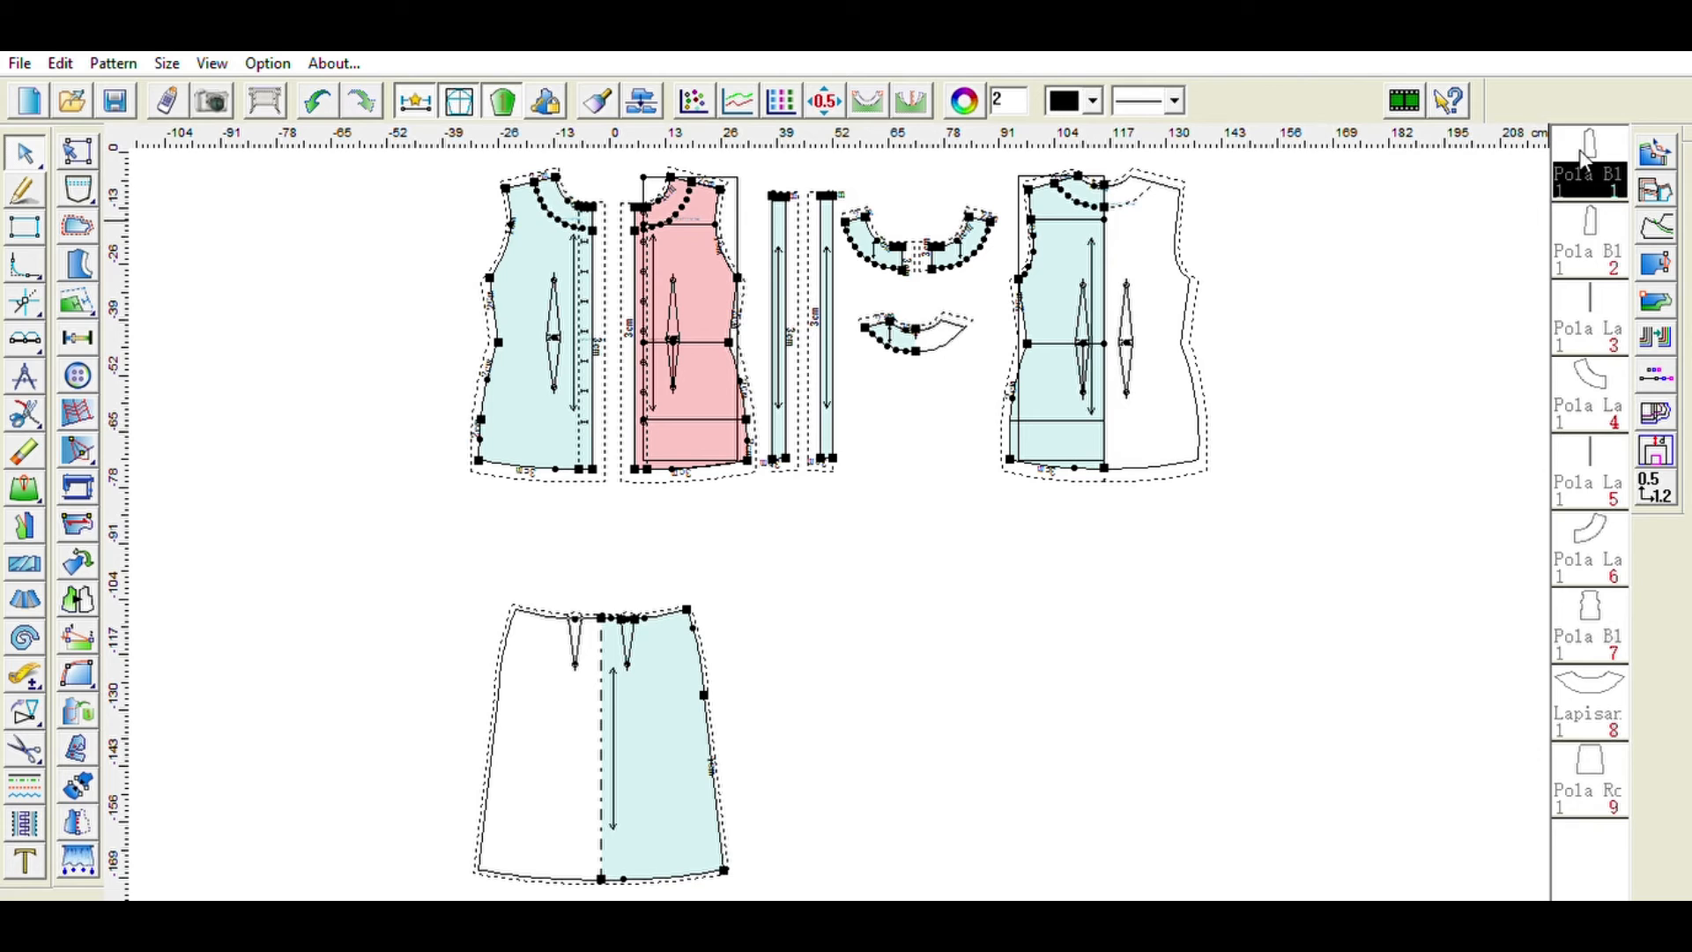
drag(626, 737, 636, 680)
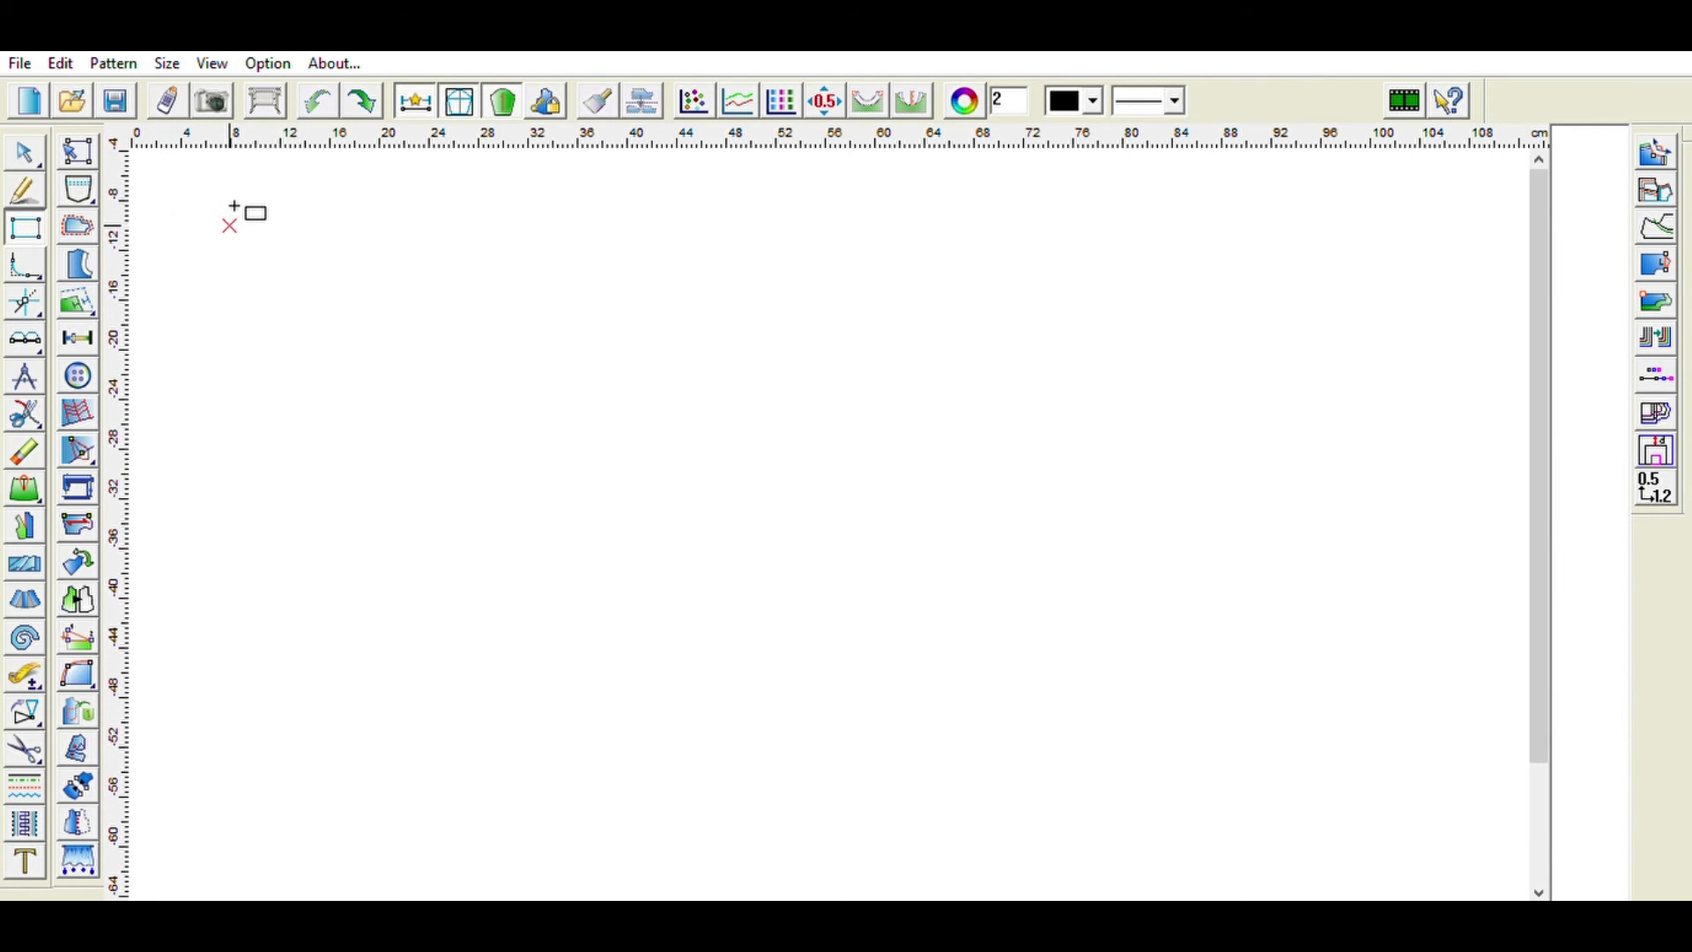
- In a new file, draw a rectangle block 22 cm wide and 60 cm high
drag(231, 227, 561, 830)
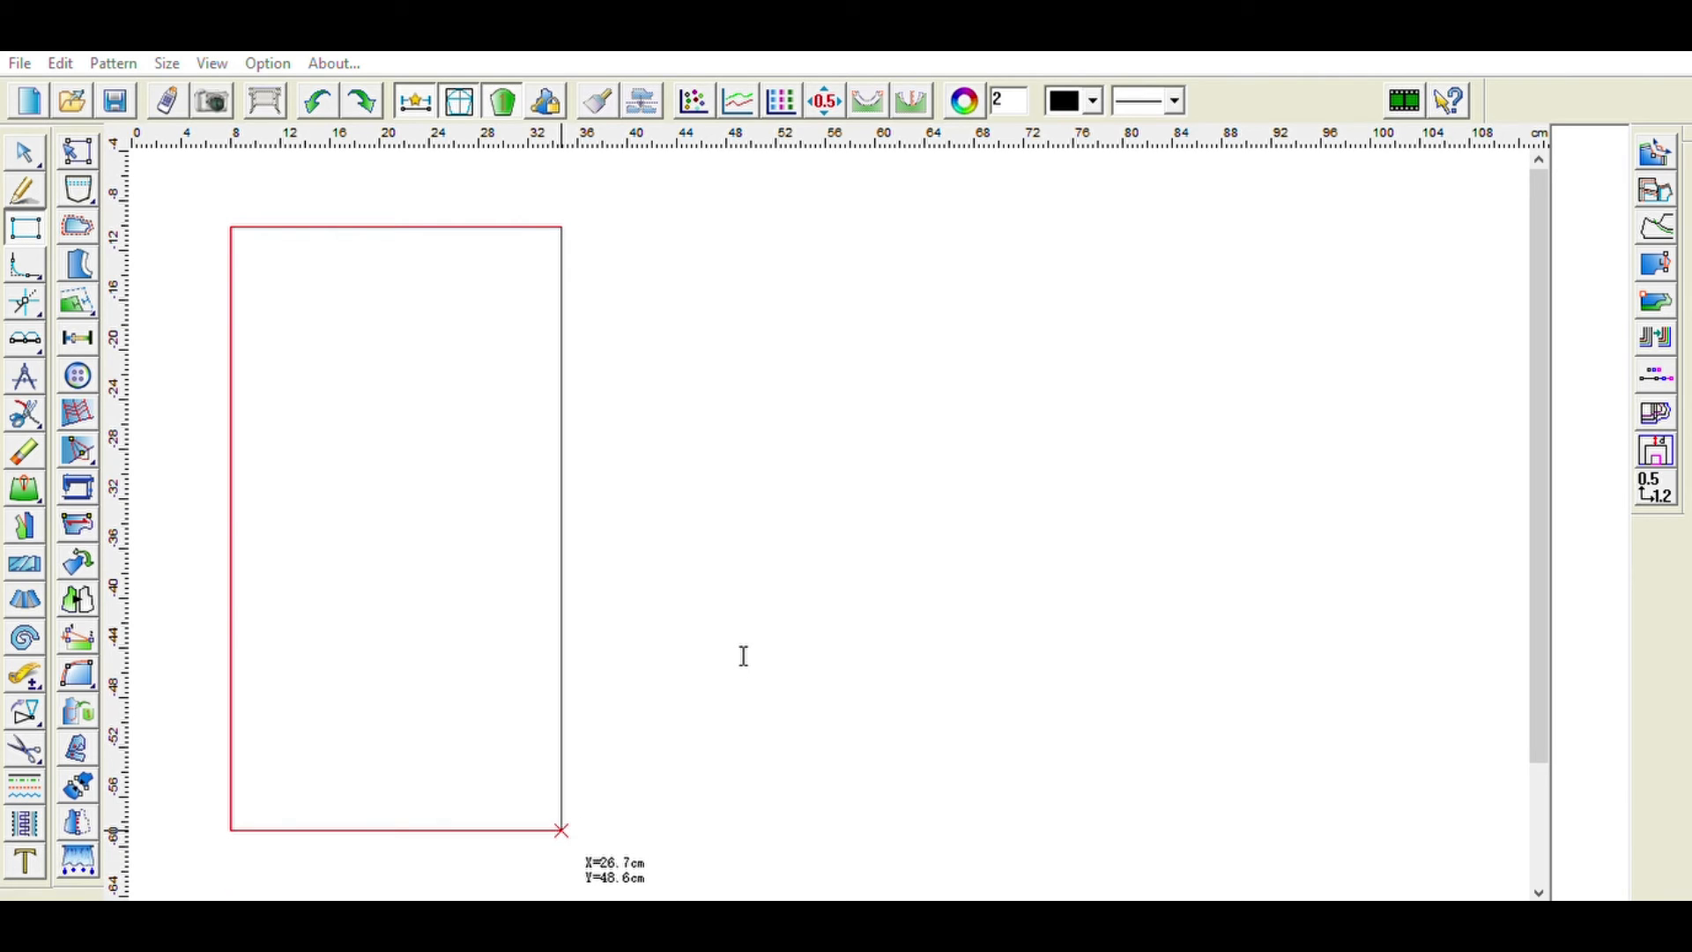
key(BackSpace)
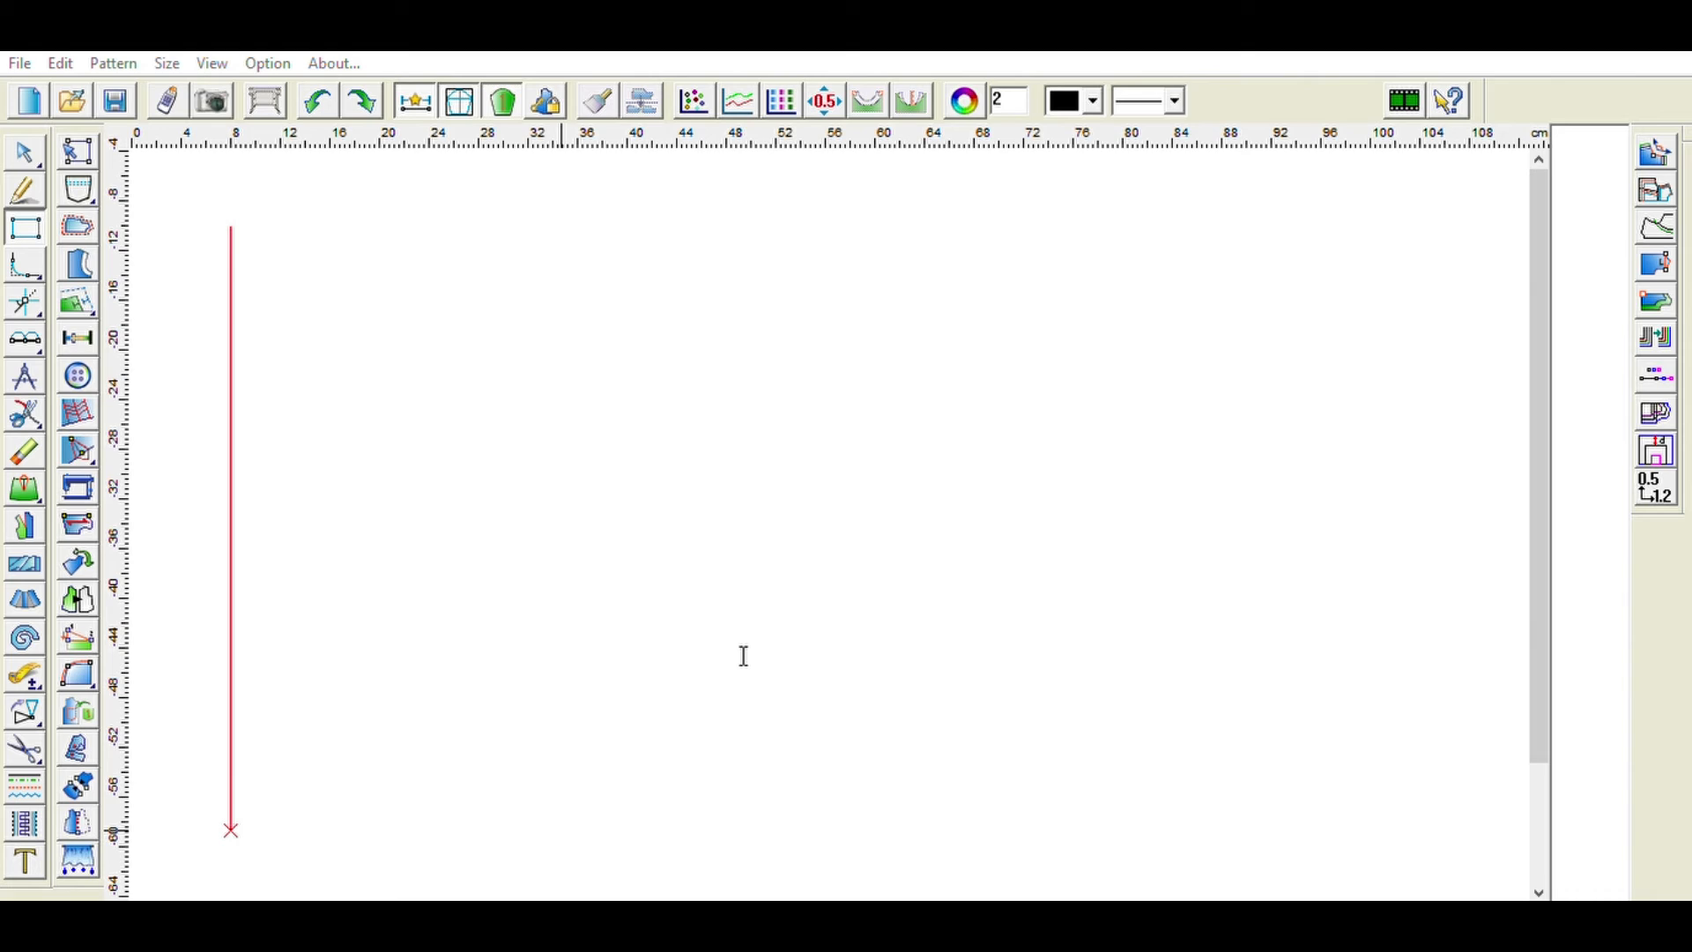
text(22)
click(735, 691)
key(BackSpace)
key(BackSpace)
key(BackSpace)
key(BackSpace)
key(BackSpace)
text(60)
click(670, 749)
- Add a point on the rectangle's right edge 1 cm below the top-right corner
click(79, 334)
click(519, 254)
click(506, 242)
double_click(745, 332)
text(1)
click(607, 448)
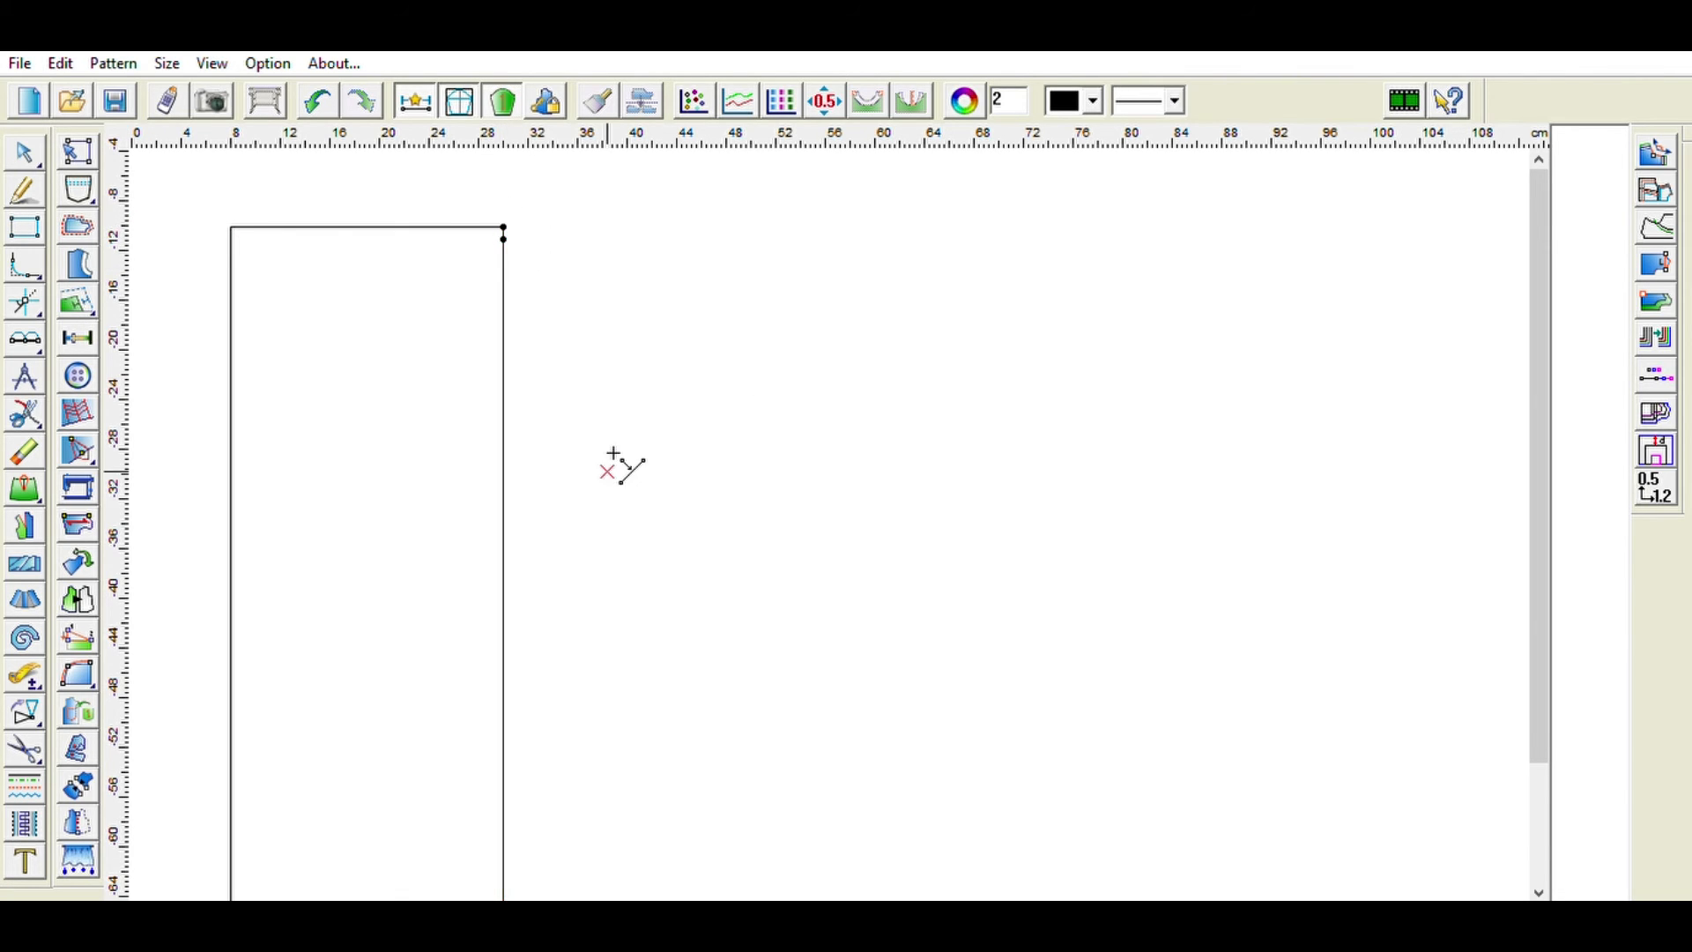
click(506, 227)
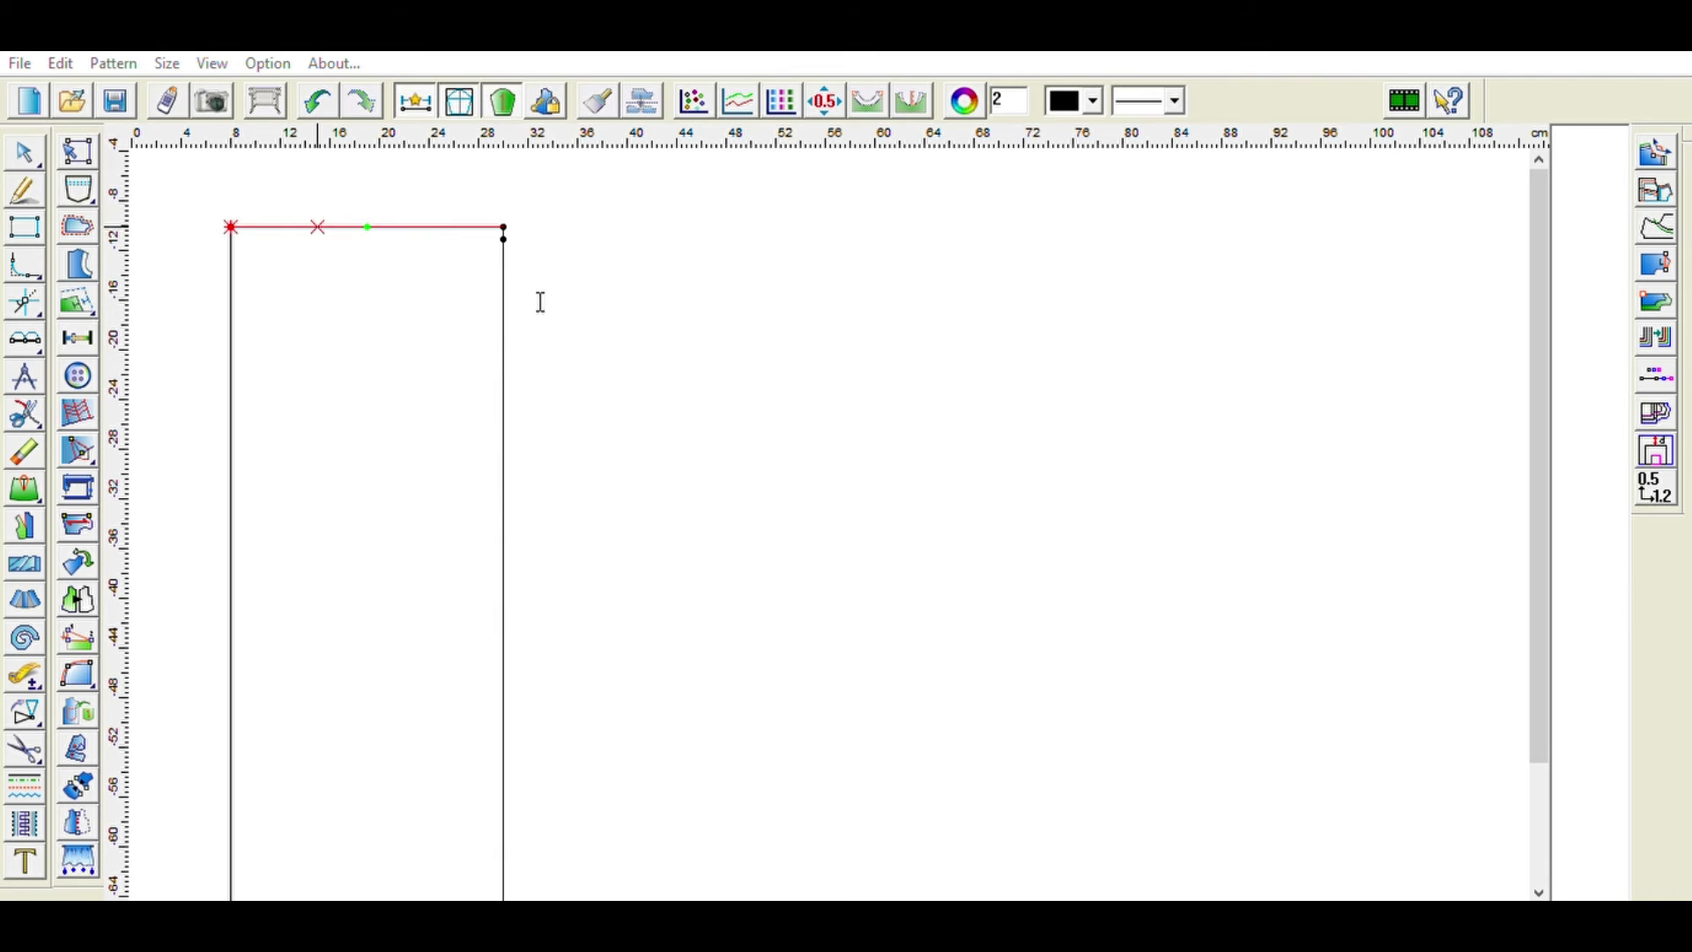
click(396, 408)
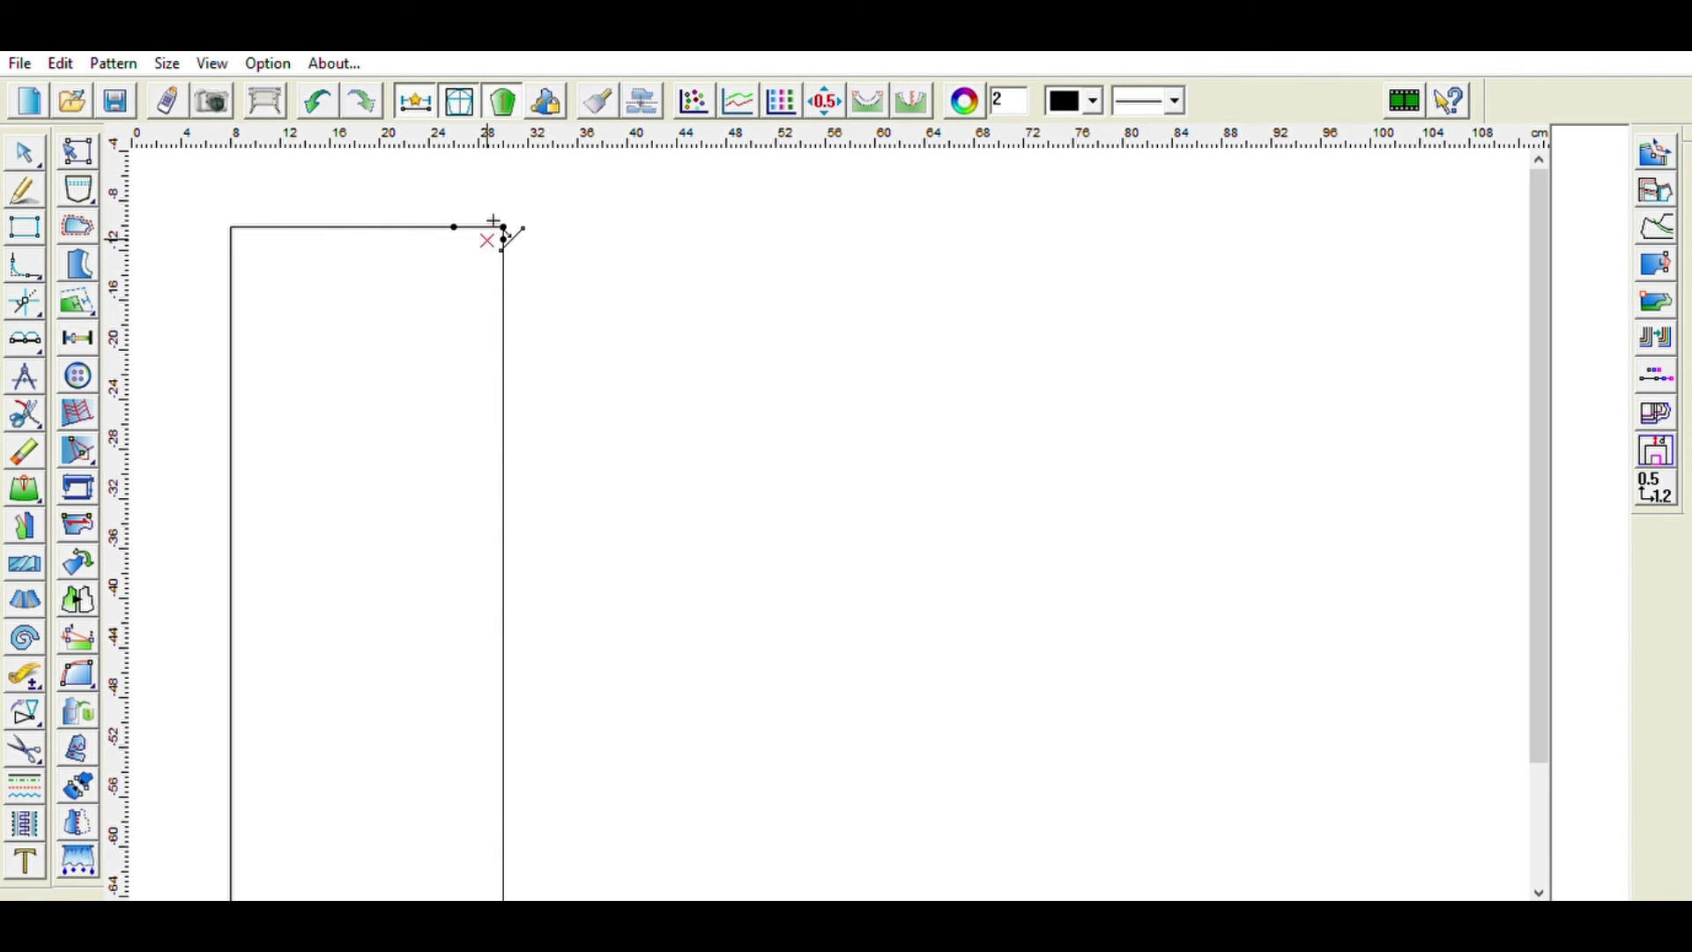
key(ctrl+z)
- Add a point on the rectangle's top edge 18 cm from the top-right corner
click(368, 227)
text(18)
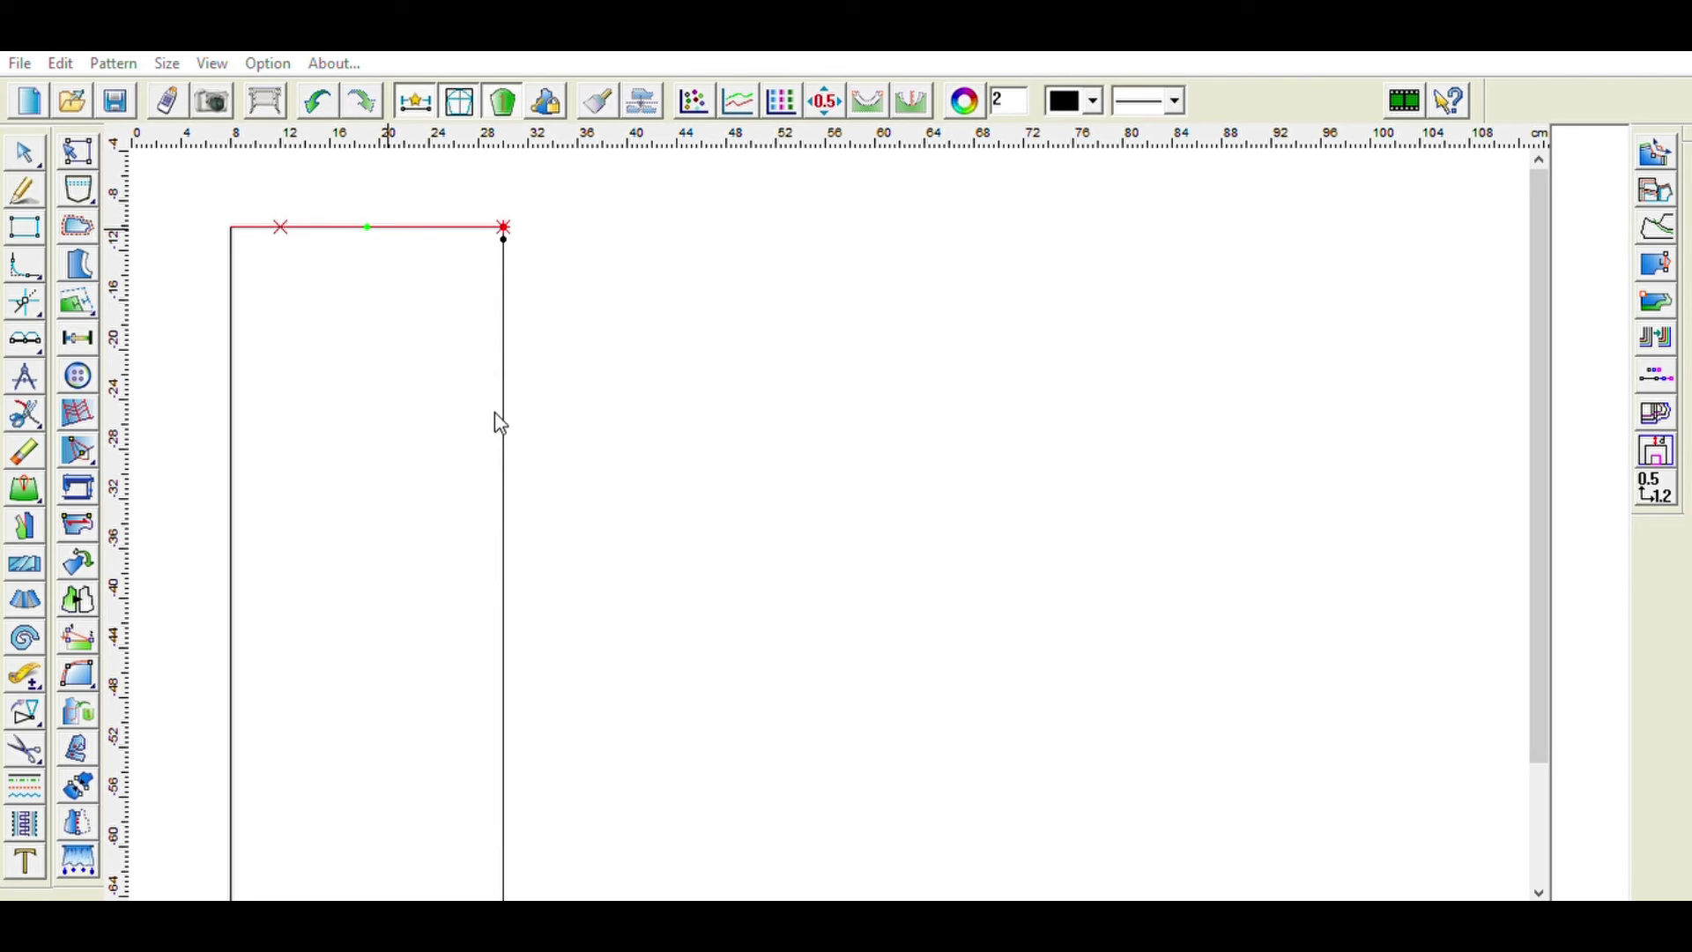
- Draw a curved waistline from the point 1 cm below the top-right corner to the new top-edge point
click(499, 420)
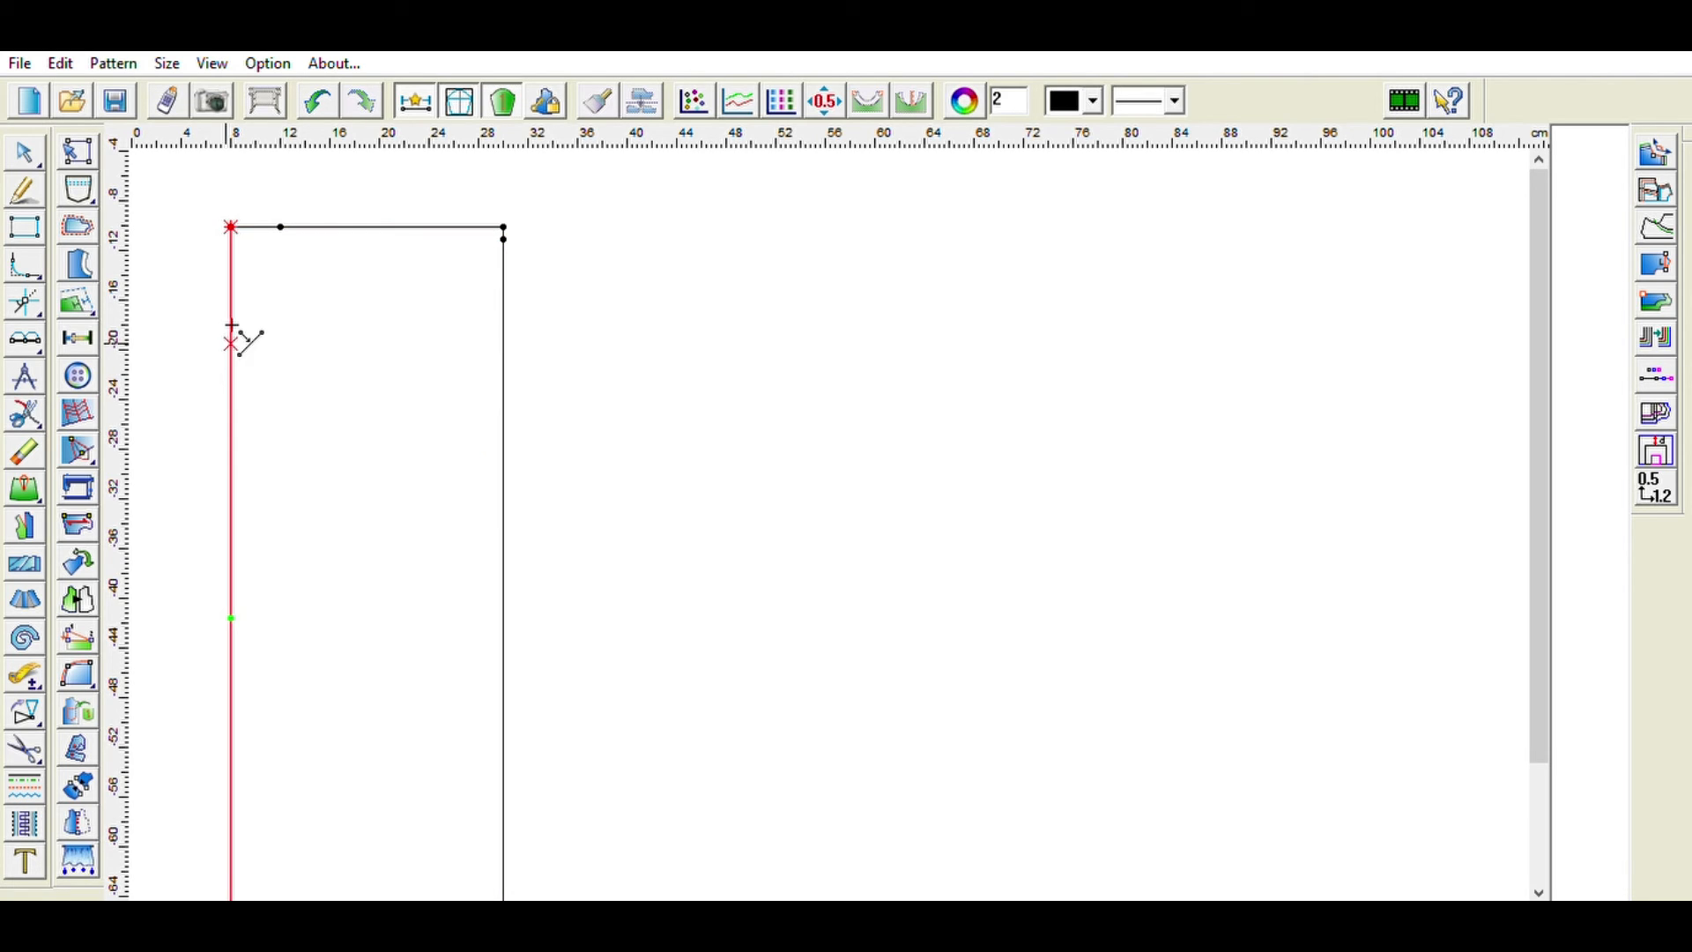
click(24, 190)
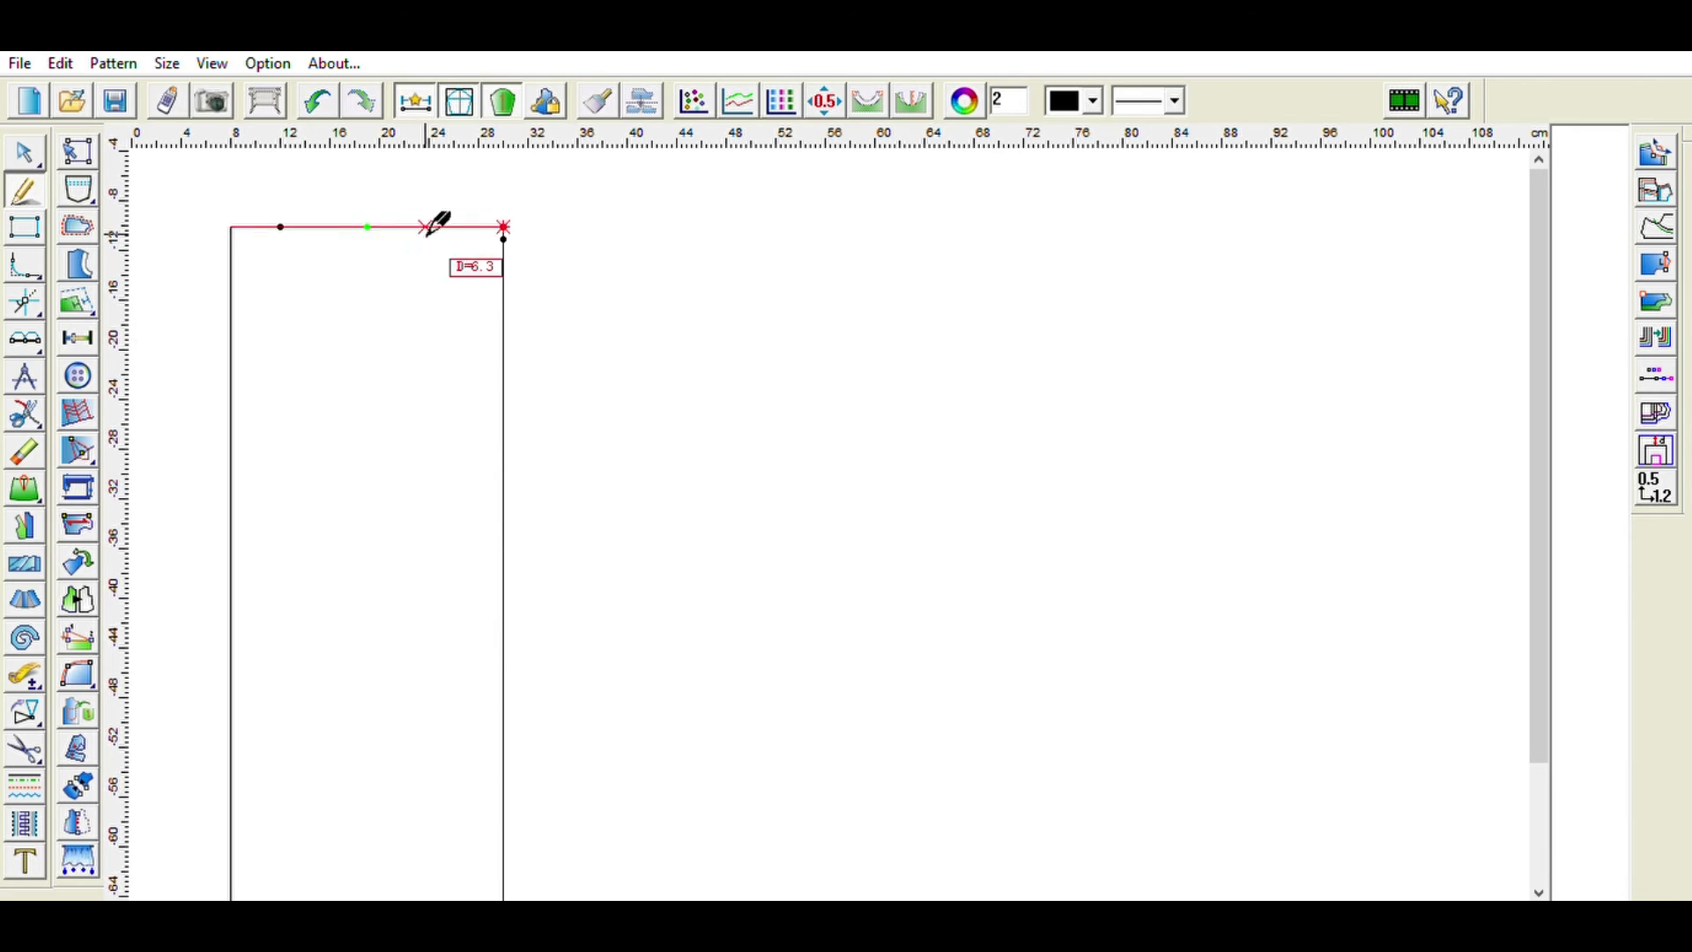
click(504, 236)
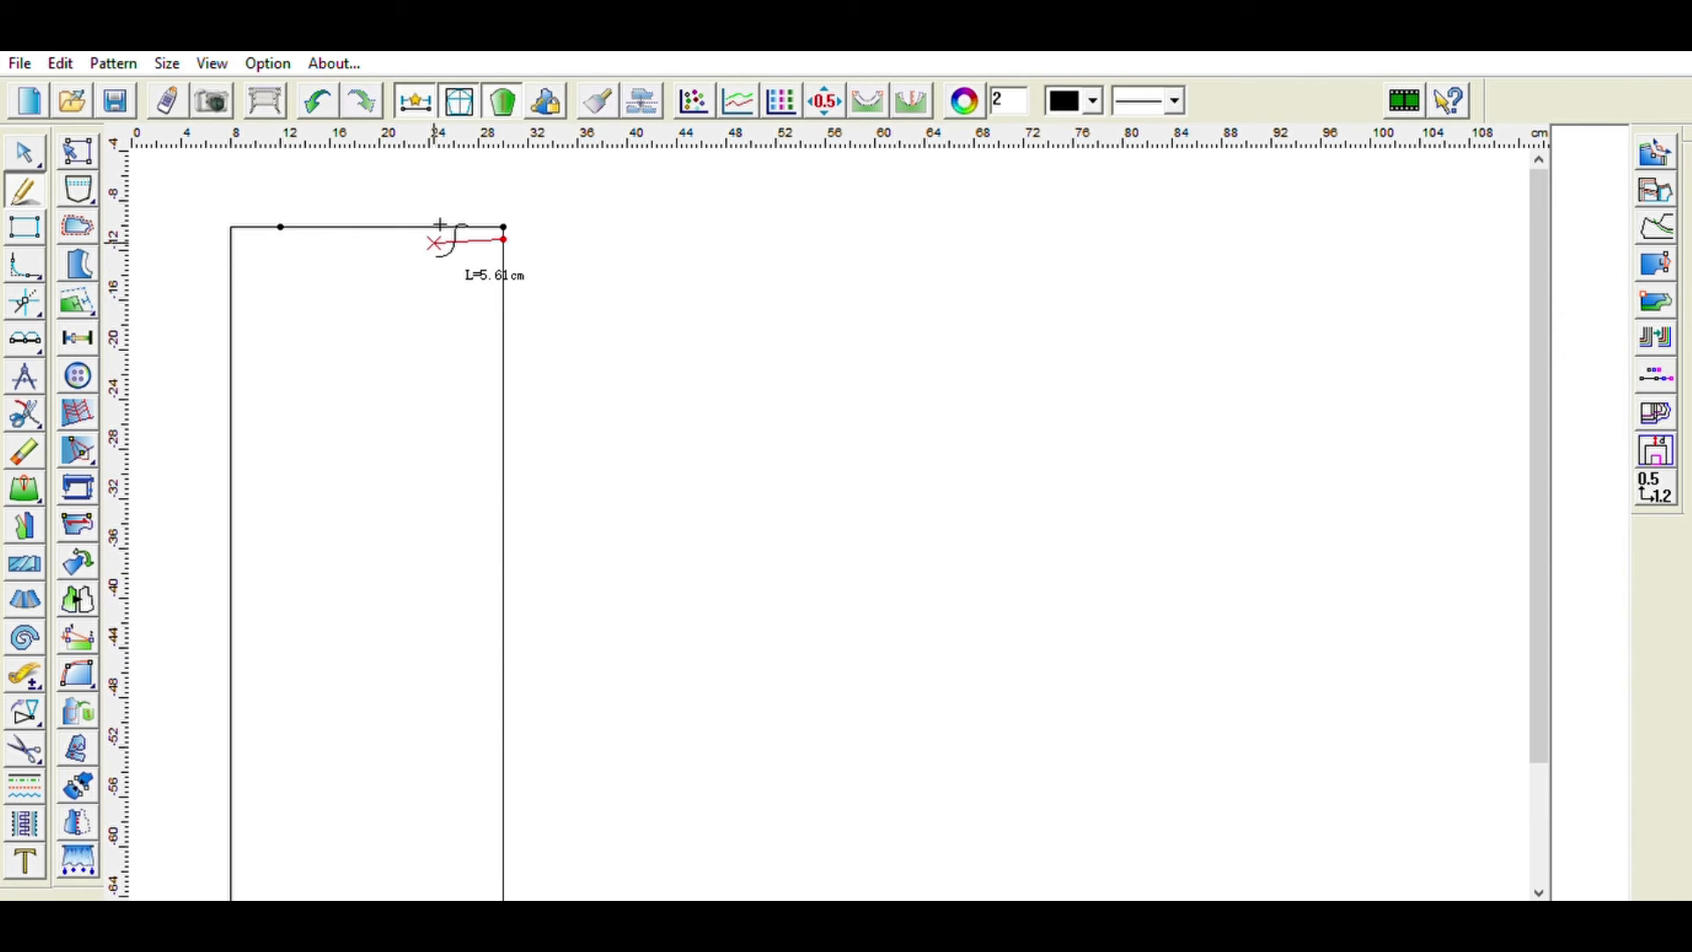
click(433, 243)
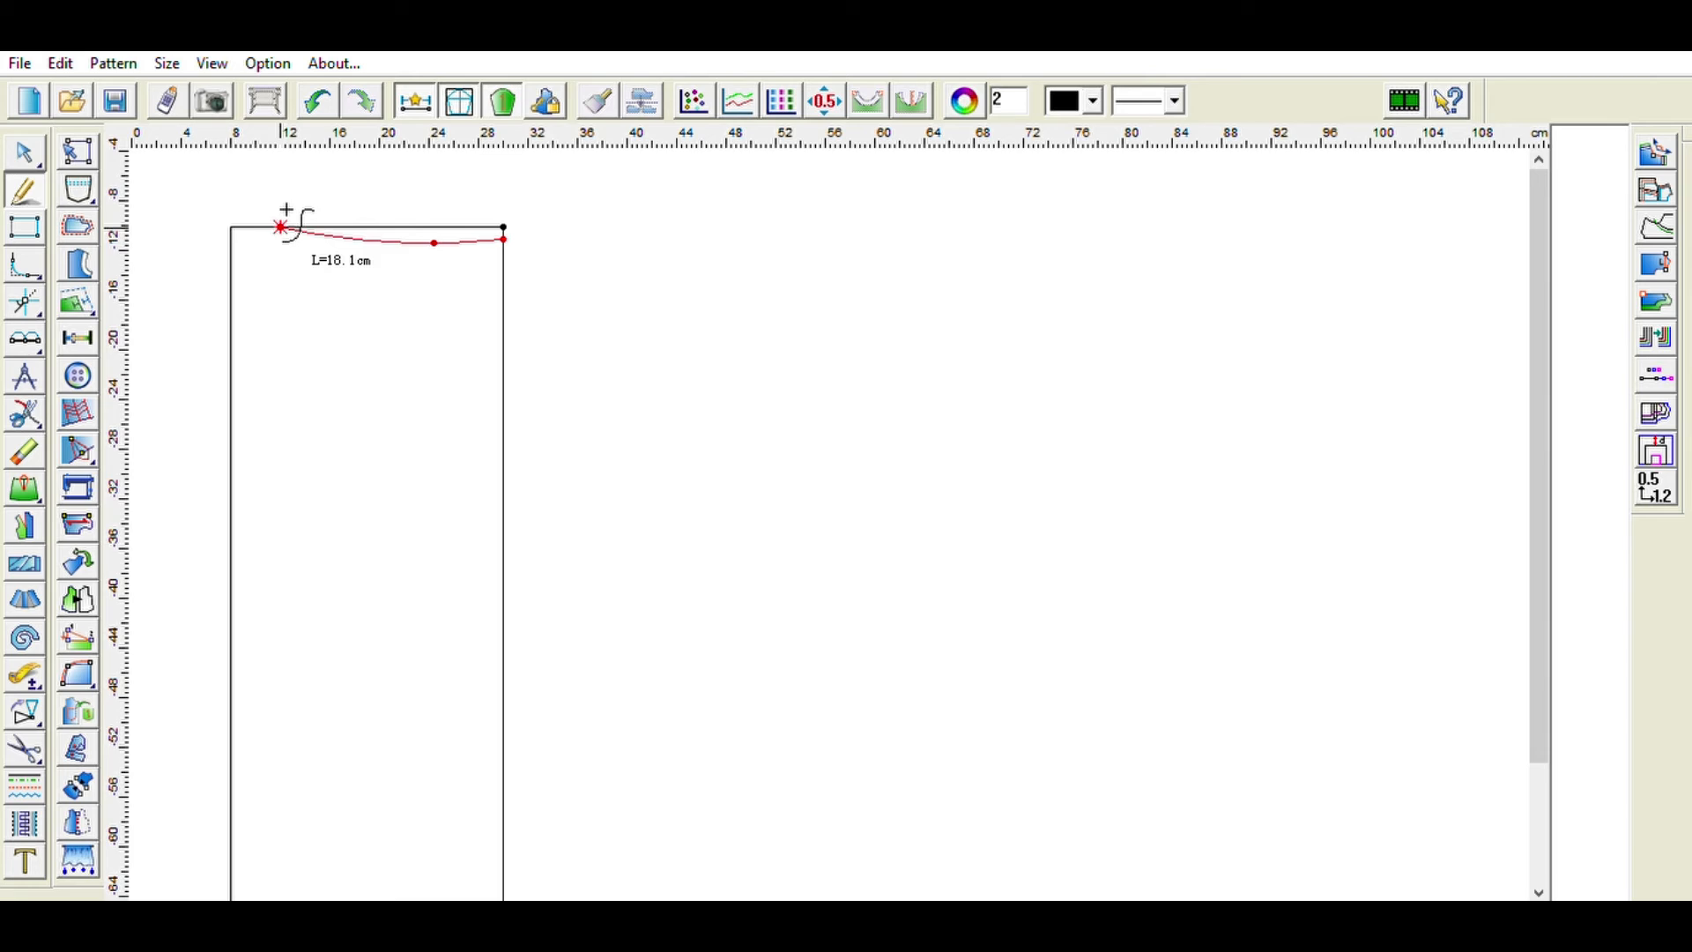
right_click(288, 210)
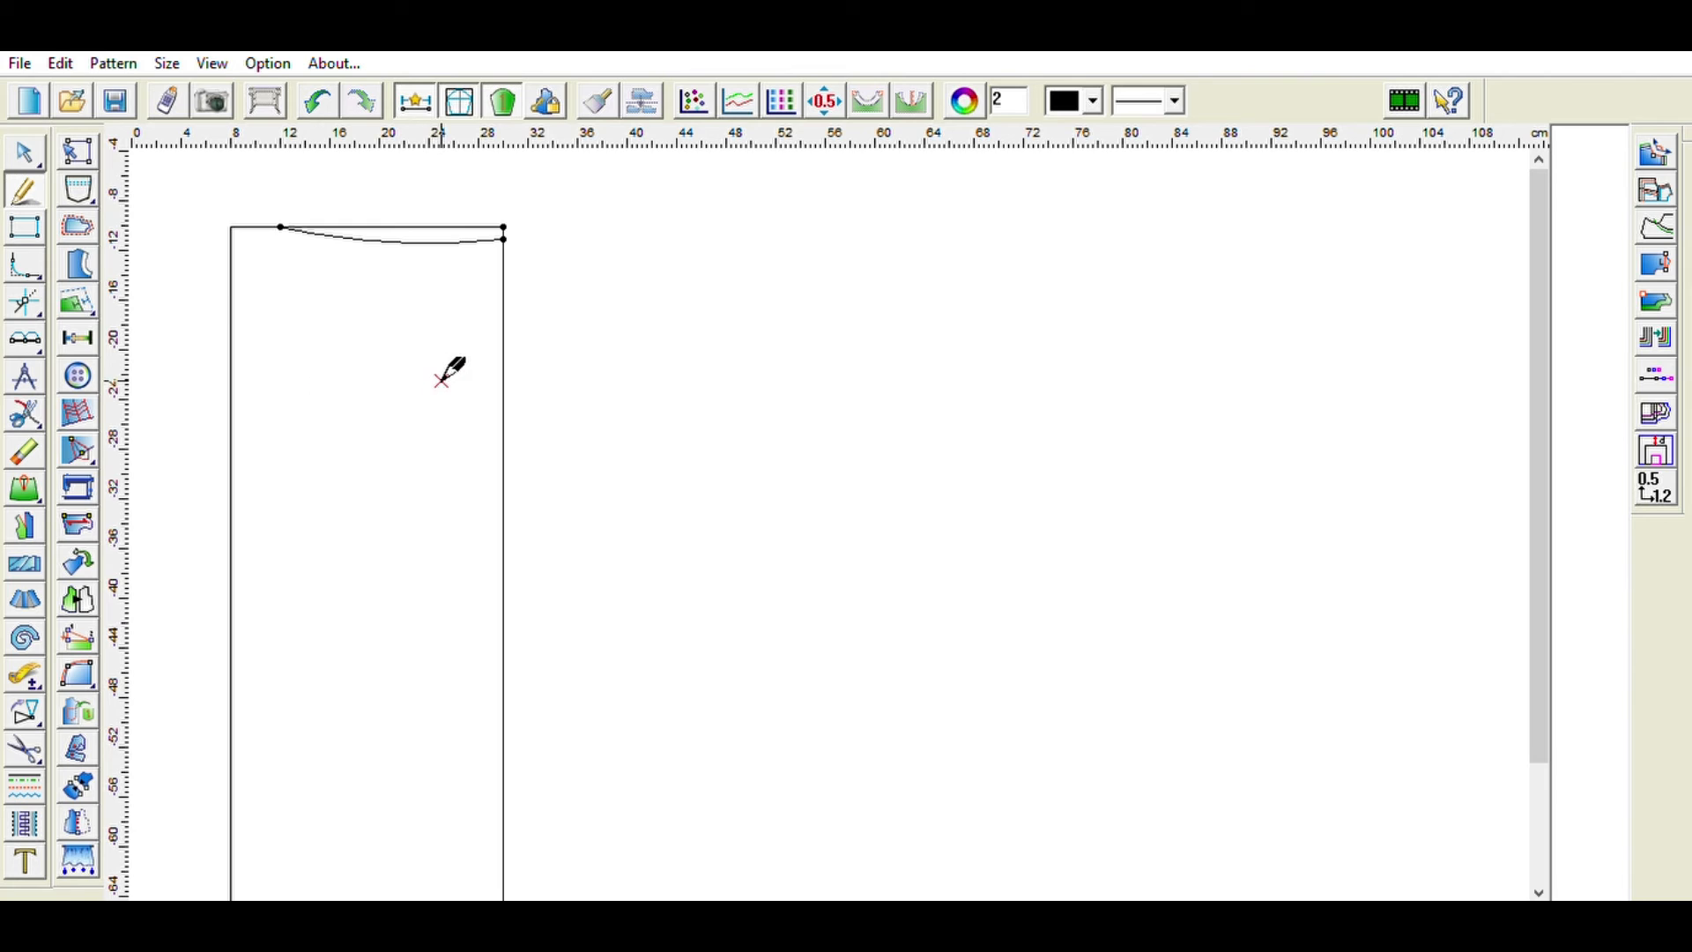
- Add a point on the right edge 18 cm below the waistline's right end
click(72, 316)
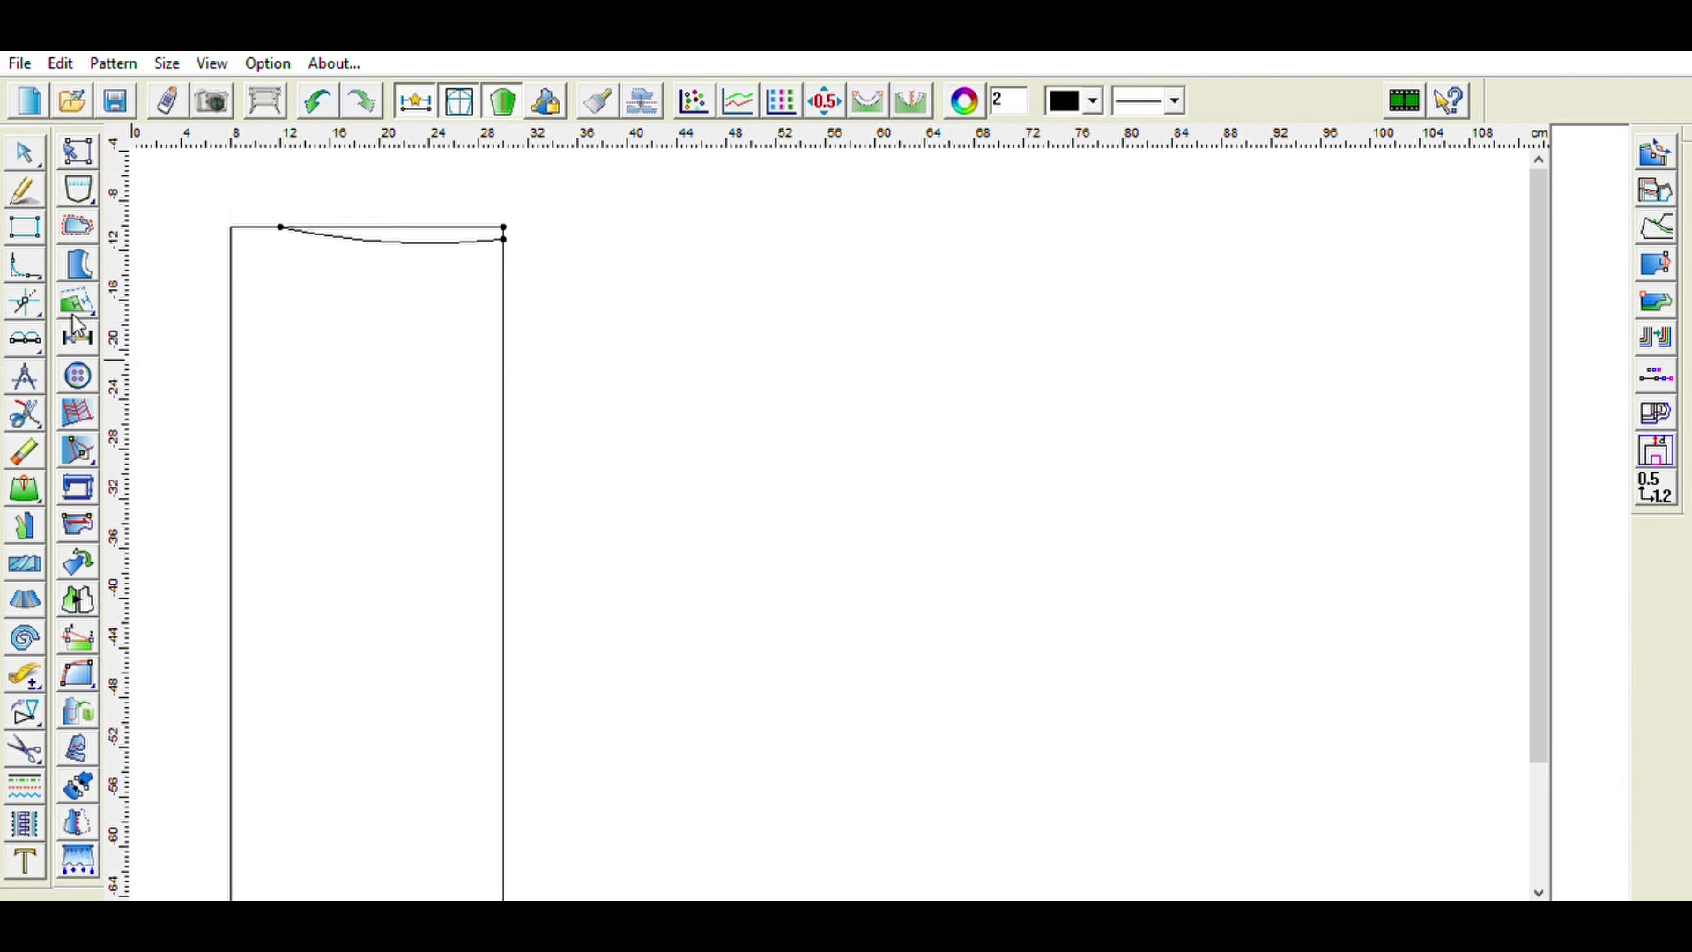
click(508, 428)
text(18)
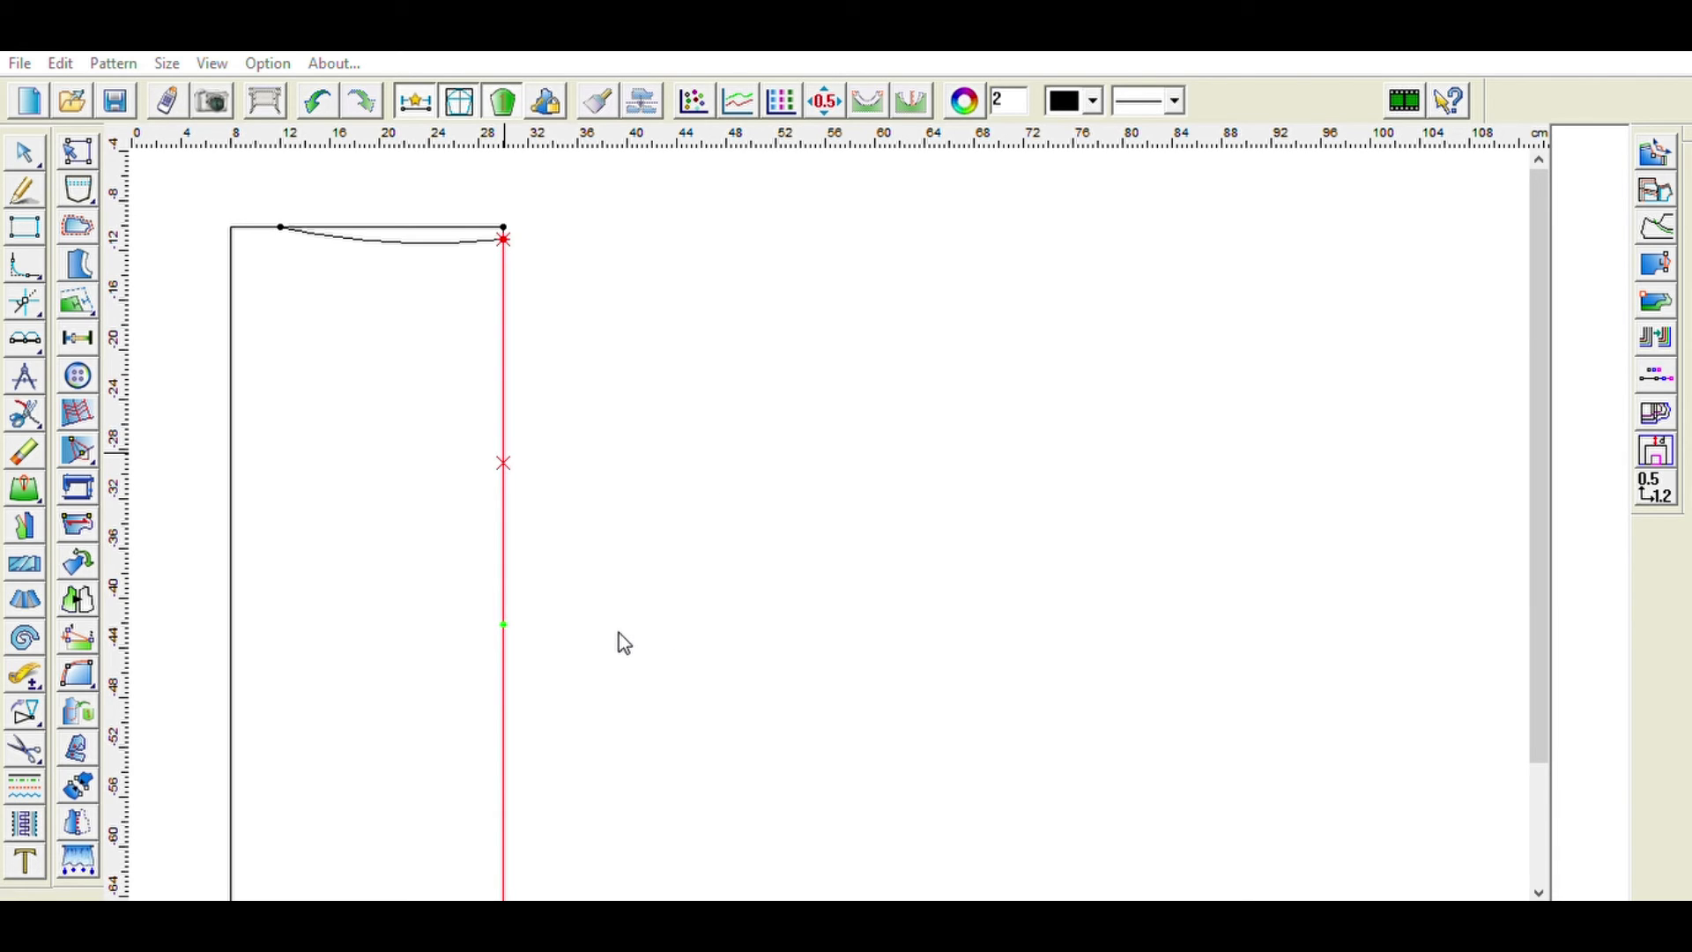
key(Return)
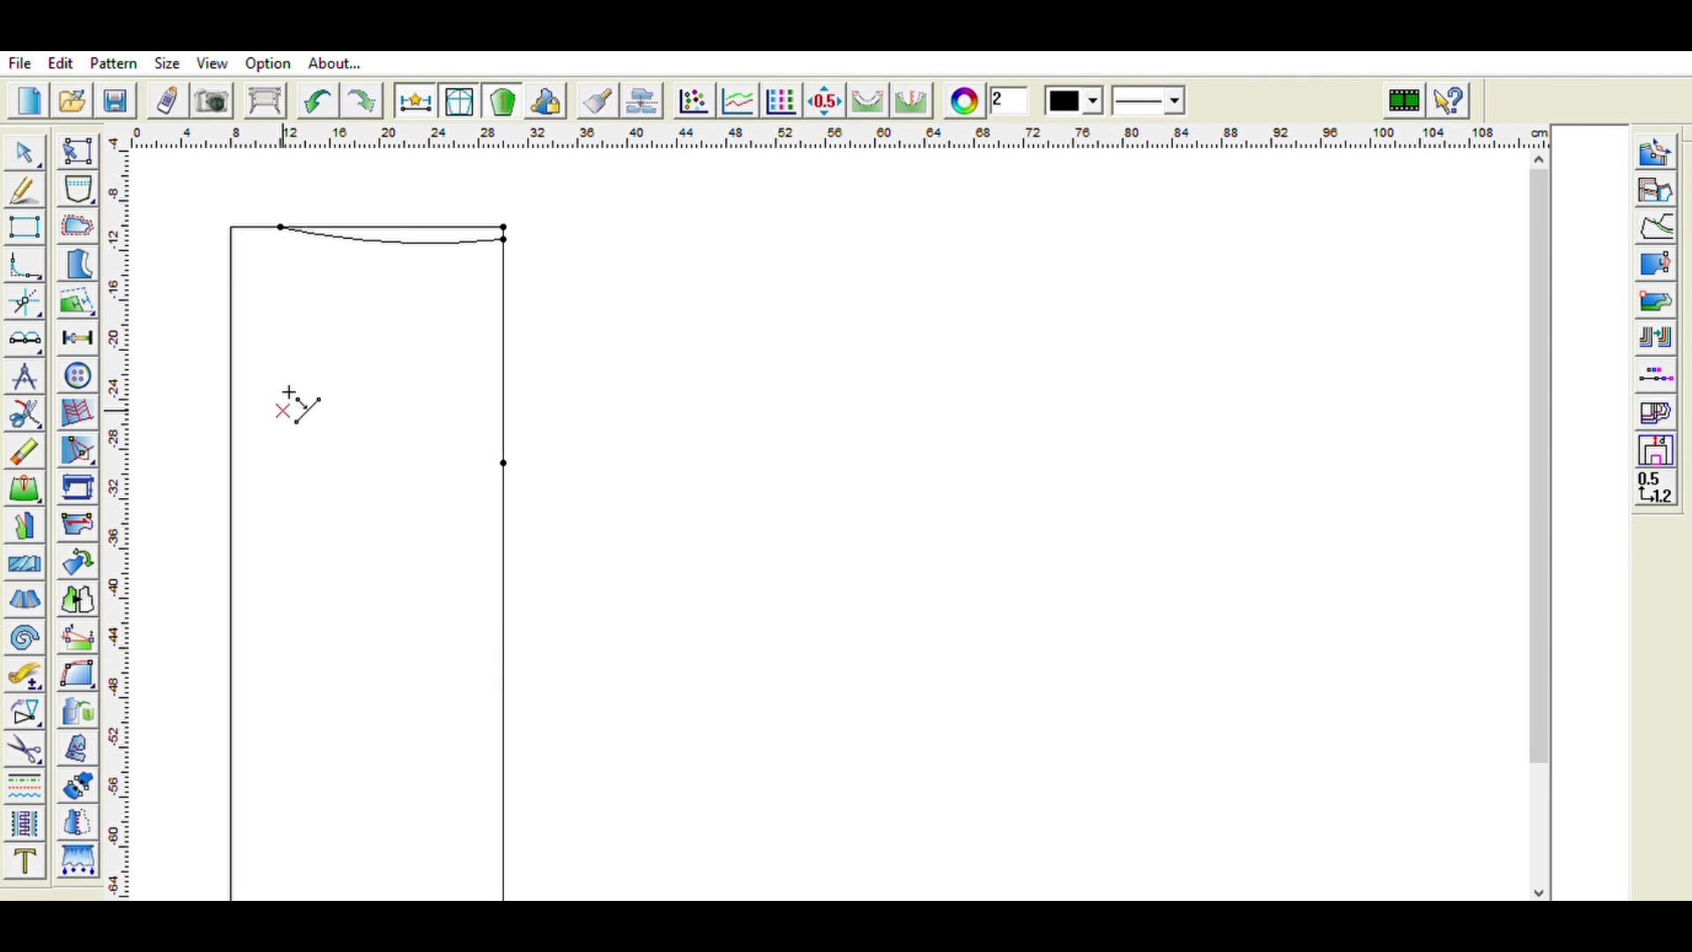
- Draw a horizontal hip line from that right-edge point straight across to the left edge
click(25, 181)
click(503, 462)
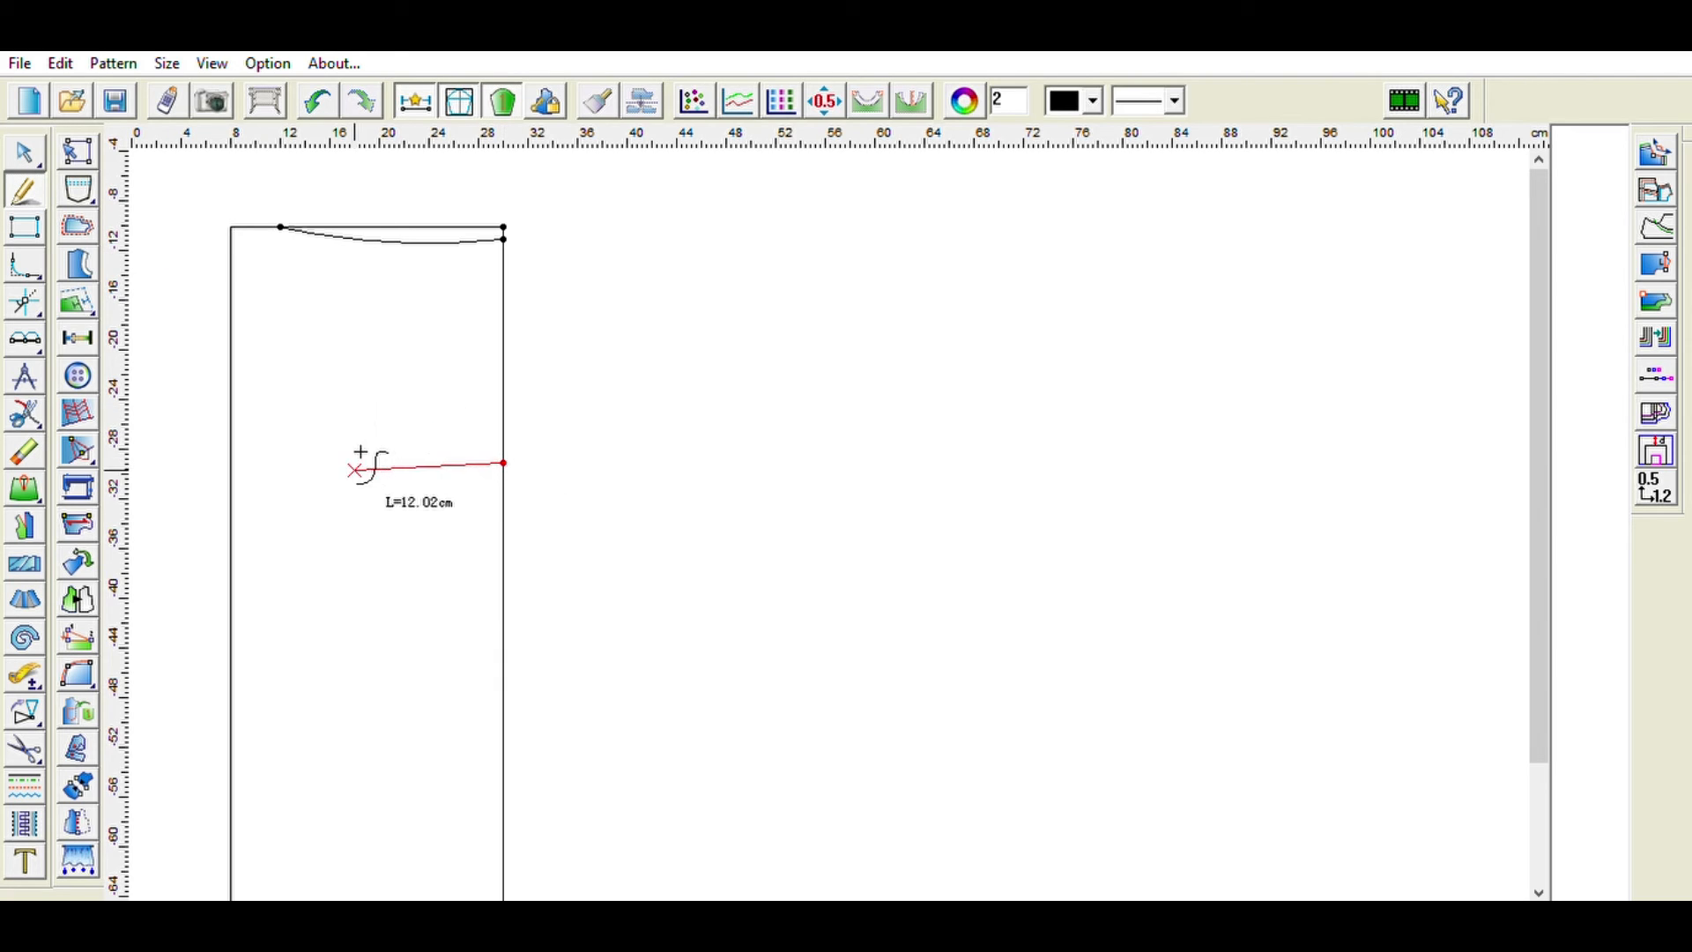
click(296, 427)
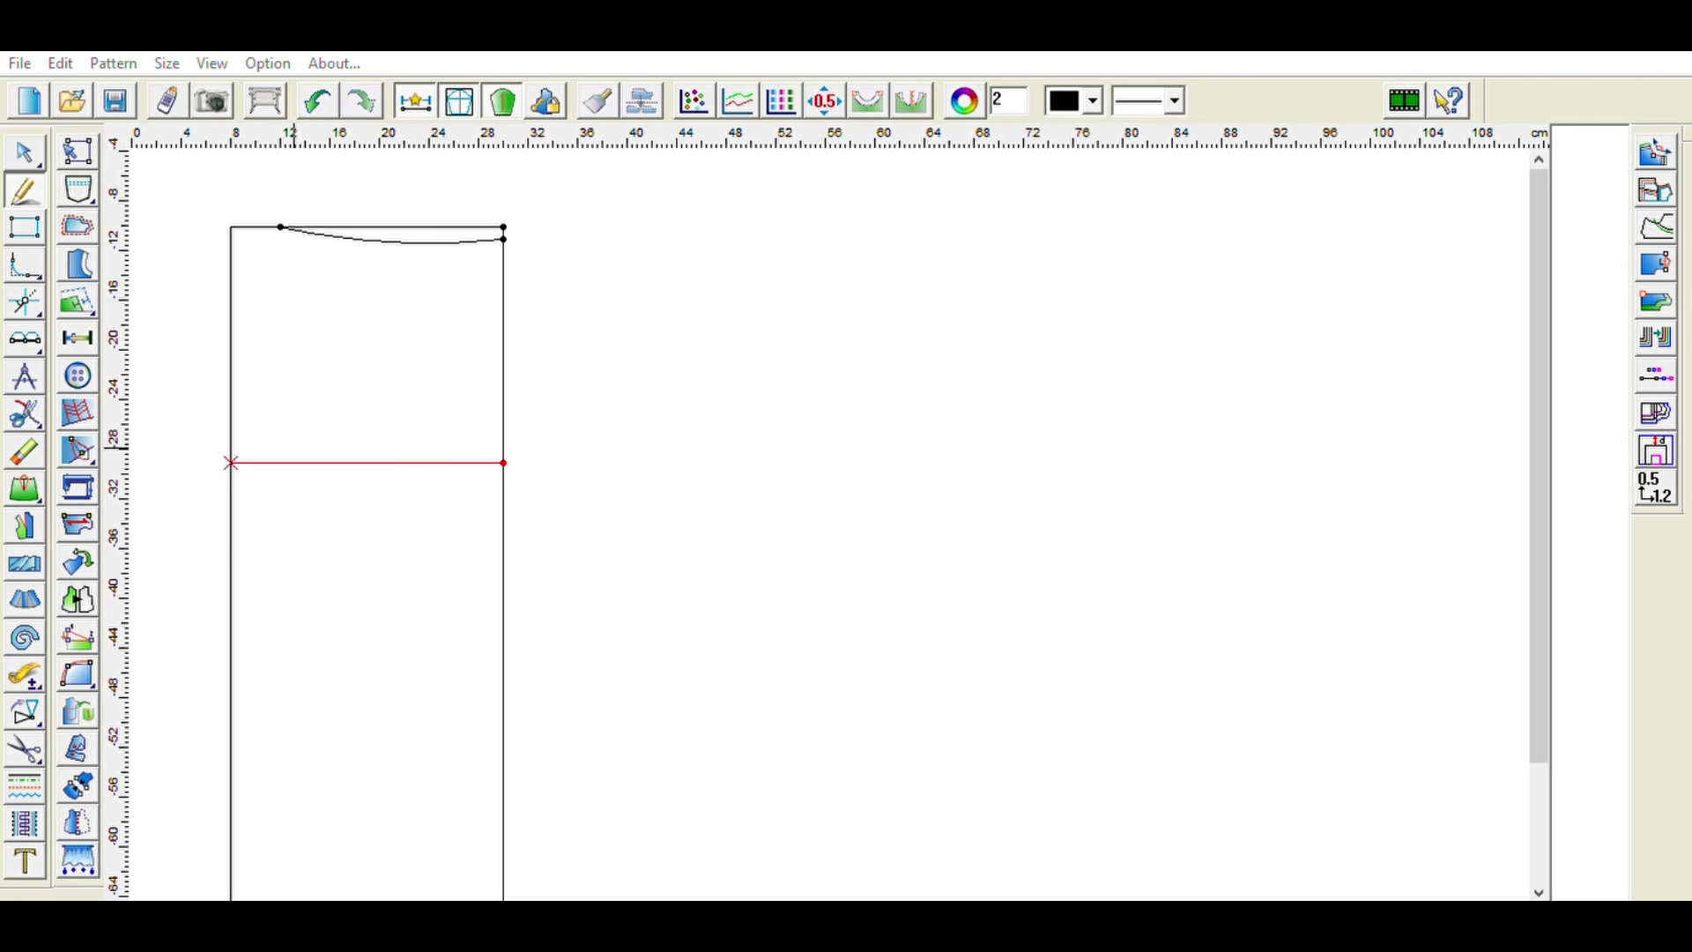
click(367, 571)
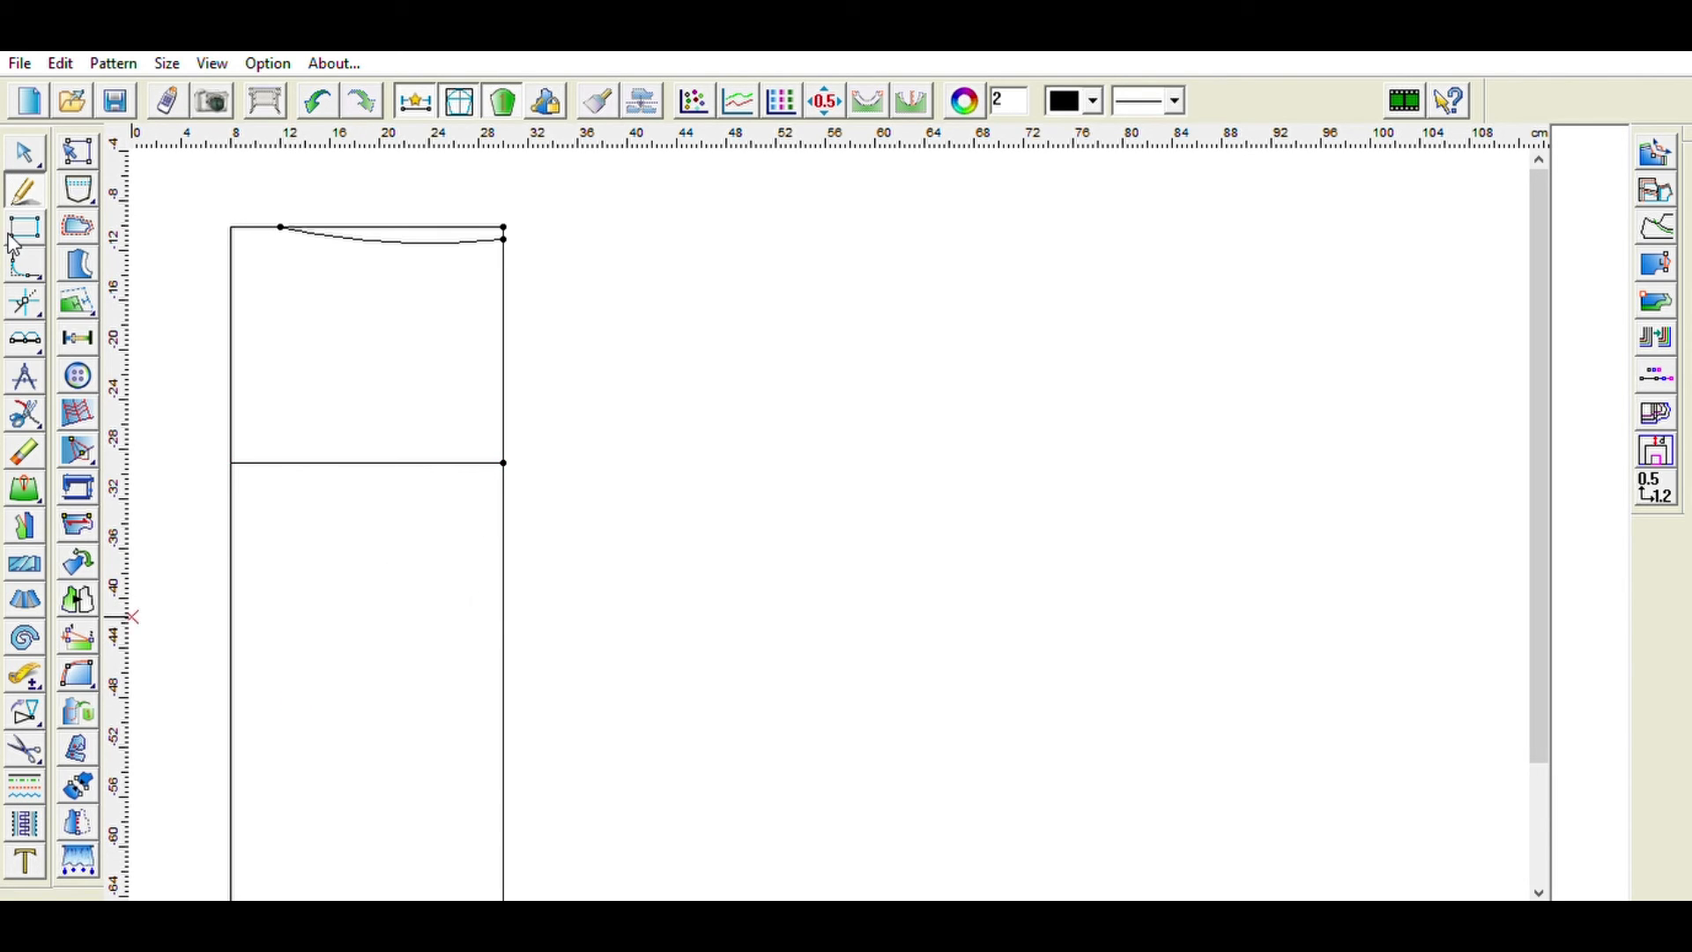
- Add a point on the left edge about 2 cm above the bottom-left corner
click(25, 304)
scroll(426, 604, down, 3)
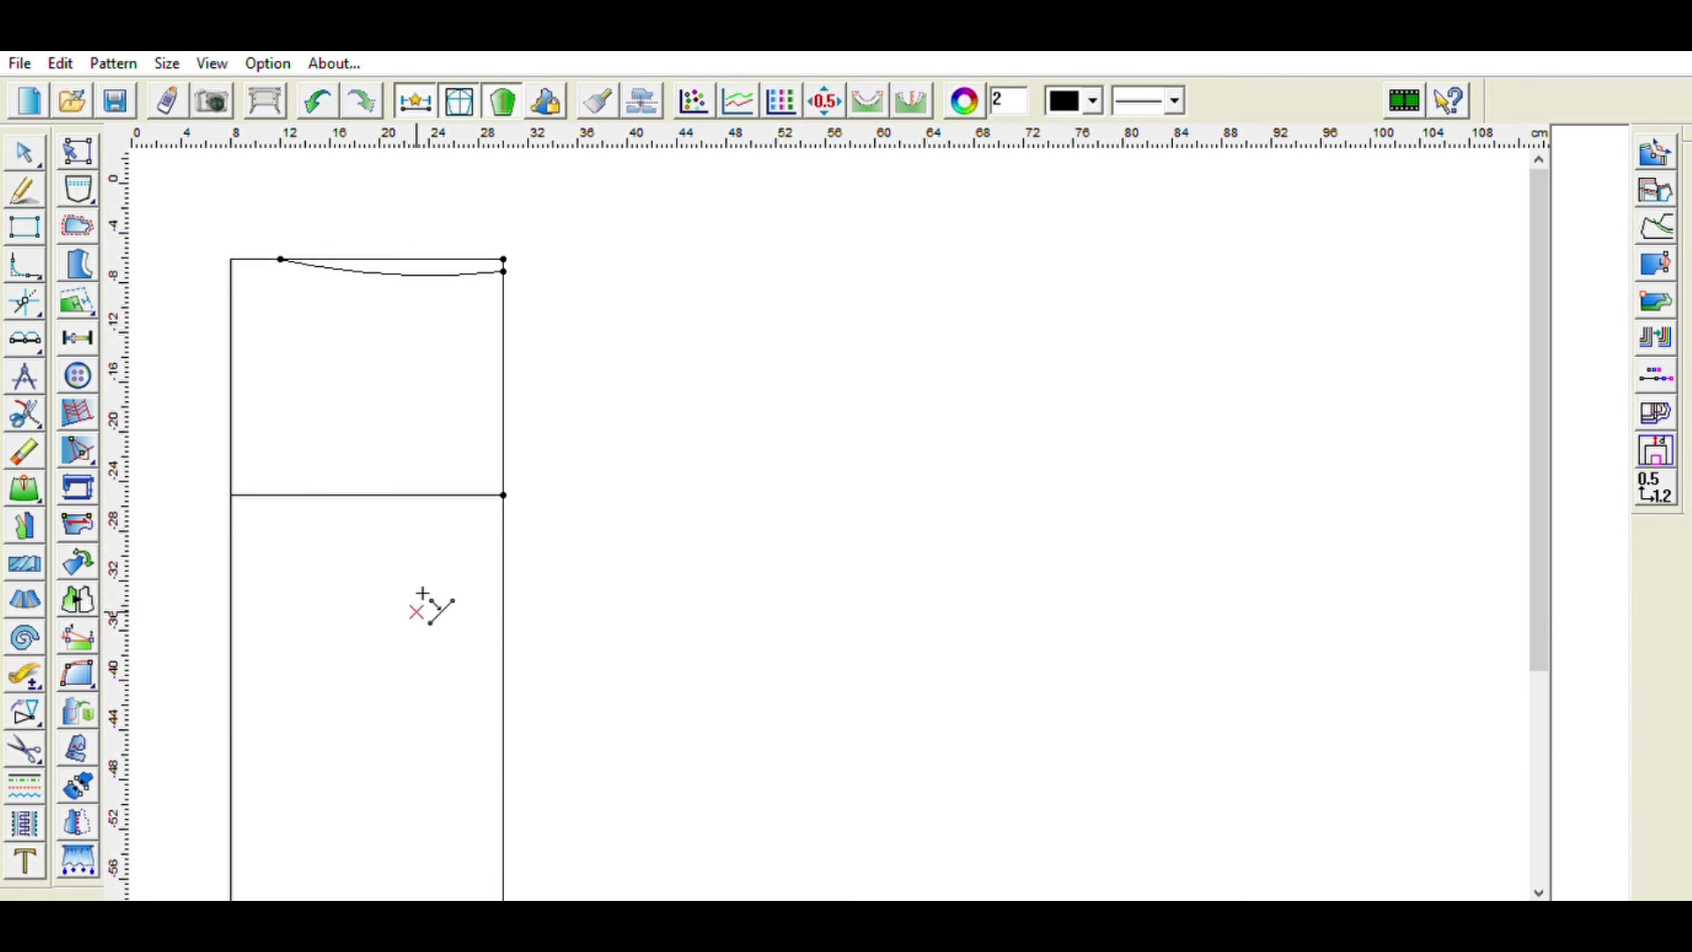
click(231, 800)
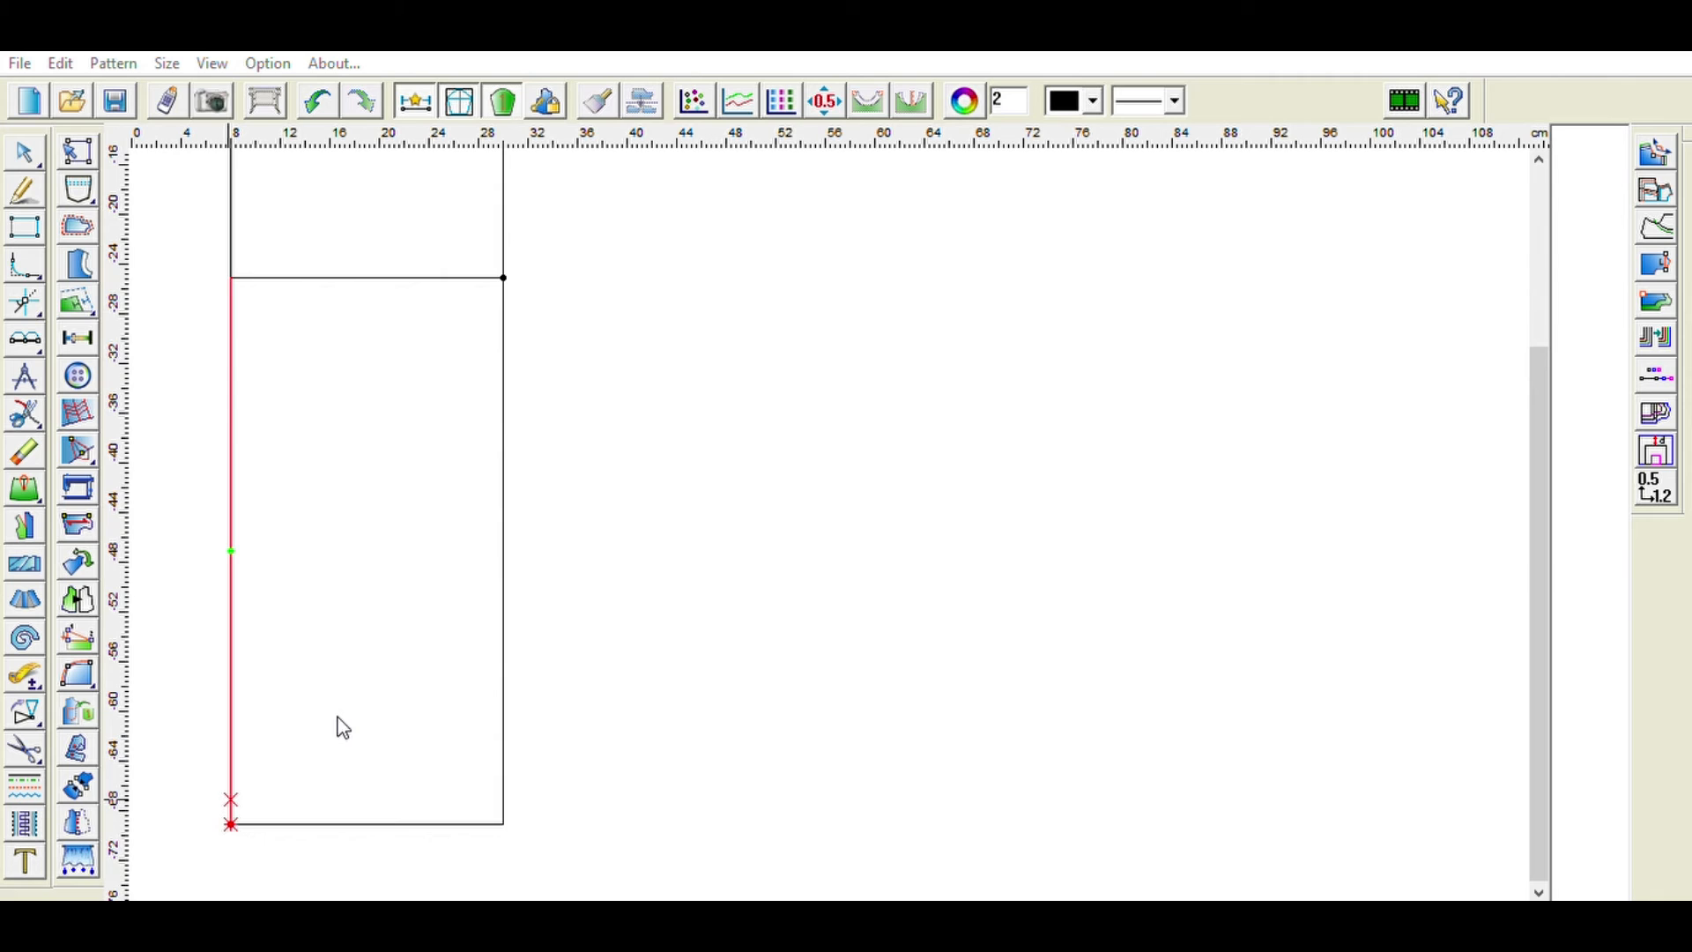
scroll(346, 731, up, 6)
click(30, 454)
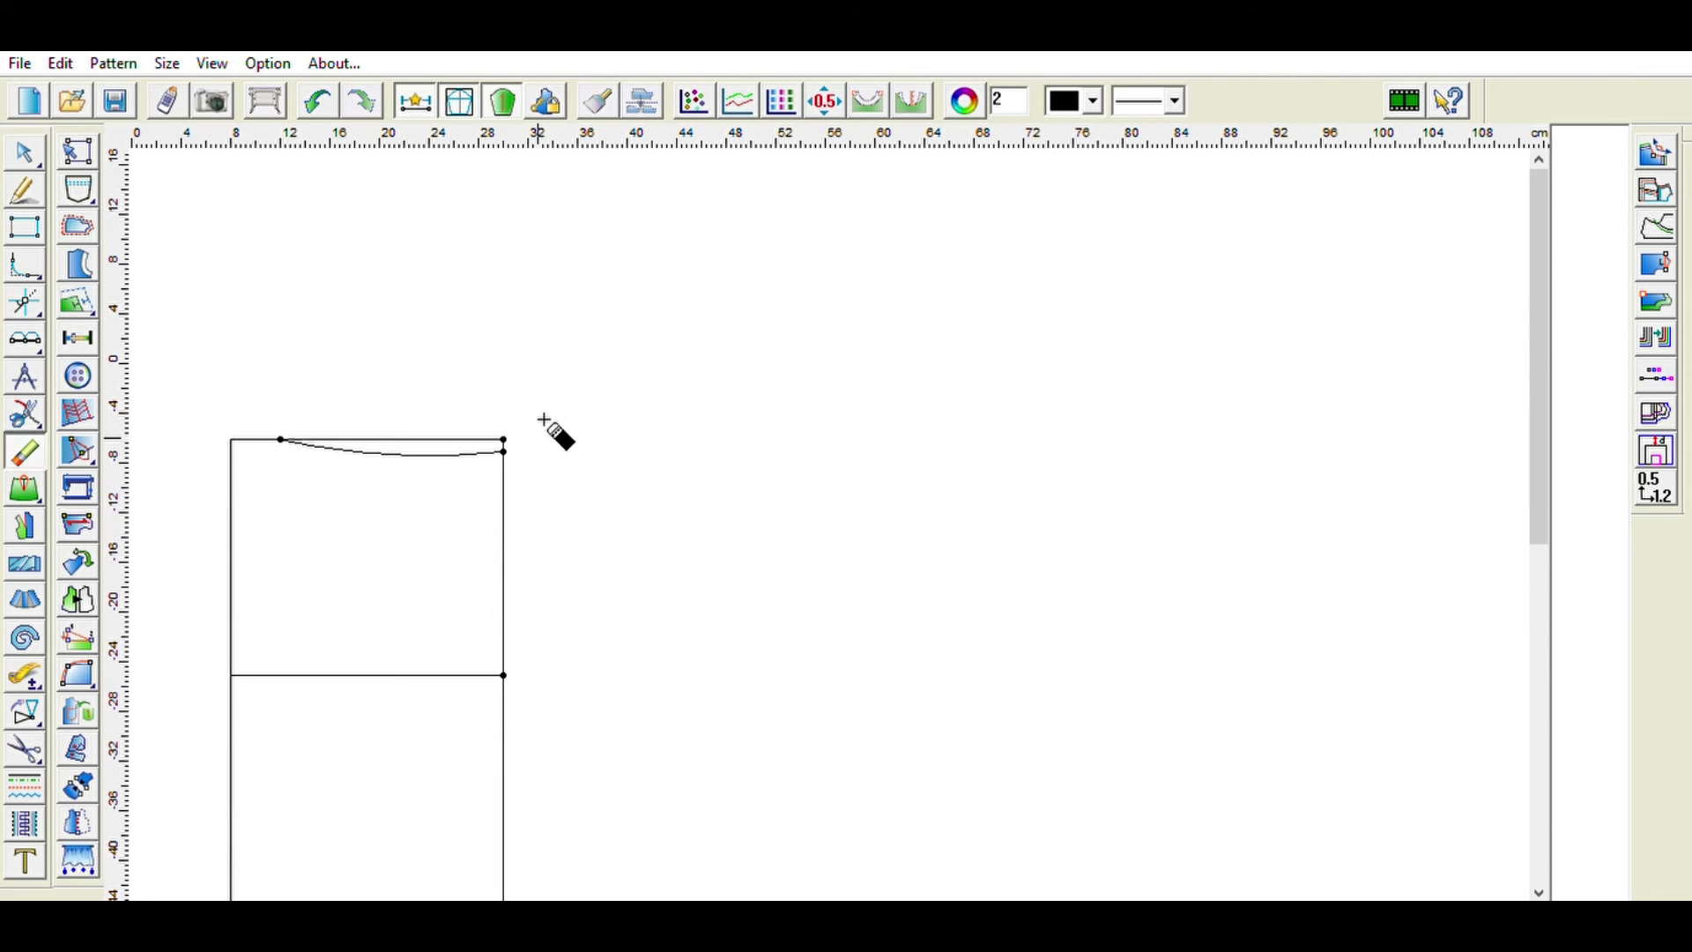
scroll(332, 589, down, 4)
- Draw the curved side seam from the waist point through the hip line, flaring about 2 cm beyond the left edge at the hem
click(21, 194)
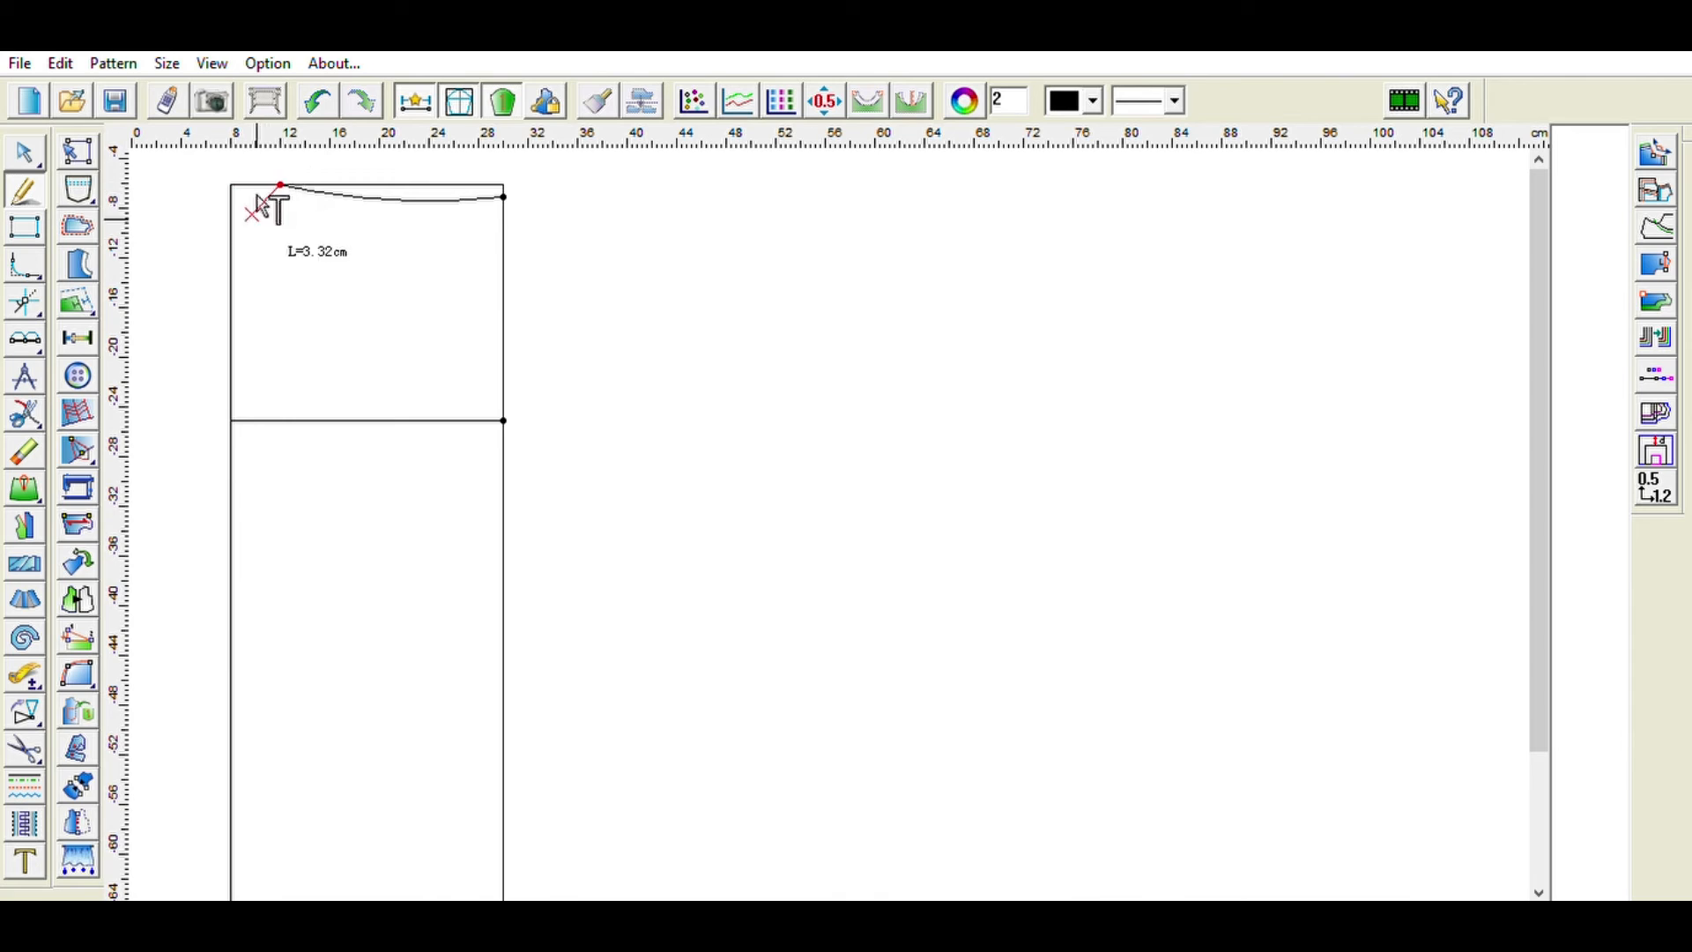
click(247, 286)
click(237, 406)
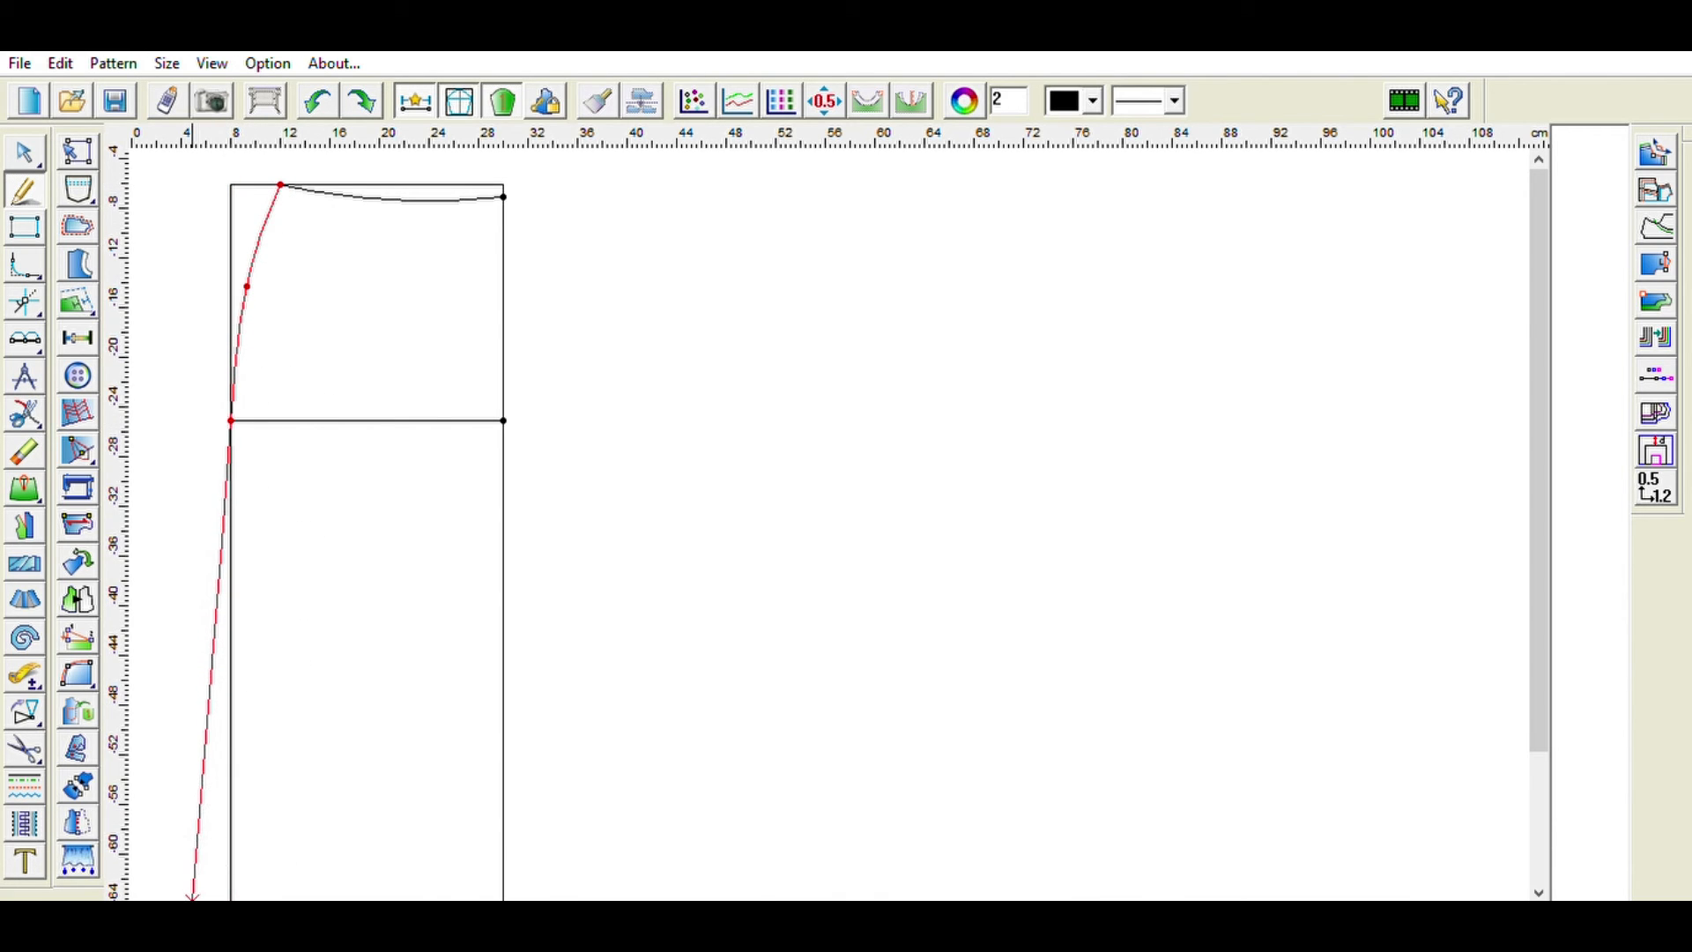
scroll(208, 811, down, 3)
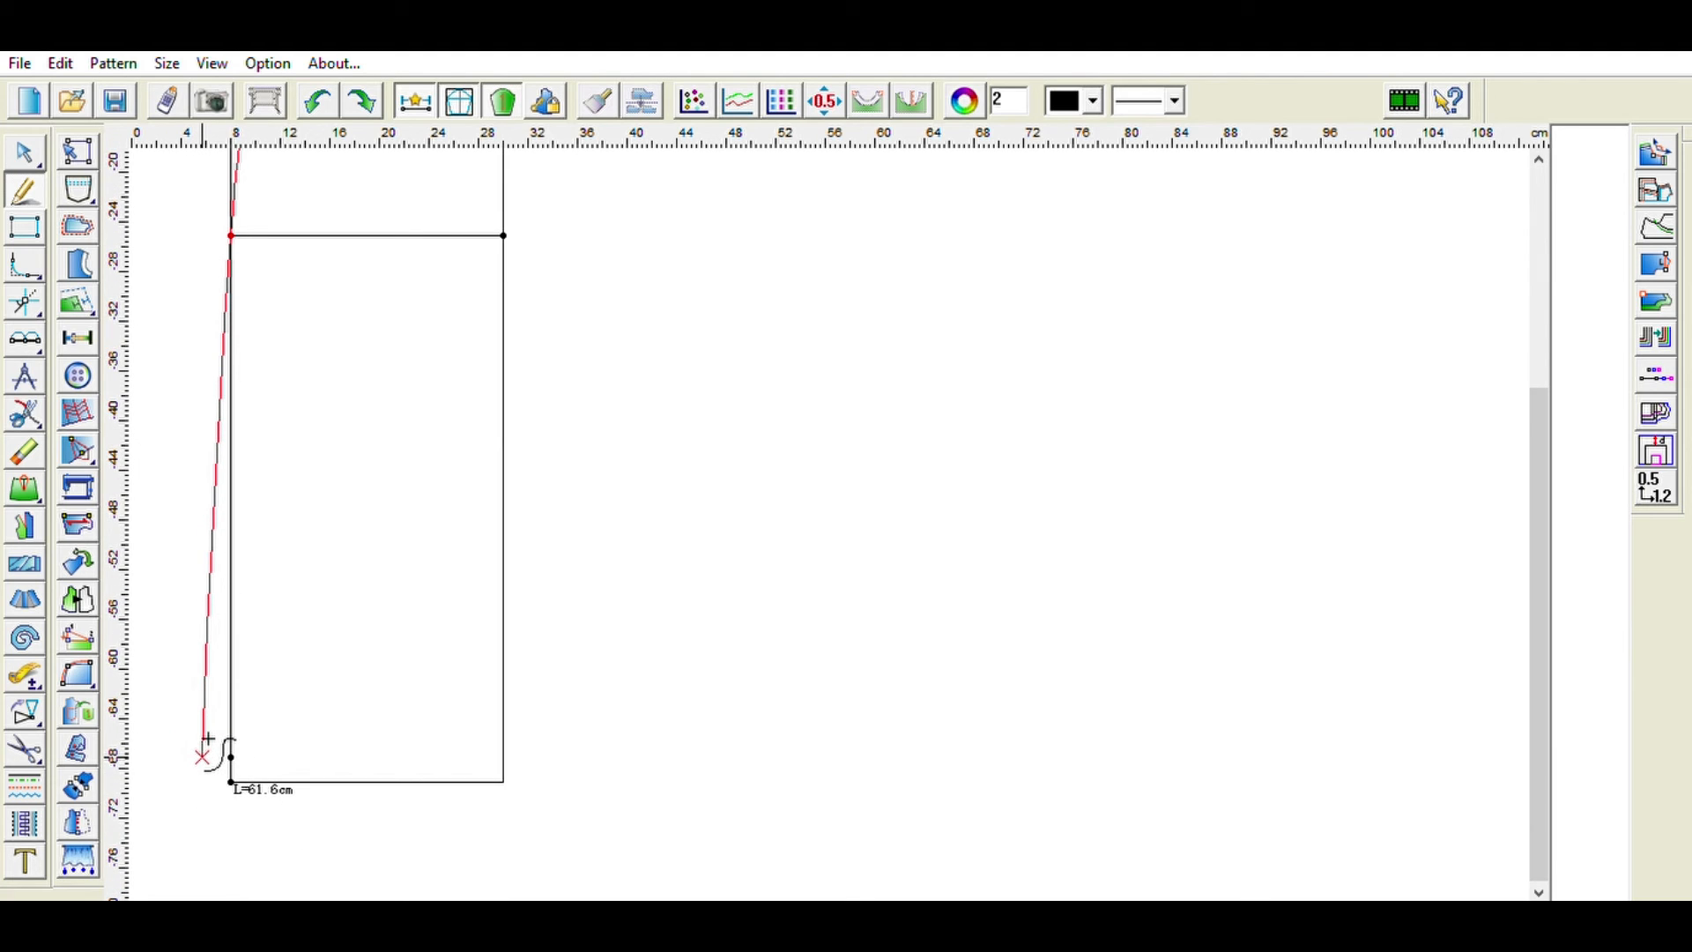
right_click(201, 757)
- Draw a curved hem from the bottom-right corner to the lower end of the side seam
click(504, 781)
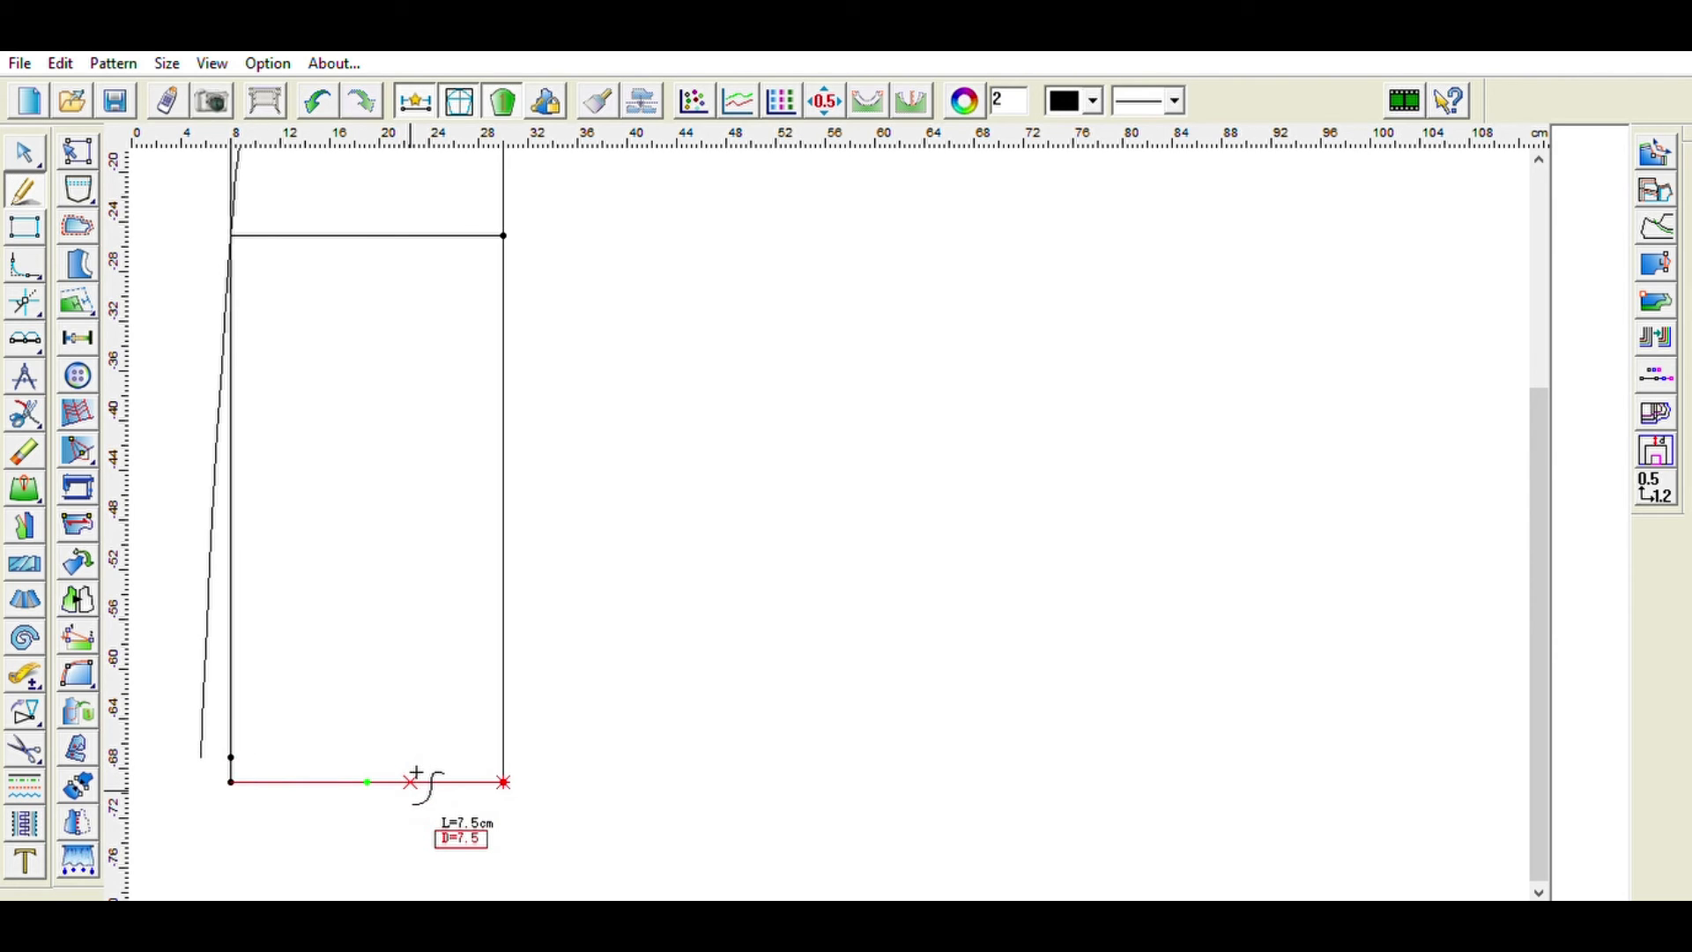
click(410, 777)
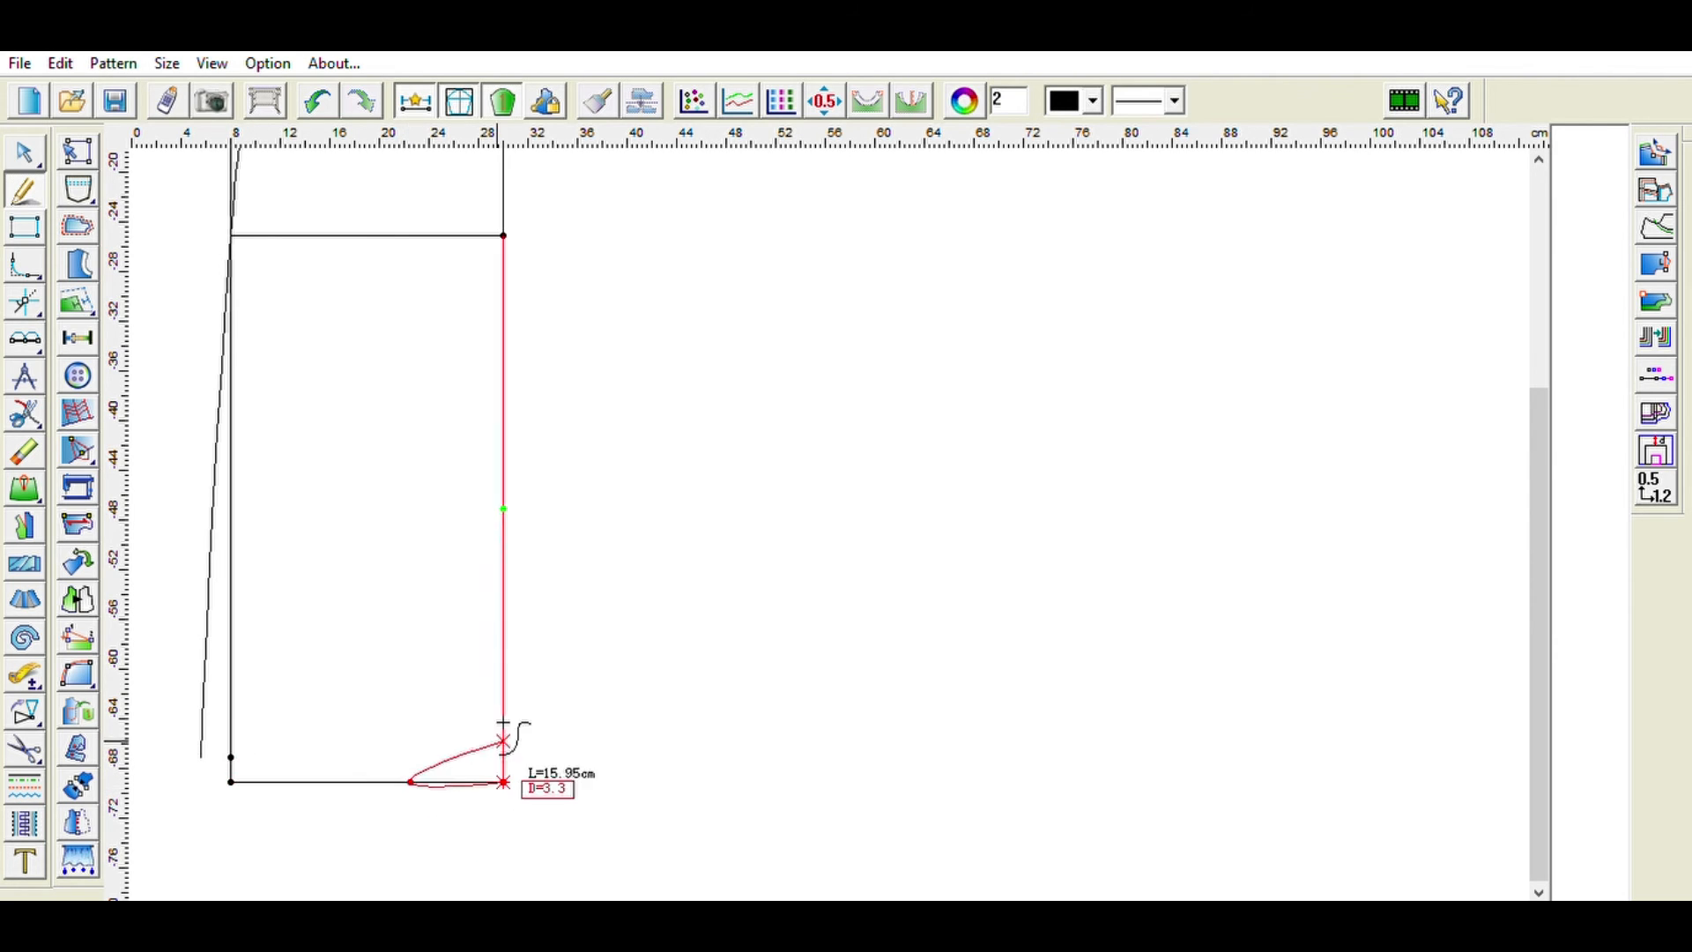
right_click(208, 751)
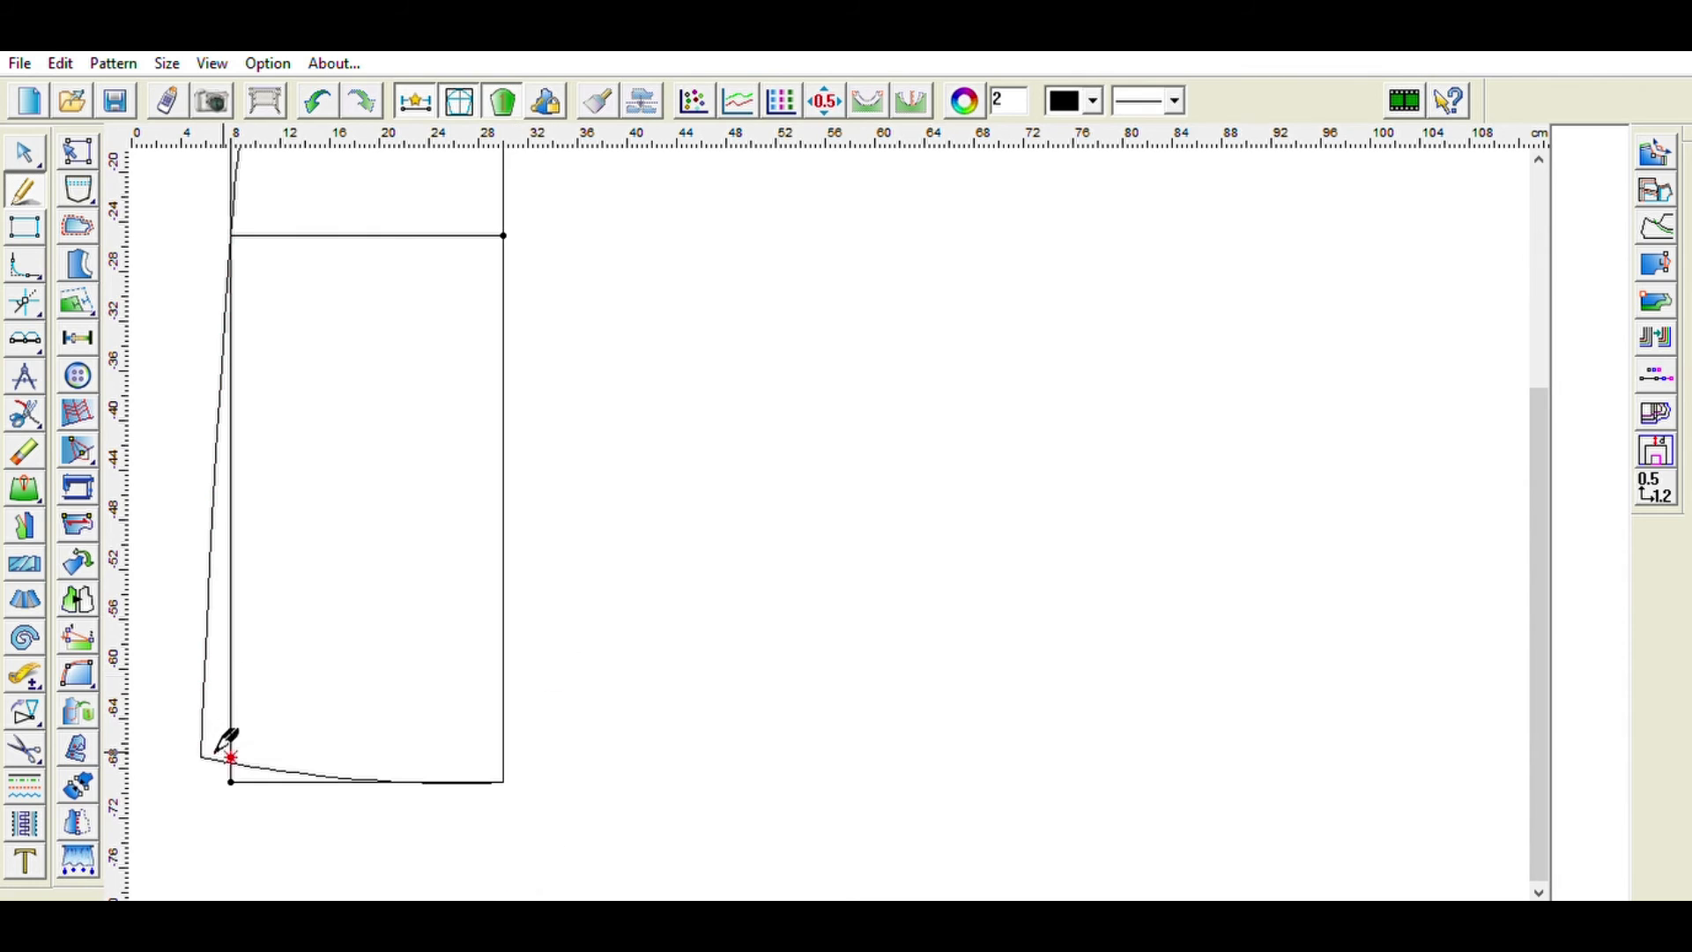
- Cut out the skirt pattern piece from the waistline, side seam, hem and right edge outline
click(26, 748)
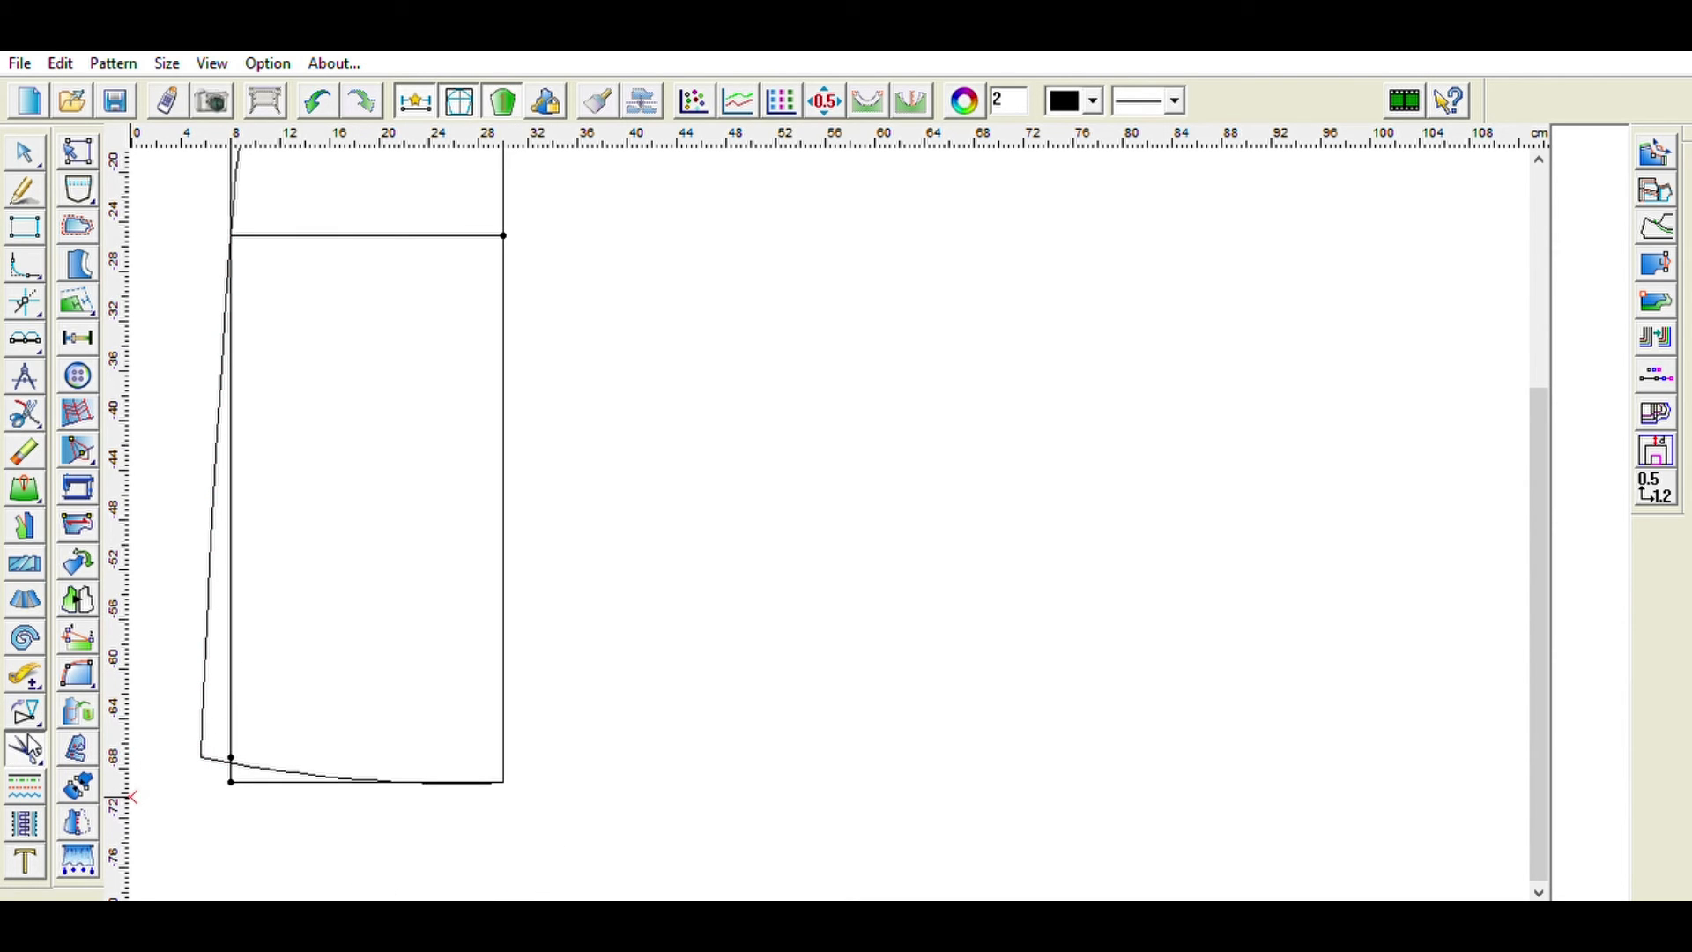
scroll(256, 676, up, 3)
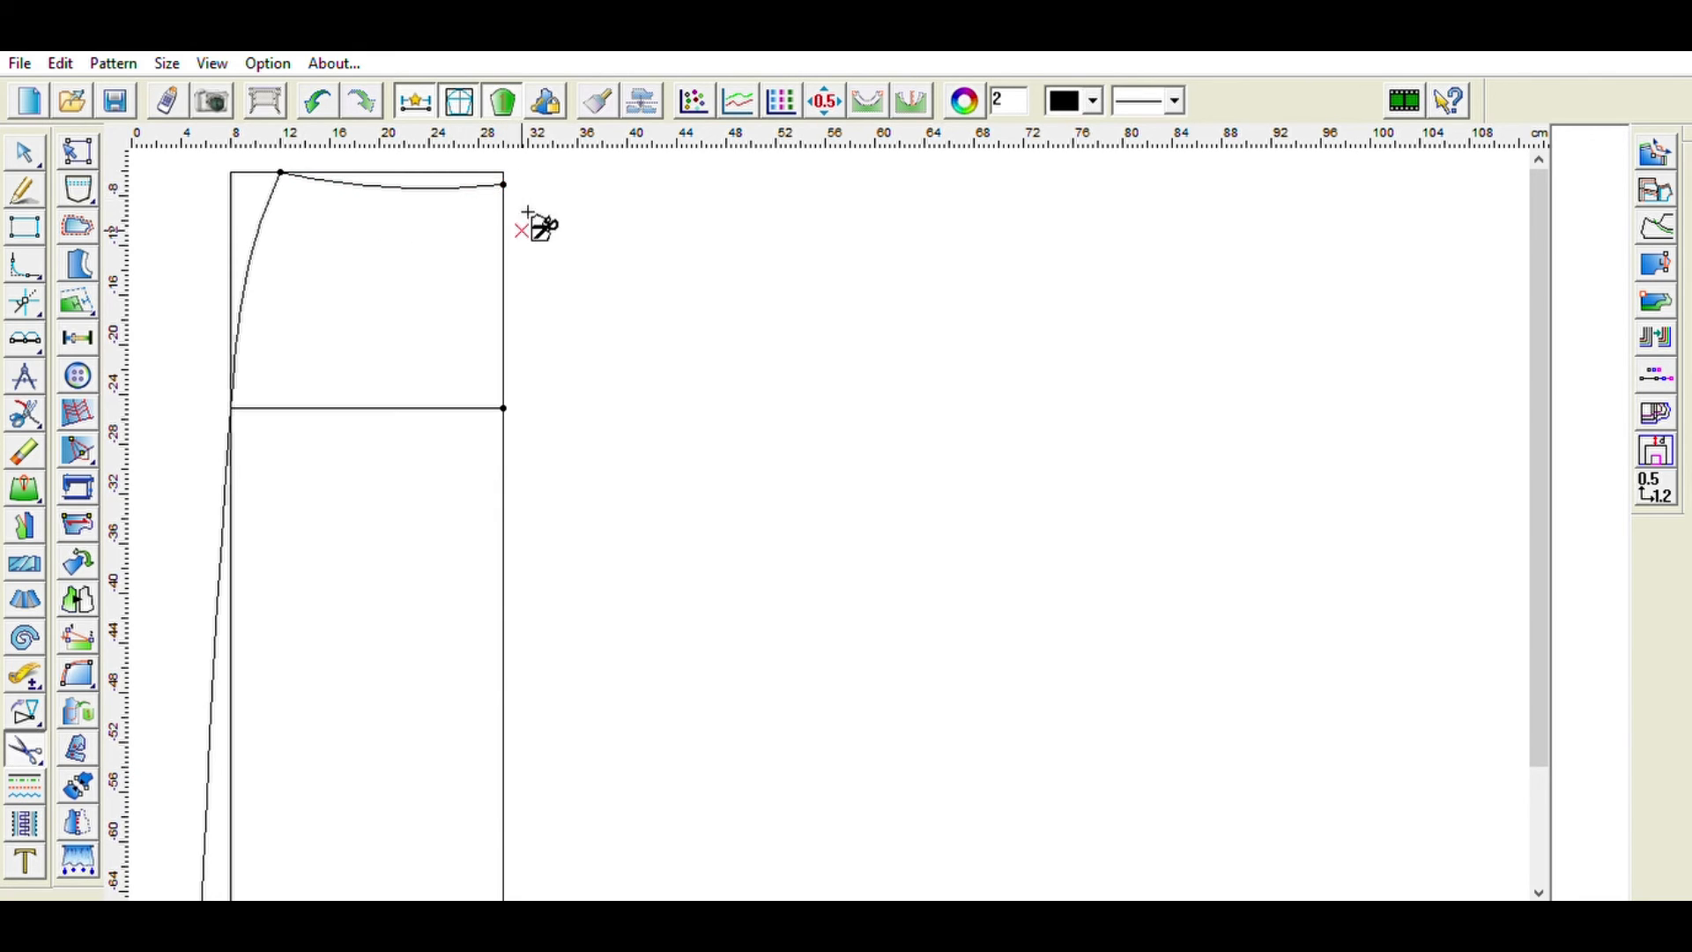
click(504, 184)
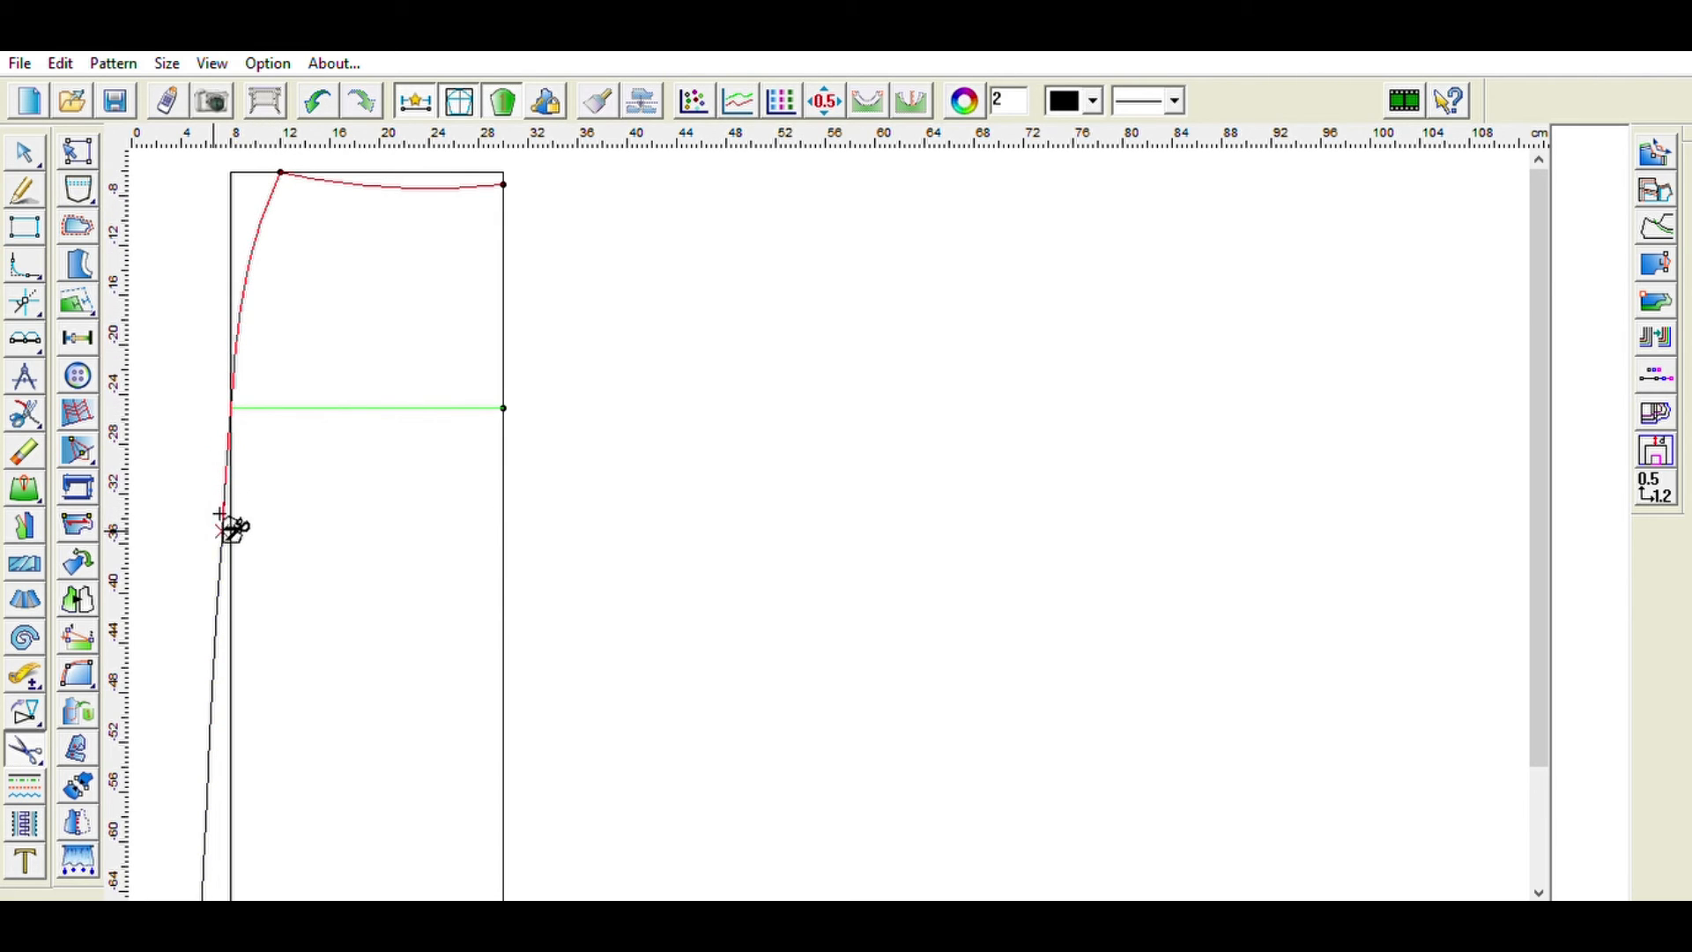
scroll(226, 785, down, 1)
scroll(233, 790, down, 1)
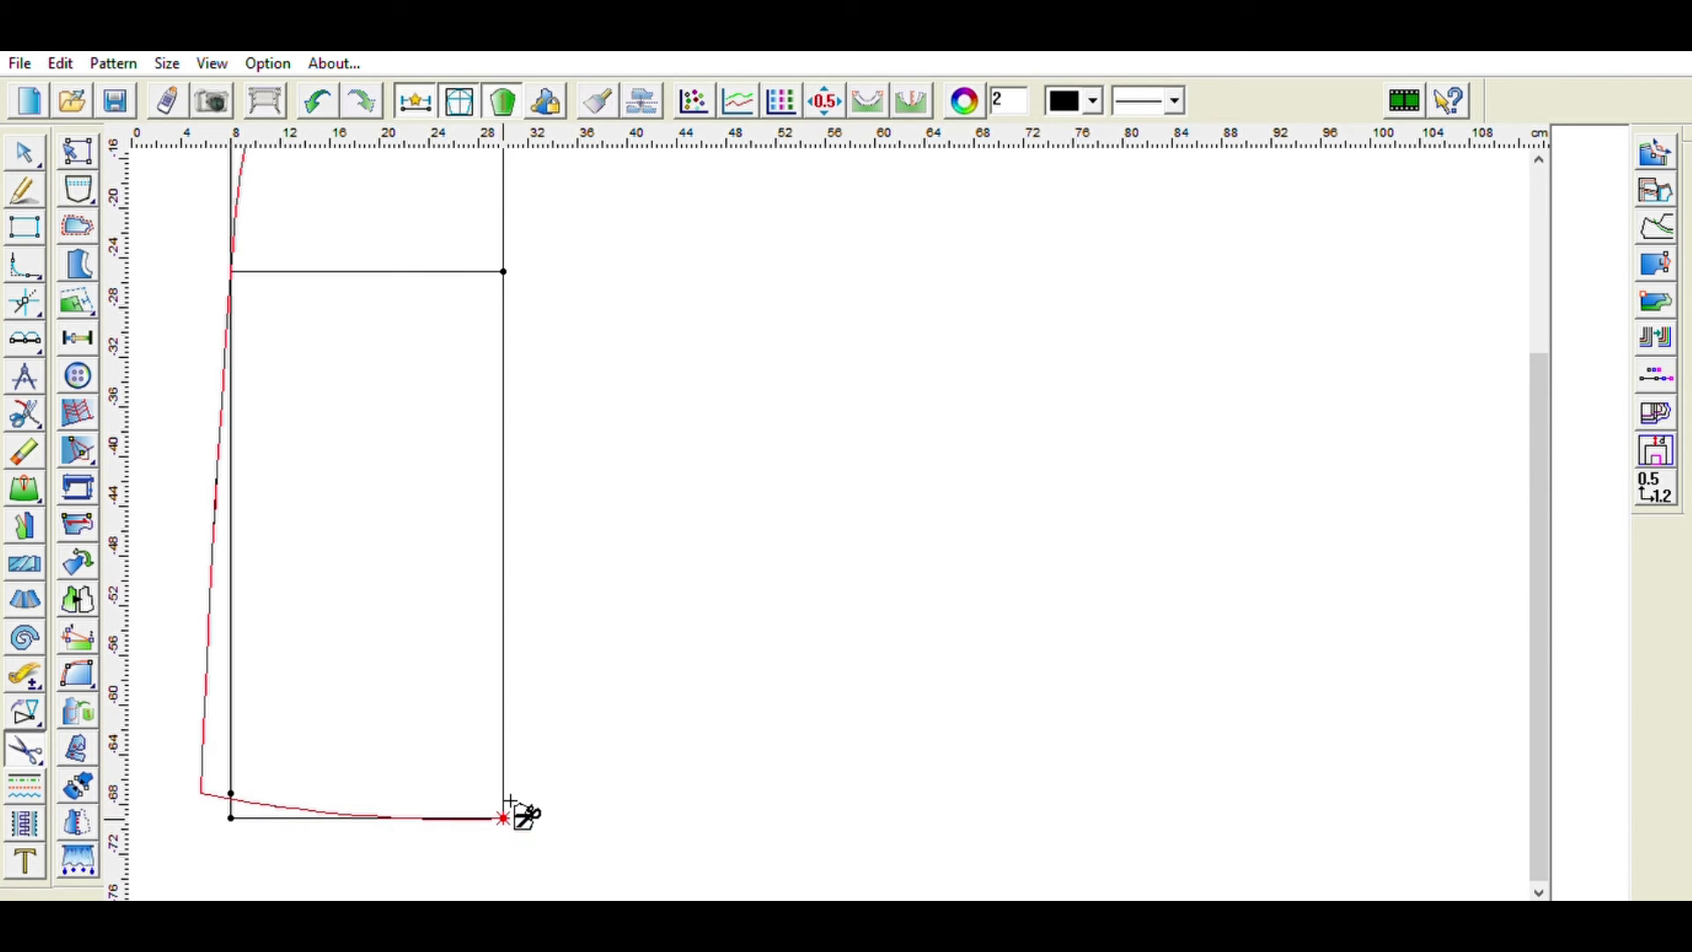
scroll(512, 261, up, 5)
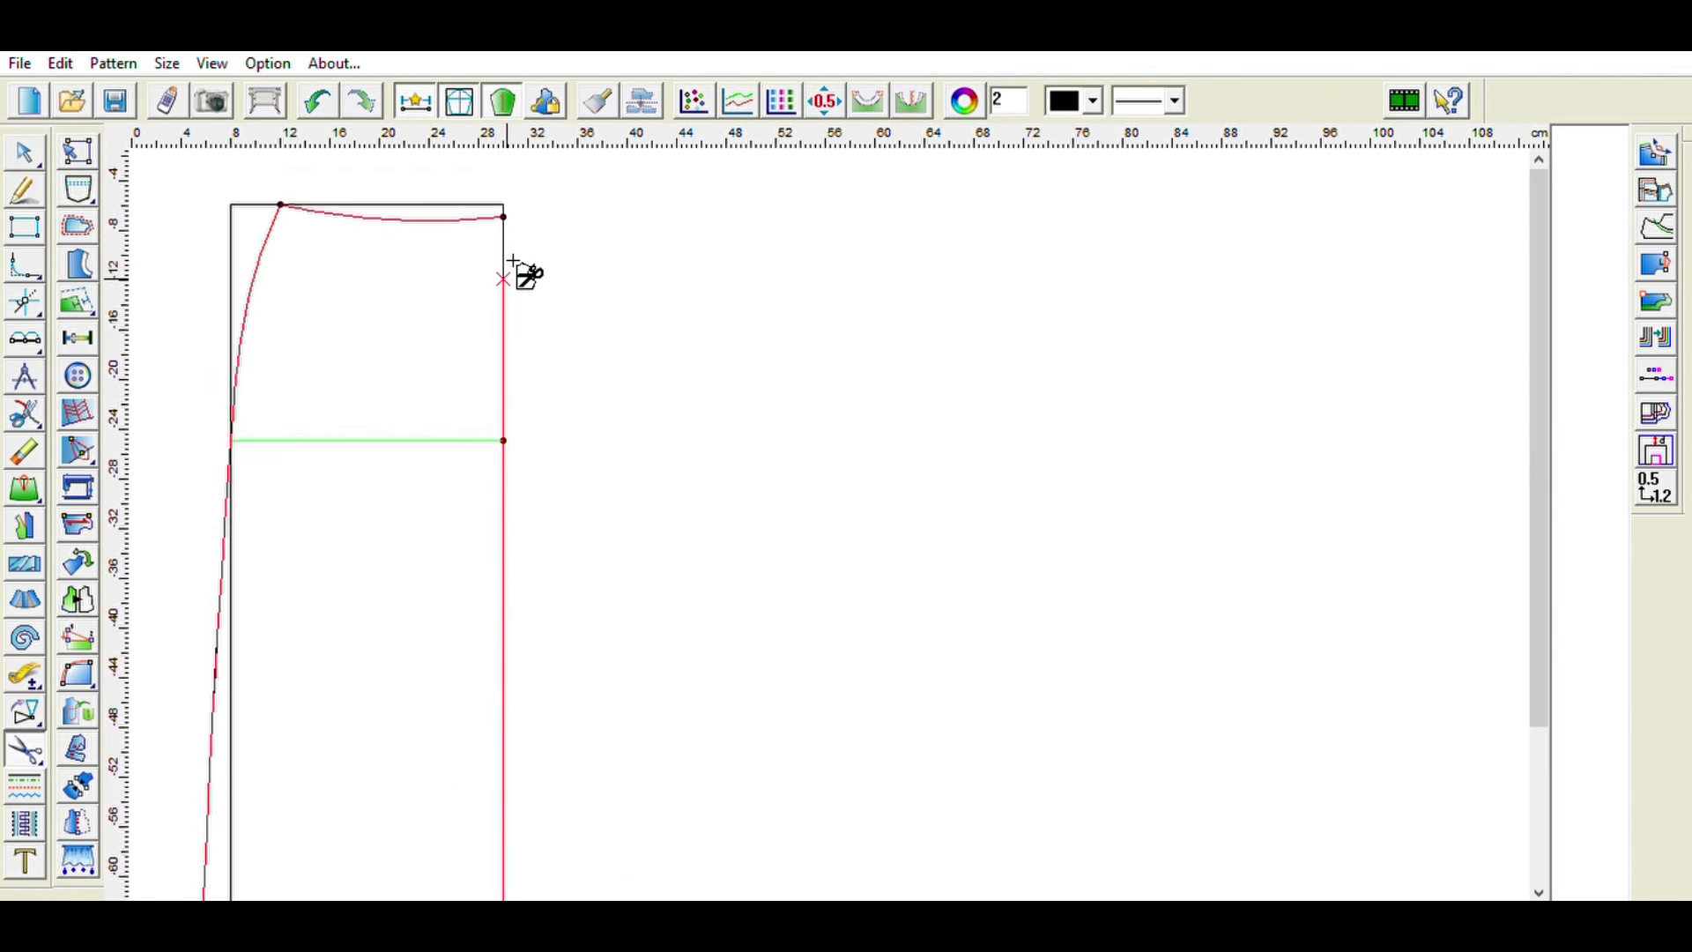
click(505, 293)
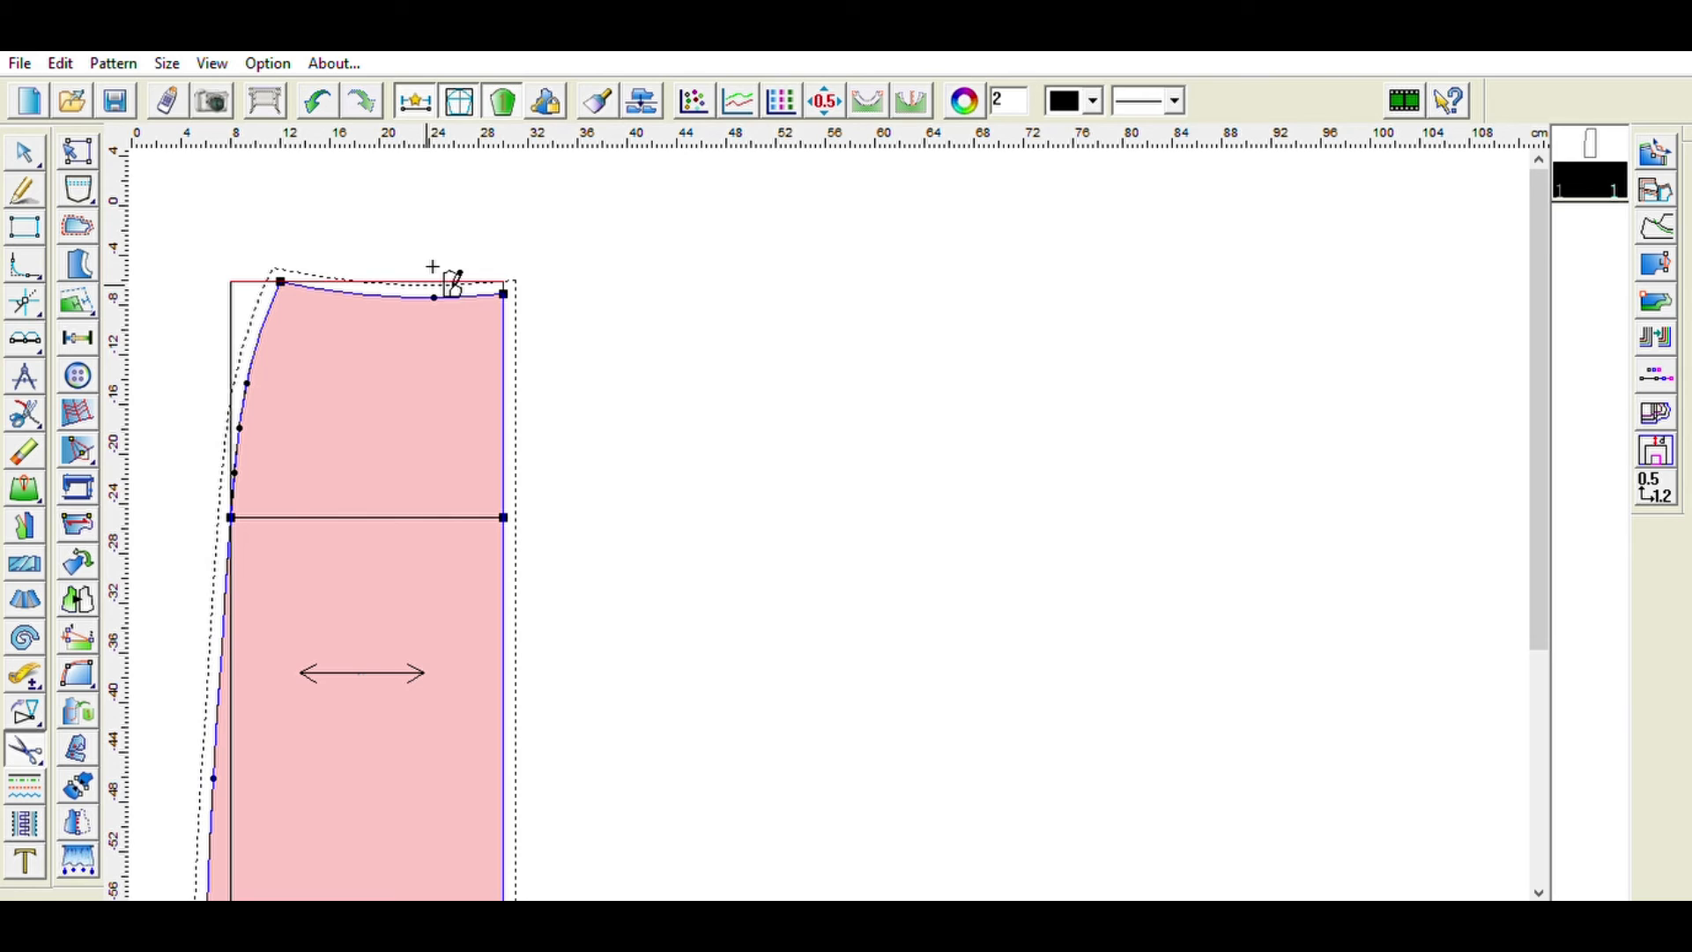
- Add a vertical grainline to the skirt piece and move it near the right edge
scroll(707, 299, down, 3)
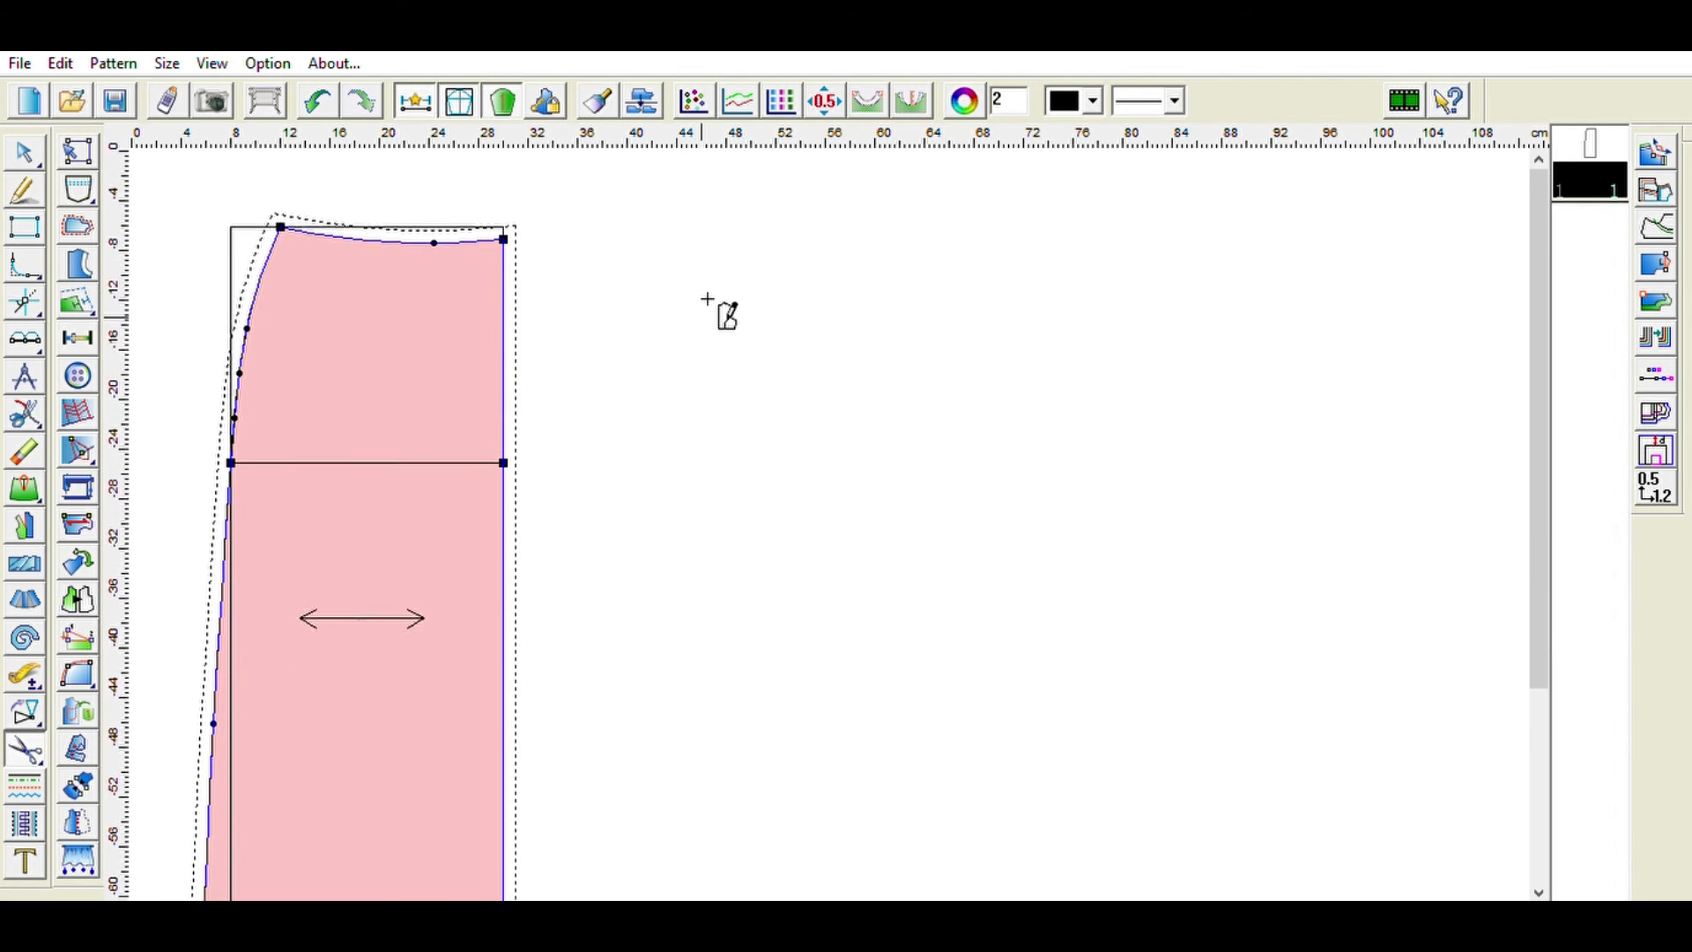
click(88, 524)
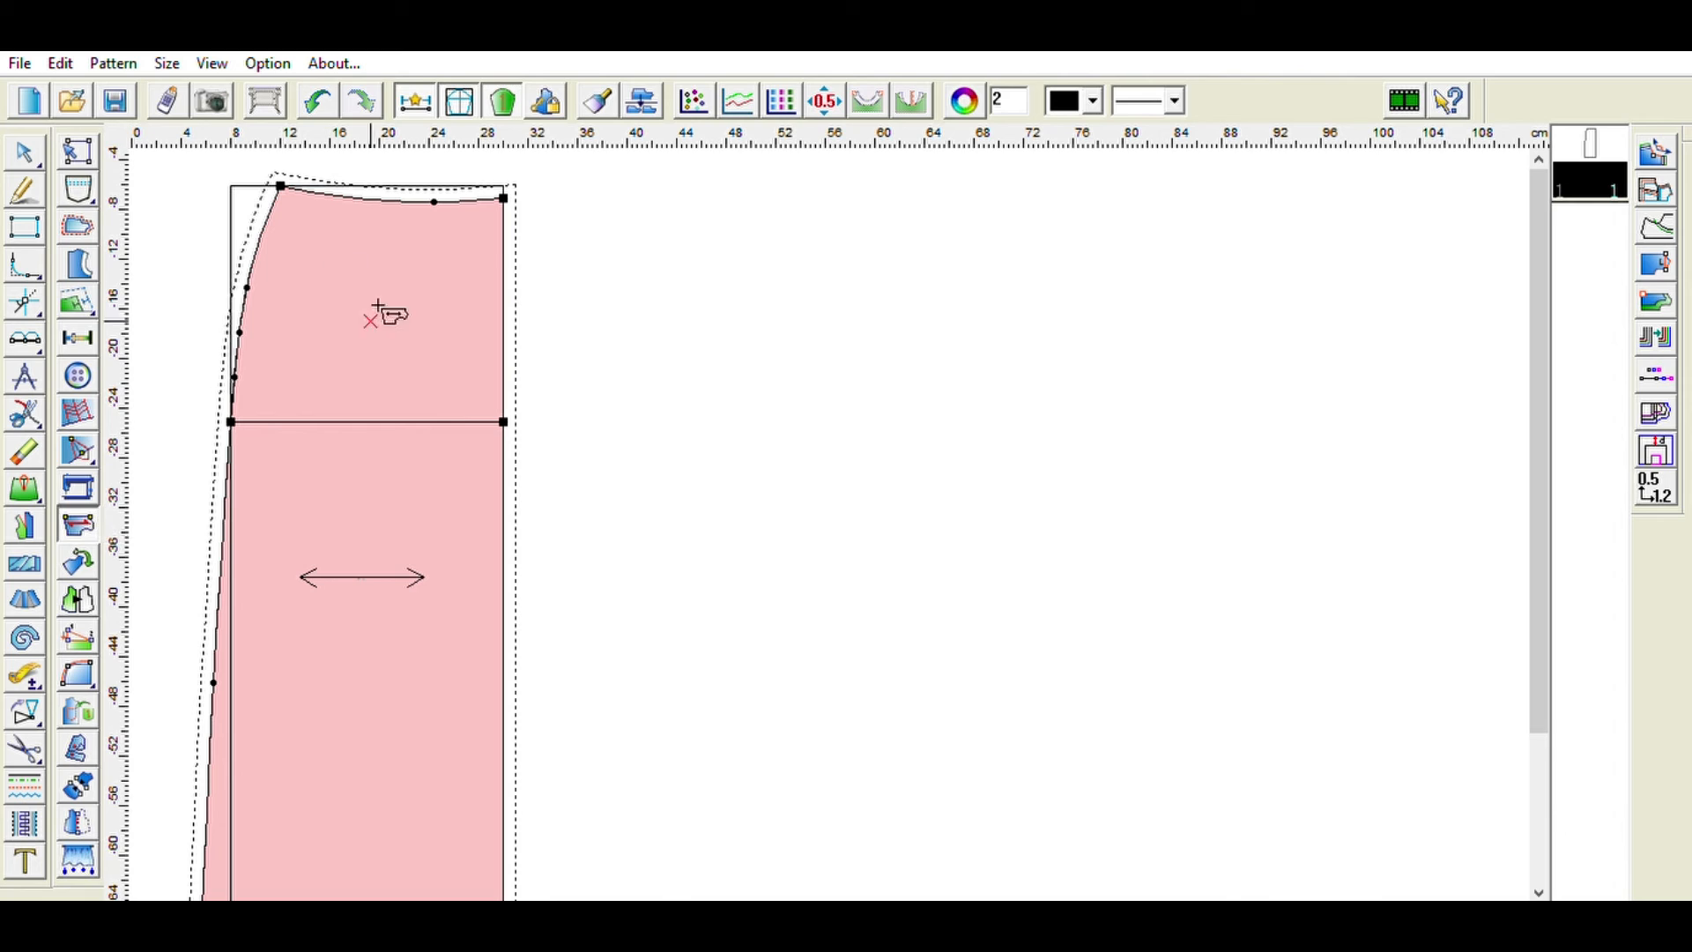
click(463, 370)
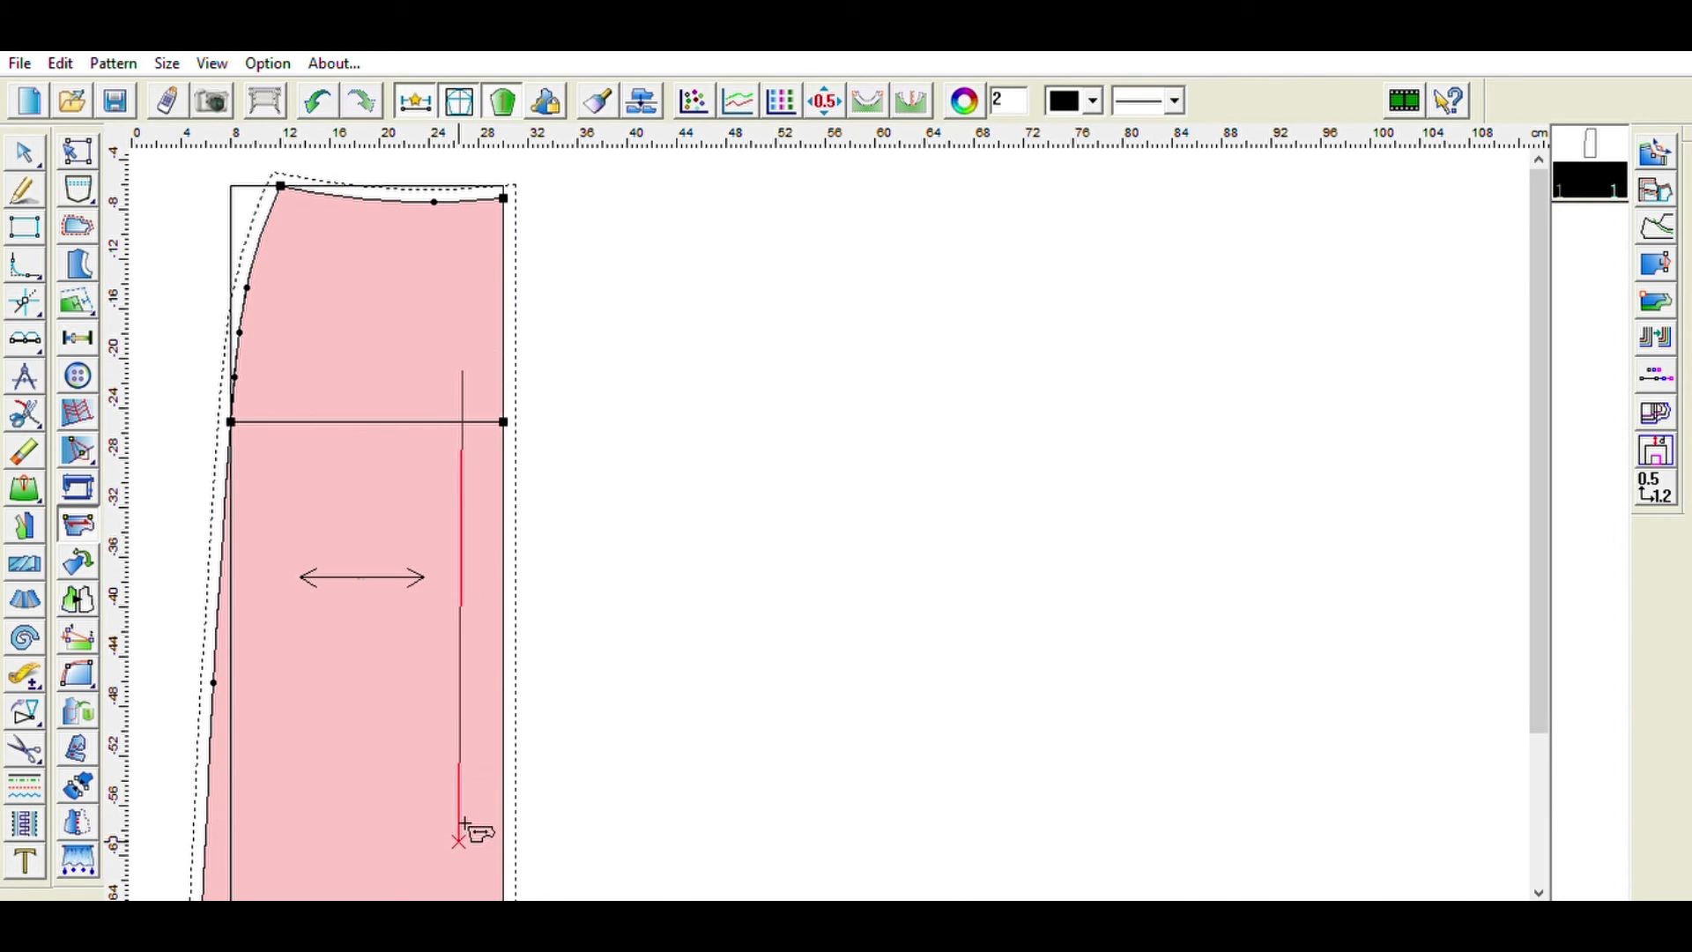
click(468, 830)
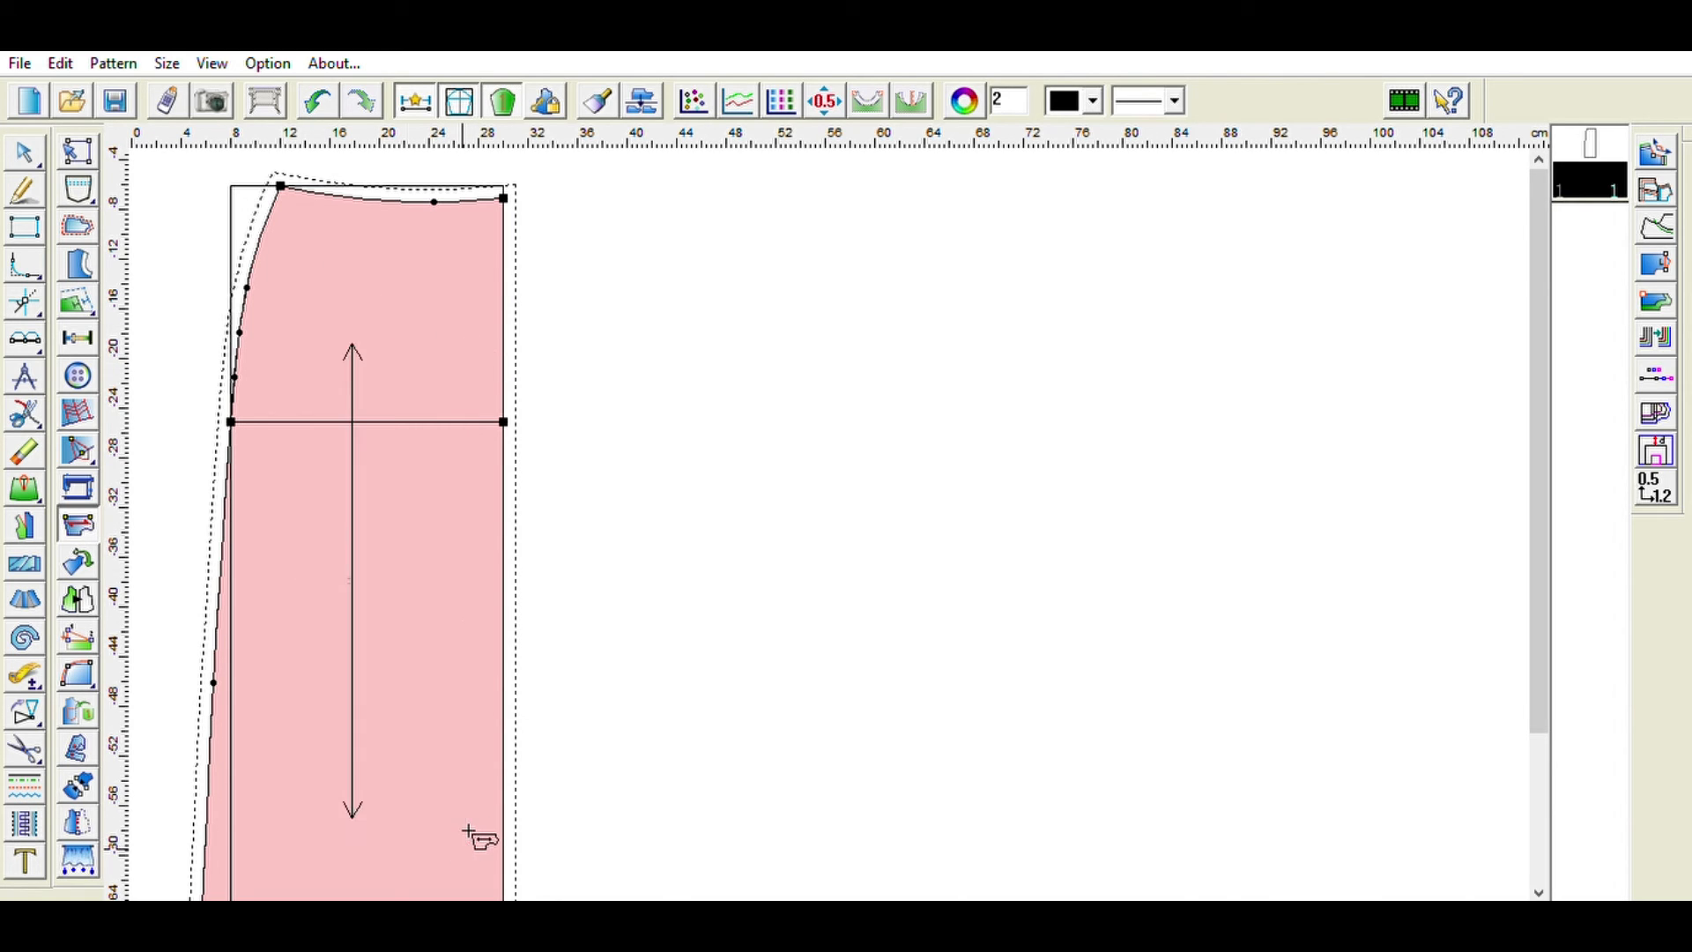
click(359, 737)
click(482, 760)
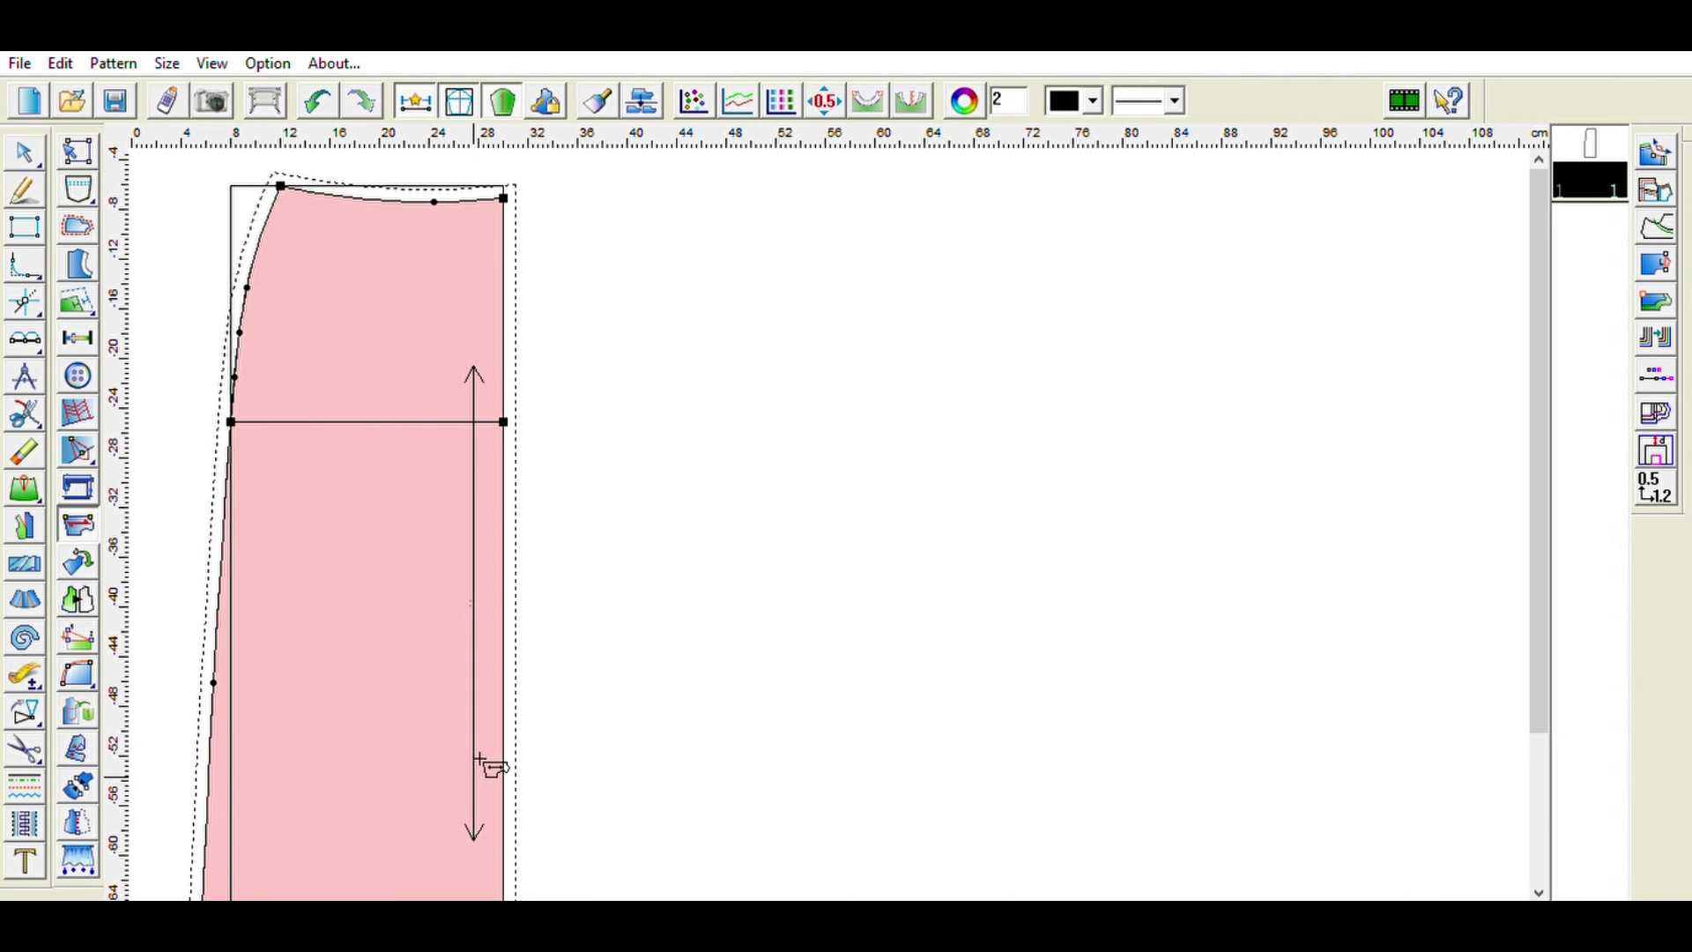
scroll(639, 514, down, 3)
scroll(639, 518, down, 2)
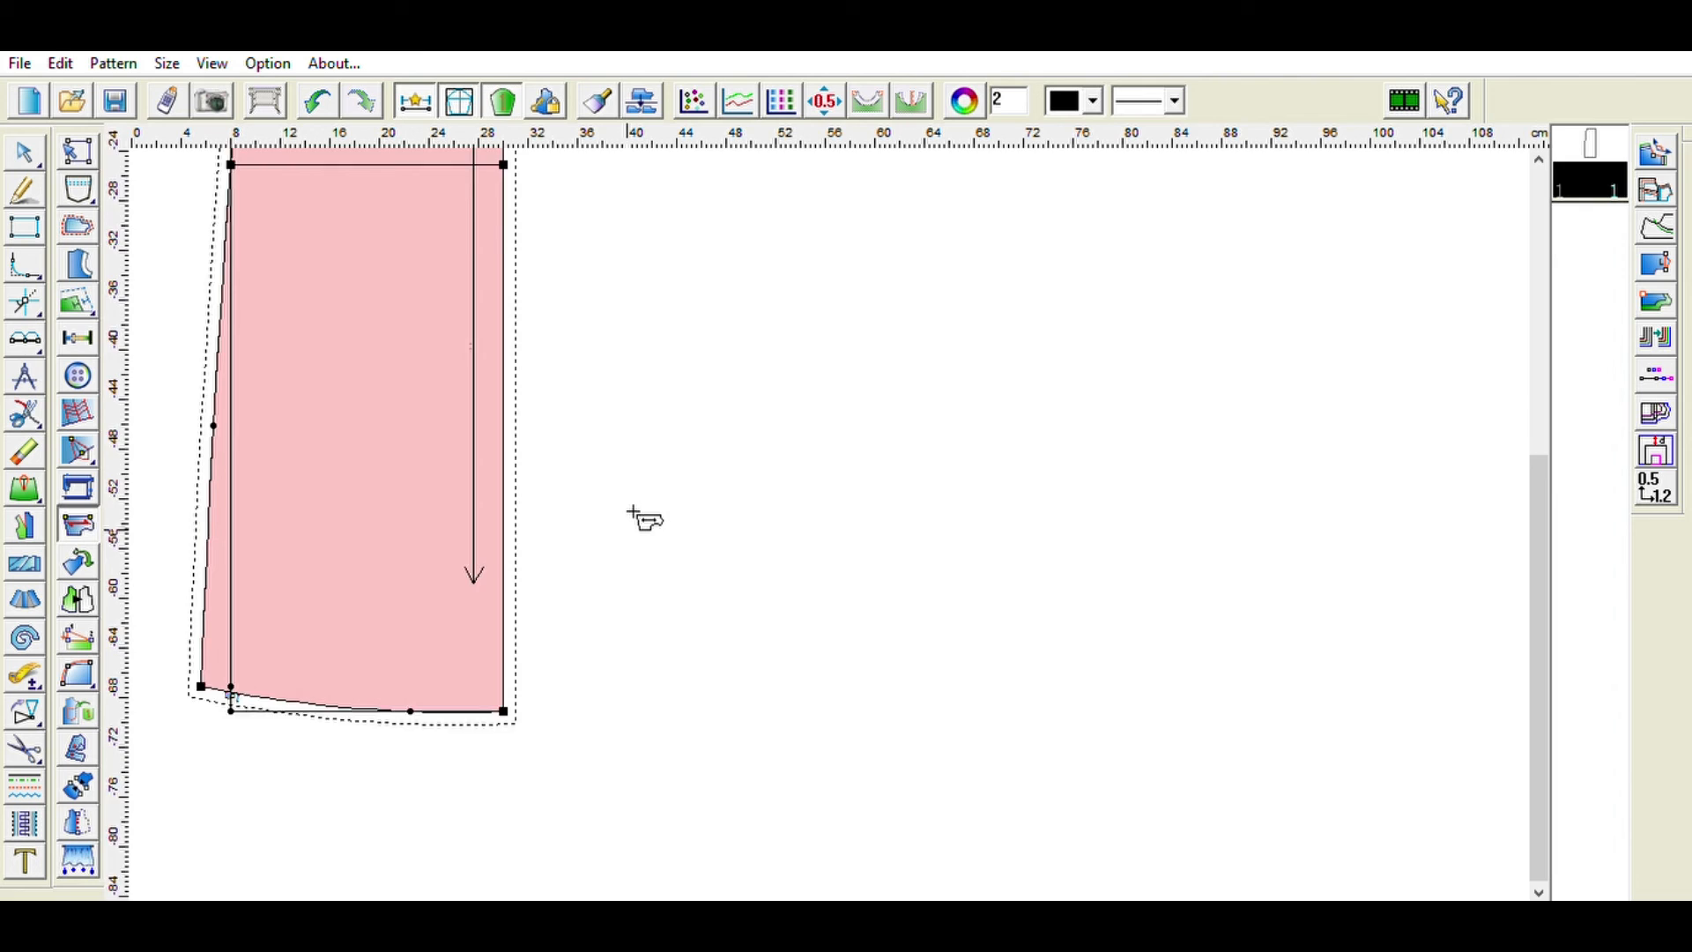
scroll(639, 518, up, 5)
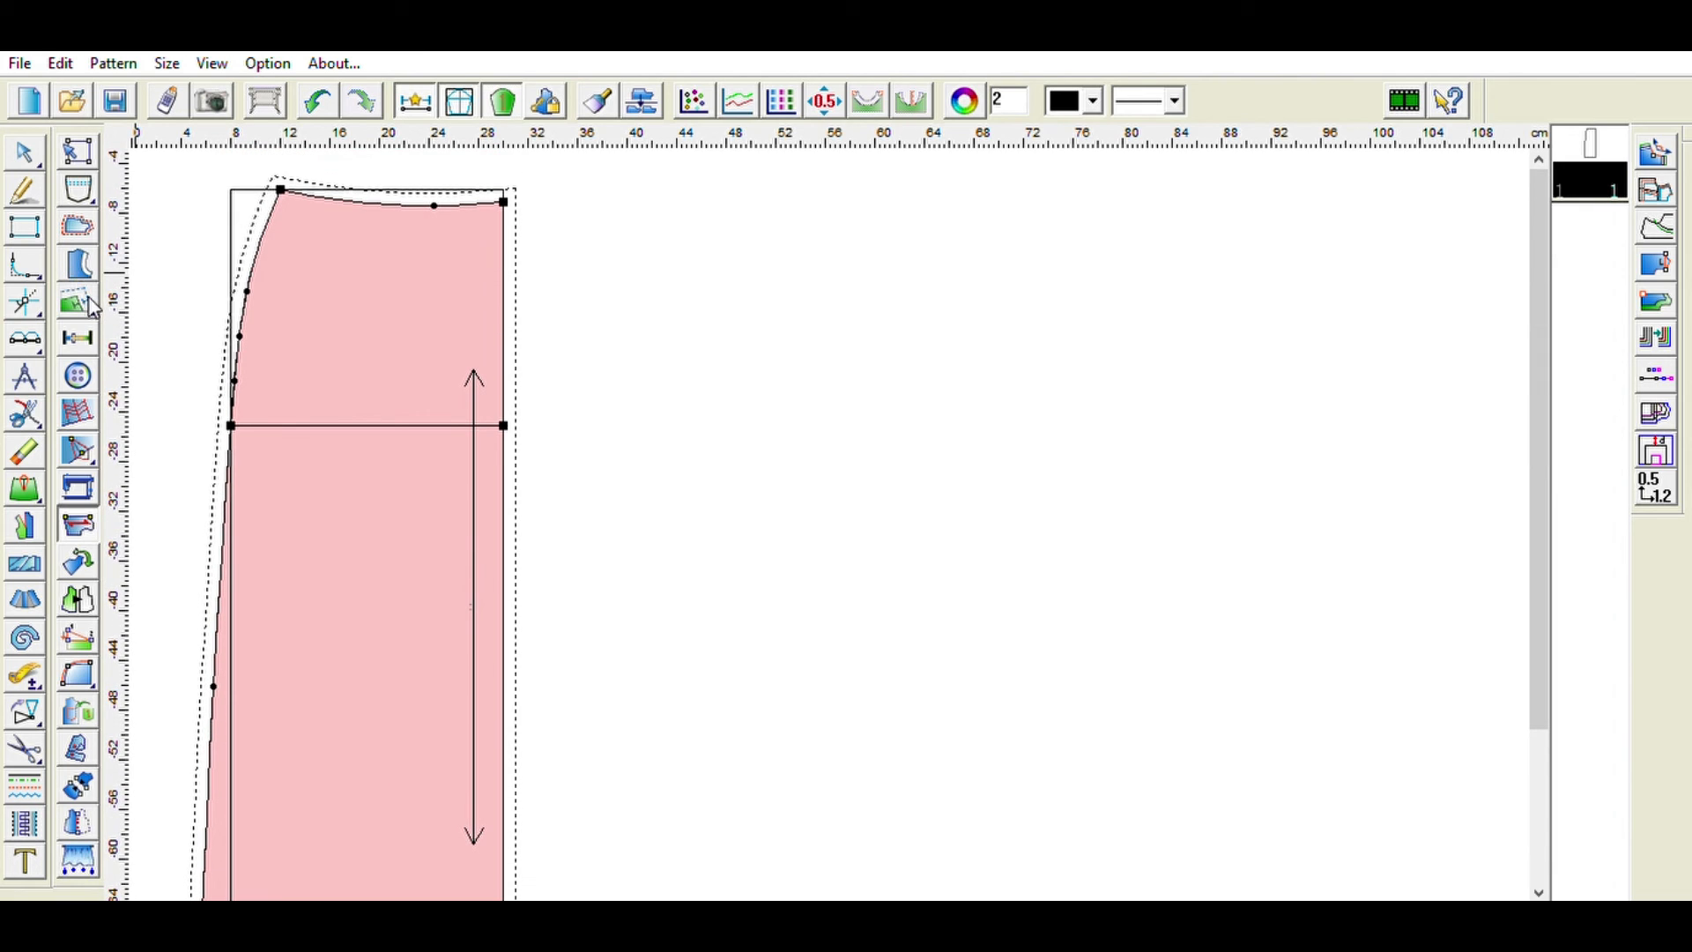
click(84, 435)
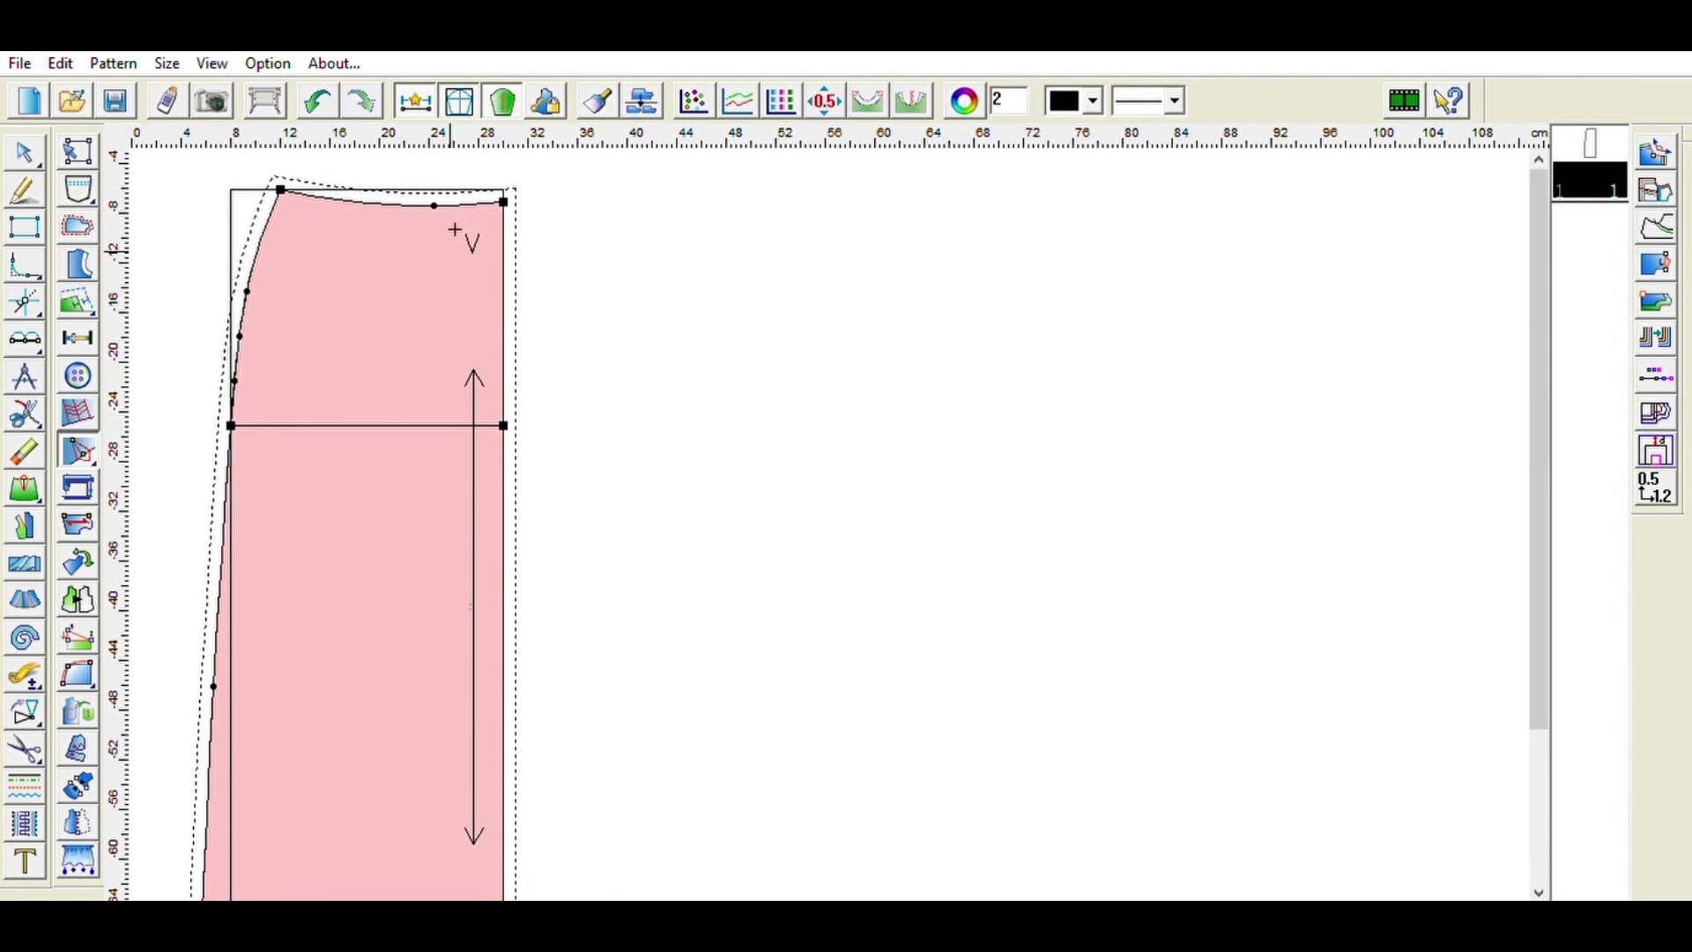
- Add a waist dart on the skirt waistline near the right edge, entering 3 cm width and 12 cm length
click(434, 206)
click(436, 317)
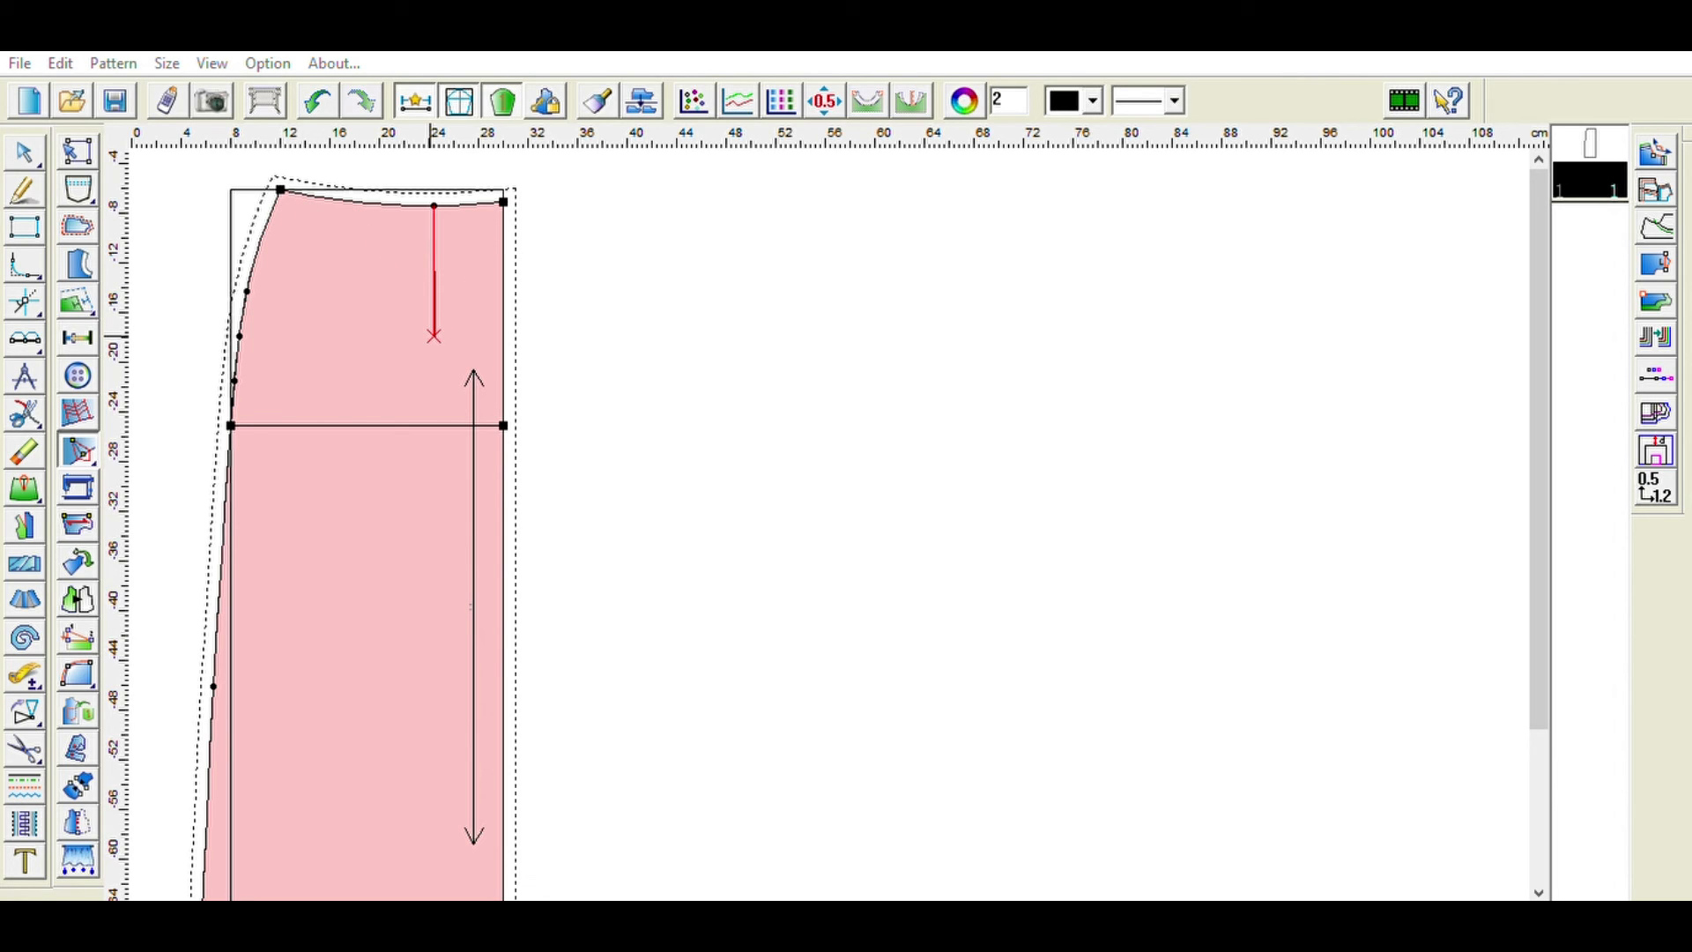
text(3)
double_click(402, 212)
text(12)
key(Return)
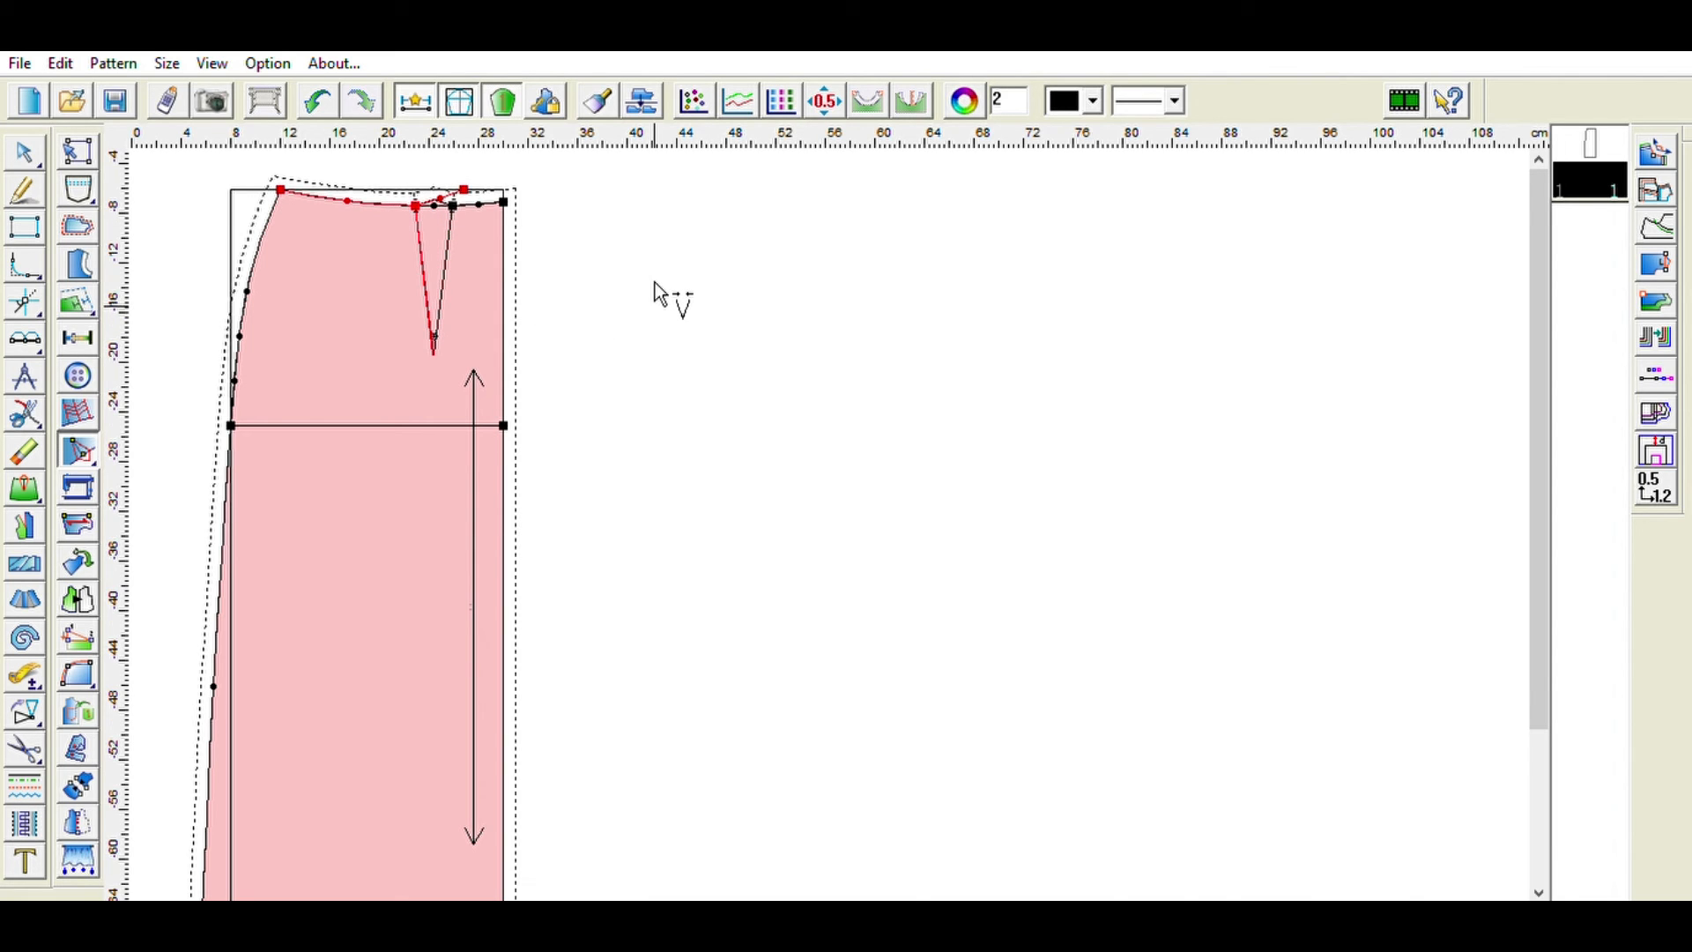
- Set seam allowances along the skirt's waistline, side seam and hem, with 2 cm on the side seam
scroll(654, 291, down, 2)
scroll(649, 276, up, 4)
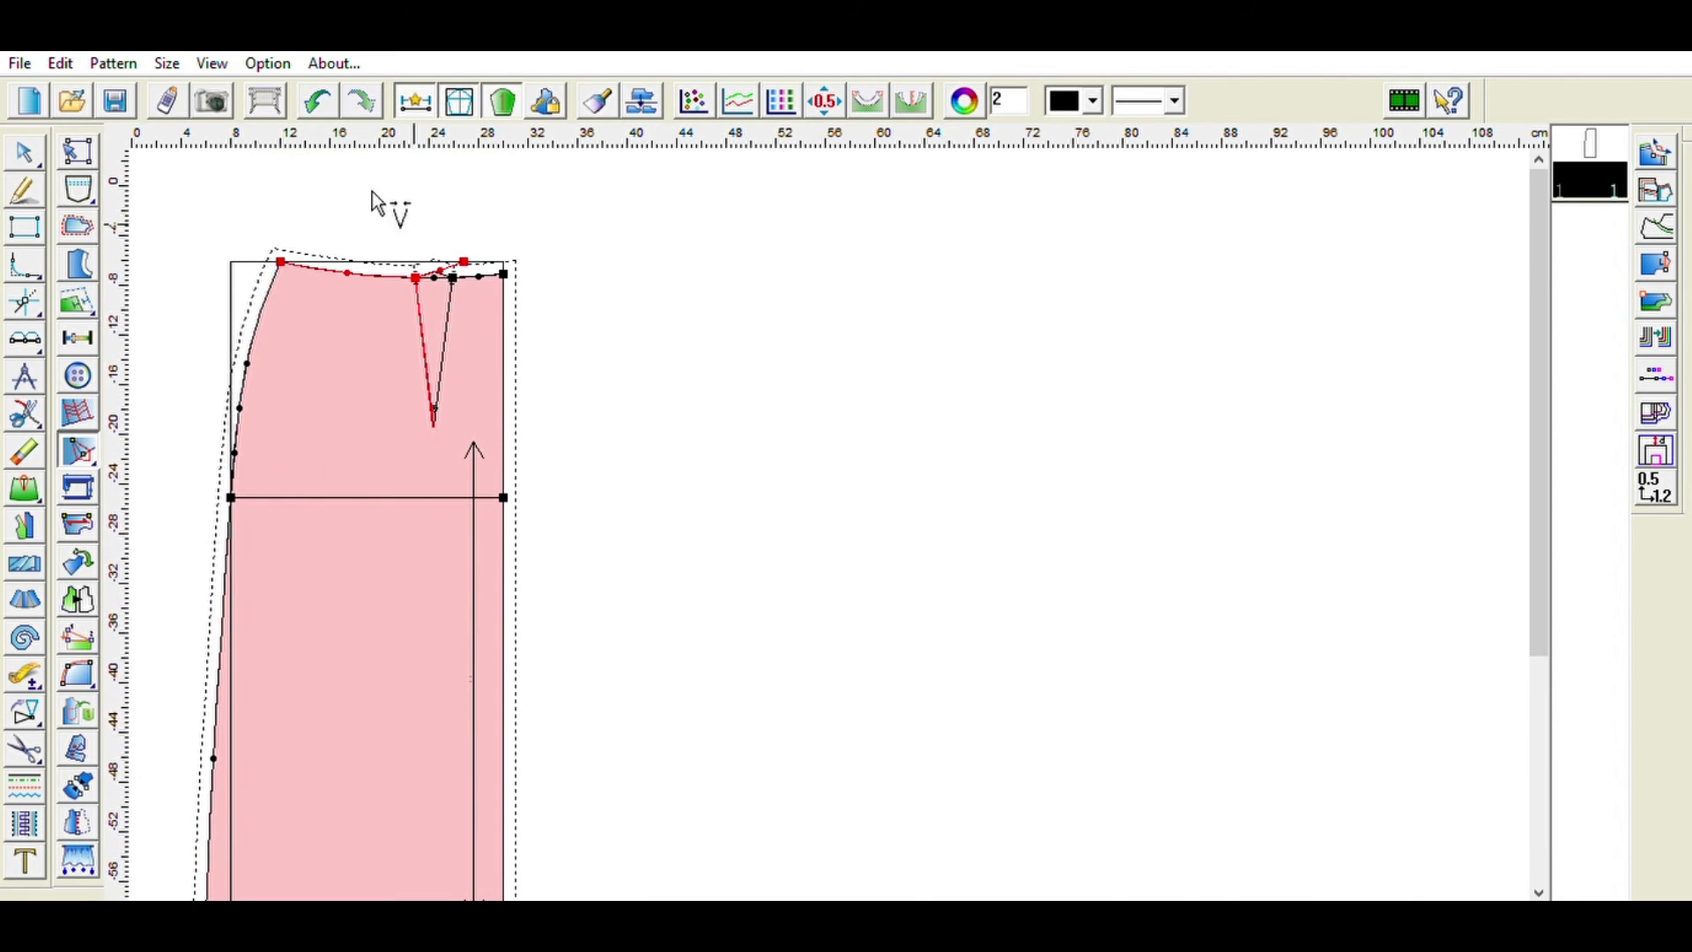
click(78, 225)
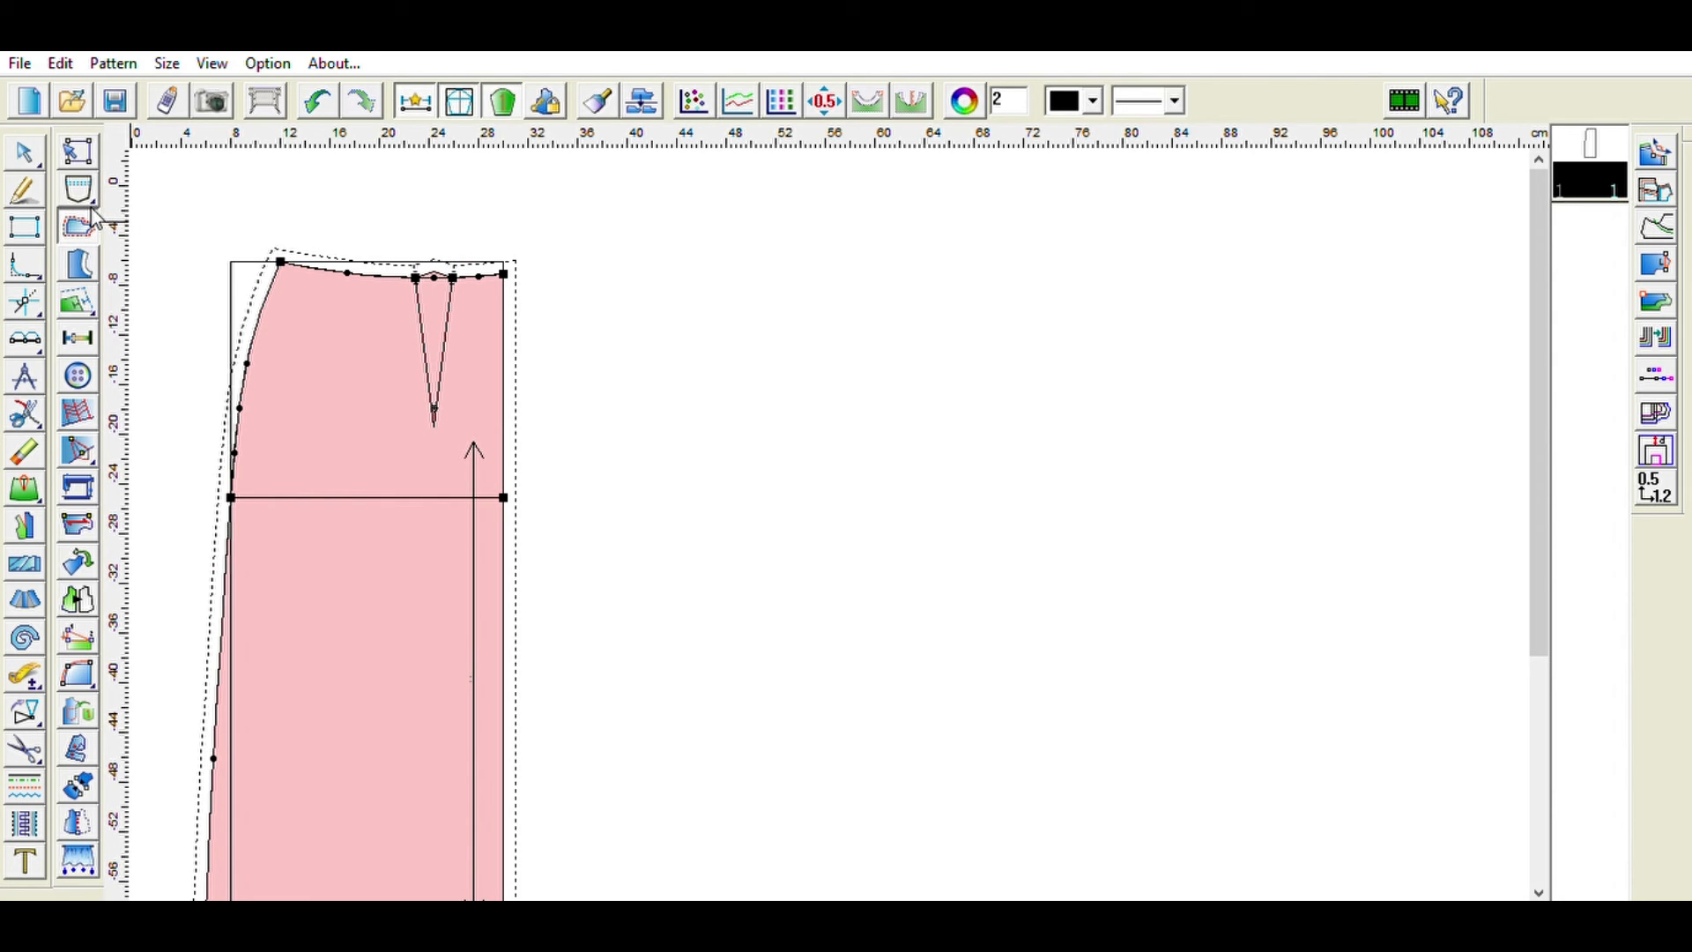
click(261, 280)
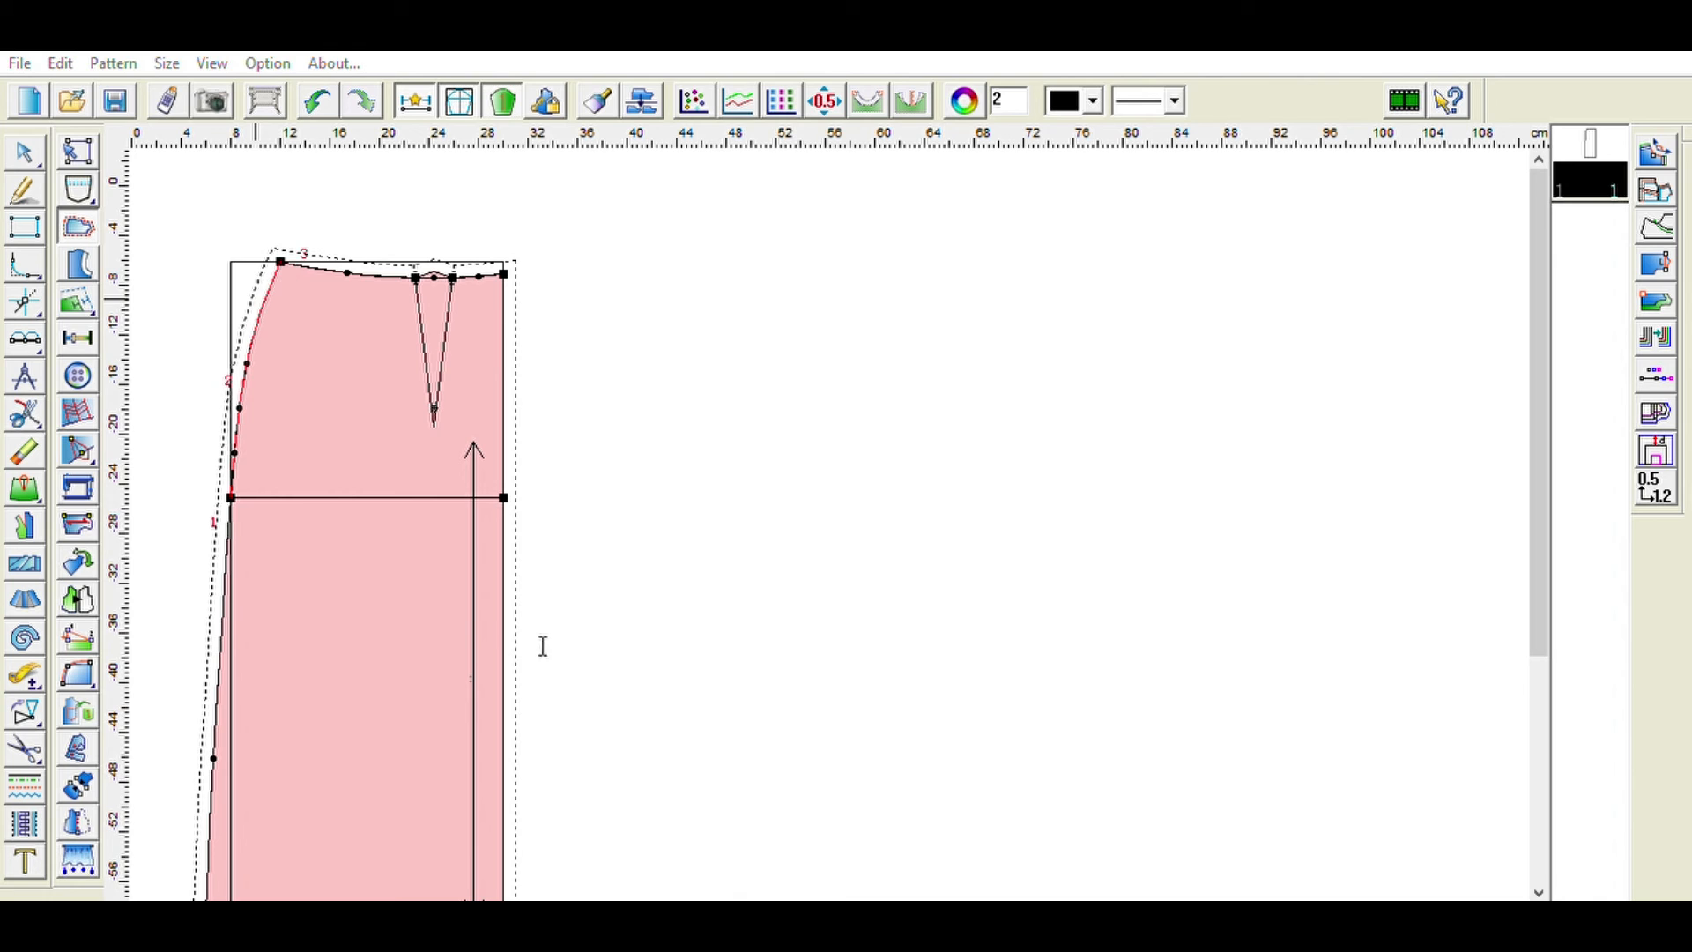
click(488, 753)
scroll(218, 599, down, 3)
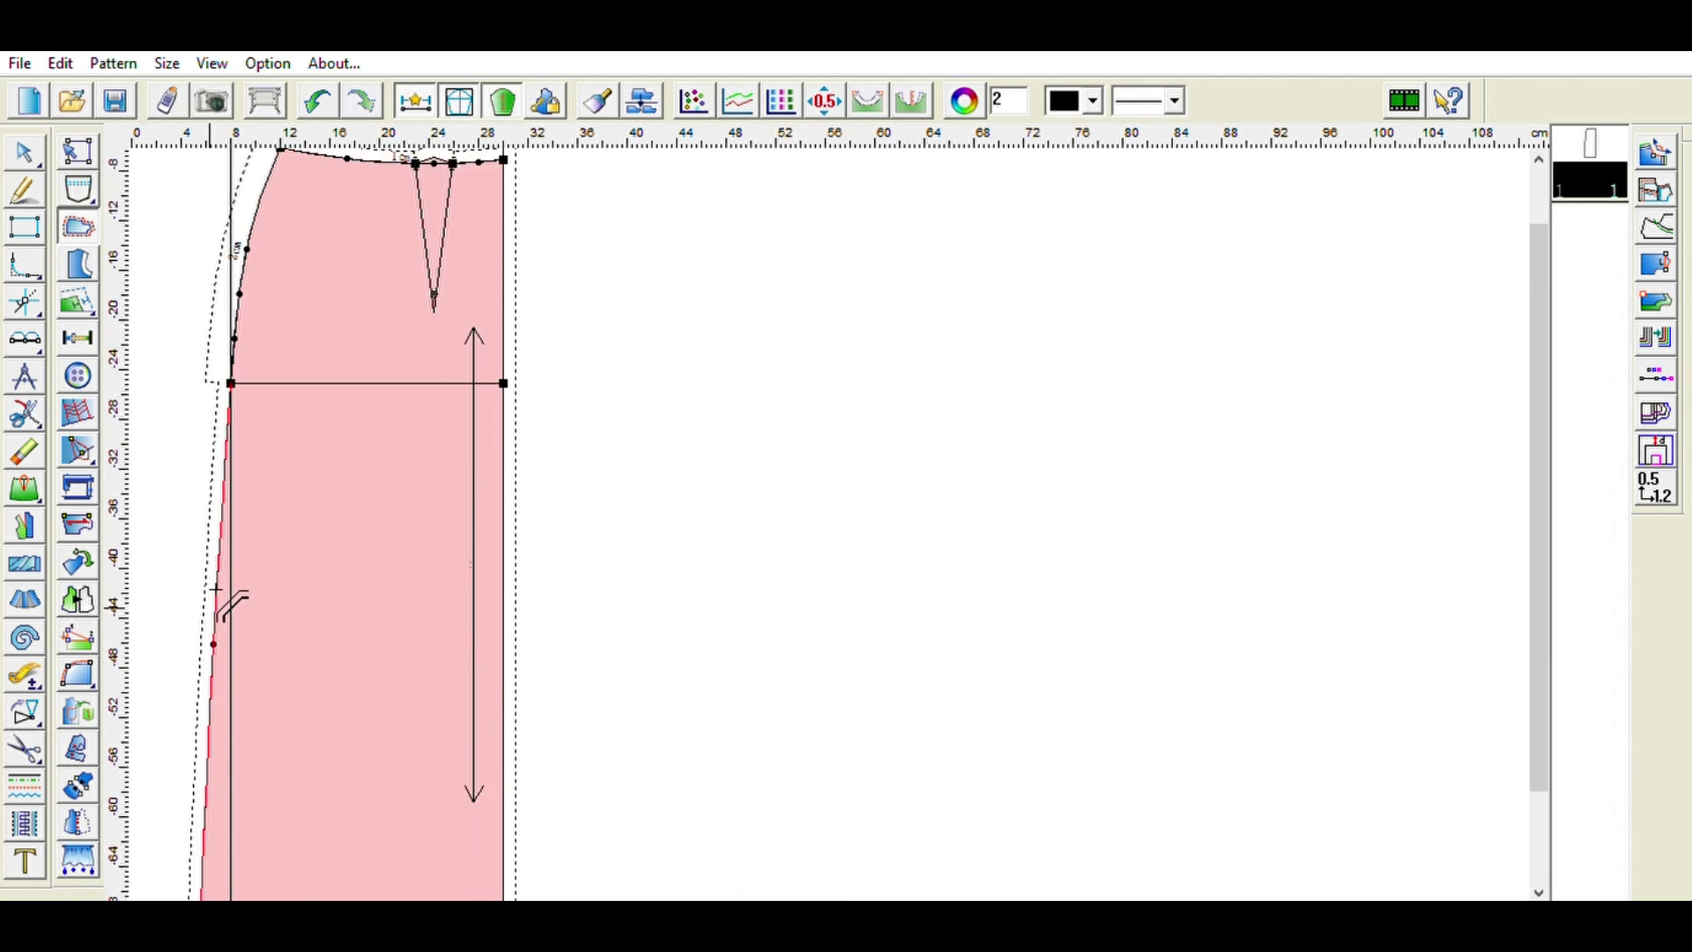
click(226, 513)
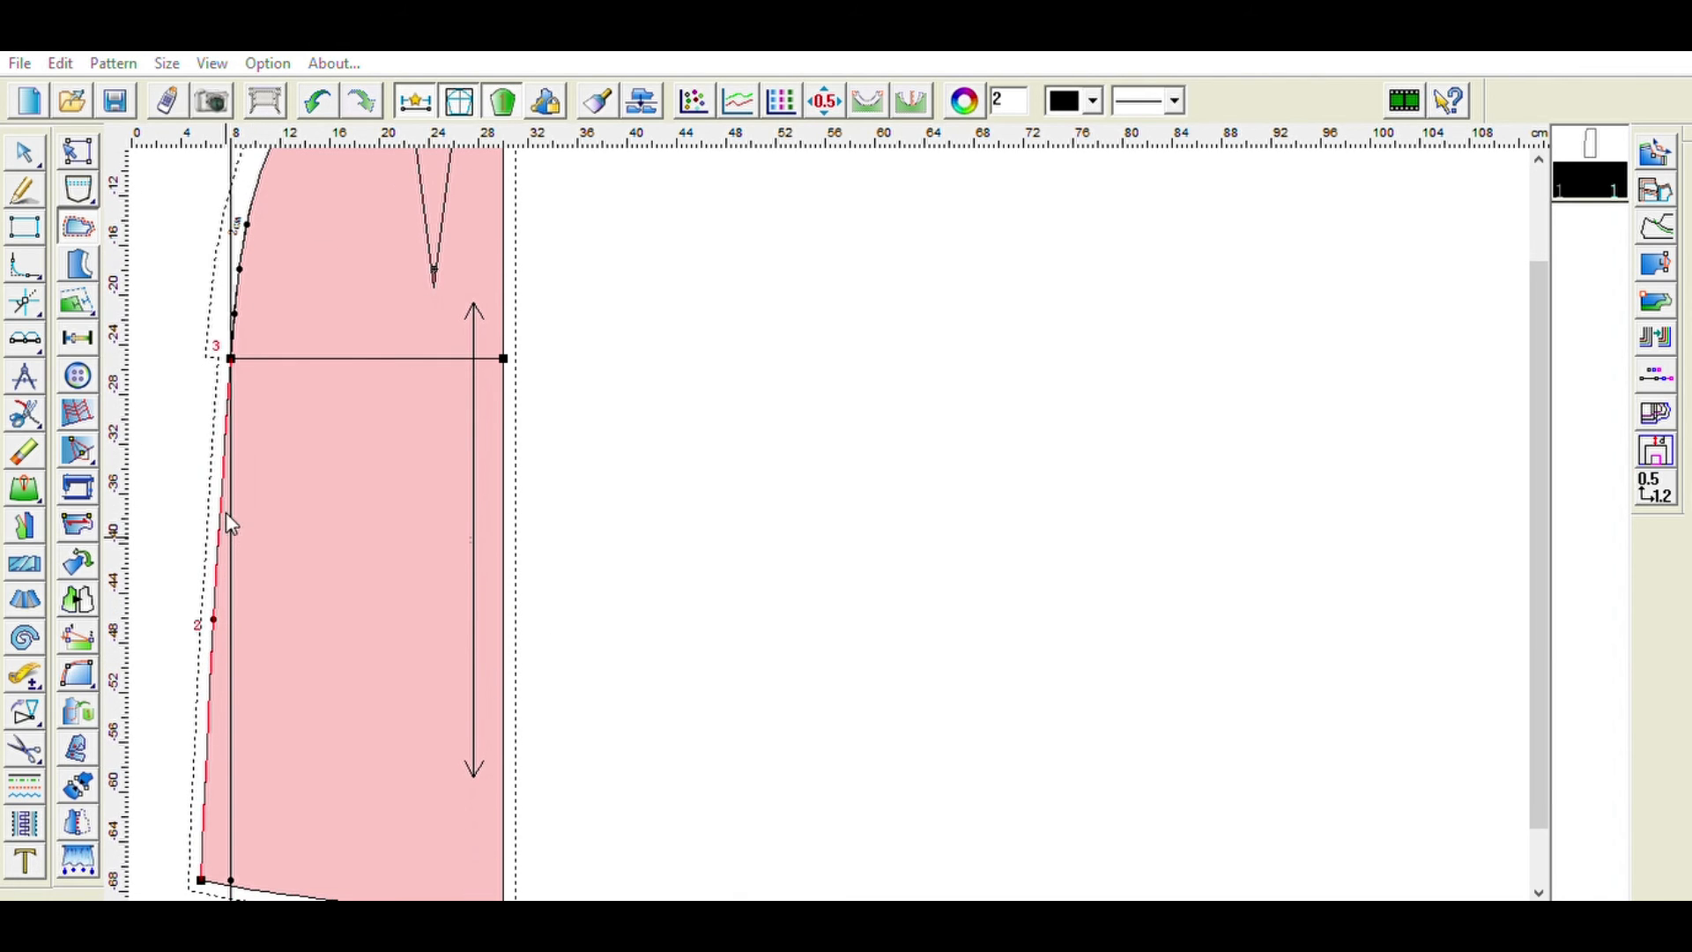
click(397, 596)
scroll(401, 598, down, 1)
click(373, 772)
click(586, 712)
click(513, 644)
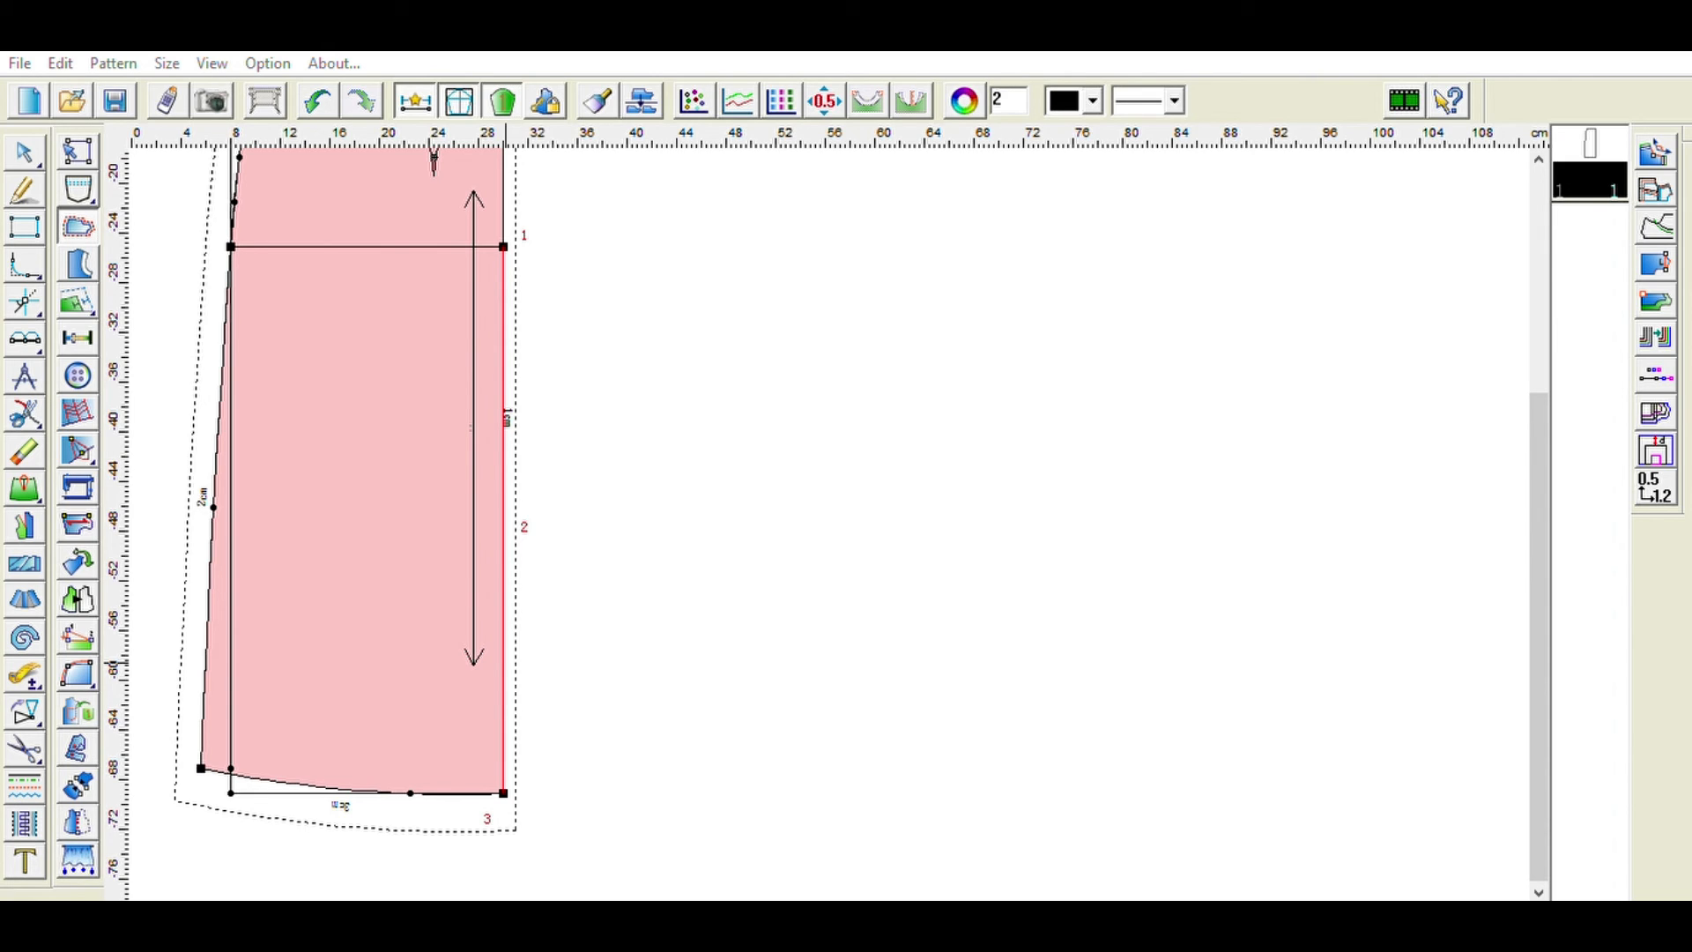
- Set a 3 cm seam allowance along the skirt piece's straight right edge
click(705, 587)
scroll(715, 595, up, 3)
scroll(715, 595, up, 1)
click(522, 460)
click(732, 852)
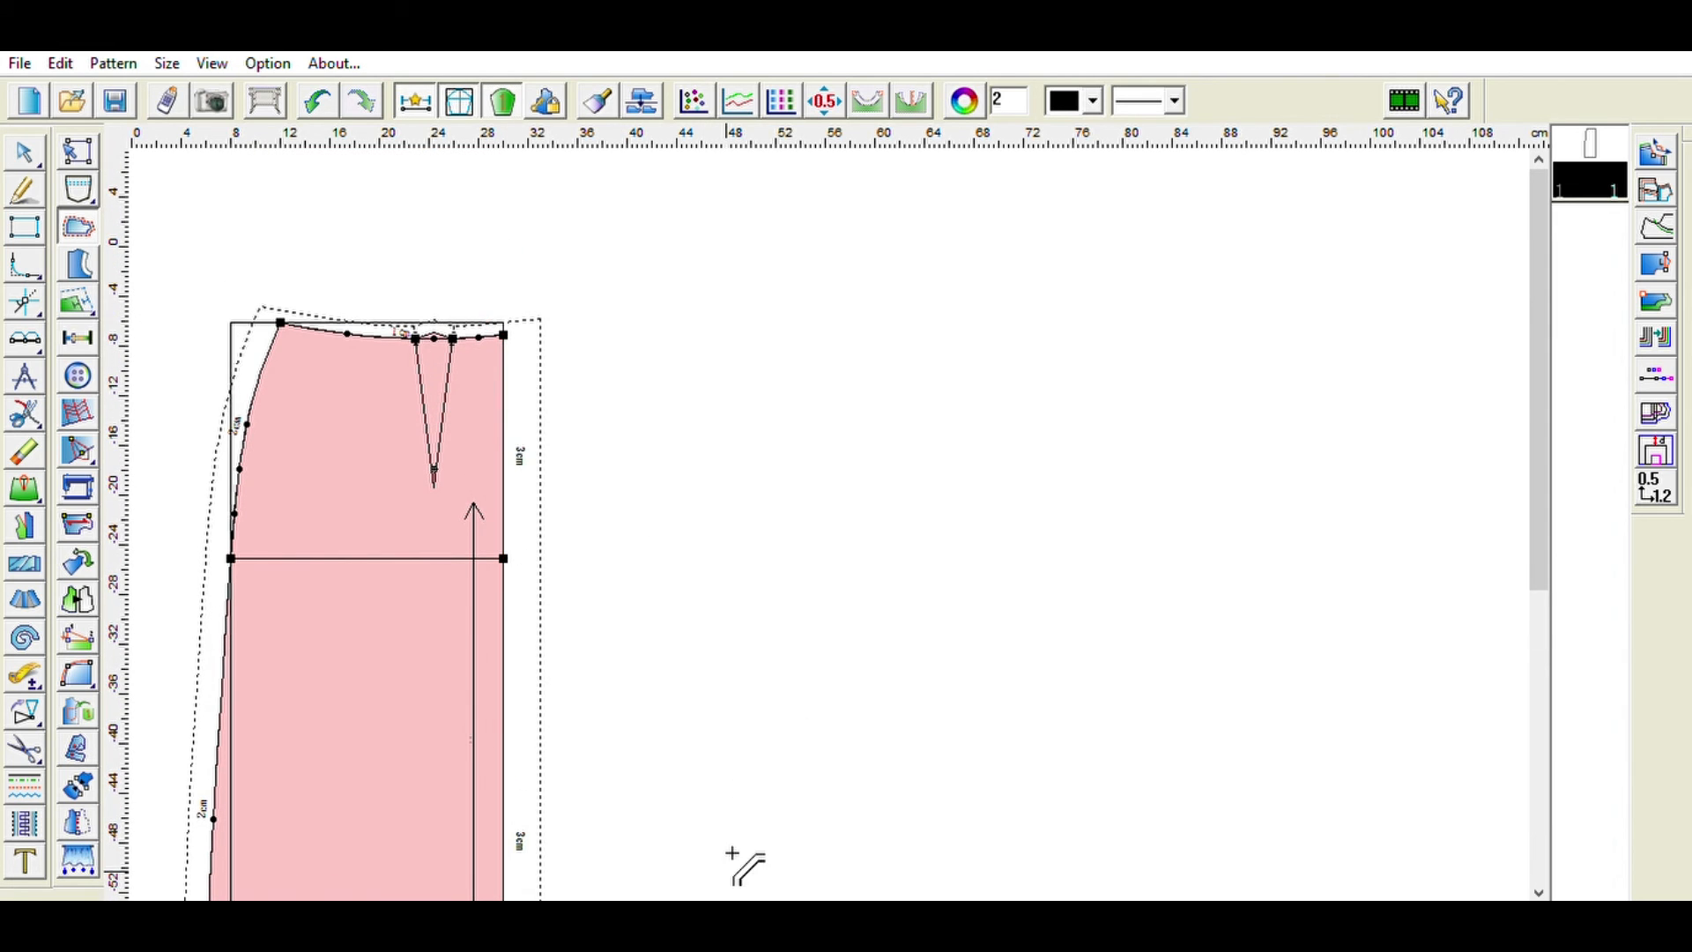
- Duplicate the skirt pattern piece, placing the copy beside the original
scroll(731, 709, down, 3)
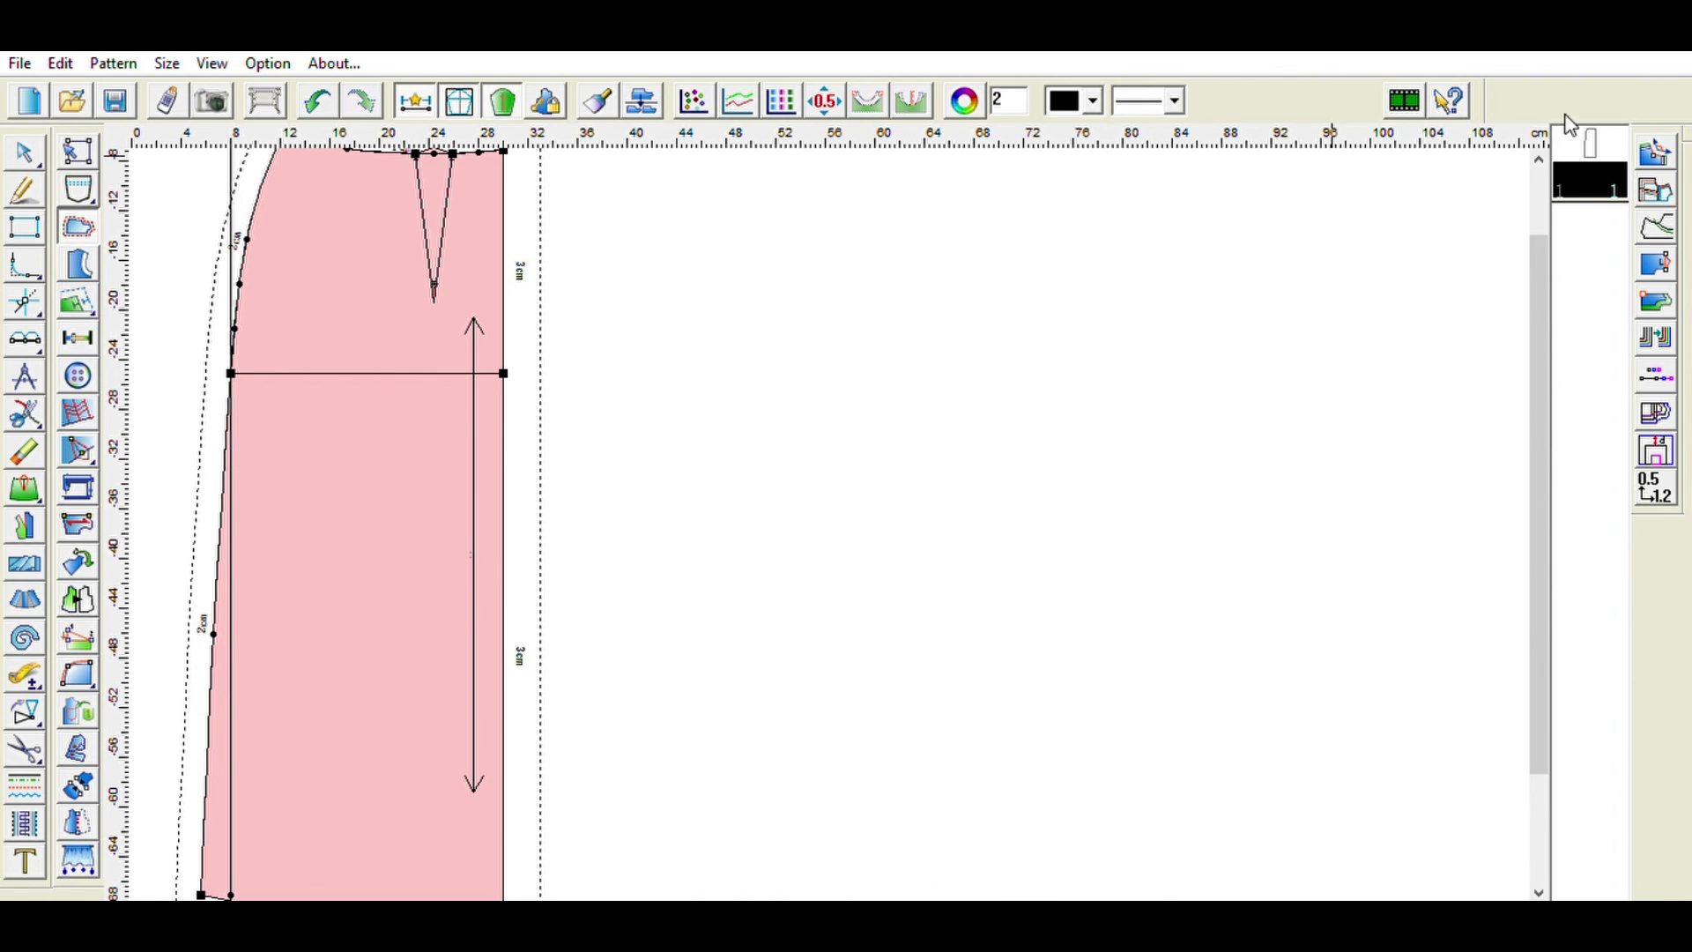
click(1601, 172)
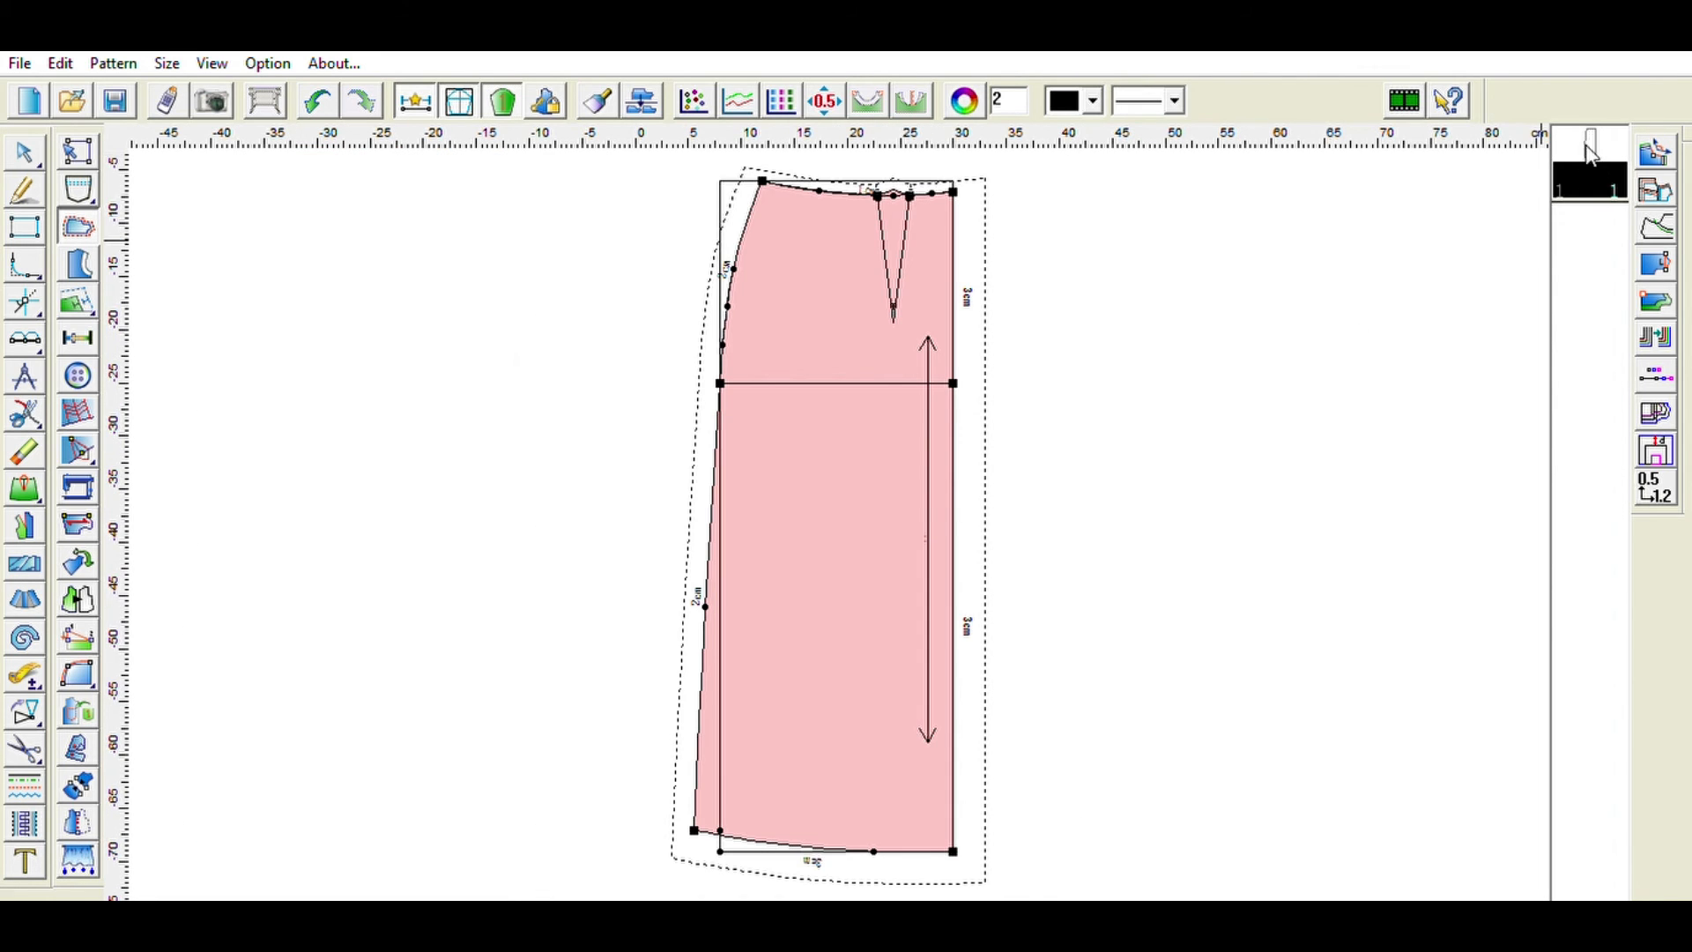
click(1599, 187)
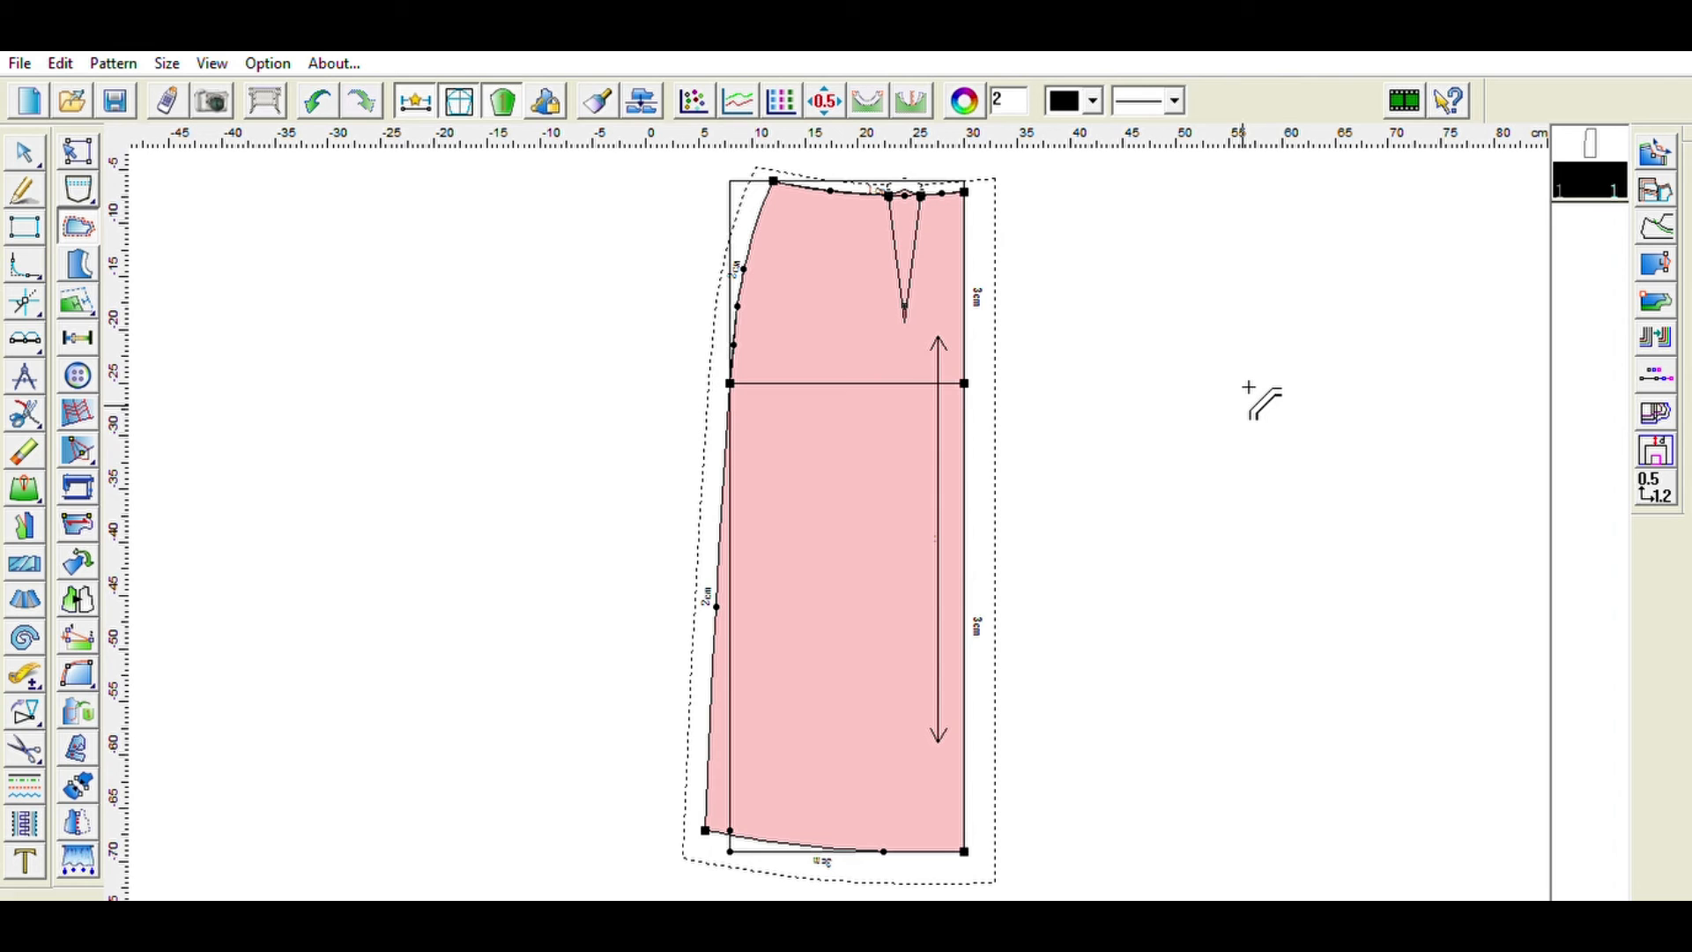
scroll(1249, 387, down, 1)
scroll(1249, 387, up, 4)
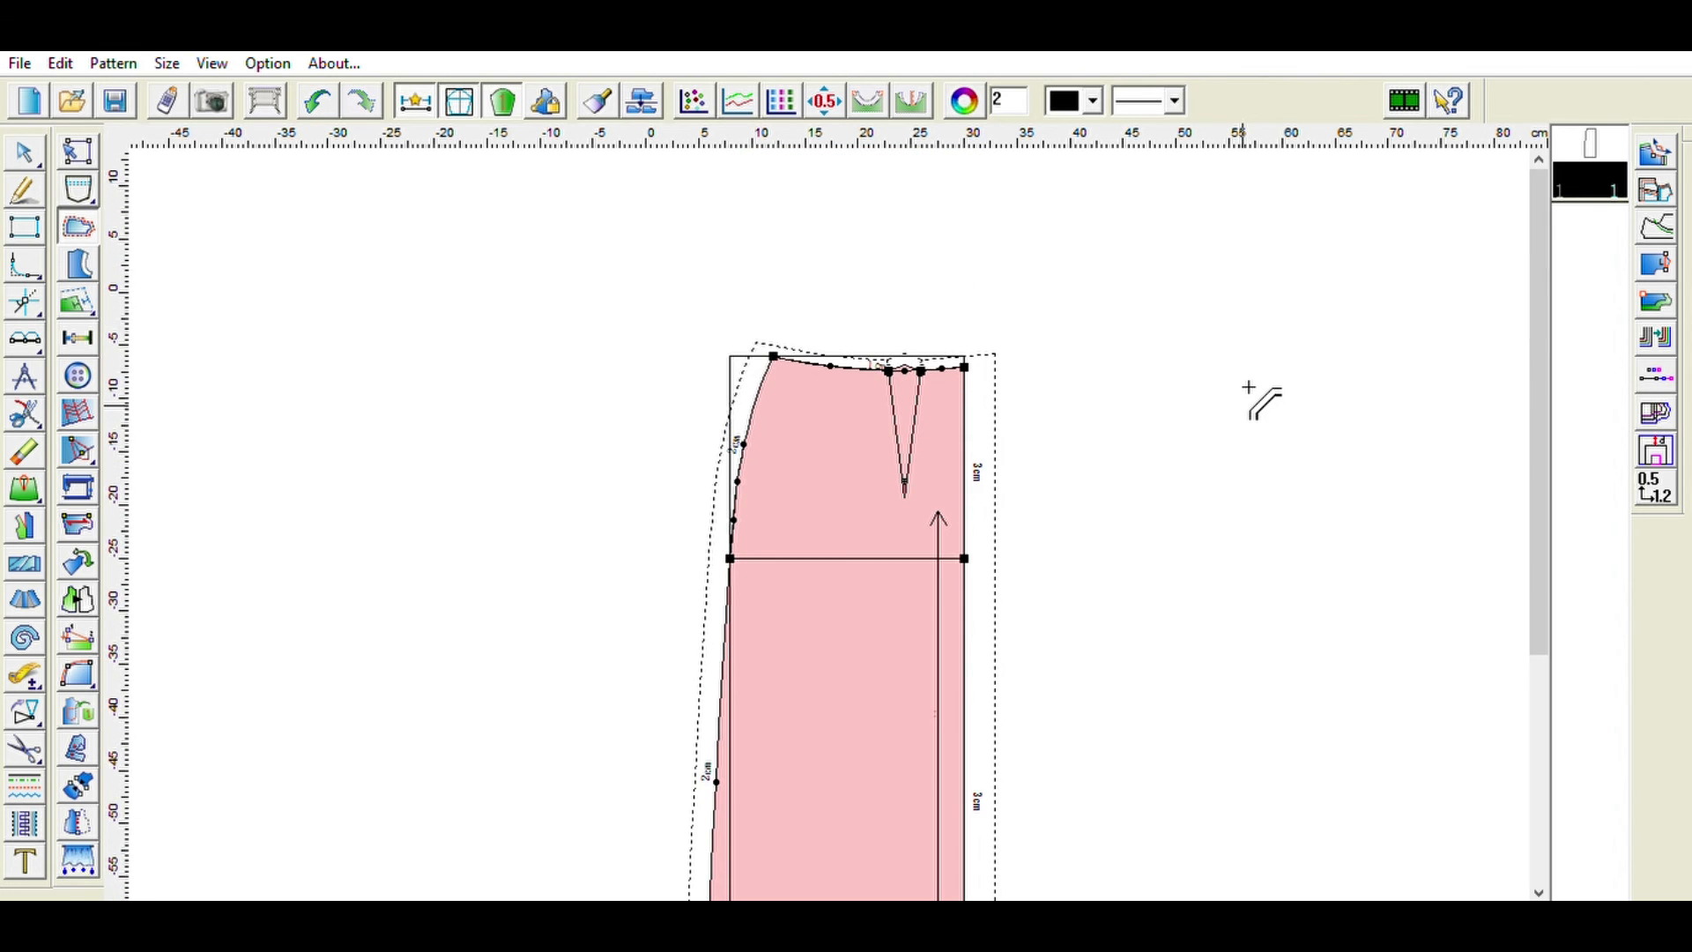
scroll(1249, 388, up, 4)
scroll(1249, 388, down, 9)
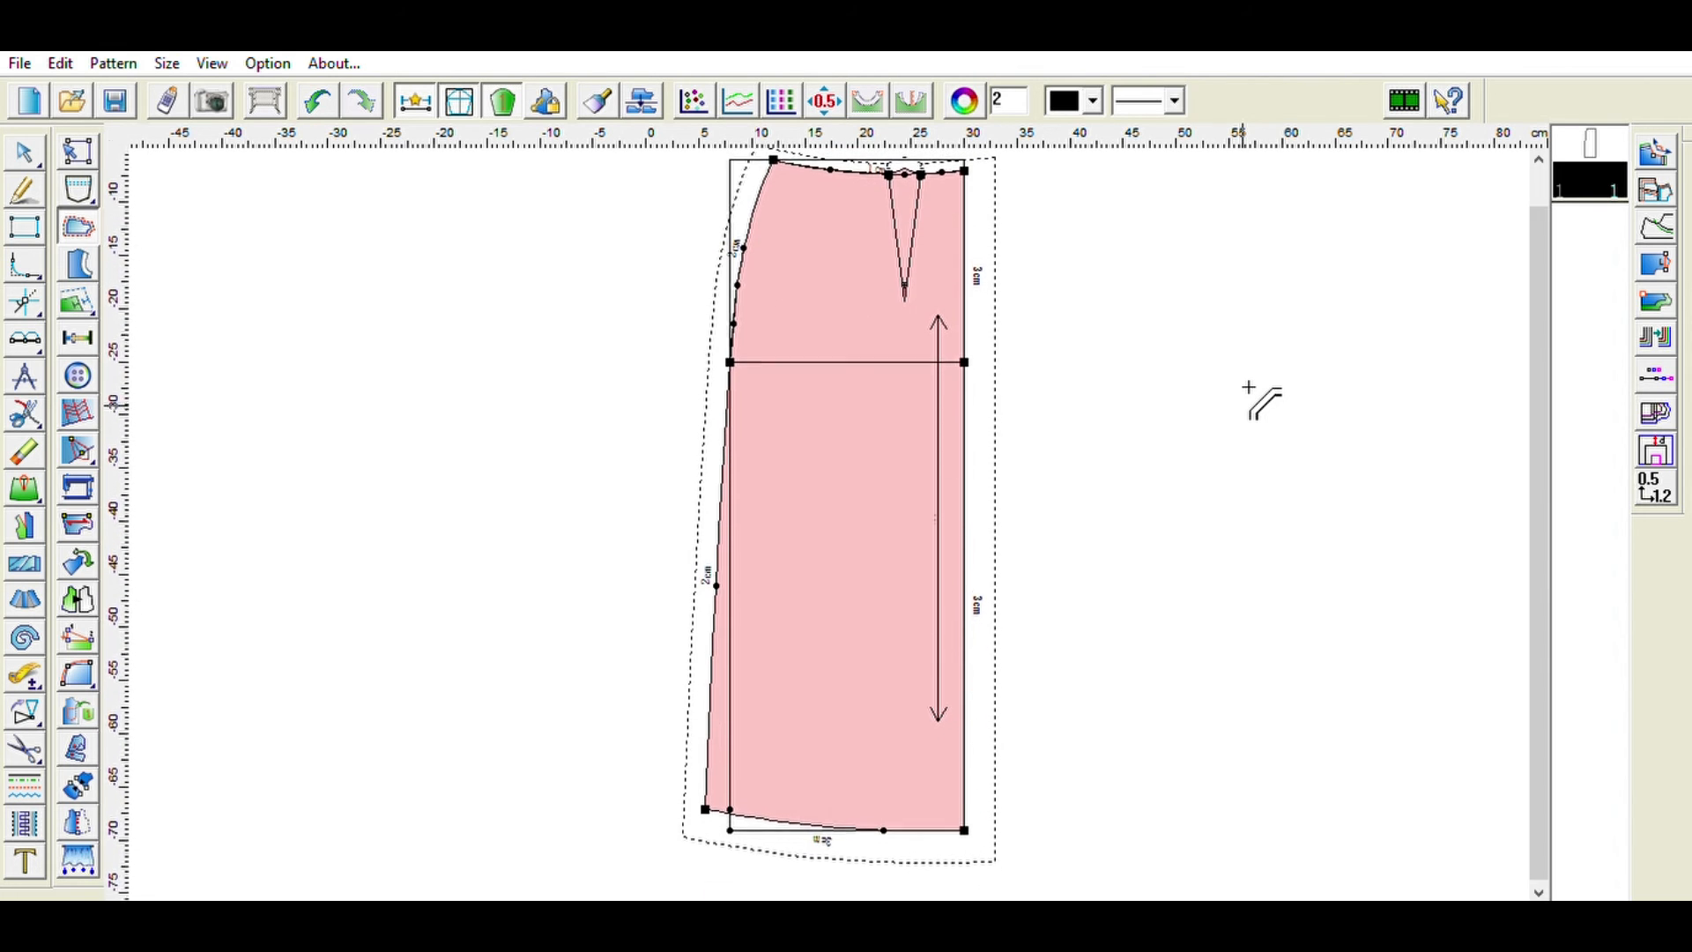
scroll(1249, 387, down, 3)
scroll(1248, 387, up, 6)
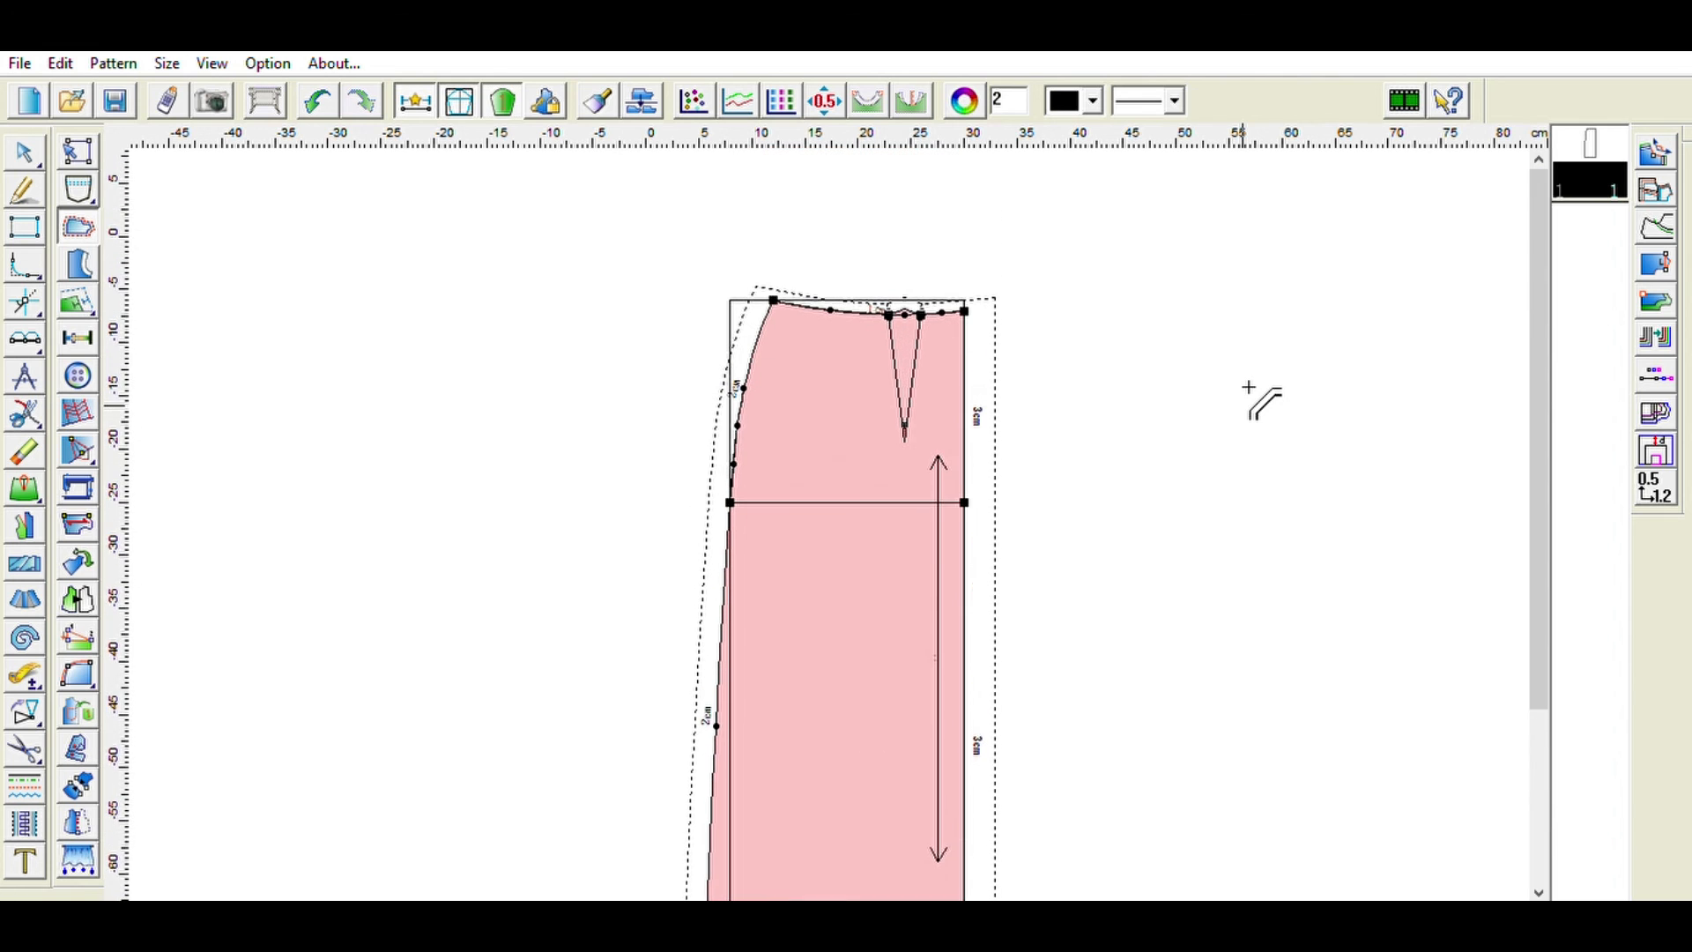
scroll(1249, 388, down, 3)
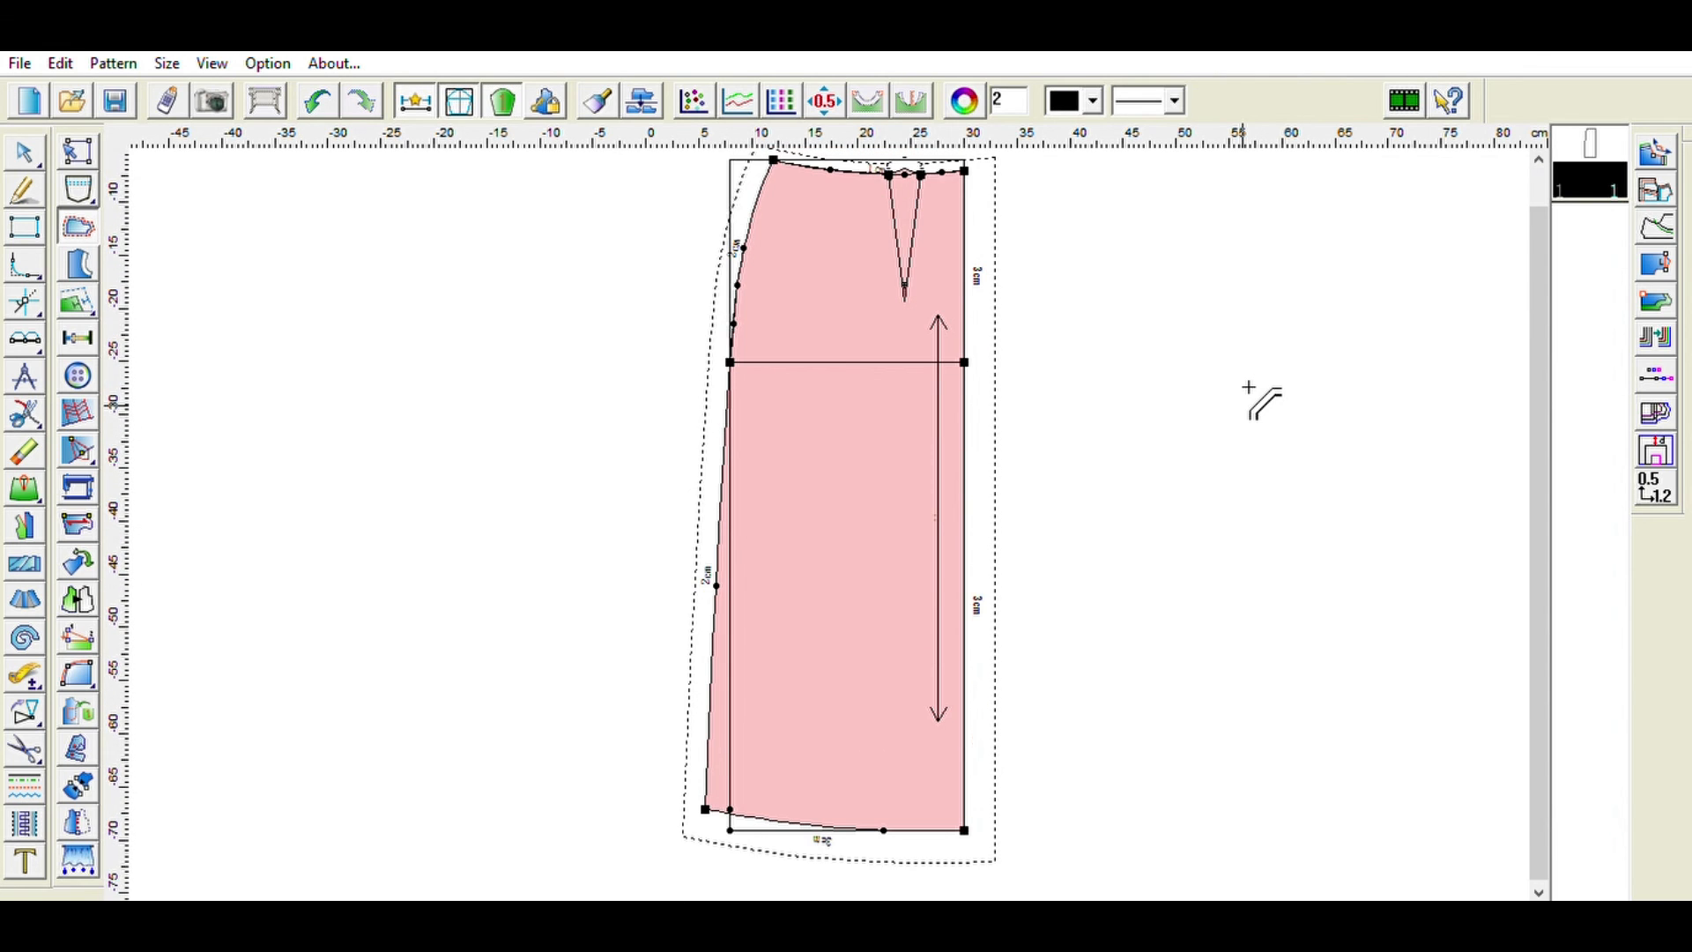
scroll(1249, 387, up, 2)
scroll(1248, 388, down, 1)
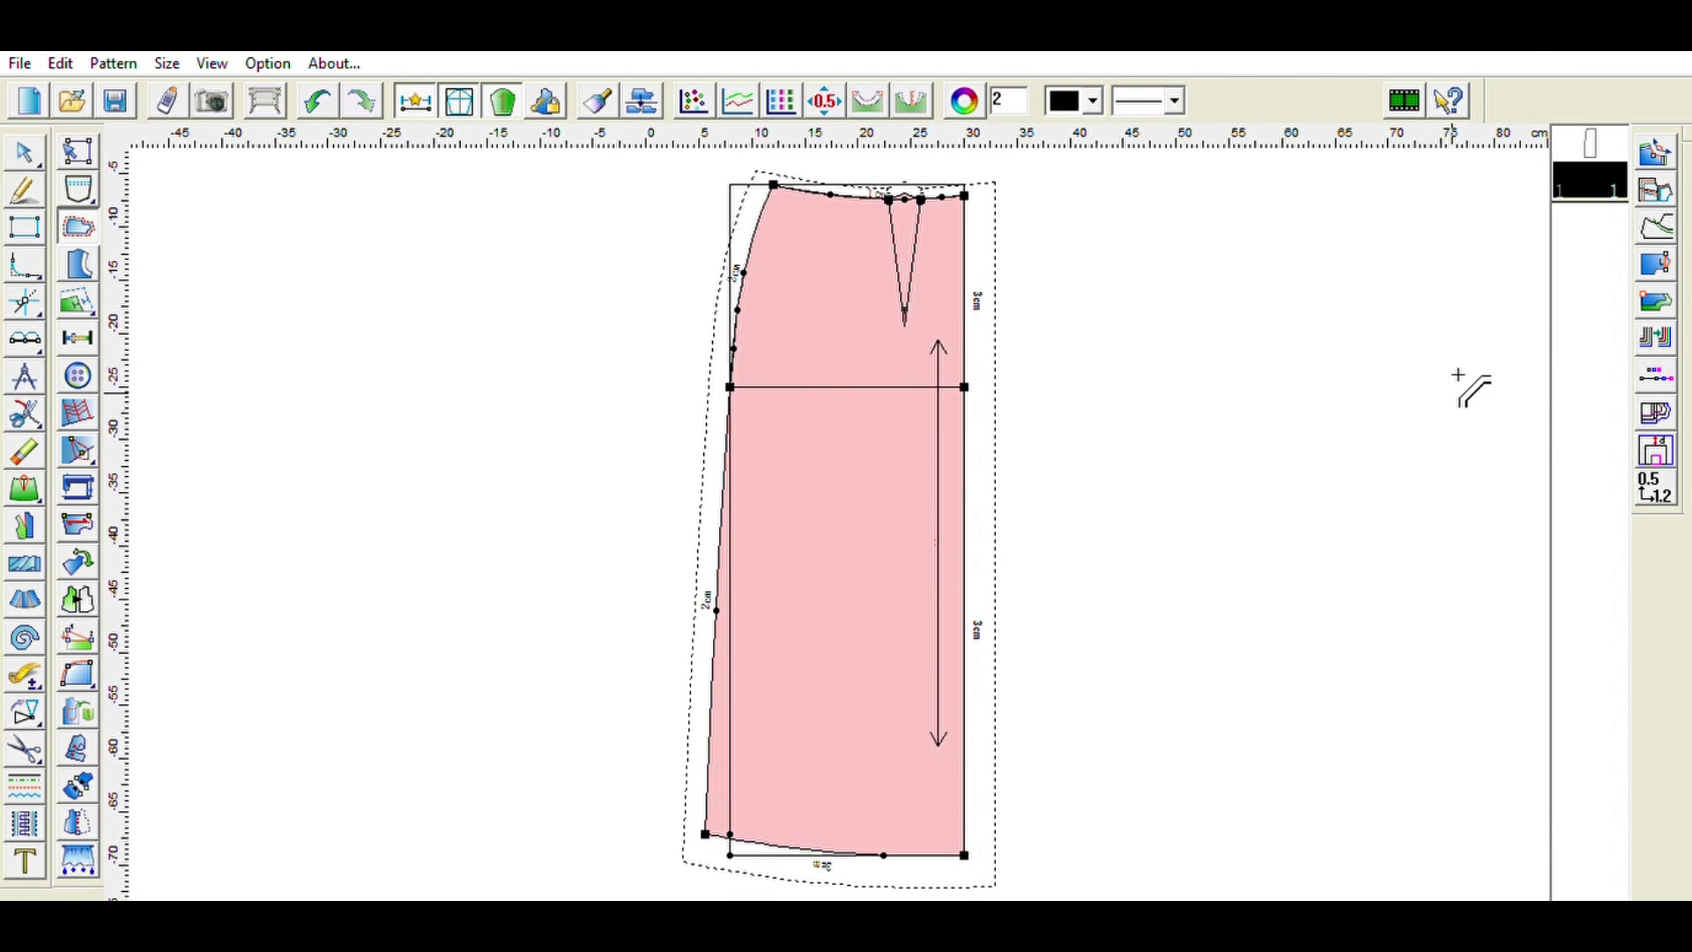
click(25, 151)
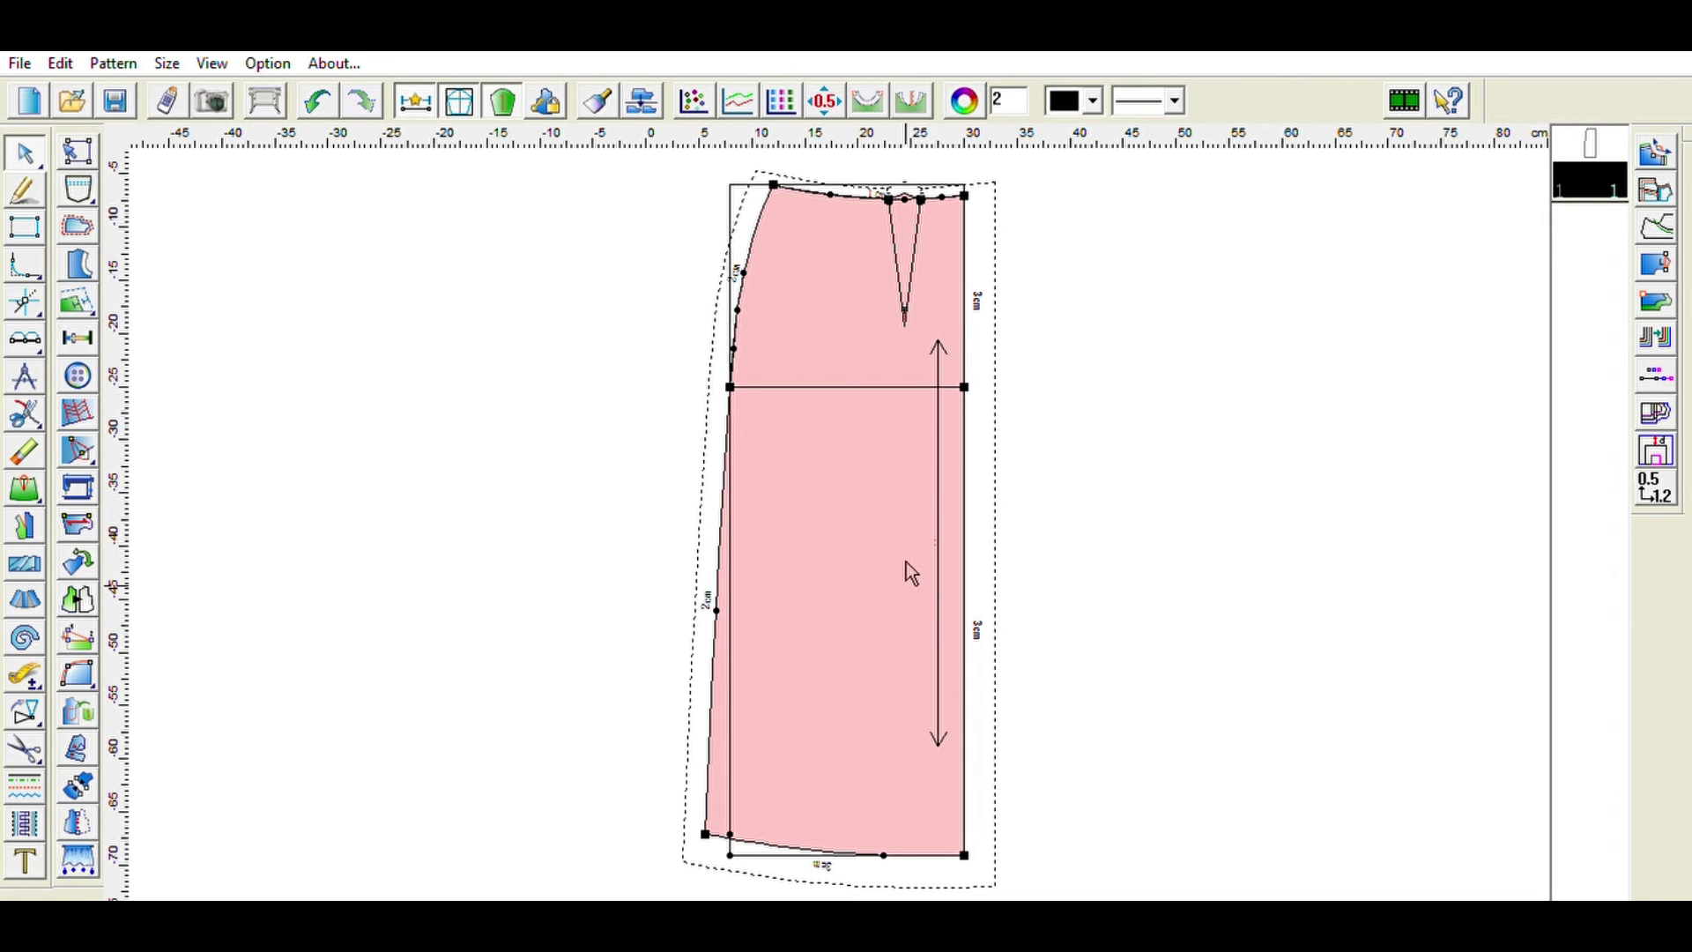
key(ctrl+v)
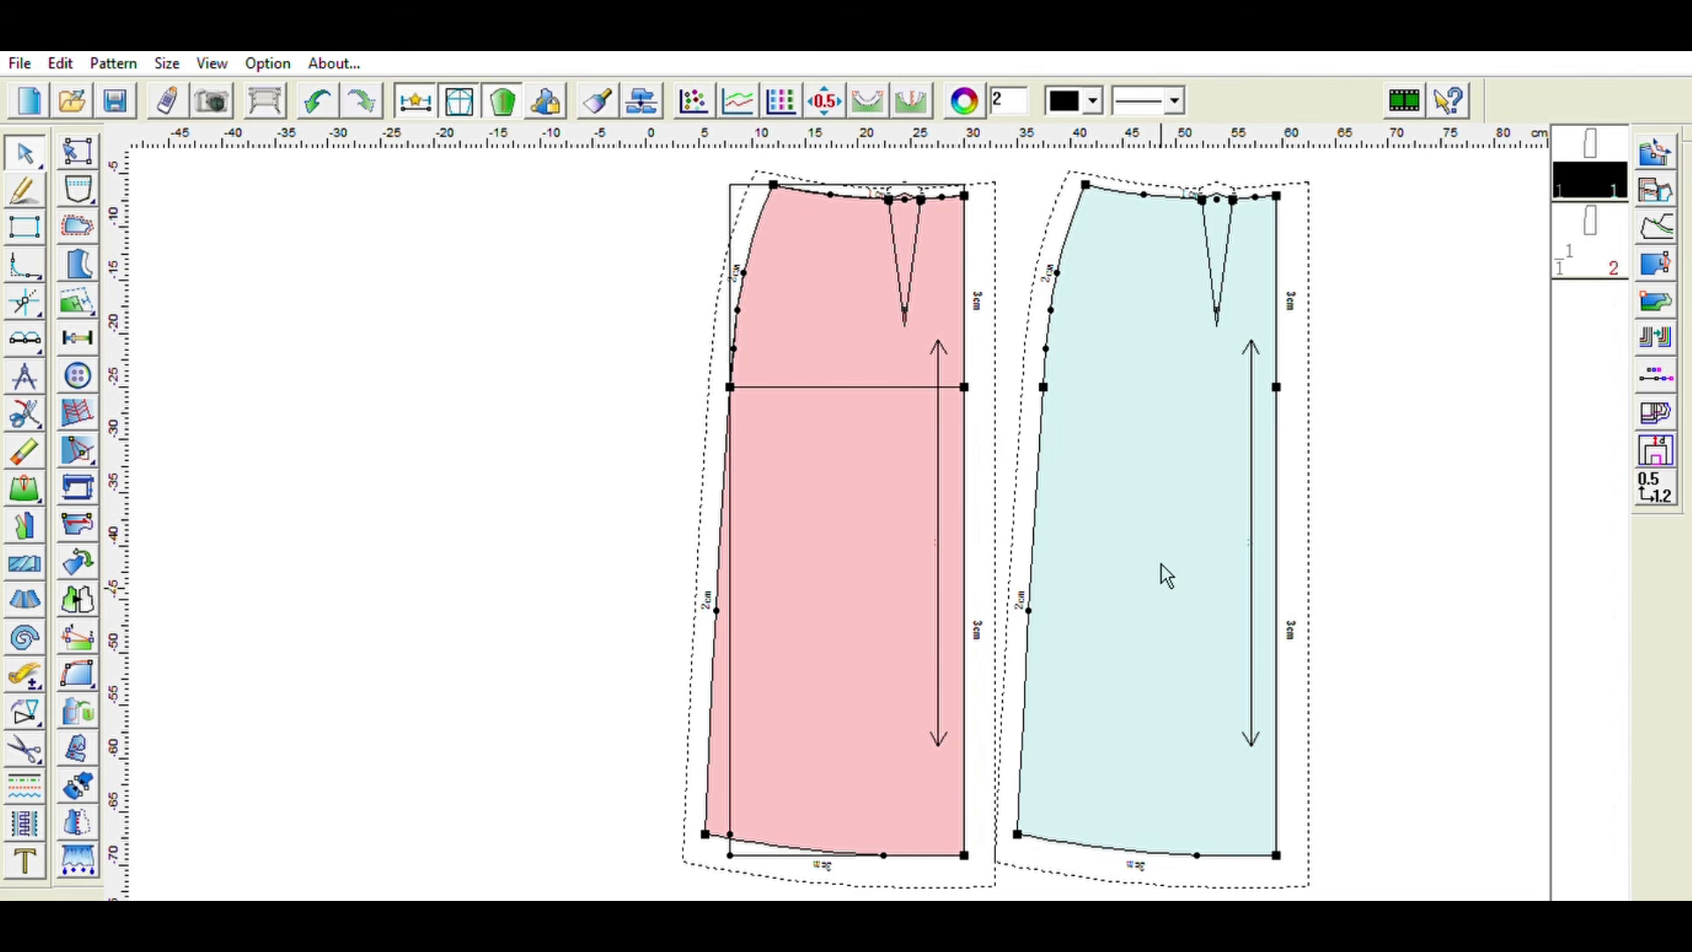
click(79, 600)
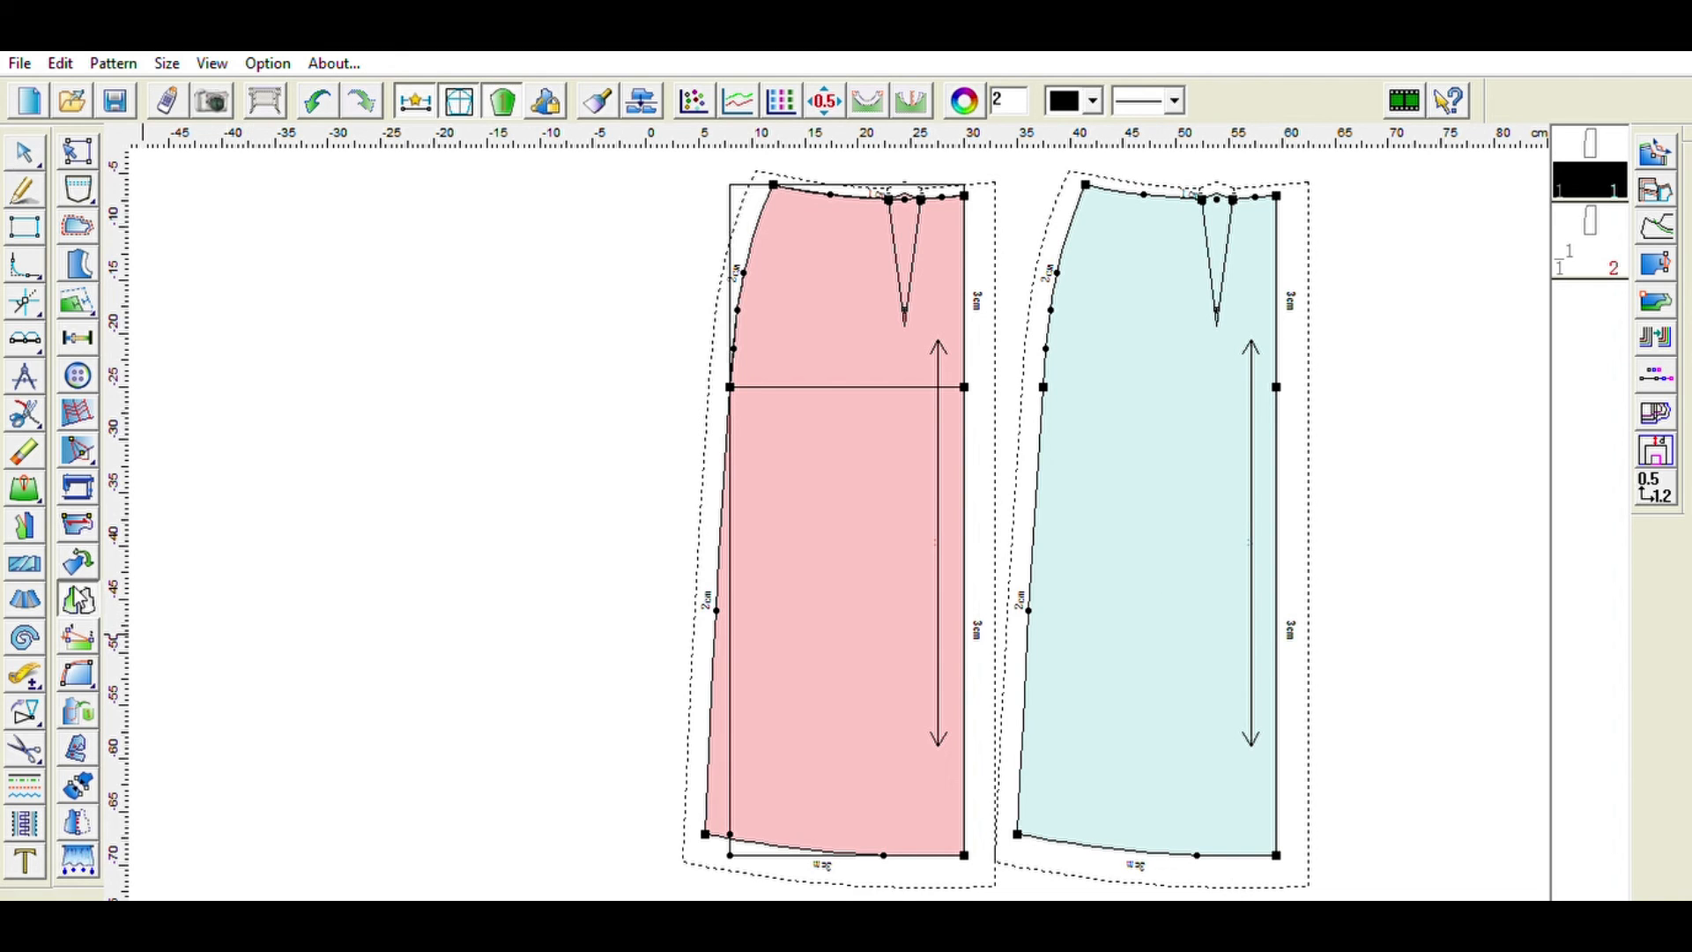
click(1191, 496)
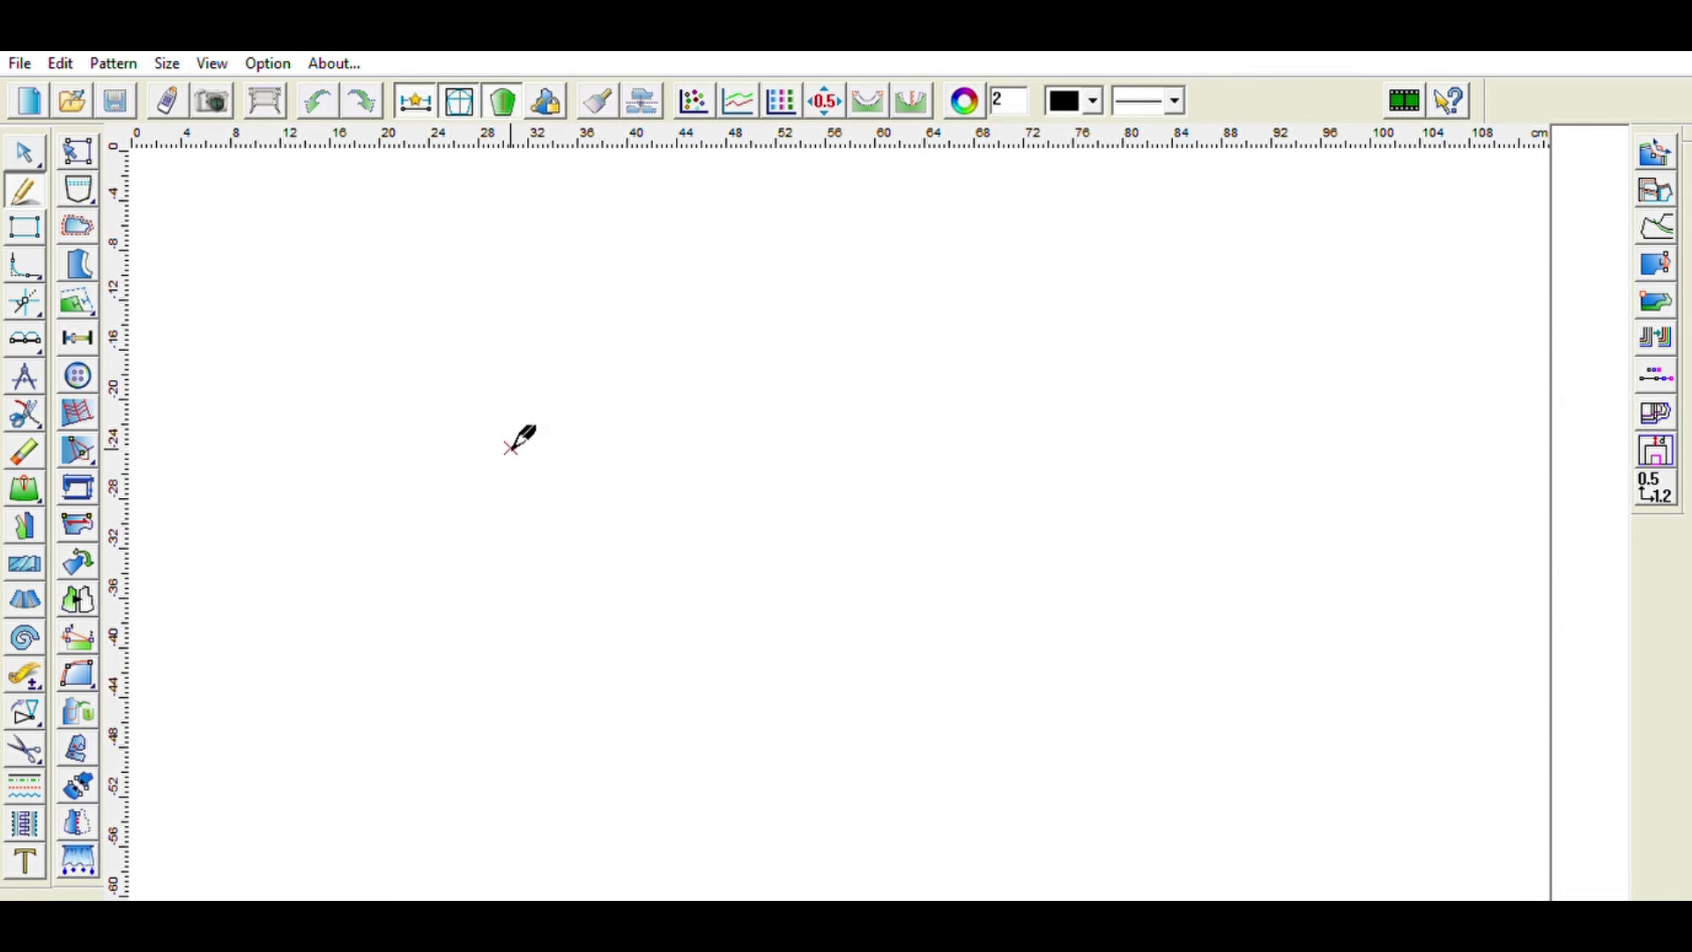
- Draw a 32 cm horizontal line and a 12 cm vertical line rising from its midpoint
click(329, 350)
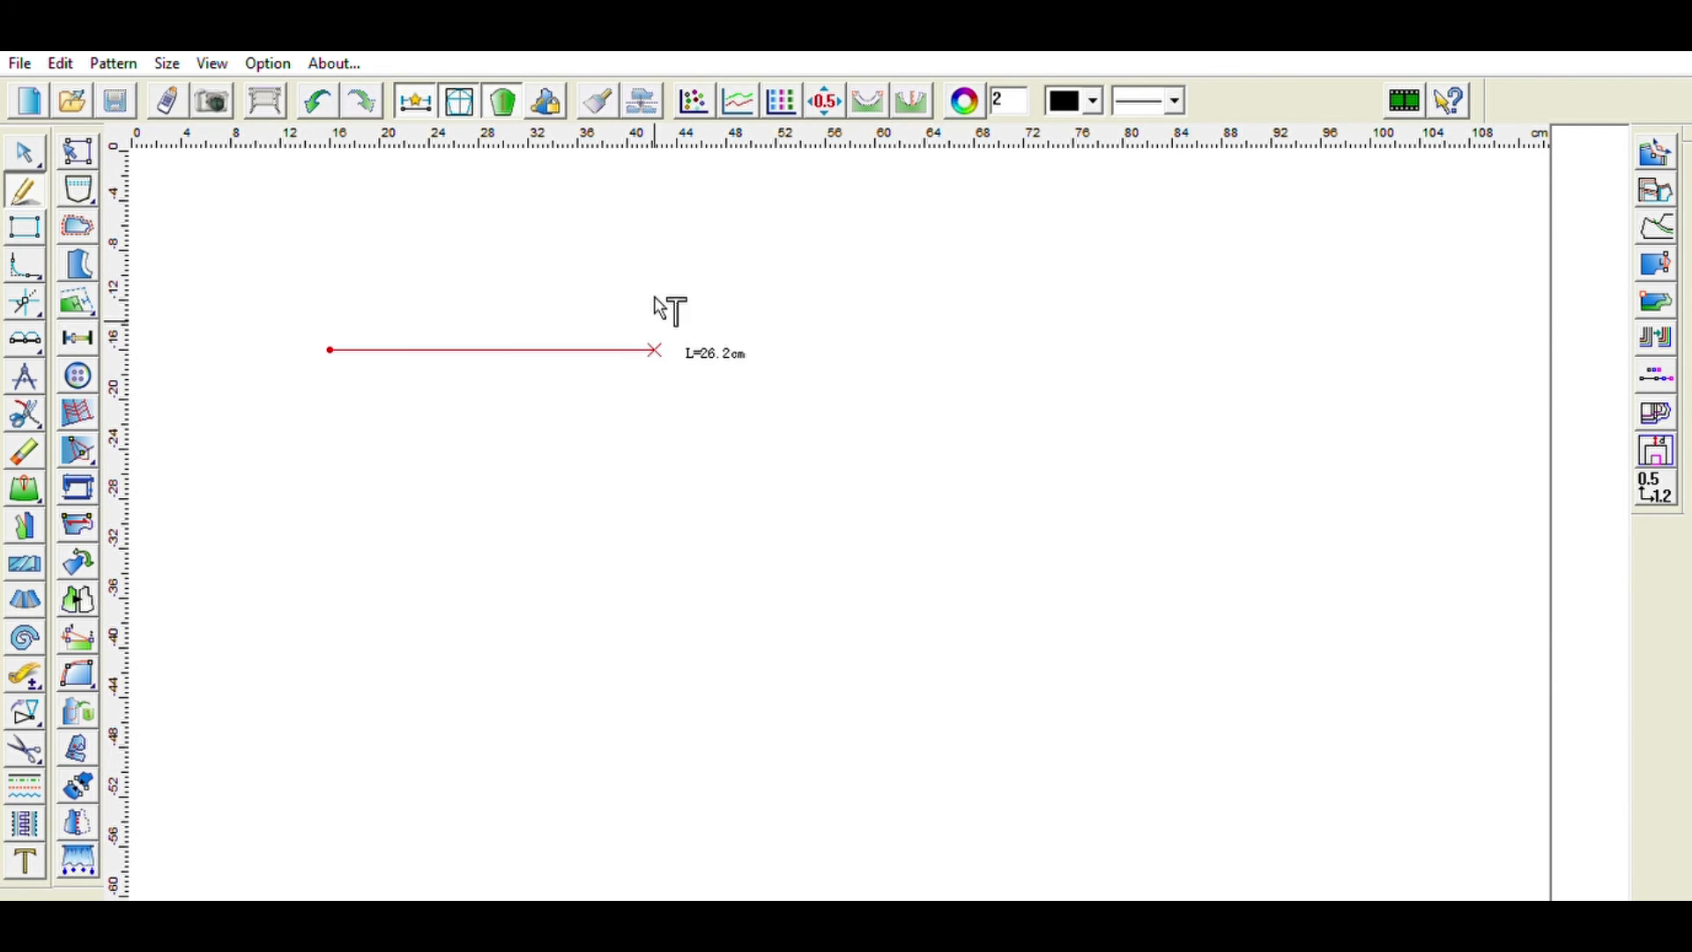
click(729, 300)
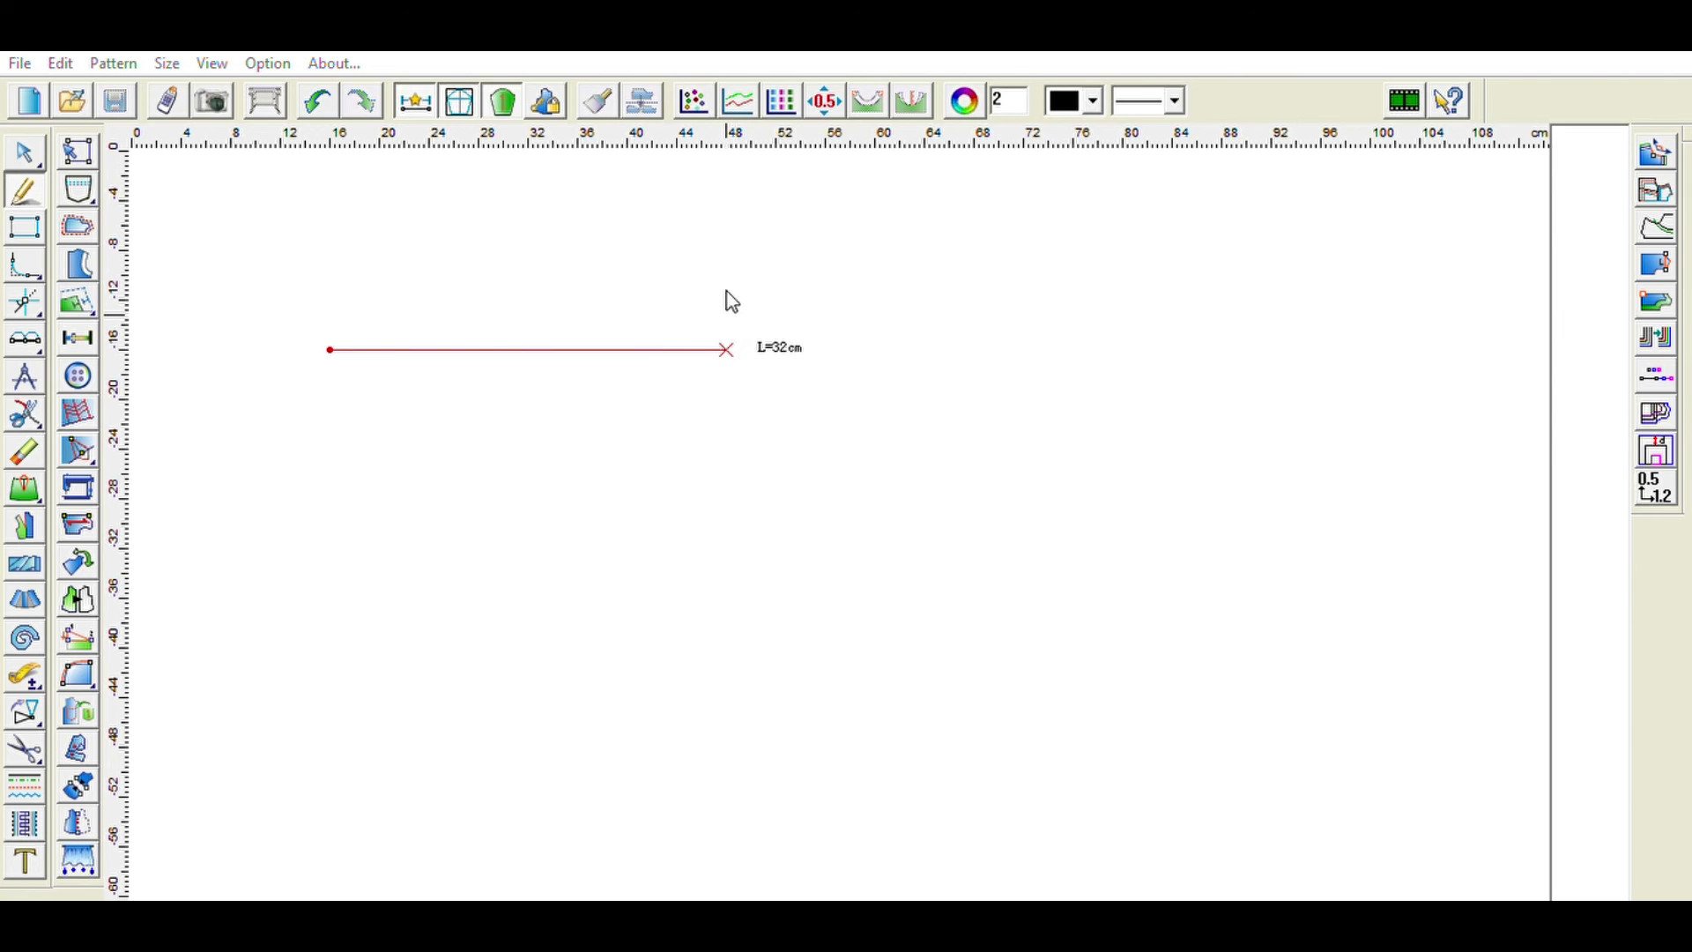
click(528, 349)
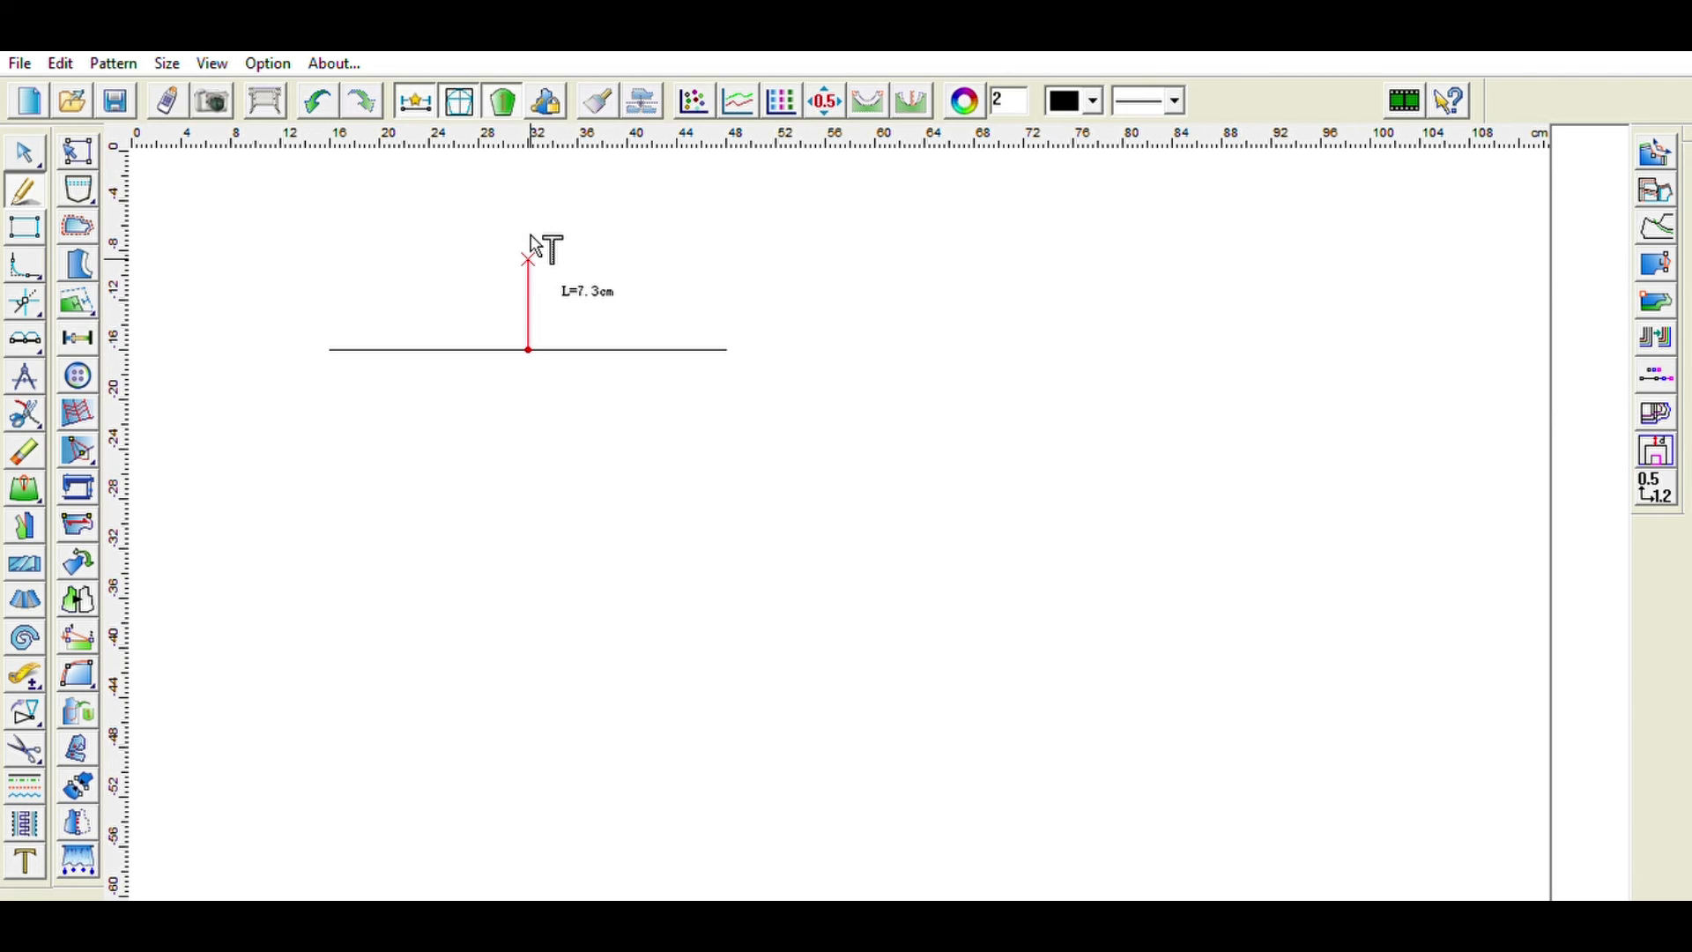
text(12)
key(Return)
- Draw a 30 cm vertical line downward from the horizontal line's midpoint
scroll(529, 259, down, 2)
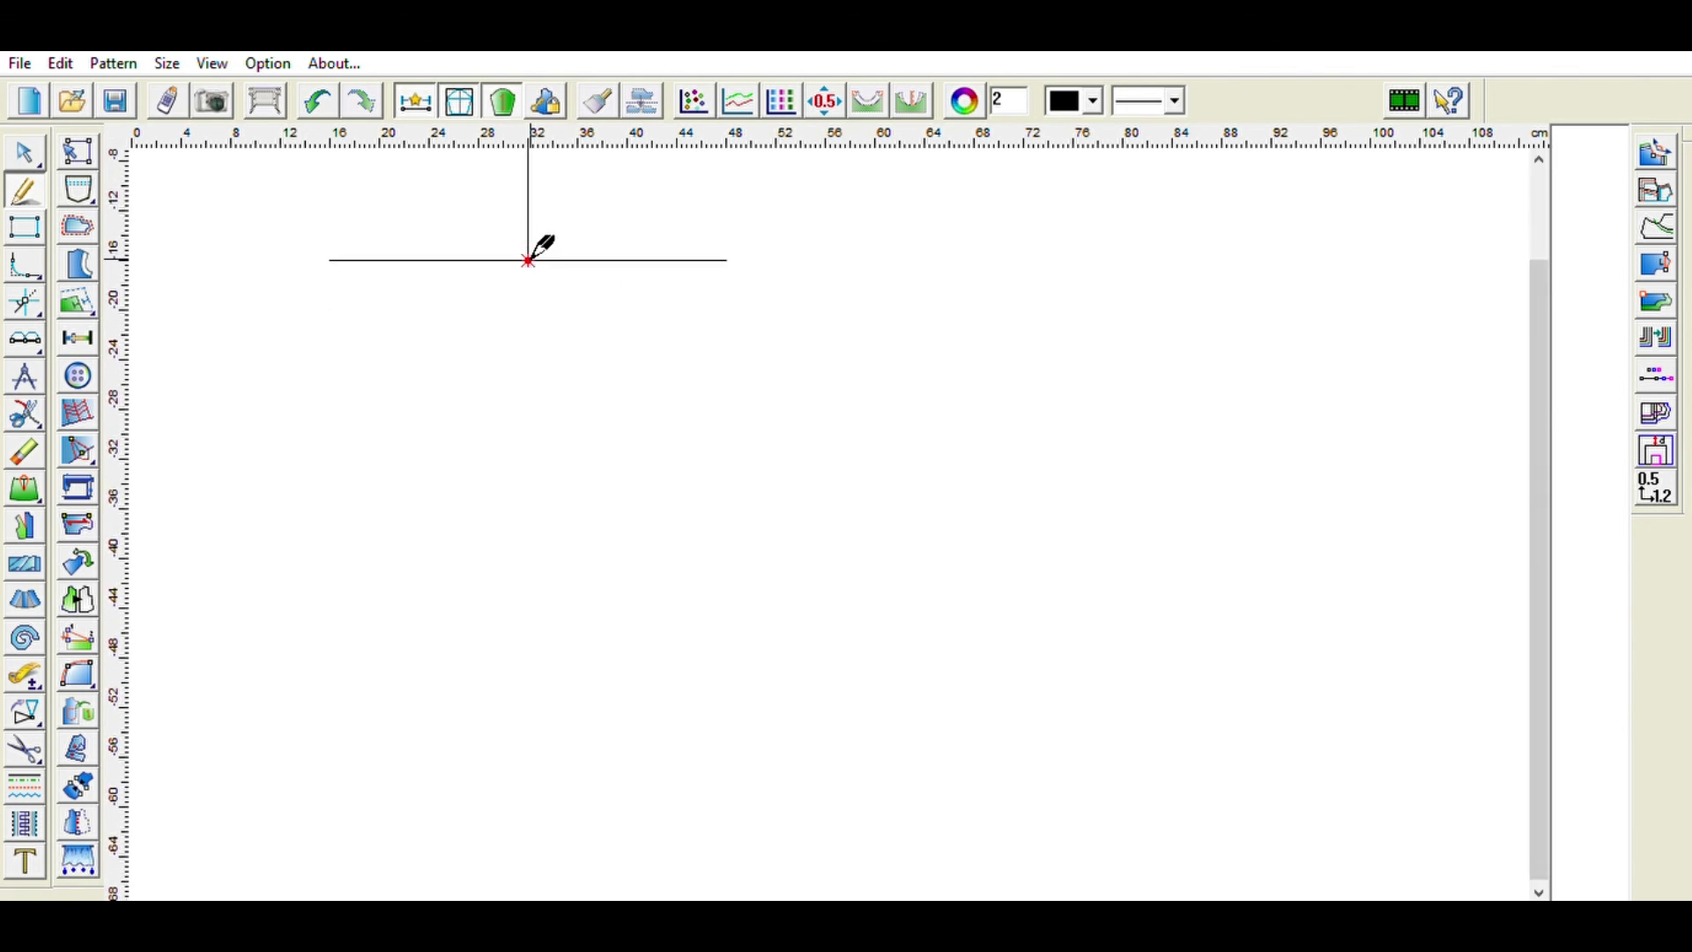
scroll(530, 259, up, 3)
right_click(541, 245)
click(529, 384)
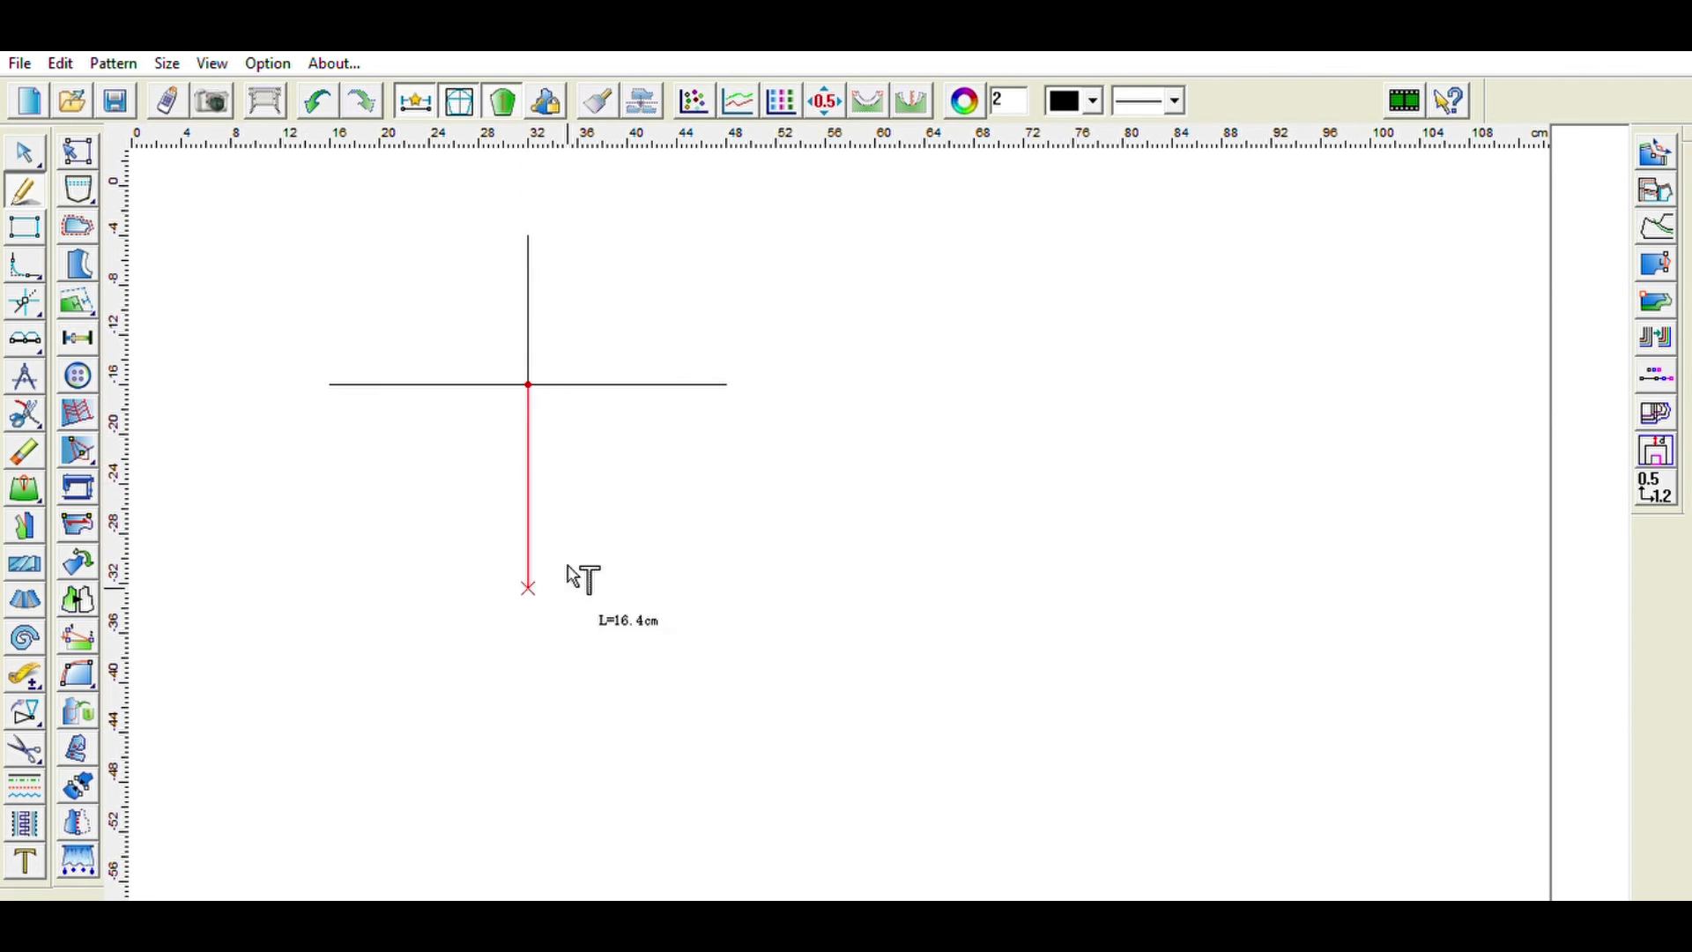
text(30)
key(Return)
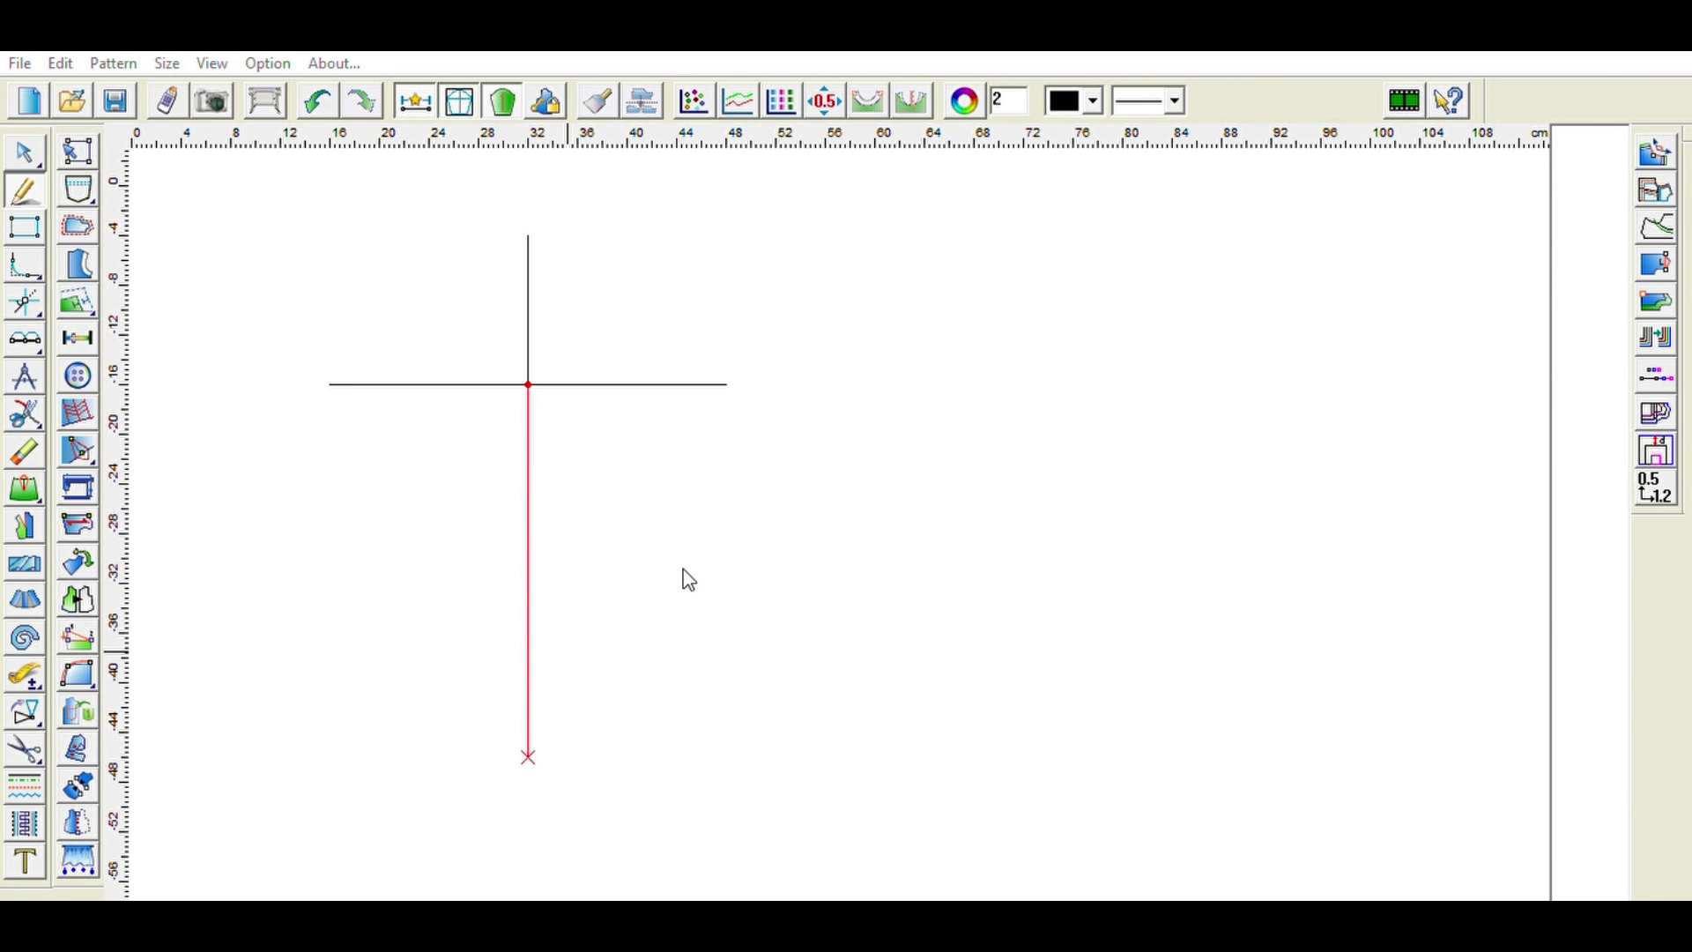
- Draw 13 cm horizontal lines to the right and left from the lower end of the vertical line
right_click(689, 580)
click(529, 757)
text(13)
key(Return)
right_click(800, 693)
click(529, 757)
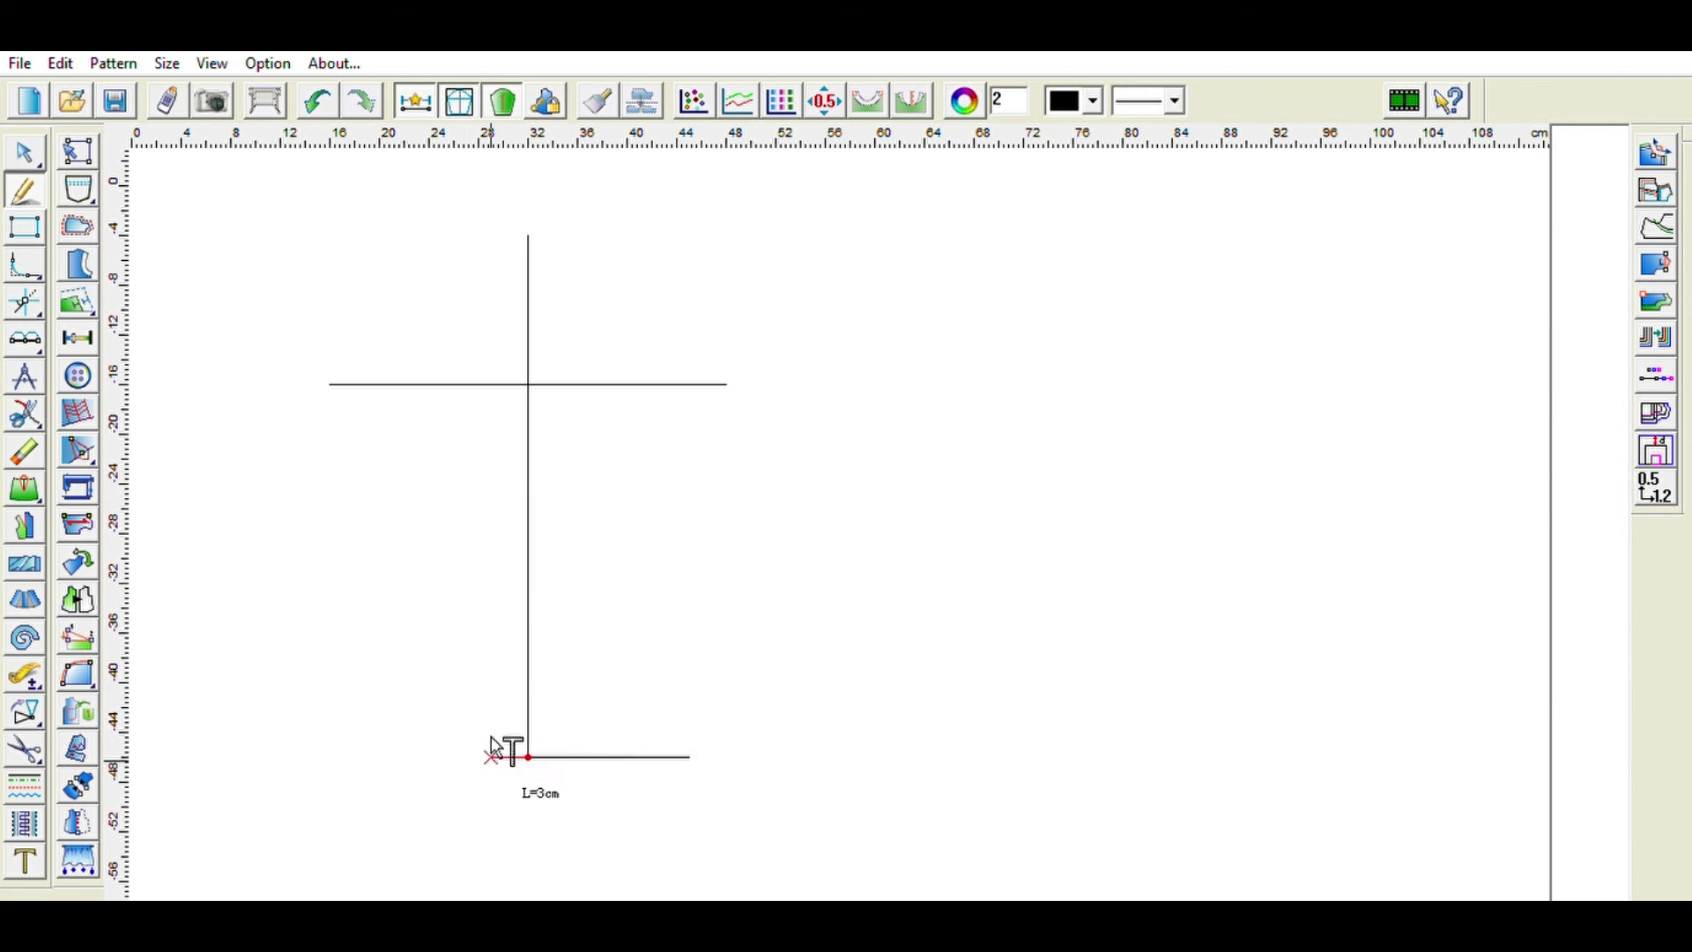
text(1)
key(Return)
- Draw a 21 cm diagonal line from the top point down to the horizontal line on the left
click(529, 236)
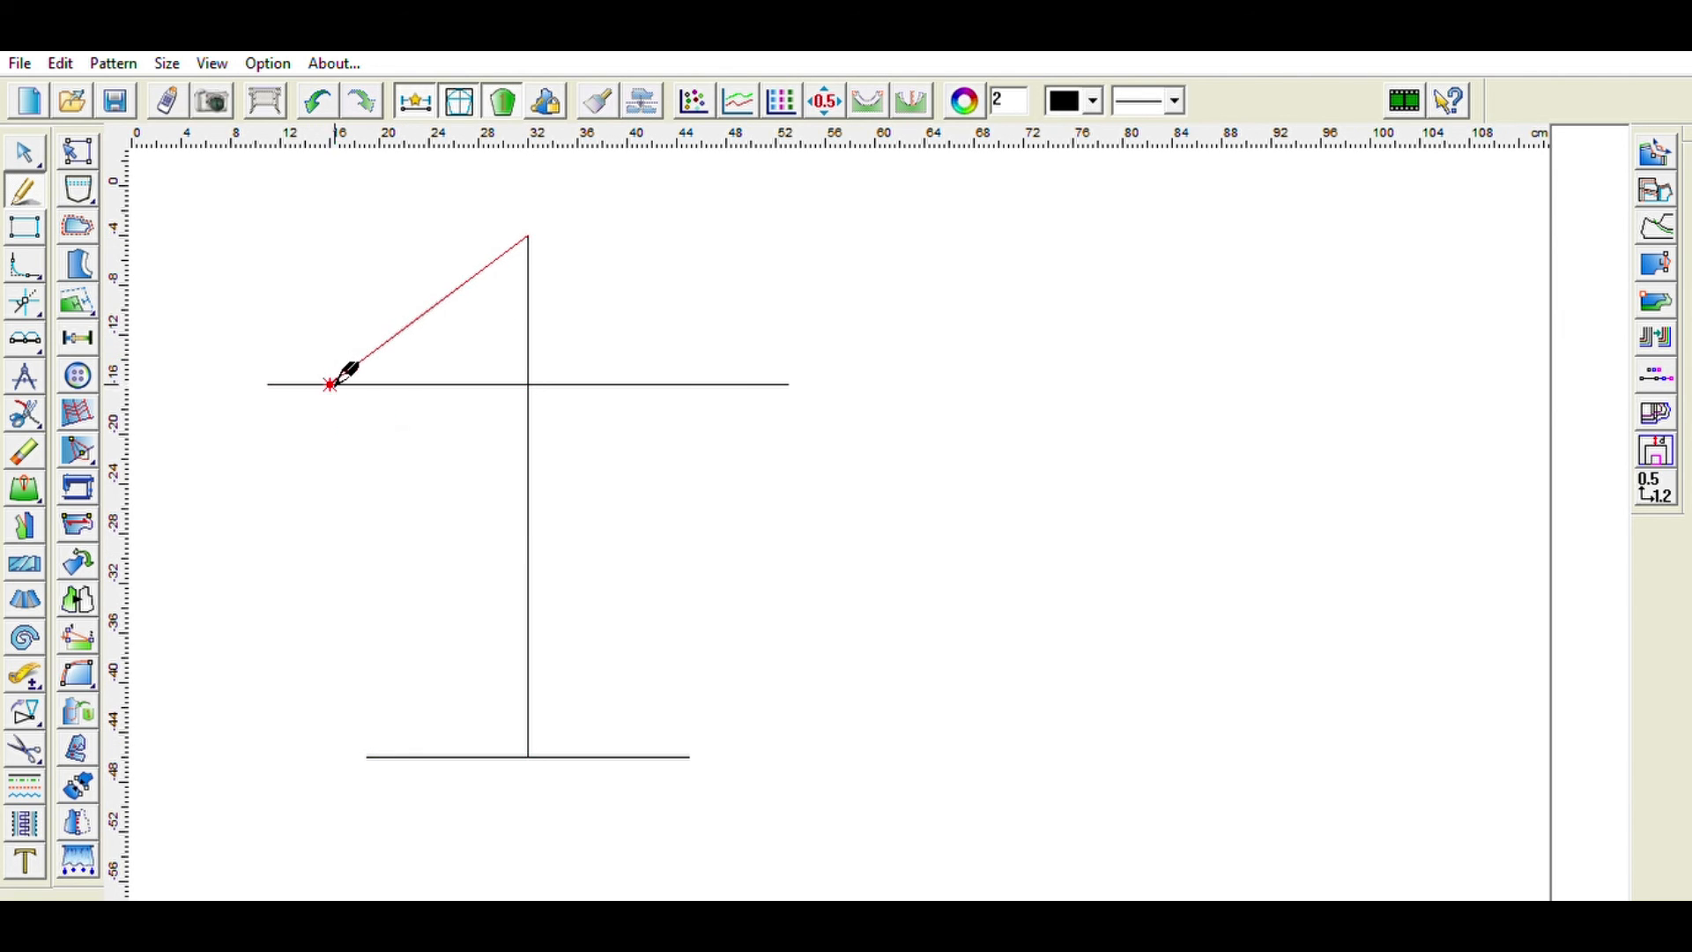
click(359, 384)
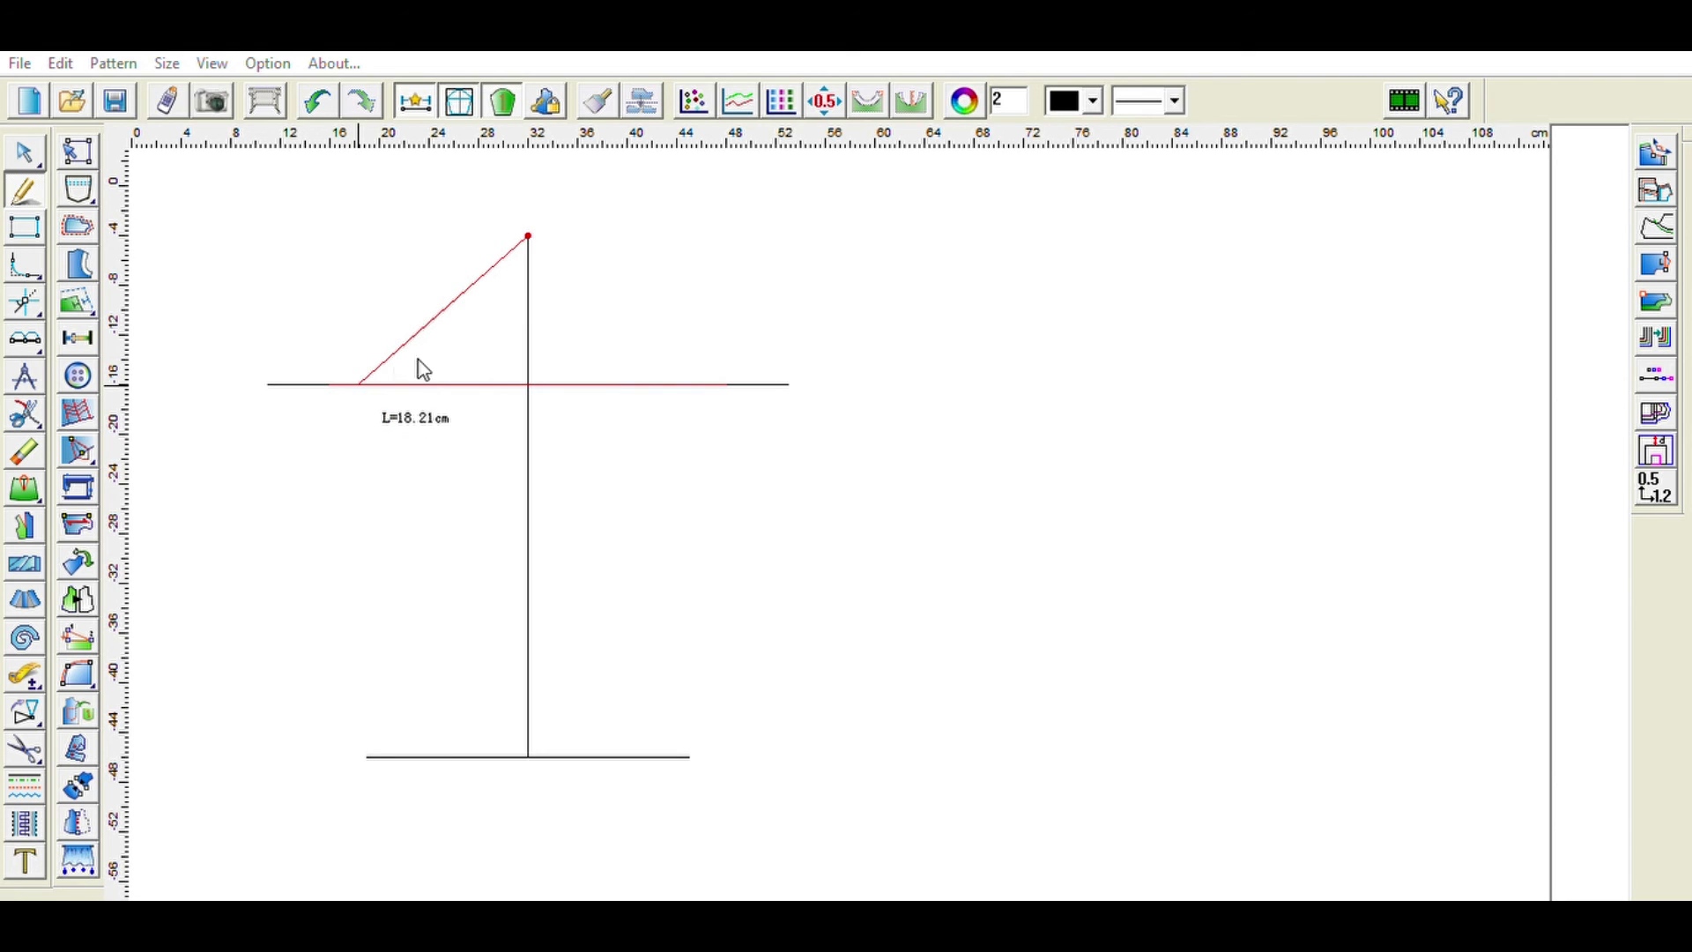
text(21)
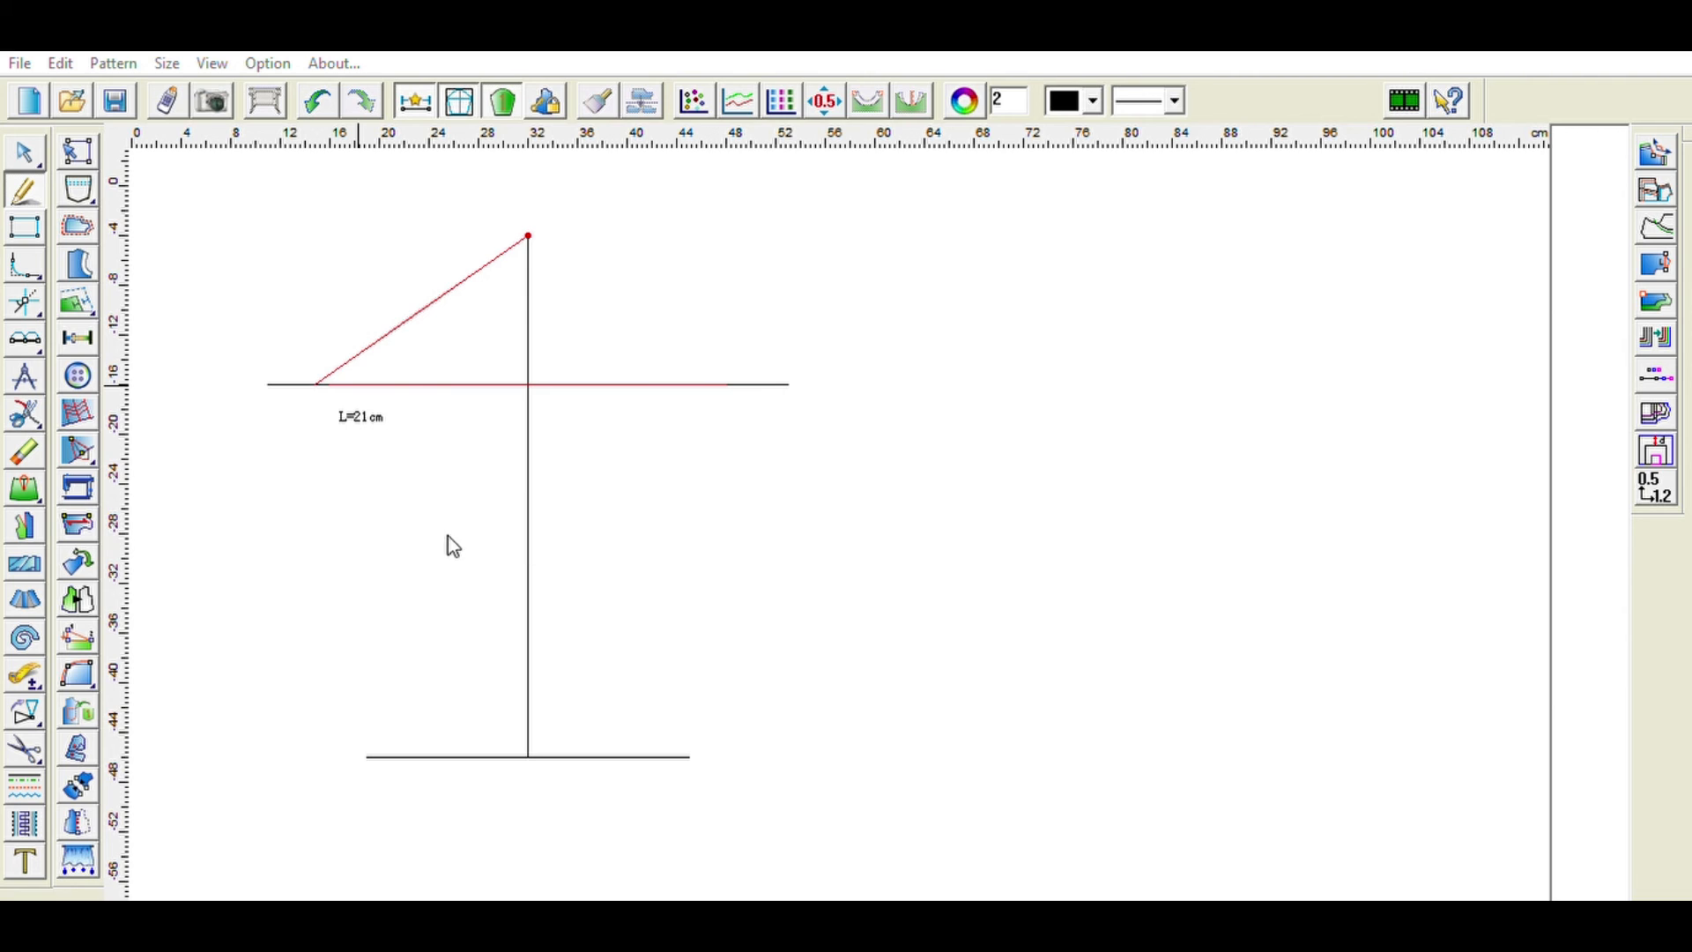
key(Return)
- Draw a curved line from the top point to the horizontal line on the right with a 1.4 cm curve depth
click(527, 236)
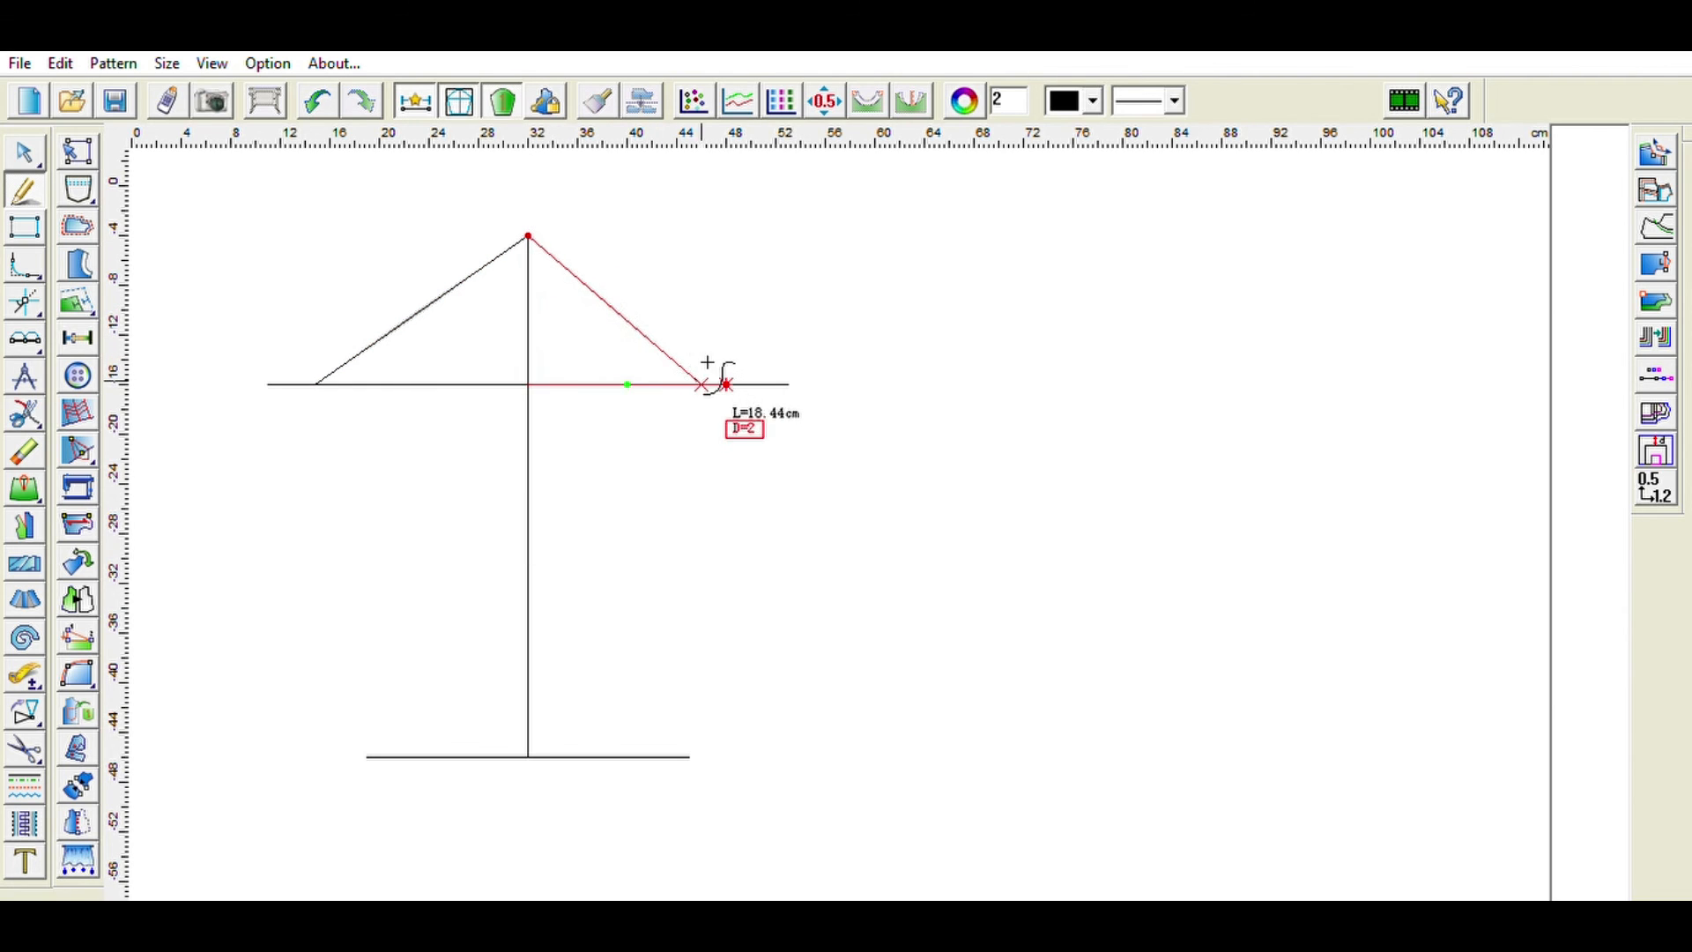
text(1.4)
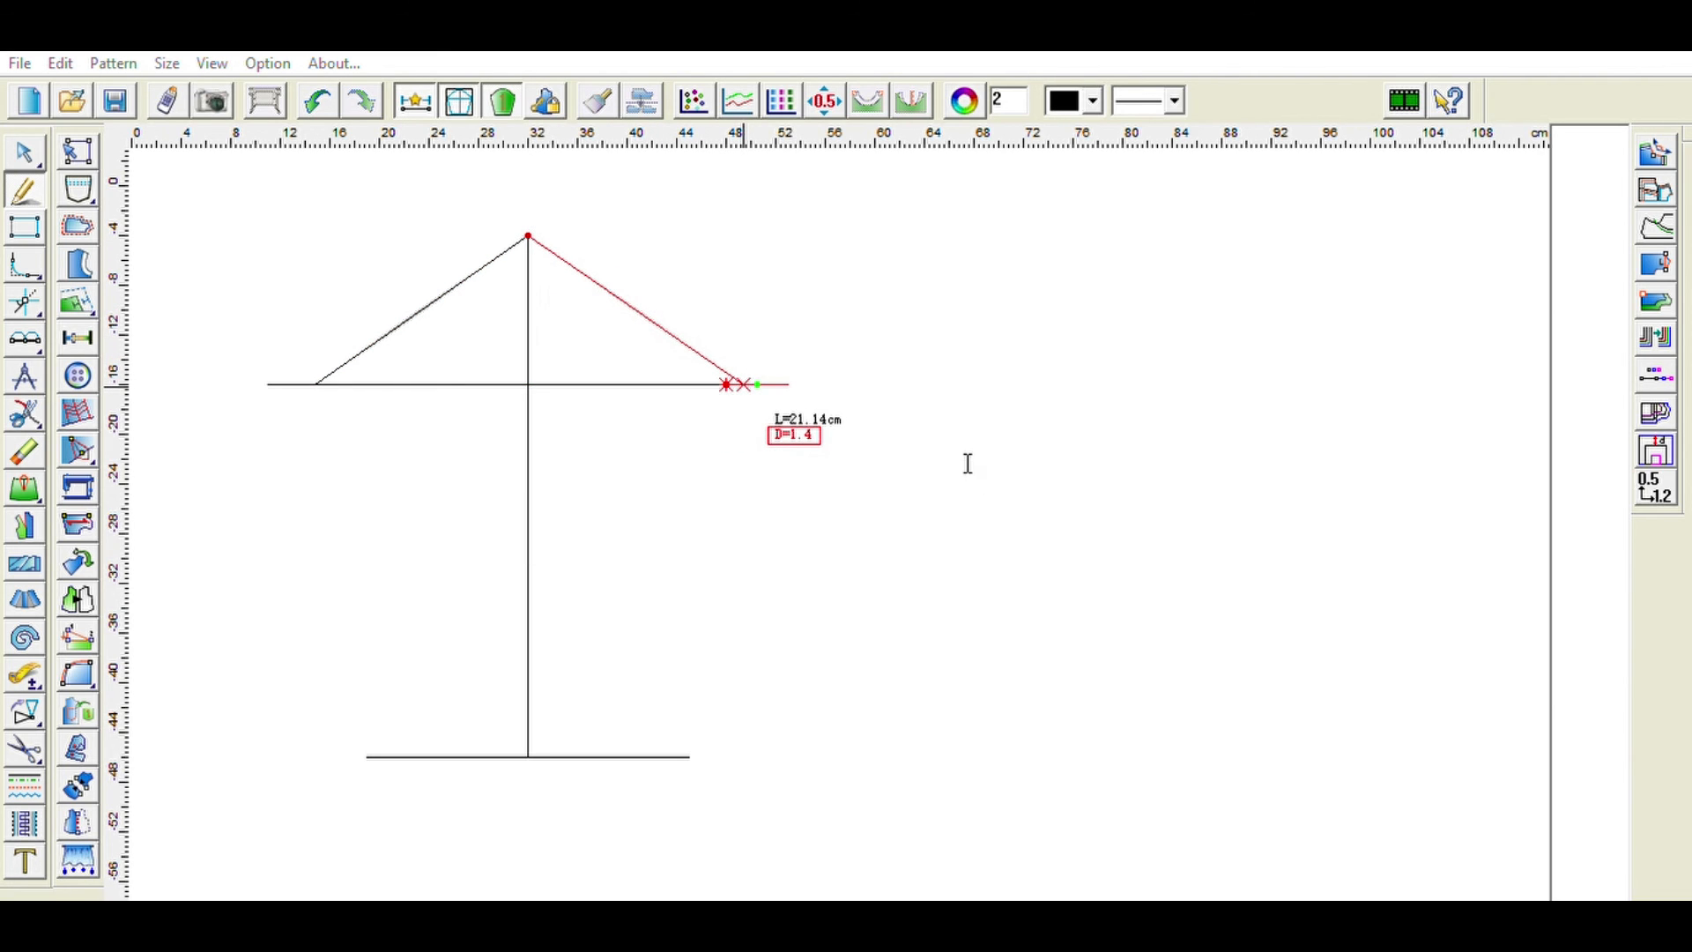
key(Return)
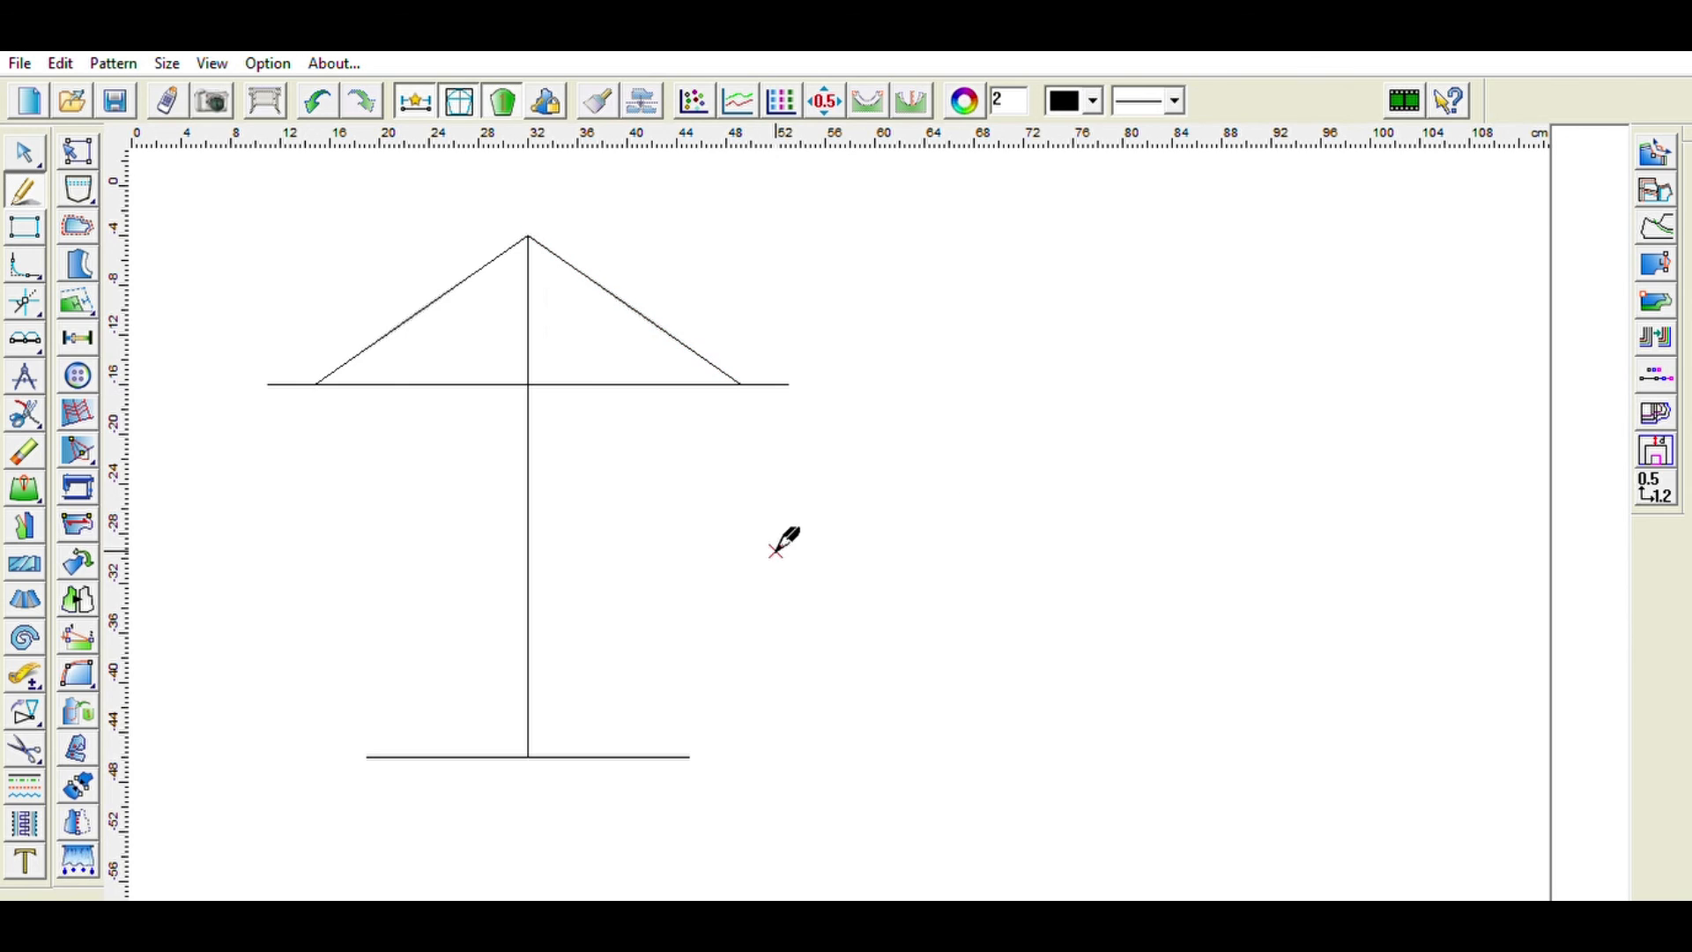
click(27, 311)
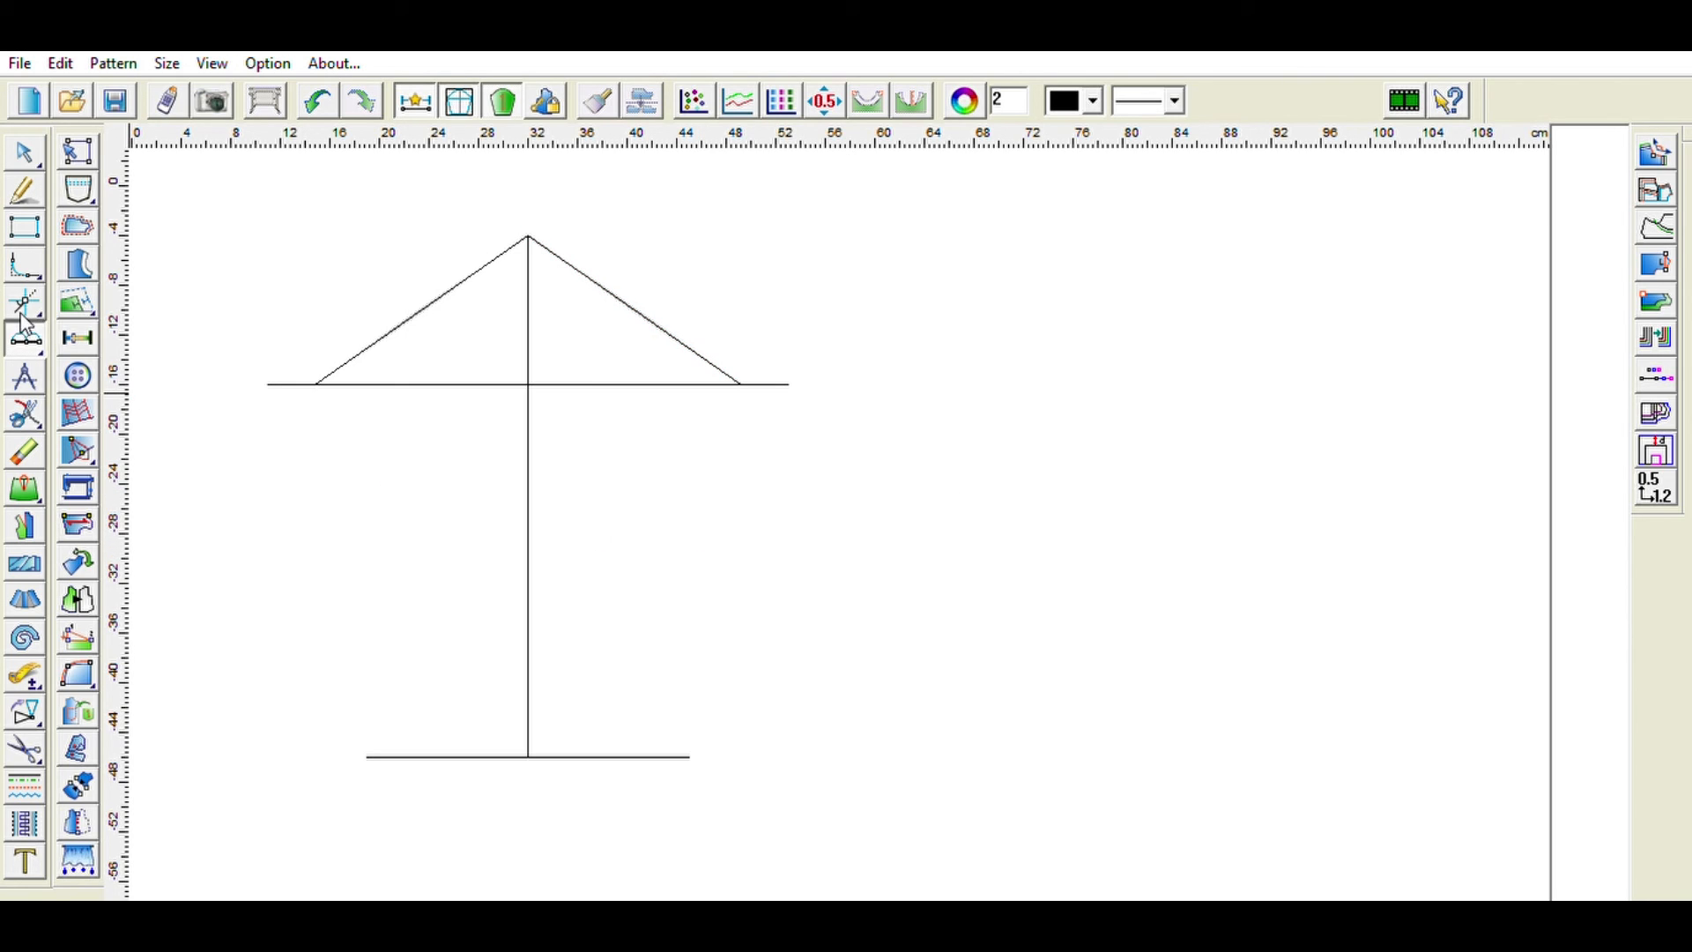
click(80, 336)
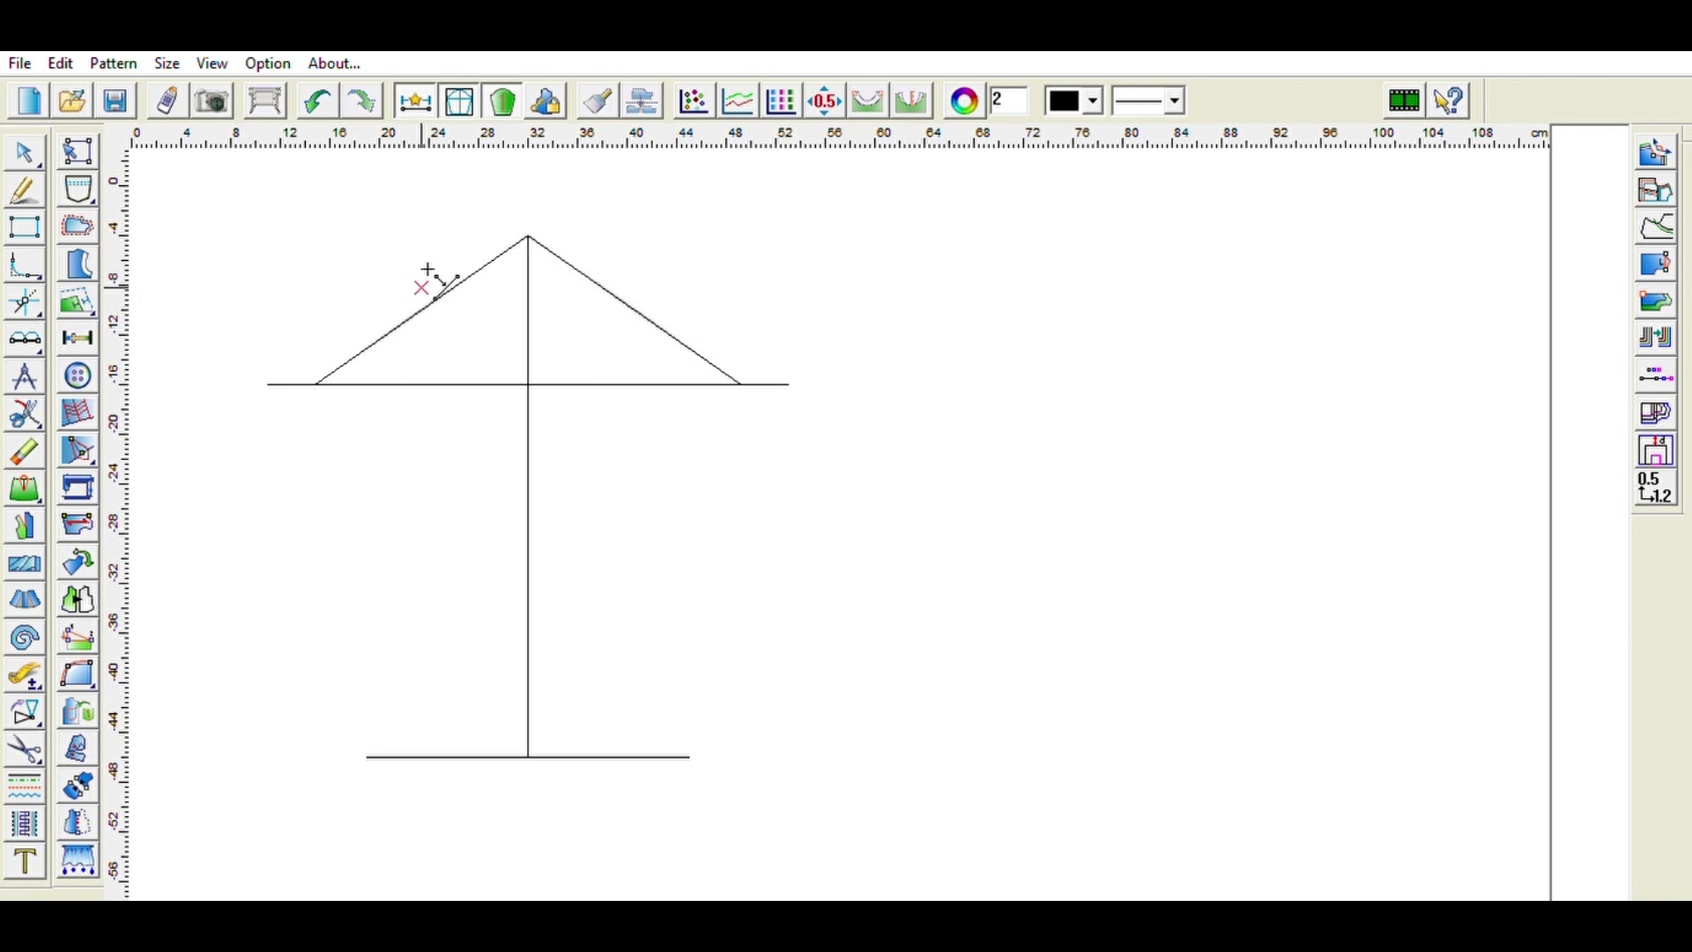
click(532, 220)
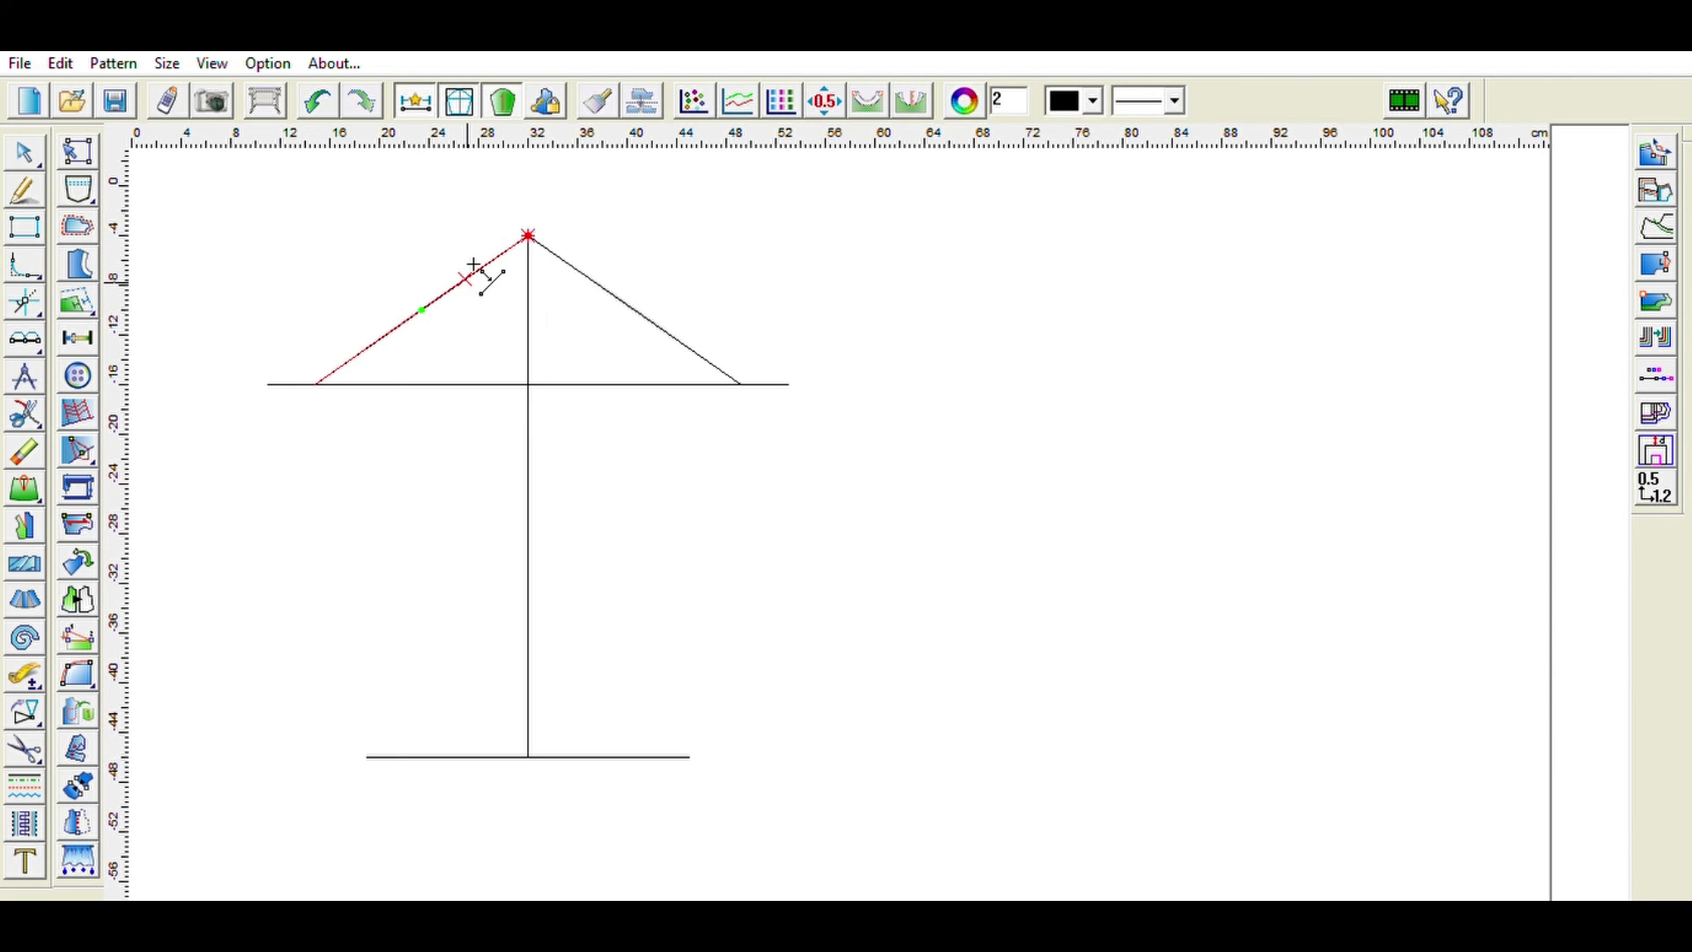
click(428, 300)
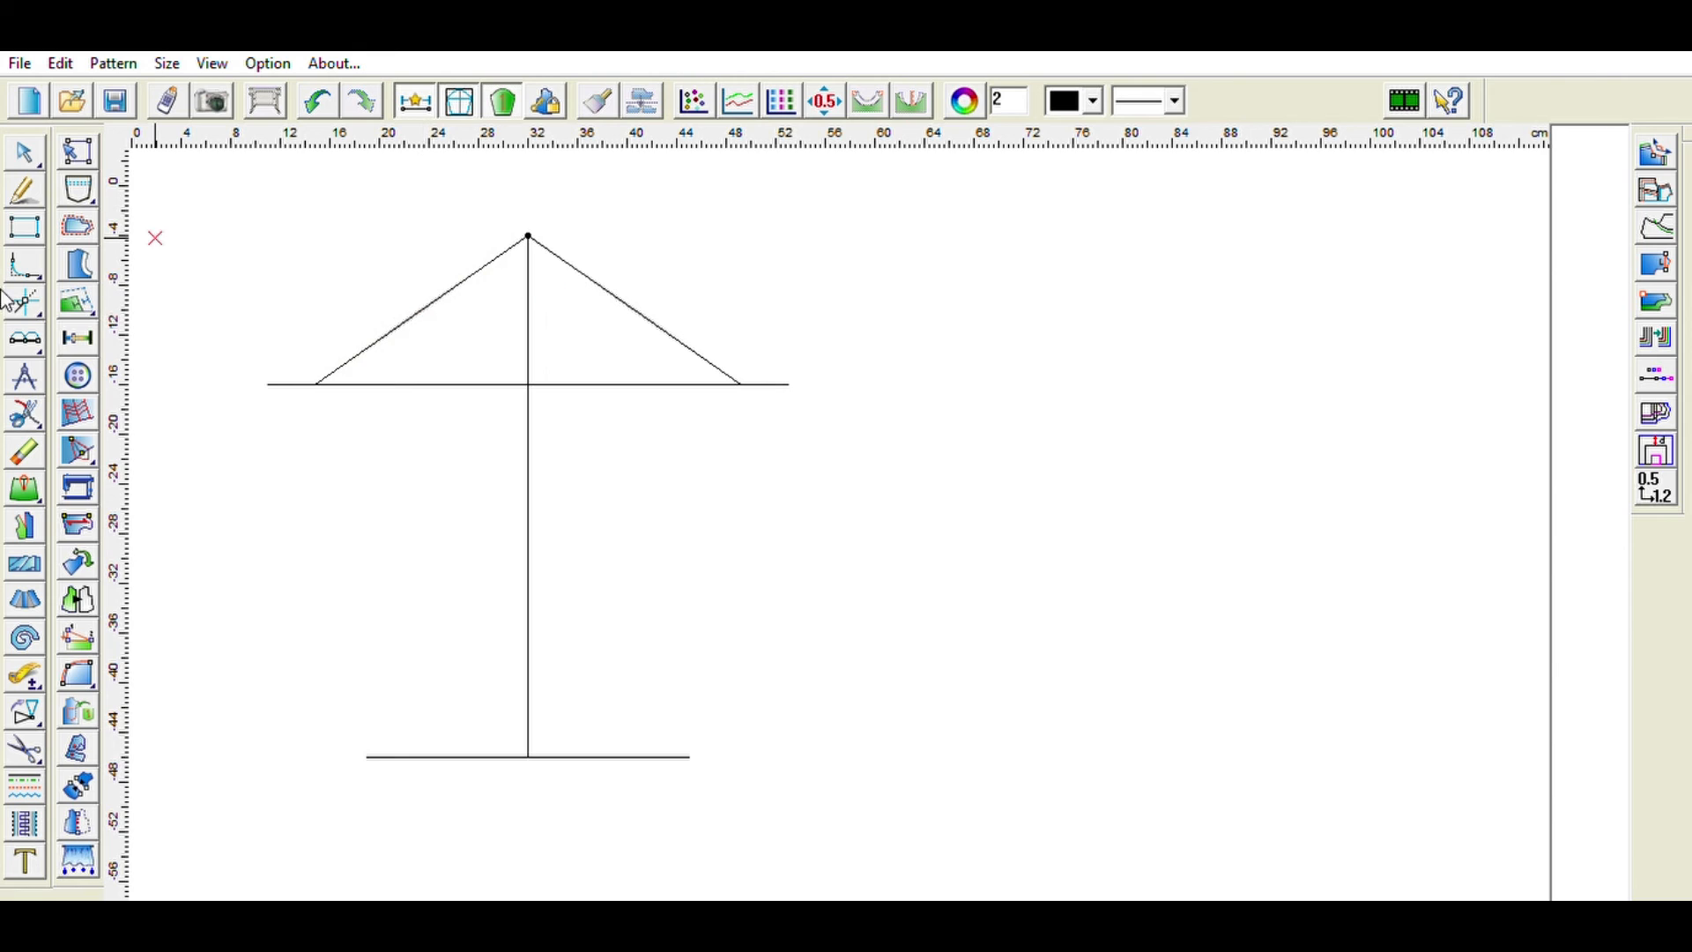
click(25, 188)
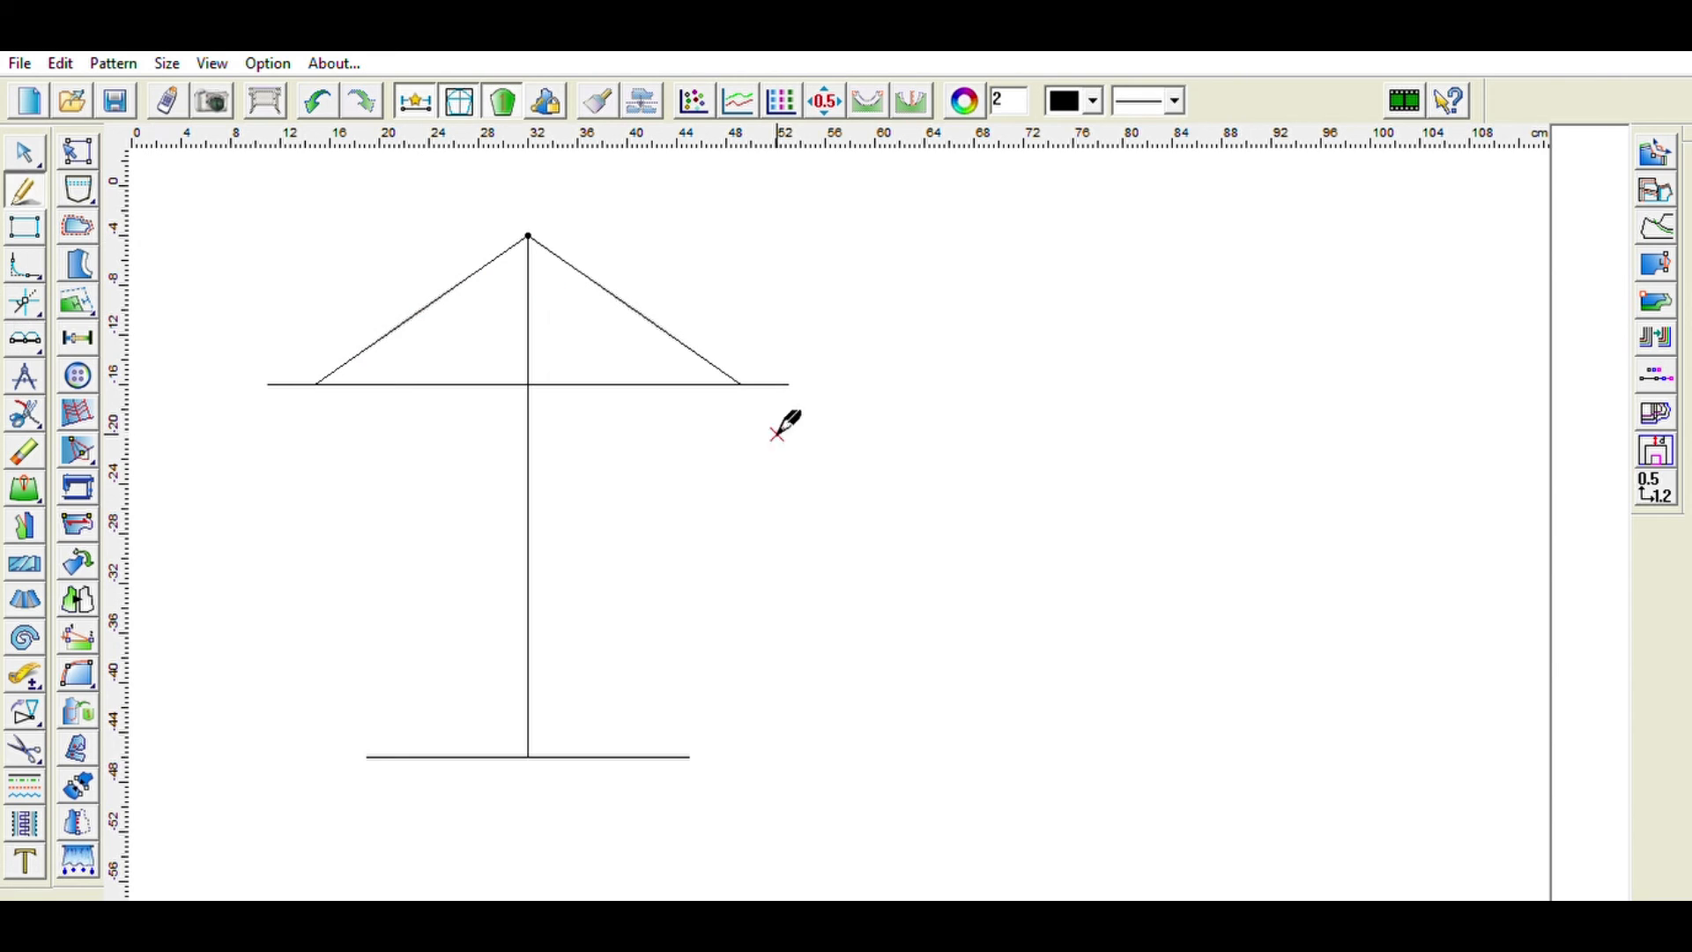
- Draw the sleeve's side seam lines joining each end of the bicep line to the matching end of the hem line
click(740, 385)
click(690, 756)
click(315, 384)
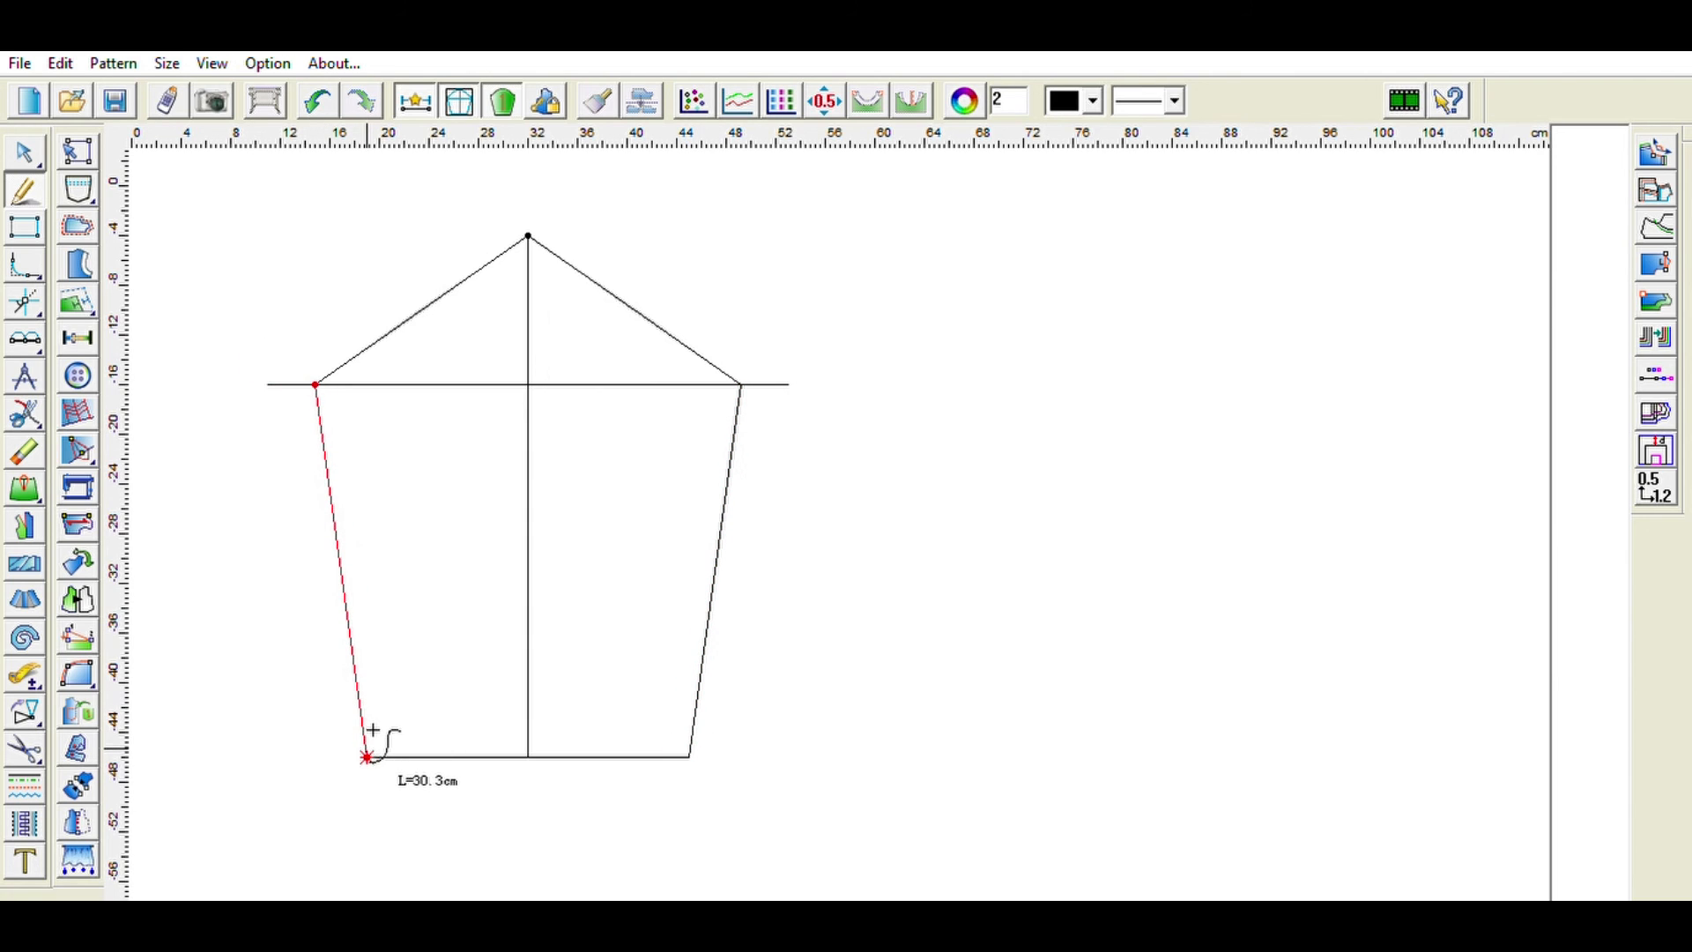
right_click(367, 756)
click(367, 756)
click(316, 384)
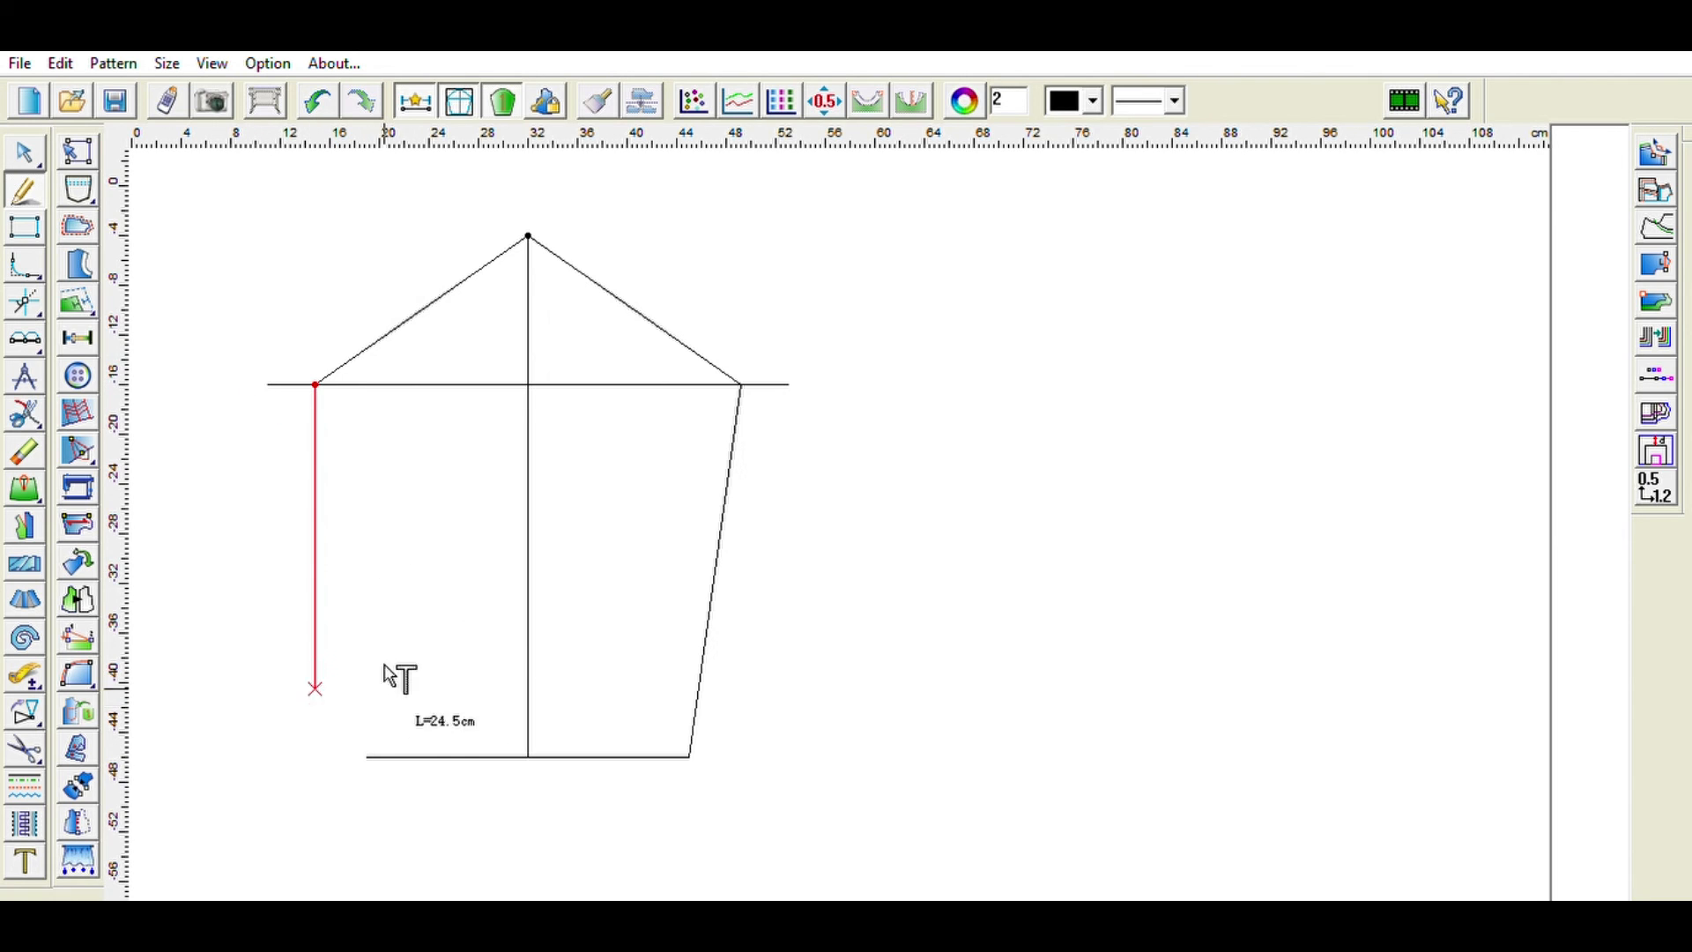
right_click(366, 756)
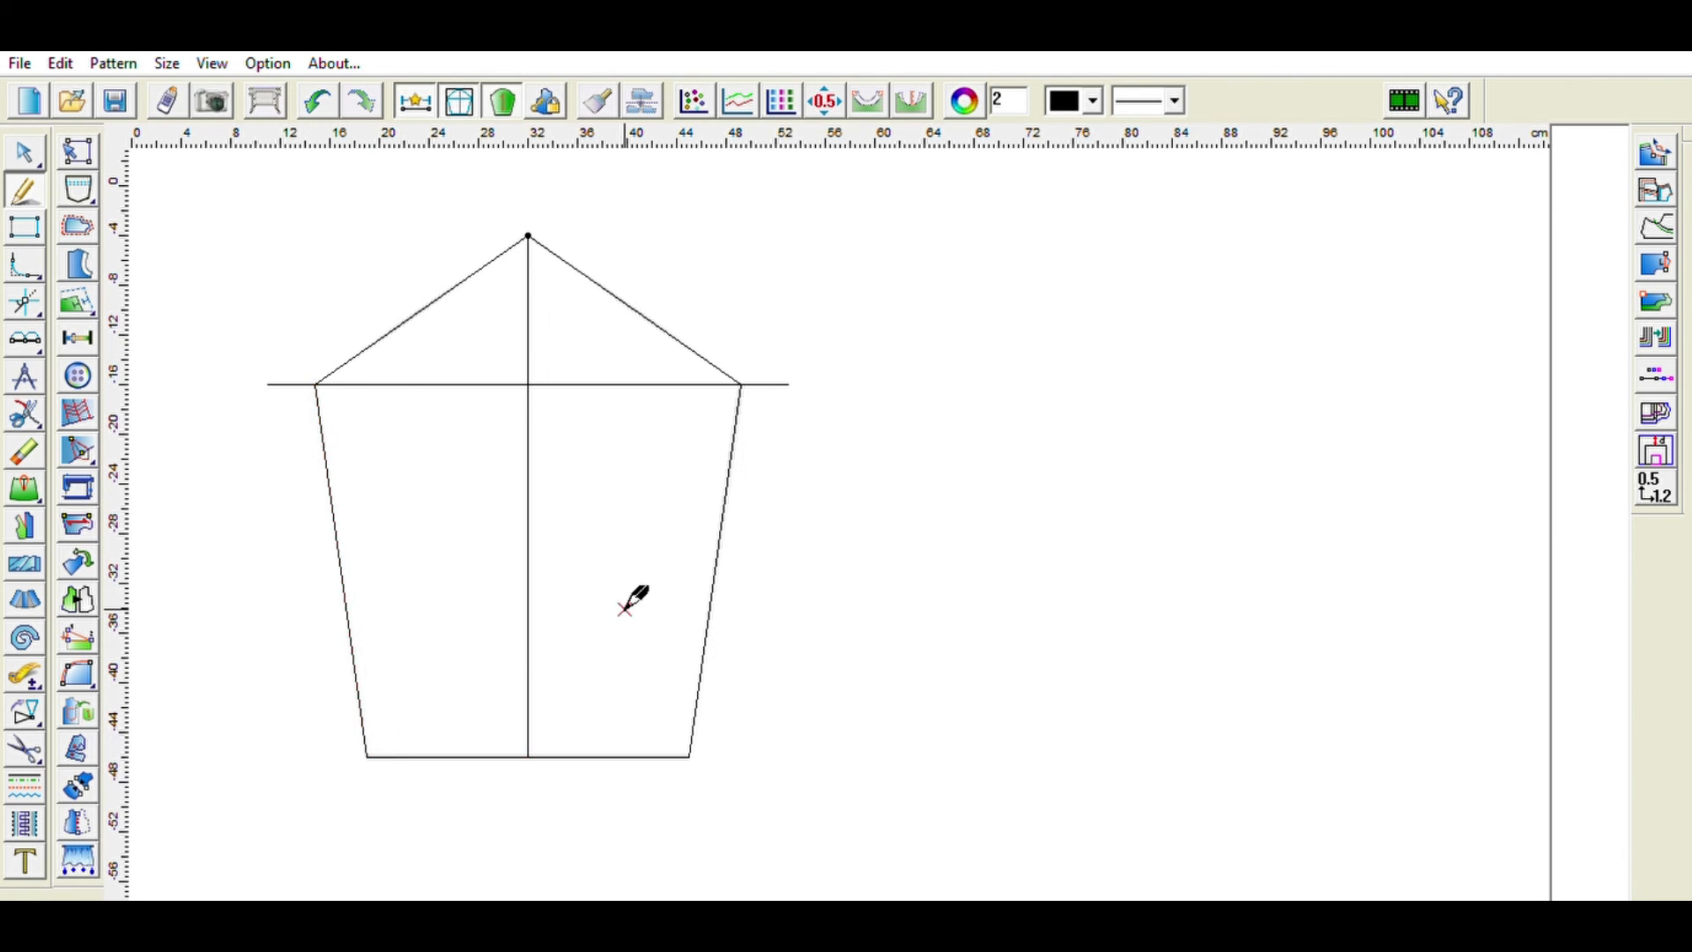
- Divide the left diagonal cap line into three equal parts with points
key(k)
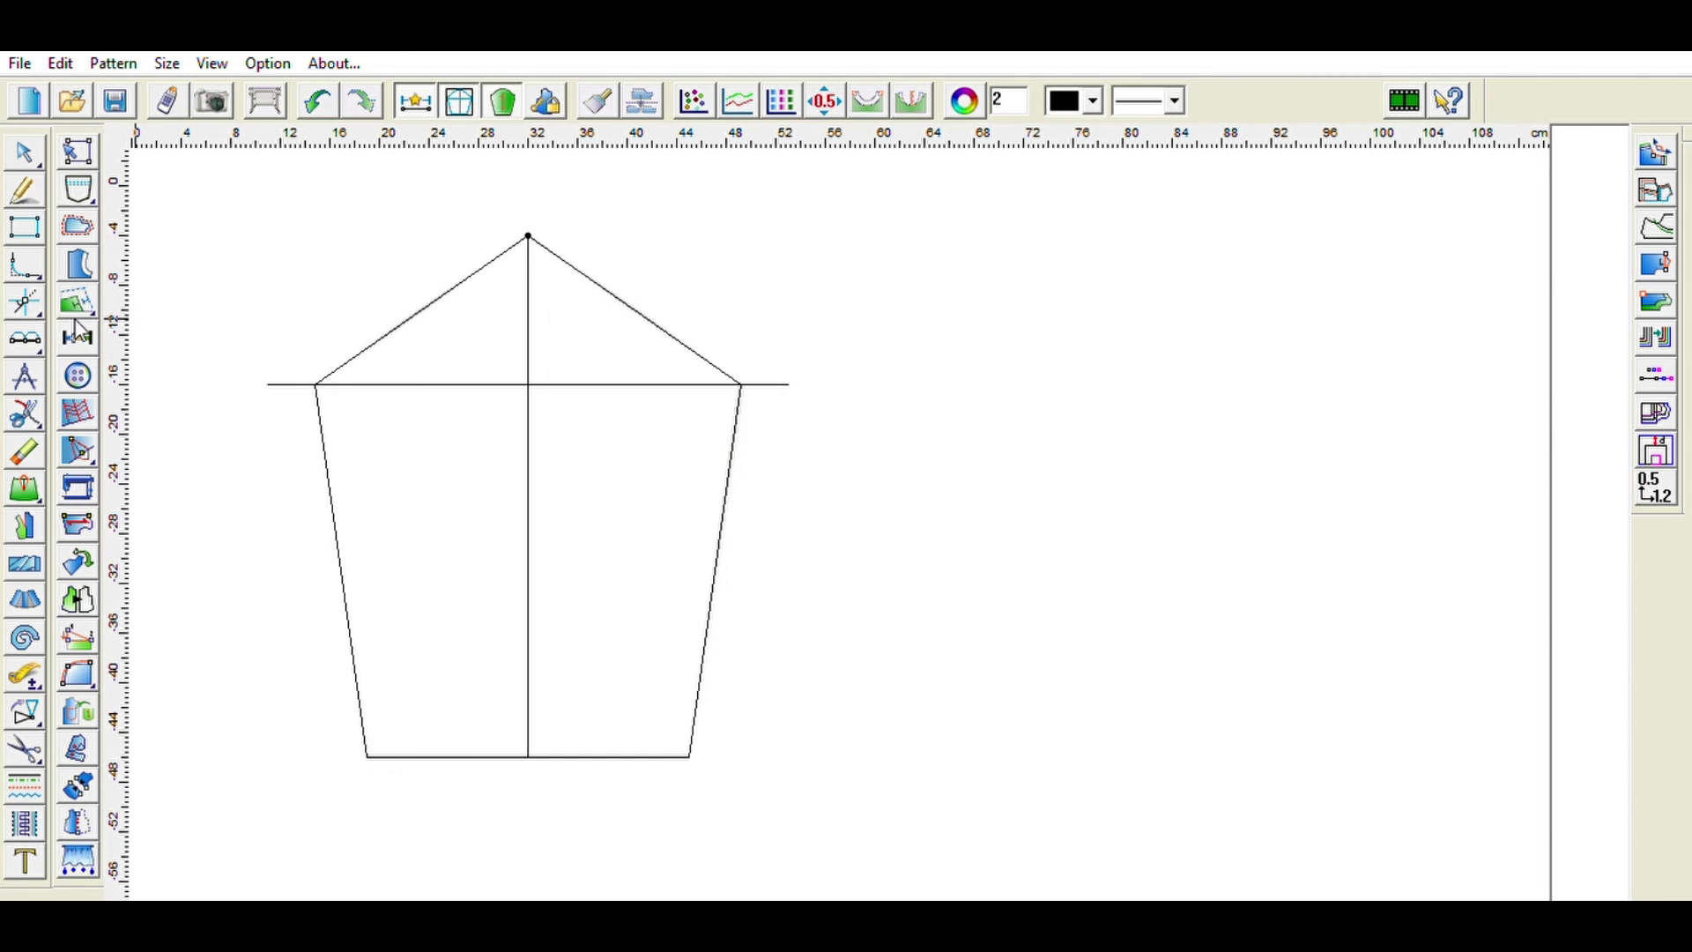
click(528, 236)
click(468, 278)
click(458, 285)
click(648, 365)
click(497, 517)
click(568, 264)
click(590, 255)
double_click(812, 351)
text(4)
click(691, 464)
key(ctrl+z)
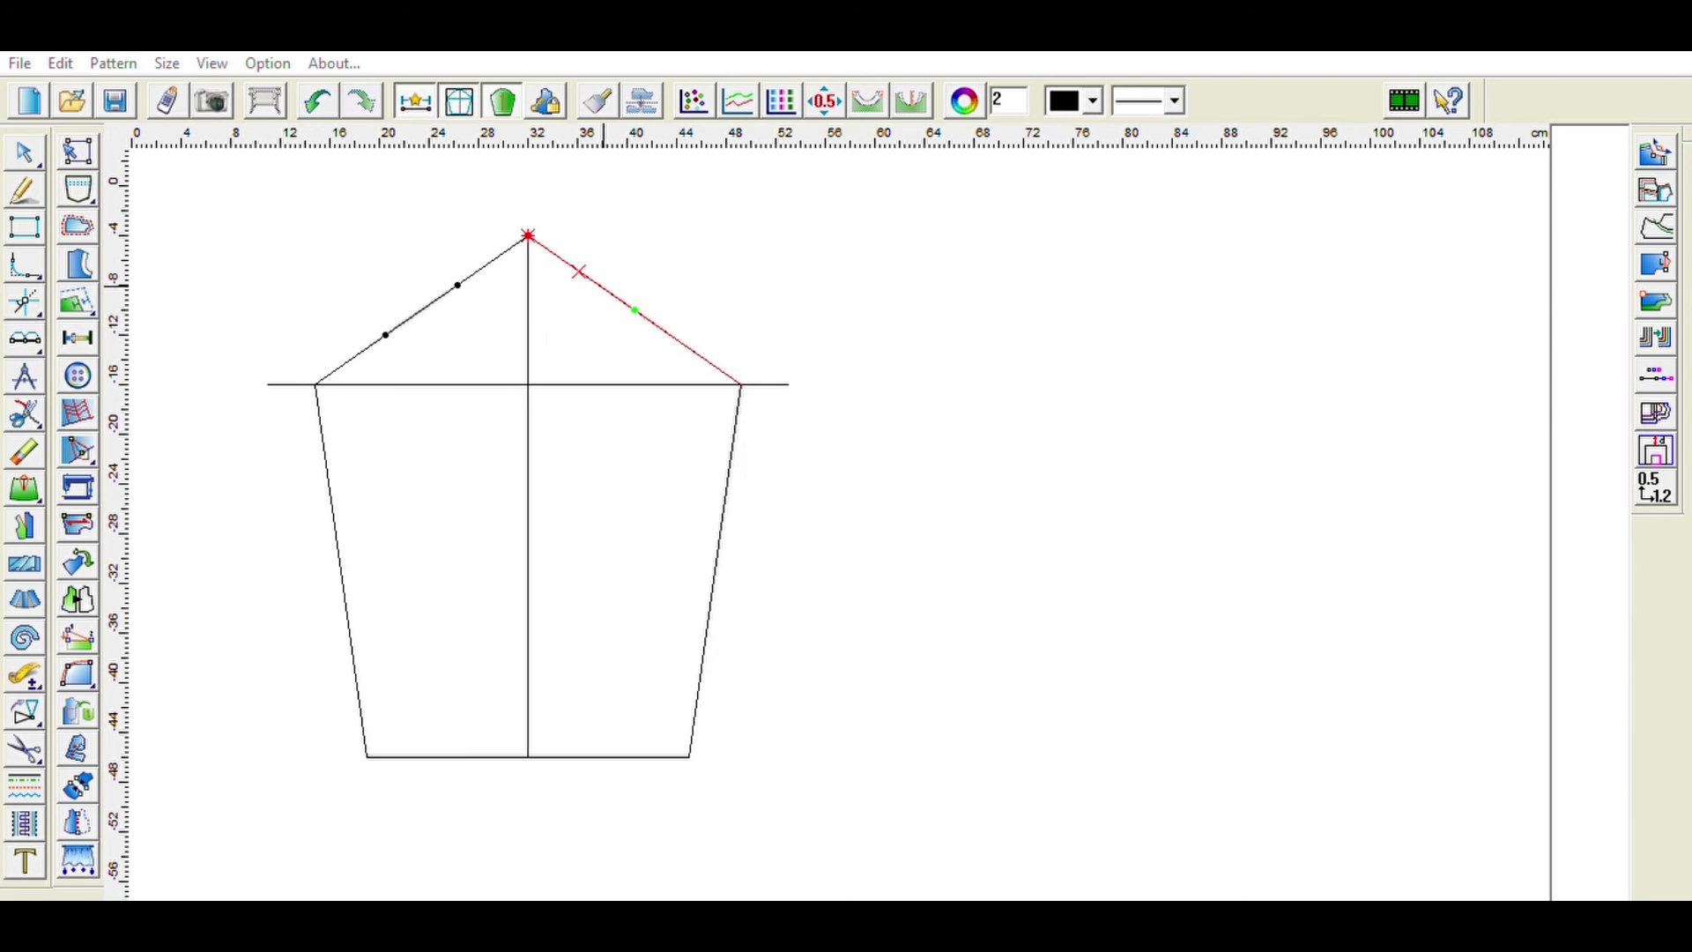
- Divide the right diagonal cap line into four equal parts with points
click(579, 272)
click(636, 312)
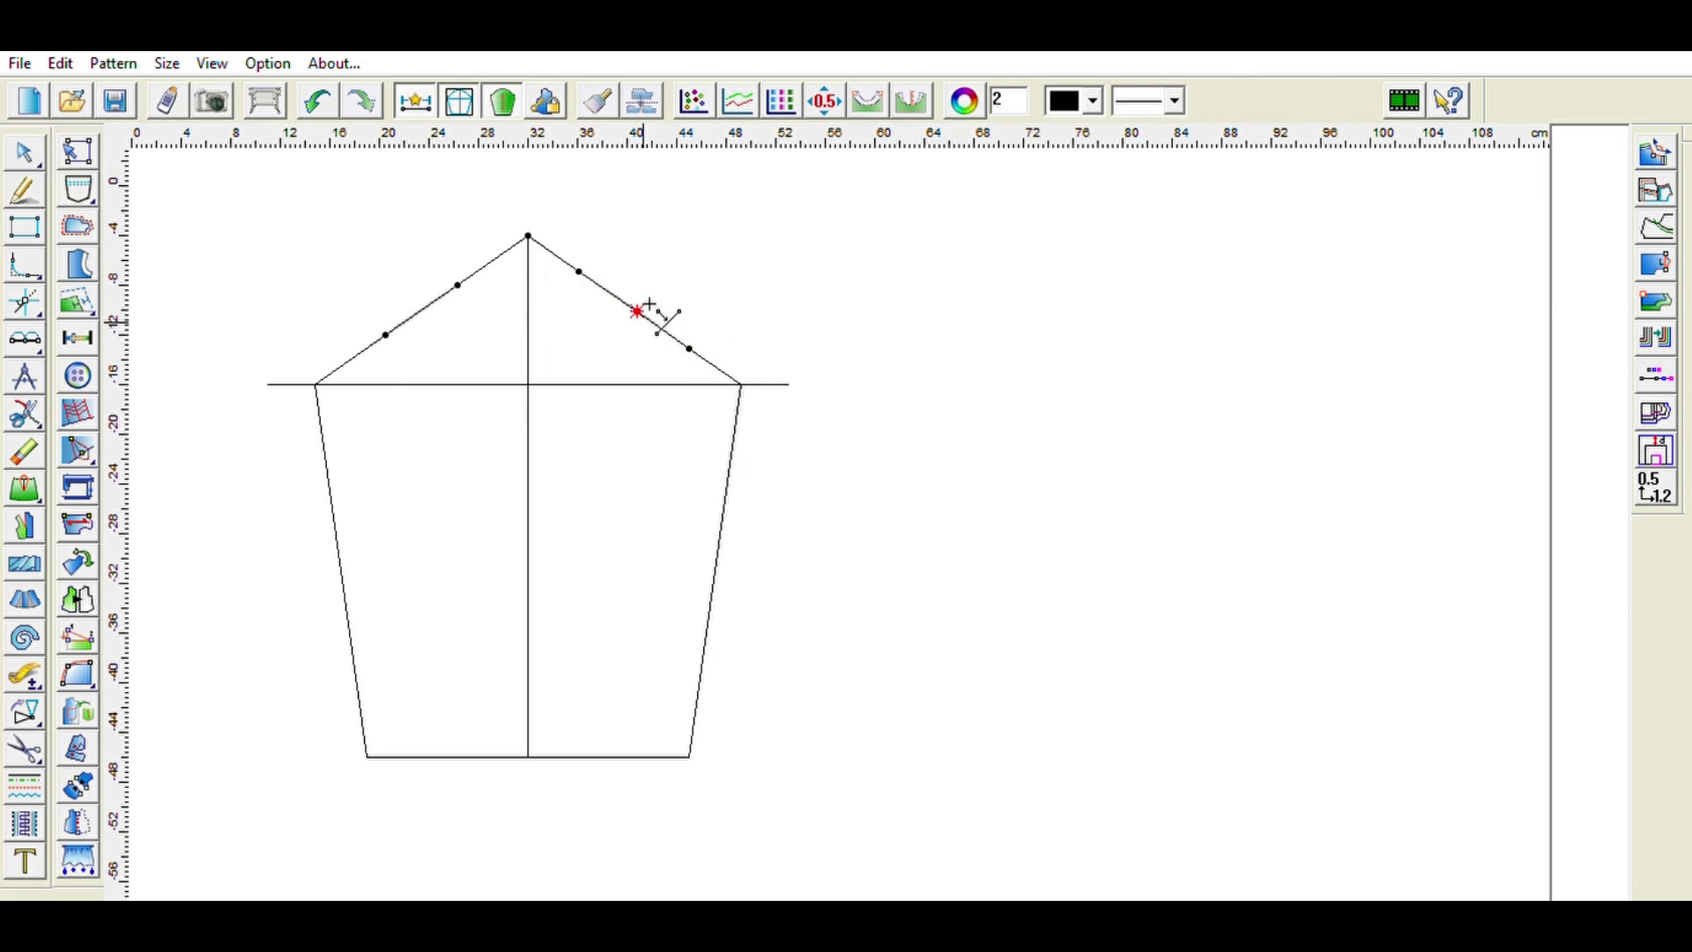
click(742, 385)
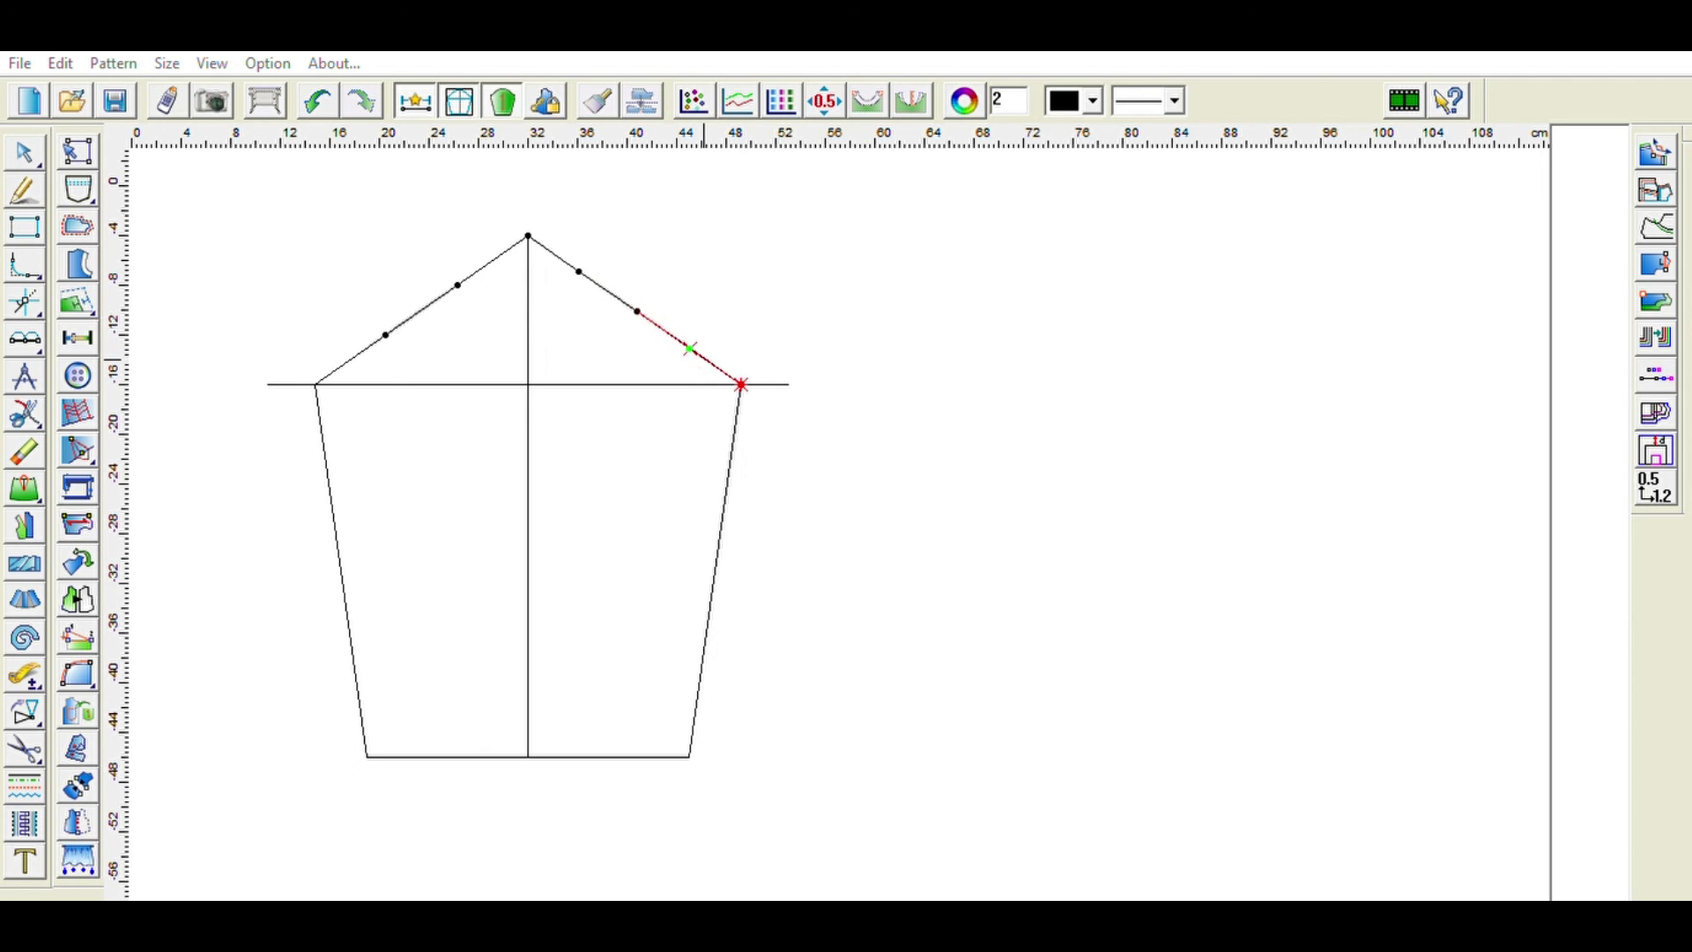
click(690, 349)
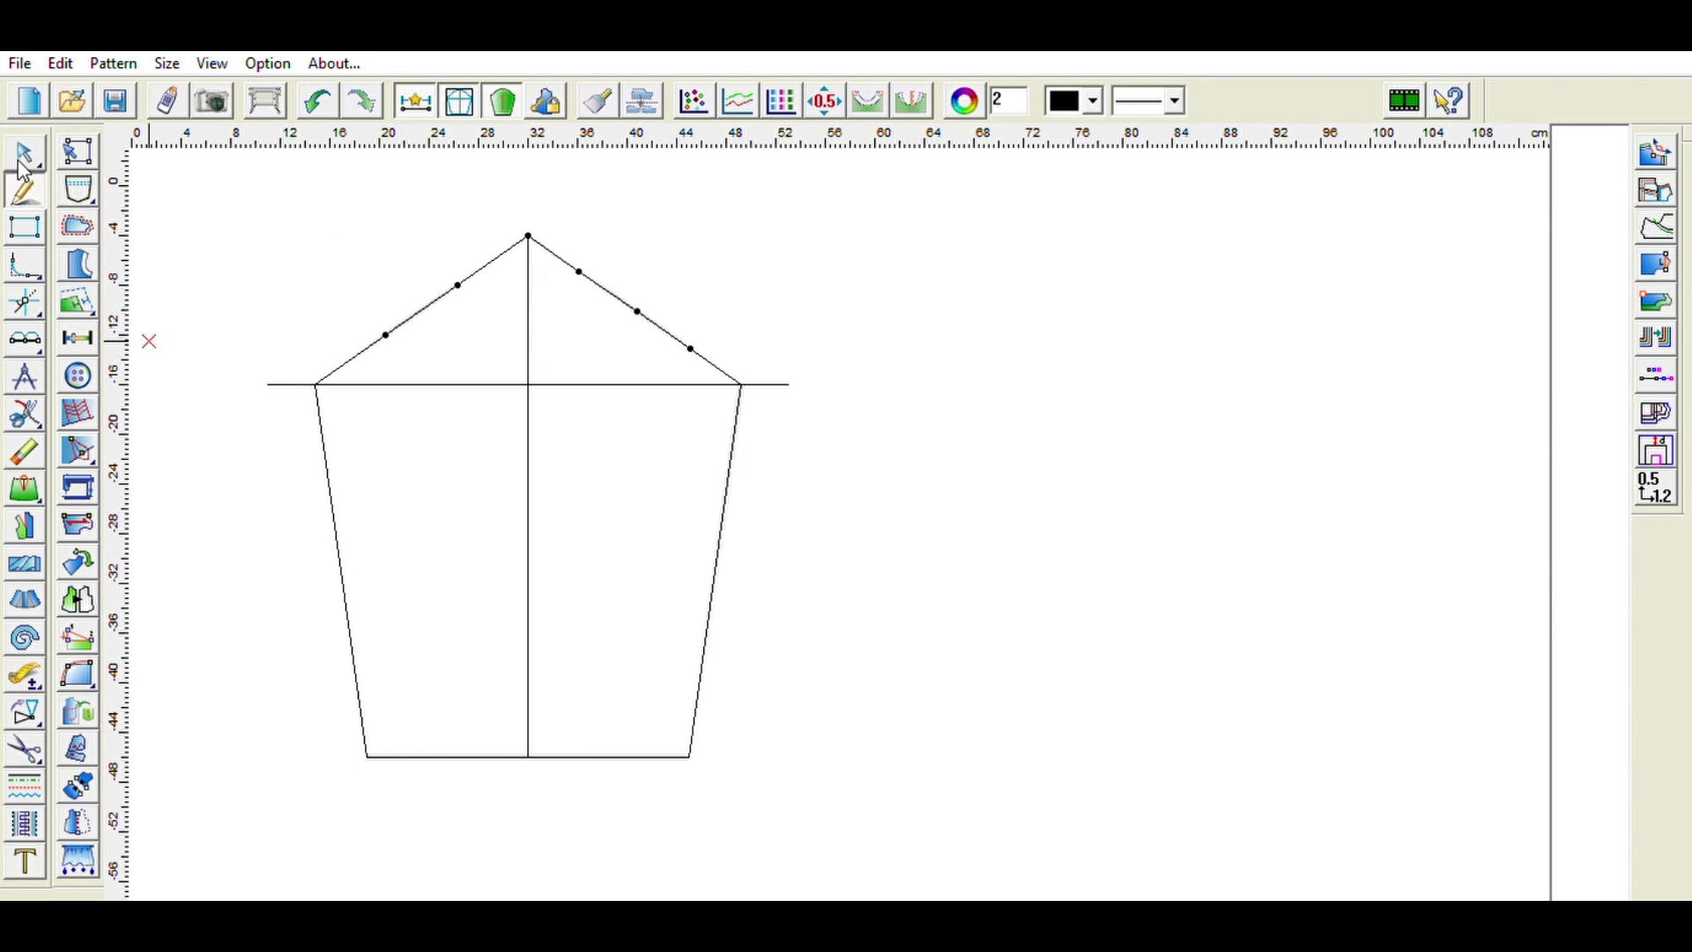
- Draw the sleeve cap curve from the left bicep end over the top point to the right bicep end through the division points
click(24, 189)
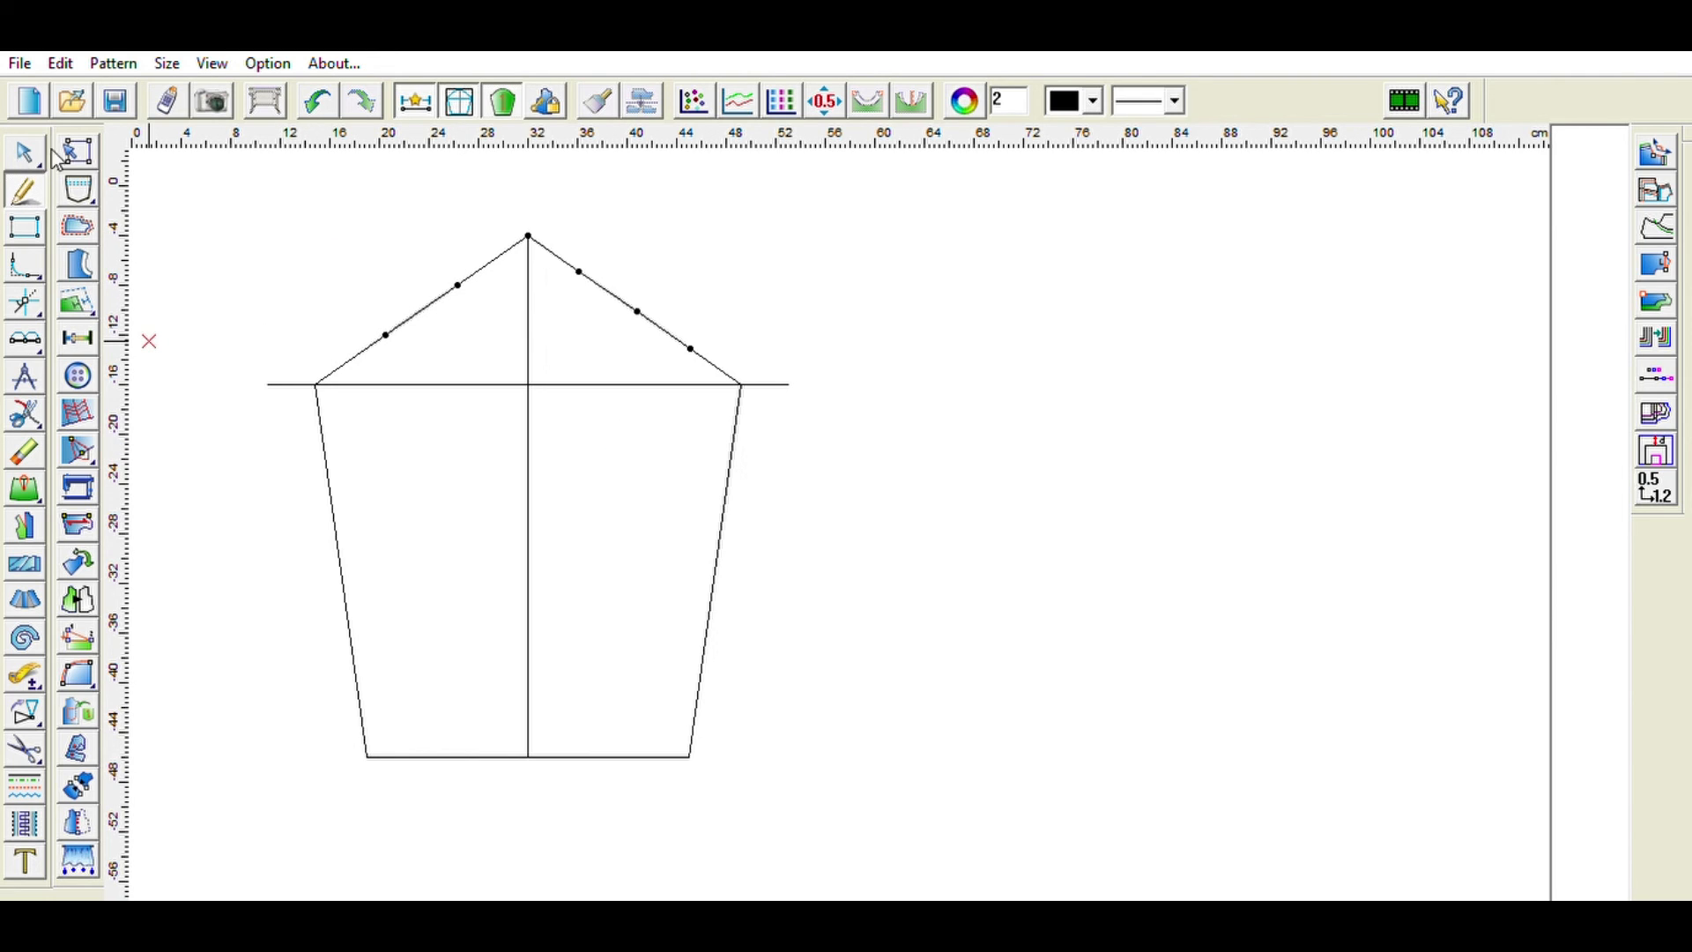
click(316, 384)
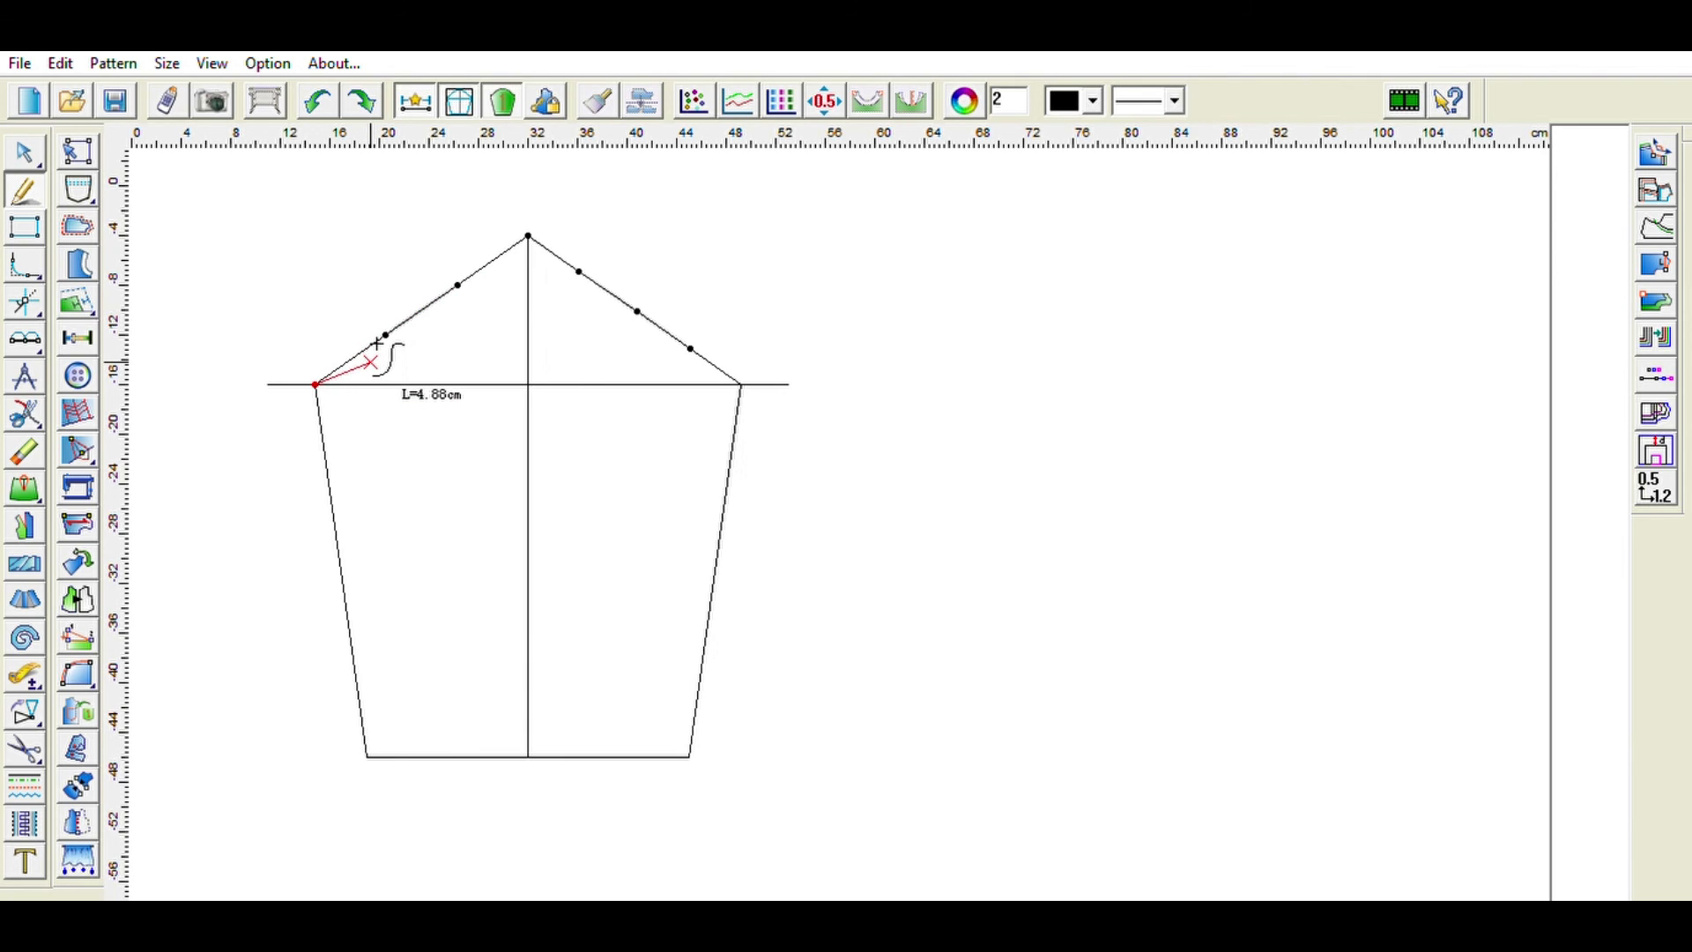
click(368, 363)
click(386, 335)
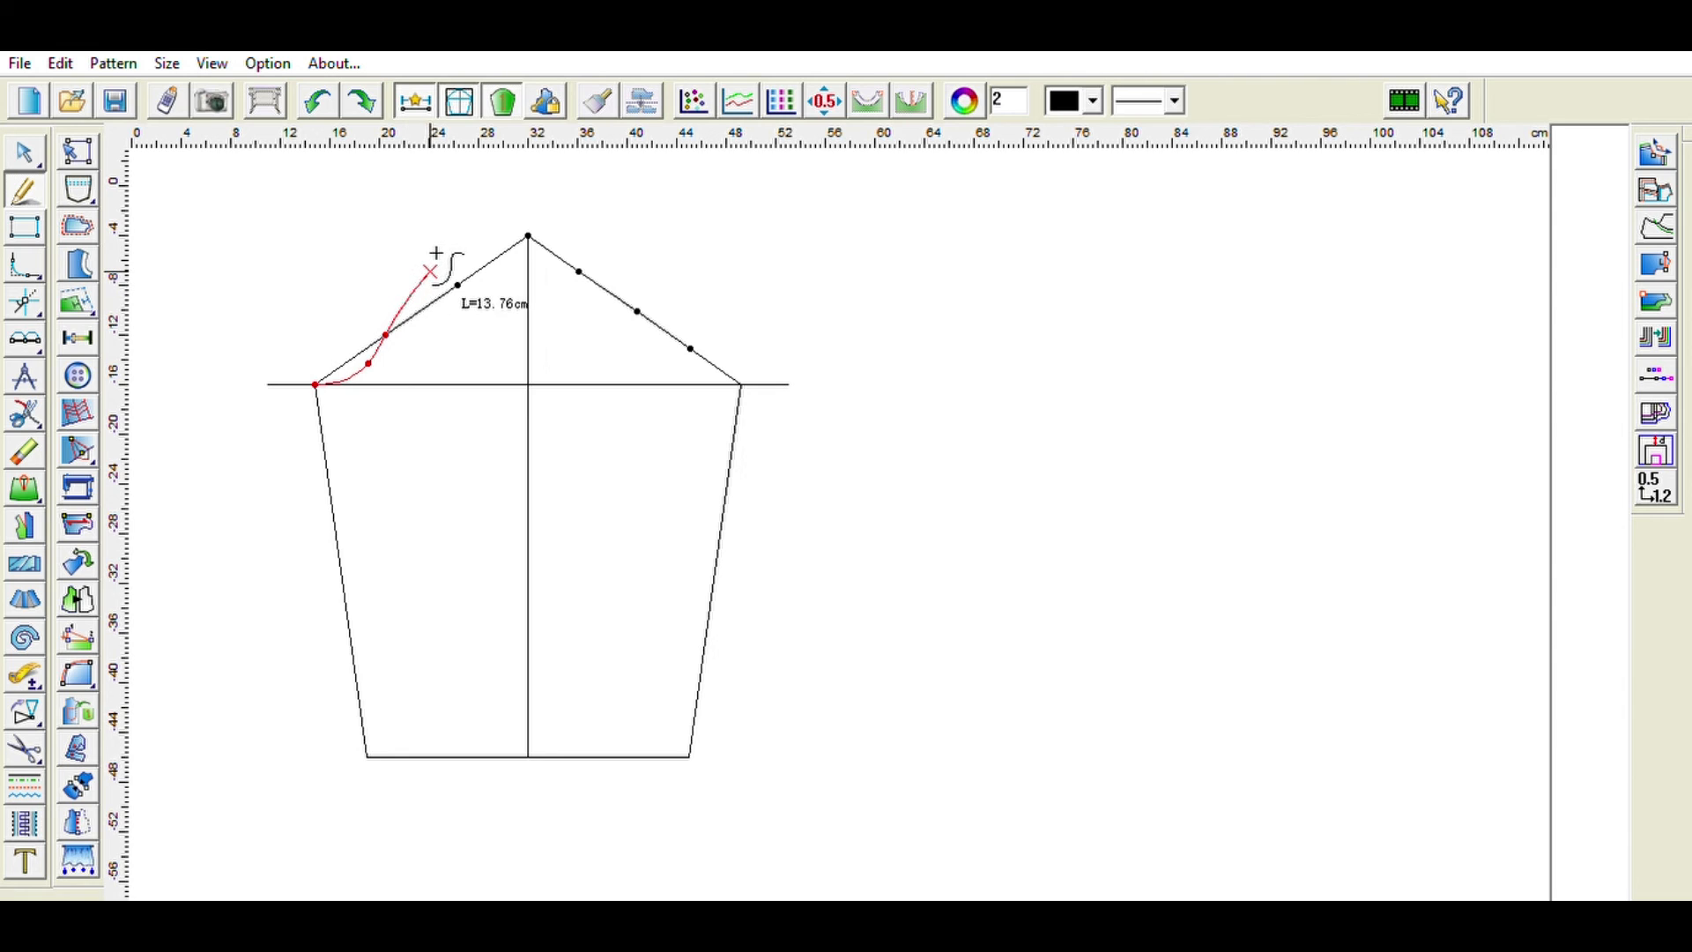
click(430, 271)
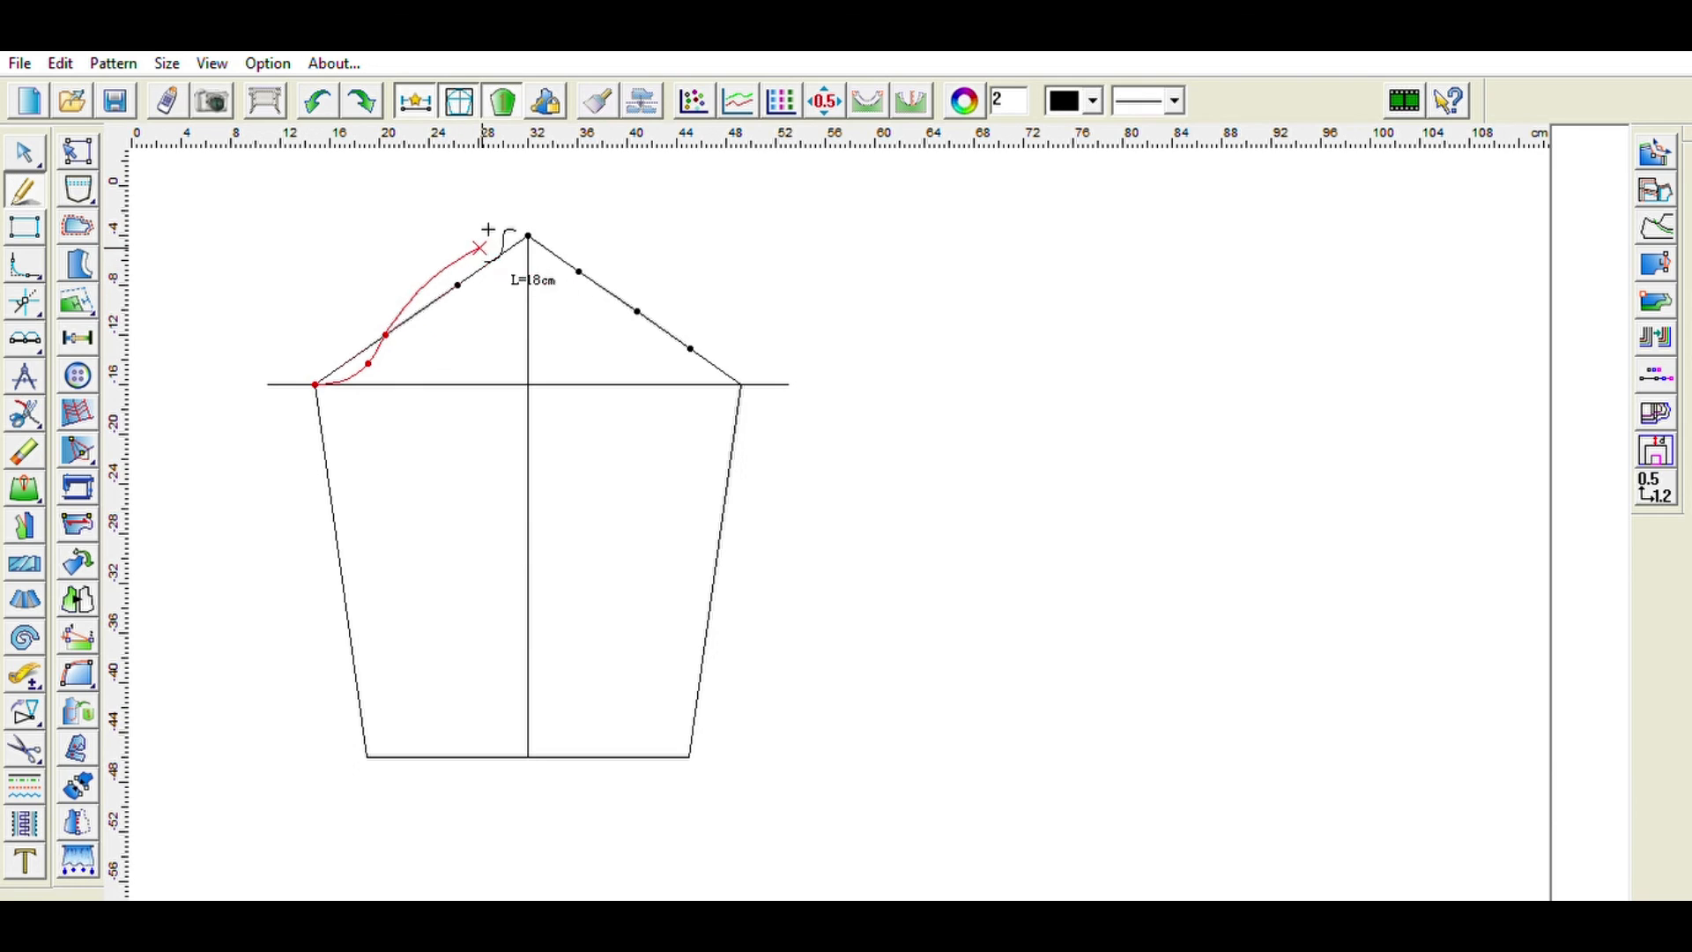
click(438, 265)
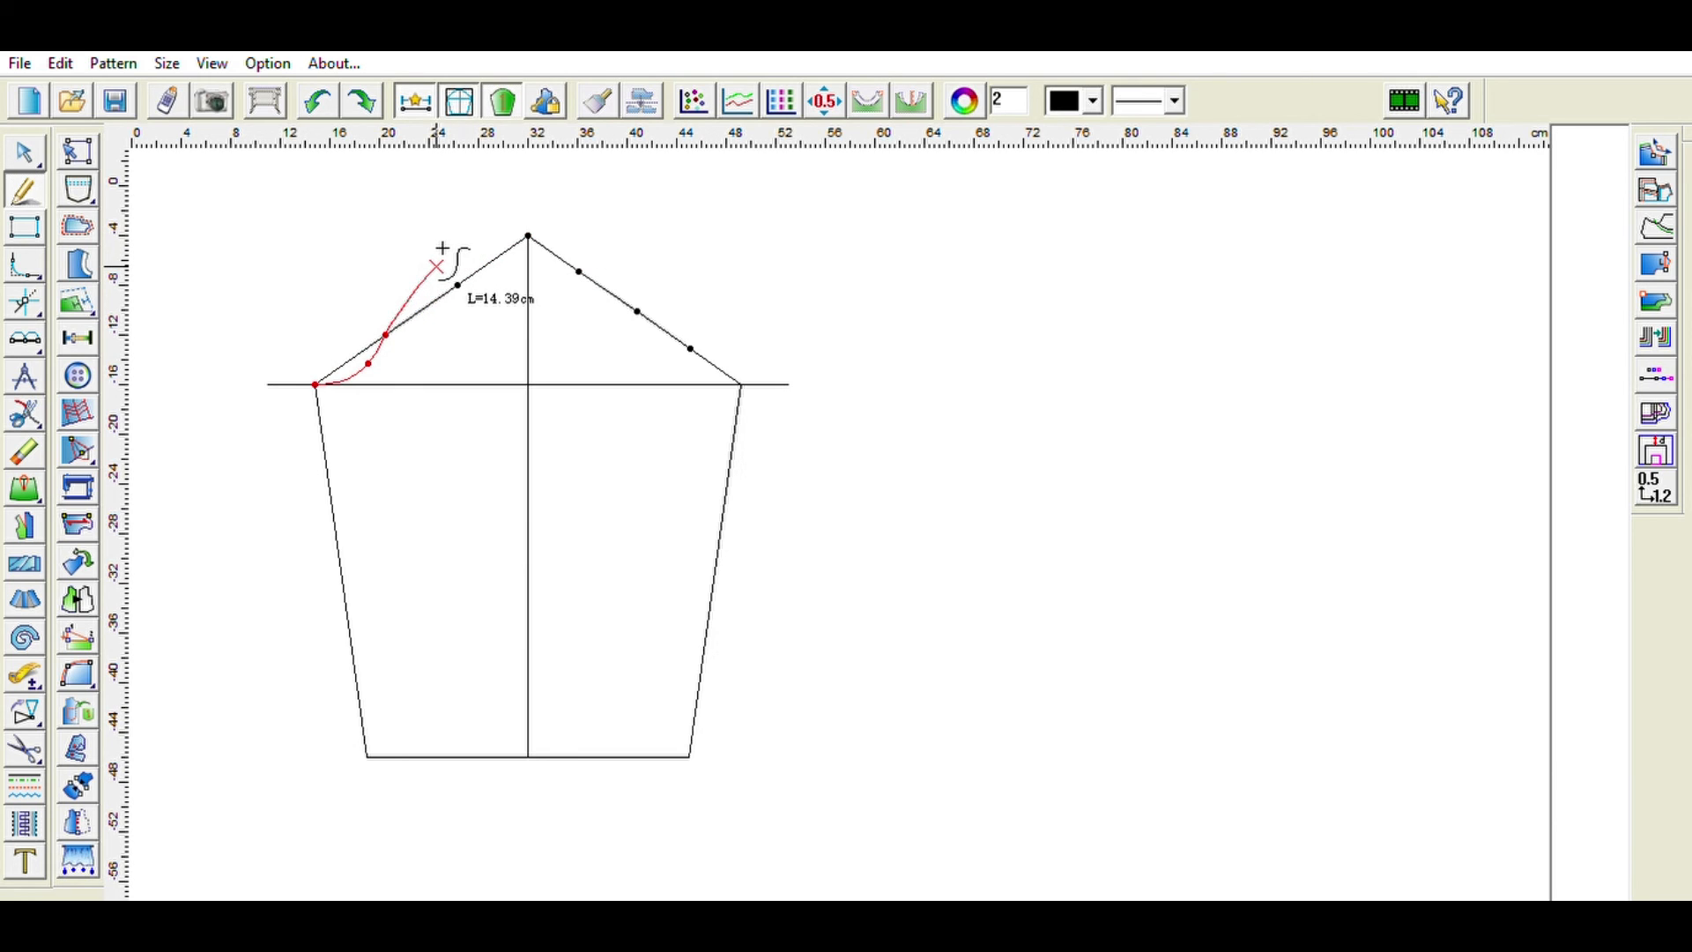
click(533, 221)
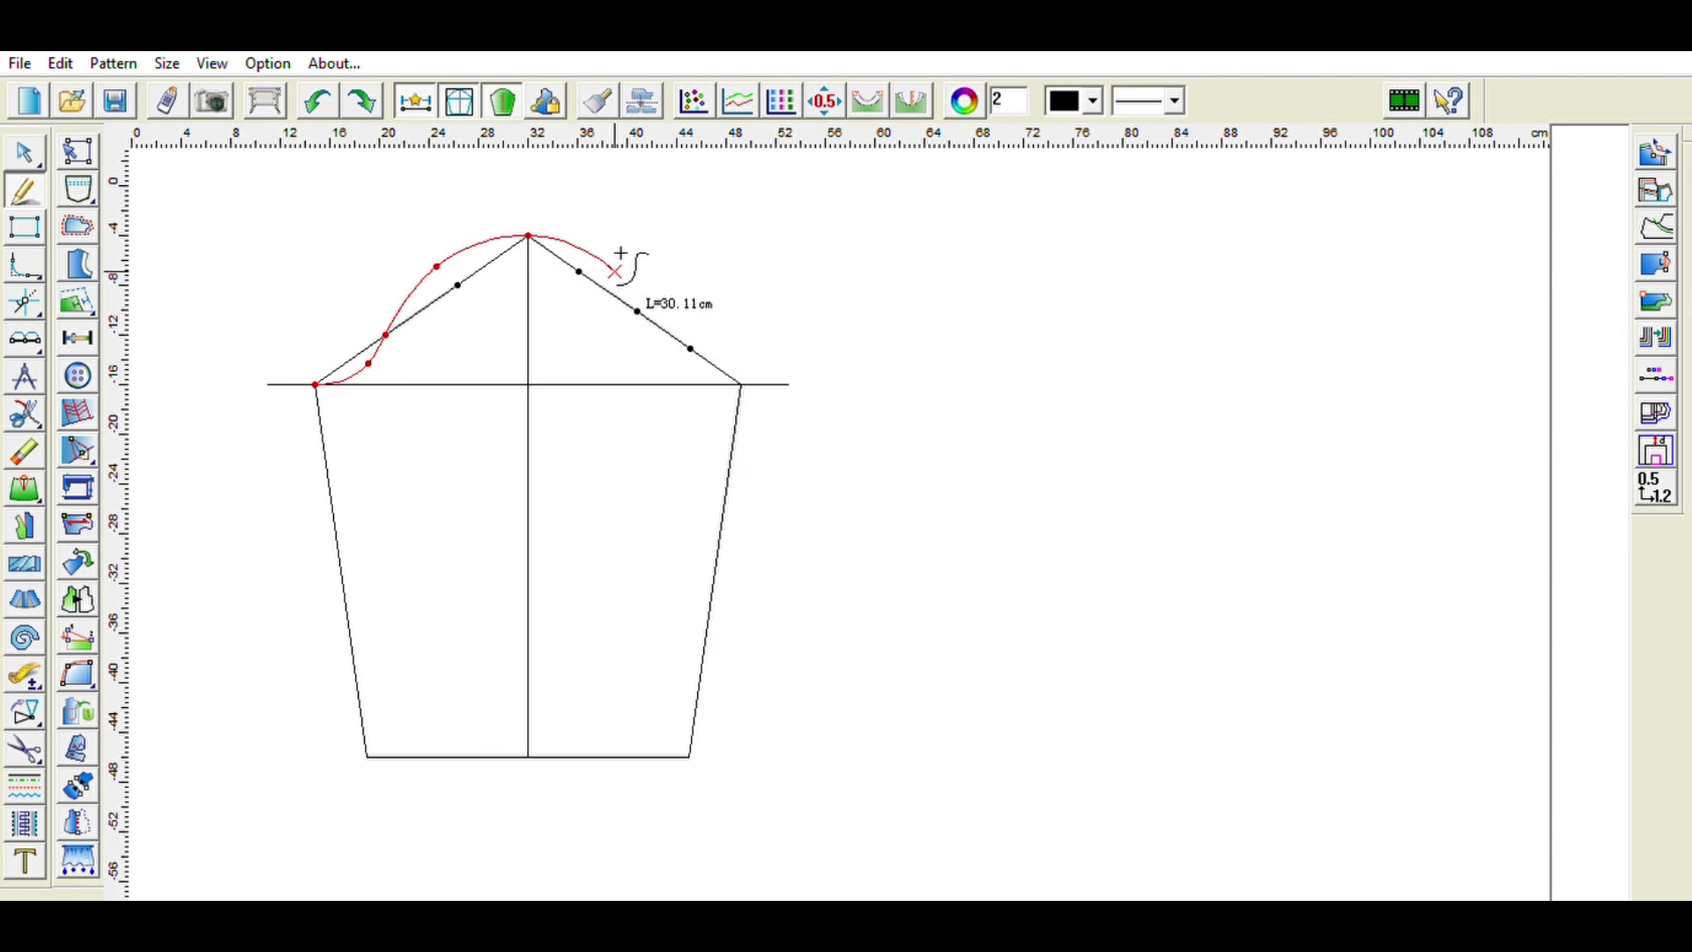
click(598, 251)
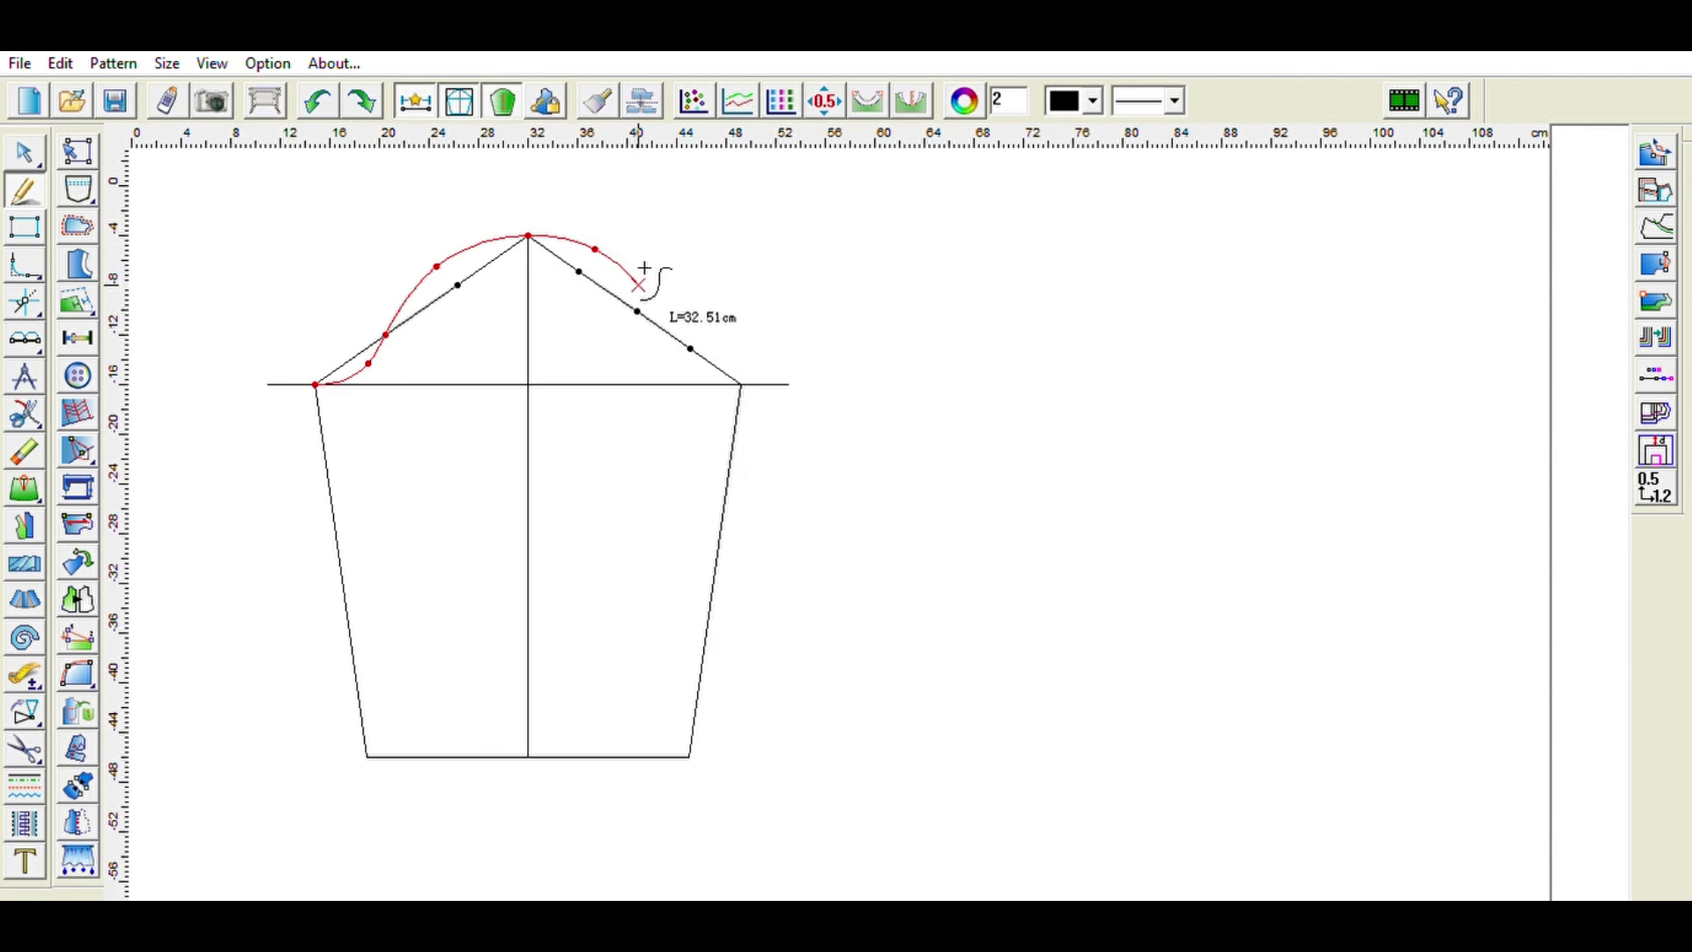
click(692, 349)
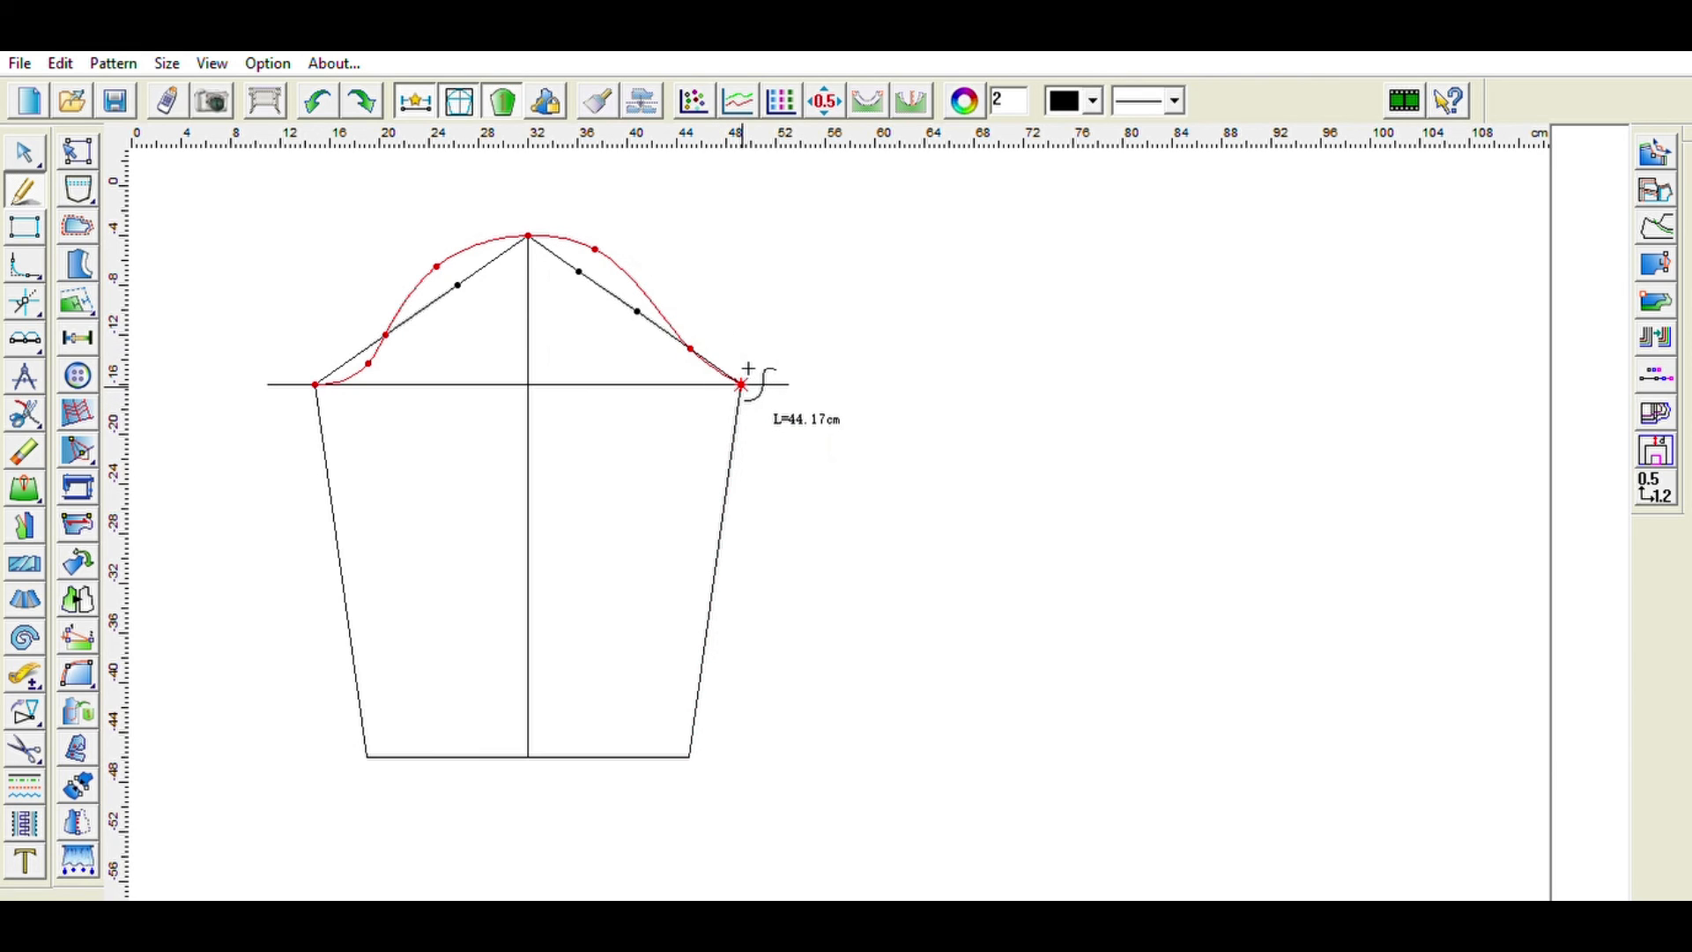
right_click(741, 384)
- Create the sleeve pattern piece by selecting its cap curve, side seams and hem outline
click(36, 747)
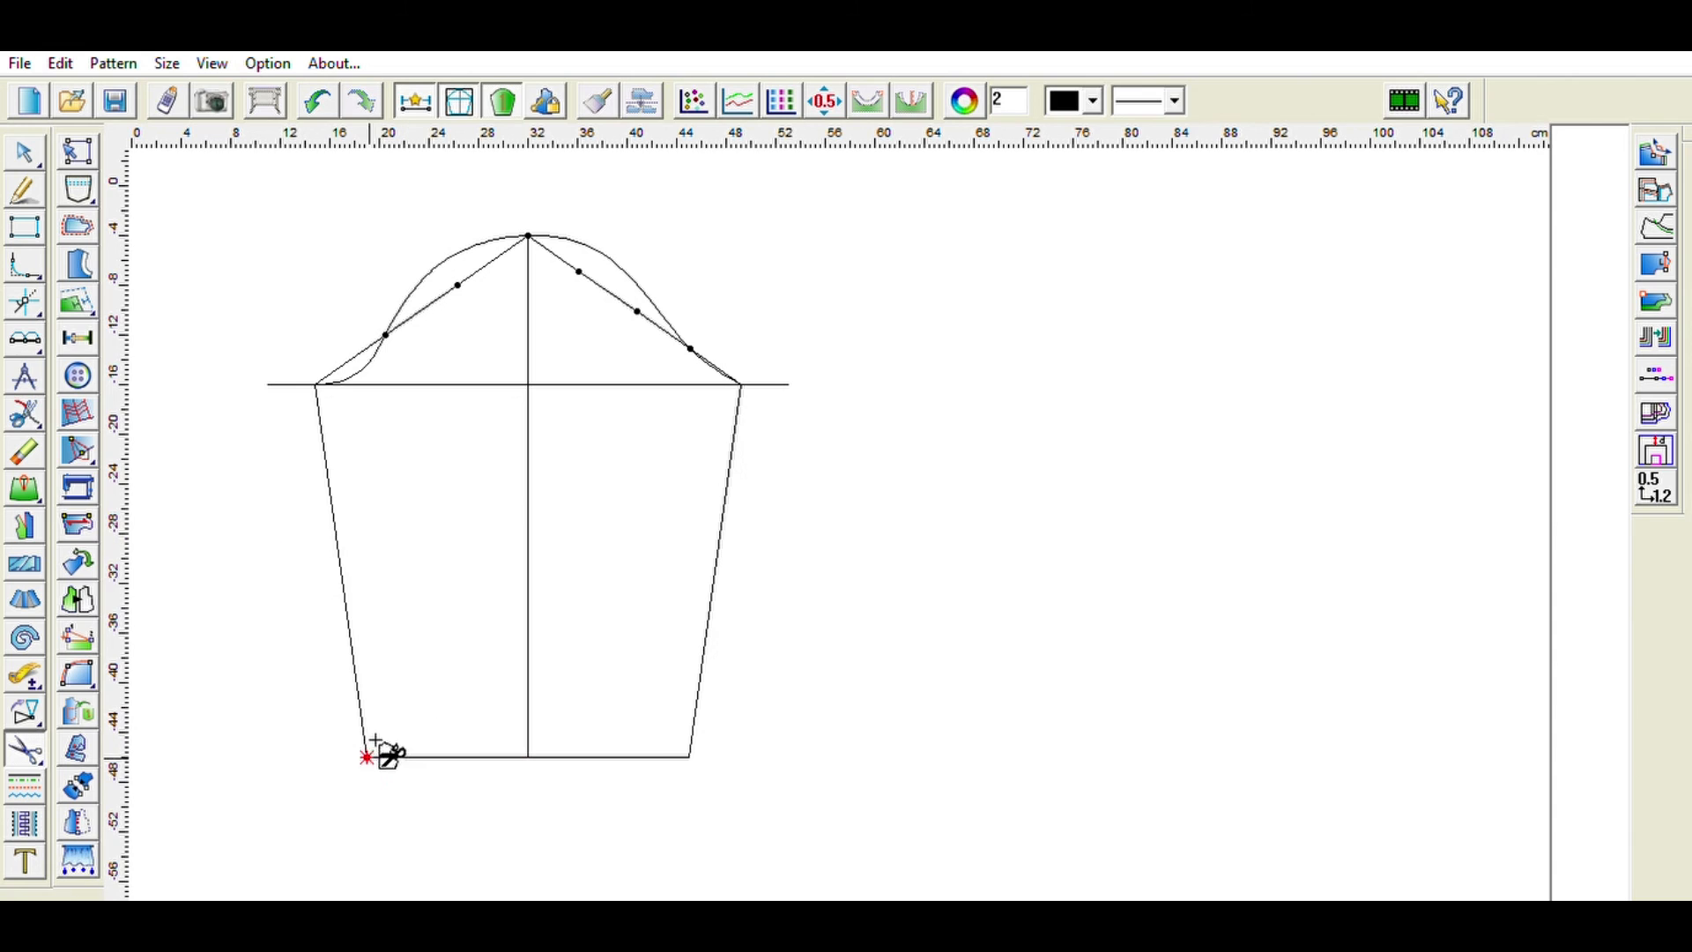
click(677, 741)
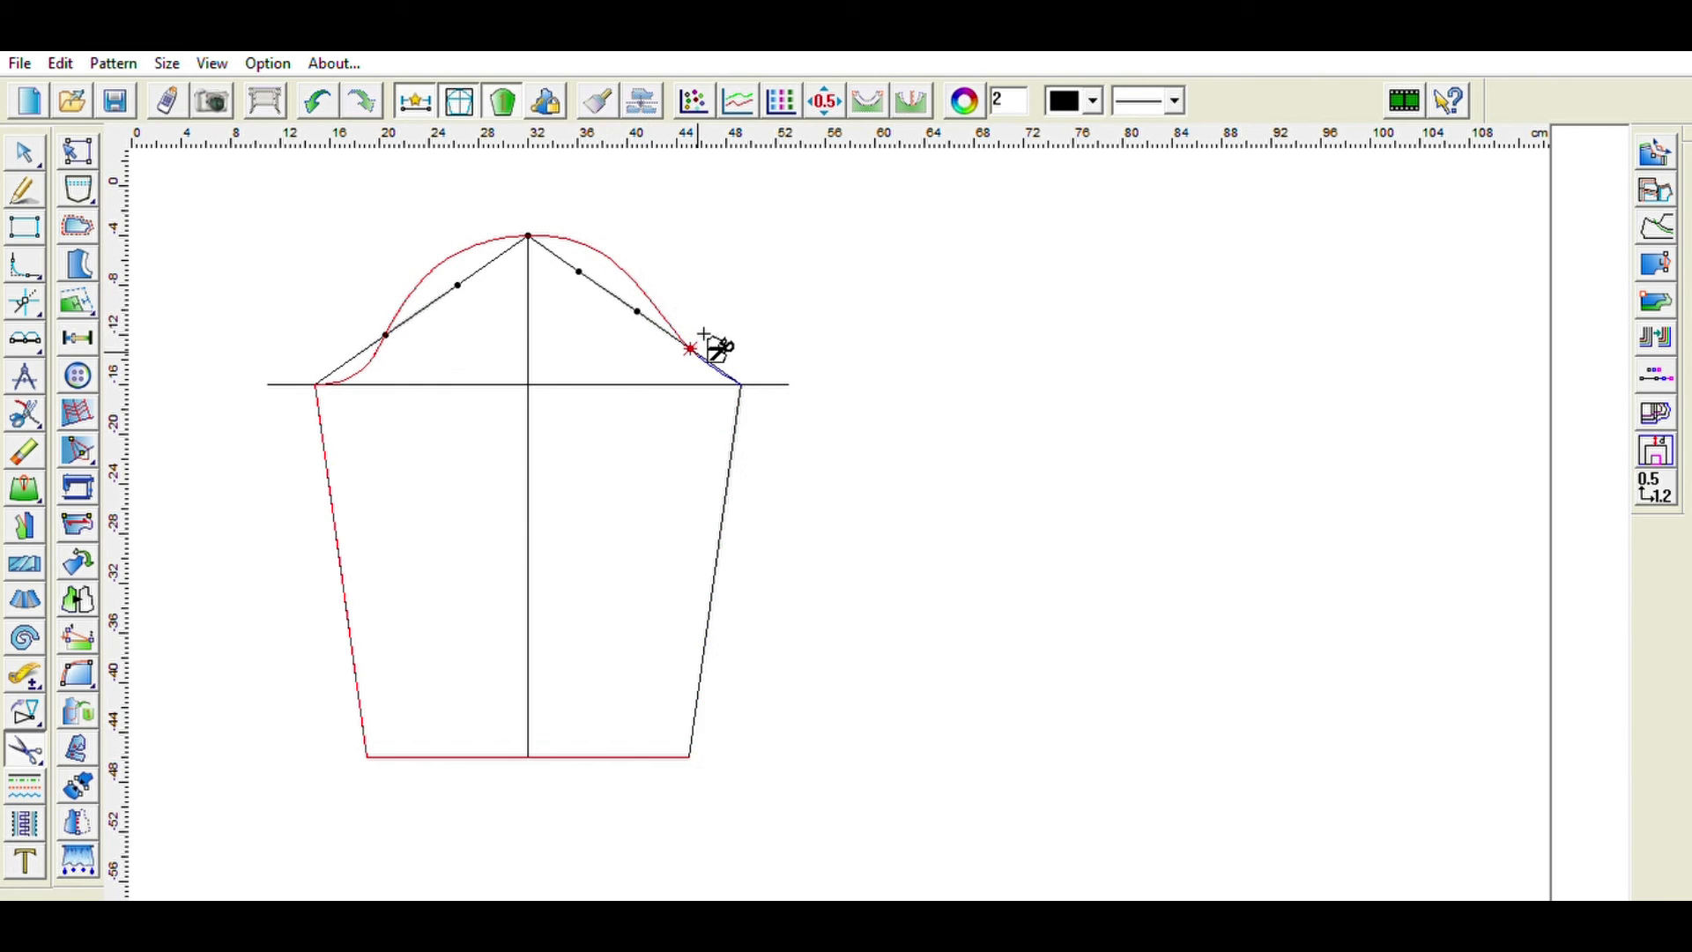
click(716, 372)
click(741, 382)
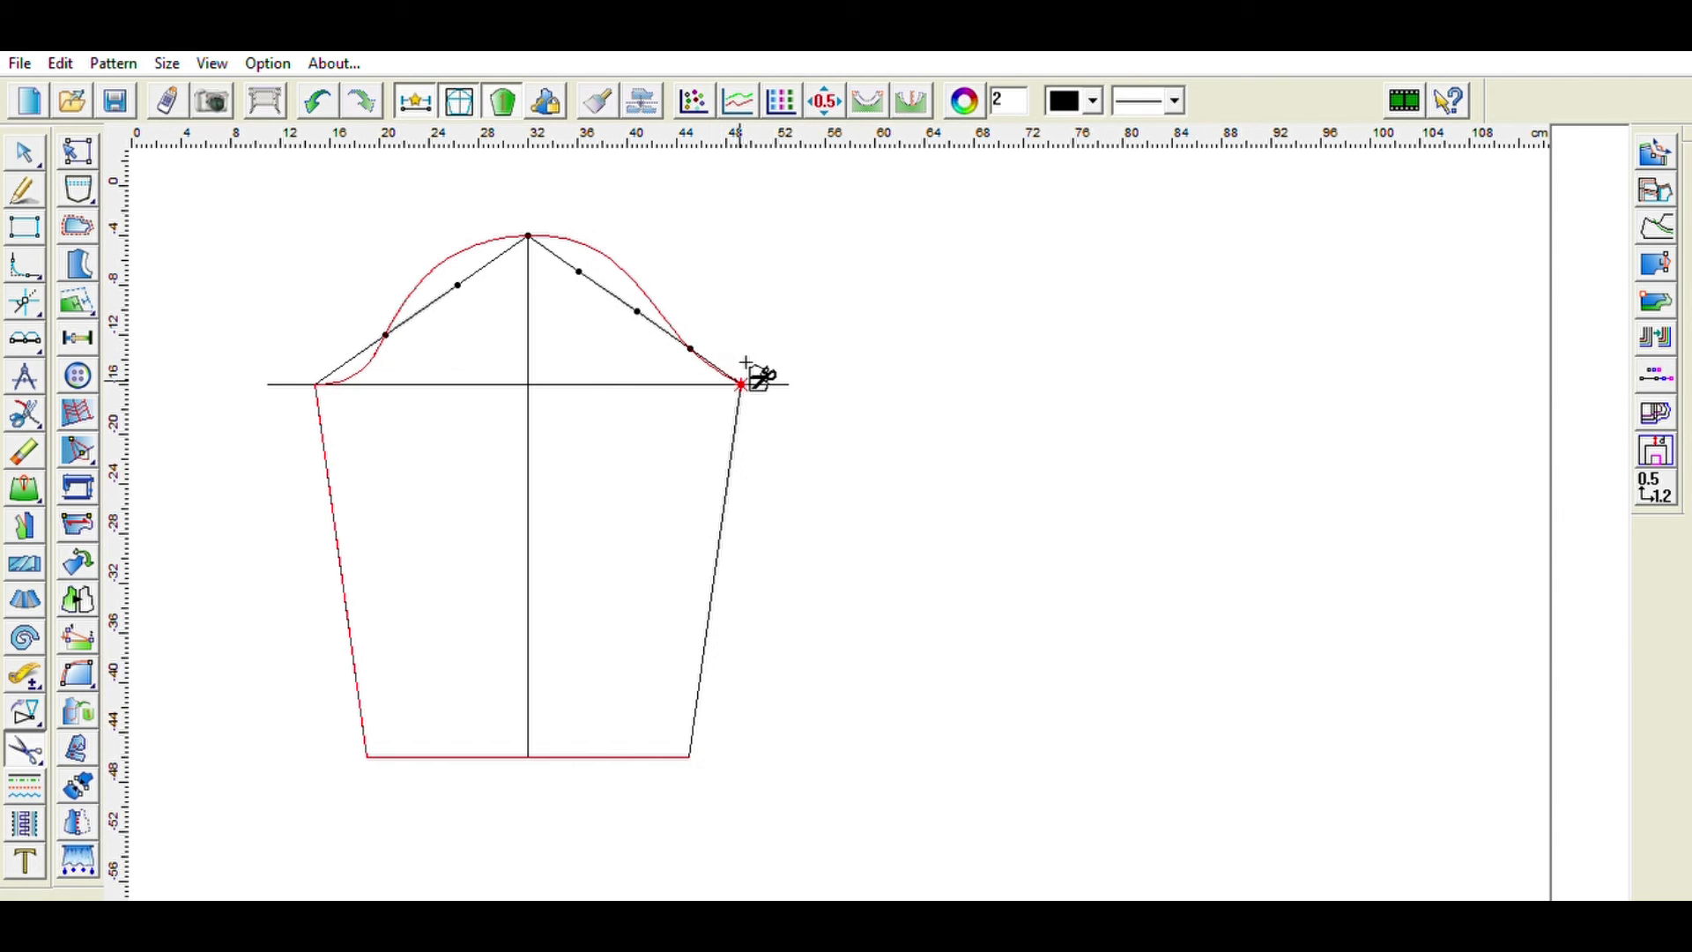
click(727, 479)
click(691, 755)
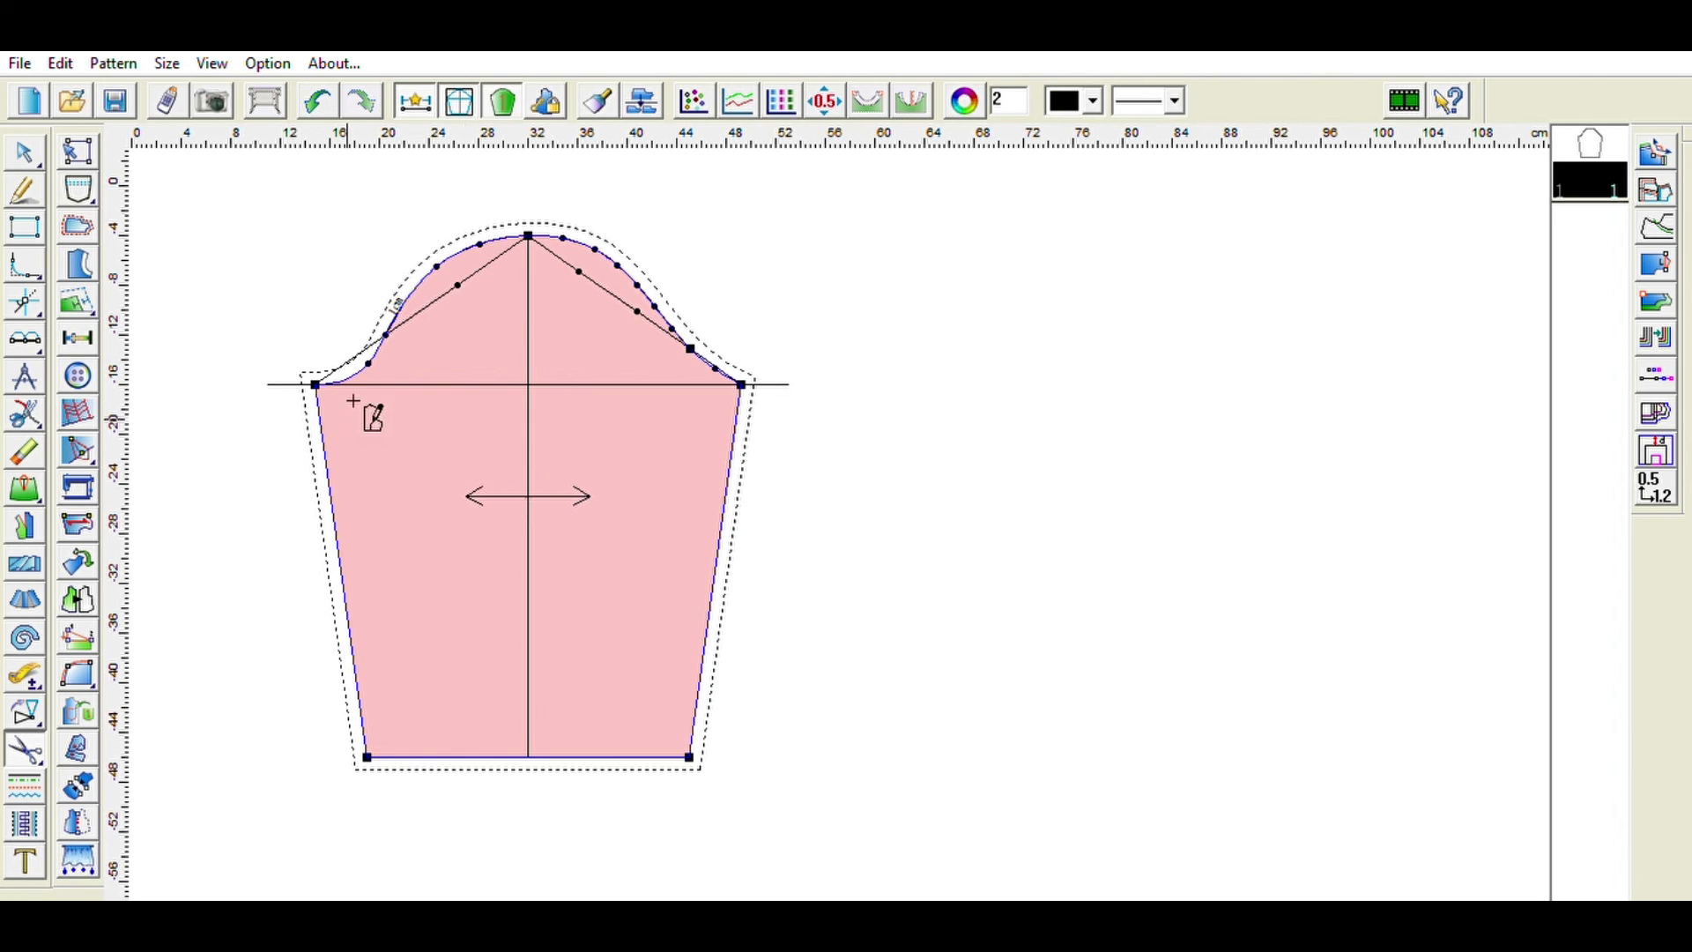
- Set the sleeve piece's grainline to run vertically along the centre
click(77, 524)
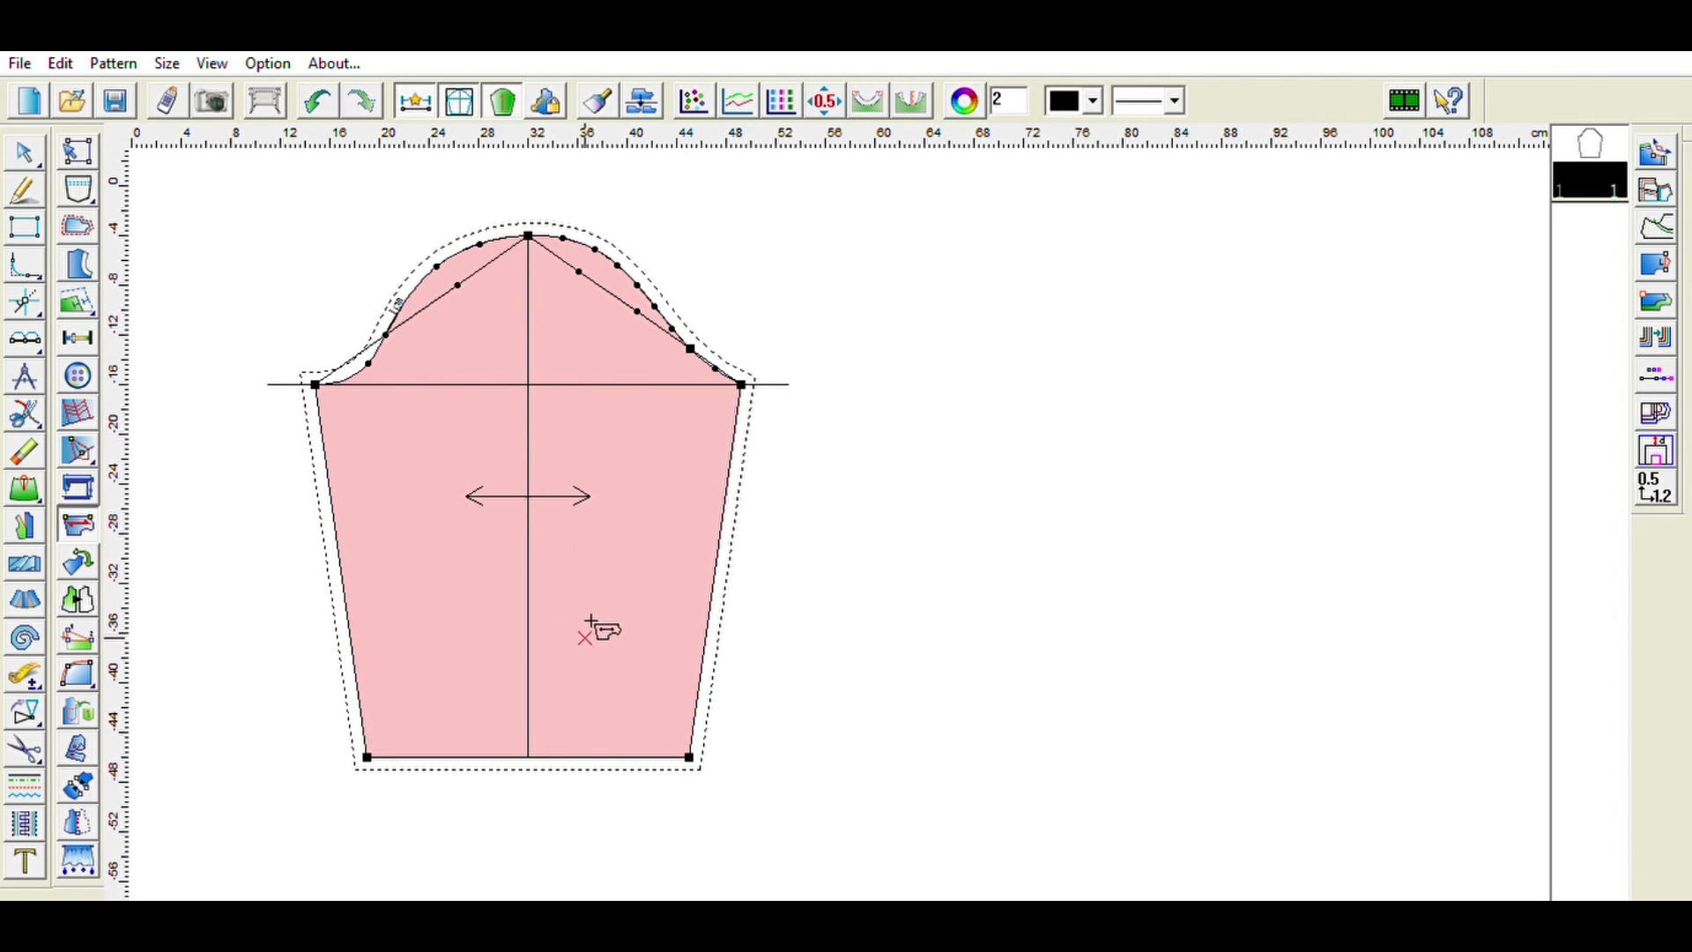
click(507, 368)
click(514, 597)
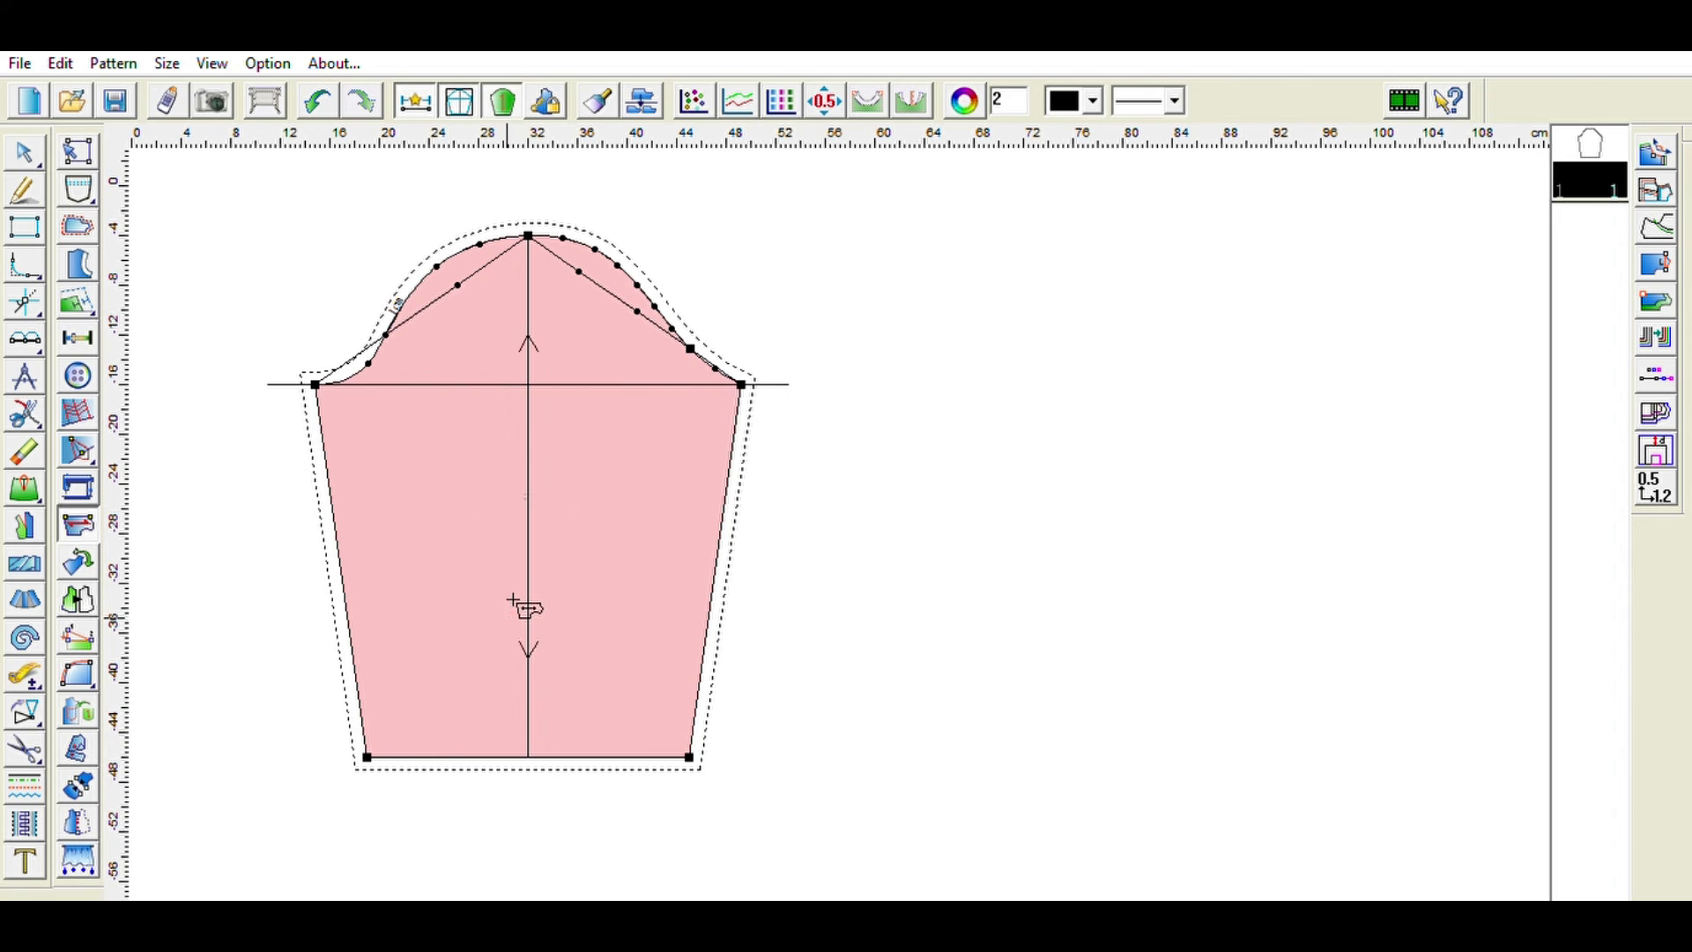
drag(535, 574, 510, 581)
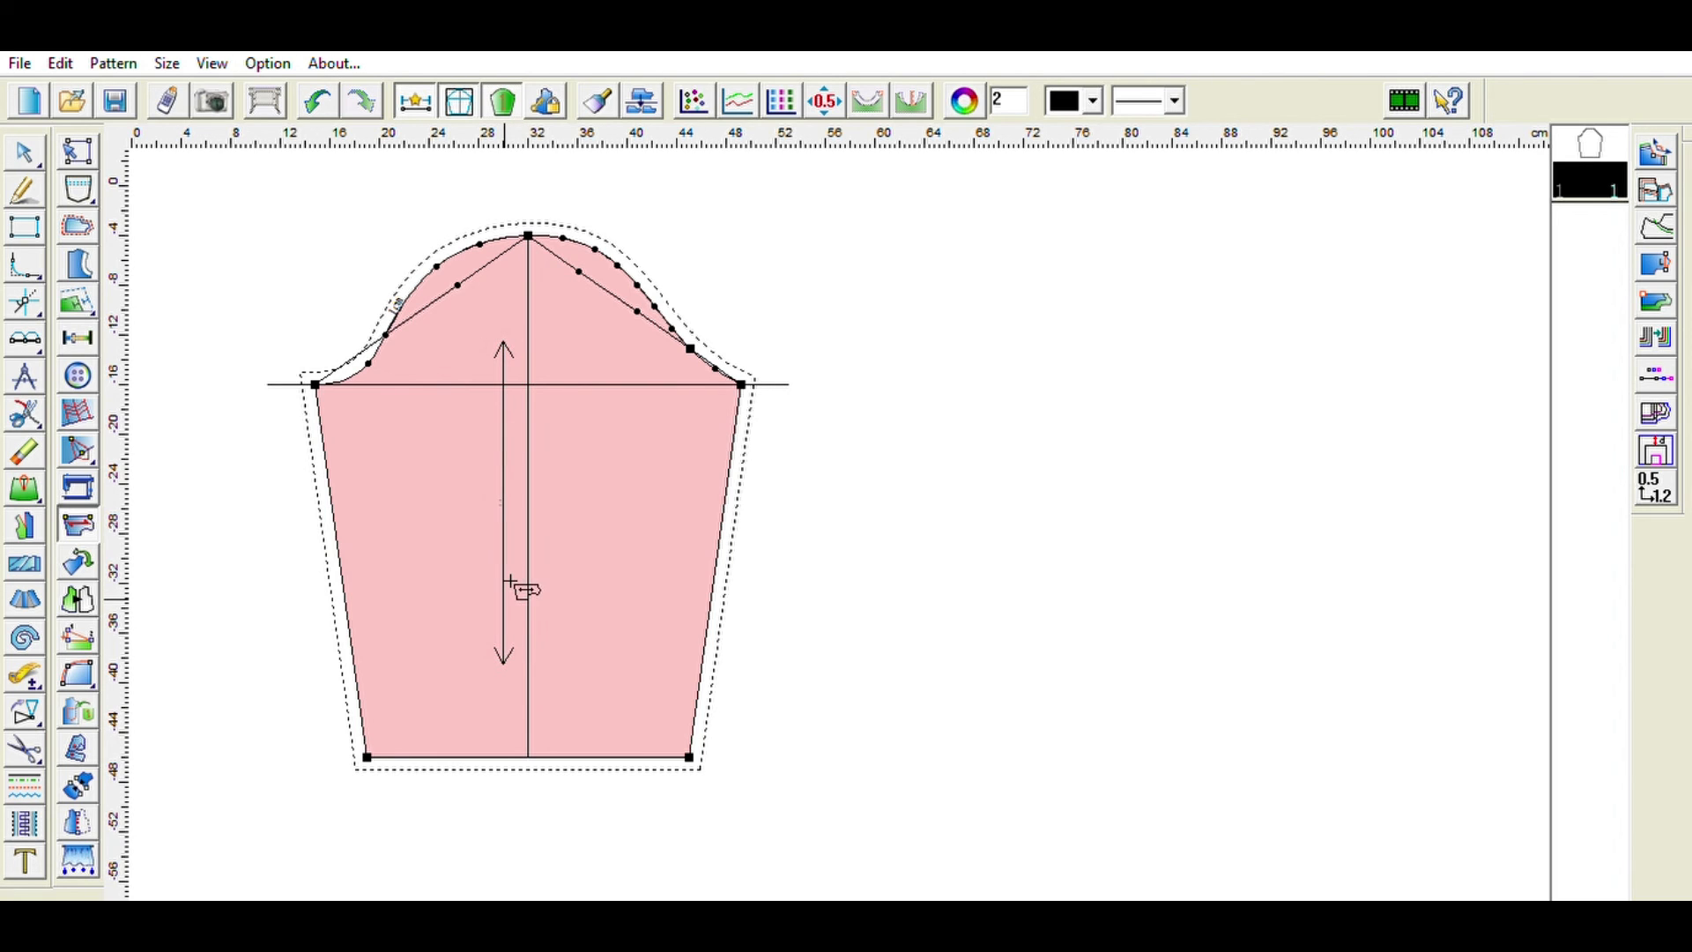
- Set seam allowances of 2 cm on both sleeve side seams and 3 cm on the hem
click(85, 226)
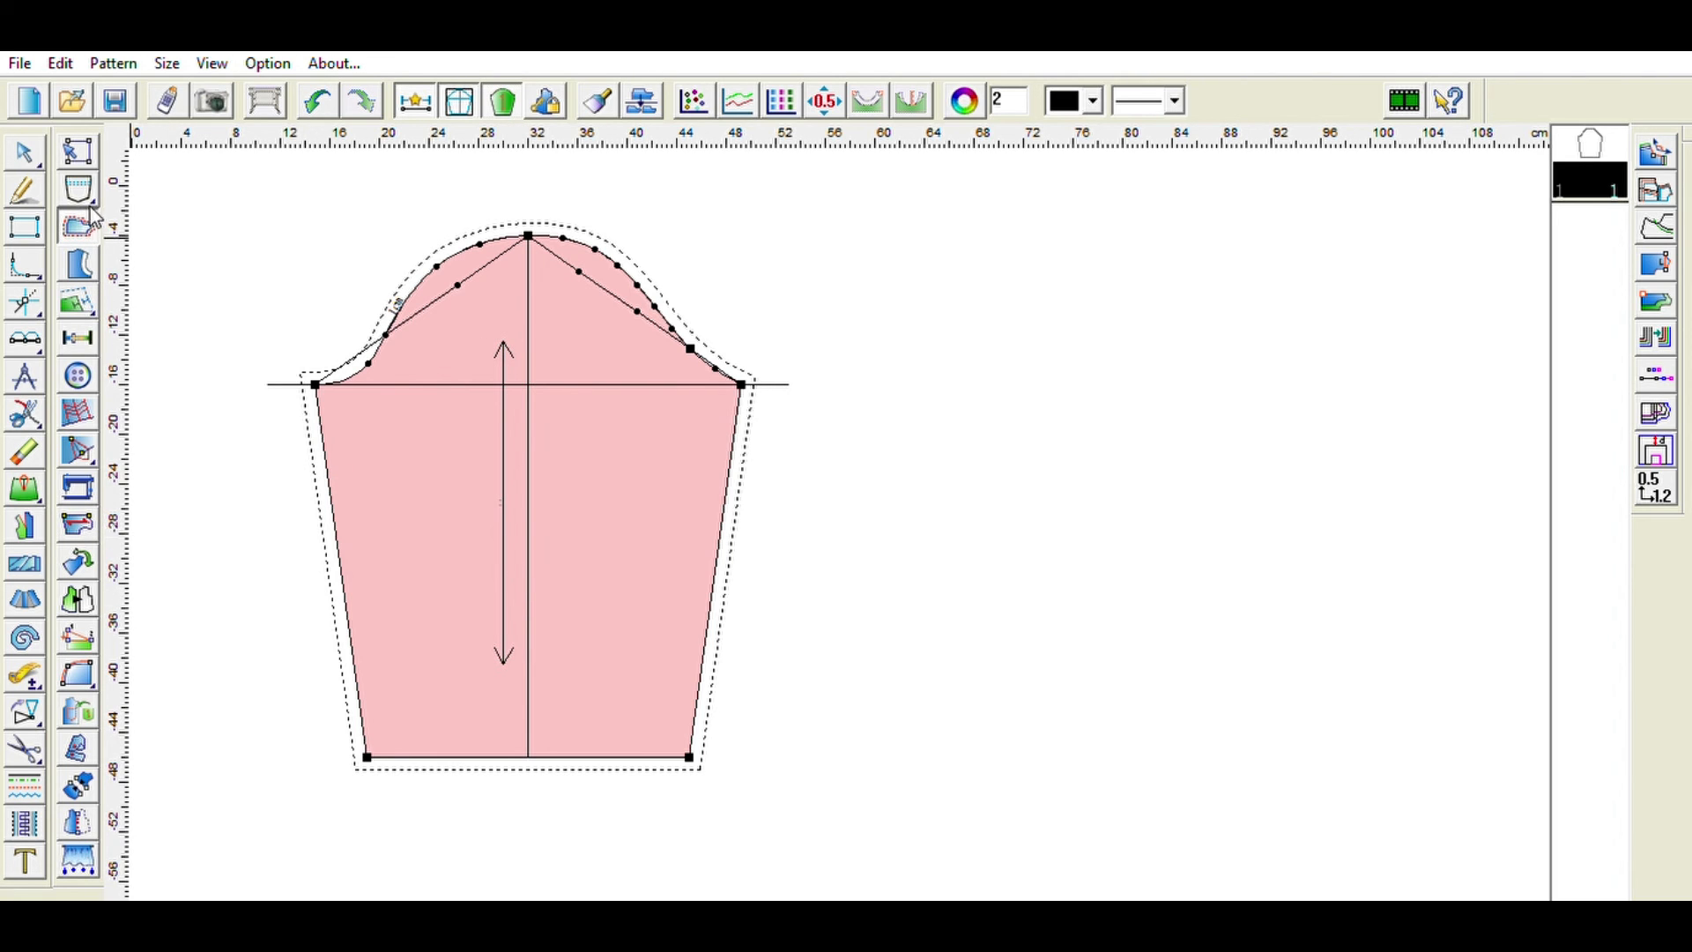
click(342, 525)
click(548, 585)
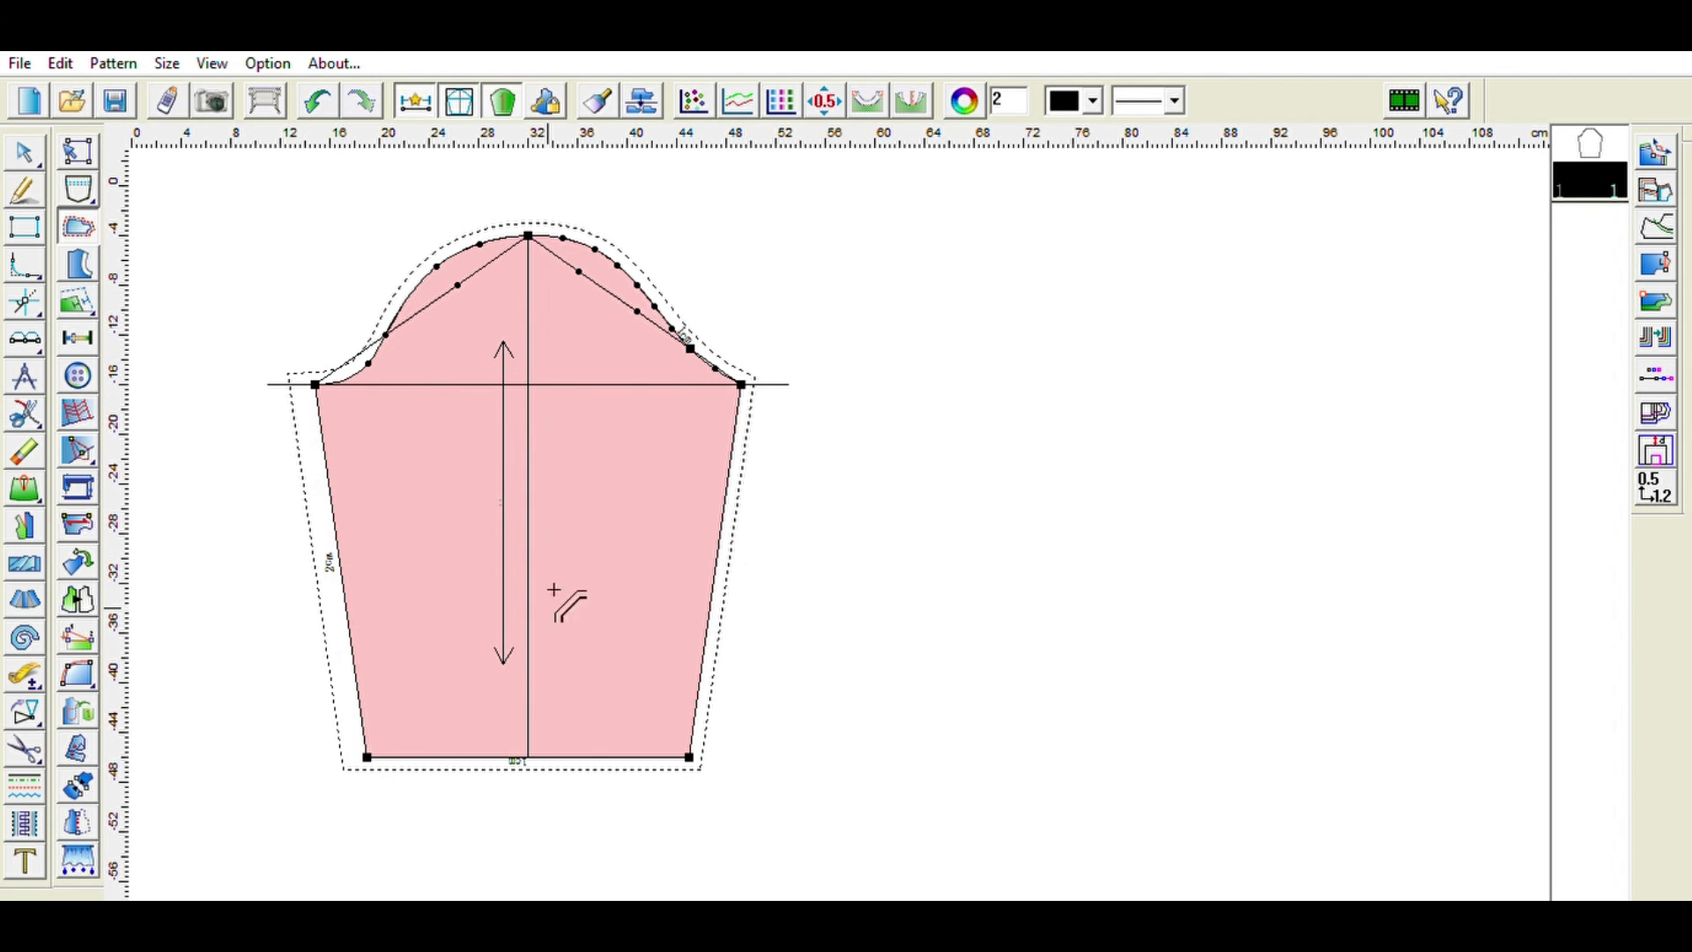
click(715, 567)
click(937, 589)
click(604, 757)
click(813, 685)
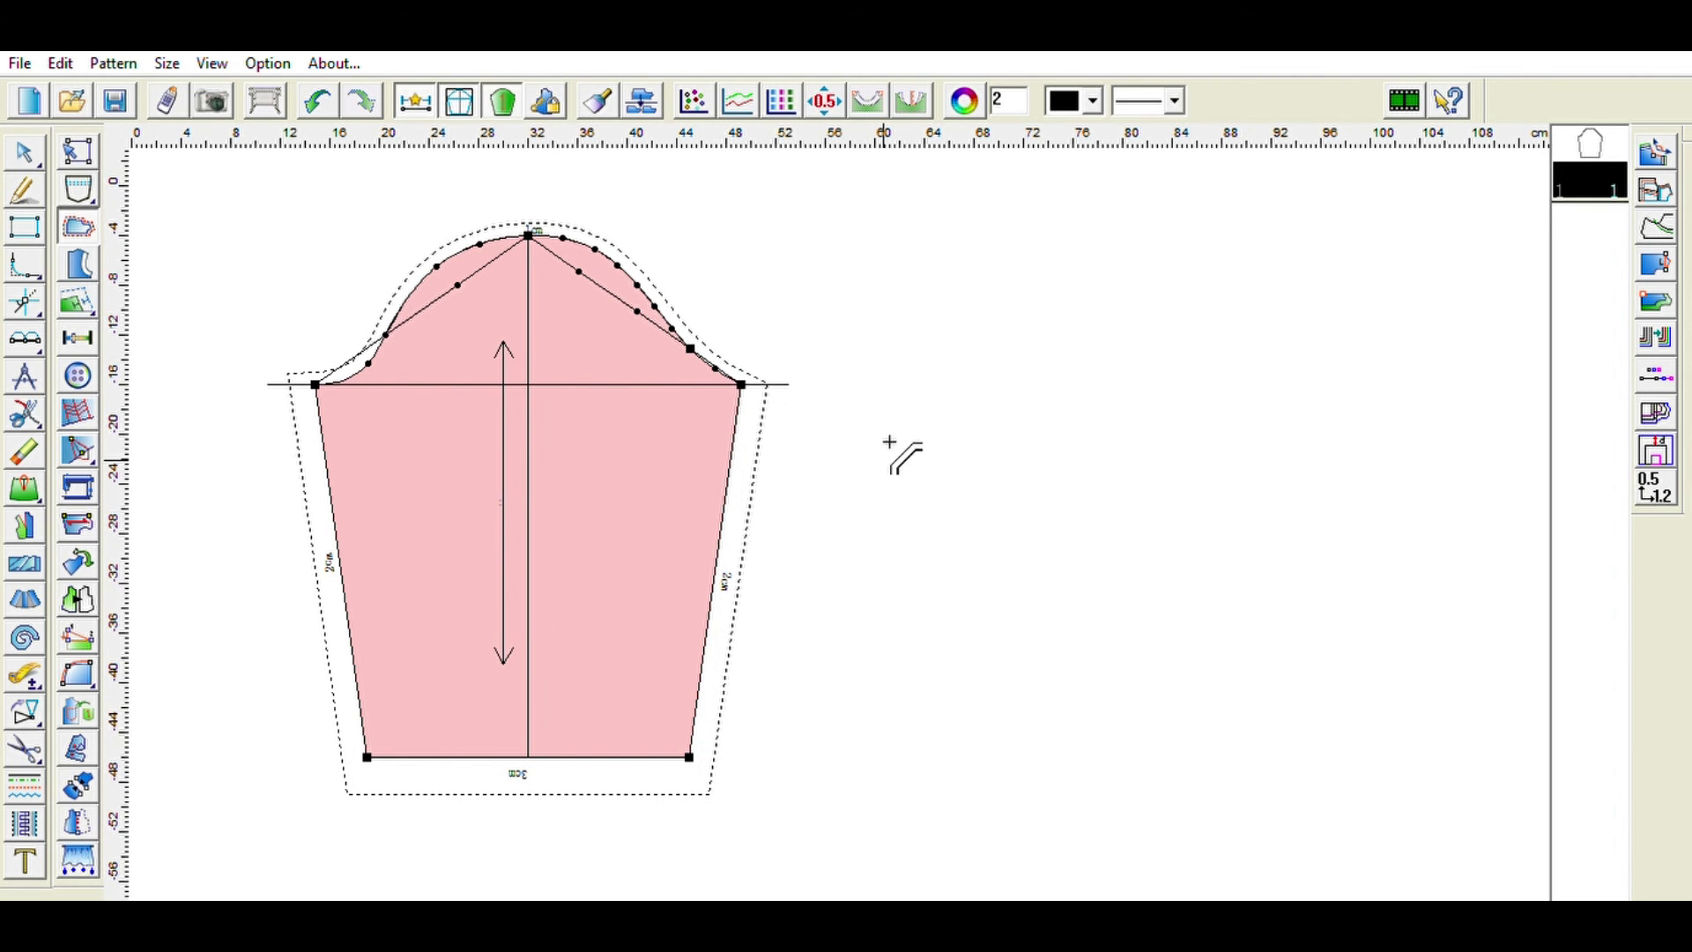
- Select the sleeve piece from the piece list and shift it slightly on the work area
click(1596, 169)
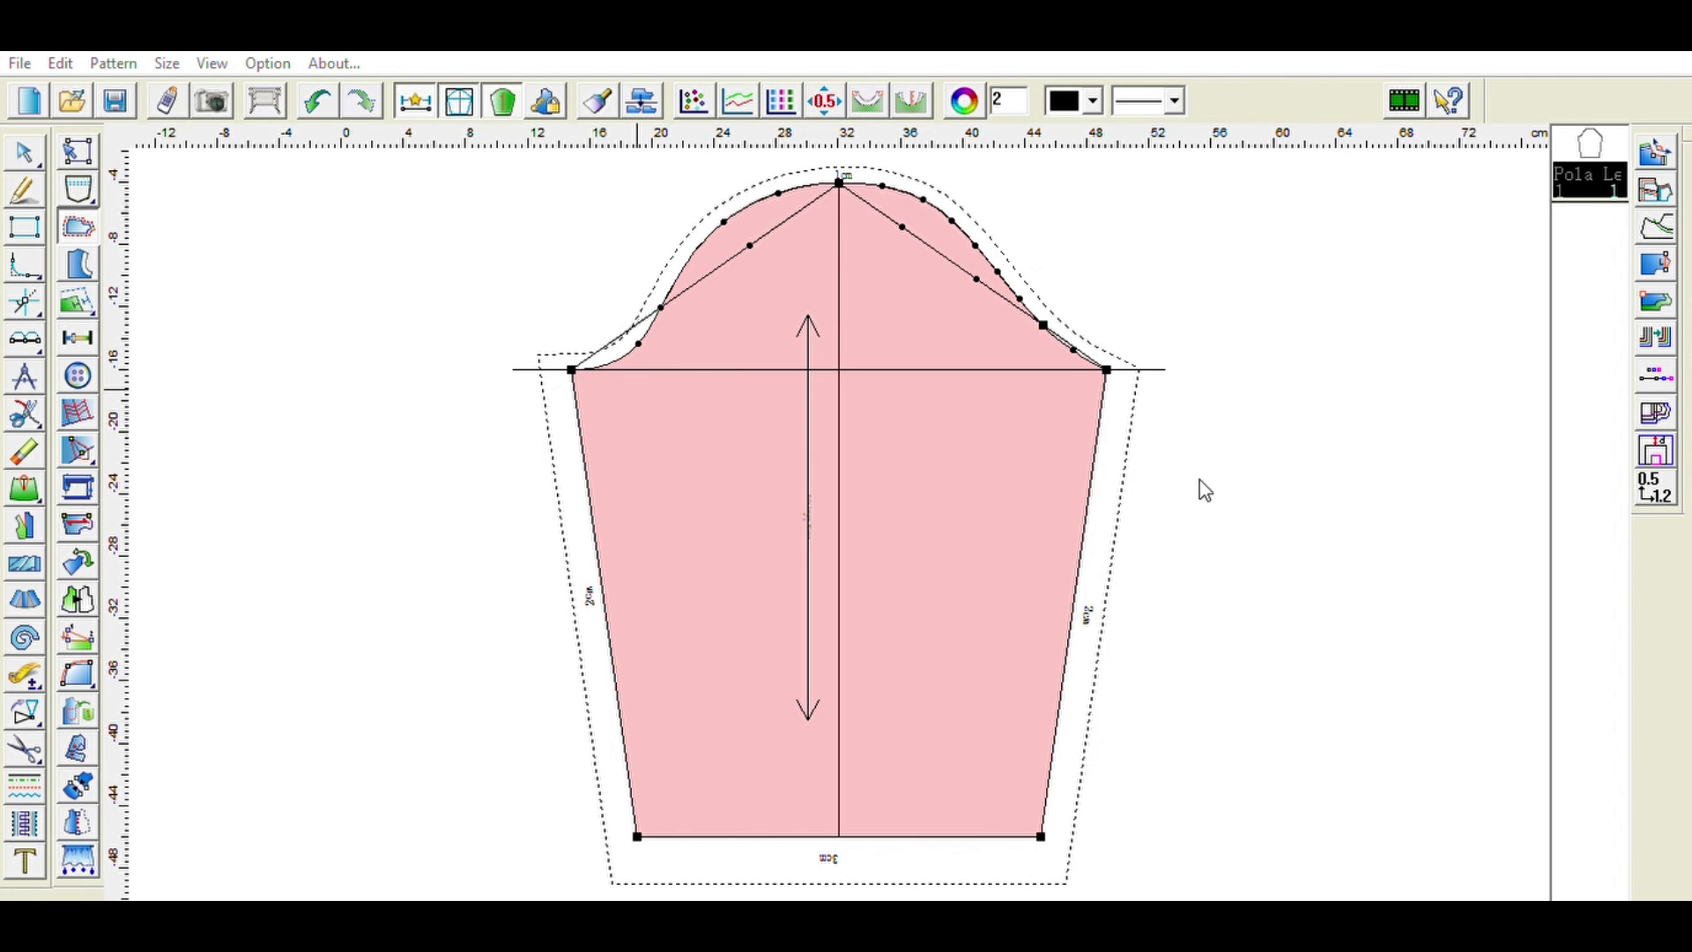
click(1223, 569)
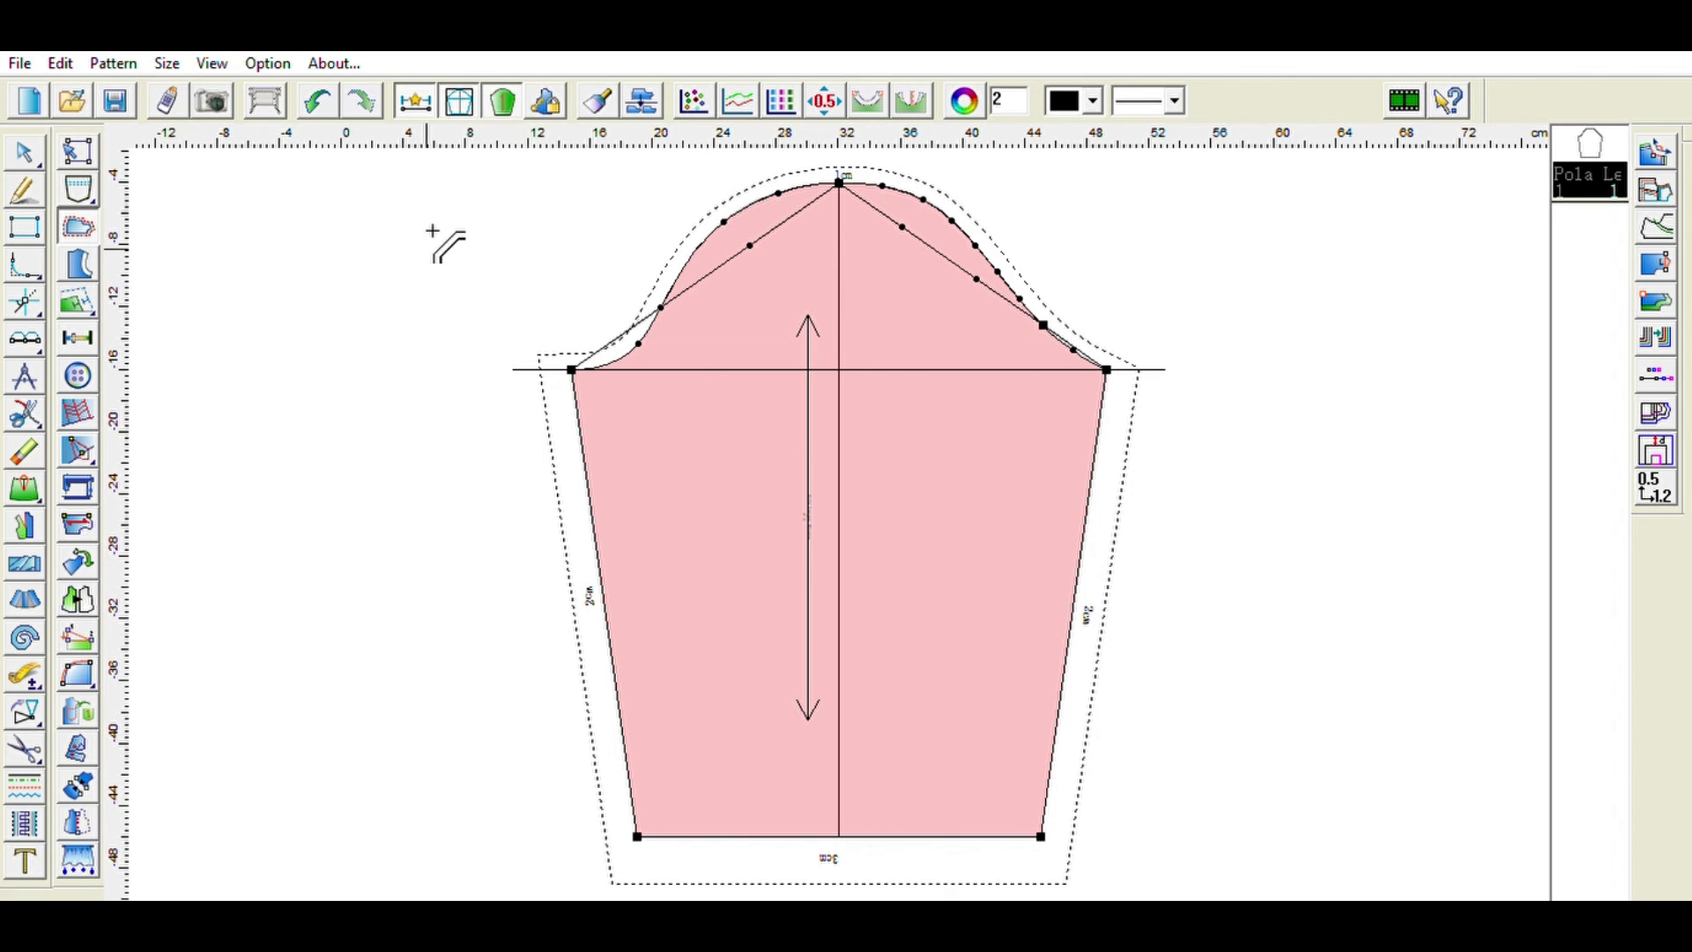
click(23, 144)
mouse_move(1013, 504)
mouse_down()
mouse_move(986, 494)
mouse_move(1005, 495)
mouse_up()
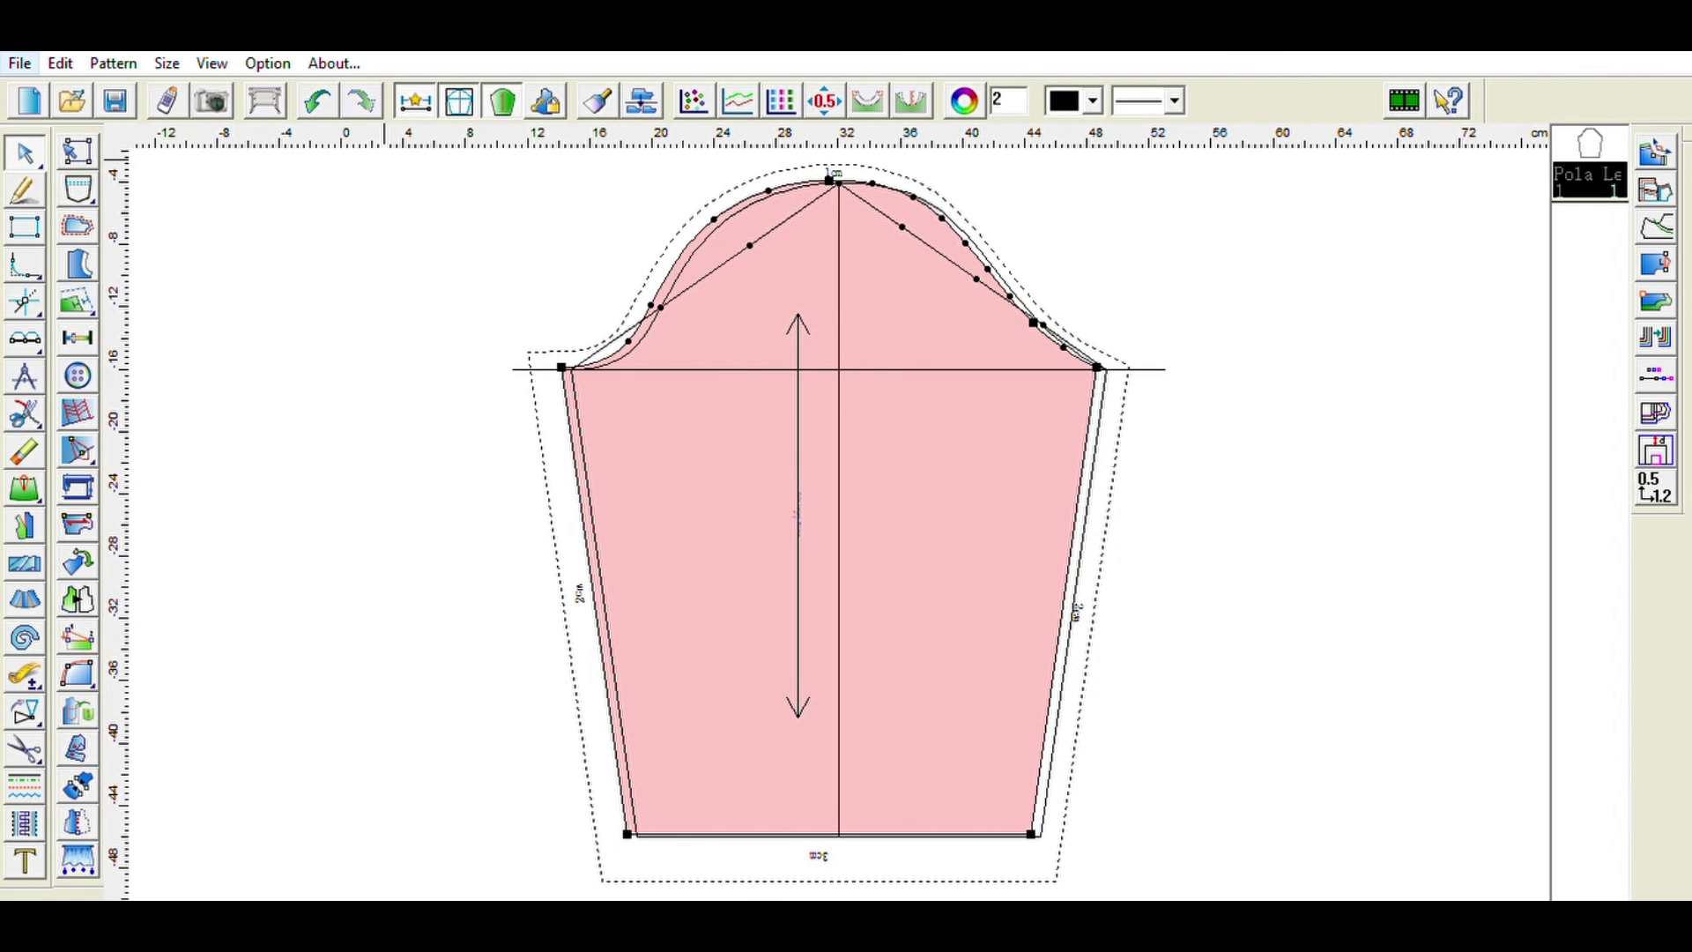